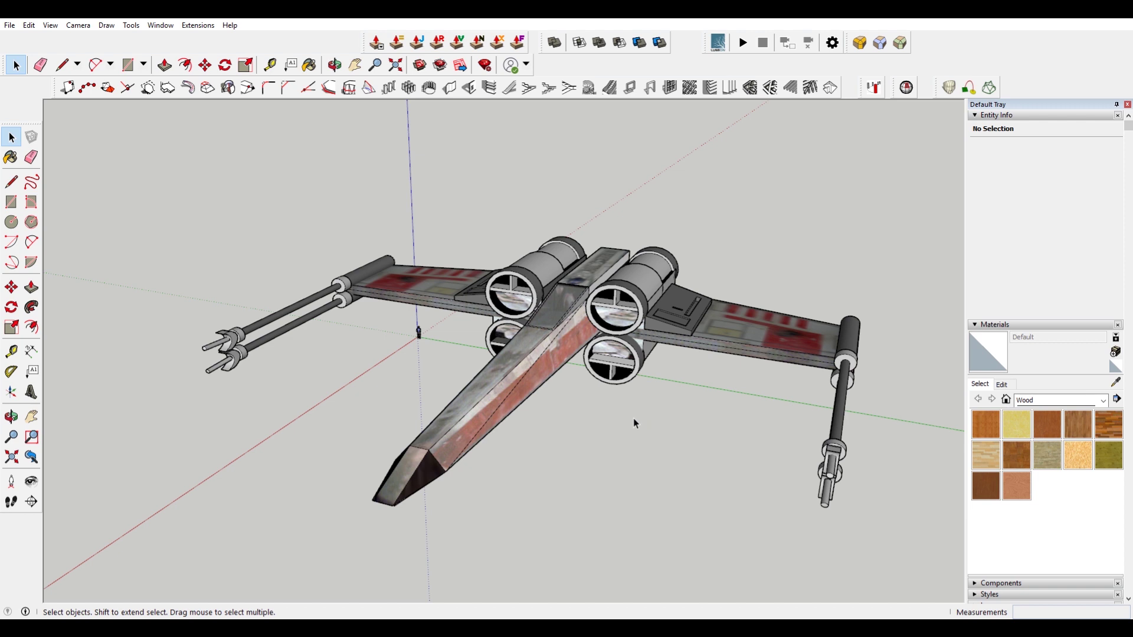
- Delete the human scale figure standing at the model origin
scroll(393, 337, "up", 4)
left_click(423, 337)
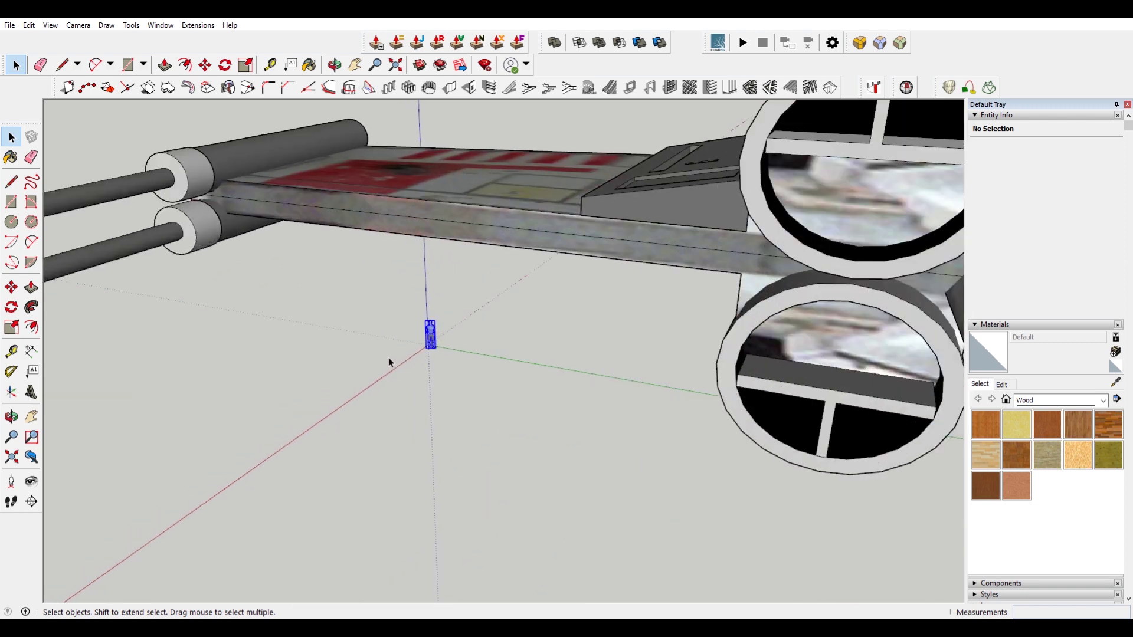
scroll(394, 365, "down", 4)
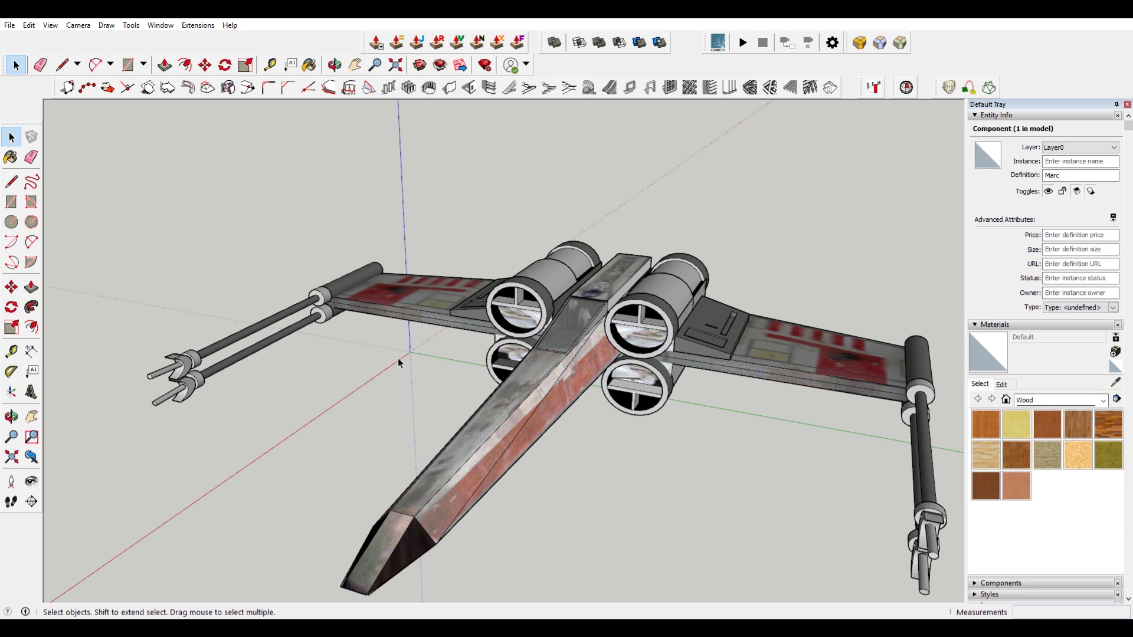
left_click(399, 359)
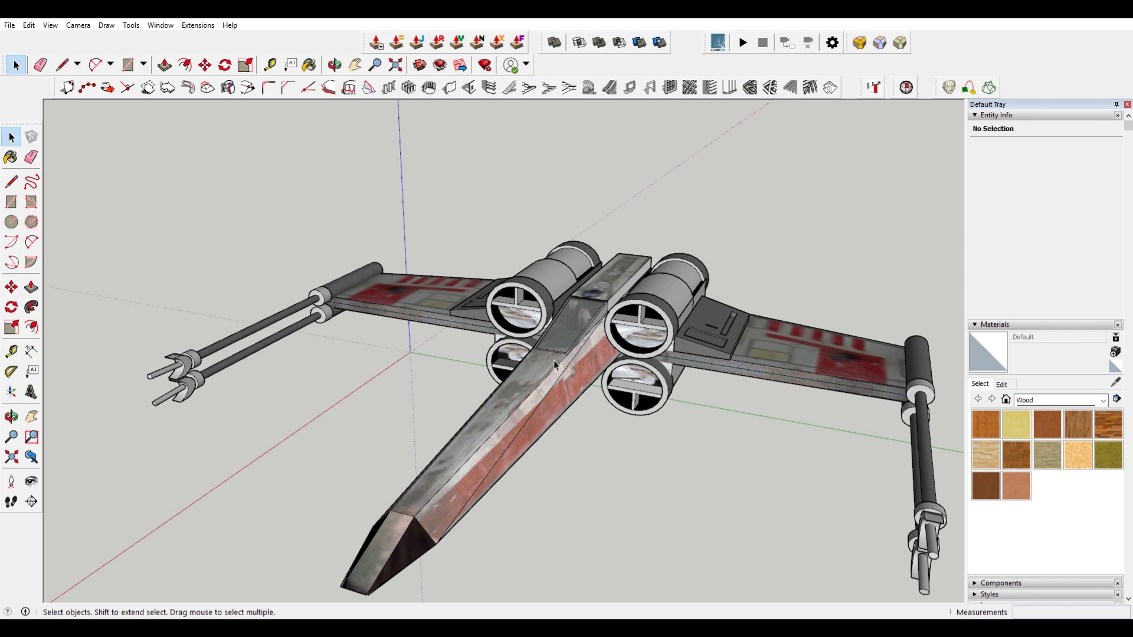
- Explode the STAR WARS X-WING component
scroll(691, 356, "down", 2)
middle_click_drag(719, 360, 663, 334, "shift")
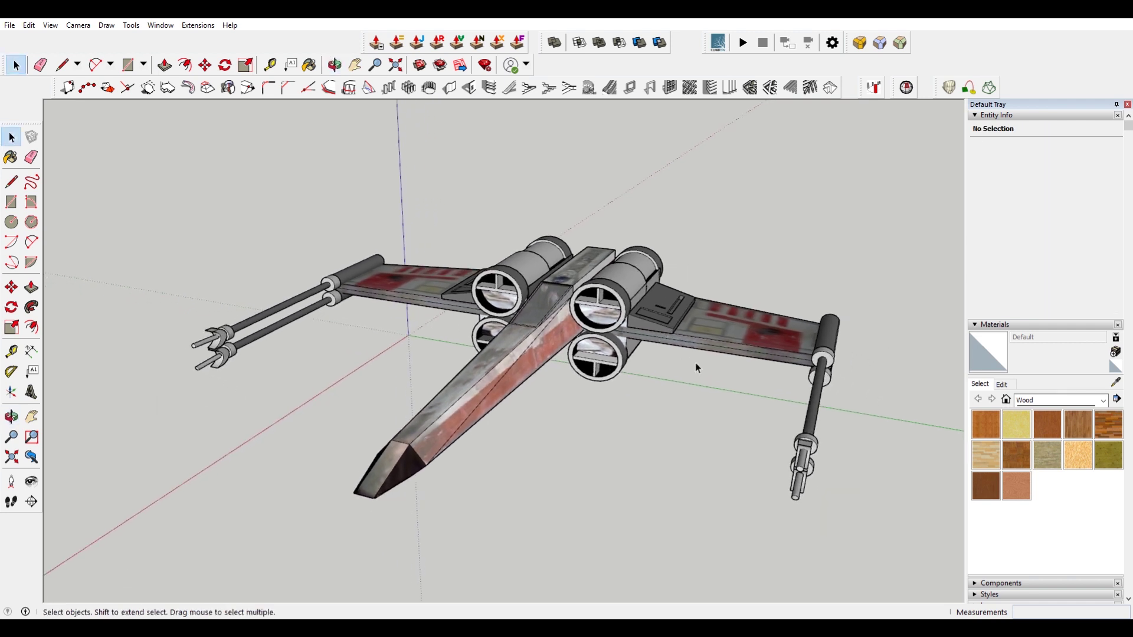
left_click(696, 326)
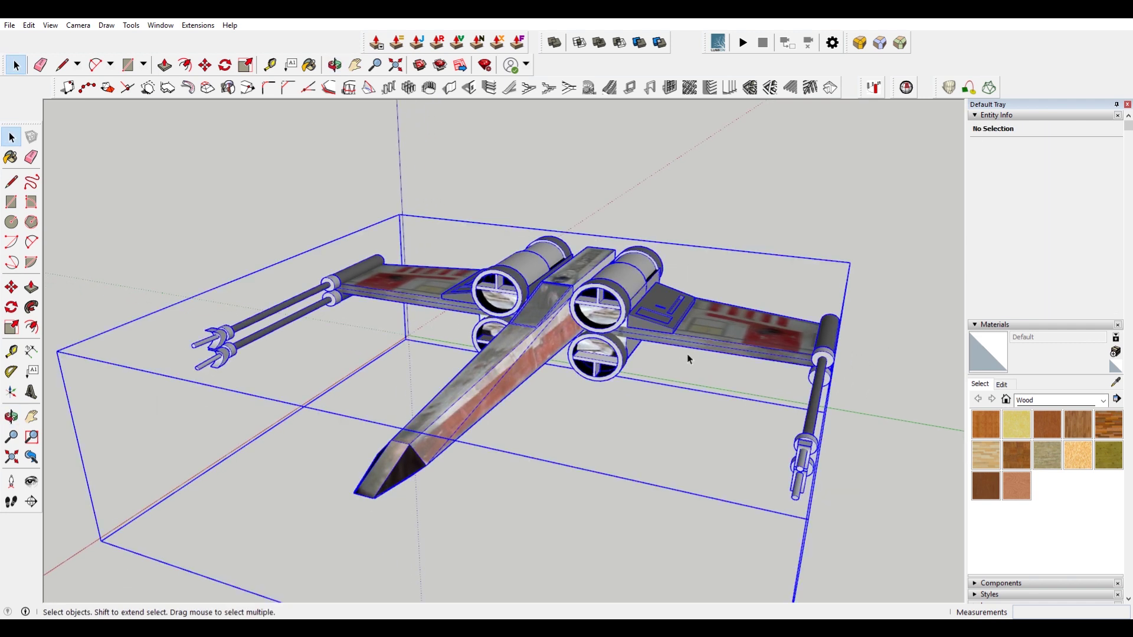
double_click(703, 324)
left_click(674, 318)
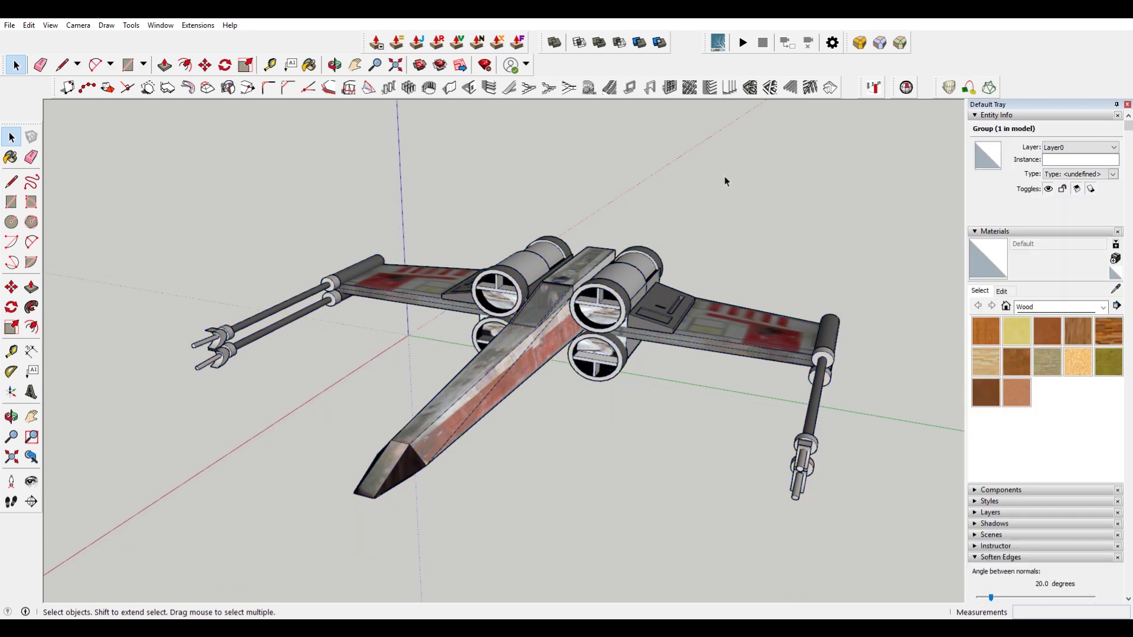
key("Escape")
right_click(624, 278)
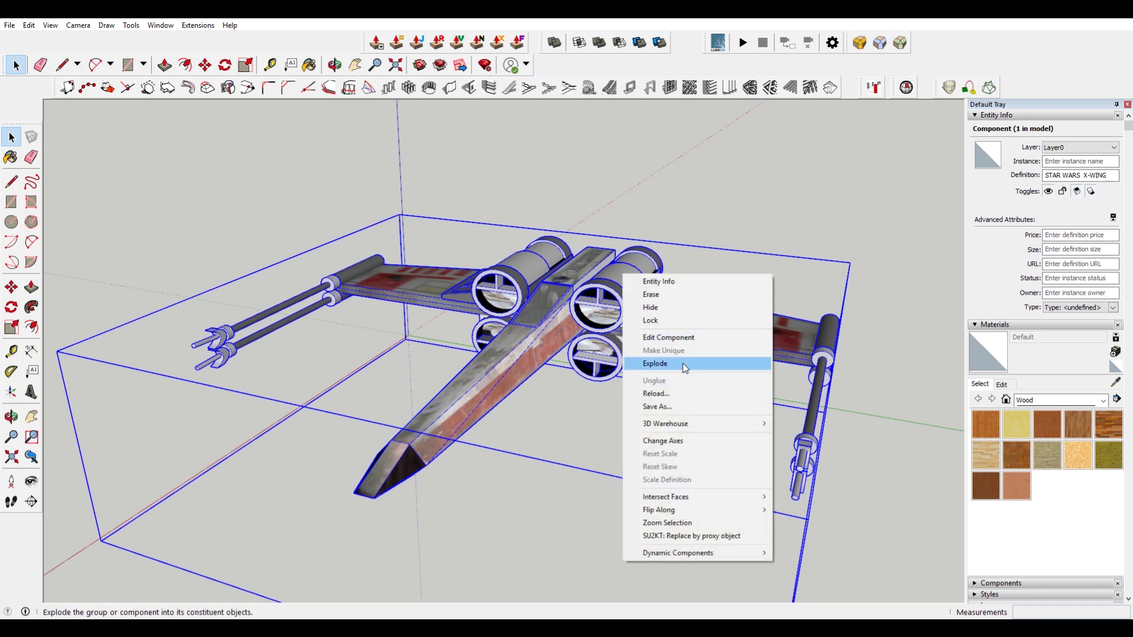
left_click(640, 361)
- Explode the group inside the X-wing so the body and wings can be selected separately
left_click(767, 300)
left_click(526, 356)
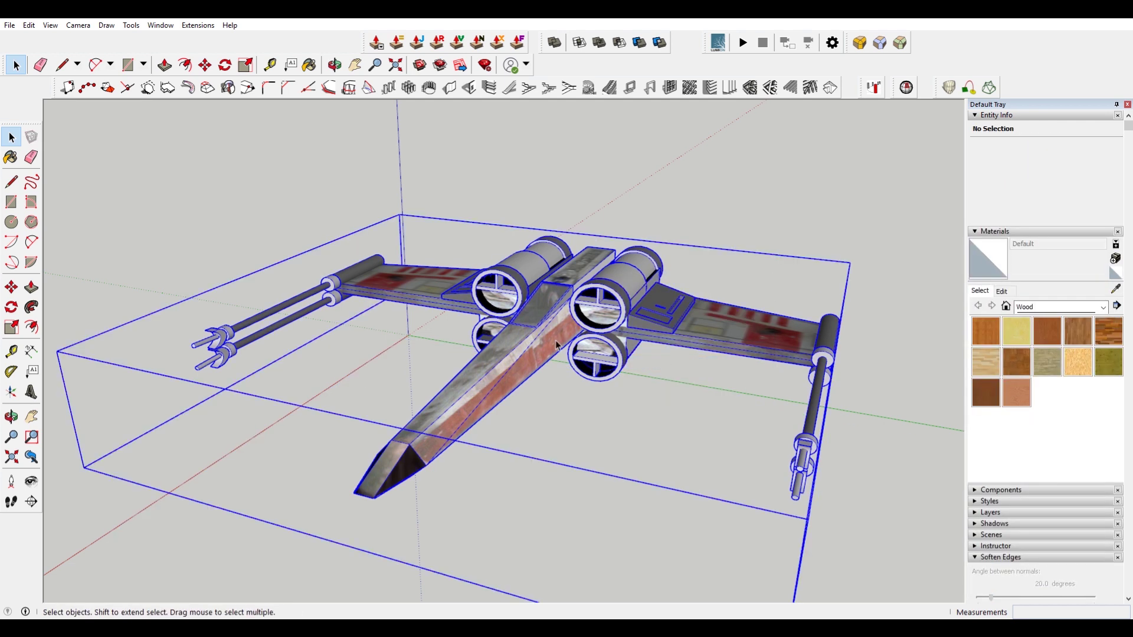
right_click(645, 292)
left_click(713, 363)
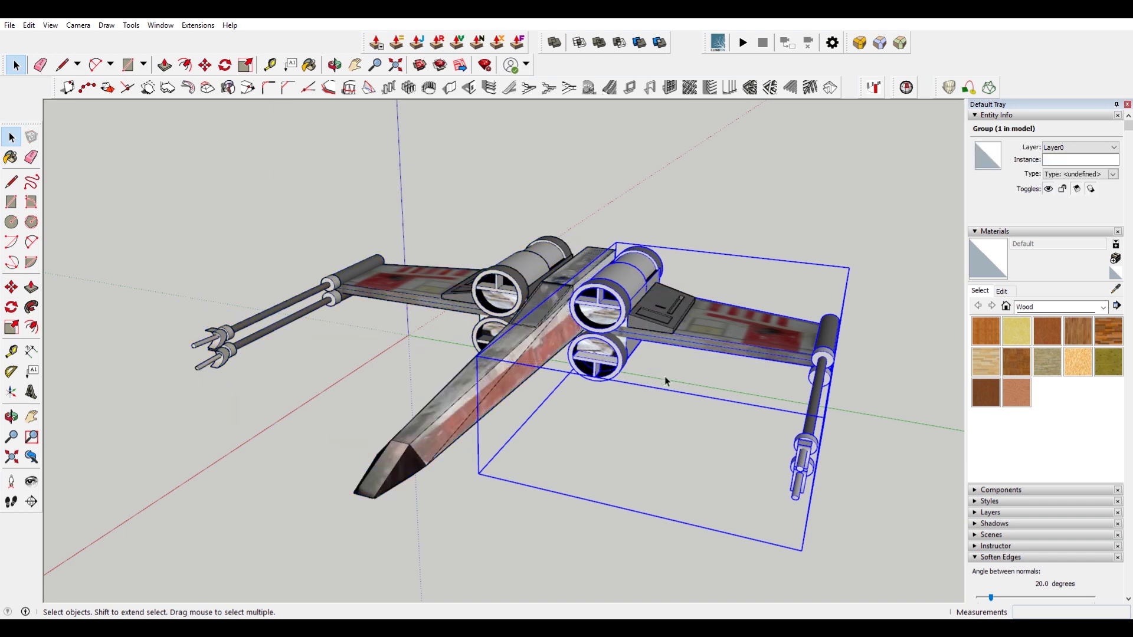
left_click(467, 289)
right_click(415, 273)
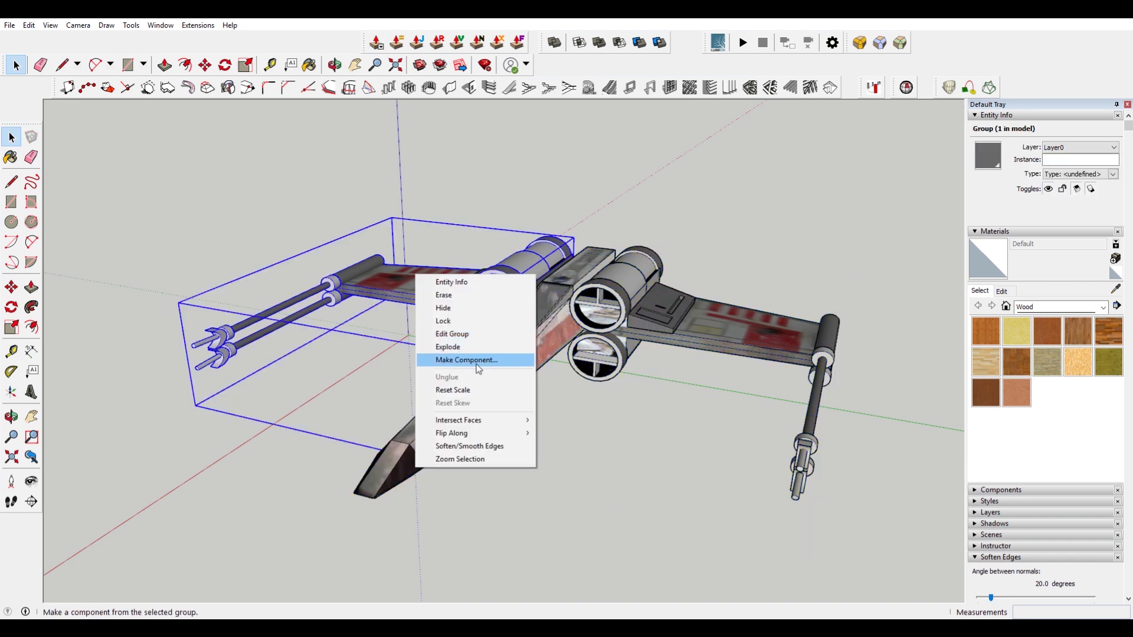
left_click(772, 226)
- Select all connected geometry of the raised grey panel beside the port wing's engine and make it a group
left_click(665, 324)
left_click(665, 325)
scroll(665, 324, "up", 3)
triple_click(664, 315)
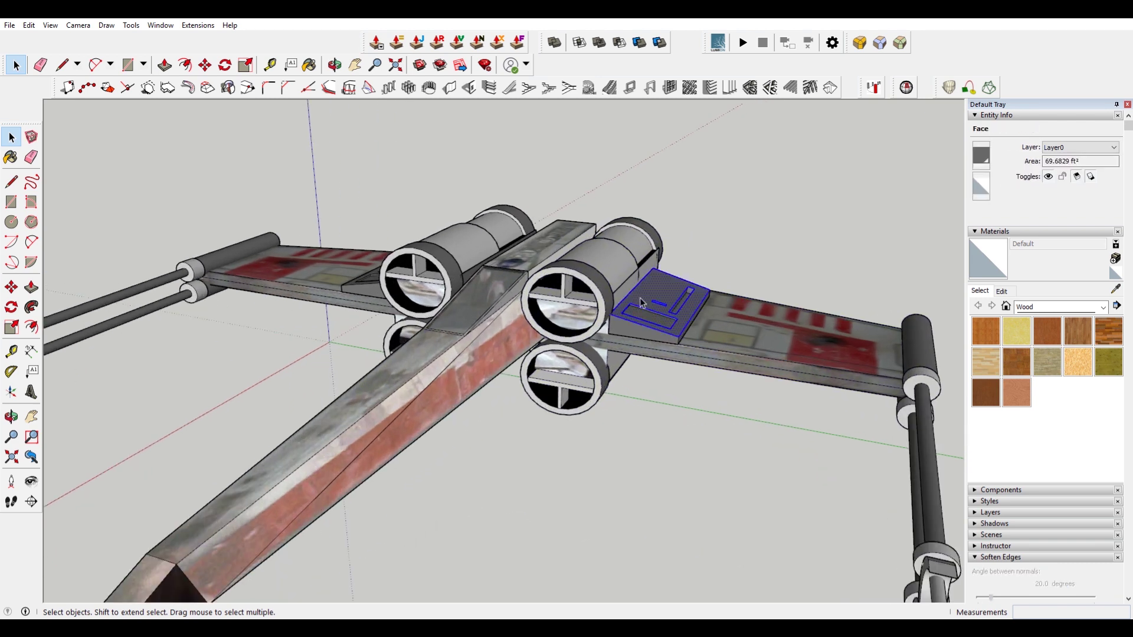
right_click(641, 298)
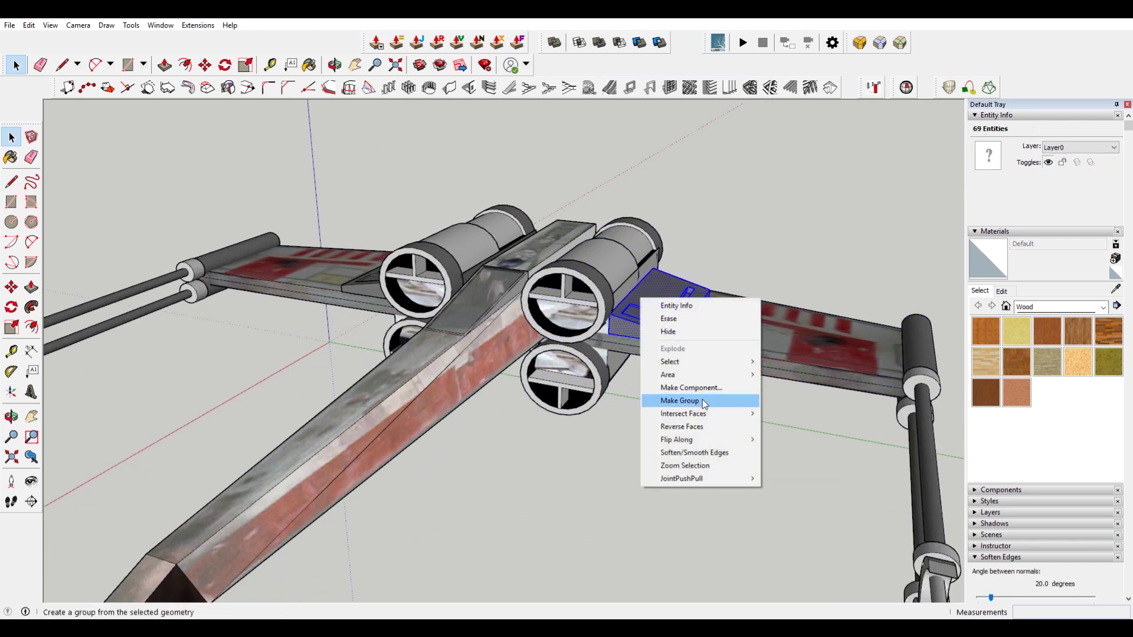
left_click(680, 401)
left_click(731, 208)
triple_click(663, 282)
right_click(663, 282)
left_click(702, 384)
- Cut the raised panel group and paste it in place inside the port wing group
scroll(618, 321, "down", 4)
left_click(610, 299)
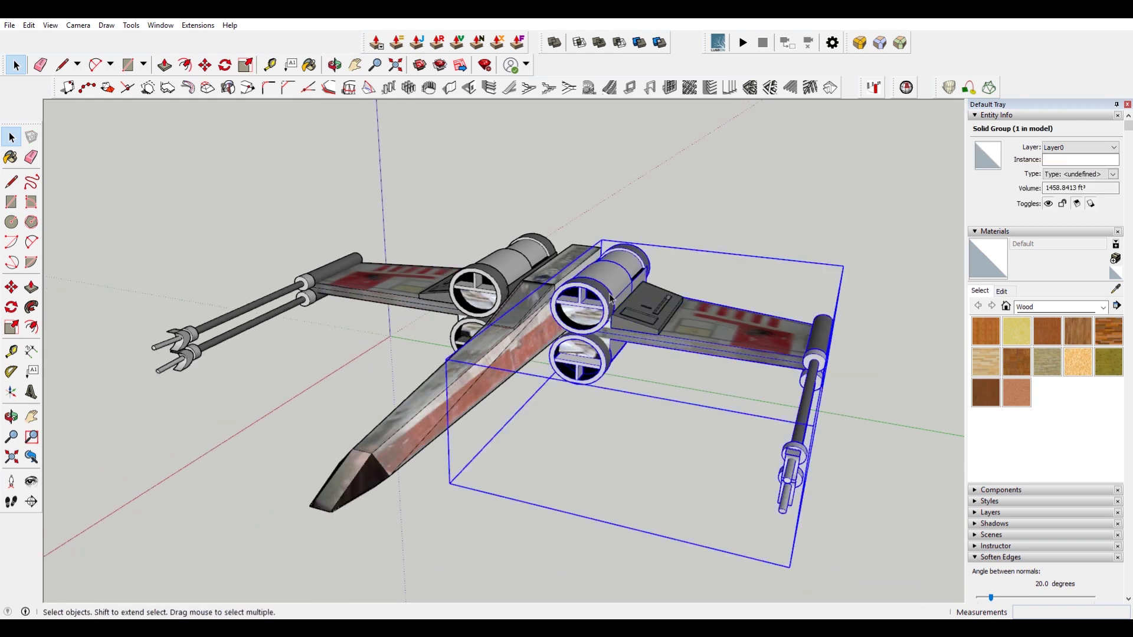
left_click(652, 305, "shift")
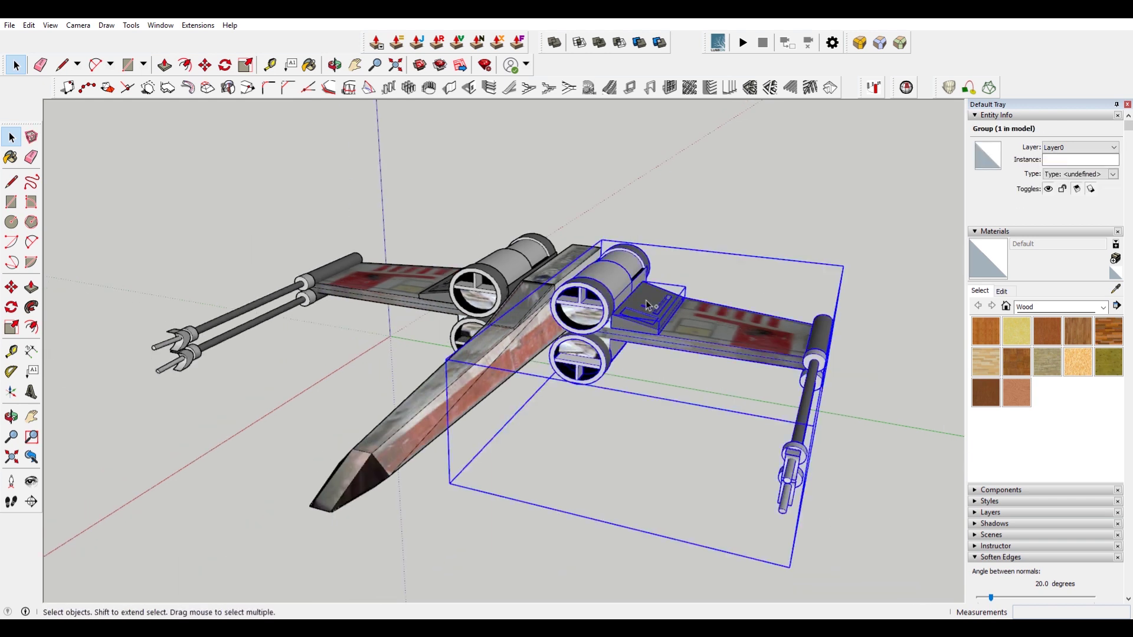
double_click(686, 316)
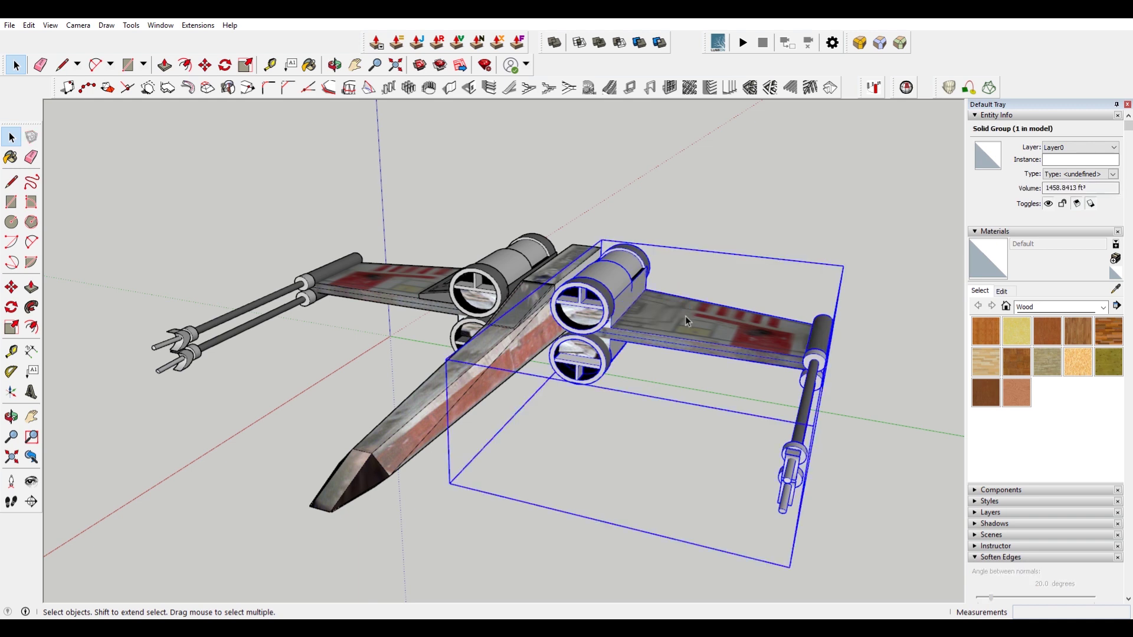
left_click(29, 25)
left_click(77, 108)
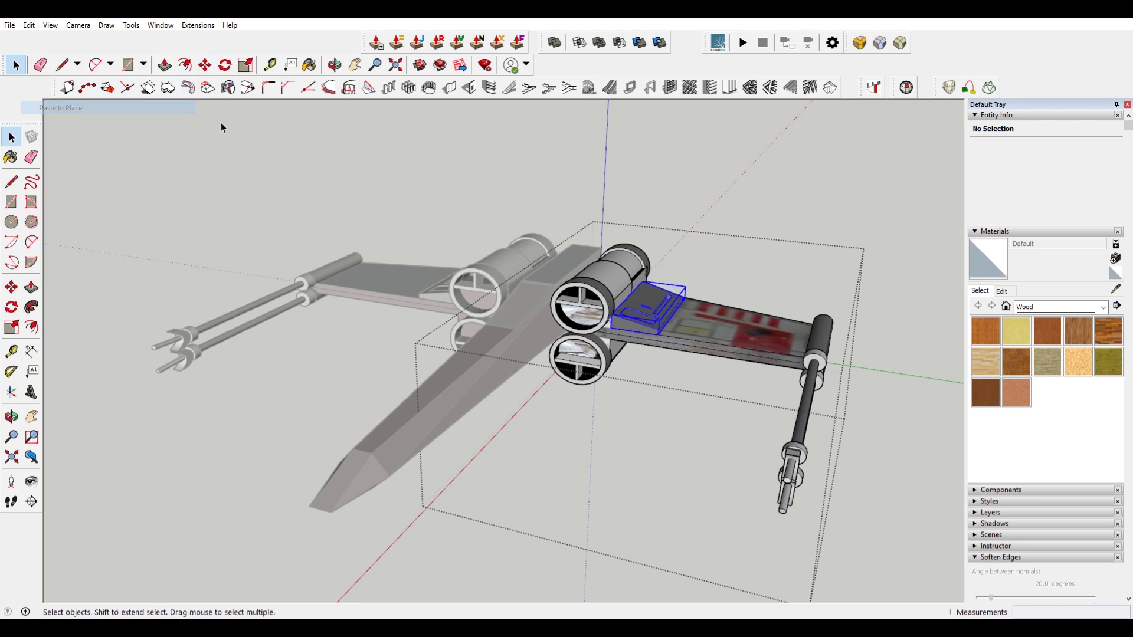
left_click(717, 178)
- Turn the port wing group into a component with the definition name "wing"
left_click(654, 338)
left_click(487, 287)
middle_click_drag(488, 288, 600, 387)
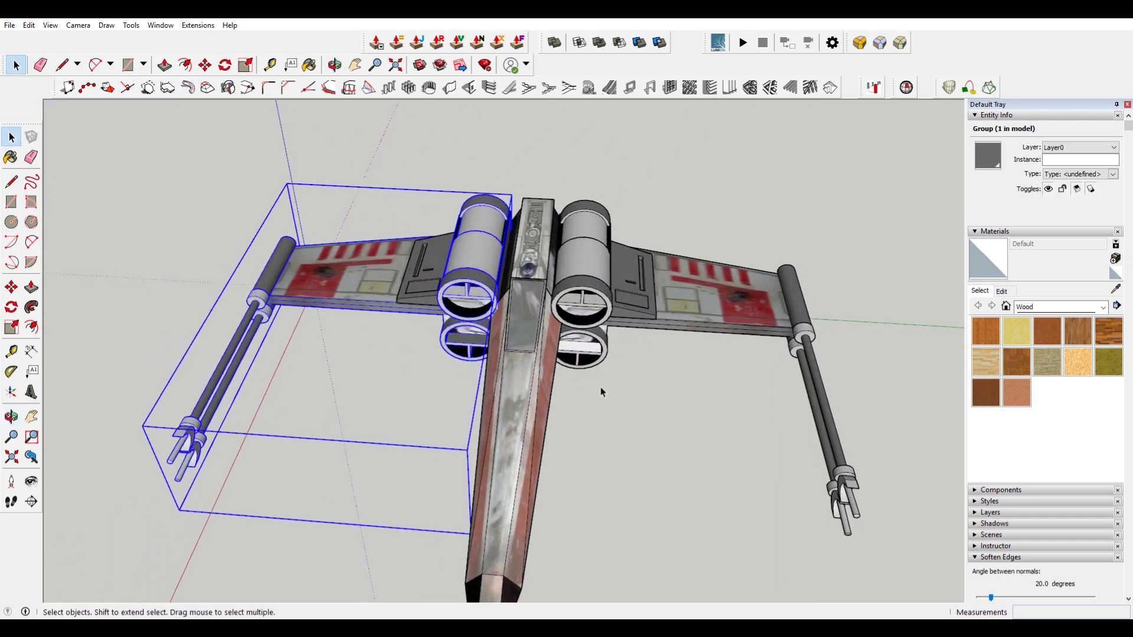
left_click(605, 291)
key("m")
key("space")
right_click(667, 275)
left_click(742, 362)
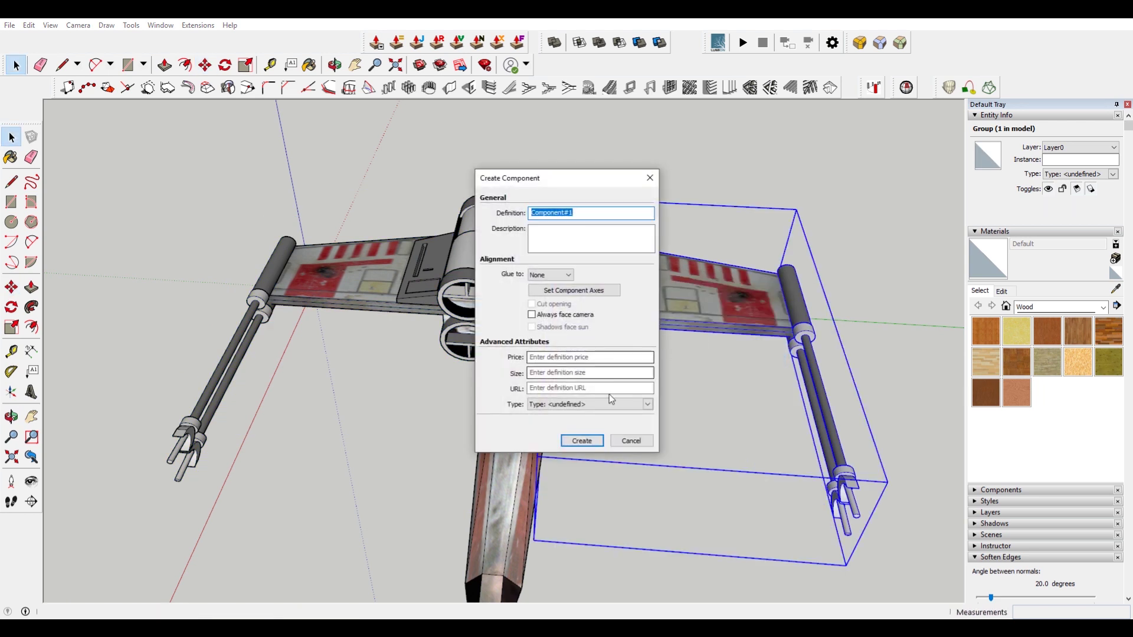
type("wing")
left_click(592, 440)
- Place a copy of the wing component clear of the ship, outward past the port wing
middle_click_drag(592, 441, 647, 277)
key("m")
scroll(648, 278, "down", 1)
key("ctrl")
left_click(647, 277)
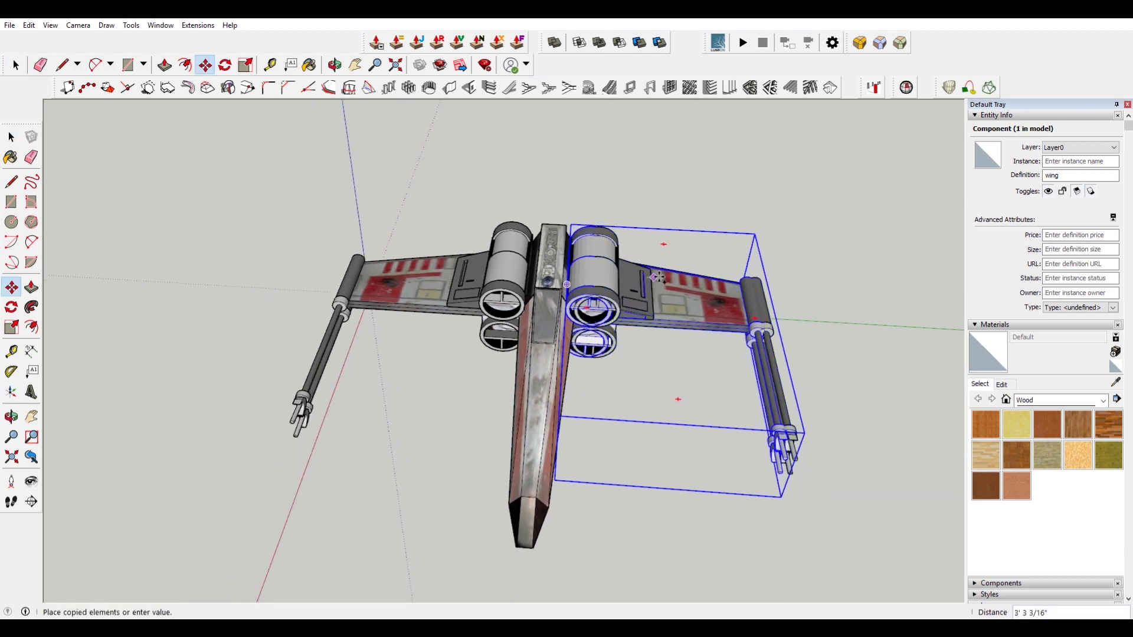
left_click(848, 284)
- Mirror the copied wing by flipping it along the component's green axis
key("space")
left_click(852, 296)
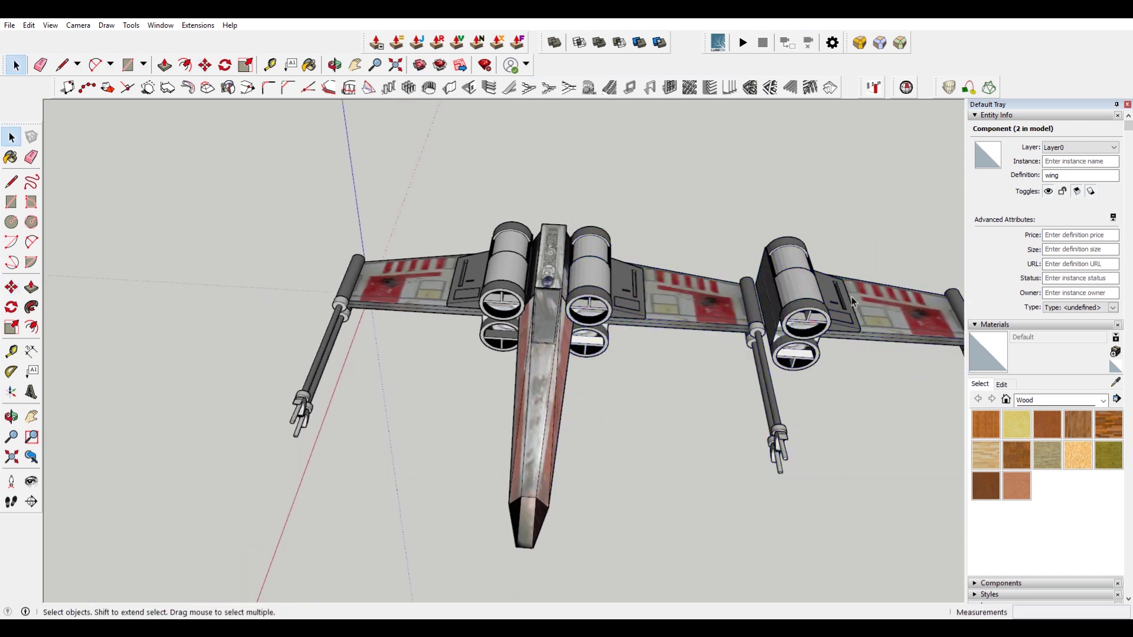
right_click(851, 296)
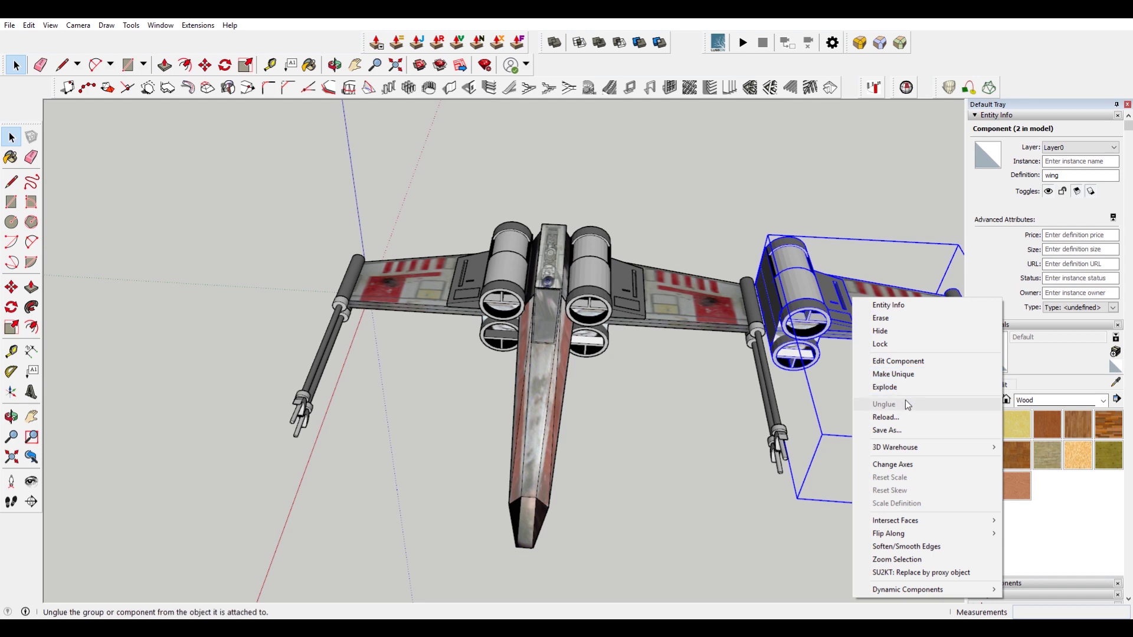
mouse_move(937, 540)
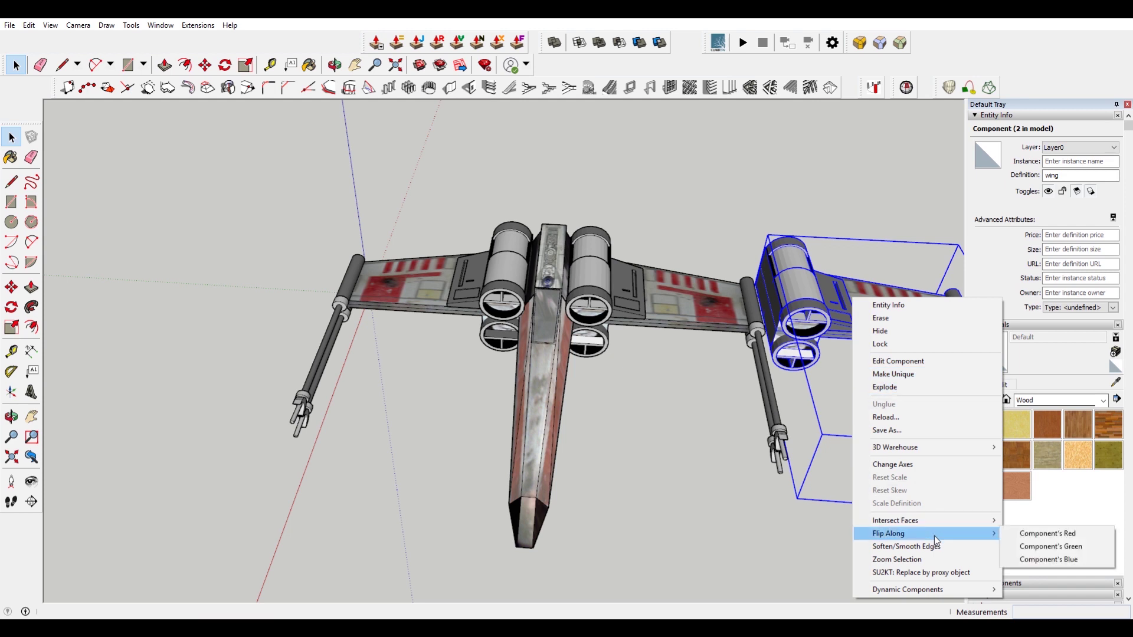
left_click(1057, 546)
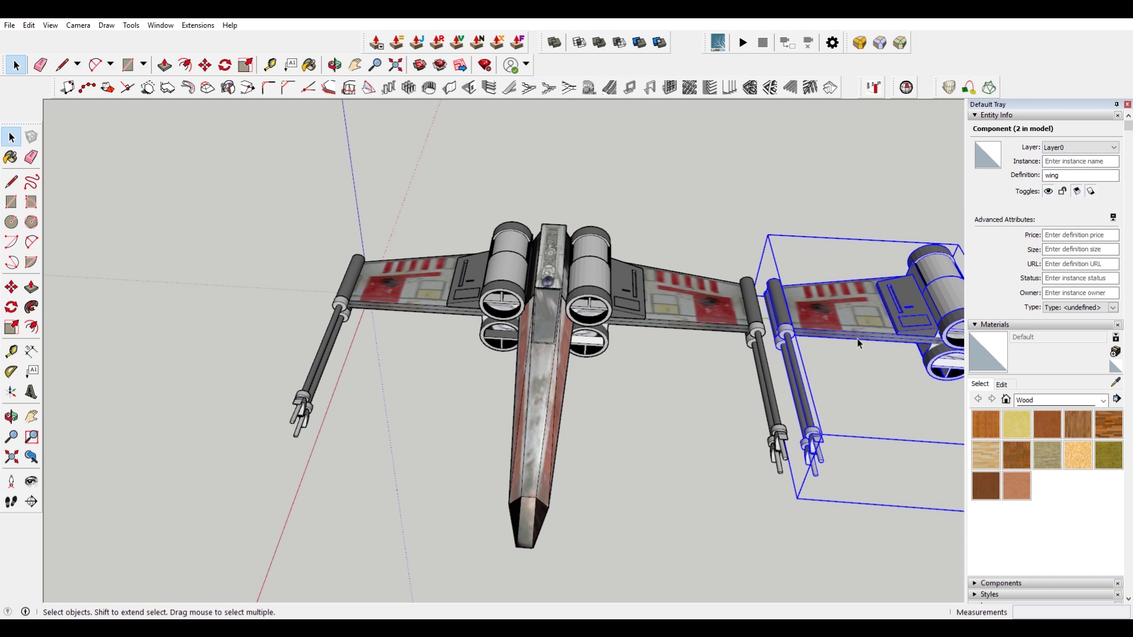
key("m")
scroll(759, 349, "up", 5)
scroll(759, 349, "up", 3)
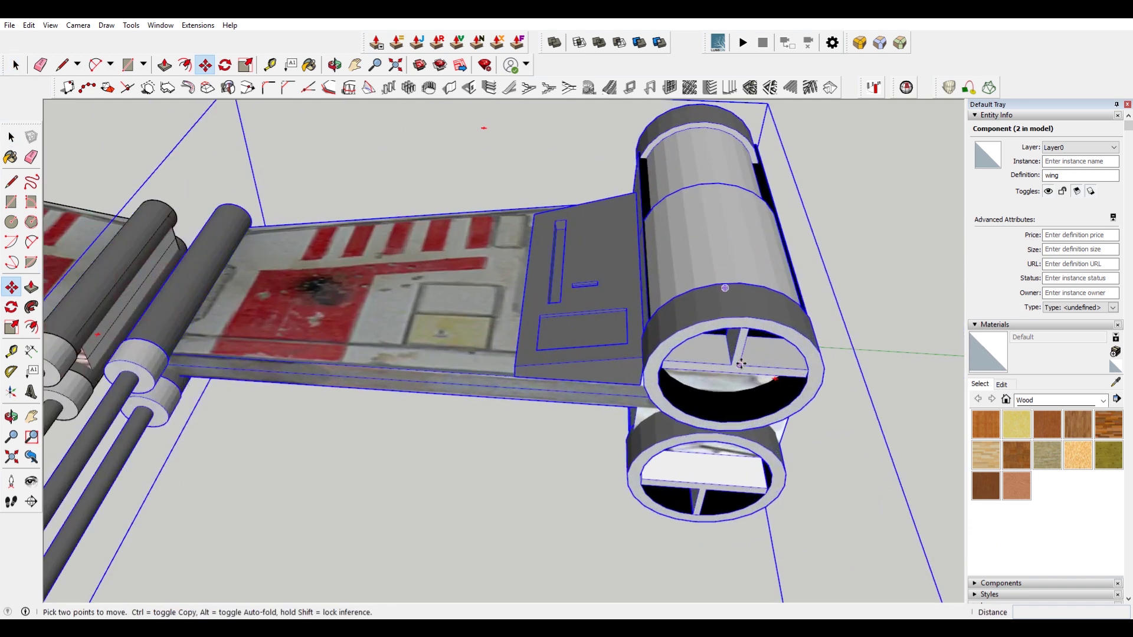
- Draw a reference line outward from the divider junction in the upper engine intake of the original starboard wing
scroll(759, 349, "down", 8)
key("l")
scroll(456, 322, "up", 6)
left_click(438, 262)
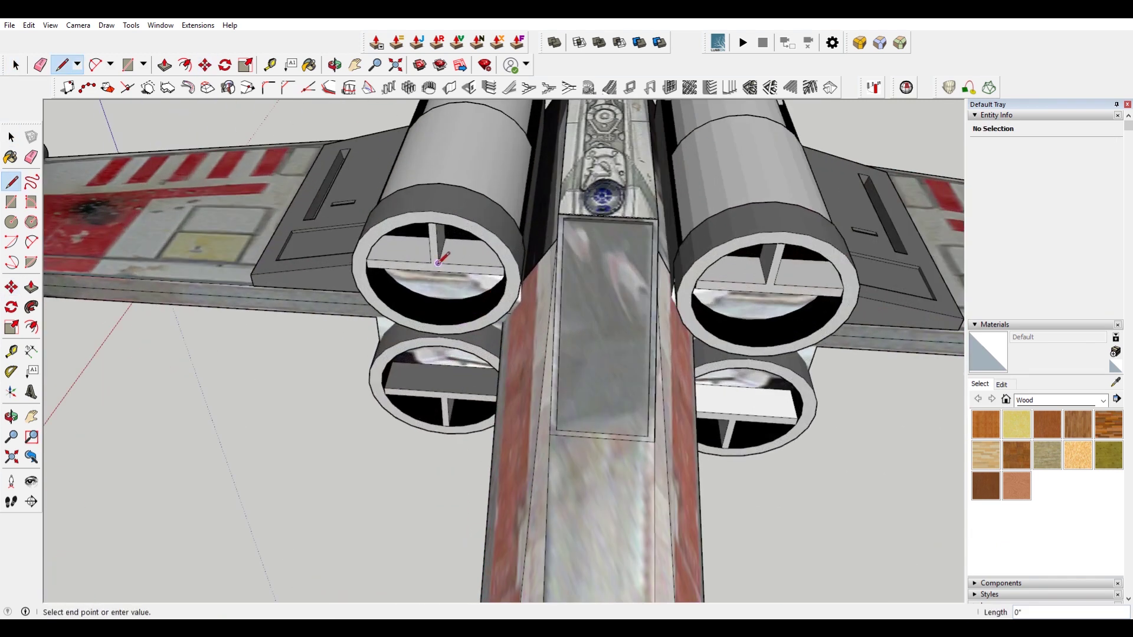
scroll(438, 262, "down", 3)
left_click(340, 437)
key("space")
- Delete the original starboard wing and its loose raised panel, keeping the reference line
left_click(307, 242)
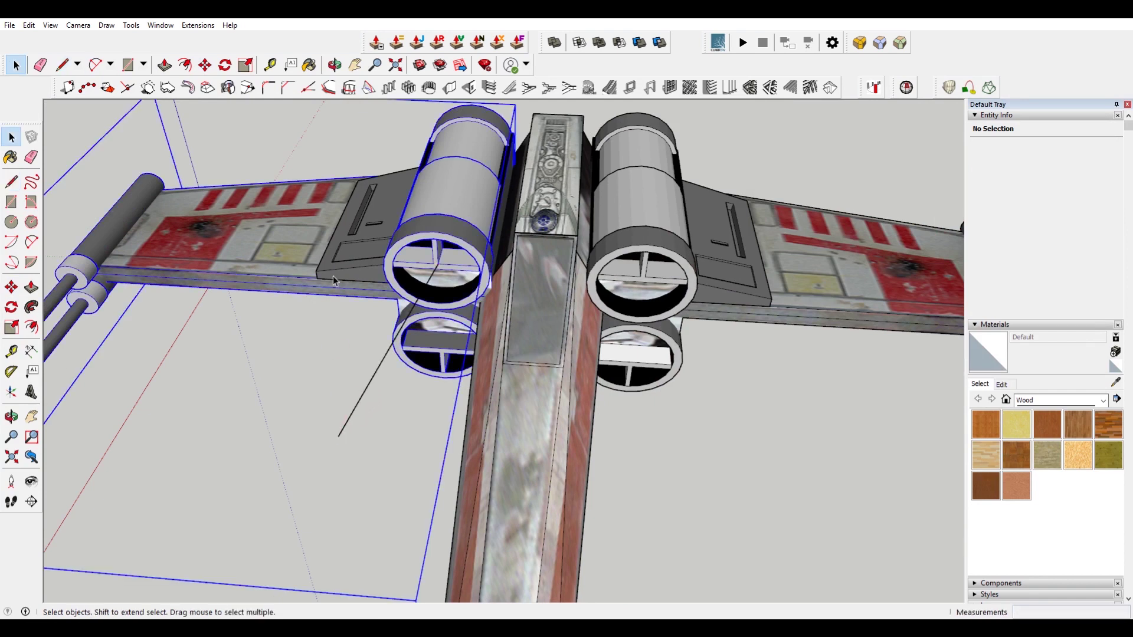
scroll(333, 275, "down", 6)
left_click(360, 266)
scroll(404, 264, "up", 2)
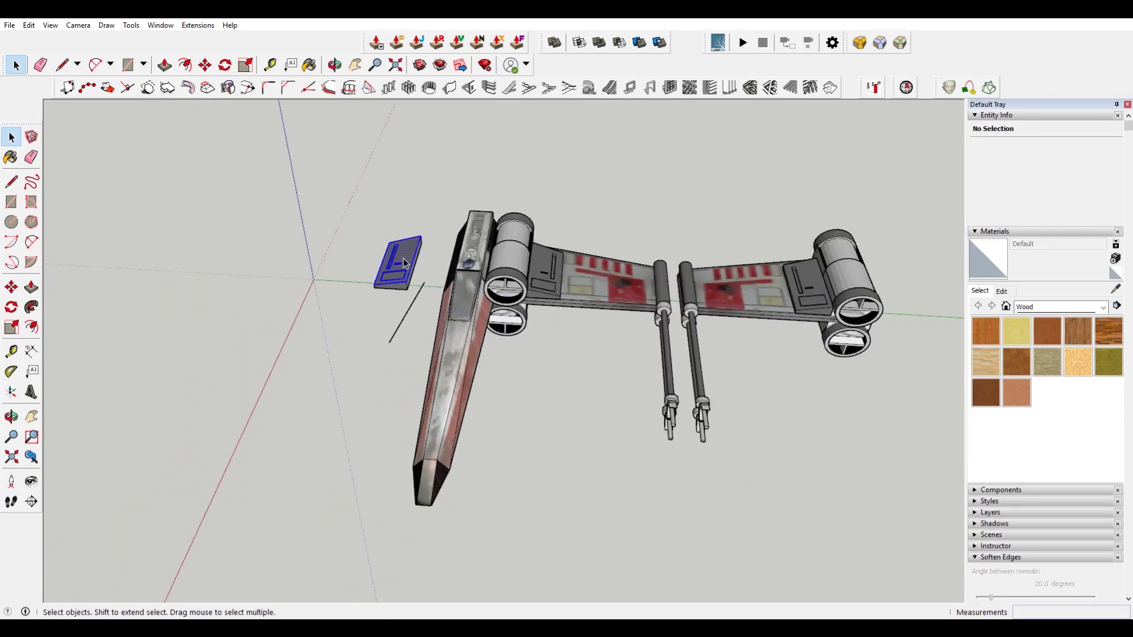
key("Delete")
- Move the mirrored wing by its upper intake divider junction onto the reference line's endpoint, and delete the line
left_click(846, 270)
scroll(867, 276, "up", 8)
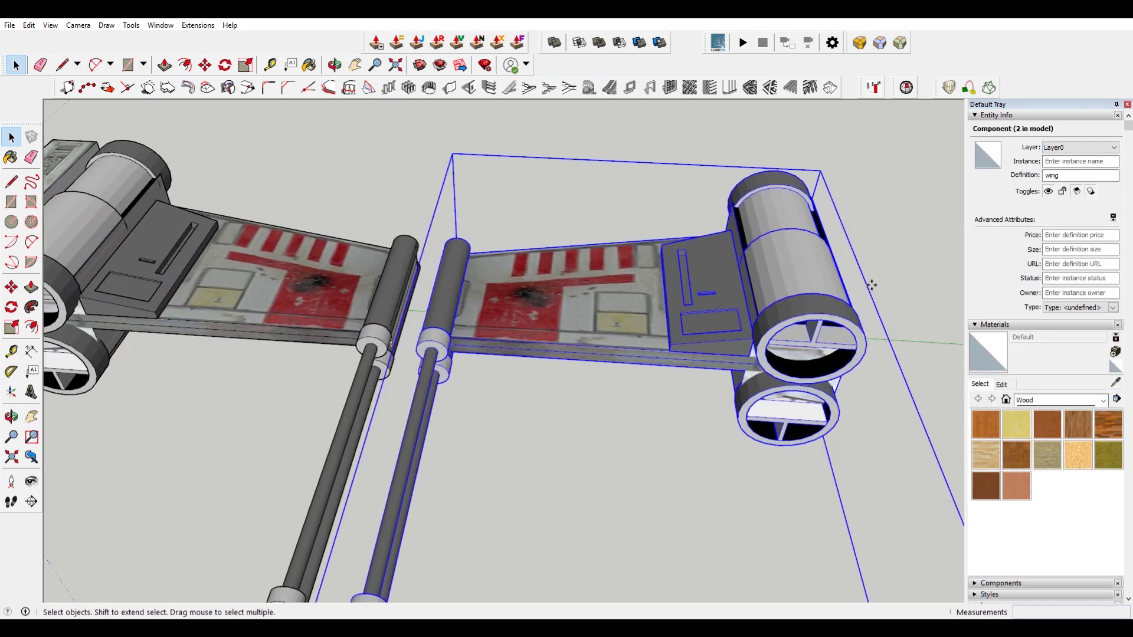
key("m")
left_click(799, 371)
scroll(799, 372, "down", 8)
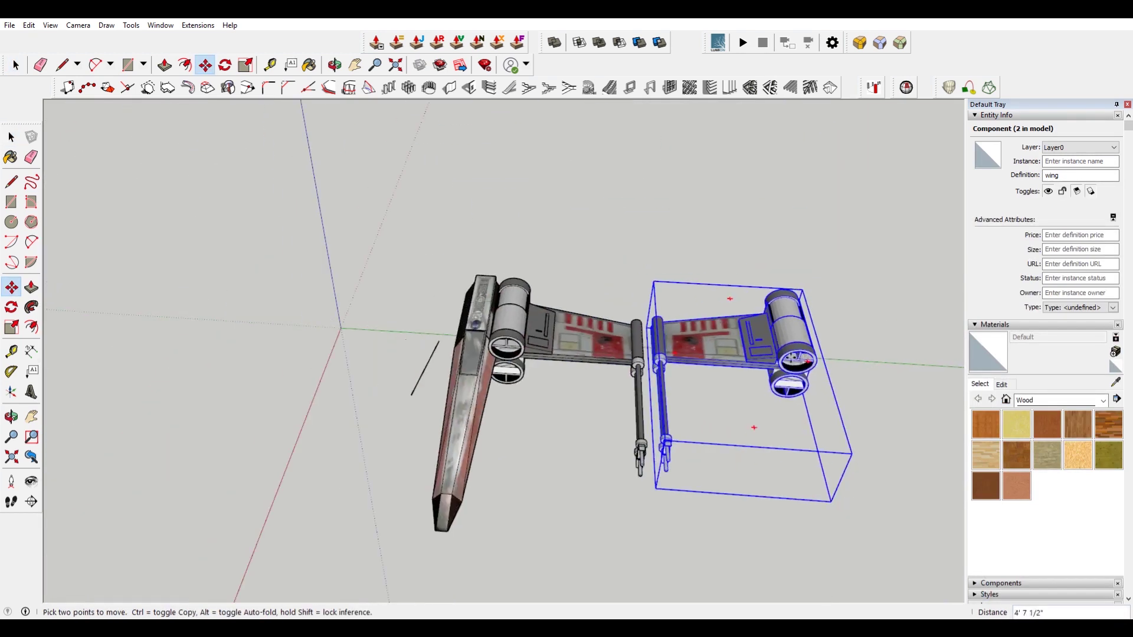
scroll(452, 339, "up", 2)
left_click(426, 345)
key("space")
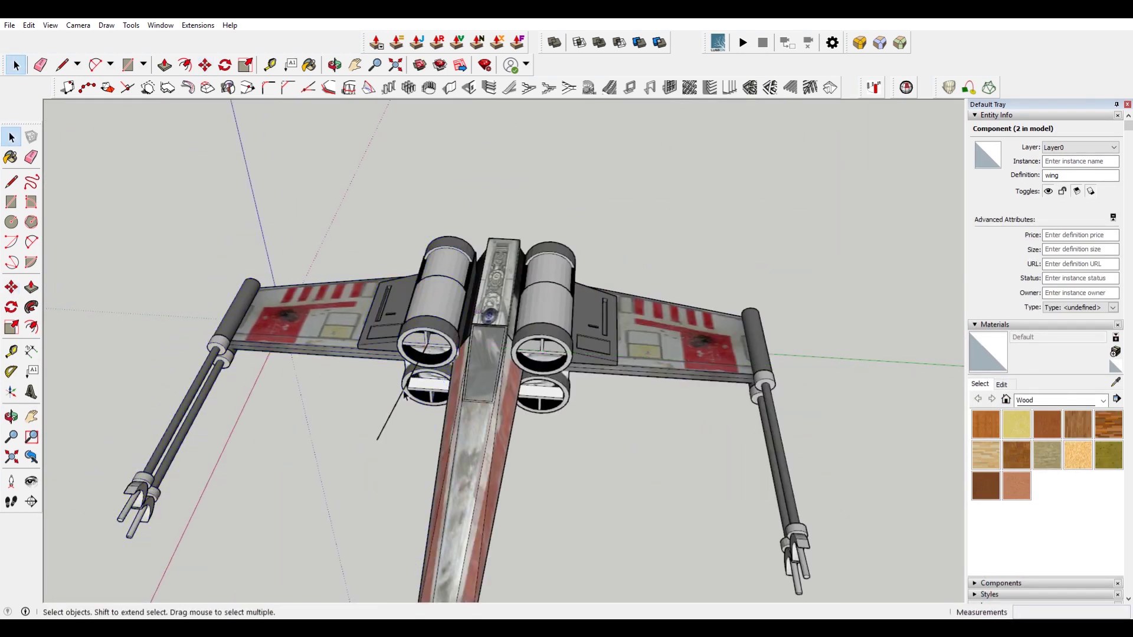
middle_click_drag(753, 310, 657, 290)
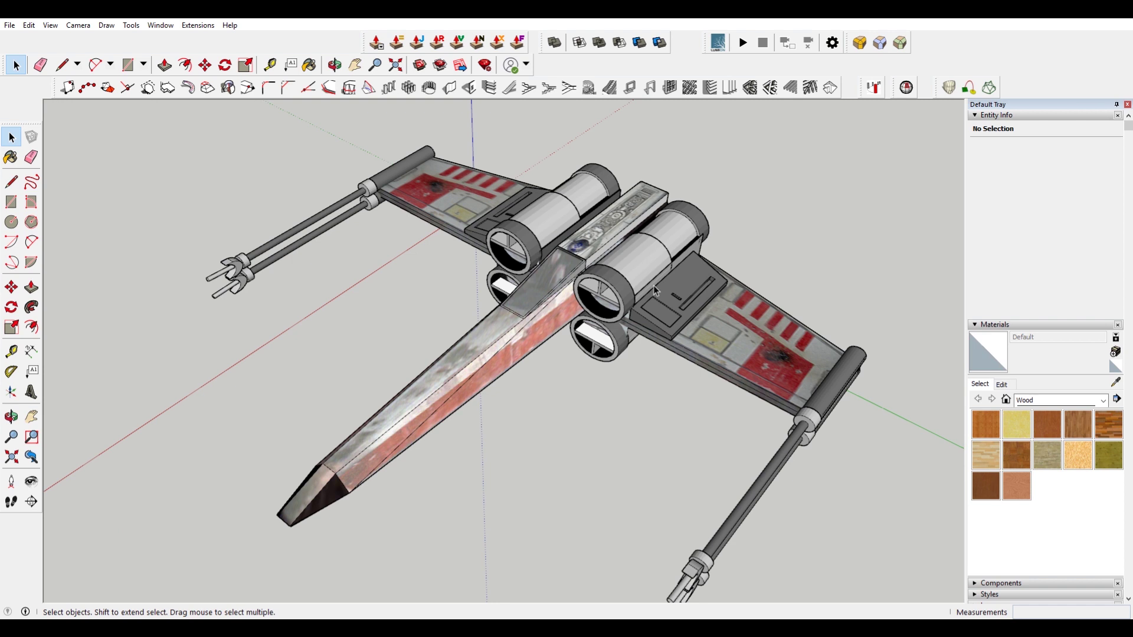
- Inside the wing component, group the connected muzzle rod and dish at the tip of the upper laser cannon
middle_click_drag(656, 290, 681, 286)
scroll(687, 431, "down", 5)
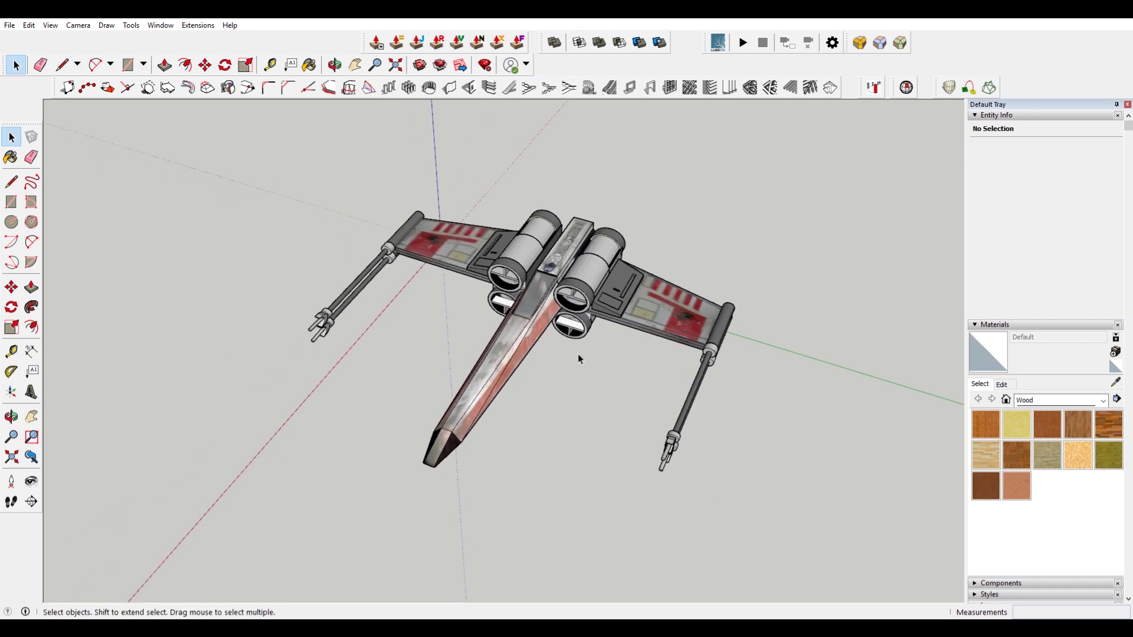
middle_click_drag(579, 354, 612, 346)
scroll(694, 413, "up", 6)
double_click(695, 408)
triple_click(695, 409)
middle_click_drag(695, 409, 544, 327)
scroll(579, 378, "up", 4)
right_click(578, 377)
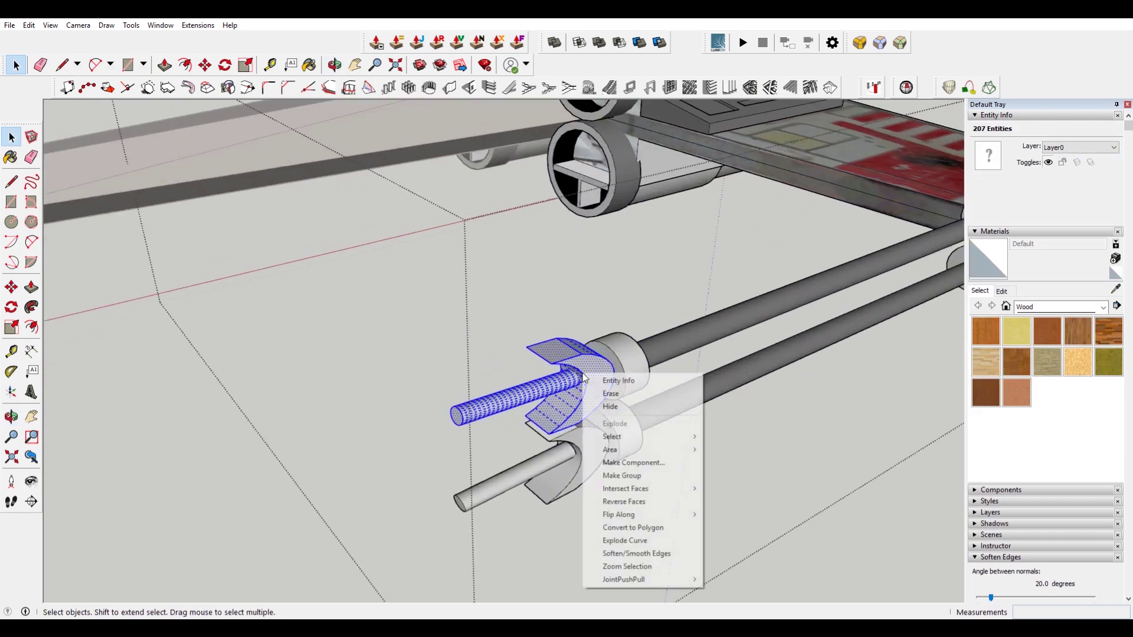
left_click(608, 472)
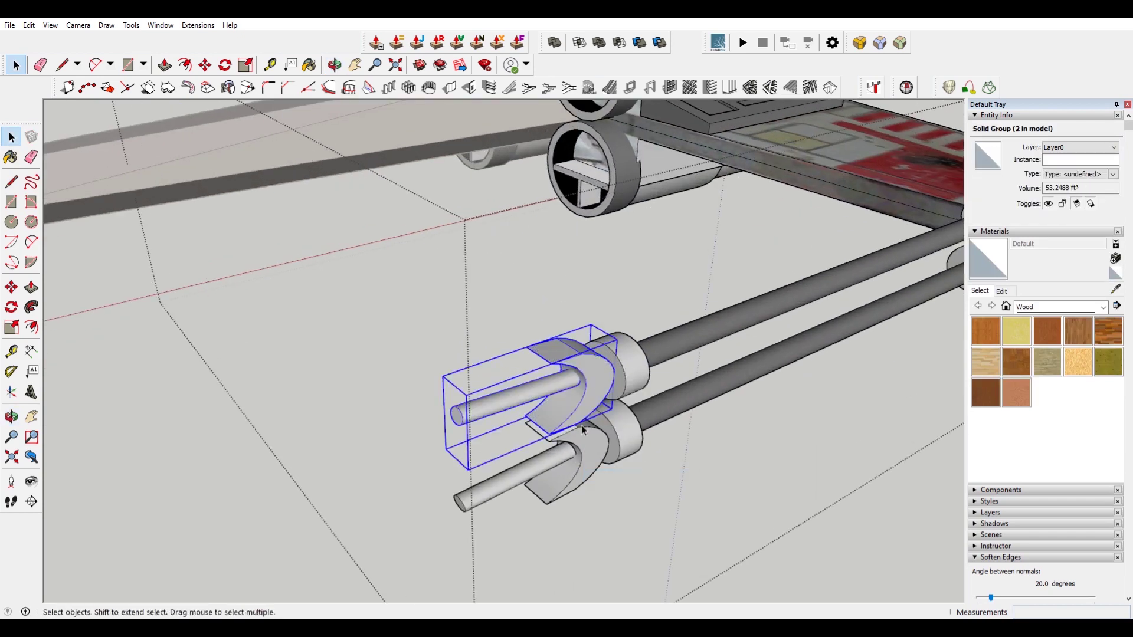
- Convert the upper laser cannon's grouped muzzle rod and dish into a component
scroll(489, 338, "down", 8)
scroll(490, 338, "up", 5)
double_click(547, 356)
left_click(548, 356)
triple_click(548, 356)
right_click(549, 357)
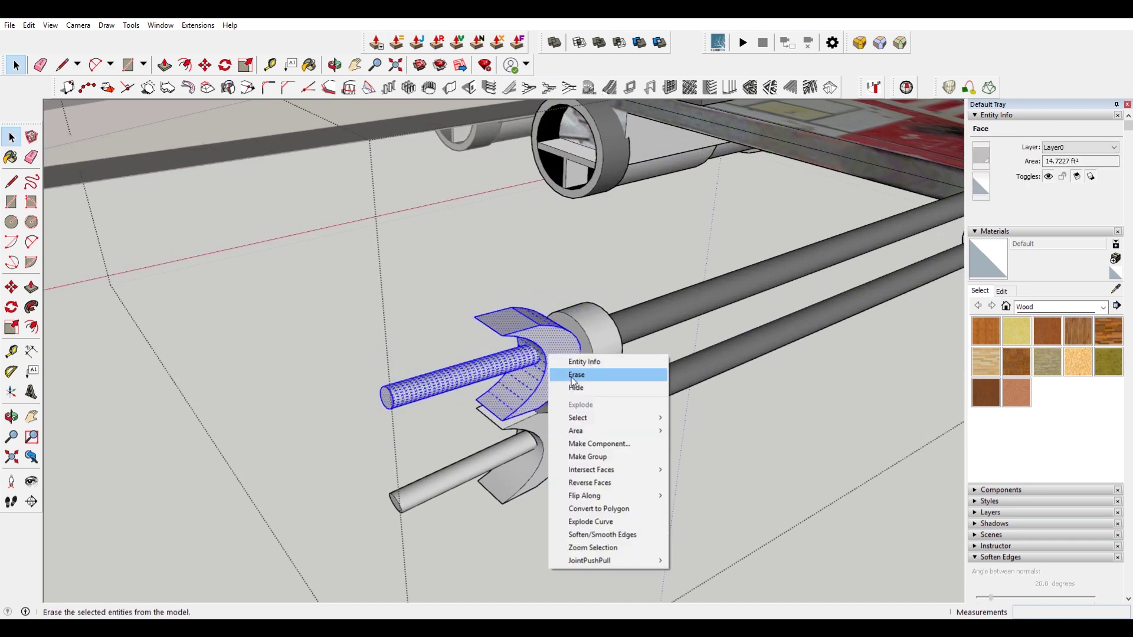
left_click(615, 462)
right_click(560, 368)
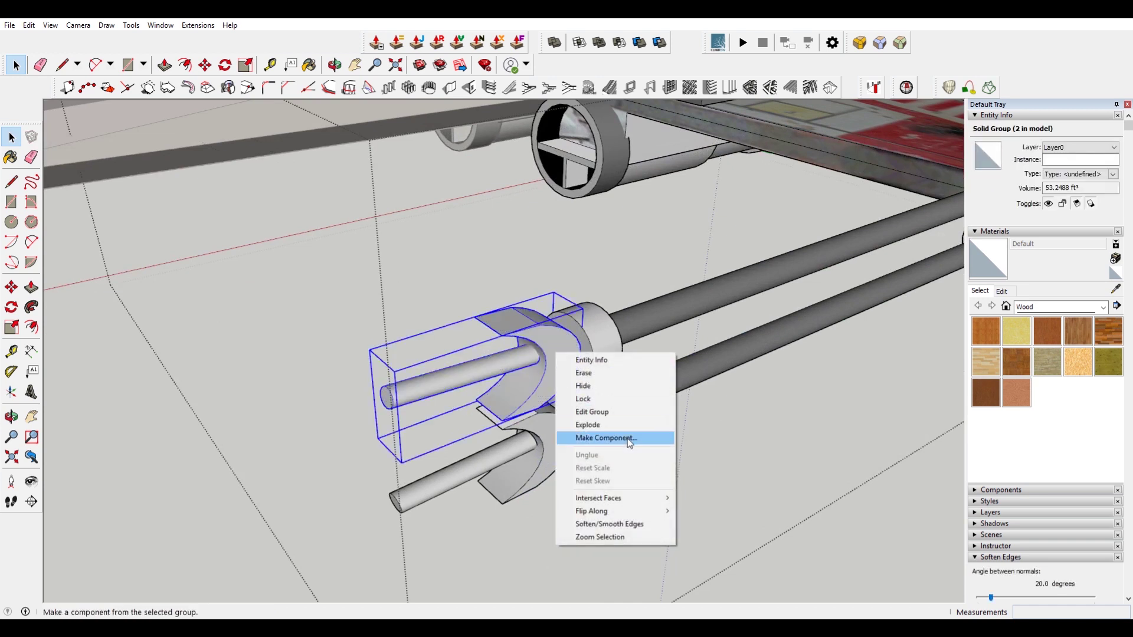
left_click(607, 435)
key("Return")
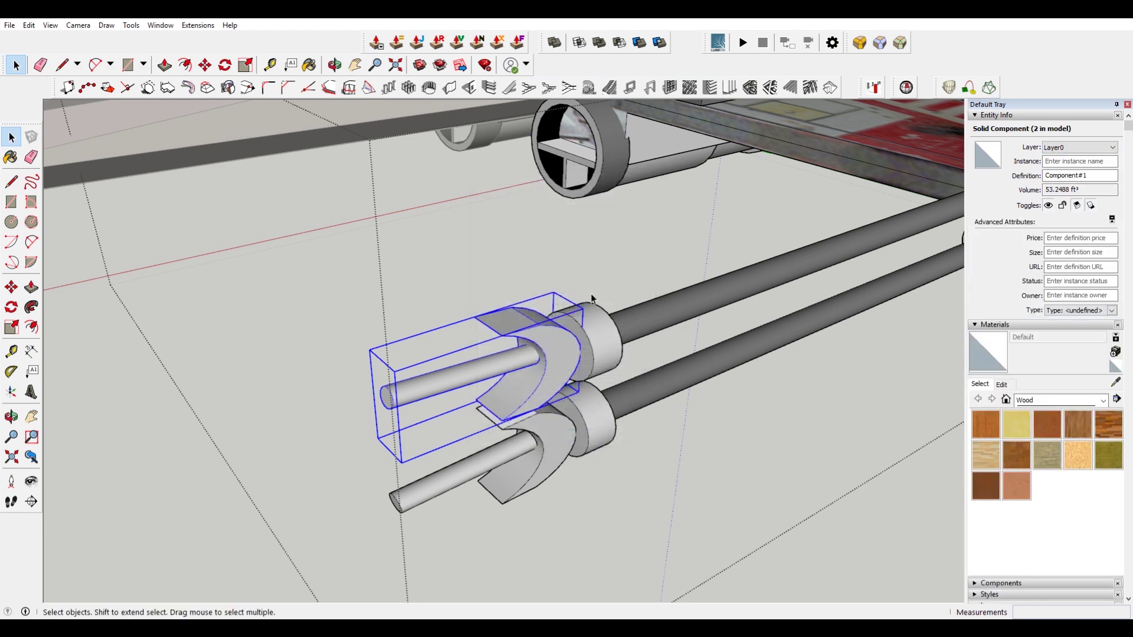
- Delete the lower cannon's muzzle and replace it with a copy of the upper muzzle component, placed about 5' 8 3/8" away
left_click(548, 438)
key("Delete")
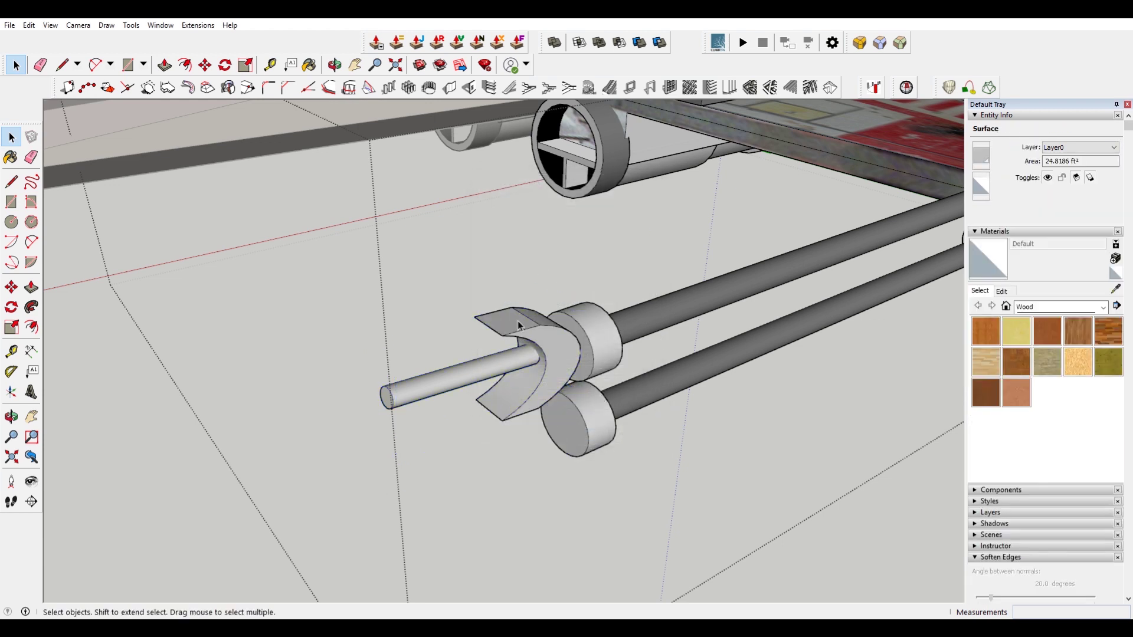
left_click(517, 321)
scroll(581, 359, "up", 2)
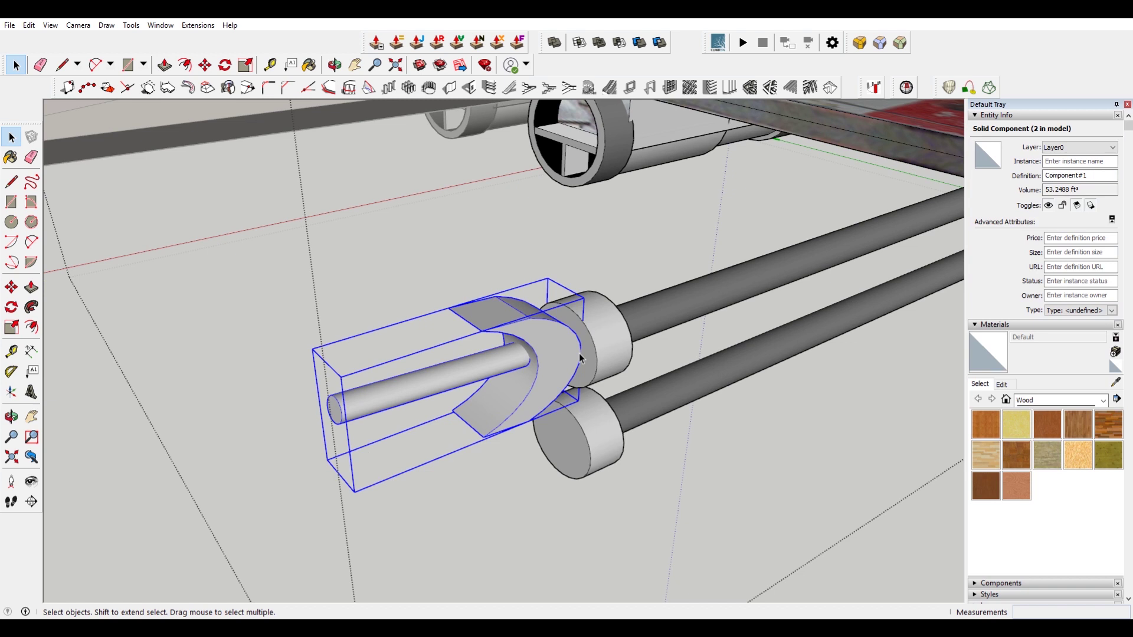
scroll(580, 358, "up", 1)
key("m")
scroll(553, 279, "down", 2)
key("ctrl")
left_click(553, 279)
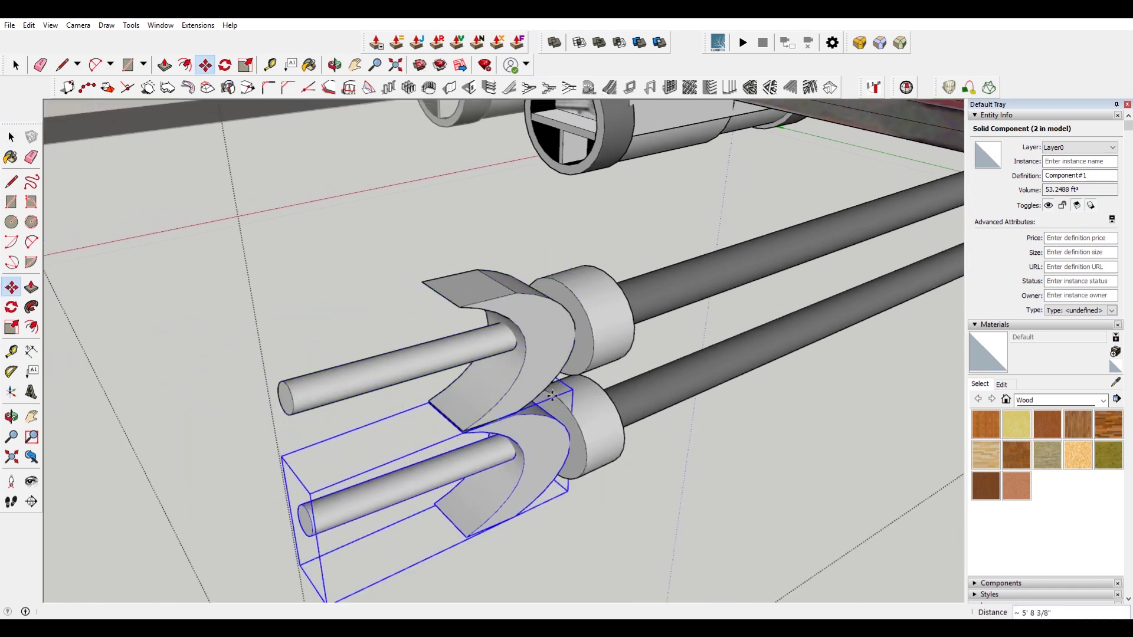
left_click(552, 396)
scroll(552, 395, "down", 3)
key("space")
- Select the upper muzzle component inside the wing and check its instance count in the entity info
middle_click_drag(552, 395, 390, 399)
left_click(389, 399)
key("m")
scroll(392, 344, "down", 4)
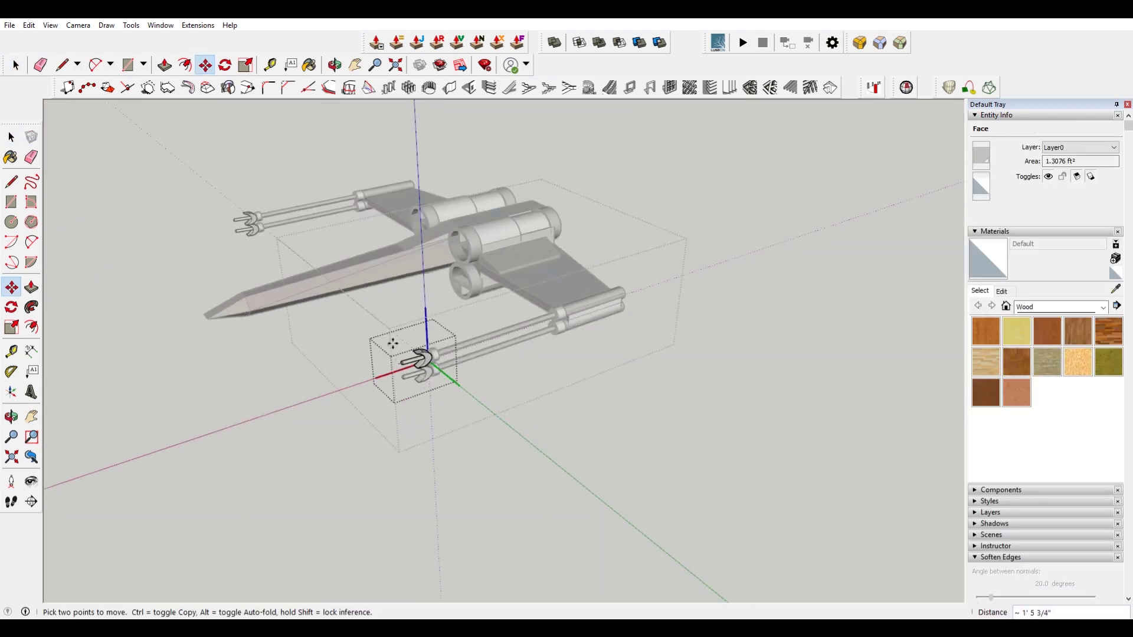
left_click(384, 377)
key("space")
middle_click_drag(476, 419, 419, 377)
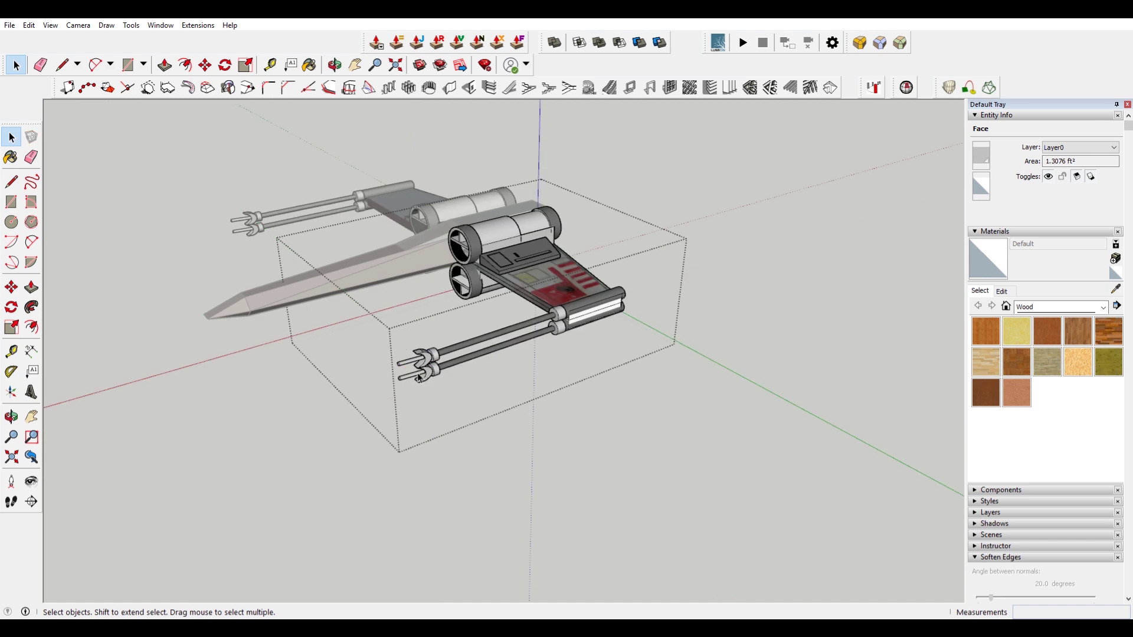
scroll(419, 378, "up", 5)
left_click(465, 314)
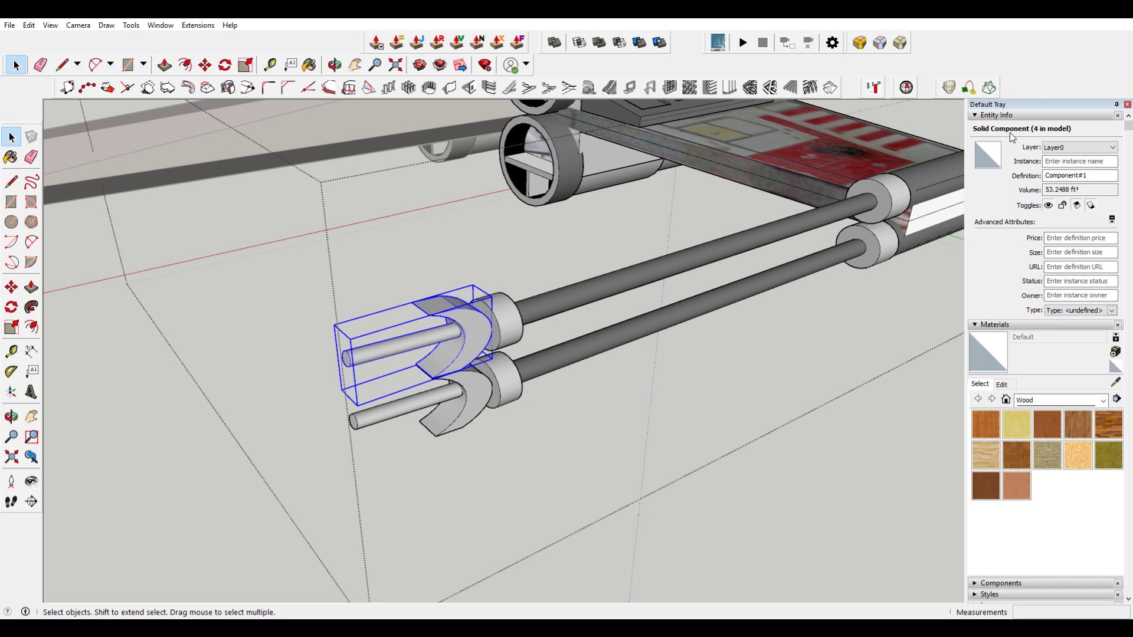
- Leave the wing component and place a copy of the entire X-wing beside the original, outward along the green axis
left_click(627, 437)
scroll(627, 437, "down", 6)
middle_click_drag(595, 448, 737, 453)
left_click(582, 298)
scroll(579, 293, "down", 3)
left_click_drag(330, 204, 642, 384)
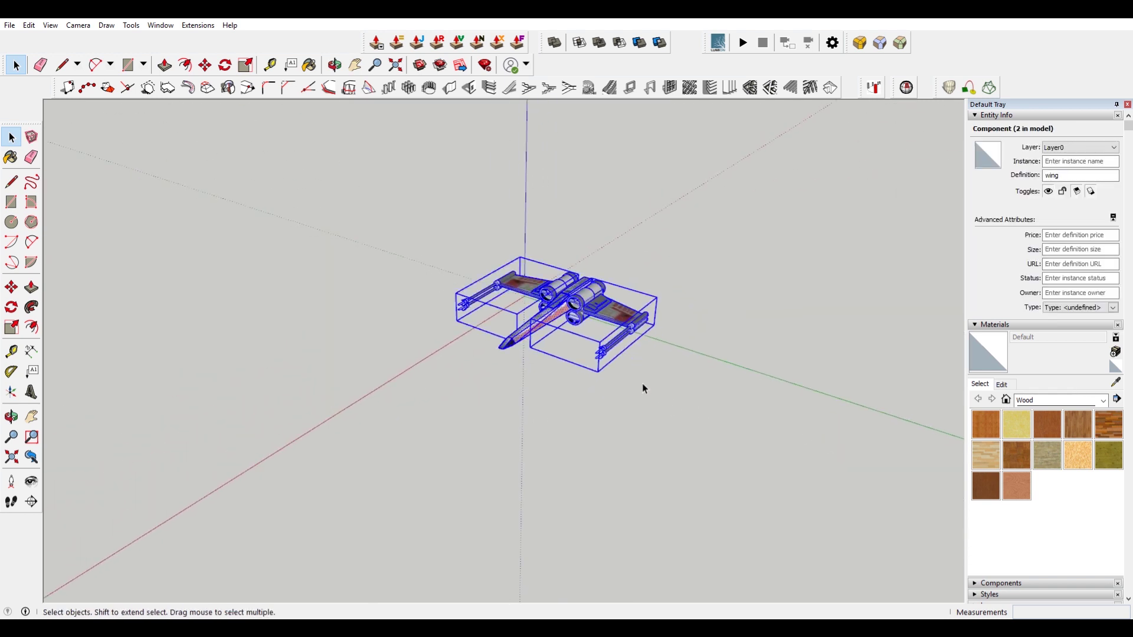
key("m")
left_click(604, 412)
key("ctrl")
left_click(872, 379)
key("space")
left_click(872, 378)
- Explode both wing components of the copied X-wing, along with the groups and components nested in them
scroll(874, 286, "up", 4)
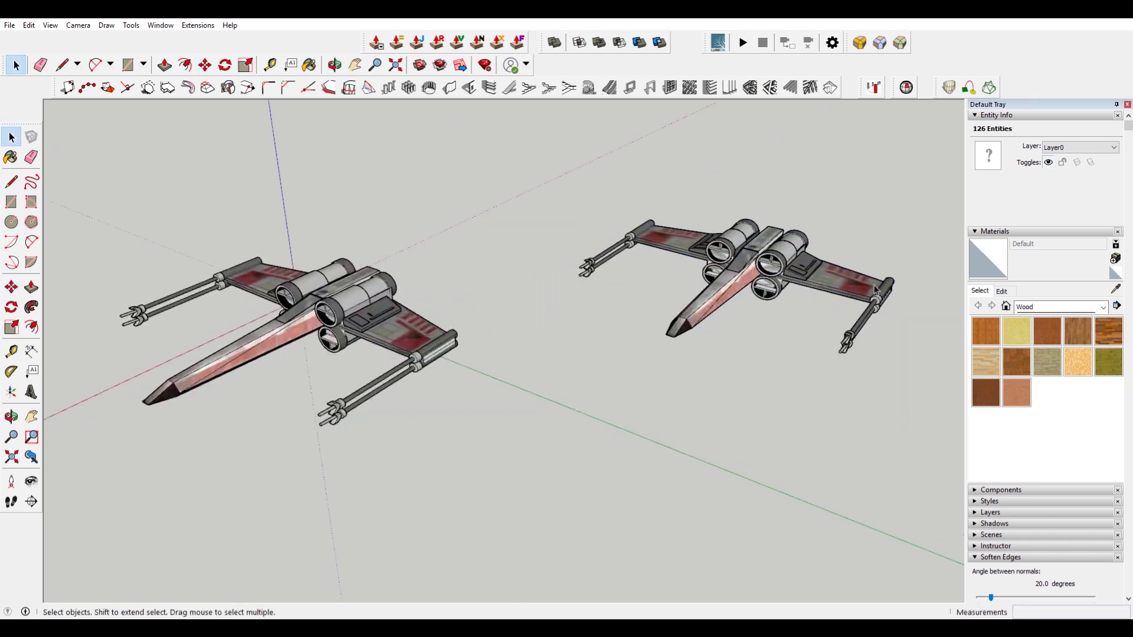
left_click(737, 241)
left_click(815, 264, "shift")
right_click(815, 264)
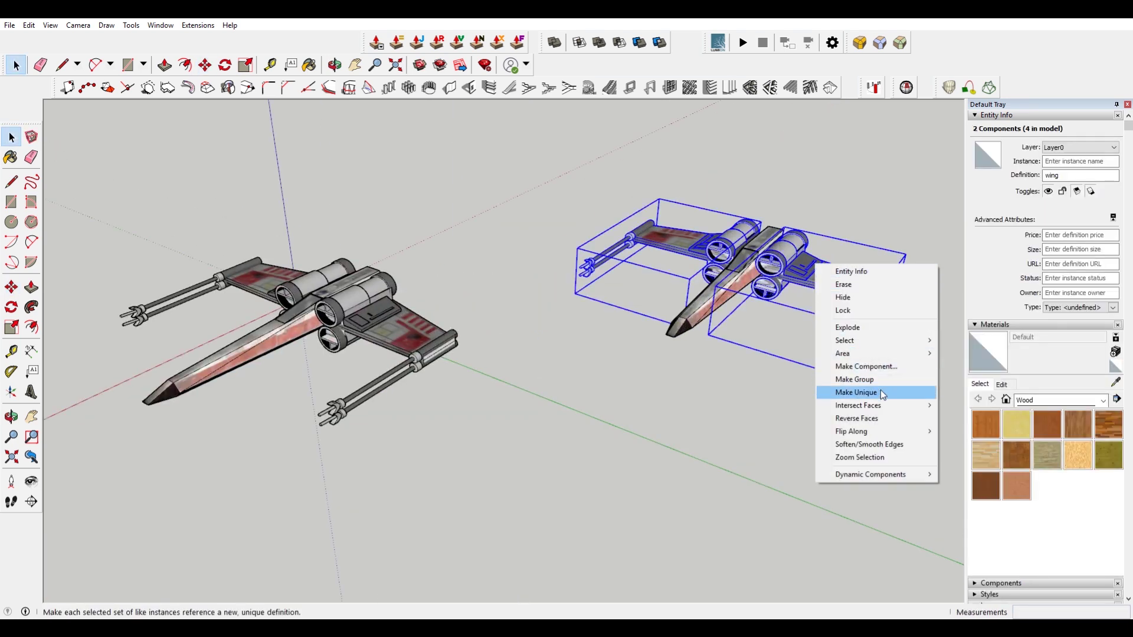
left_click(876, 328)
mouse_move(577, 155)
left_mouse_down()
mouse_move(670, 278)
mouse_move(901, 409)
left_mouse_up()
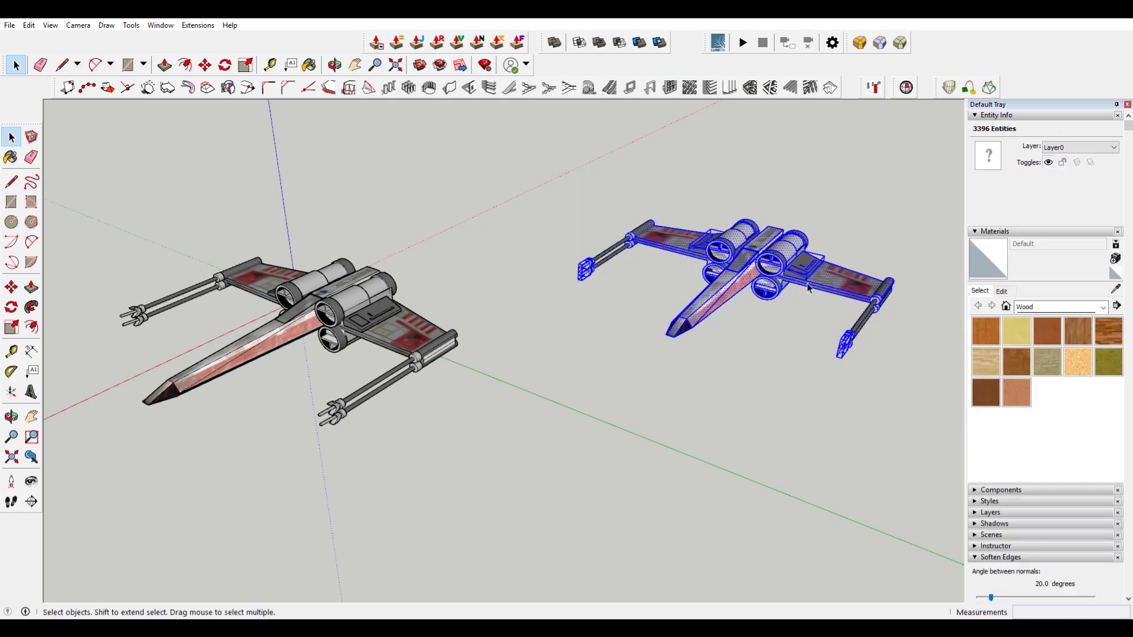
scroll(746, 317, "down", 1)
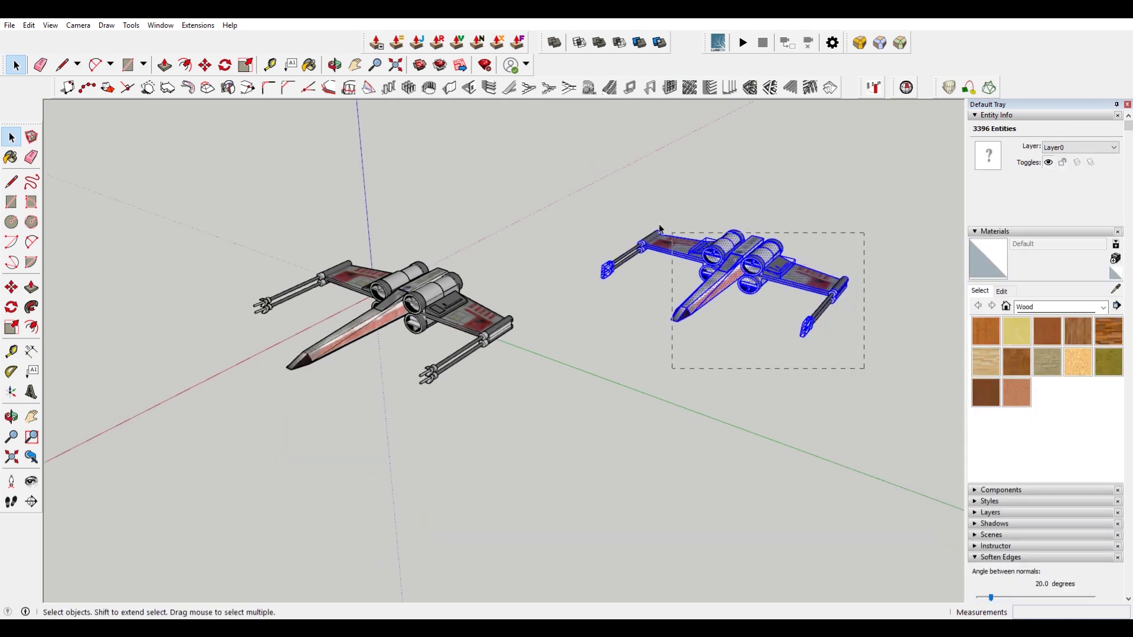
right_click(707, 289)
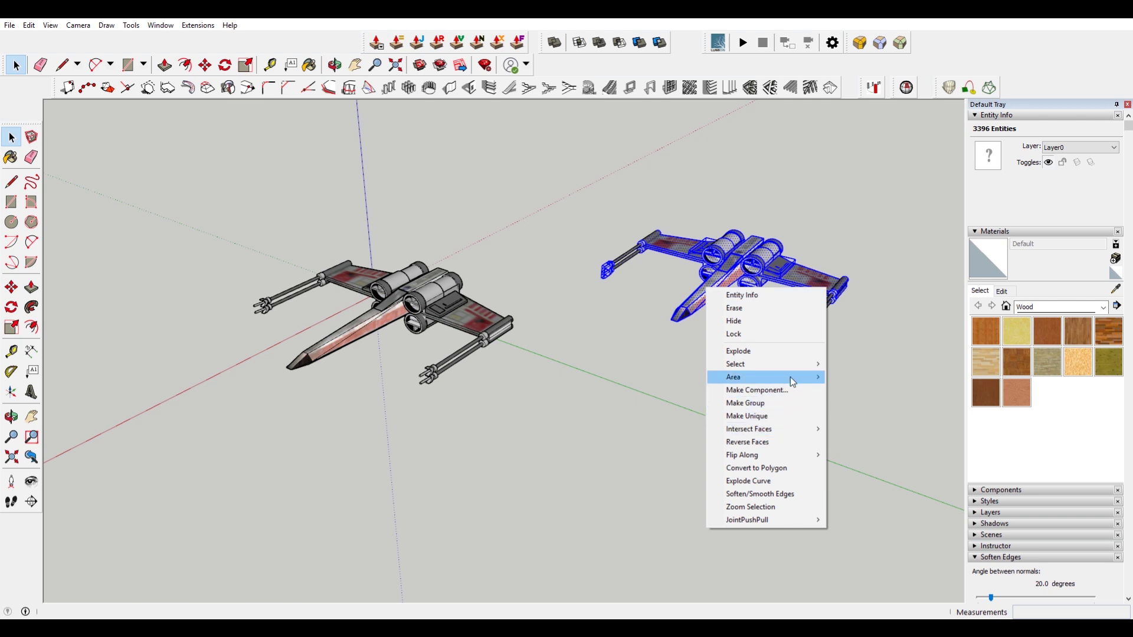
left_click(790, 352)
- Combine all the loose geometry of the copied X-wing into a single group
scroll(800, 267, "up", 2)
triple_click(801, 267)
left_click_drag(453, 150, 929, 469)
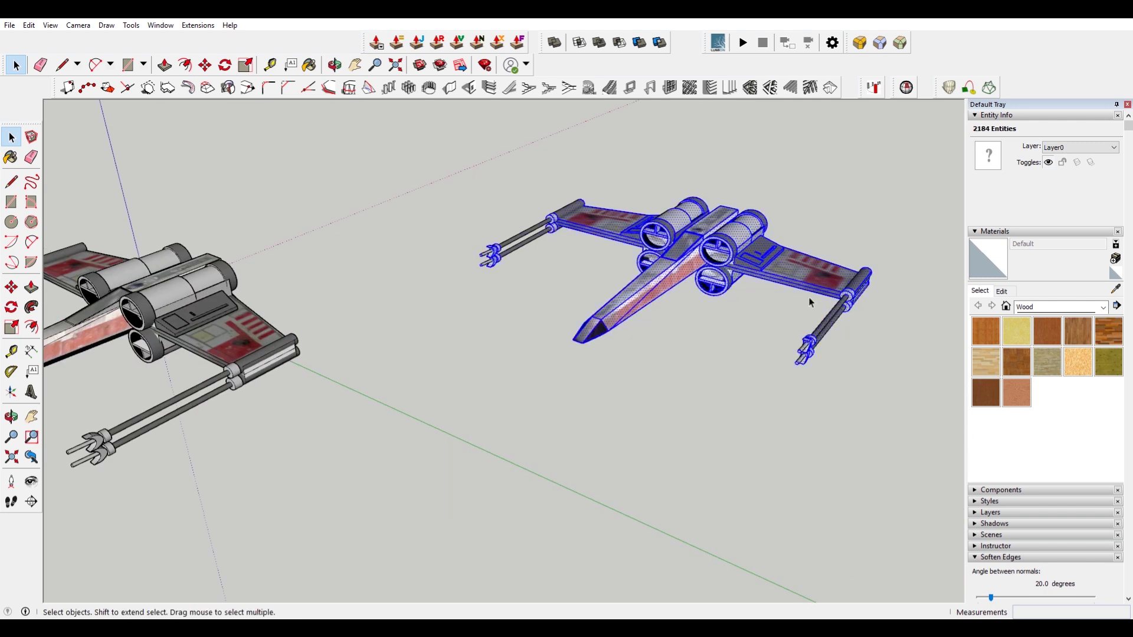
right_click(767, 260)
left_click(831, 360)
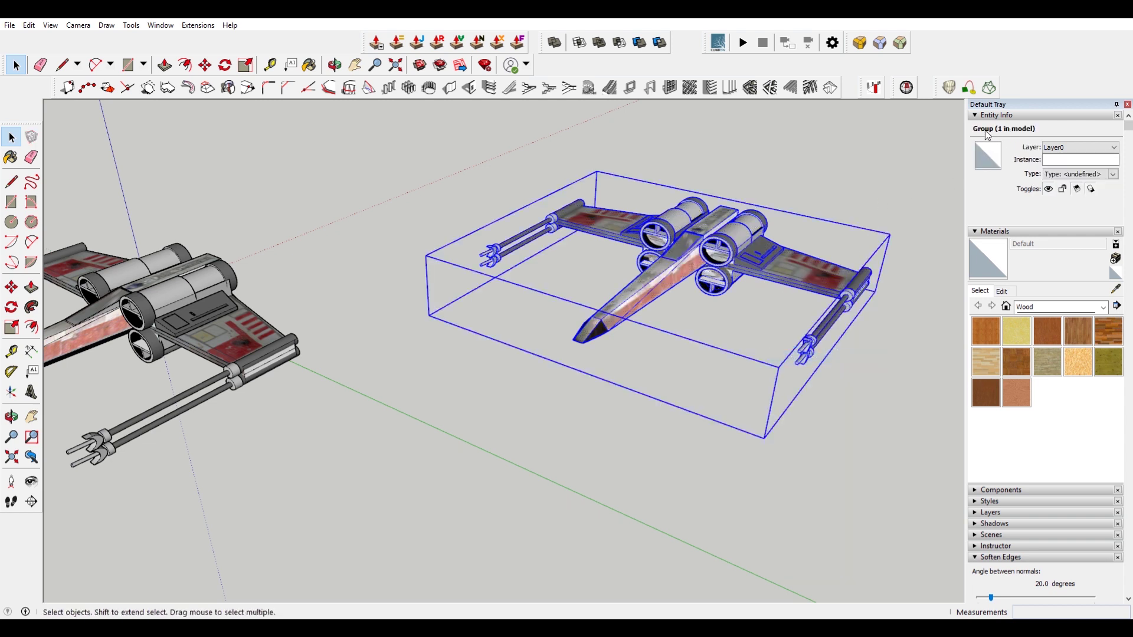
left_click(876, 205)
scroll(789, 268, "down", 1)
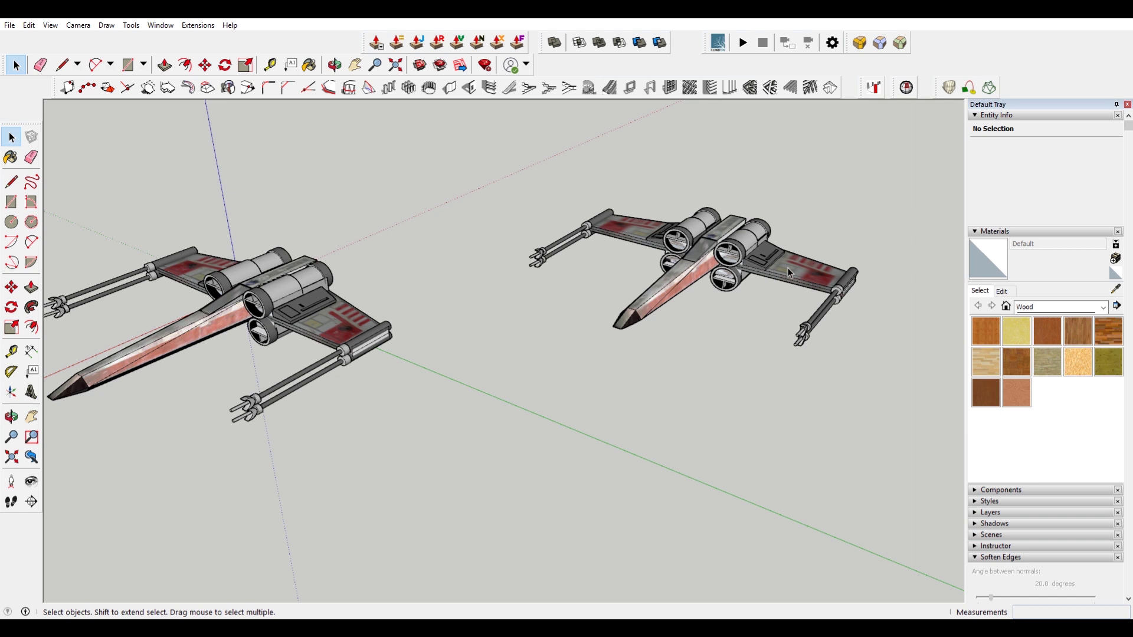
- Run Solid Inspector² on the copied X-wing group and fix its stray edges
left_click(791, 273)
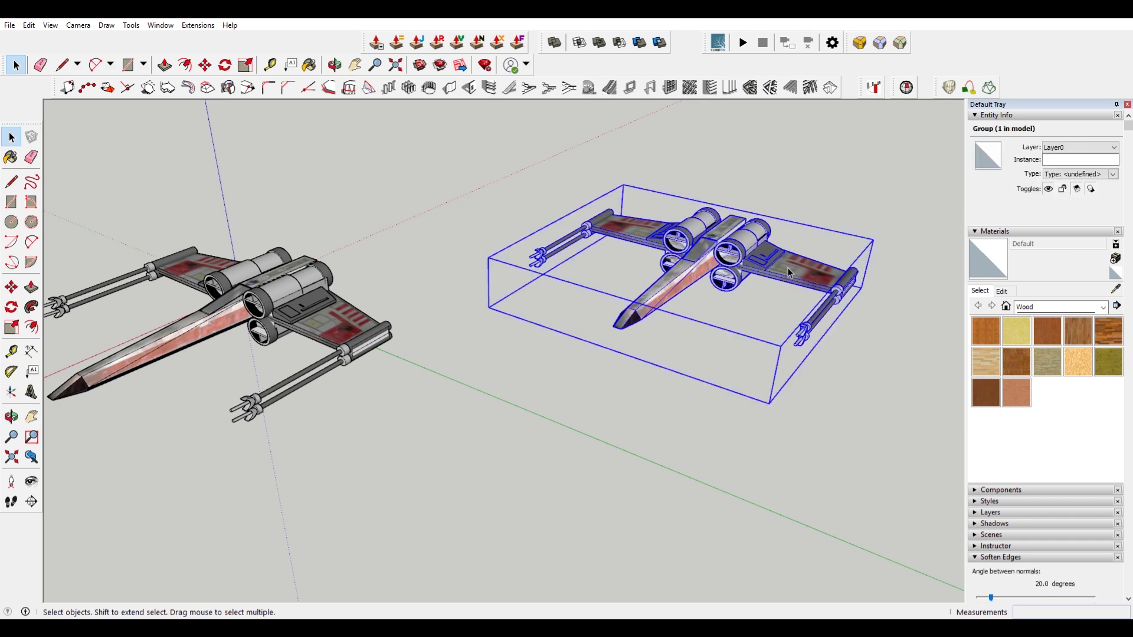
left_click(909, 87)
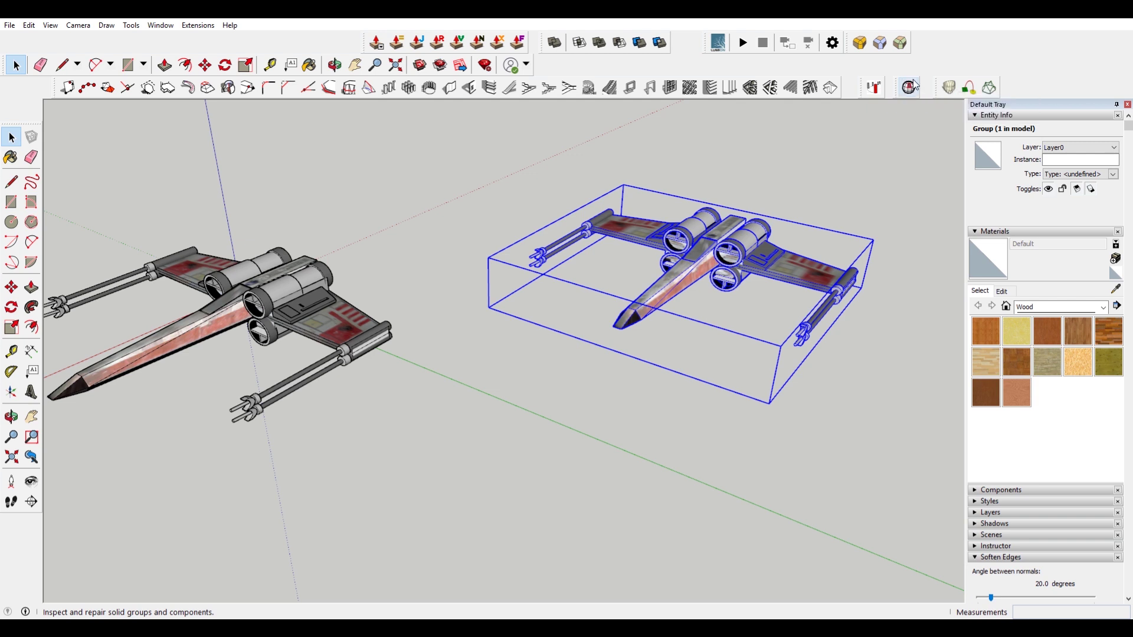
left_click(910, 90)
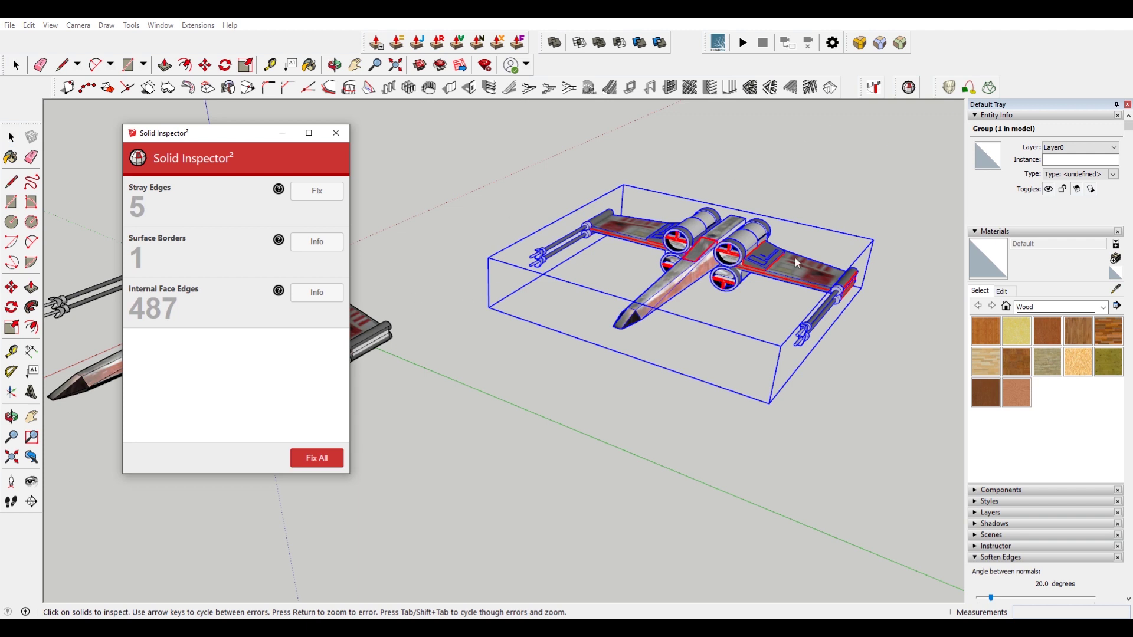
scroll(798, 263, "up", 3)
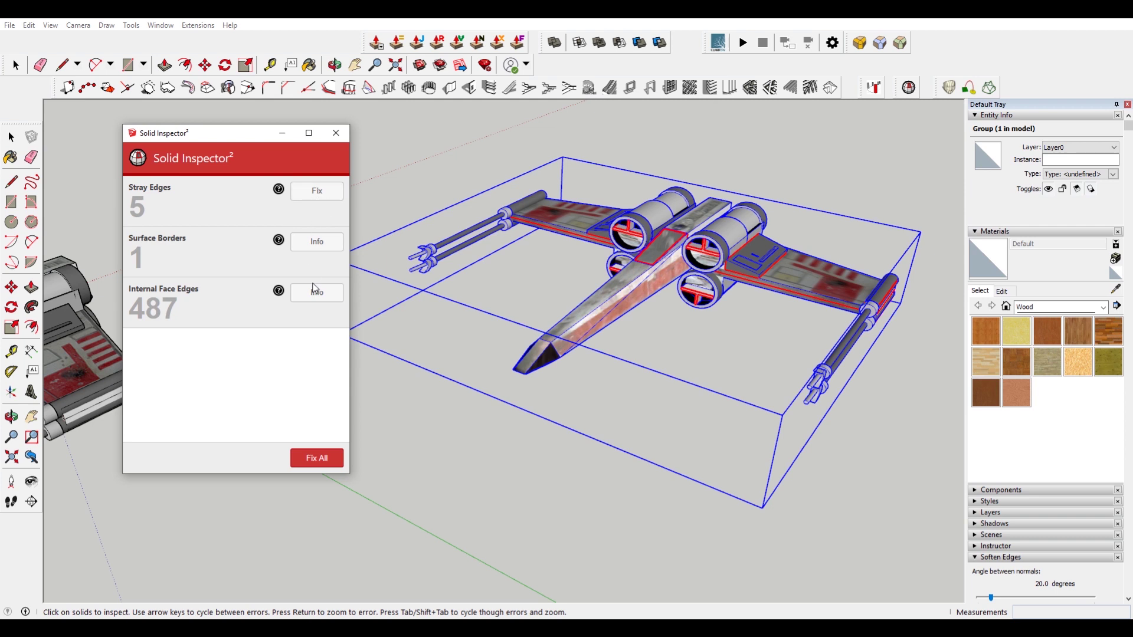
left_click(321, 192)
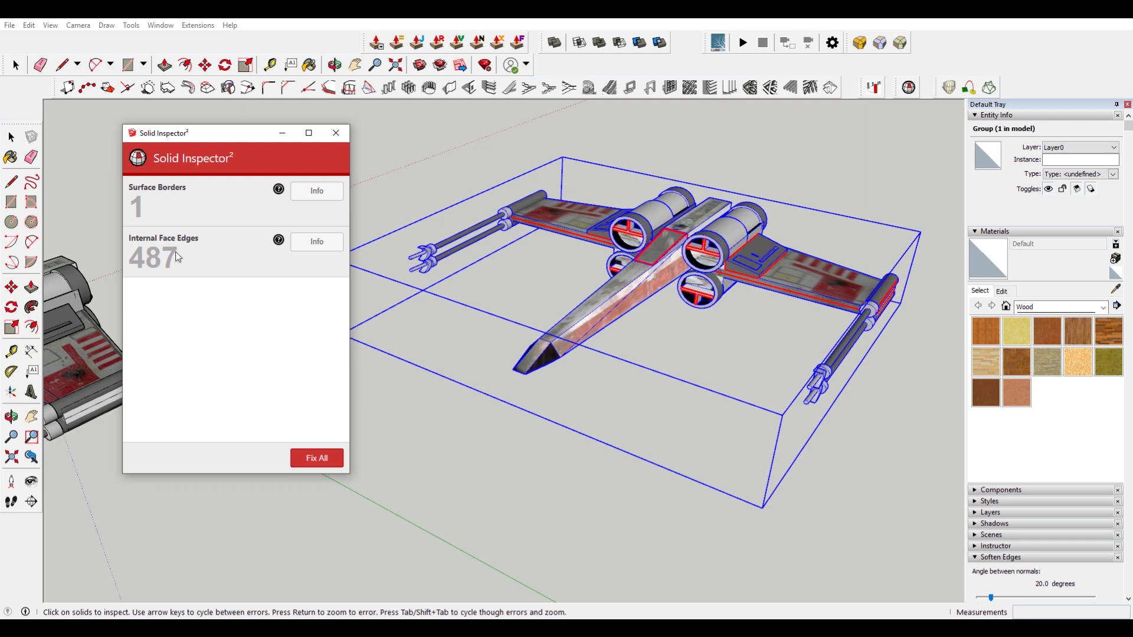
- Read the explanation of the internal face edges error and close the Solid Inspector² report
left_click(299, 249)
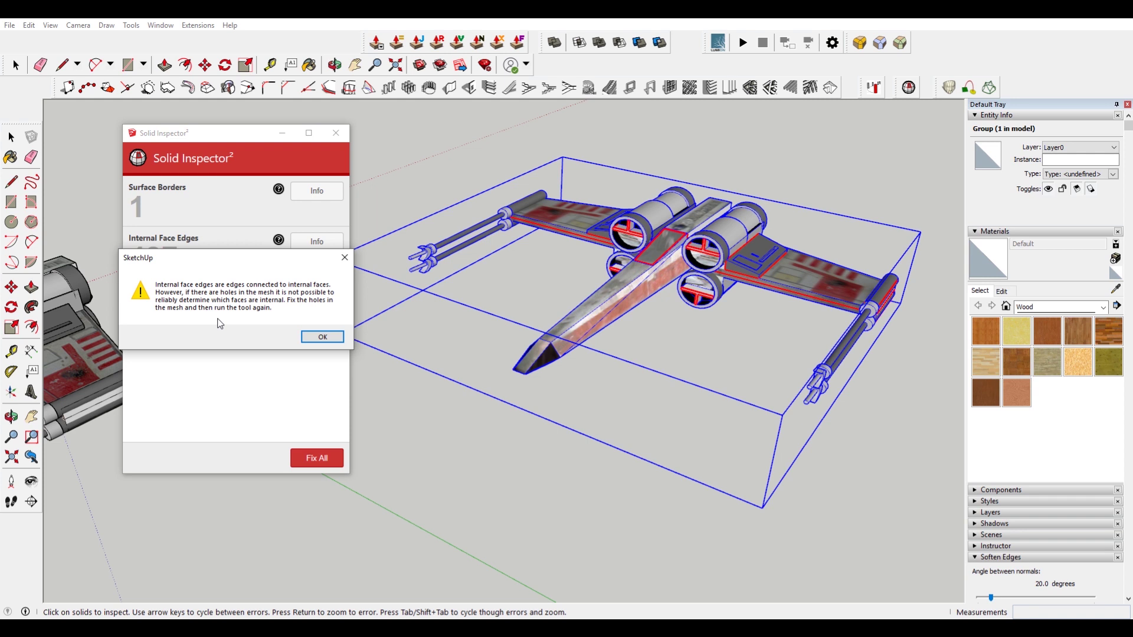
left_click(344, 257)
left_click(336, 133)
- Group the connected fuselage geometry of the original X-wing, separate from its wing components
left_click(456, 420)
scroll(456, 420, "down", 3)
left_click(590, 359)
scroll(565, 384, "up", 5)
middle_click_drag(734, 296, 649, 304)
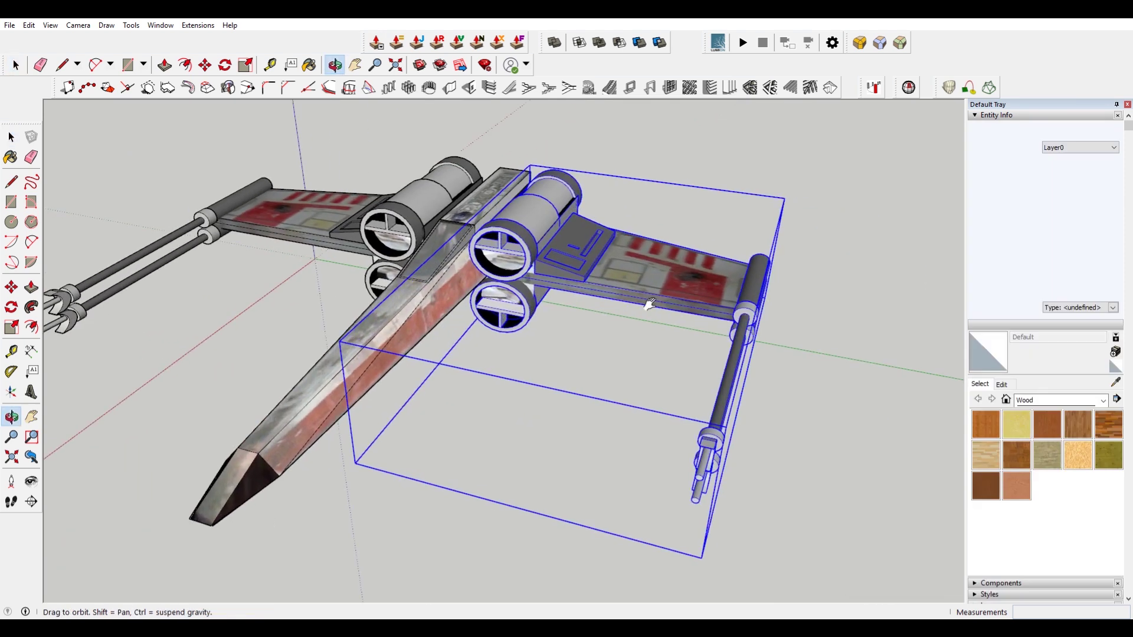
triple_click(345, 372)
right_click(342, 369)
left_click(417, 471)
scroll(367, 321, "up", 3)
scroll(420, 302, "down", 3)
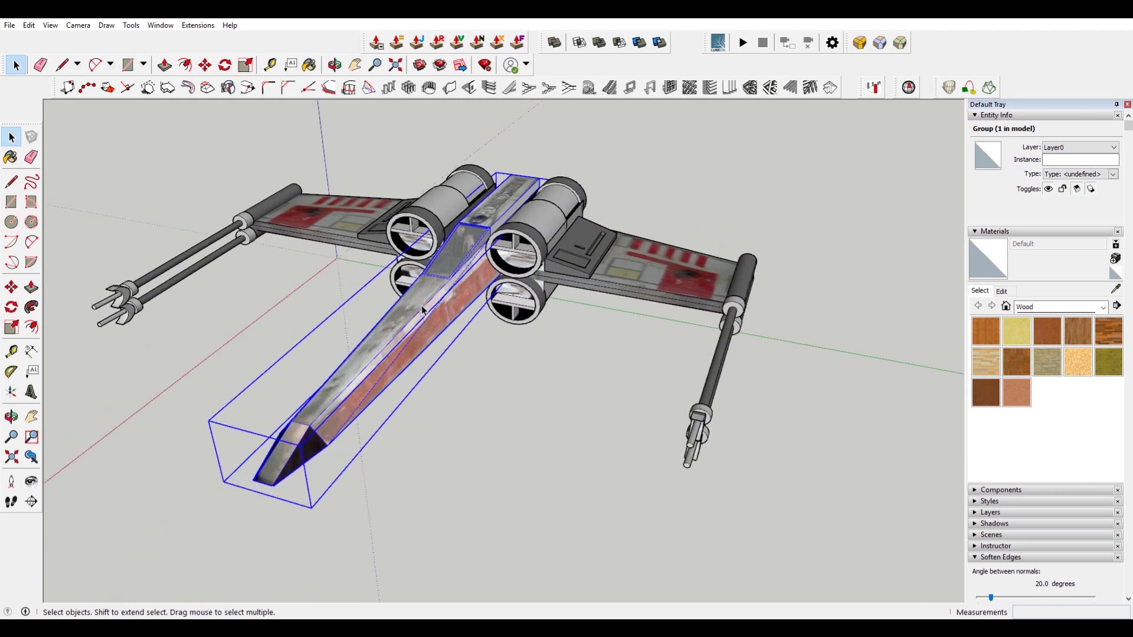
- Run Solid Inspector² on the fuselage group and fix its internal and external faces
middle_click_drag(422, 306, 490, 285, "shift")
left_click(909, 88)
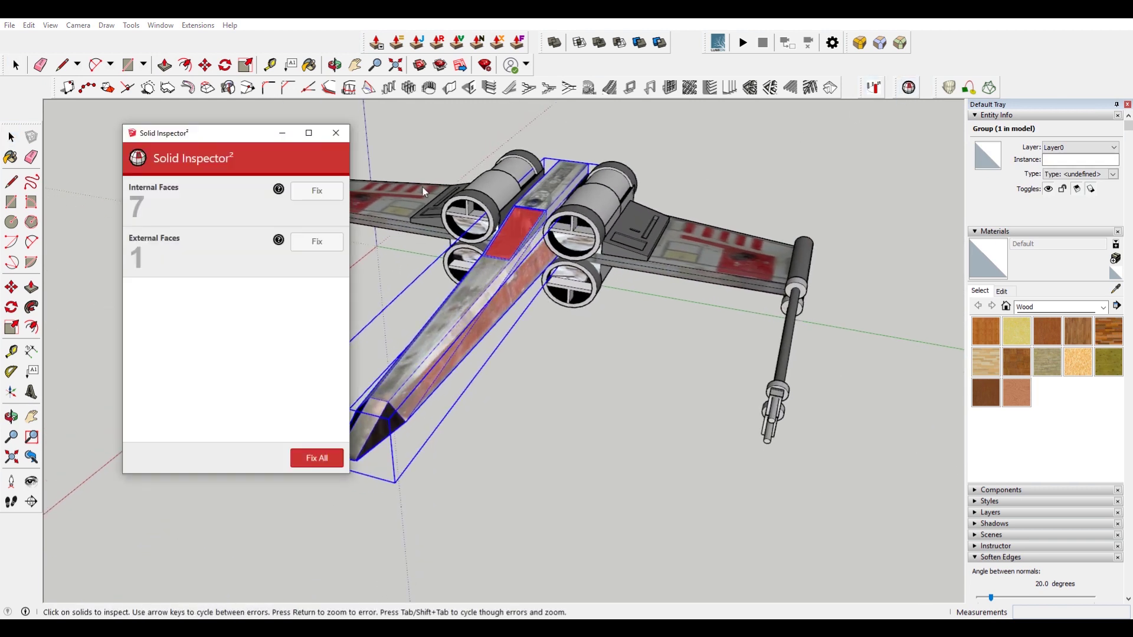
left_click(317, 193)
left_click(319, 199)
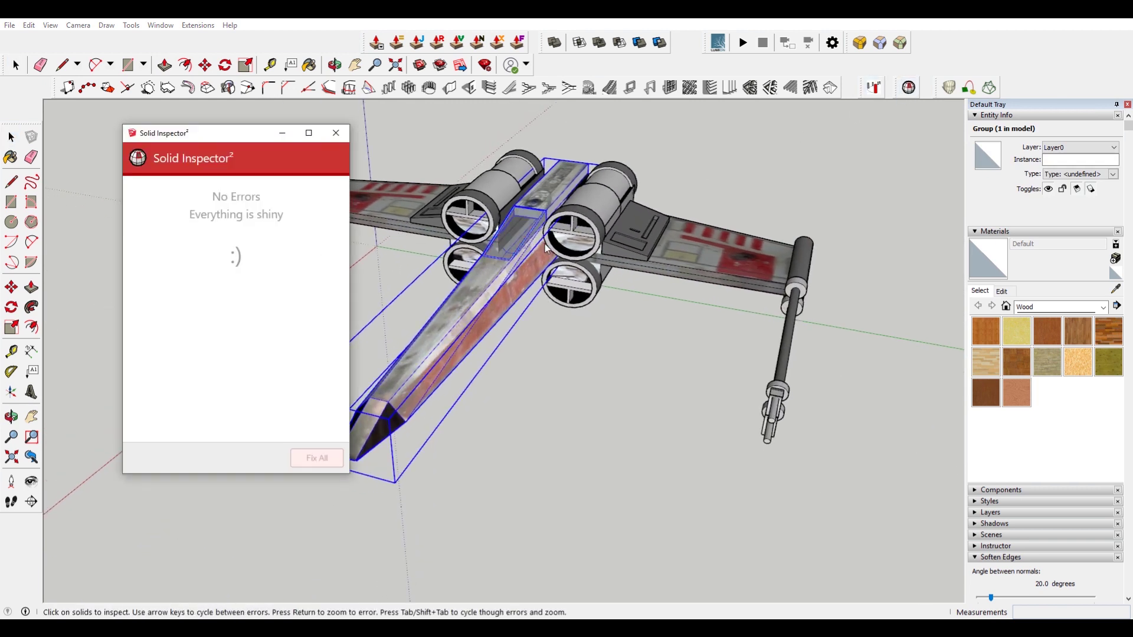
- Examine the repaired fuselage around the cockpit opening and check the group's solid status and volume in the entity info
left_click(671, 151)
scroll(508, 215, "up", 5)
middle_click_drag(508, 216, 583, 332)
scroll(678, 289, "up", 3)
middle_click_drag(678, 284, 624, 261)
scroll(624, 260, "down", 3)
left_click(623, 183)
left_click(624, 185)
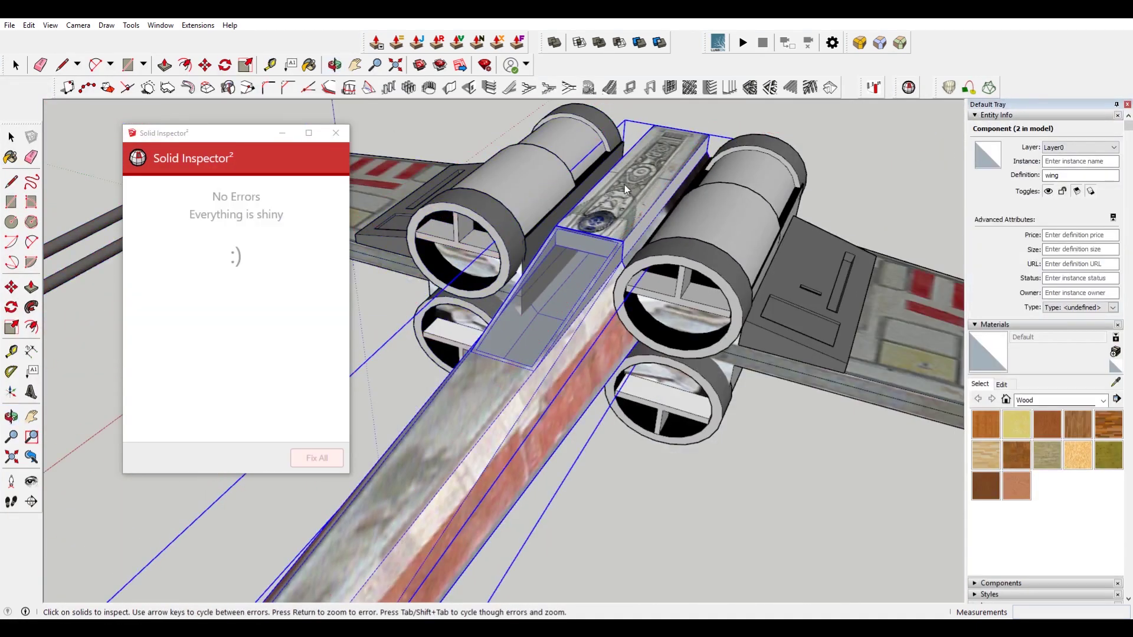
scroll(625, 185, "down", 3)
left_click(564, 175)
middle_click_drag(564, 174, 586, 320)
key("space")
left_click(544, 267)
scroll(543, 264, "up", 5)
scroll(544, 265, "up", 3)
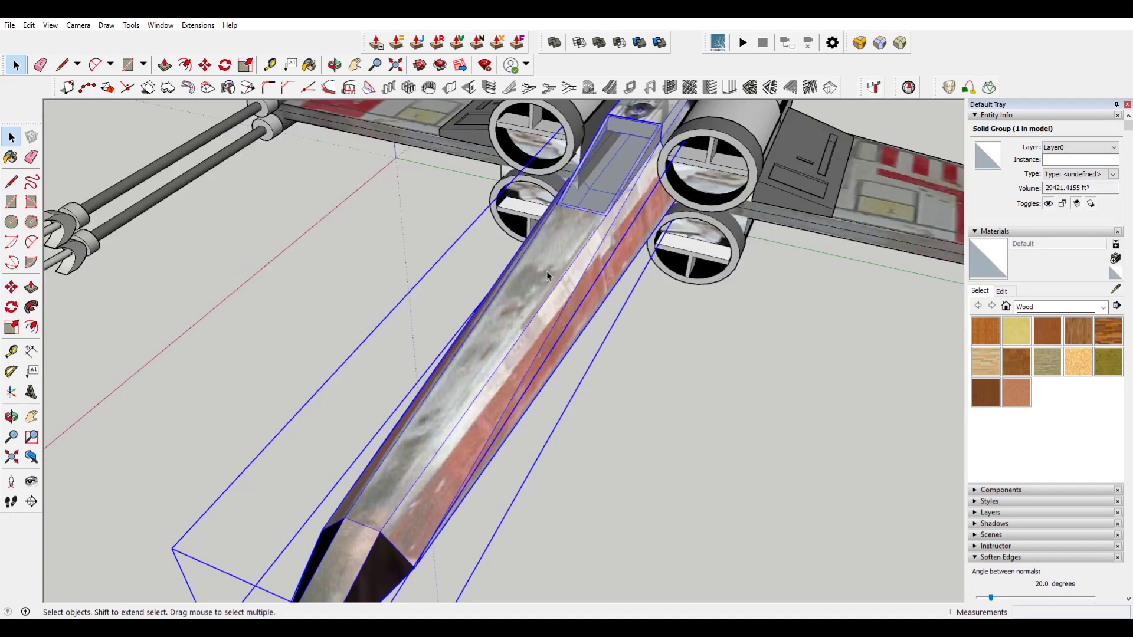
scroll(545, 276, "down", 3)
scroll(544, 283, "down", 2)
- Inside the fuselage group, paint all faces with the Default material to remove the textures, and leave the group
triple_click(544, 280)
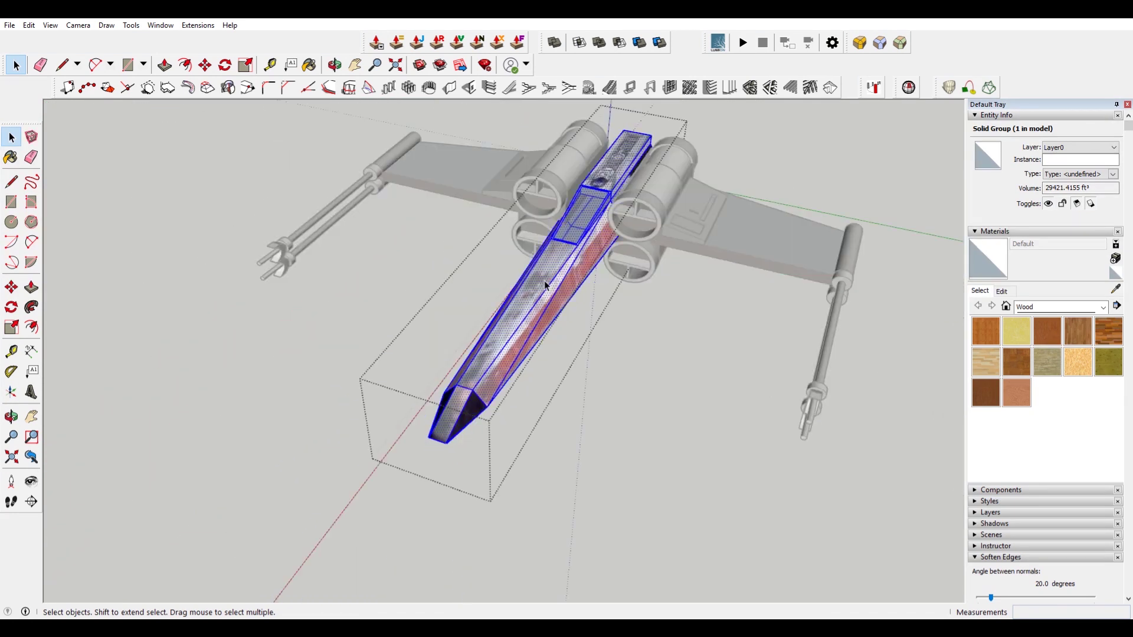
left_click(664, 378)
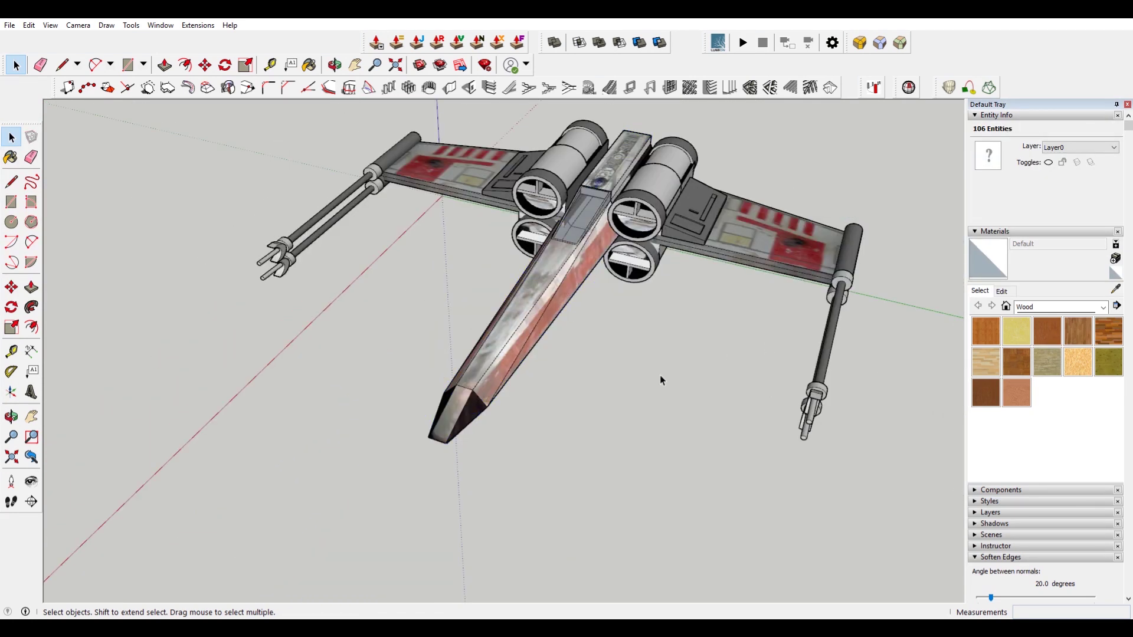
triple_click(542, 284)
key("b")
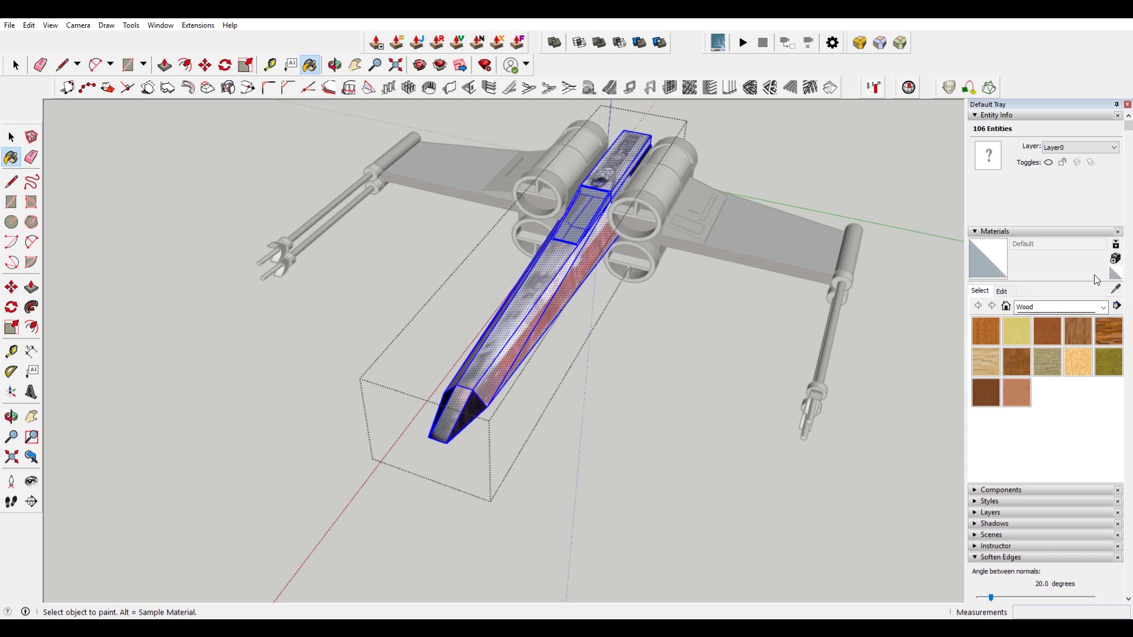
left_click(1117, 277)
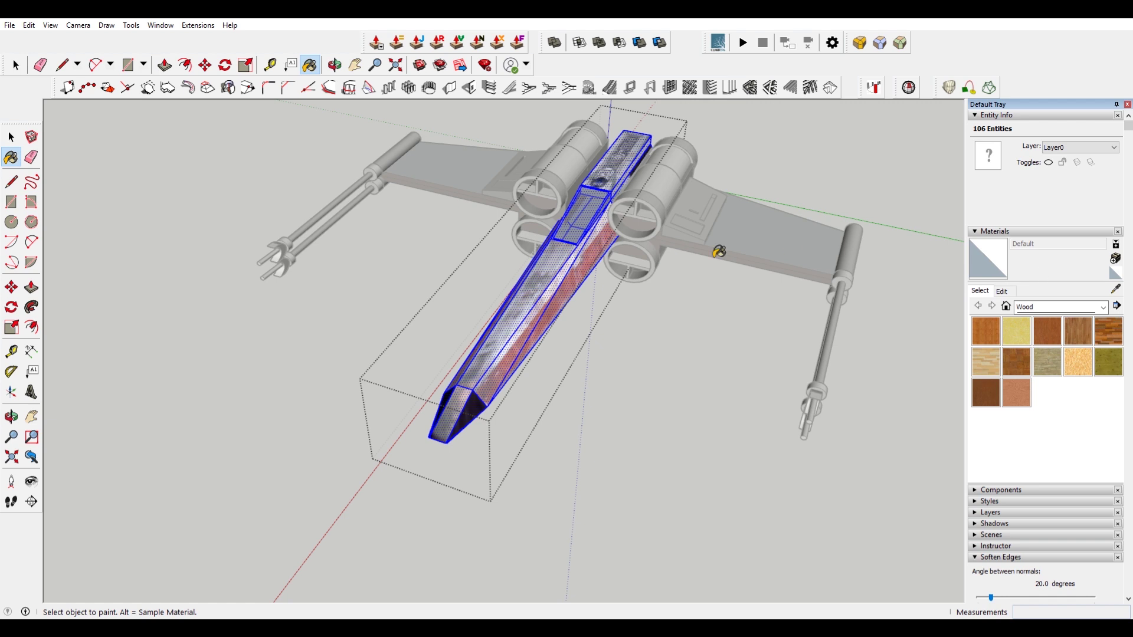
left_click(542, 275)
key("space")
left_click(646, 398)
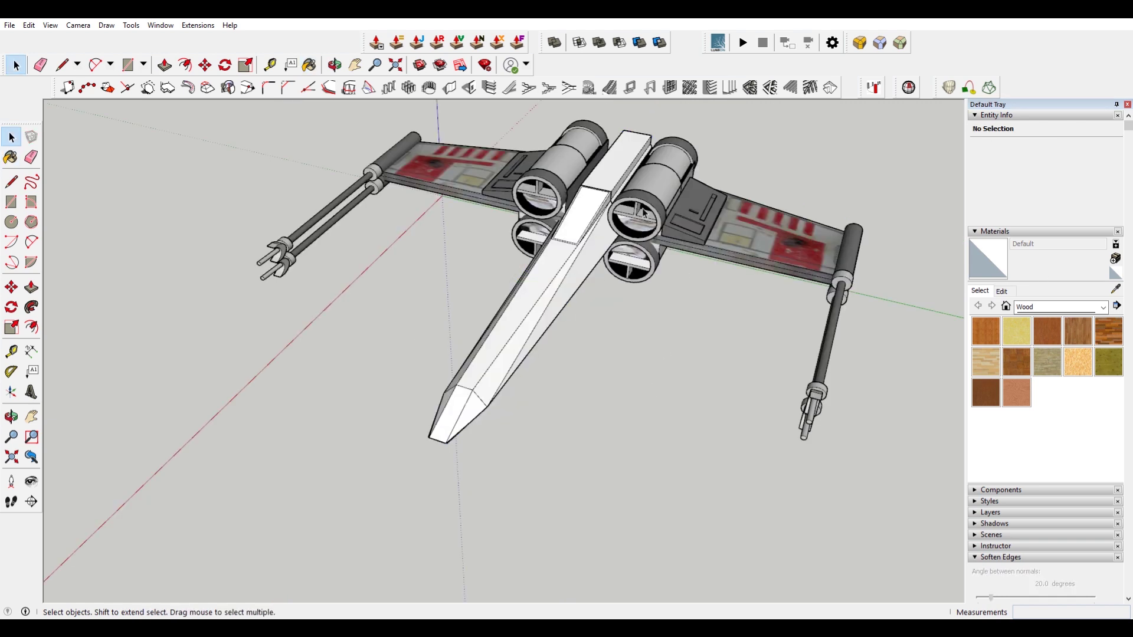
- Paint the raised panel group on the wing with the Default material and leave the group
scroll(587, 202, "up", 3)
scroll(584, 193, "down", 2)
scroll(585, 231, "up", 3)
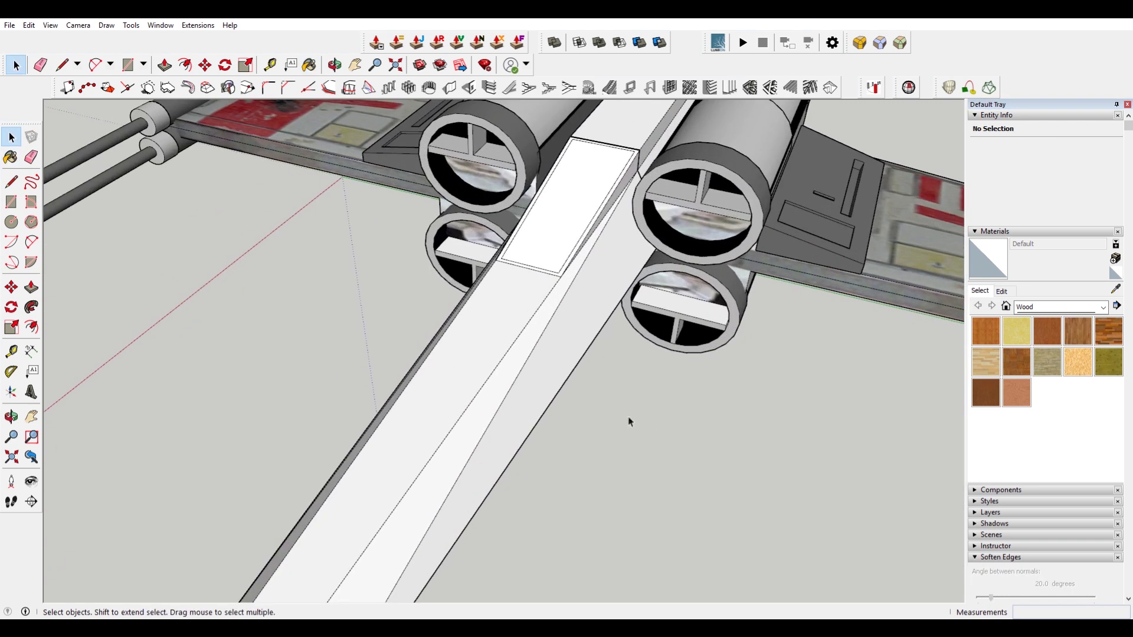
scroll(660, 440, "down", 5)
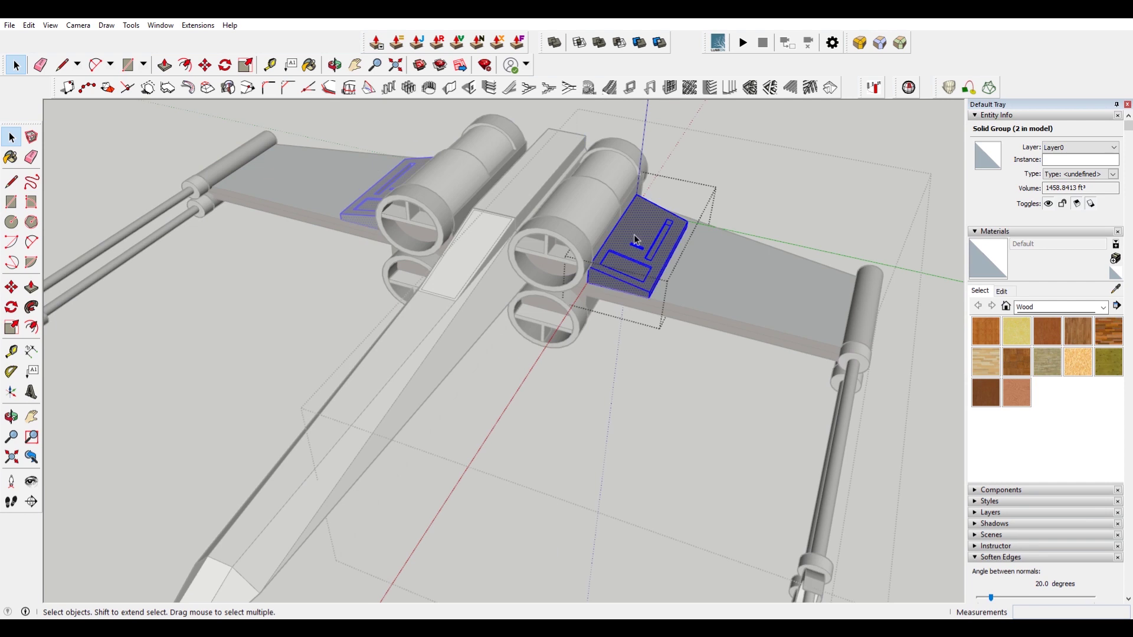
key("b")
left_click(639, 228)
key("space")
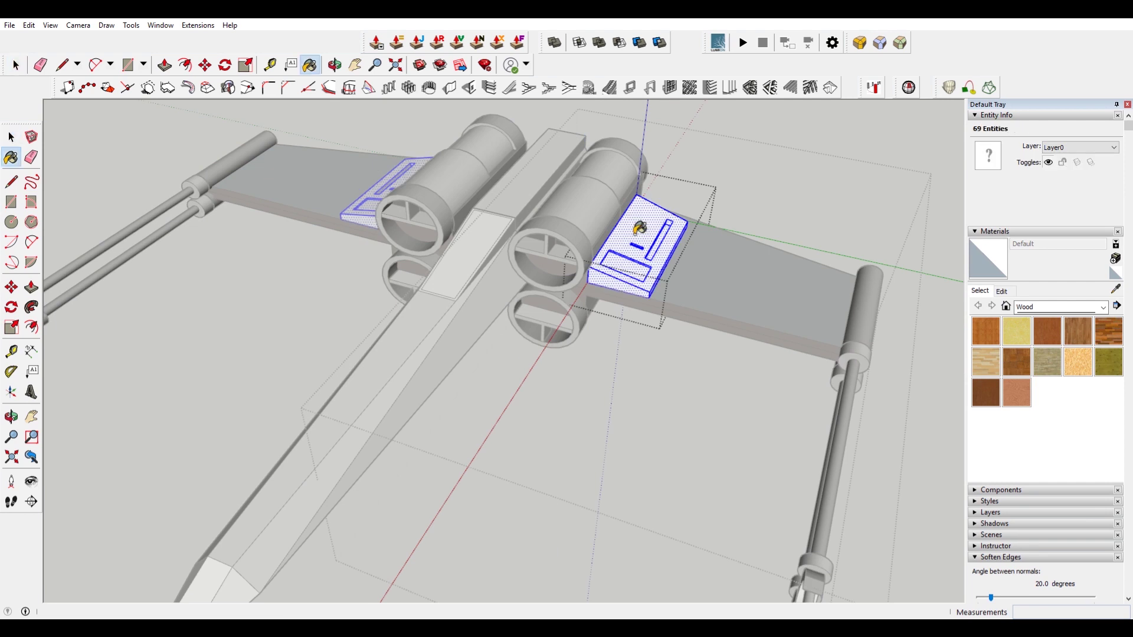
left_click(792, 152)
- Paint all remaining geometry of the wing component, including the engines and cannons, with the Default material
triple_click(578, 197)
key("b")
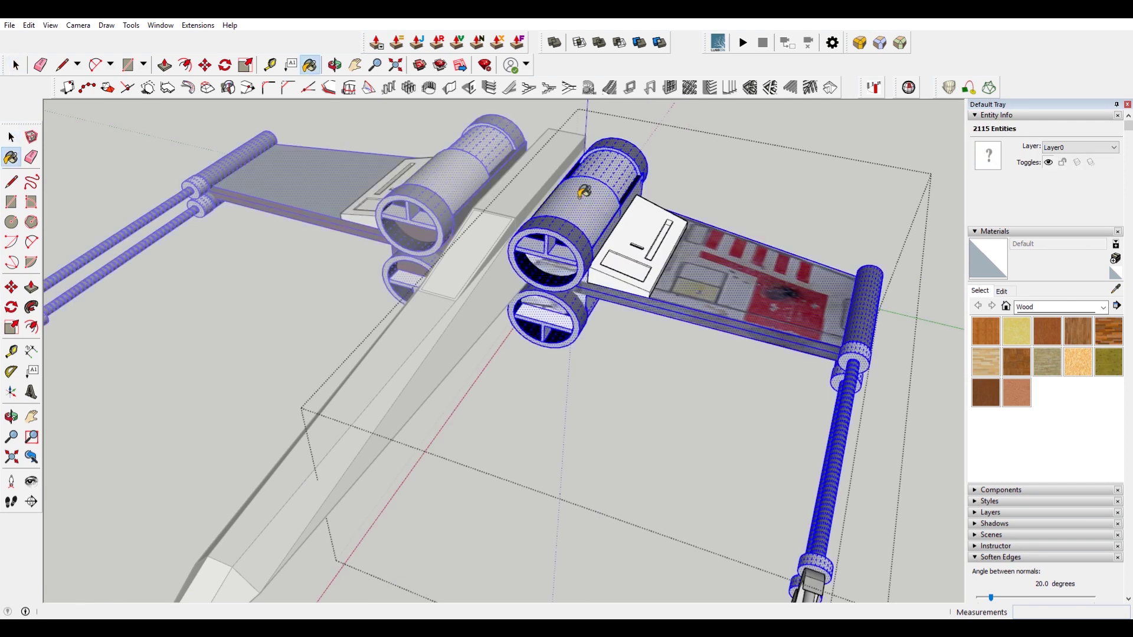
left_click(584, 192)
key("space")
left_click(787, 199)
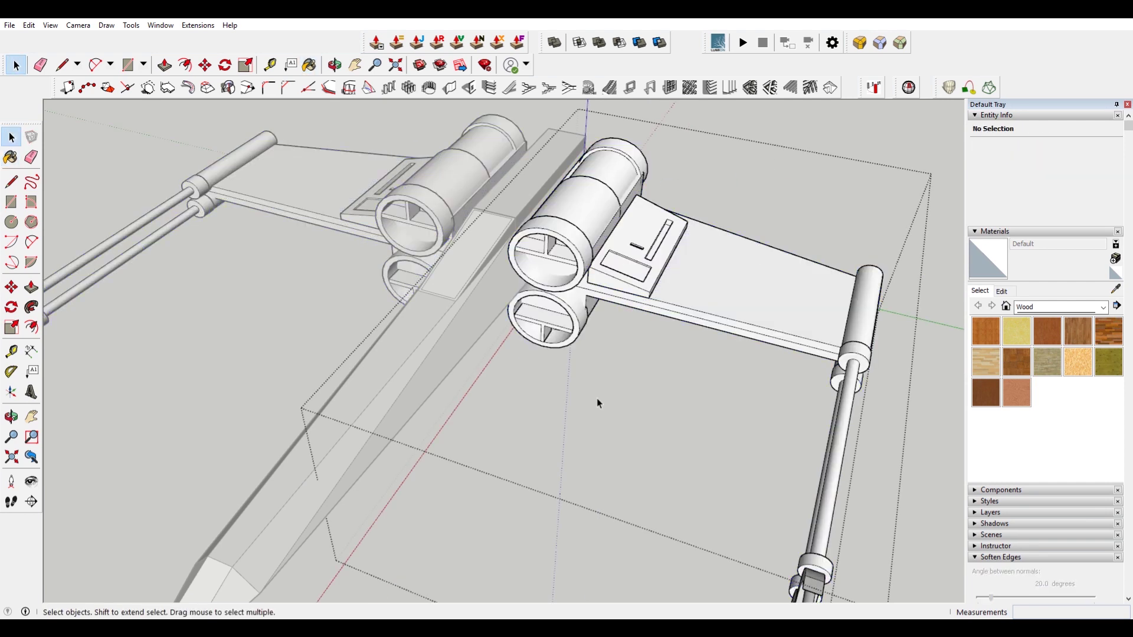
- Leave the wing component and save the model as Xwing.skp in the Projects folder under Designer Hacks Dropbox > Video
scroll(597, 398, "up", 2)
scroll(605, 400, "down", 4)
middle_click_drag(531, 388, 558, 254)
left_click(9, 25)
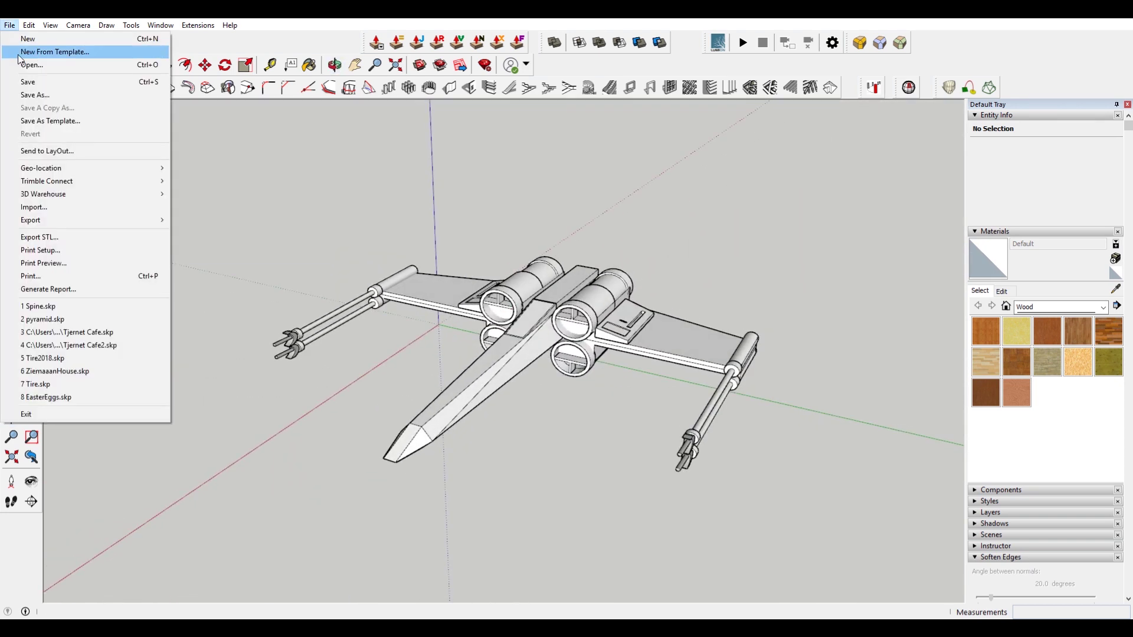
left_click(56, 97)
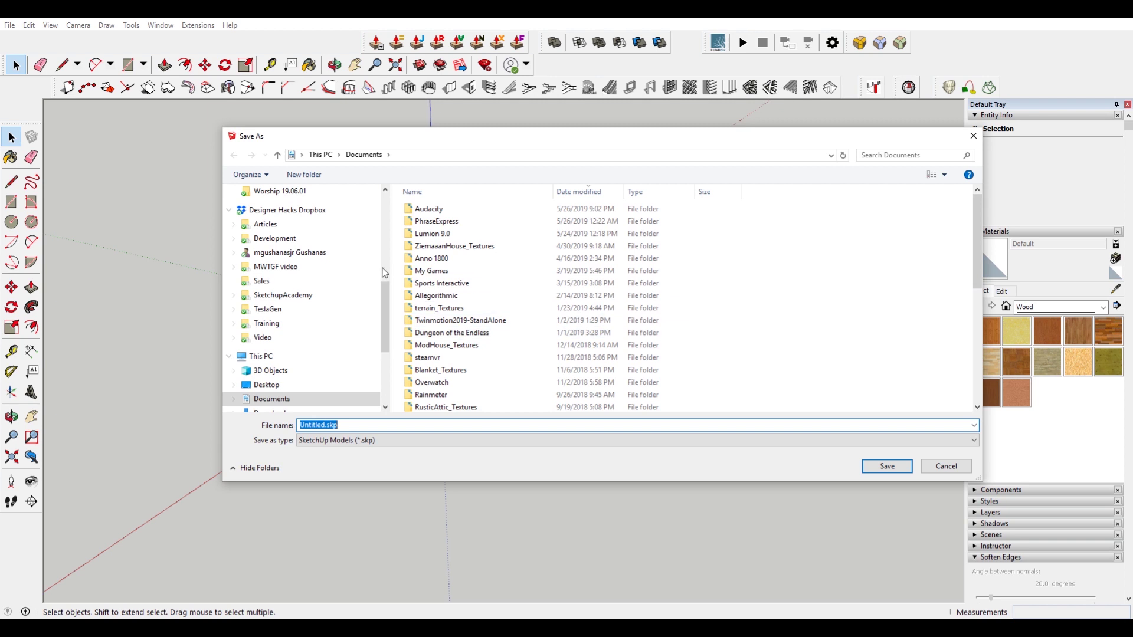
left_click_drag(384, 320, 385, 378)
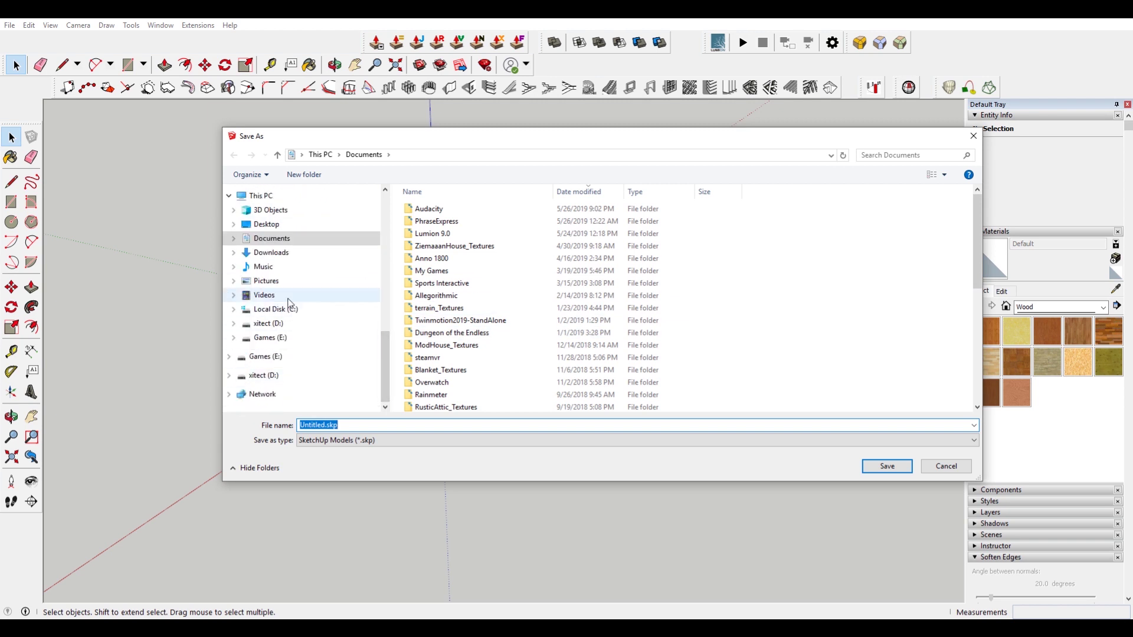
scroll(306, 310, "up", 4)
scroll(312, 313, "up", 4)
scroll(302, 309, "down", 3)
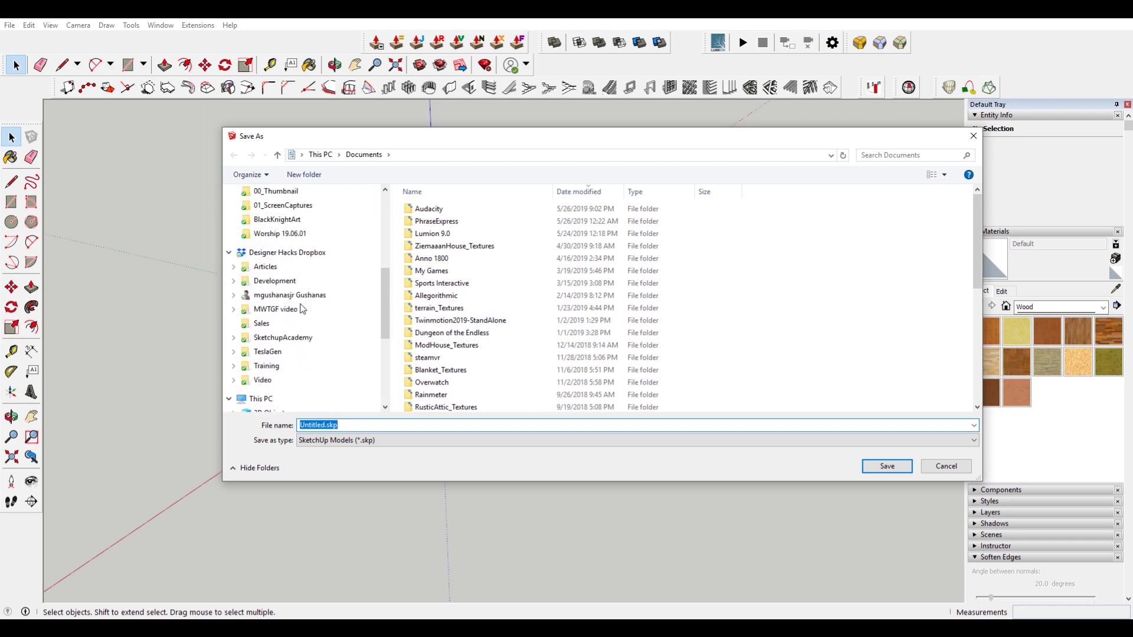
scroll(302, 310, "down", 5)
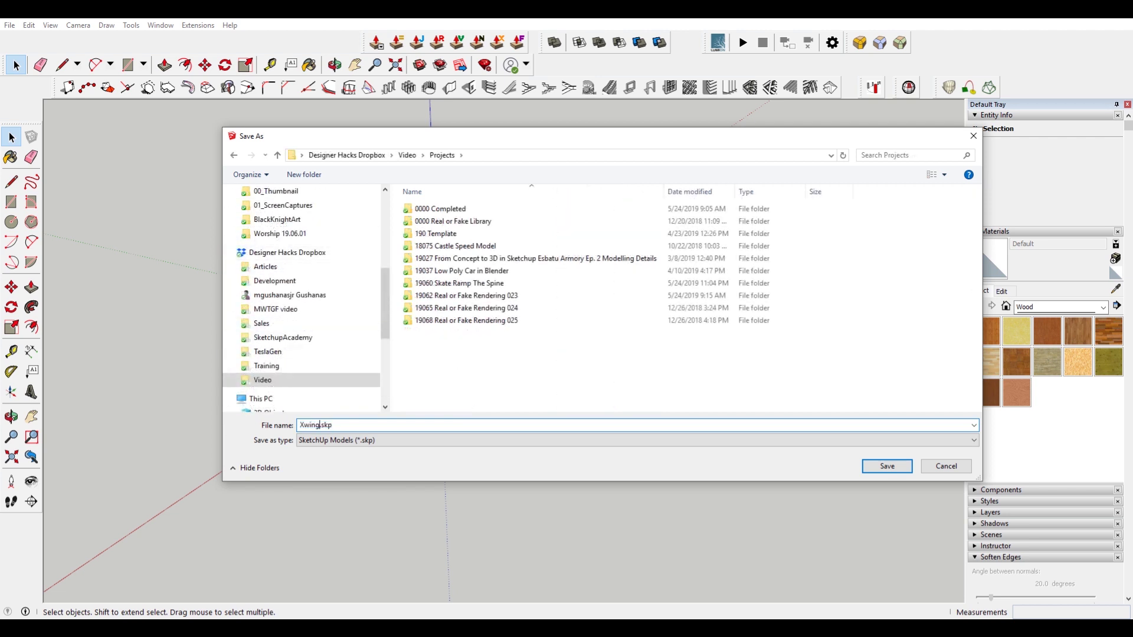
key("Return")
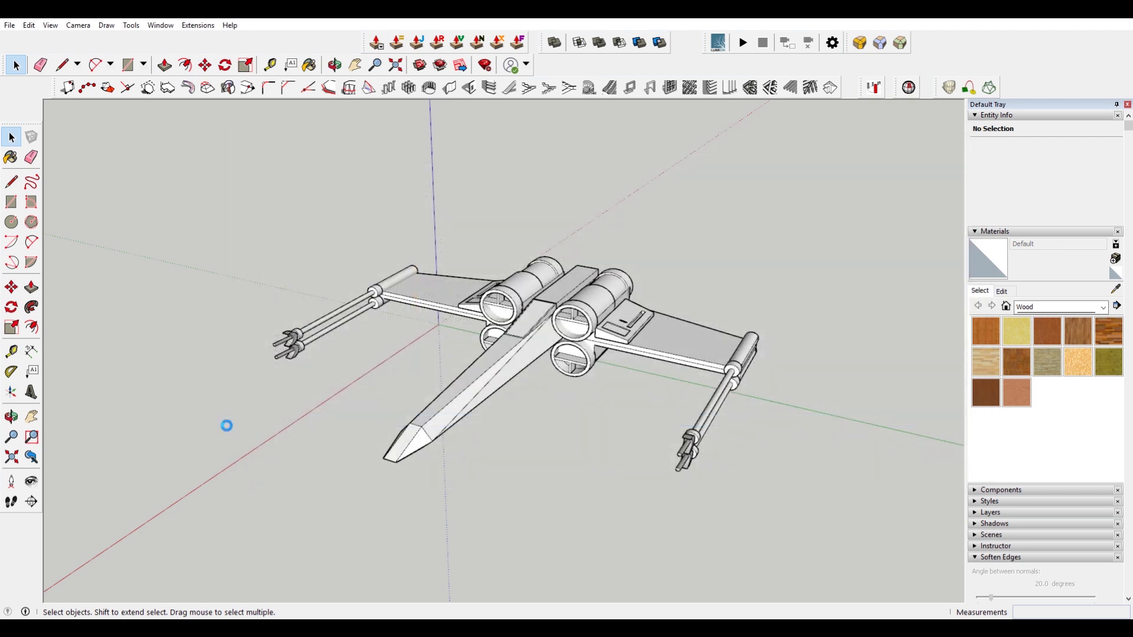
- Open the wing component and check its raised panel group for errors with Solid Inspector²
scroll(657, 313, "up", 6)
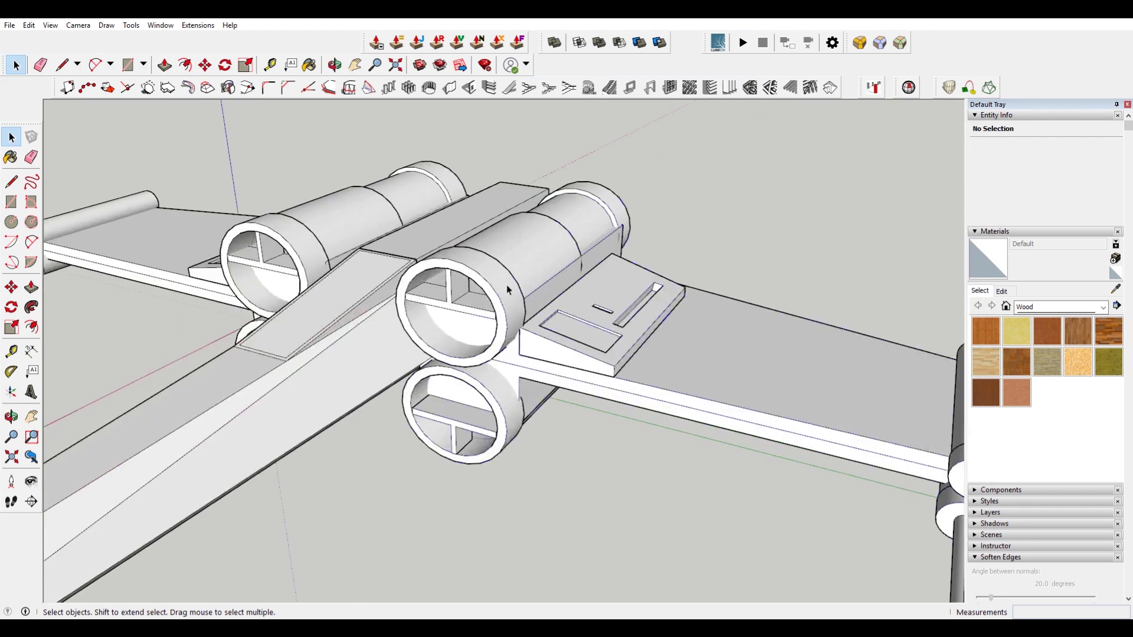
left_click(506, 285)
left_click(620, 294)
middle_click_drag(621, 293, 582, 345)
left_click(908, 88)
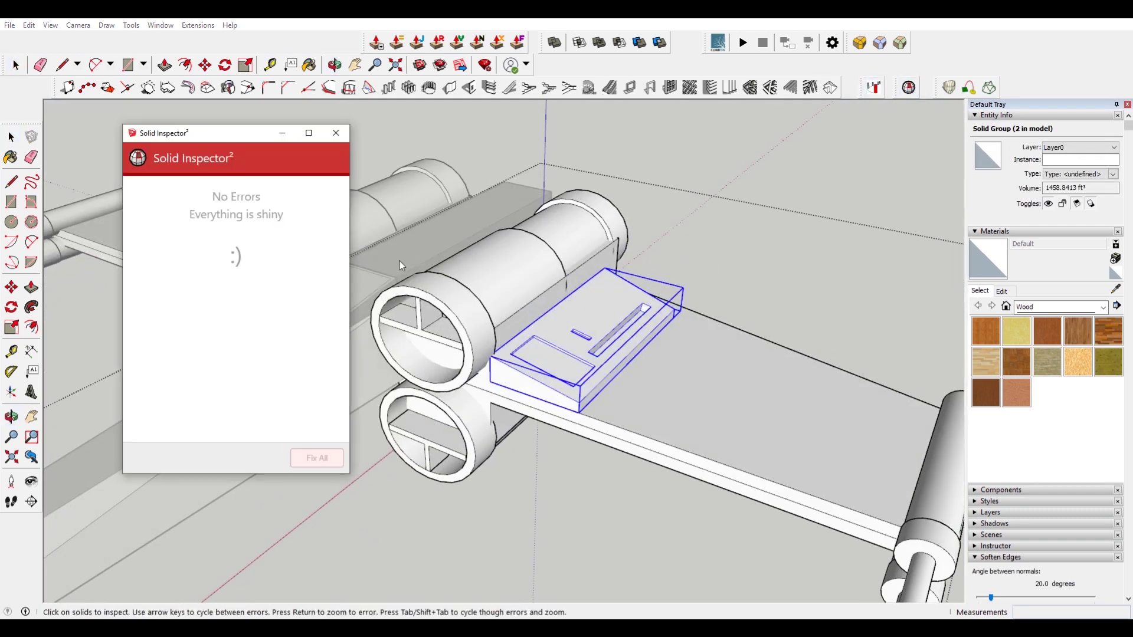
left_click(336, 133)
- Open the tip component of the wing cannon, paint all its geometry with the Default material, and leave the component
scroll(581, 328, "down", 3)
scroll(611, 294, "down", 2)
middle_click_drag(682, 328, 596, 195, "shift")
scroll(531, 354, "up", 3)
left_click(520, 354)
middle_click_drag(519, 355, 479, 350)
double_click(517, 368)
triple_click(517, 366)
key("b")
left_click(517, 368)
key("space")
left_click(698, 407)
mouse_move(653, 347)
middle_mouse_down()
mouse_move(553, 306)
mouse_move(323, 317)
mouse_move(378, 339)
middle_mouse_up()
scroll(440, 383, "up", 3)
middle_click_drag(439, 385, 425, 395, "shift")
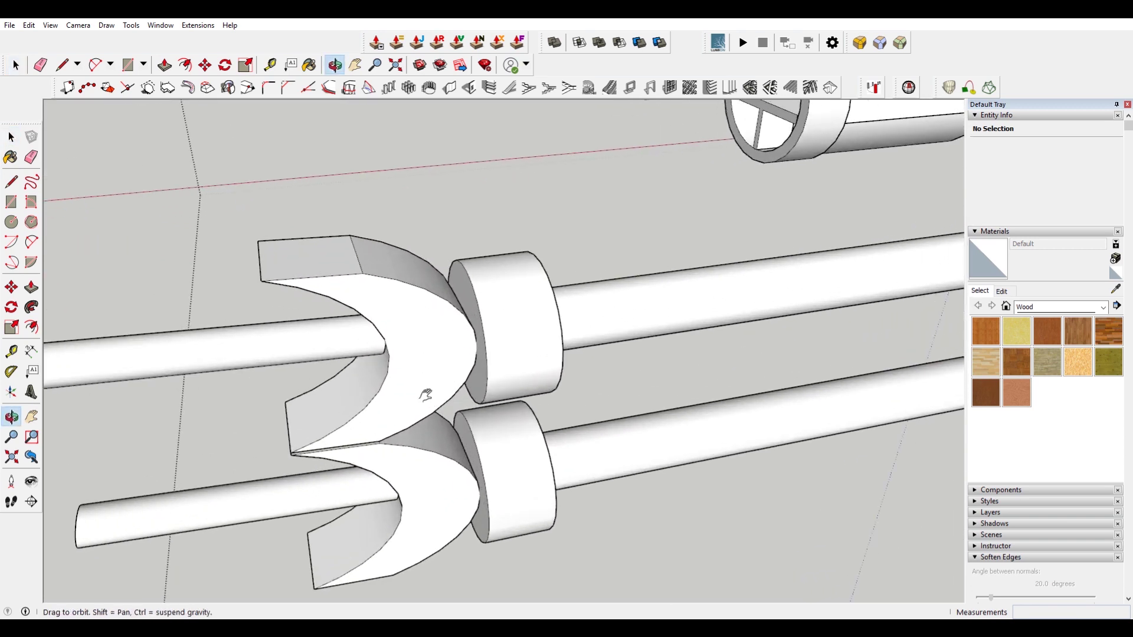
scroll(442, 391, "down", 4)
scroll(442, 391, "down", 3)
left_click(442, 391)
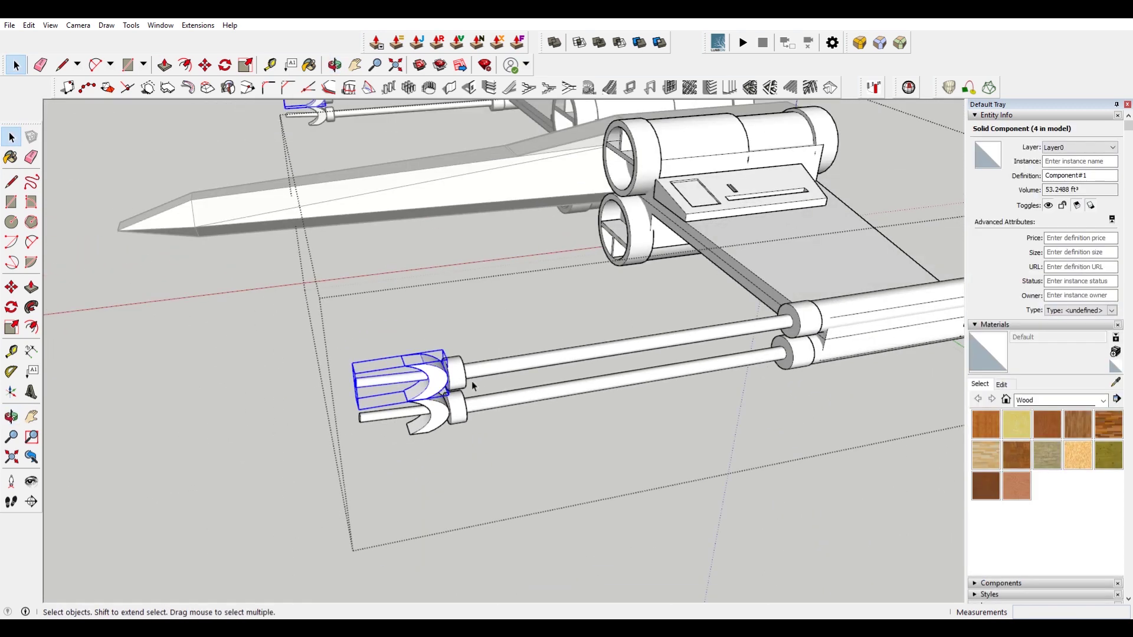
scroll(415, 362, "up", 6)
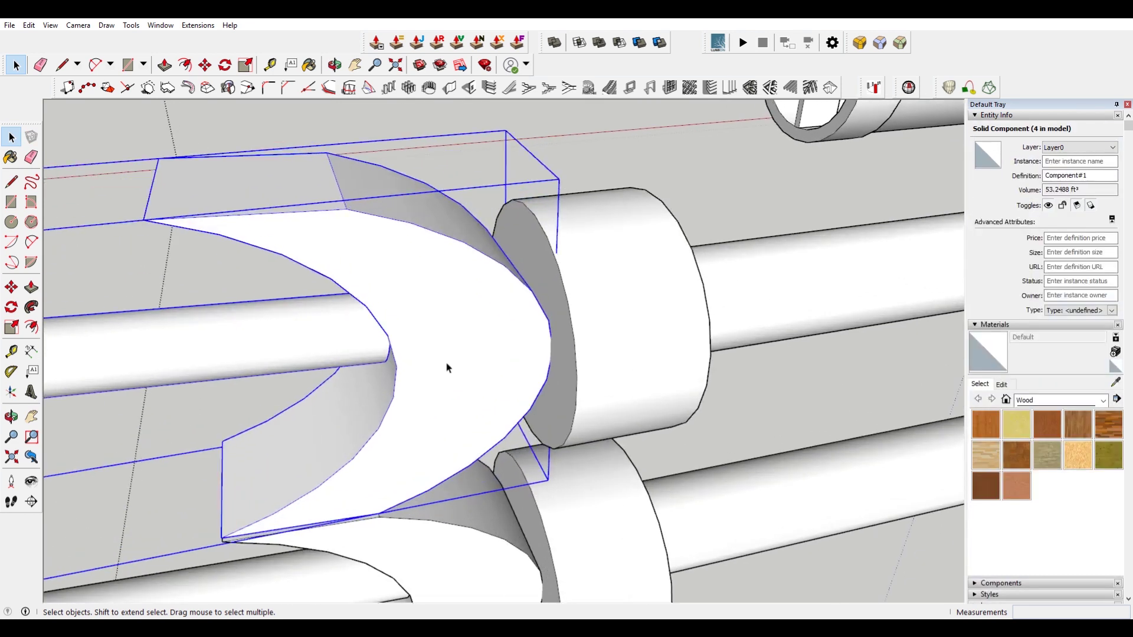
key("m")
left_click(447, 368)
key("space")
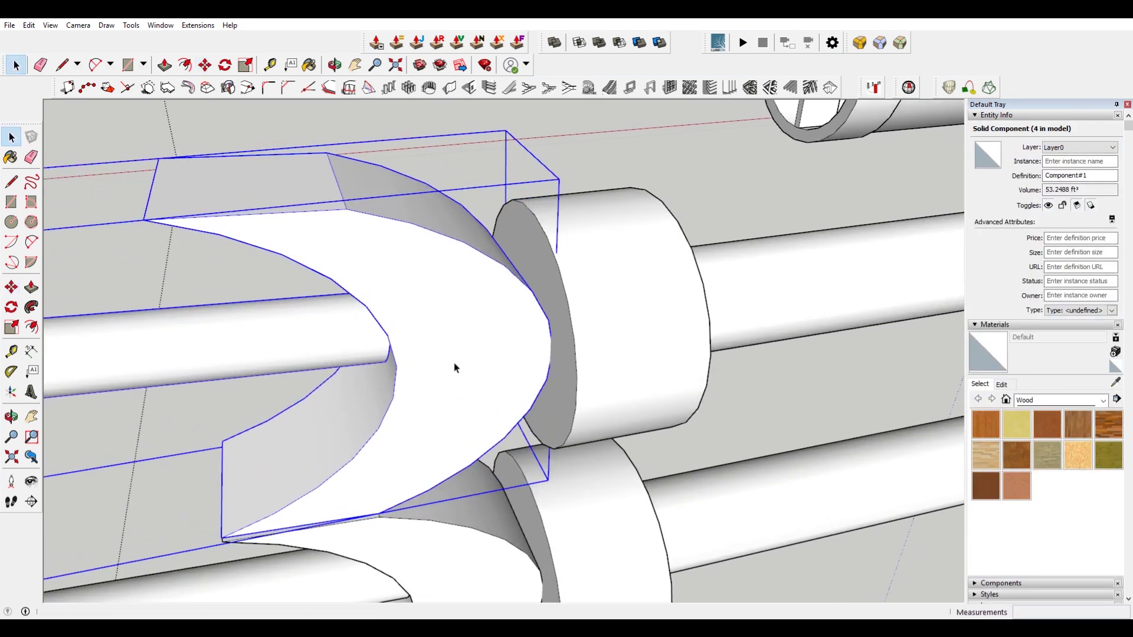
scroll(460, 356, "down", 3)
triple_click(460, 357)
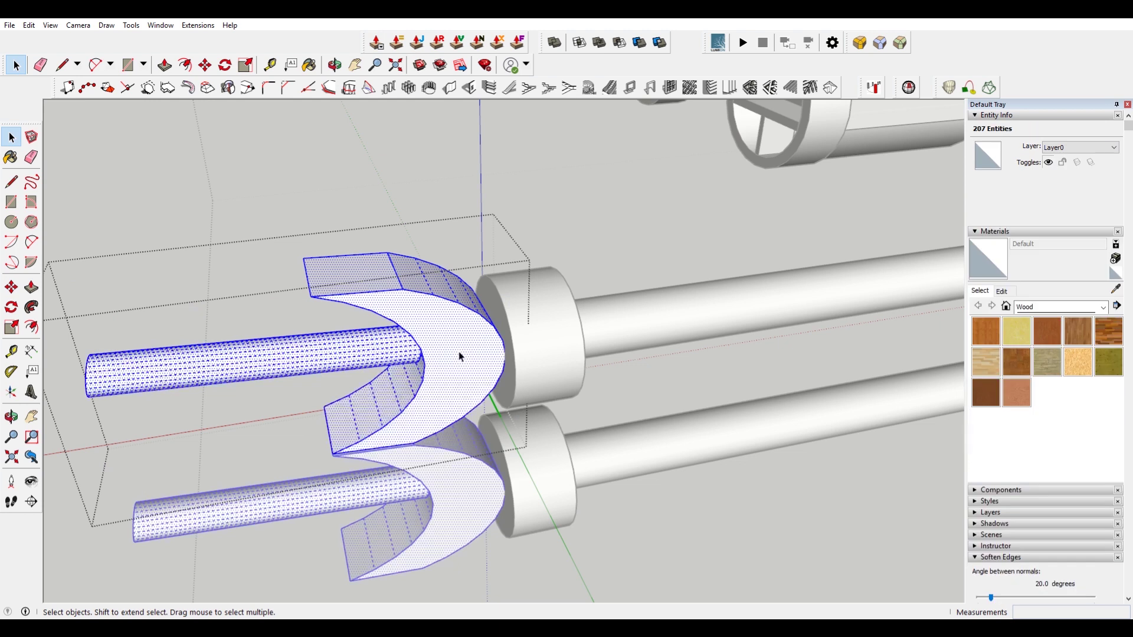
scroll(461, 357, "up", 1)
key("m")
left_click(460, 352)
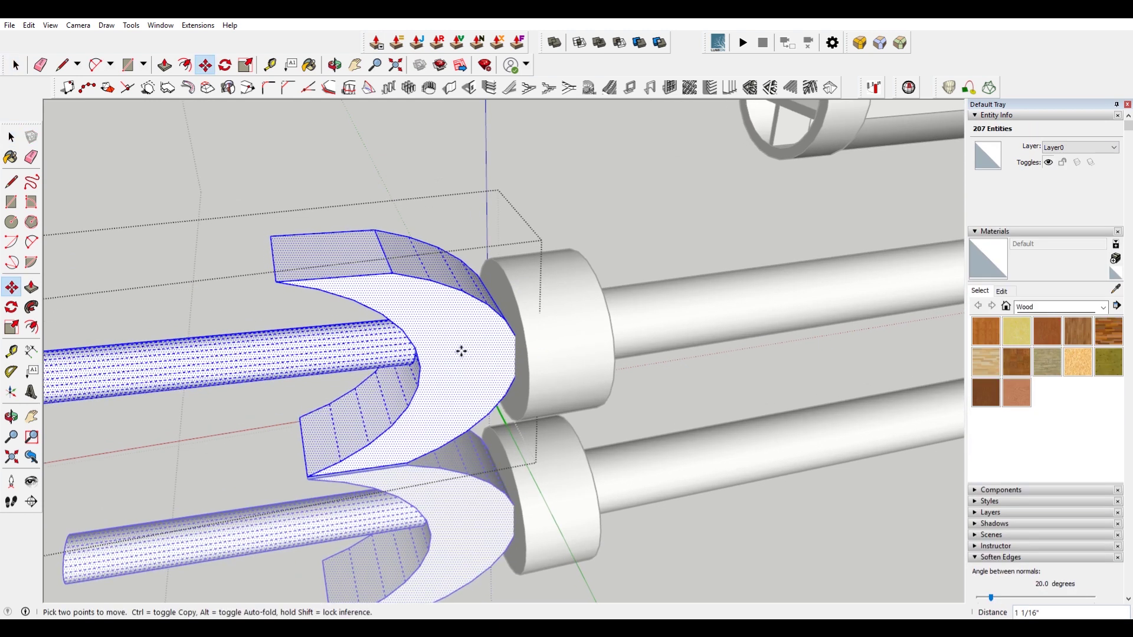
middle_click_drag(590, 279, 705, 324)
key("space")
left_click(588, 188)
- Copy the upper cannon collar's end face and paste it in place inside the cannon tip component
scroll(587, 188, "down", 4)
left_click(493, 282)
scroll(493, 285, "down", 3)
left_click(499, 324, "shift")
scroll(506, 341, "up", 6)
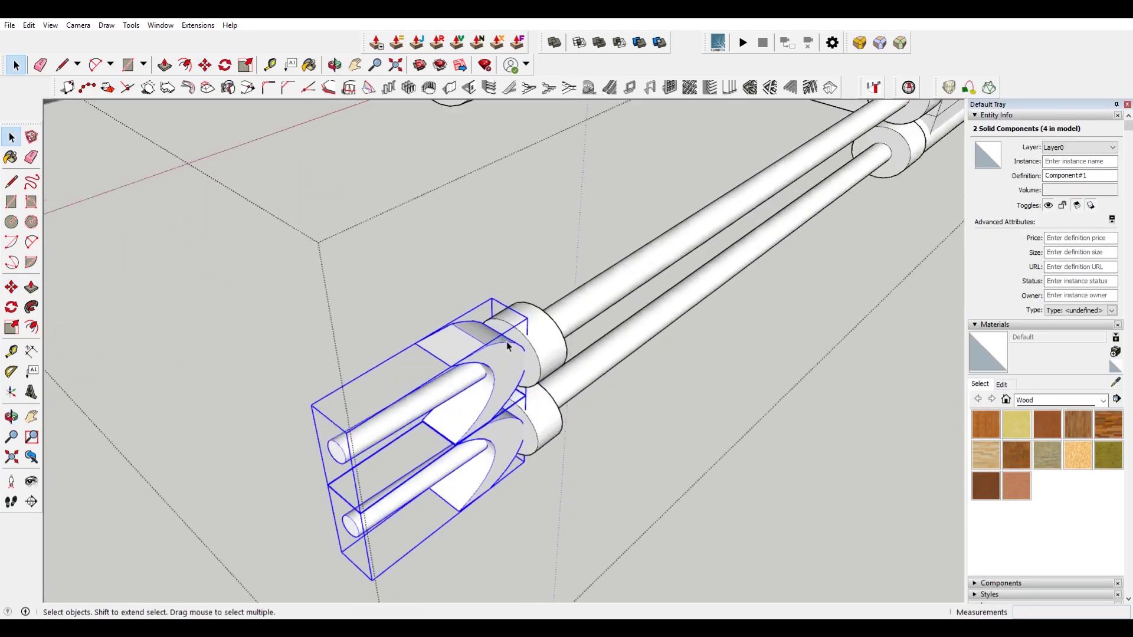
scroll(509, 346, "up", 3)
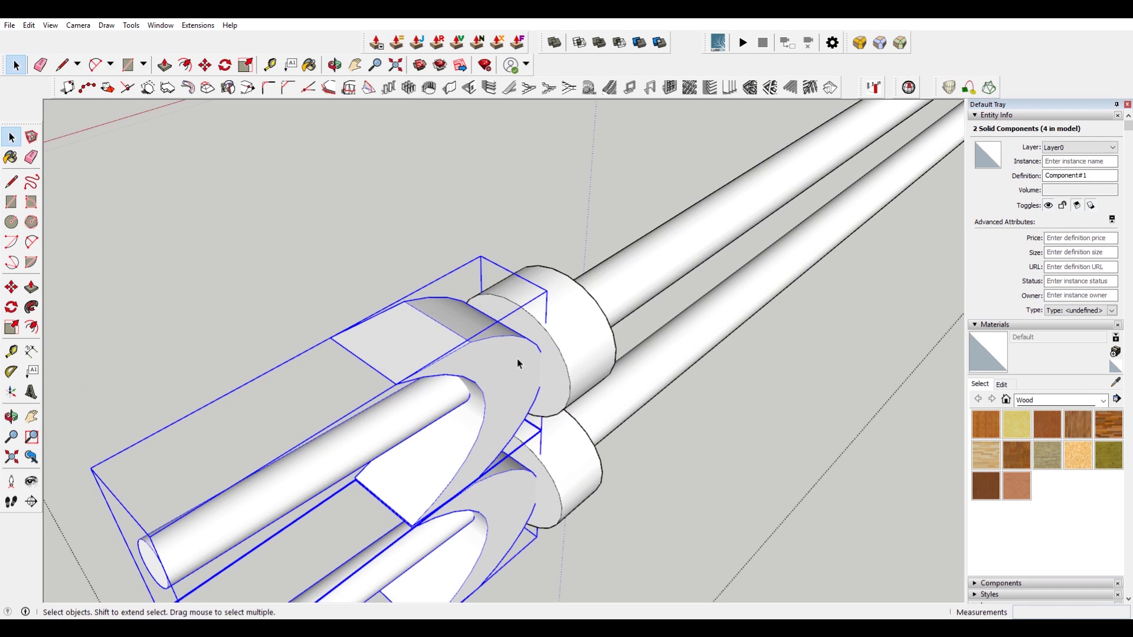
left_click(547, 352)
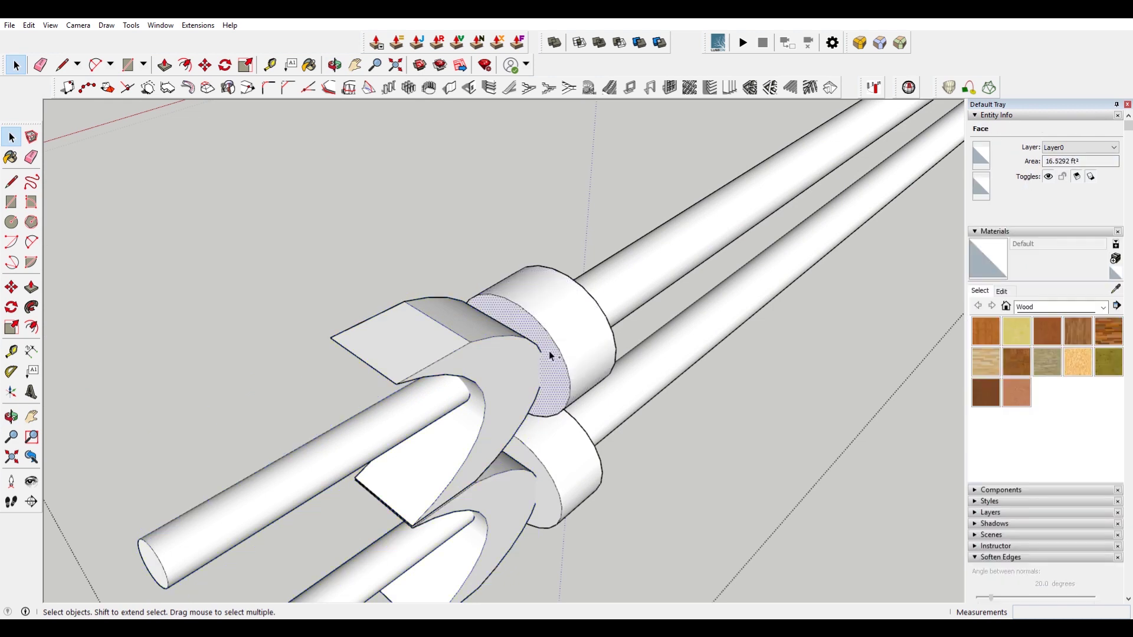
double_click(491, 363)
left_click(28, 25)
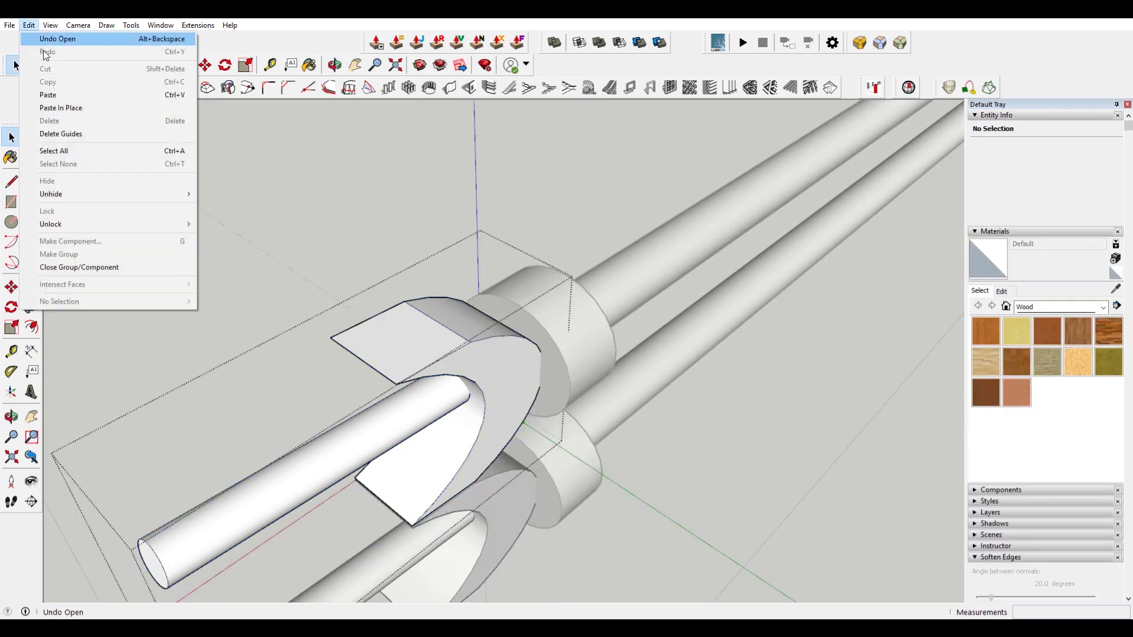
left_click(105, 107)
- Select the pasted disc together with the cannon tip's crescent faces and intersect them
scroll(490, 363, "up", 3)
middle_click_drag(488, 363, 555, 257)
left_click(554, 257, "shift")
left_click(469, 437, "shift")
middle_click_drag(475, 455, 531, 210)
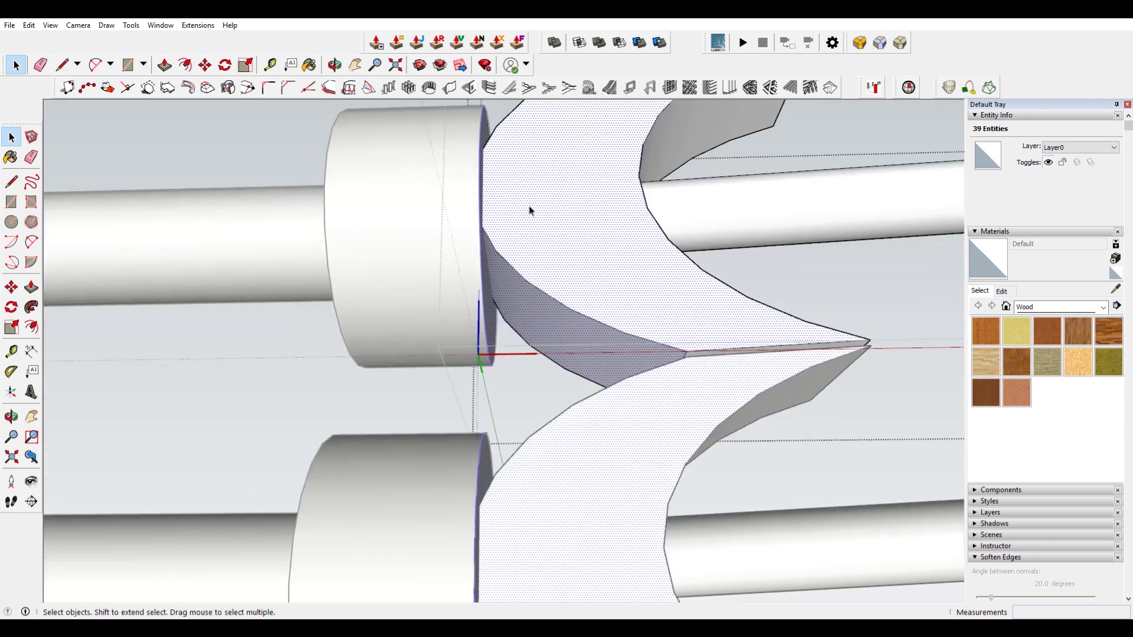
right_click(522, 286)
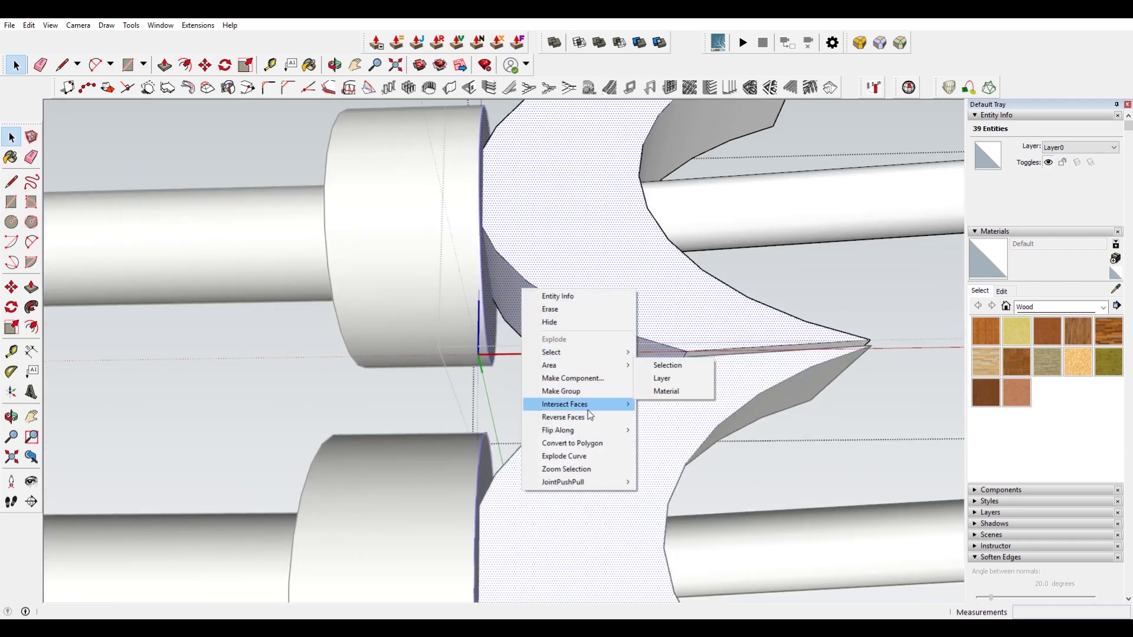
mouse_move(594, 408)
left_click(655, 428)
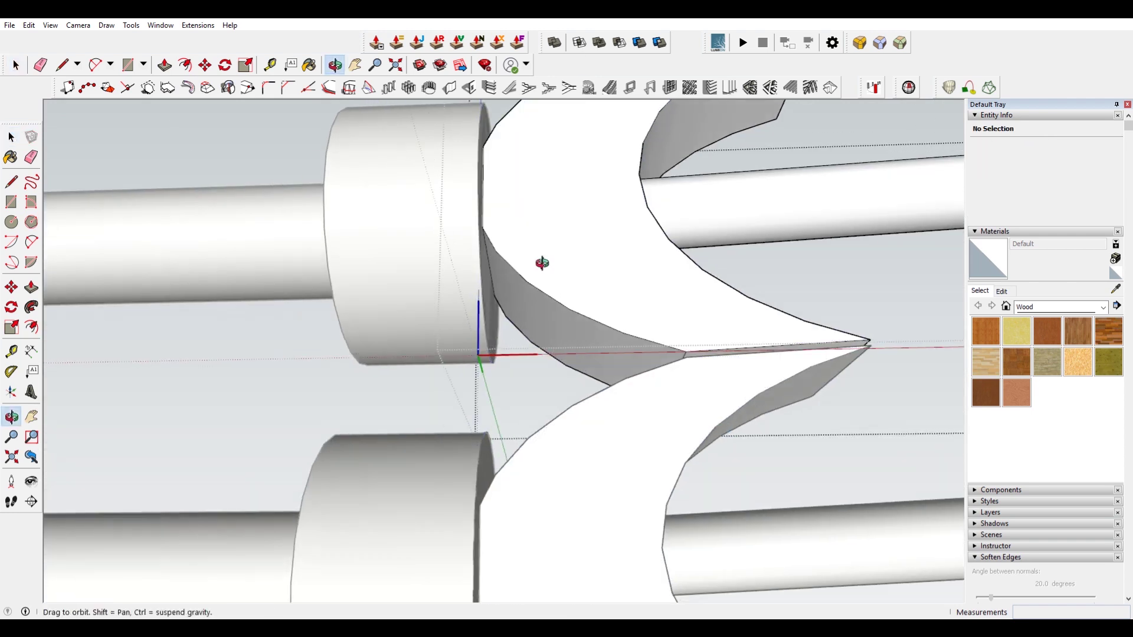
- Erase the crescent geometry protruding behind the disc and delete the leftover face that closes its opening
middle_click_drag(547, 255, 507, 325)
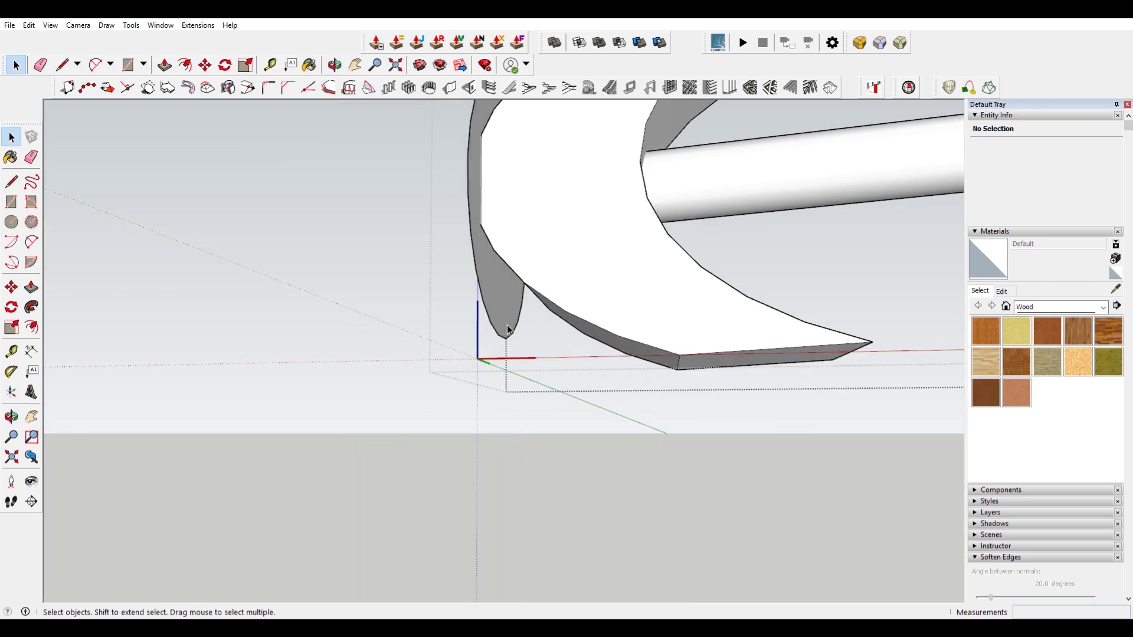
middle_click_drag(431, 188, 557, 271)
scroll(560, 272, "down", 2)
middle_click_drag(660, 283, 590, 236, "shift")
scroll(682, 394, "down", 1)
scroll(683, 395, "up", 2)
mouse_move(714, 433)
middle_mouse_down()
mouse_move(736, 473)
mouse_move(621, 436)
mouse_move(607, 413)
mouse_move(602, 422)
middle_mouse_up()
scroll(621, 435, "up", 4)
key("e")
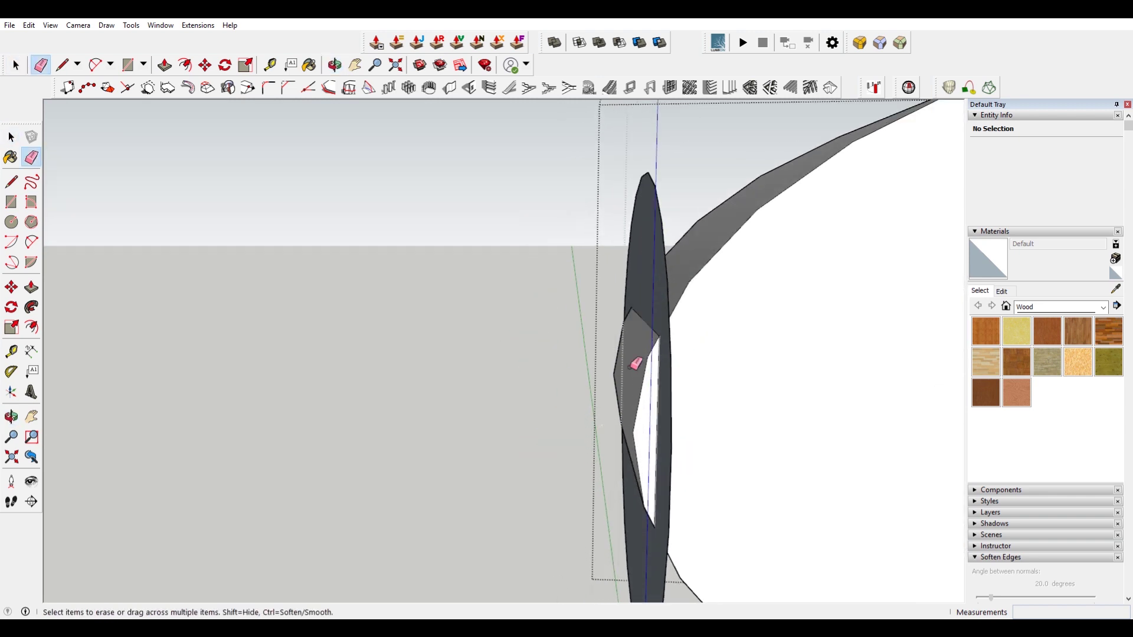
left_click(650, 374)
left_click(622, 355)
middle_click_drag(622, 360, 717, 381)
key("space")
left_click(735, 395)
key("Delete")
- Push/Pull the rod's round end face slightly out from the crescent's inner curved surface
mouse_move(794, 388)
middle_mouse_down()
mouse_move(835, 335)
mouse_move(890, 370)
mouse_move(897, 362)
mouse_move(714, 334)
mouse_move(726, 332)
middle_mouse_up()
left_click(736, 334)
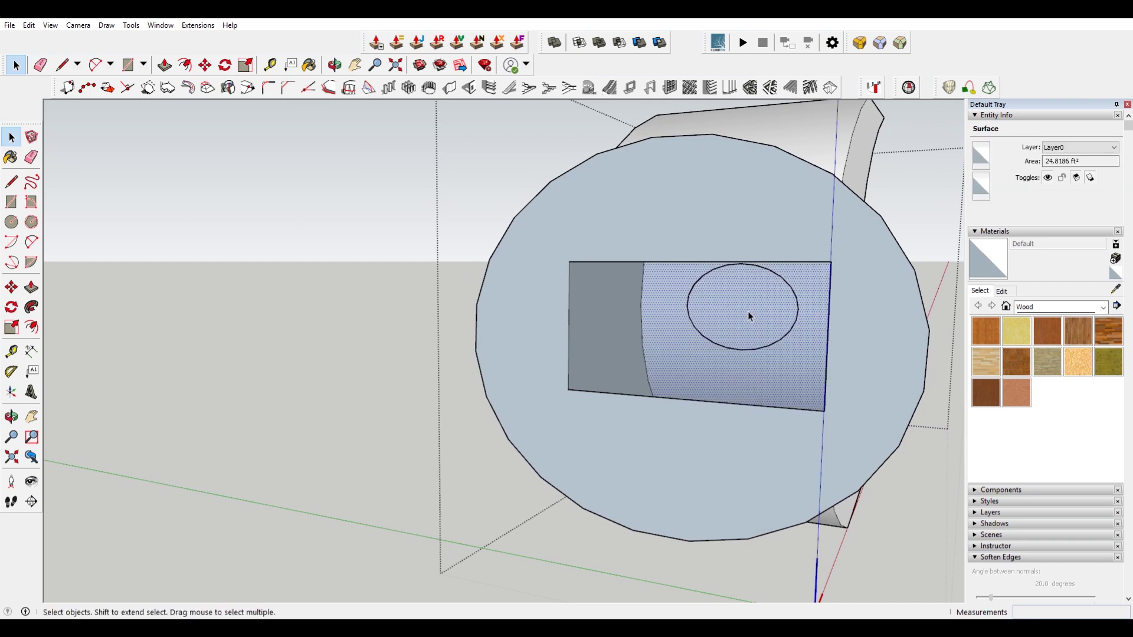
left_click(779, 310)
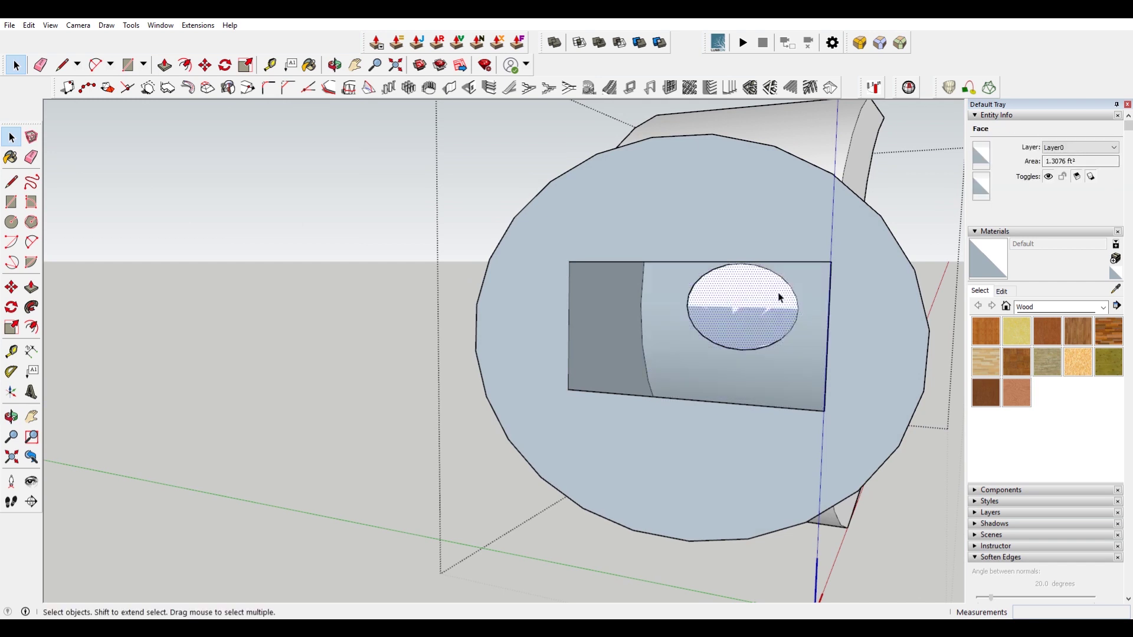
key("p")
left_click(776, 301)
key("space")
- Intersect the extended rod end with the crescent's inner curved surface
left_click(770, 301)
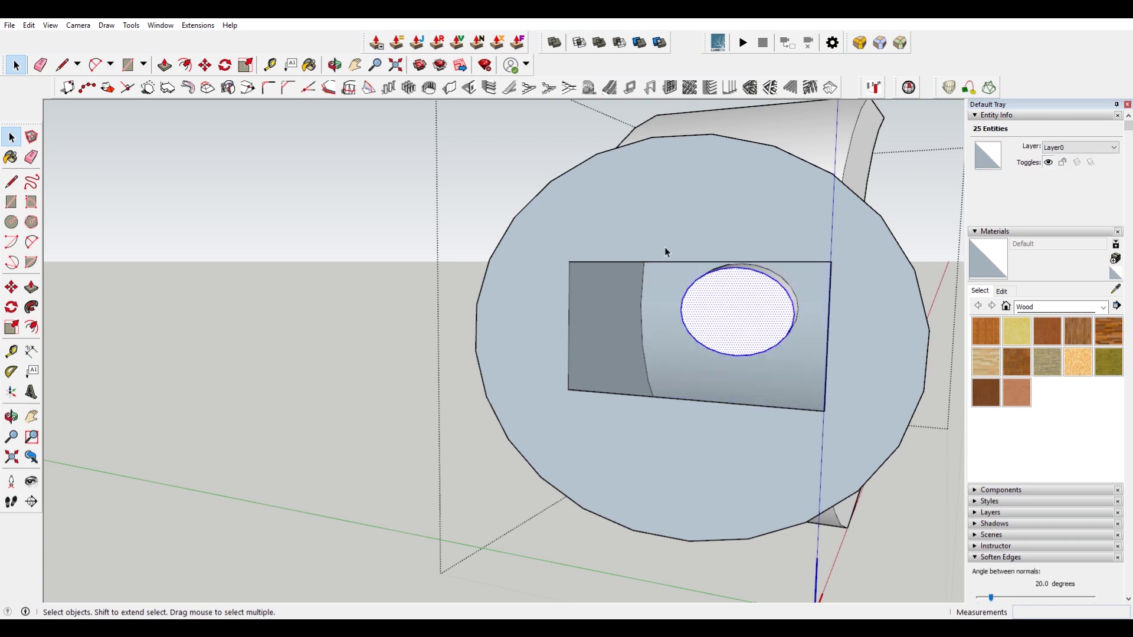
left_click(808, 326, "shift")
right_click(800, 362)
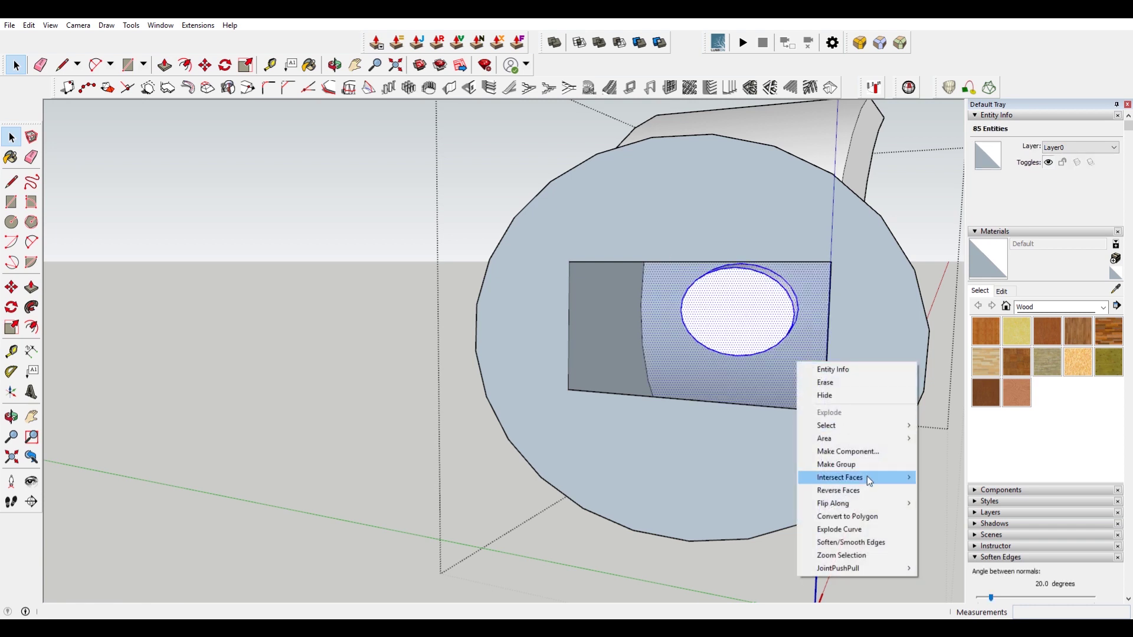
mouse_move(877, 477)
left_click(950, 506)
- Delete the rod's round end face and the short side surface sticking out inside the crescent
left_click(766, 318)
scroll(773, 281, "up", 3)
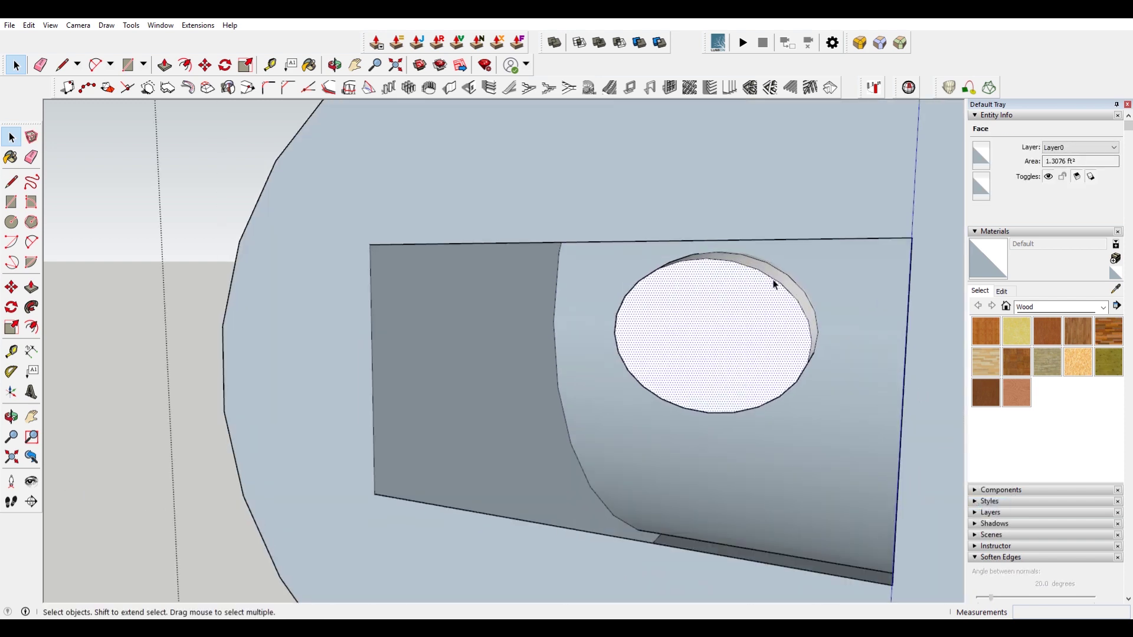
key("Delete")
left_click(779, 281)
key("Delete")
- Intersect the rod's side surface with the crescent's curved faces
left_click(751, 302)
scroll(750, 303, "down", 3)
middle_click_drag(773, 306, 784, 422)
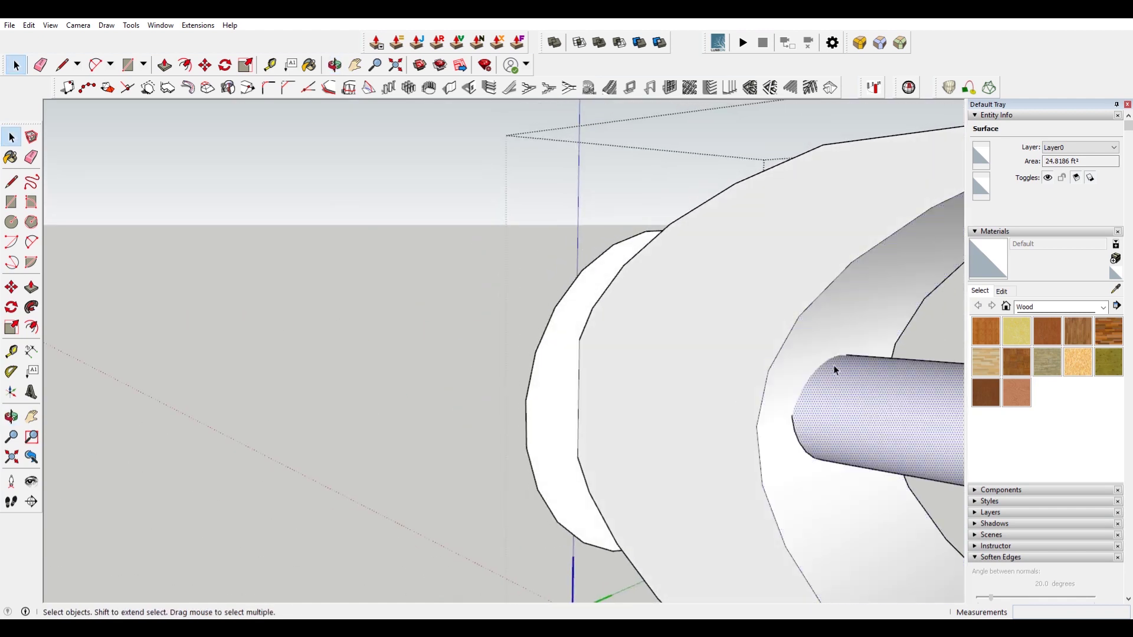
right_click(826, 341)
middle_click_drag(711, 432, 413, 457)
scroll(413, 458, "up", 3)
right_click(804, 430)
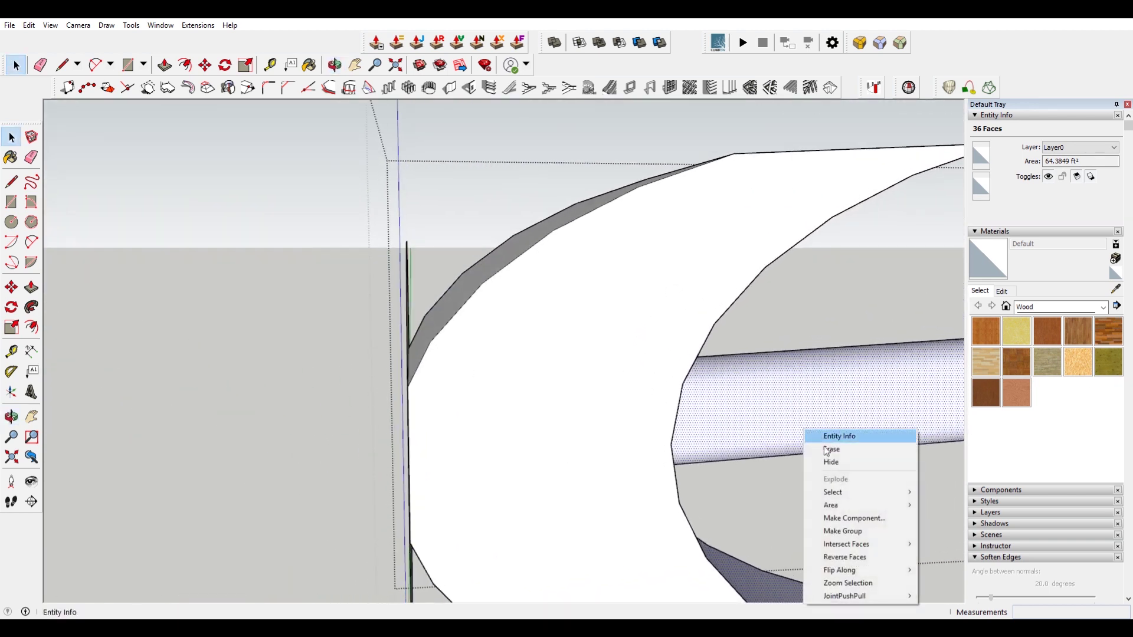
mouse_move(905, 548)
left_click(951, 570)
- Select the rod's end outline inside the disc opening and turn on the display of hidden geometry
middle_click_drag(466, 378, 661, 396)
middle_click_drag(248, 442, 477, 358)
key("F5")
left_click(542, 317)
key("o")
left_click_drag(560, 319, 417, 337)
key("space")
left_click(581, 352)
scroll(554, 364, "up", 2)
key("m")
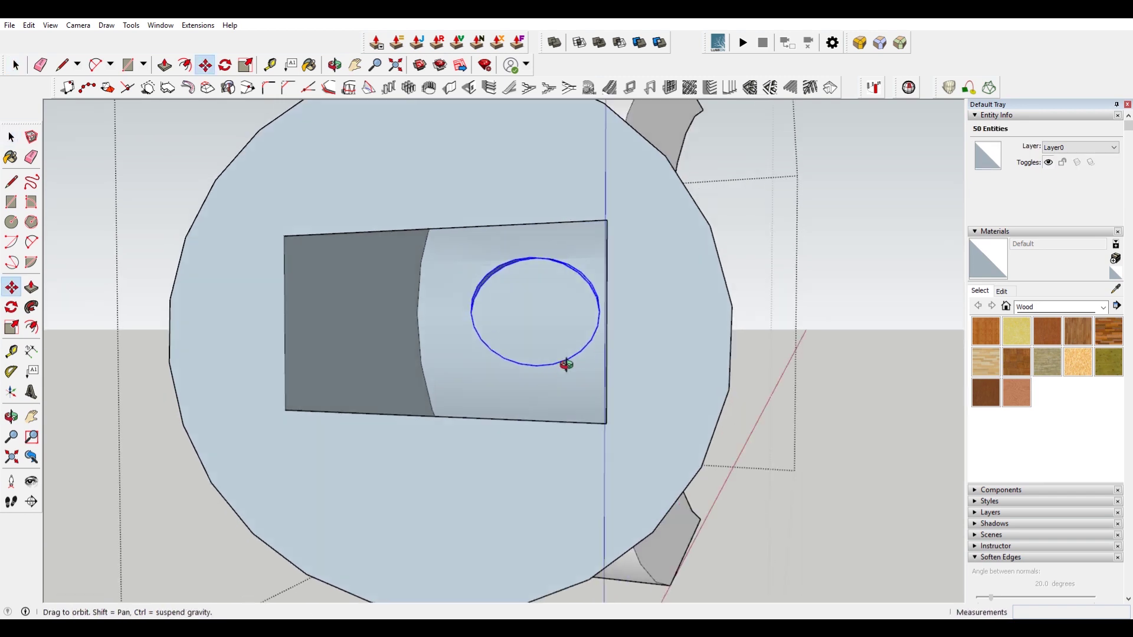
middle_click_drag(602, 353, 366, 435)
scroll(366, 435, "down", 3)
left_click(50, 25)
left_click(71, 66)
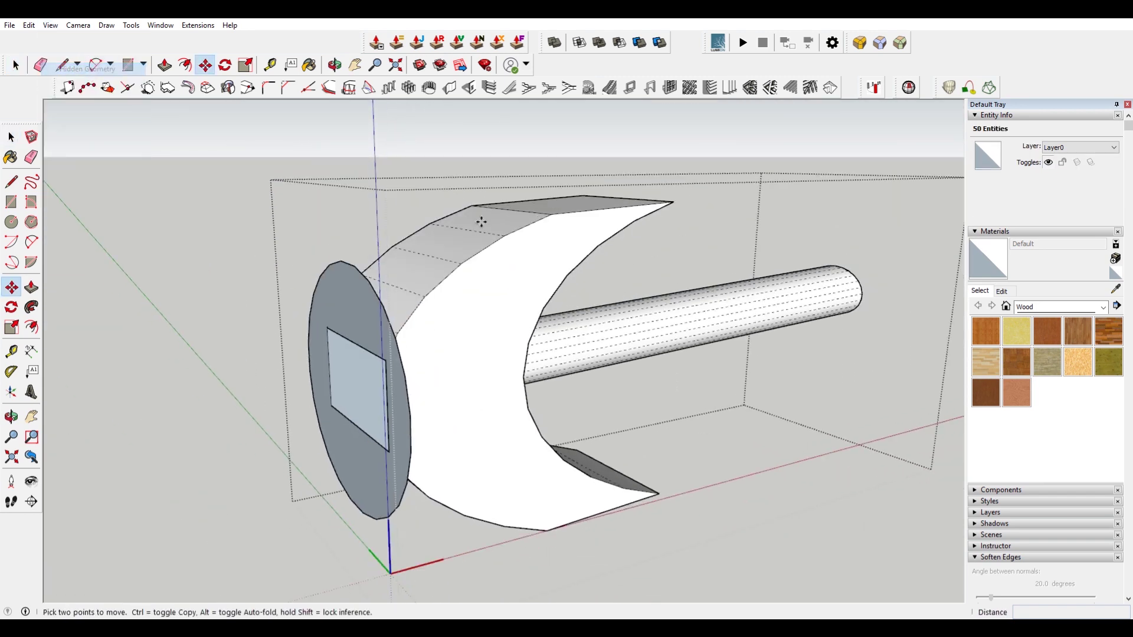
- Copy one of the rod's lengthwise hidden edges clear of the rod as a direction reference
scroll(776, 299, "up", 4)
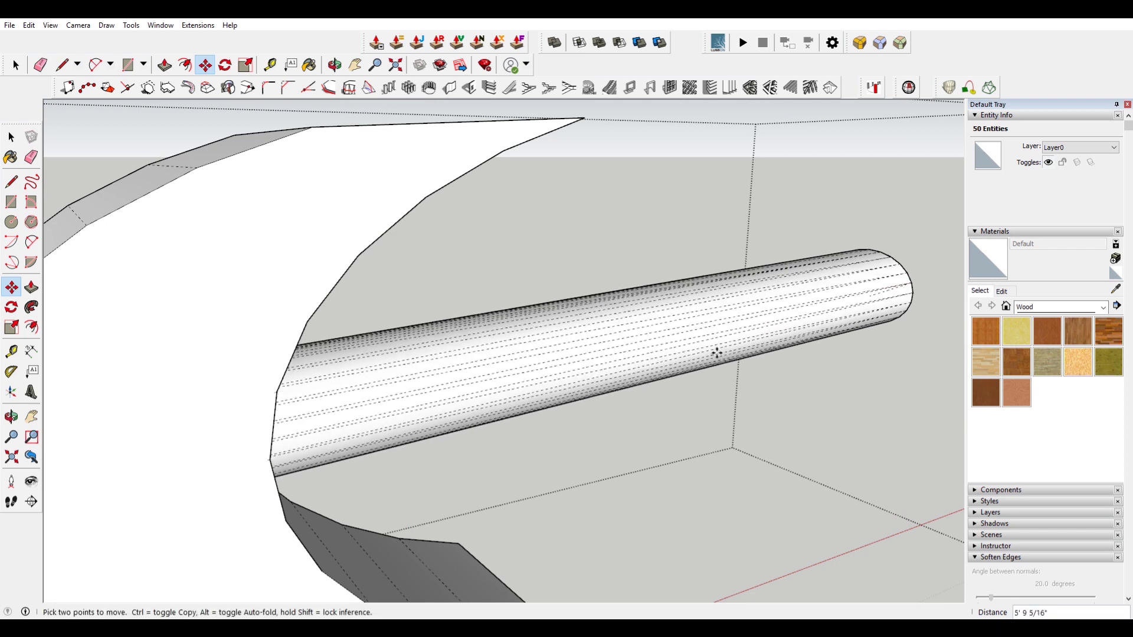
key("space")
left_click(751, 319)
left_click(749, 318)
scroll(747, 318, "down", 3)
key("m")
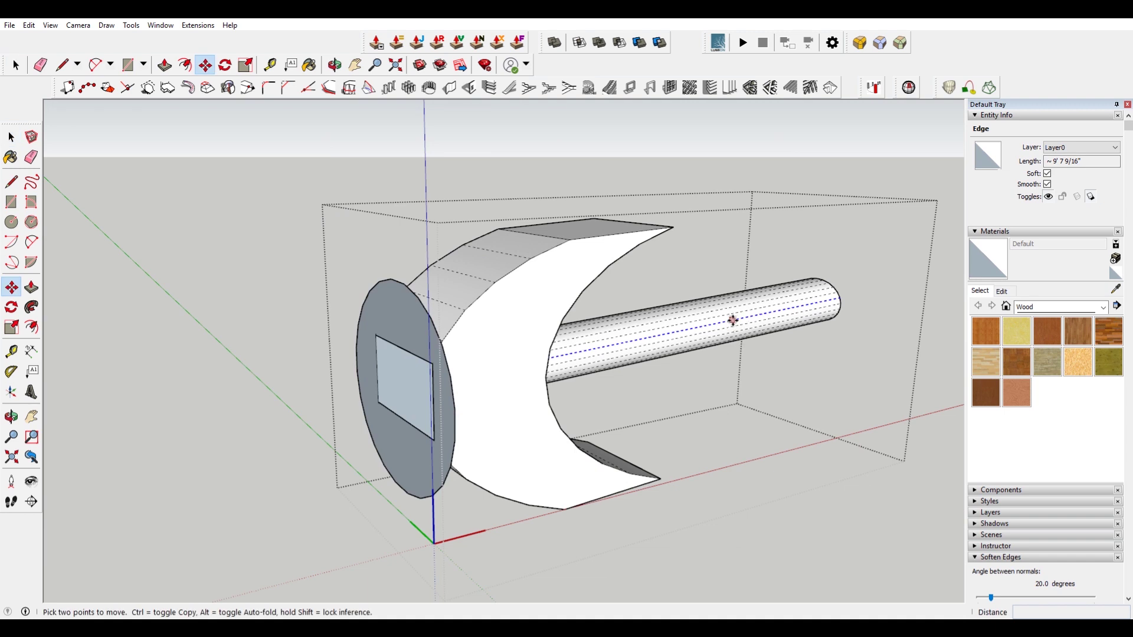
left_click(734, 320)
key("ctrl")
scroll(885, 283, "down", 3)
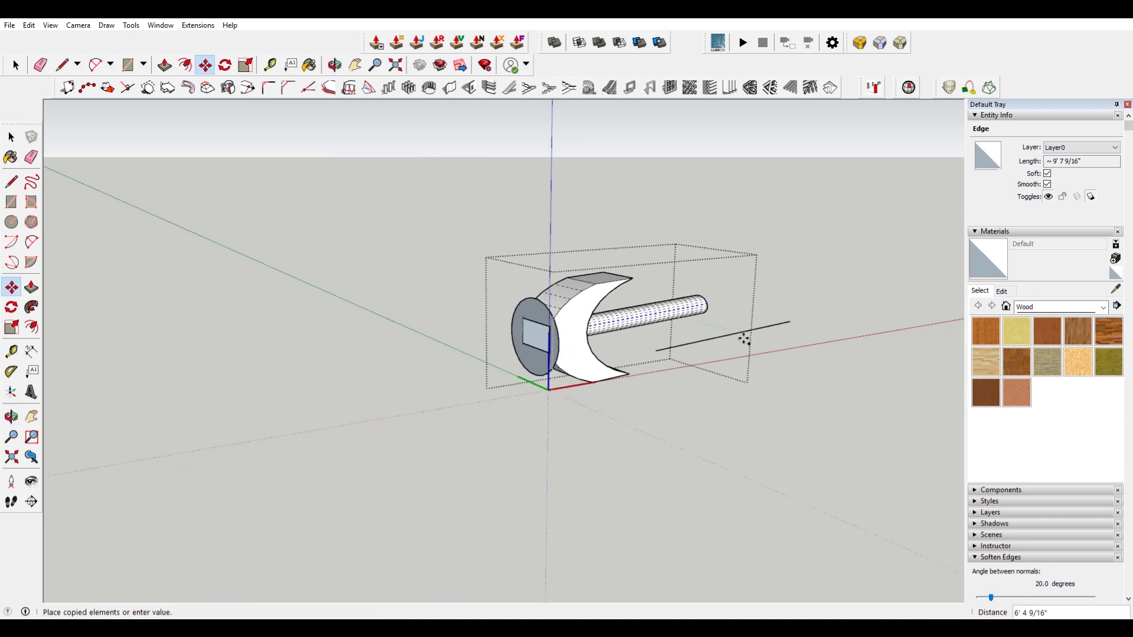
scroll(679, 322, "up", 5)
key("space")
middle_click_drag(356, 352, 770, 280)
middle_click_drag(549, 311, 657, 278)
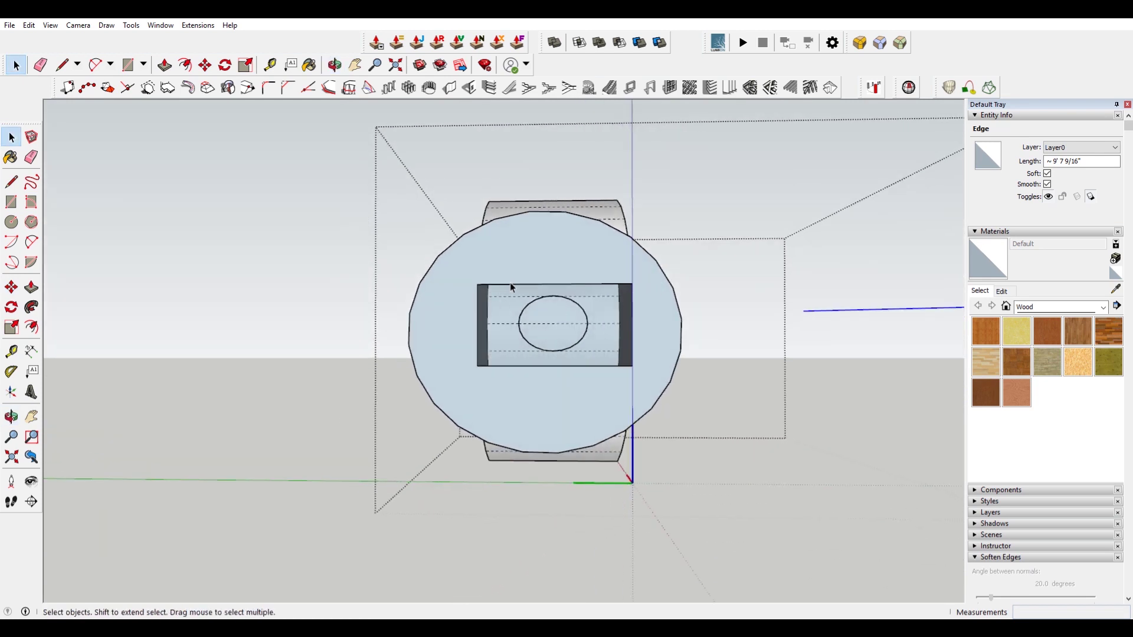
- Select the circular edges at the rod's end and move them slightly along the copied reference edge
left_click_drag(514, 293, 612, 356)
scroll(561, 319, "up", 5)
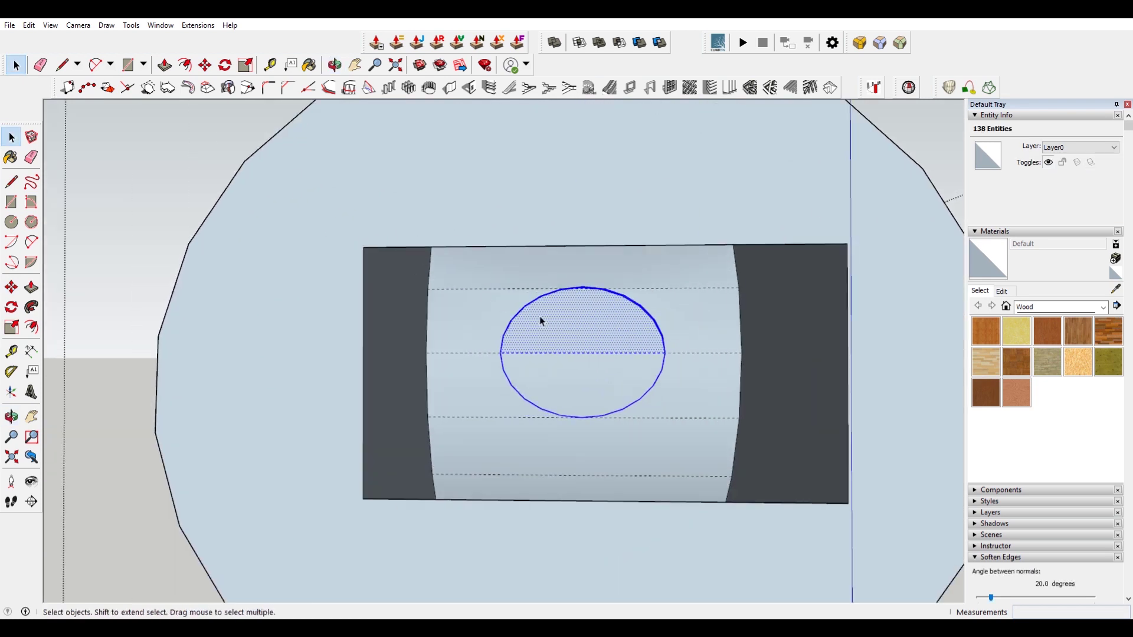
left_click(503, 350)
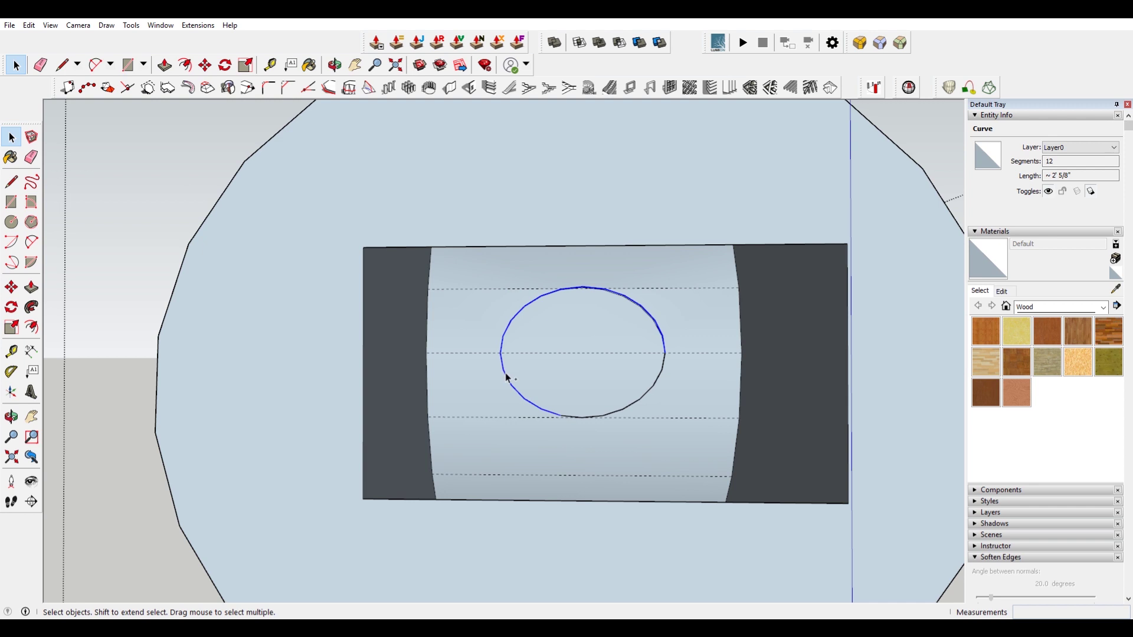
scroll(561, 404, "down", 3)
scroll(615, 402, "down", 4)
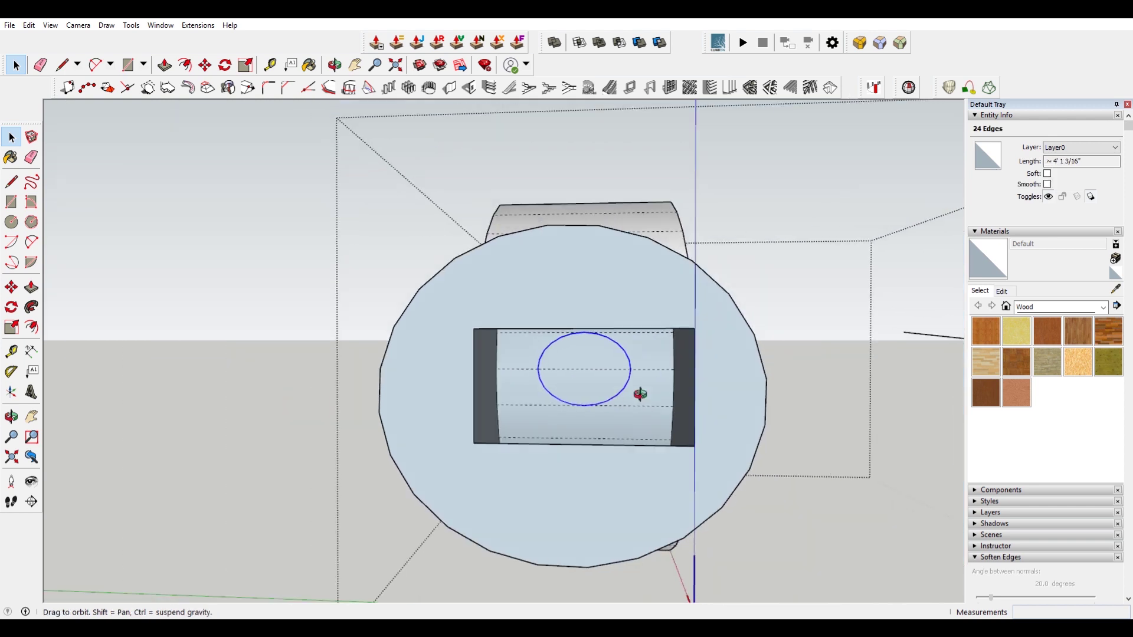
middle_click_drag(640, 392, 498, 409)
key("m")
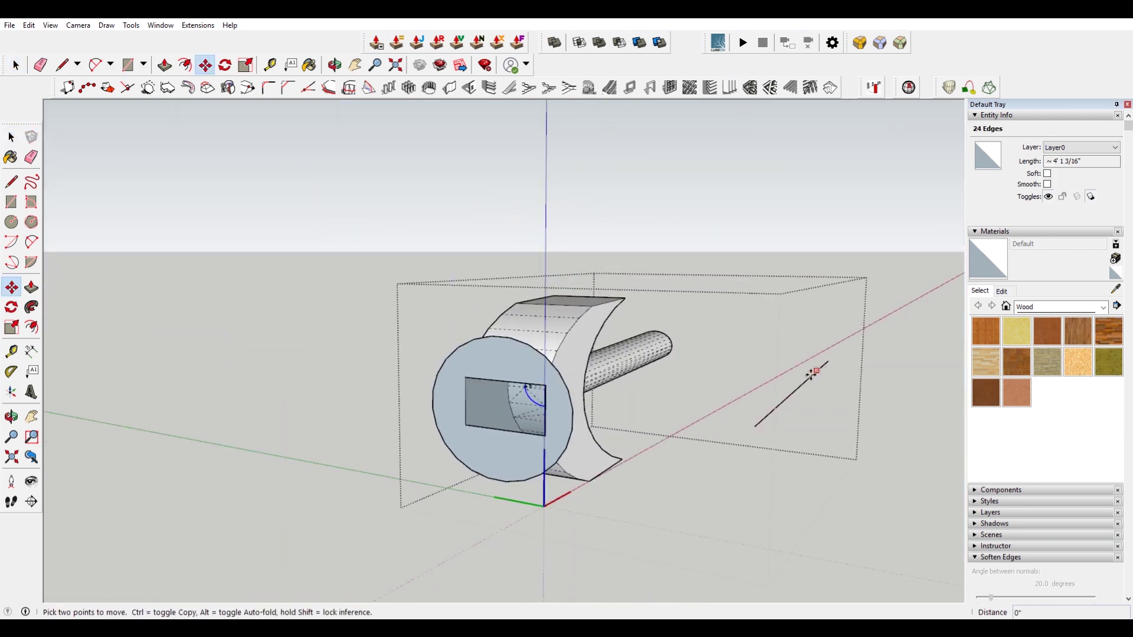
left_click(813, 373)
left_click(807, 380)
scroll(503, 397, "up", 4)
scroll(511, 400, "up", 3)
middle_click_drag(511, 400, 420, 329)
middle_click_drag(567, 382, 711, 349)
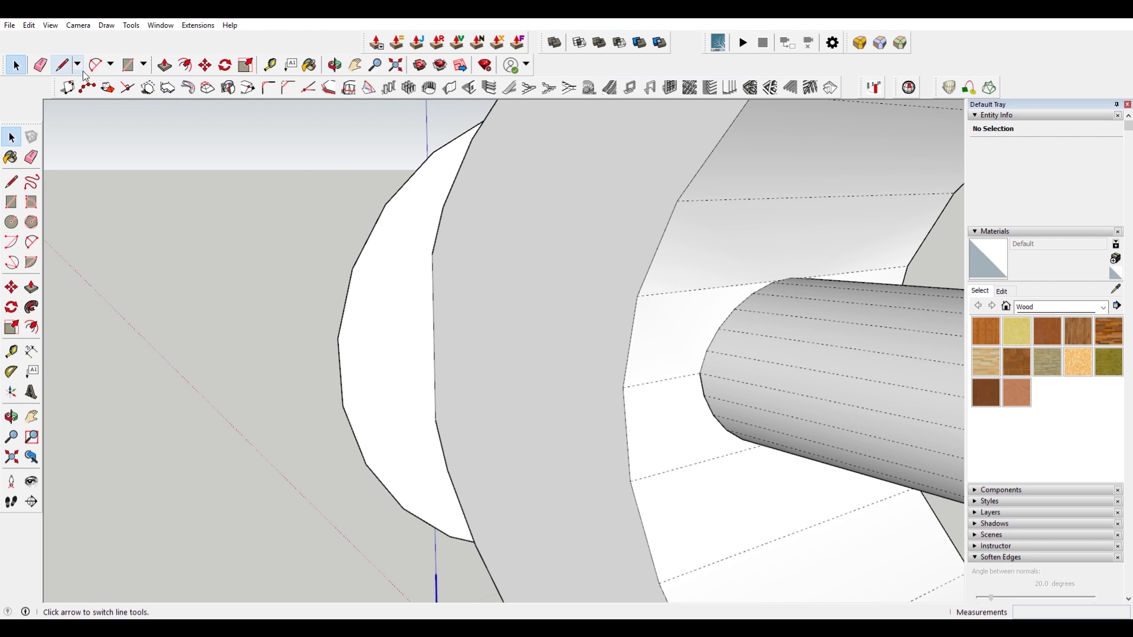
- Draw a line across the diameter of the rod's circular outline, along the hidden crease of the crescent's surface
left_click(702, 395)
middle_click_drag(703, 394, 1011, 341)
middle_click_drag(348, 361, 661, 384)
middle_click_drag(234, 387, 440, 407)
scroll(440, 407, "up", 3)
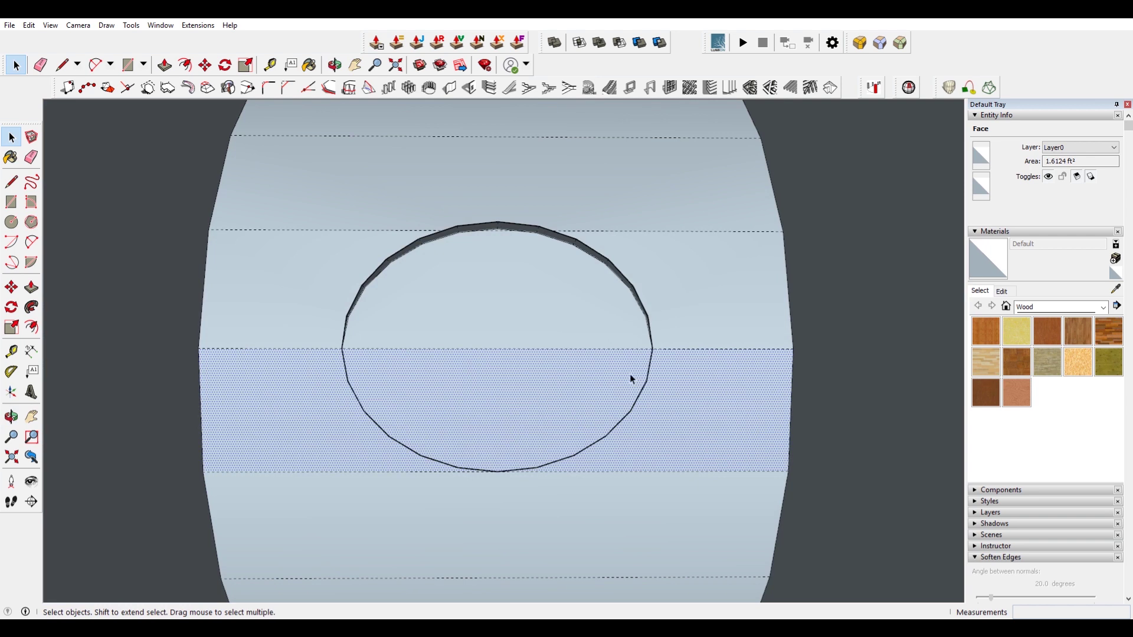
middle_click_drag(640, 380, 453, 425)
scroll(269, 337, "up", 5)
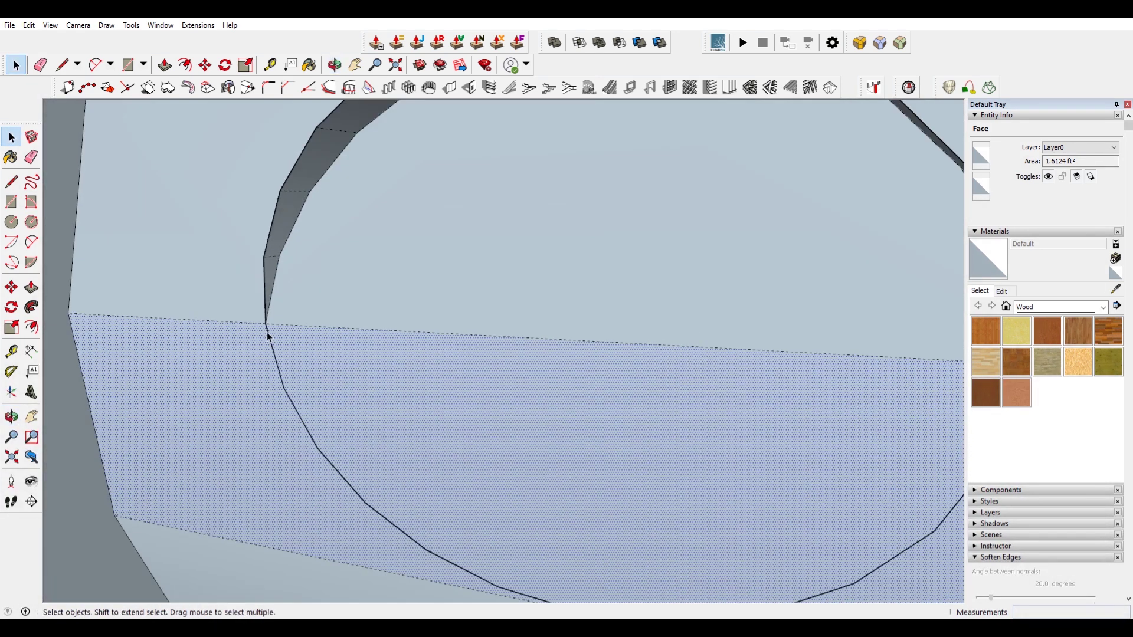
left_click(268, 337)
scroll(268, 337, "down", 3)
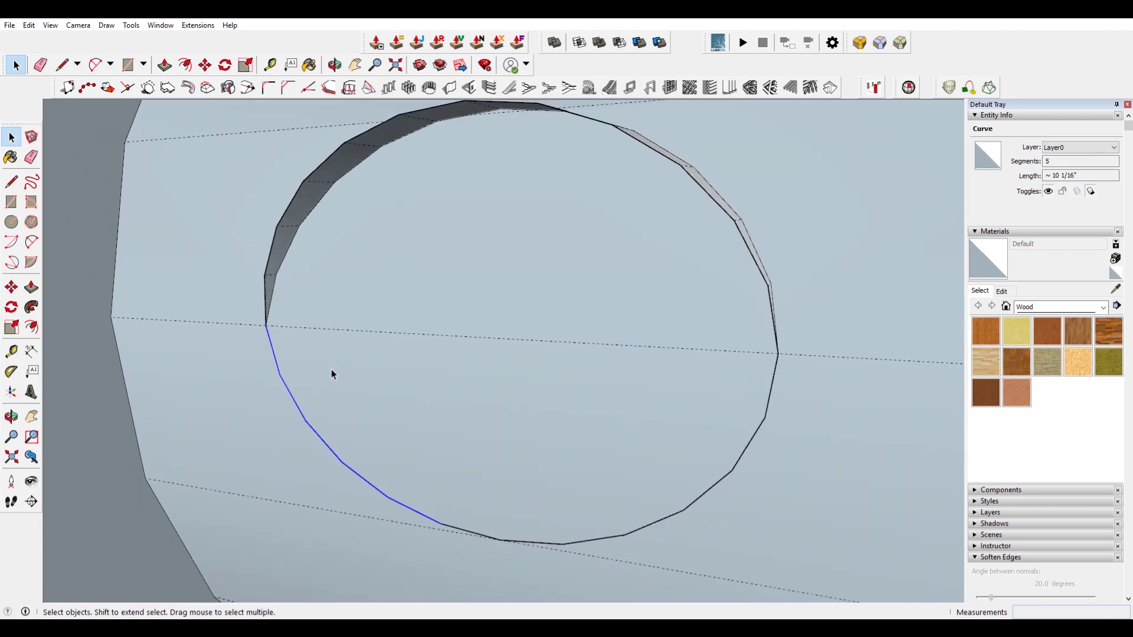
key("l")
left_click(266, 325)
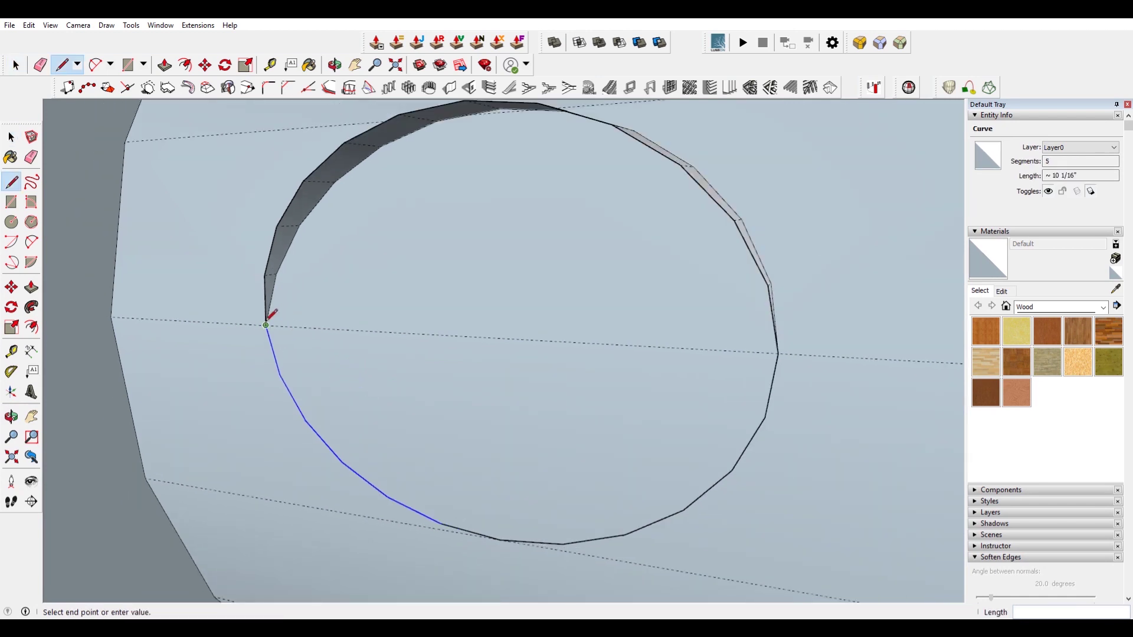
left_click(778, 353)
- Push/Pull the lower half of the circle slightly out from the crescent's inner surface
key("space")
left_click(528, 404)
key("p")
left_click_drag(527, 402, 508, 417)
key("space")
- Turn off hidden geometry and intersect the extruded half circle's side with the crescent's curved surface
left_click(791, 443)
middle_click_drag(792, 443, 753, 395)
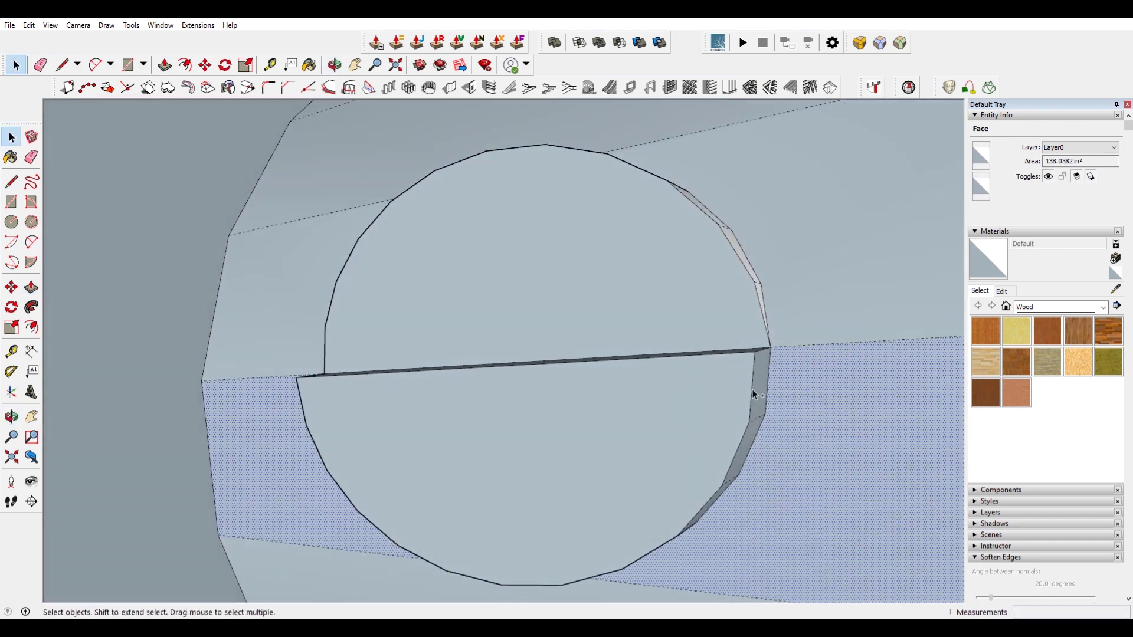
left_click(50, 30)
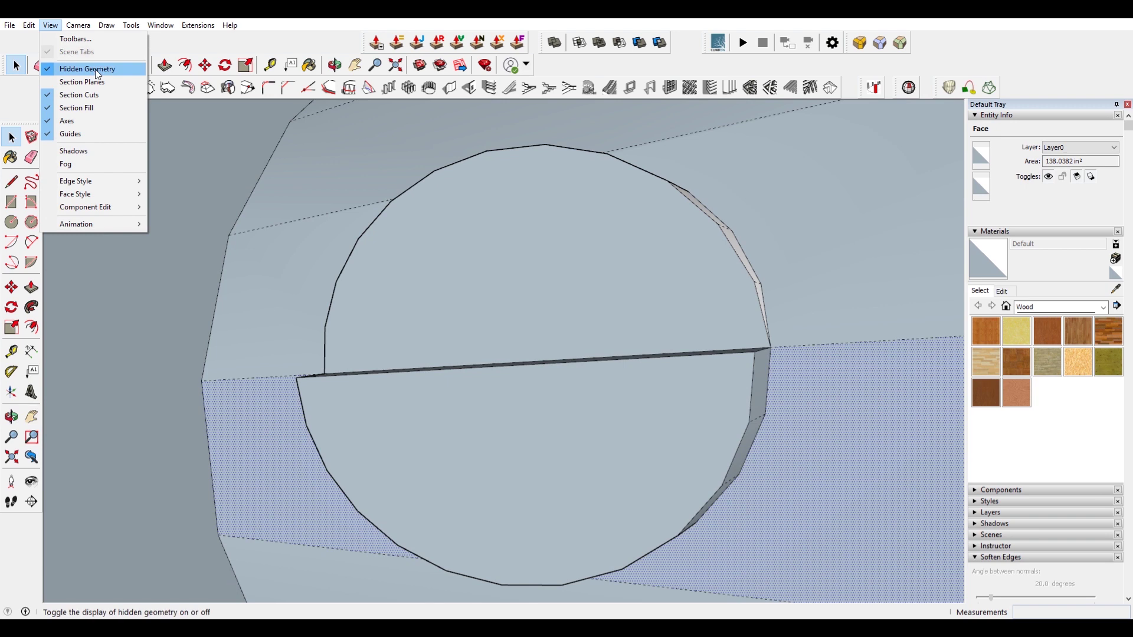
left_click(98, 72)
left_click(760, 380, "shift")
right_click(760, 380)
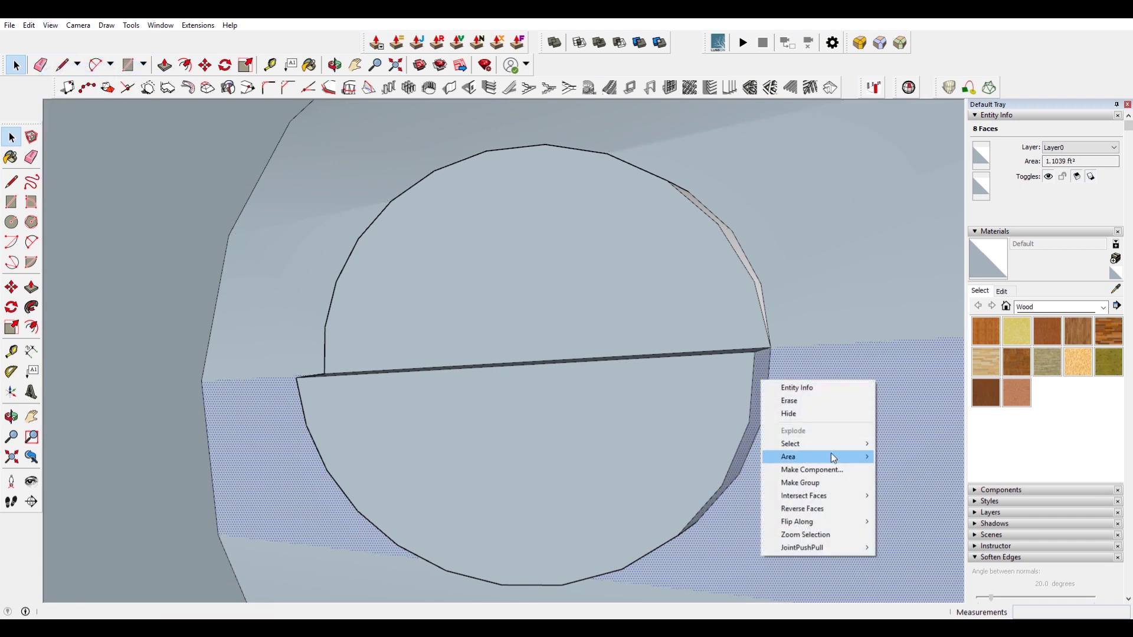
left_click(735, 453)
- Delete the extruded half circle's end face and side surface protruding from the crescent
middle_click_drag(738, 451, 673, 272)
key("Delete")
middle_click_drag(448, 411, 627, 418)
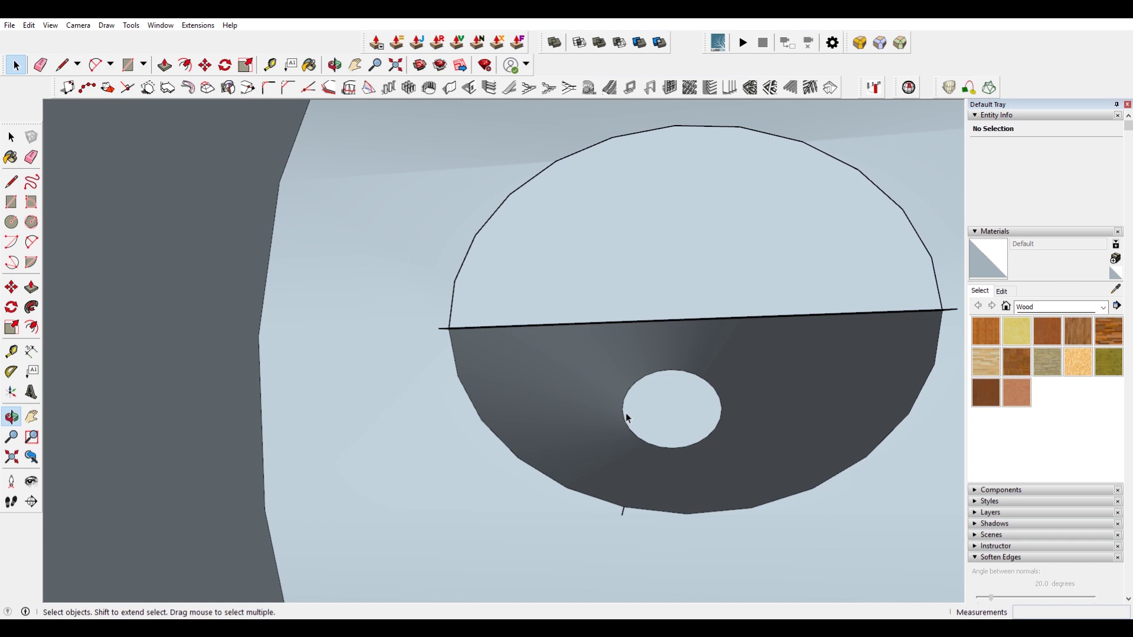
middle_click_drag(581, 321, 507, 407)
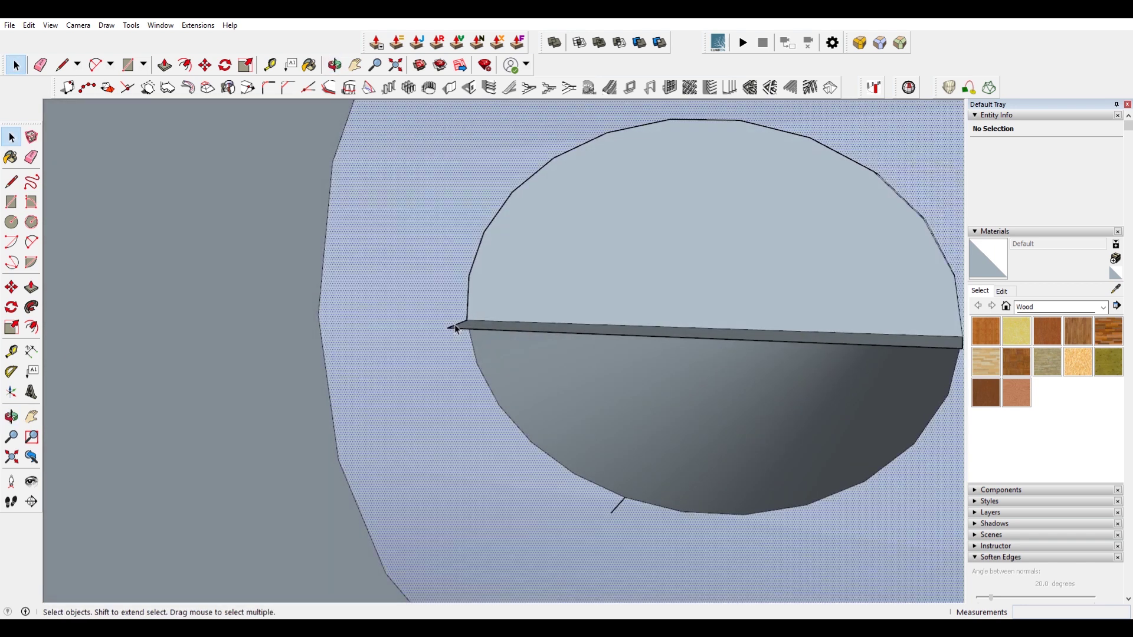
- Delete the stray edge stubs around the opening and the leftover strip and upper half face covering it
left_click(618, 509)
left_click(452, 319)
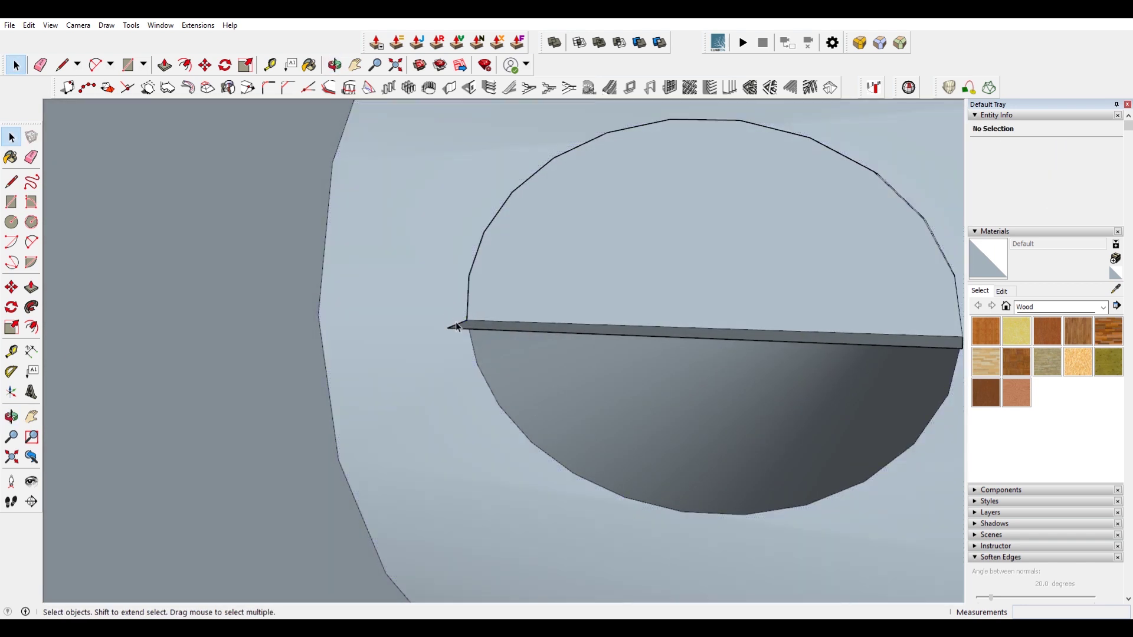
left_click(458, 329)
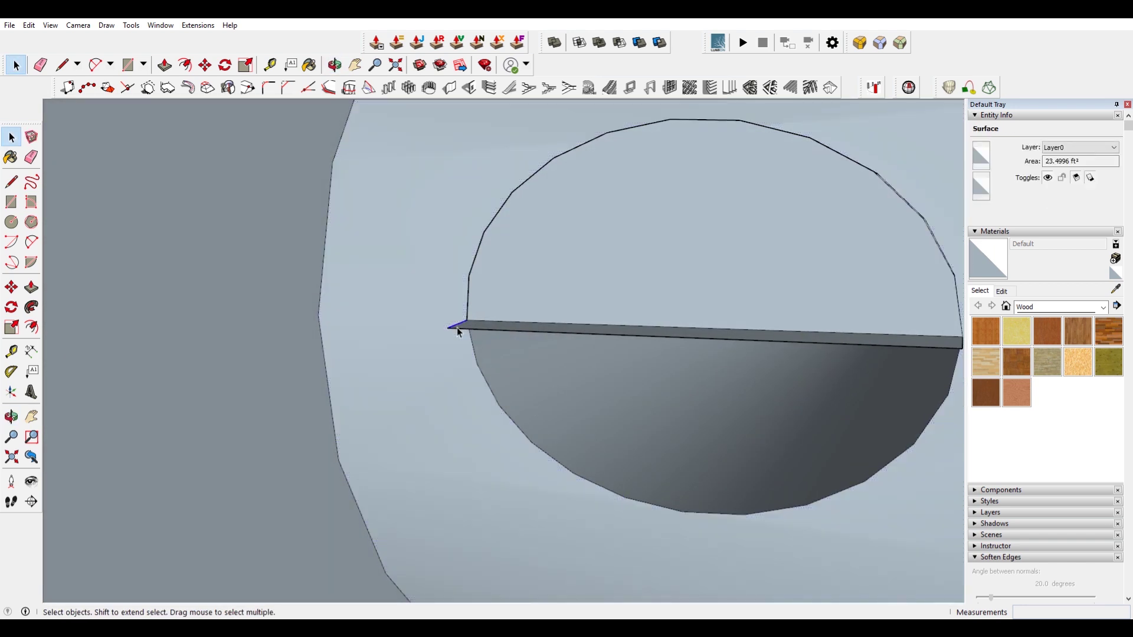
left_click(502, 321)
key("Delete")
middle_click_drag(506, 322, 581, 256)
scroll(602, 198, "up", 1)
middle_click_drag(607, 191, 554, 163)
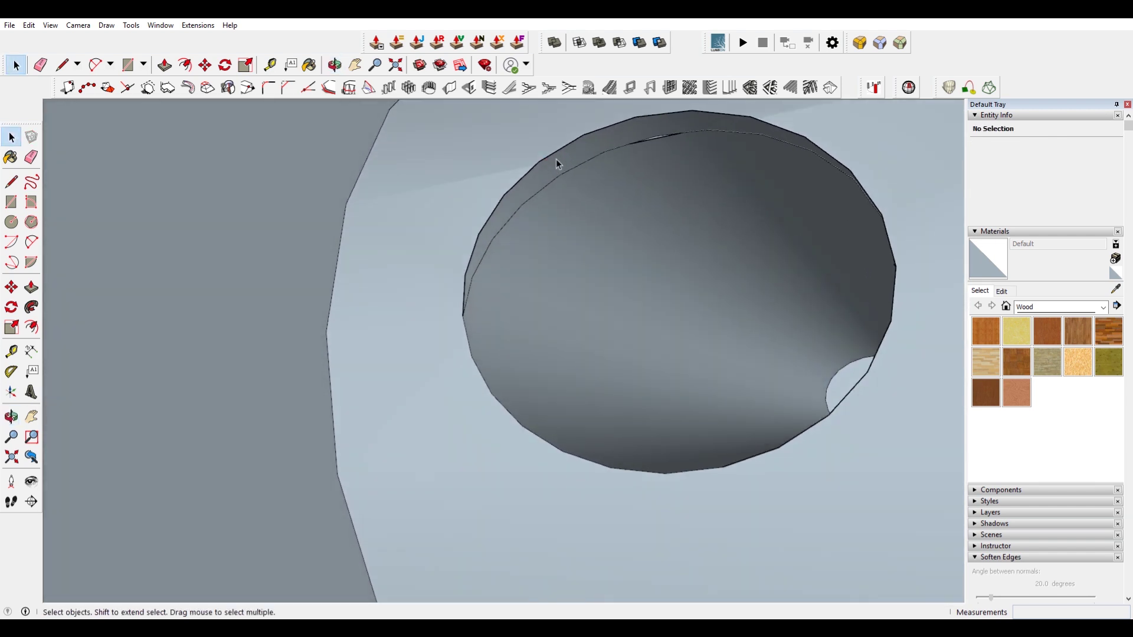
- Try to delete the stray edge on the upper rim of the rod's opening
scroll(649, 137, "up", 3)
left_click(660, 140)
key("Delete")
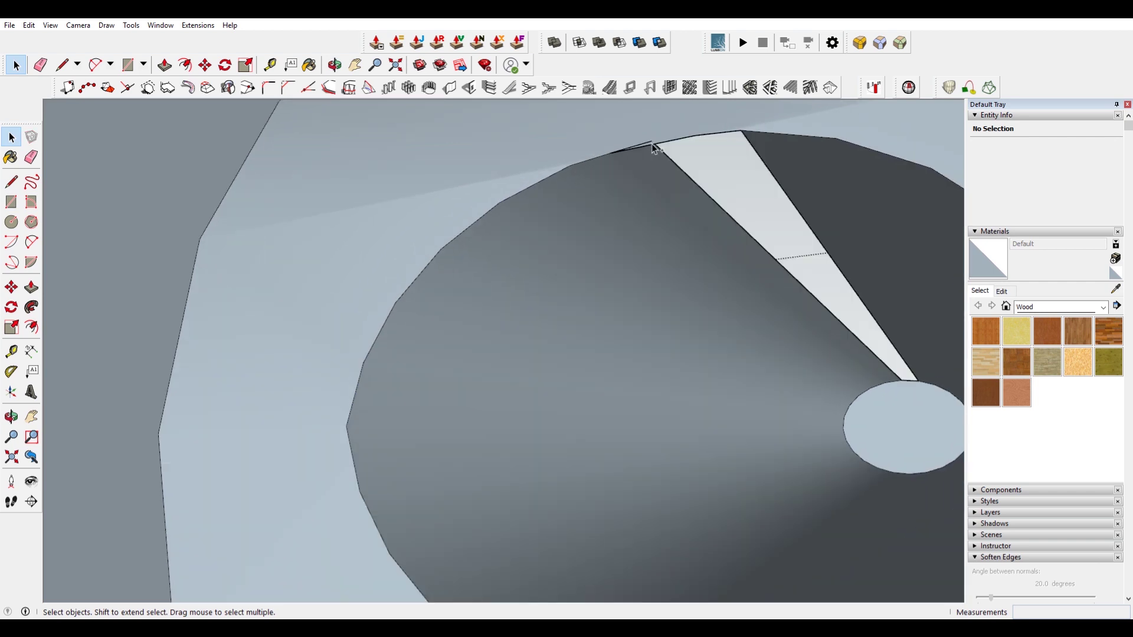
key("ctrl+z")
- Delete the short stray edge sticking out beside the rod's opening
scroll(651, 146, "down", 2)
middle_click_drag(651, 146, 947, 352)
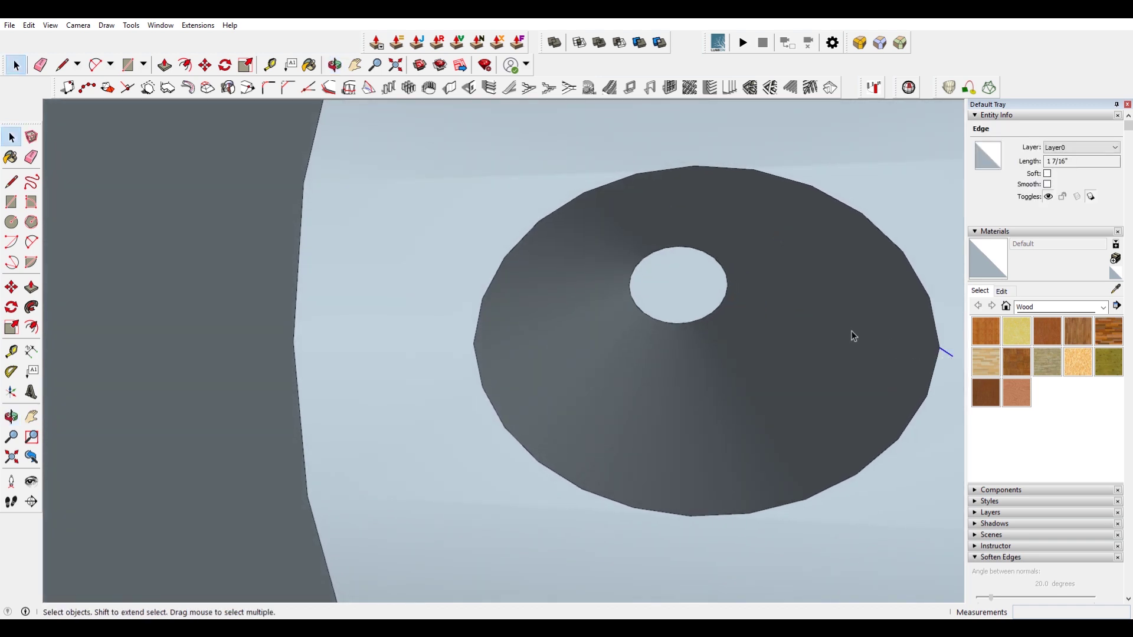
key("Delete")
- Examine the crescents and collars on the wing's paired cannon tips from several sides
scroll(759, 295, "down", 9)
middle_click_drag(759, 296, 621, 330)
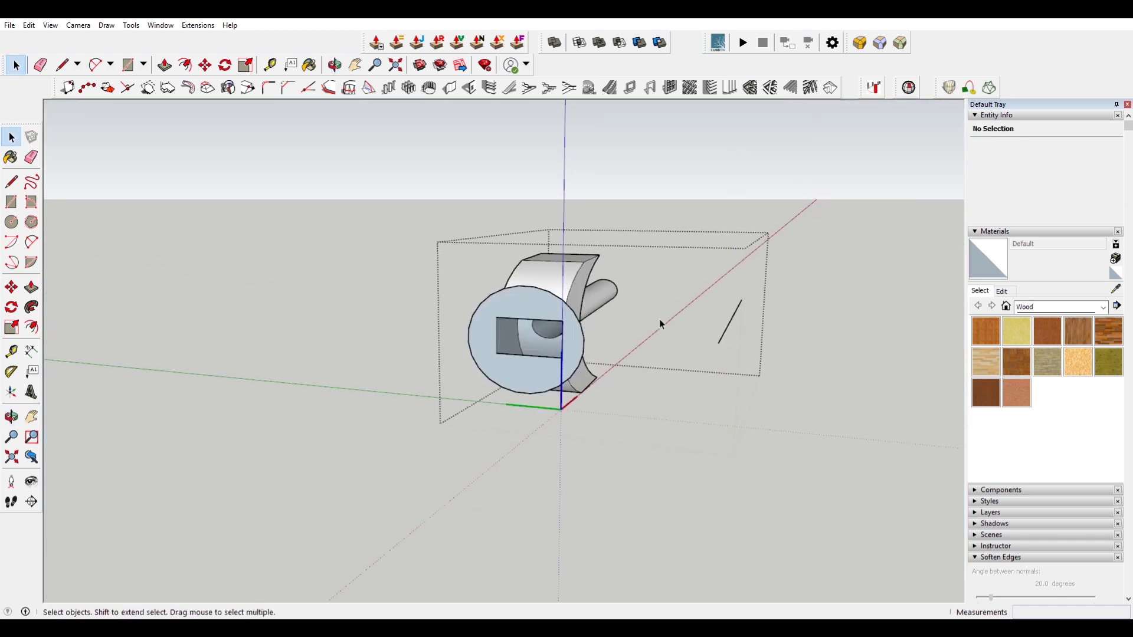
middle_click_drag(867, 401, 533, 314)
scroll(532, 314, "up", 5)
scroll(749, 277, "up", 5)
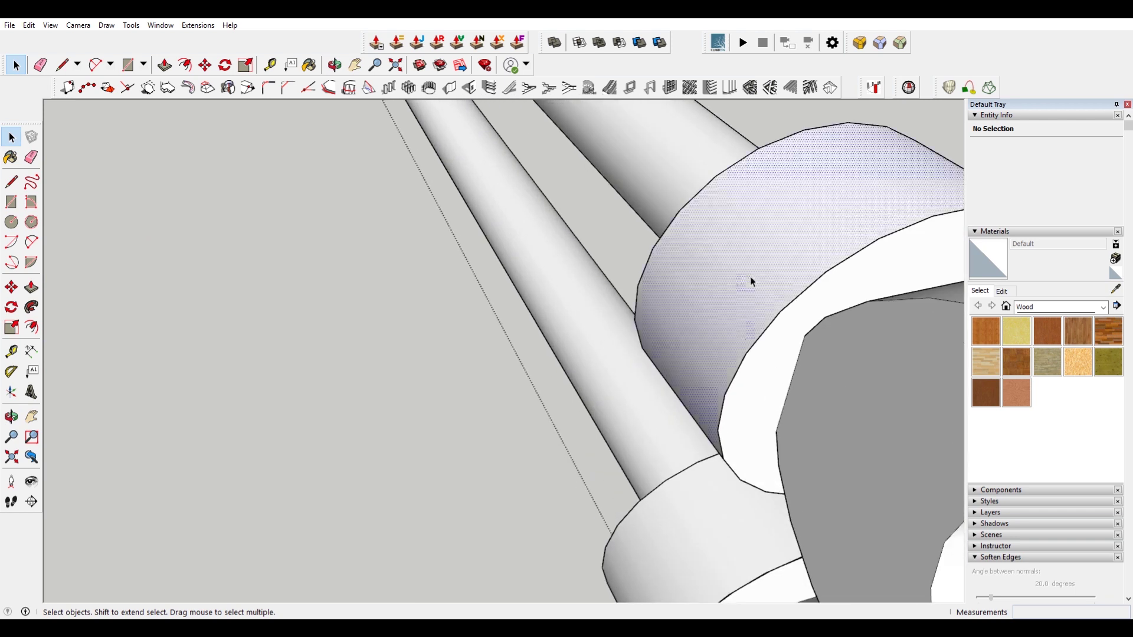
left_click(782, 277)
middle_click_drag(709, 280, 1049, 242)
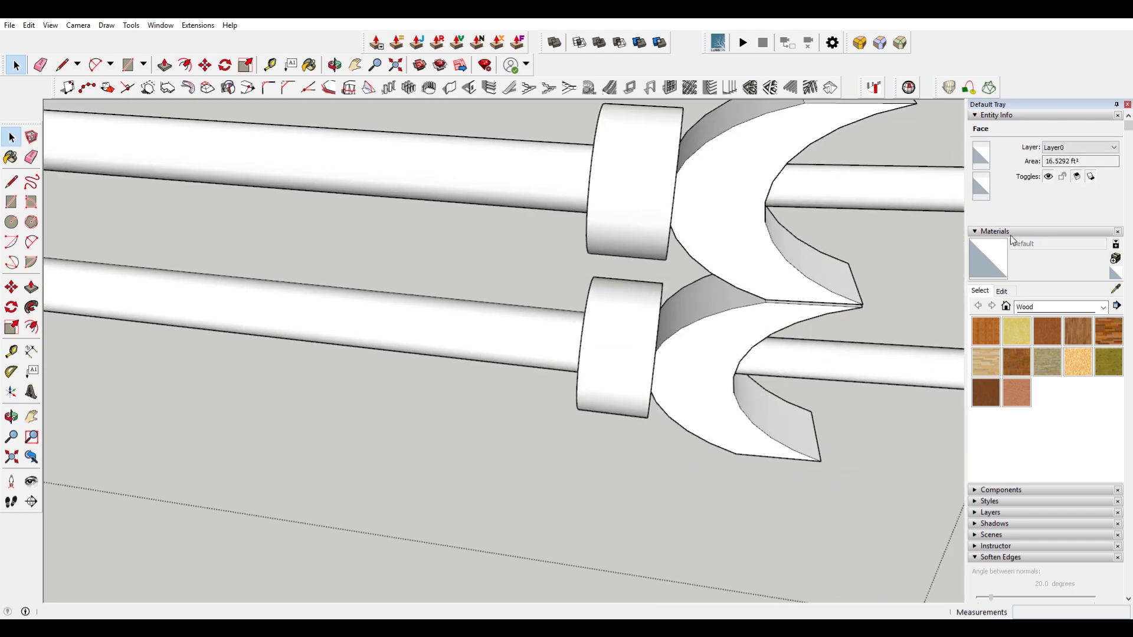
scroll(702, 250, "down", 3)
middle_click_drag(631, 234, 810, 303)
scroll(761, 195, "up", 3)
scroll(809, 303, "up", 3)
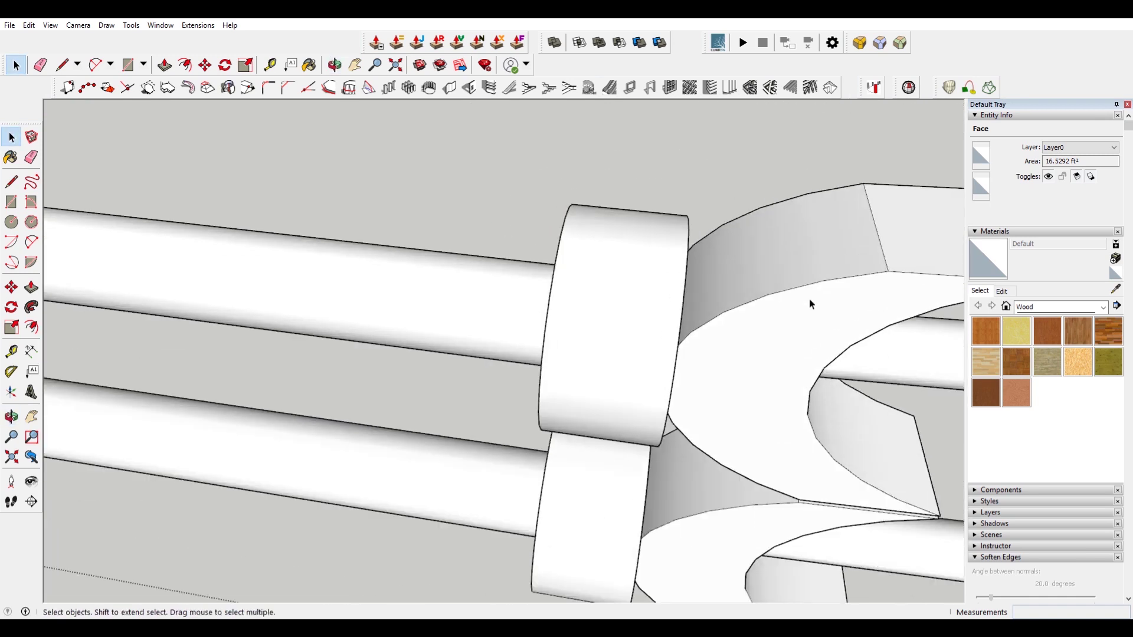
scroll(798, 297, "up", 3)
left_click(791, 226)
scroll(799, 227, "down", 4)
middle_click_drag(799, 250, 414, 272)
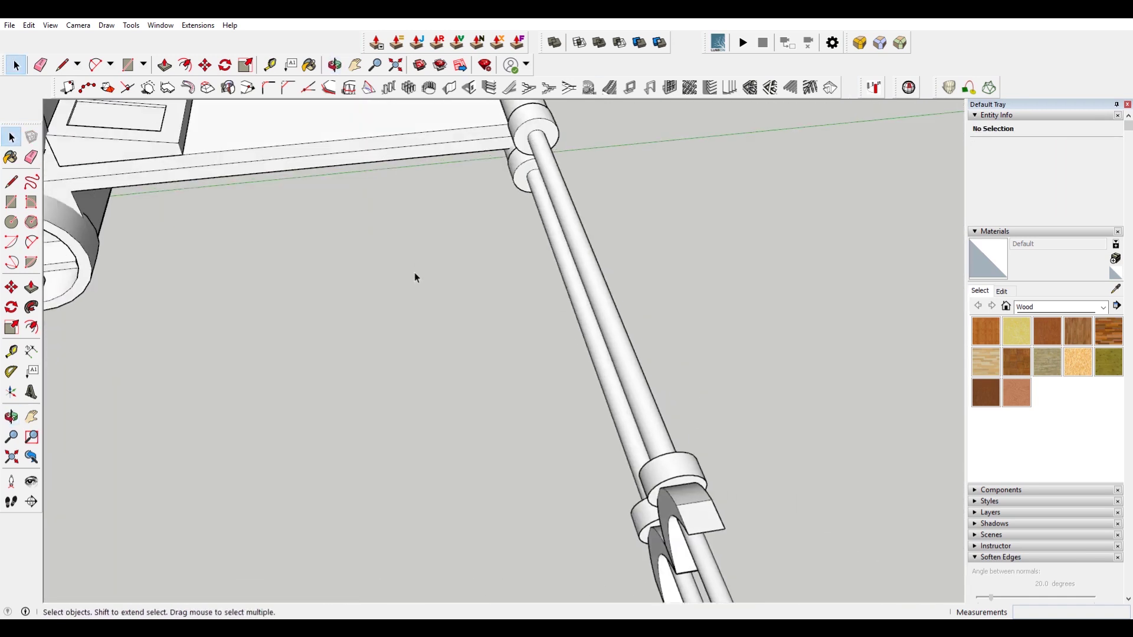
- Open the cannons' group for editing and select both barrels together with their tip components
middle_click_drag(649, 265, 541, 289)
scroll(541, 289, "down", 3)
left_click_drag(491, 116, 585, 449)
double_click(523, 214)
left_click_drag(494, 127, 620, 546)
left_click_drag(492, 120, 657, 586)
- Explode the two tip components at the front of the wing's paired cannons
scroll(500, 344, "up", 3)
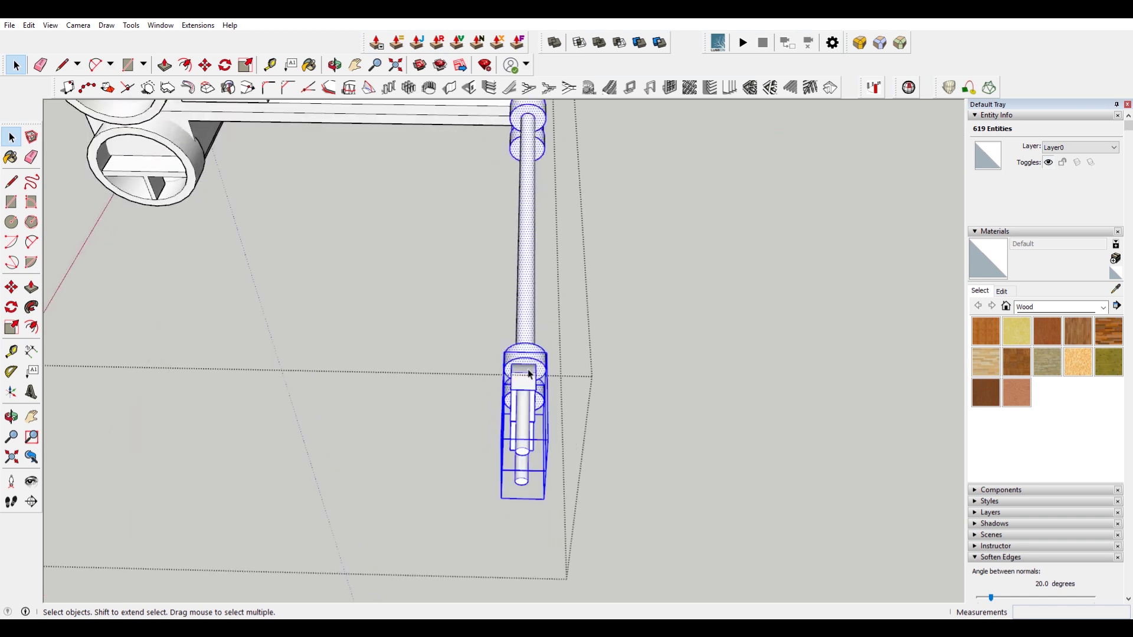
middle_click_drag(529, 393, 488, 498)
left_click(505, 471)
scroll(527, 447, "up", 2)
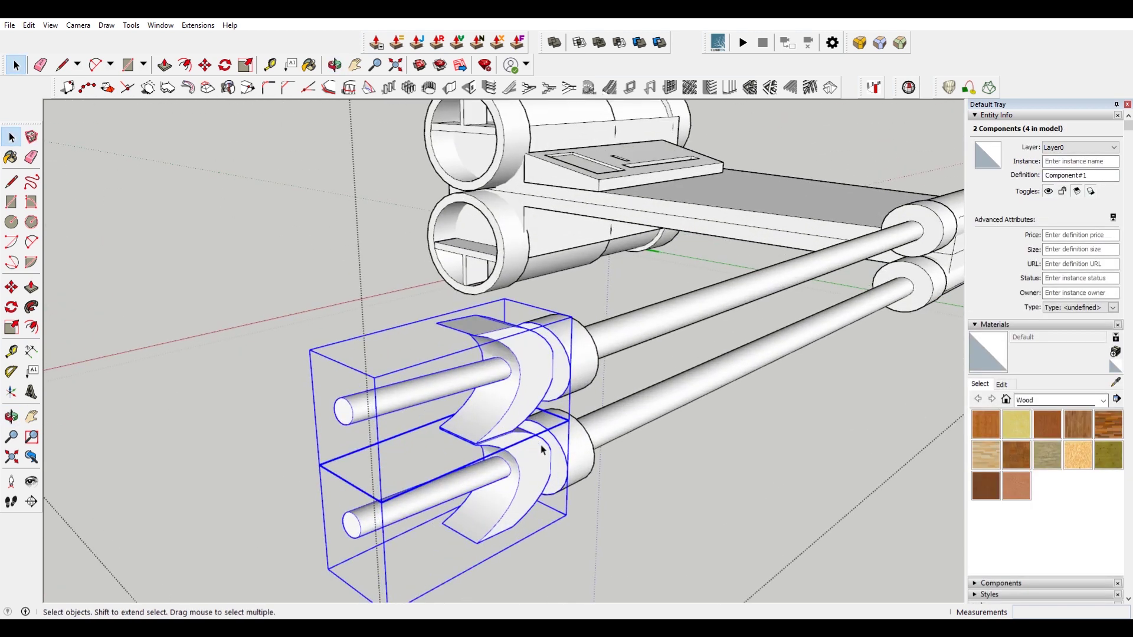
right_click(520, 466)
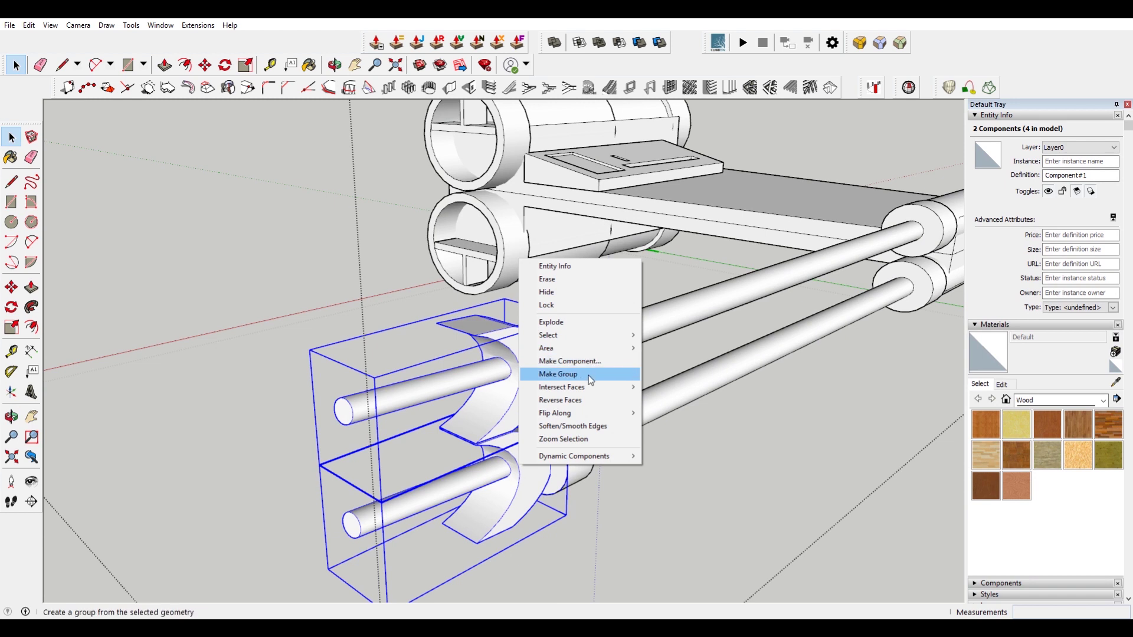
left_click(577, 323)
- Combine both cannon barrels and their exploded tip geometry into one group
scroll(577, 324, "down", 5)
middle_click_drag(577, 325, 731, 381)
left_click(758, 331, "shift")
scroll(767, 377, "up", 3)
right_click(746, 298)
left_click(825, 405)
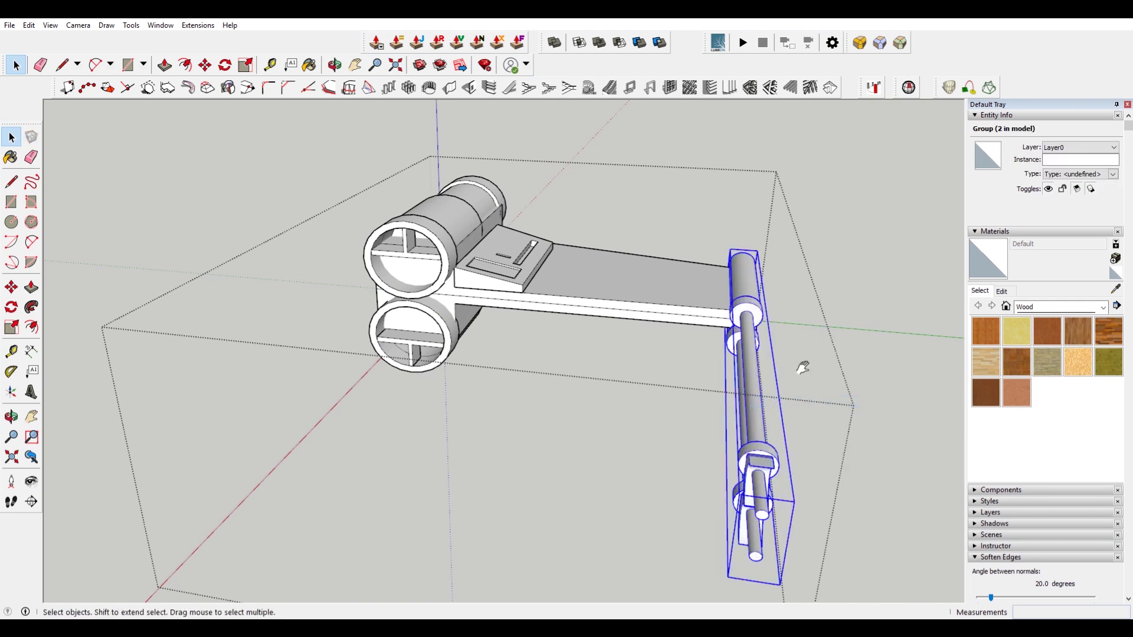
- Check the paired cannon group for solid errors with Solid Inspector²
middle_click_drag(806, 368, 682, 349)
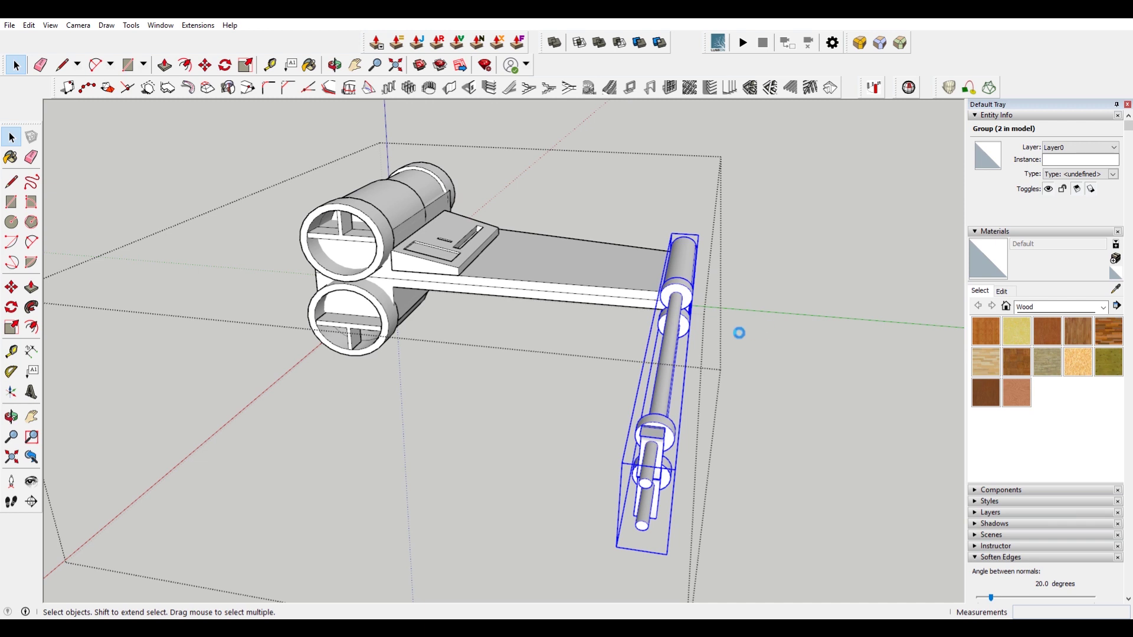
left_click(911, 93)
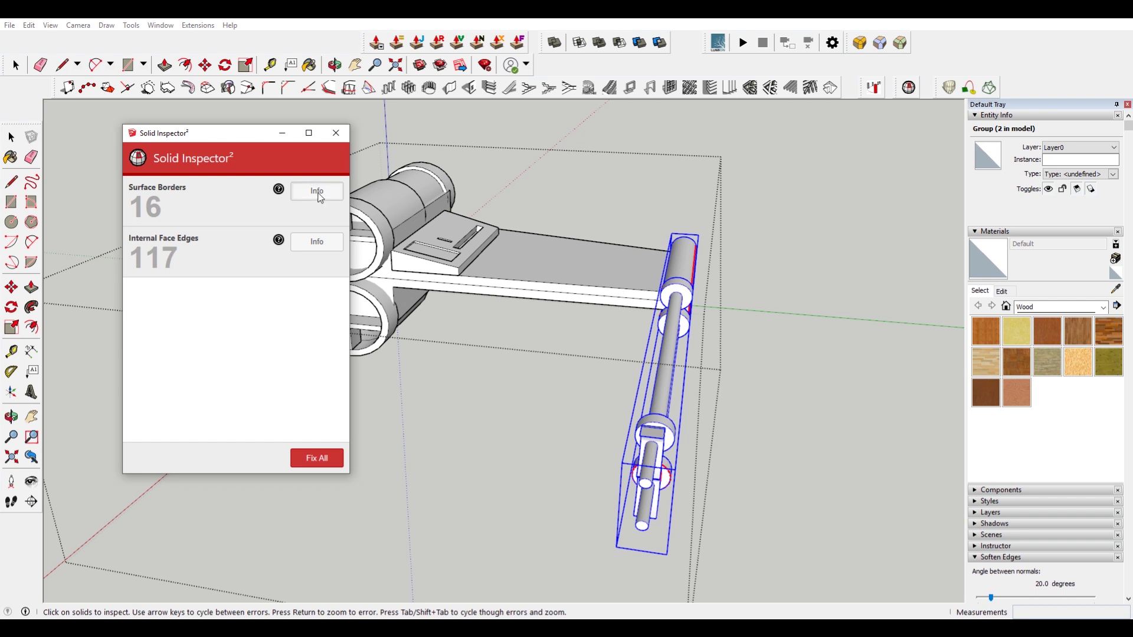
left_click(336, 133)
- Open the cannon group for editing and bring the flat faces bridging the two barrels into view from behind
double_click(683, 279)
middle_click_drag(601, 300, 434, 294)
scroll(317, 288, "up", 6)
middle_click_drag(433, 293, 295, 217)
scroll(481, 298, "up", 6)
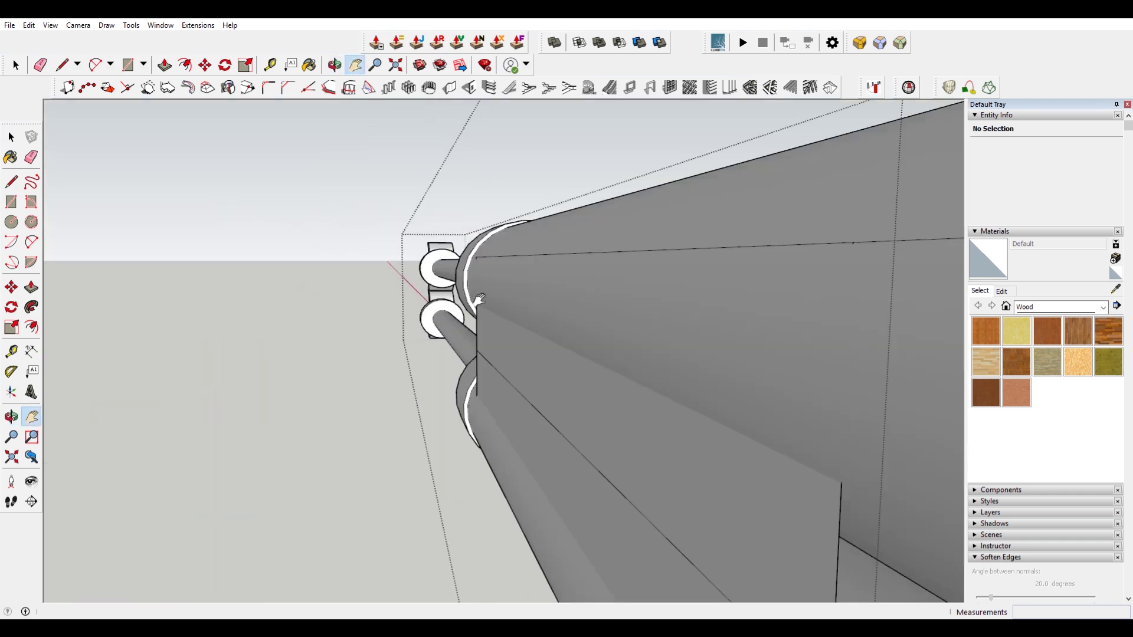
middle_click_drag(494, 293, 474, 269)
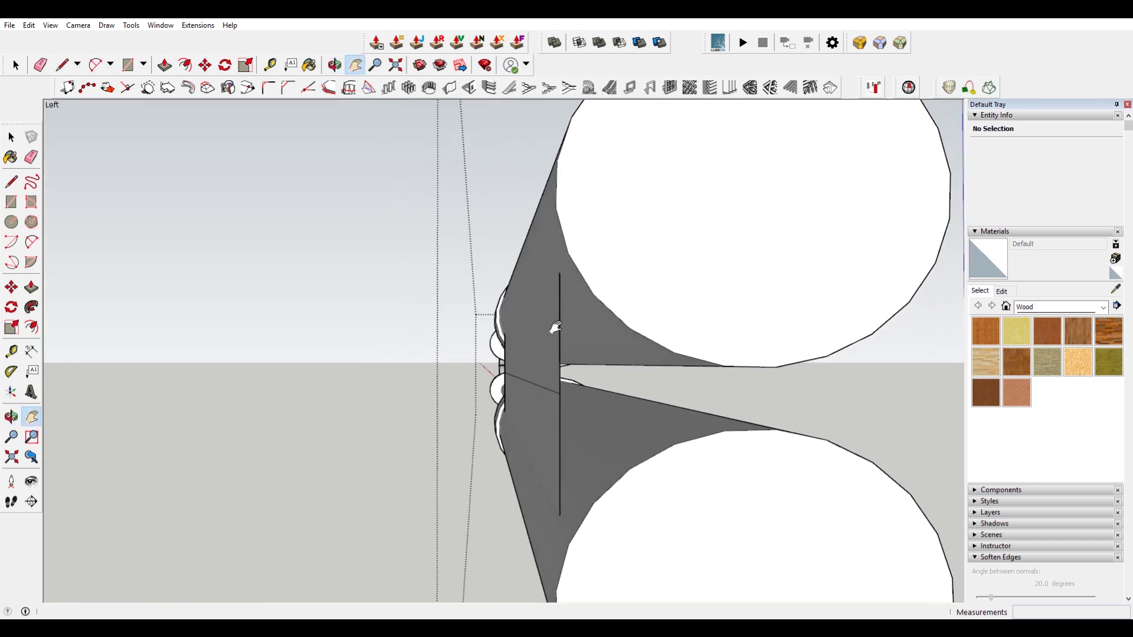
- Try to push/pull the upper and lower flat faces bridging the barrels outward by 3 1/16" each
left_click(547, 346)
key("p")
left_click(546, 345)
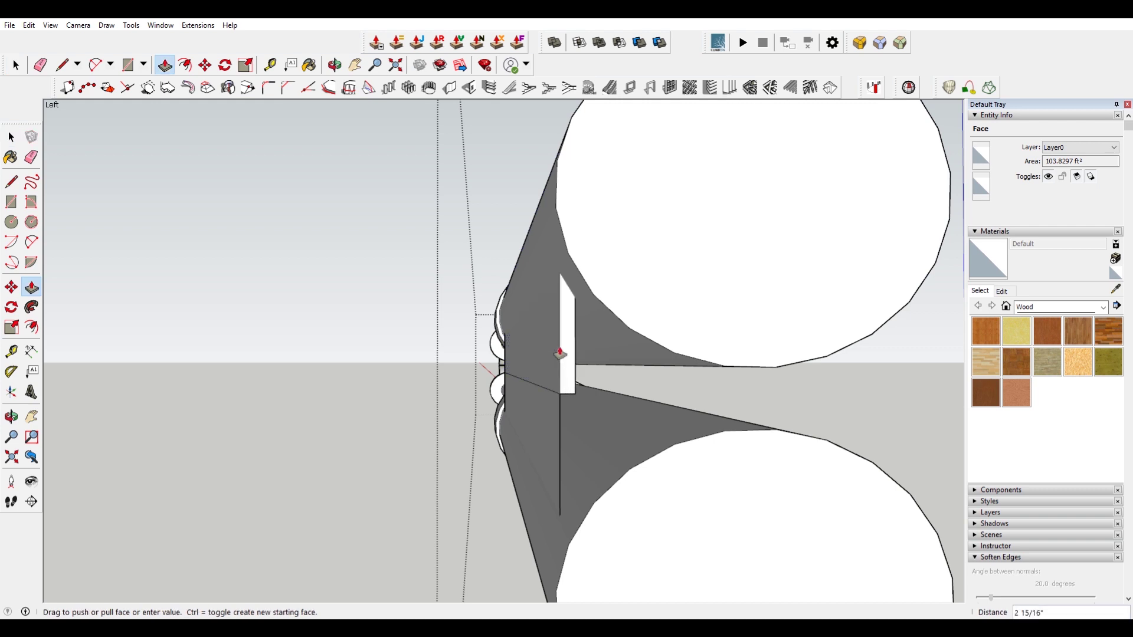
left_click(561, 354)
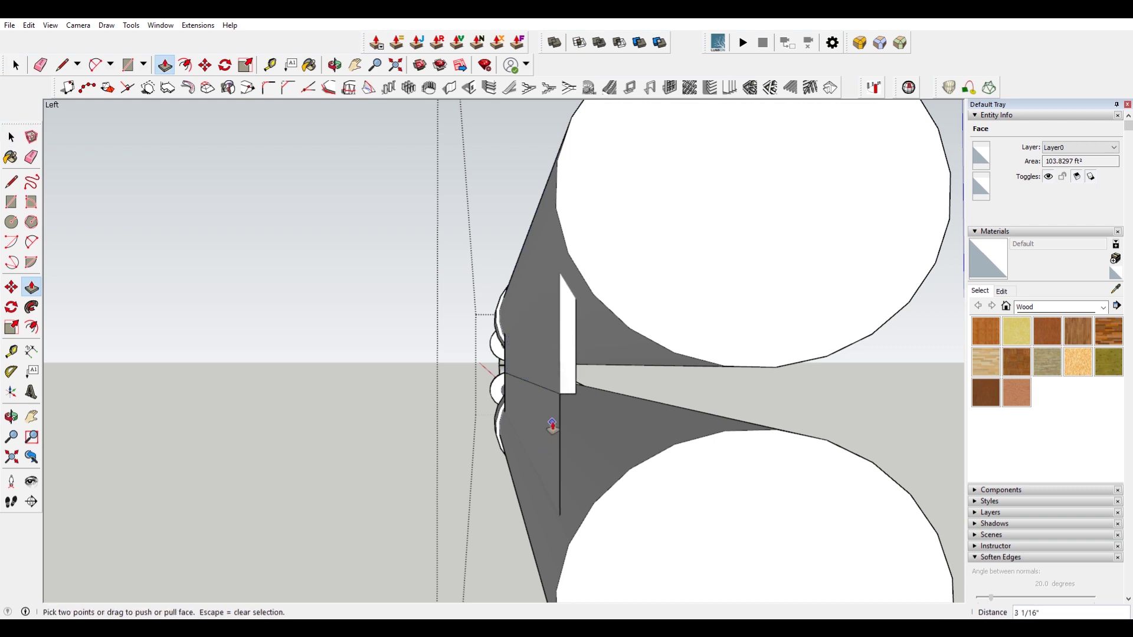
key("space")
key("p")
left_click(547, 420)
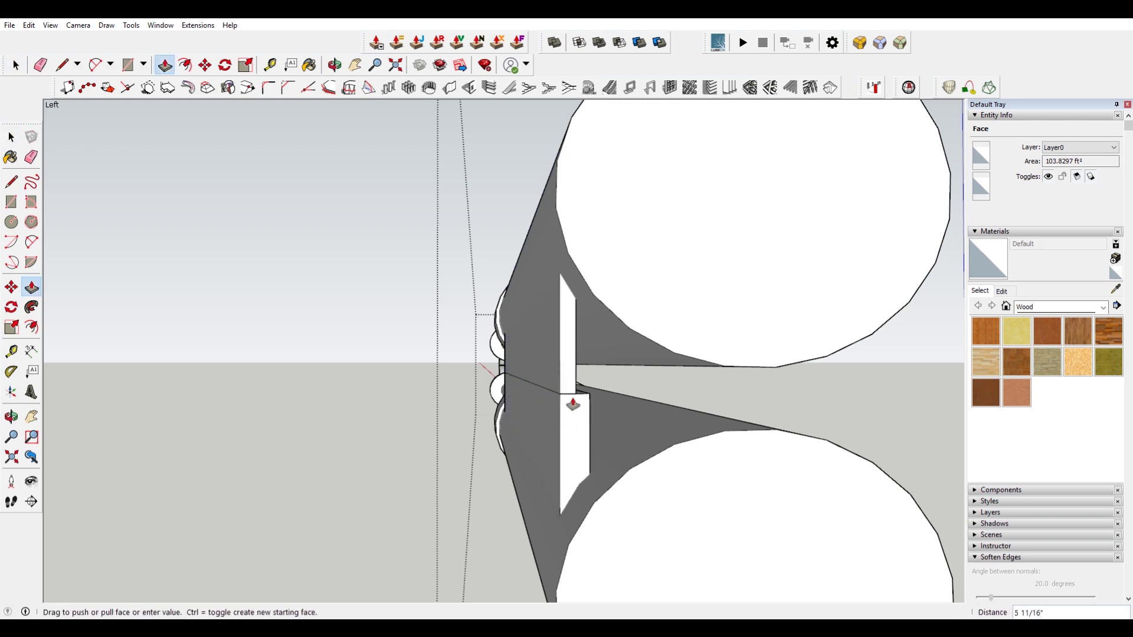
left_click(574, 398)
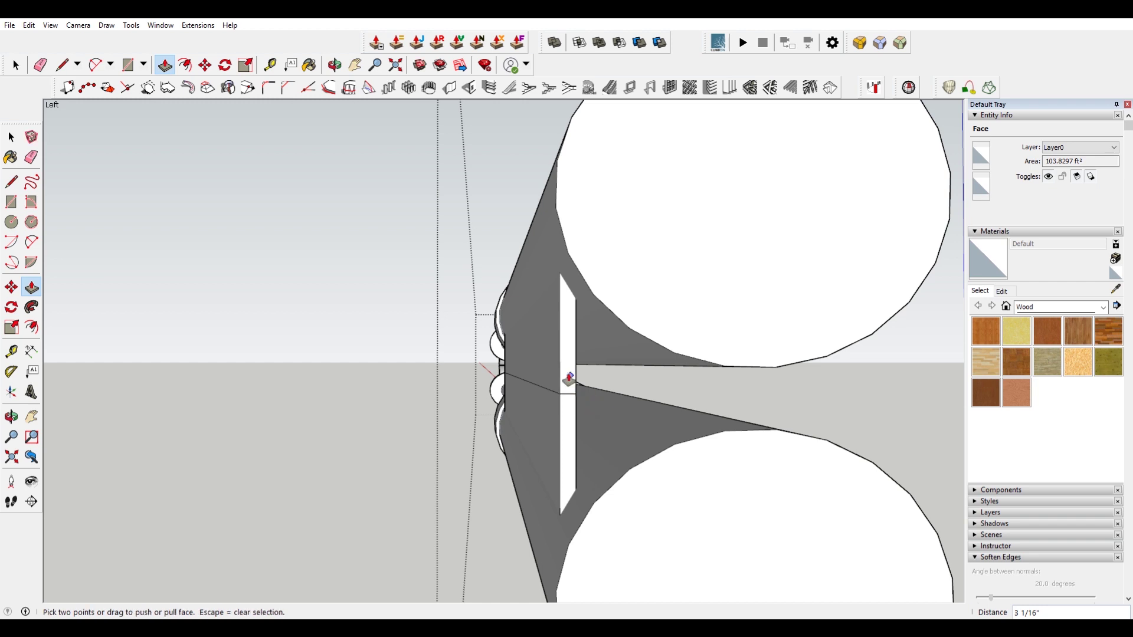
key("ctrl+z")
key("space")
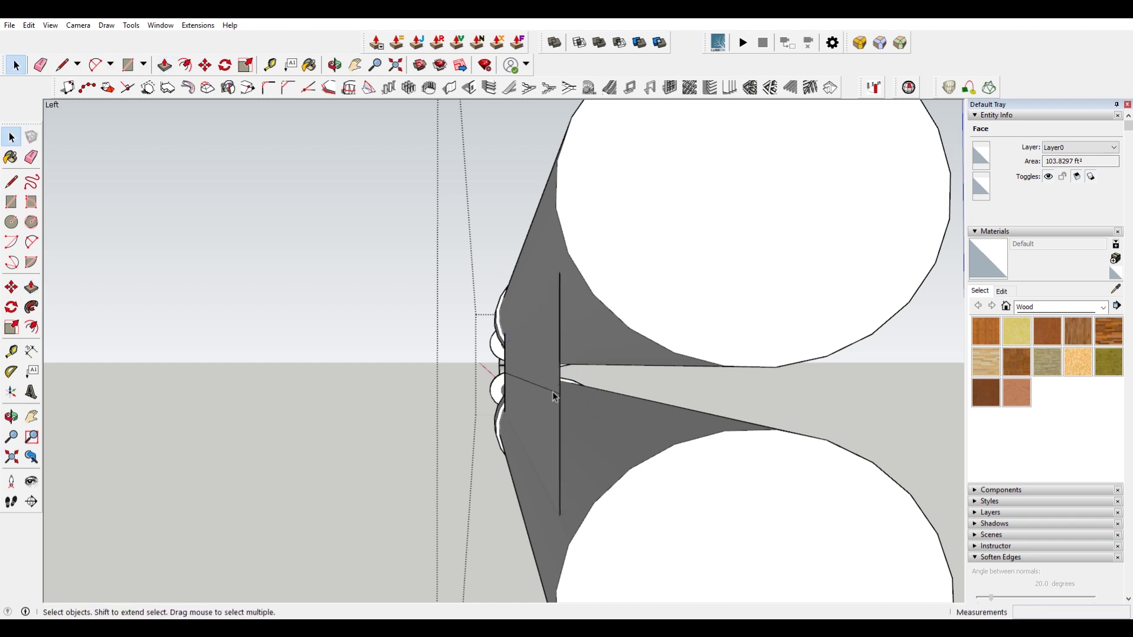
- Try deleting the flat faces bridging the barrels together with all of their loose edges
key("Delete")
left_click(555, 387)
key("Delete")
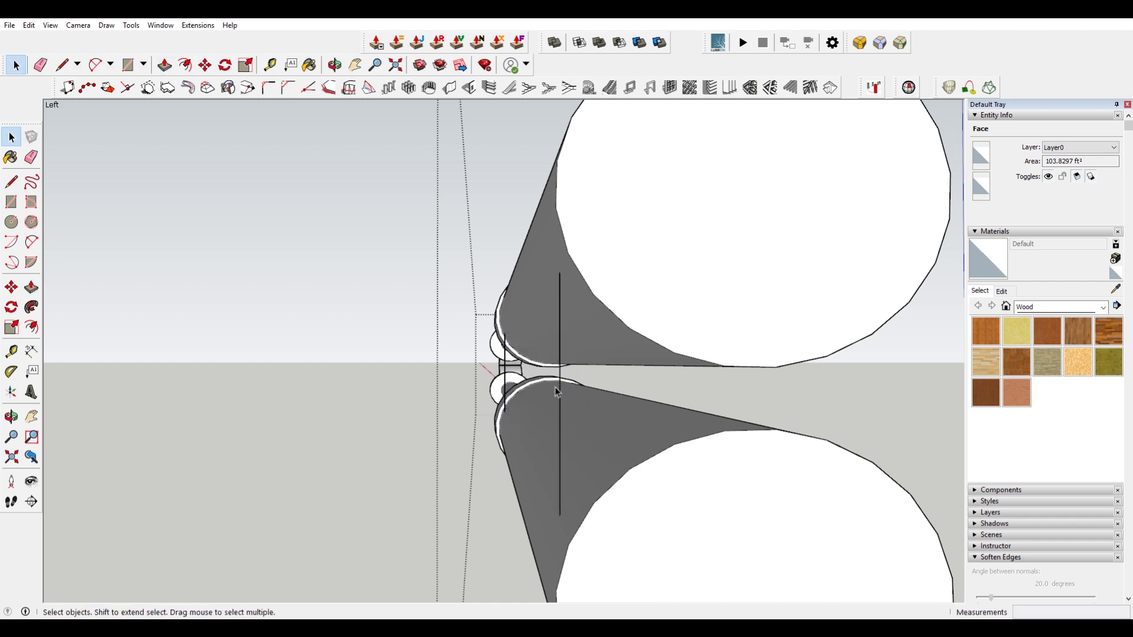
left_click(558, 385)
key("Delete")
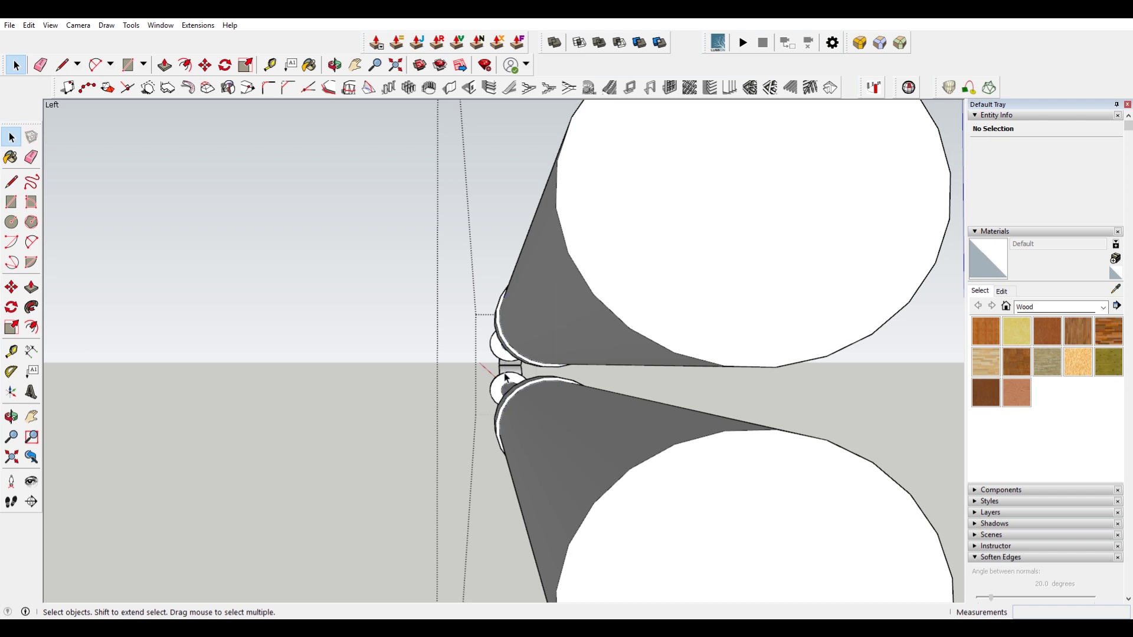
key("ctrl+z")
- Delete the two flat faces bridging the barrels and the vertical and diagonal edges left at their rear
left_click(531, 373)
scroll(597, 391, "down", 5)
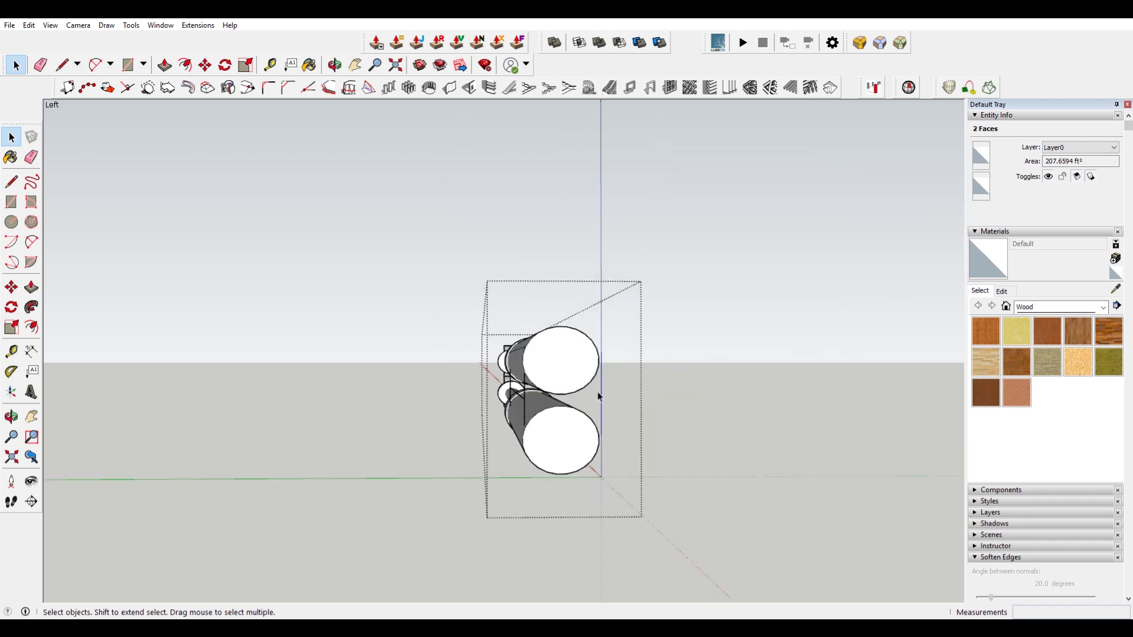
left_click(597, 391)
scroll(732, 319, "up", 5)
scroll(535, 390, "down", 3)
scroll(537, 396, "up", 8)
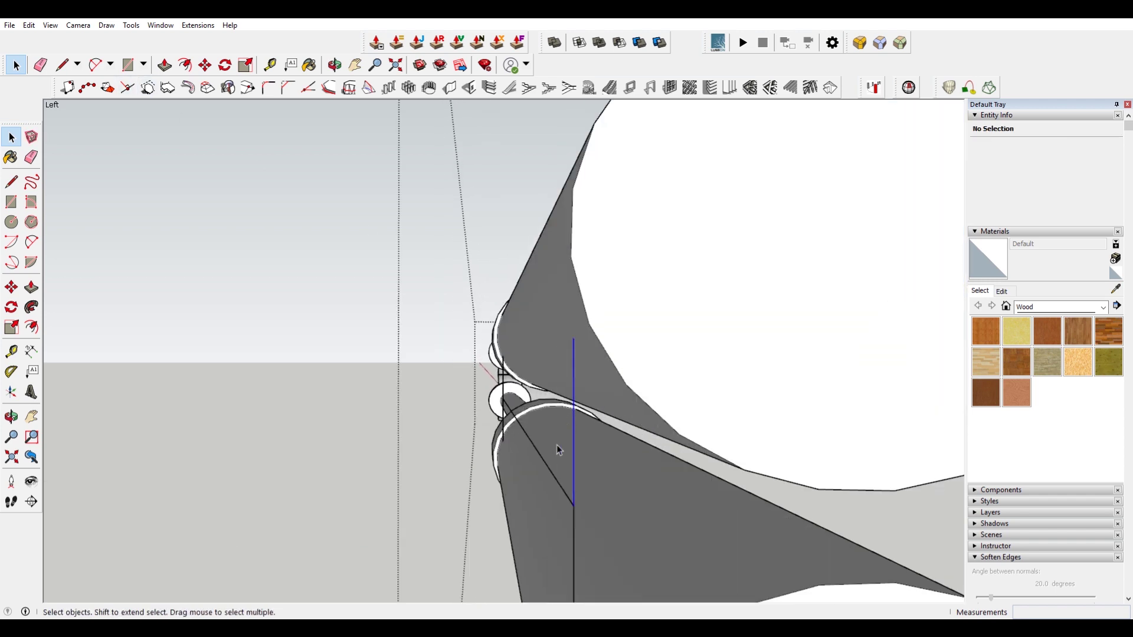
left_click(565, 498)
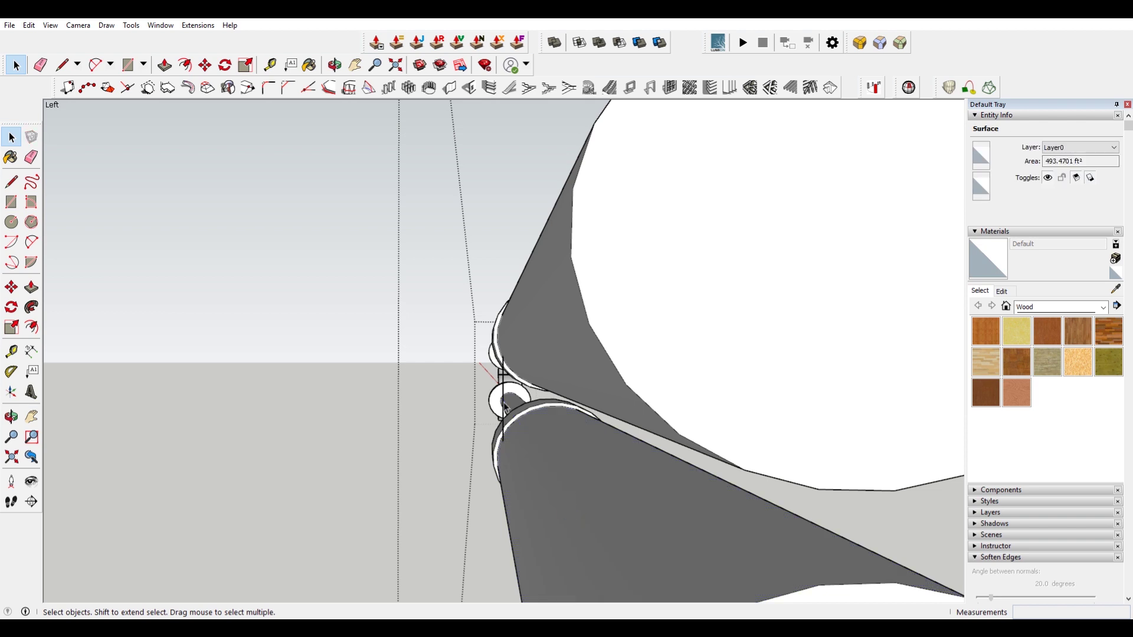
- Cut the upper barrel's rear end cap and delete the horizontal internal face inside the barrel
scroll(505, 404, "down", 5)
middle_click_drag(505, 404, 466, 371)
scroll(461, 367, "up", 3)
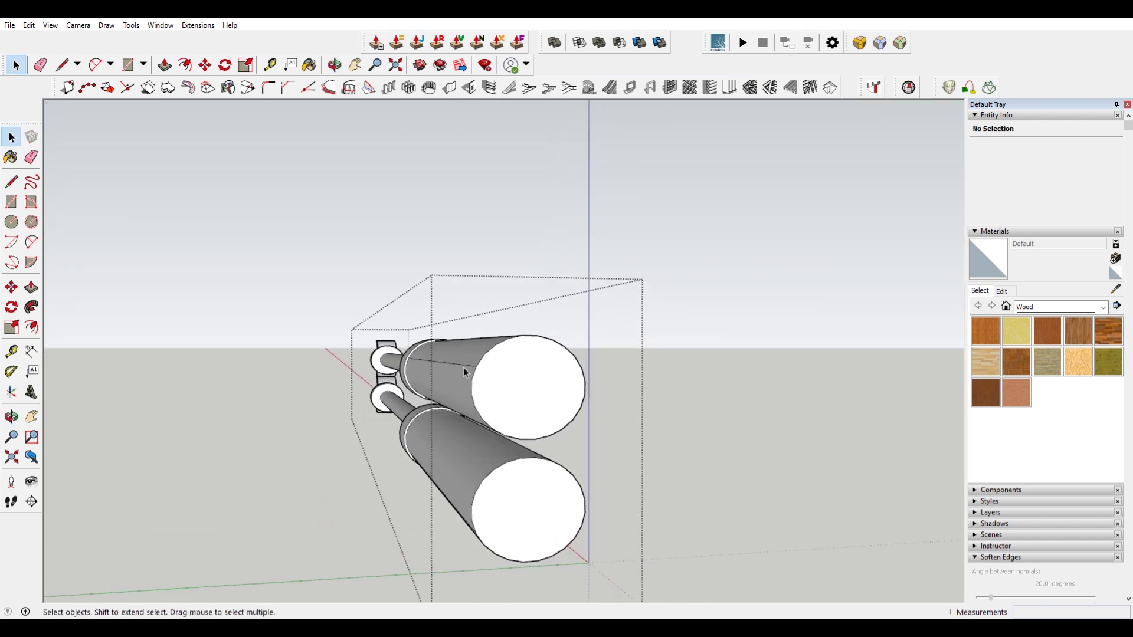
middle_click_drag(602, 364, 541, 371)
scroll(475, 375, "up", 2)
left_click(487, 374)
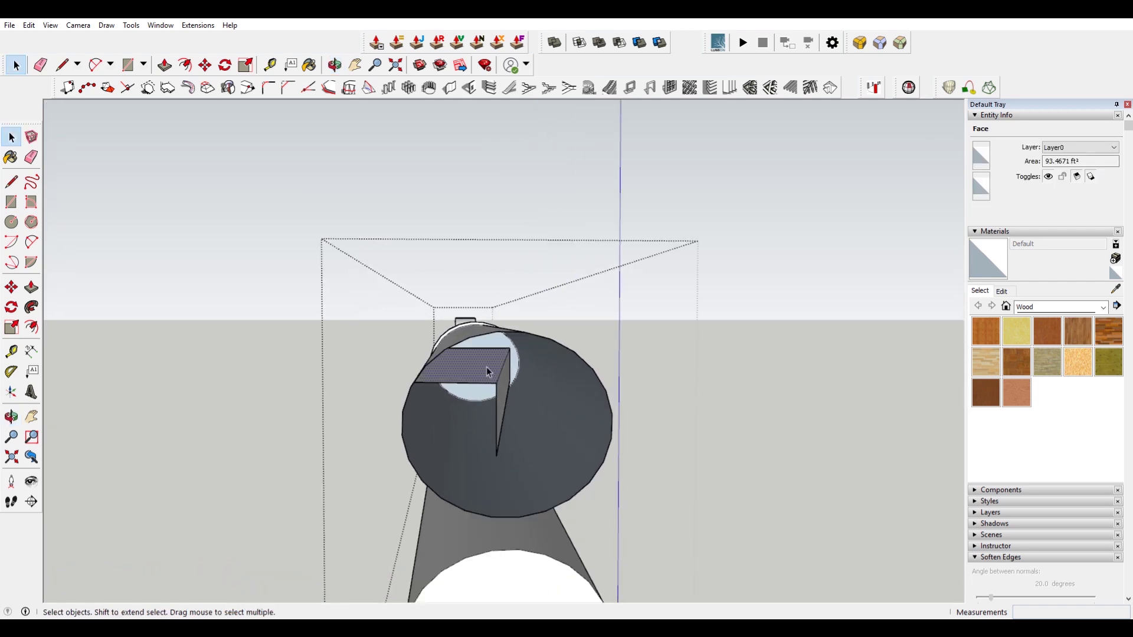
key("Delete")
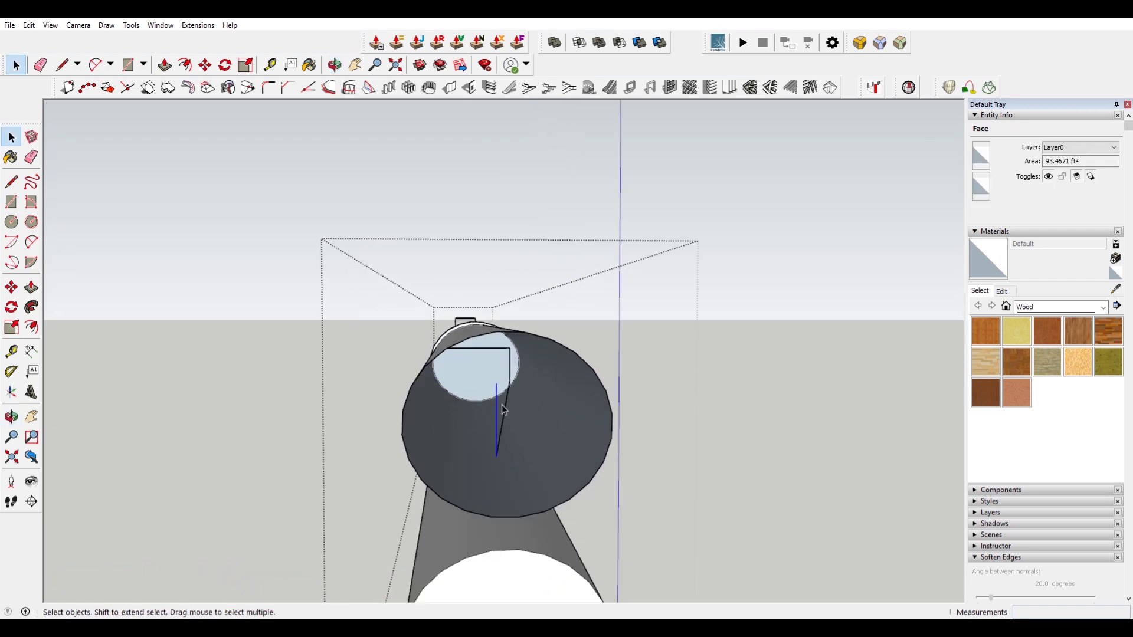
- Delete the remaining stray geometry inside the upper barrel and paste its end cap back in place
left_click(508, 354)
middle_click_drag(527, 376, 413, 319)
key("Delete")
scroll(470, 347, "up", 3)
scroll(468, 343, "up", 3)
scroll(483, 359, "down", 4)
left_click(29, 25)
left_click(86, 108)
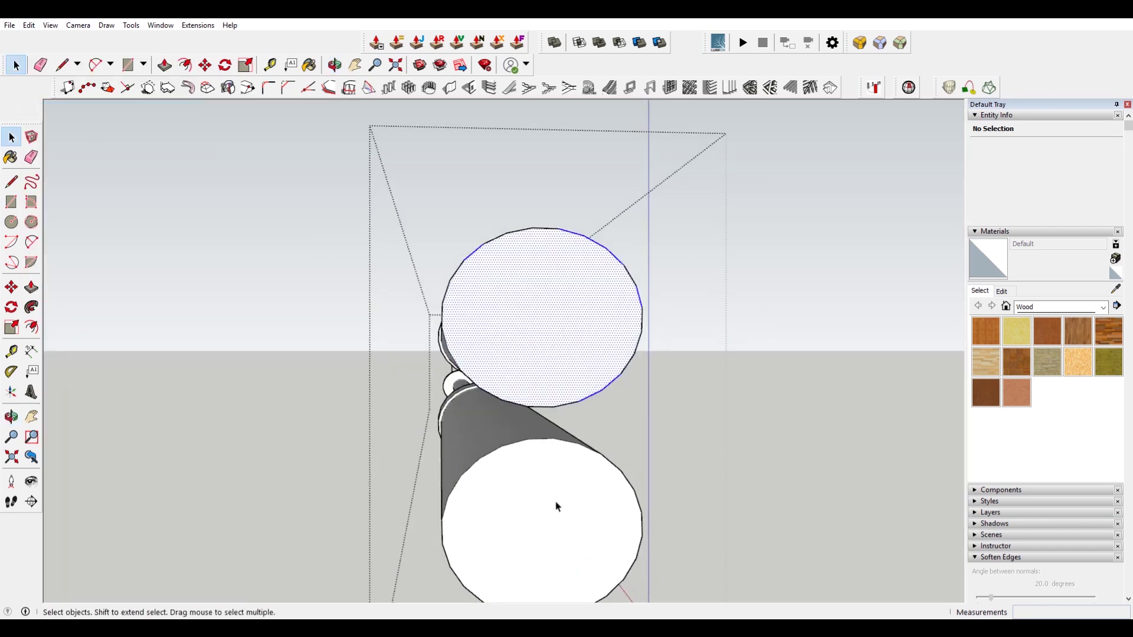
- Cut the lower barrel's rear end cap and delete the internal faces and the loose edge nearest the opening
middle_click_drag(564, 488, 516, 475)
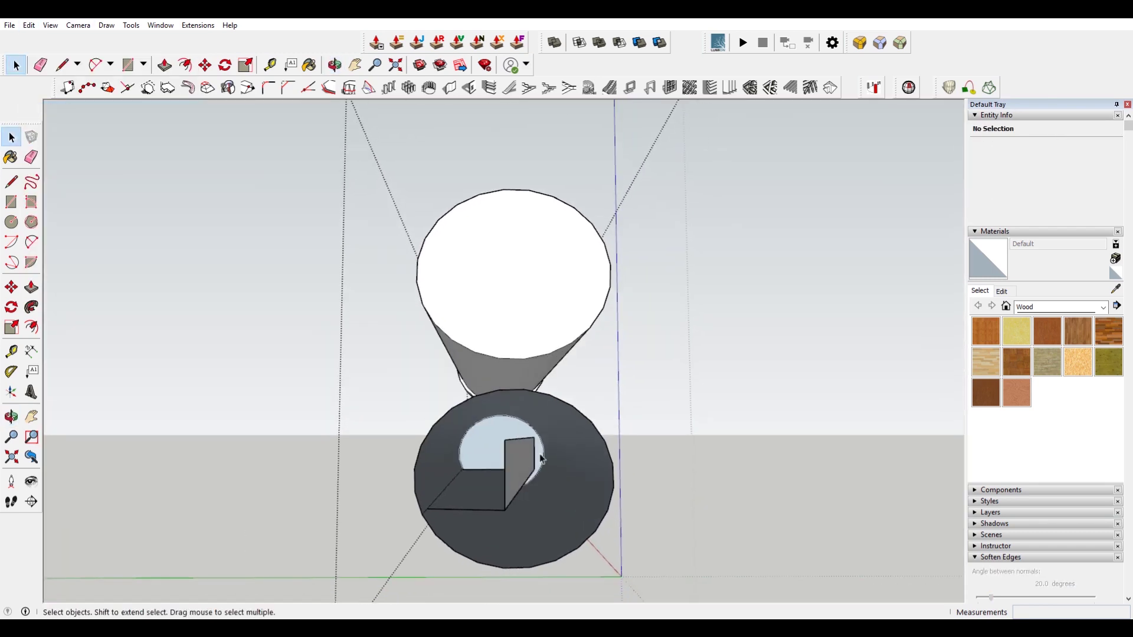
scroll(515, 476, "up", 3)
key("Delete")
left_click(510, 519)
key("Delete")
left_click(499, 512)
left_click(486, 475)
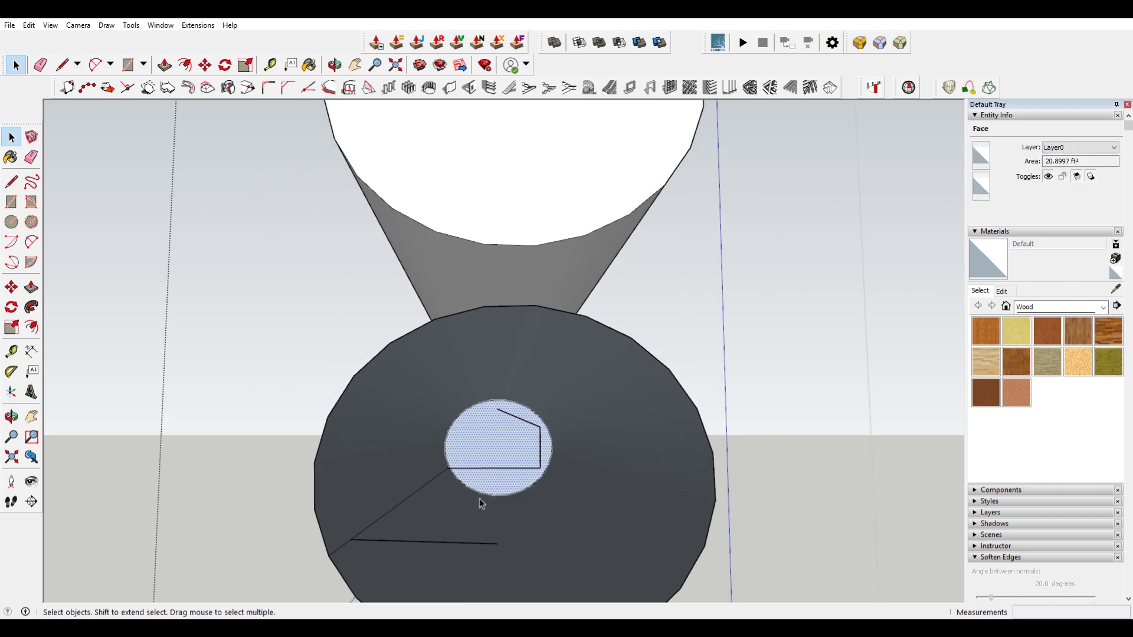
left_click(467, 543)
key("Delete")
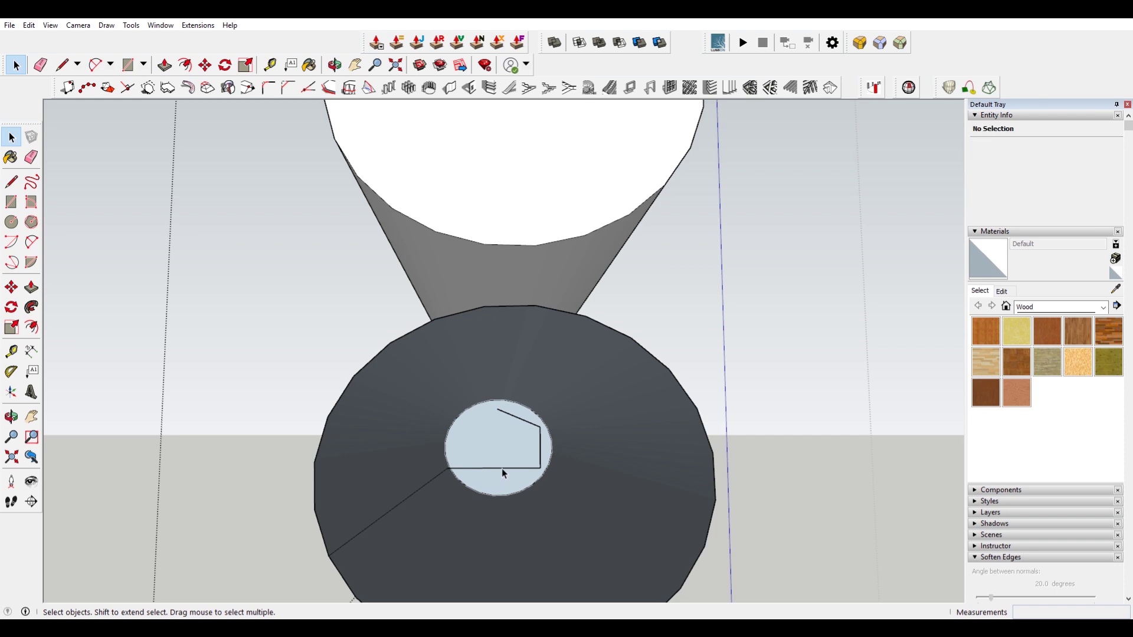
- Delete the remaining loose edges inside the lower barrel and paste its end cap back in place
middle_click_drag(444, 473, 535, 461)
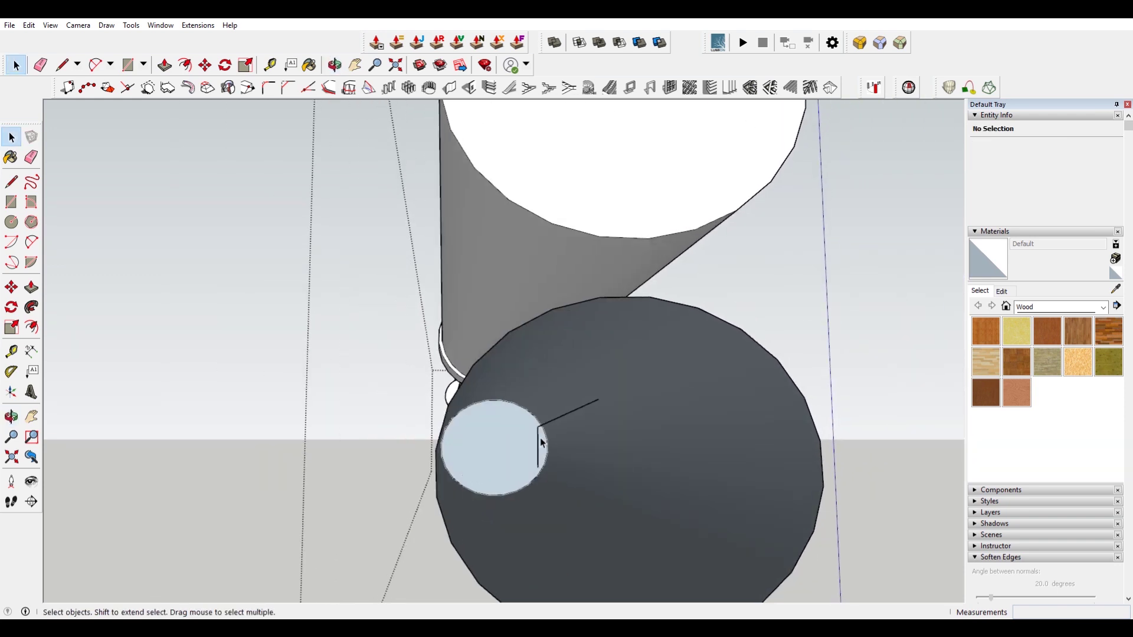
left_click(540, 443)
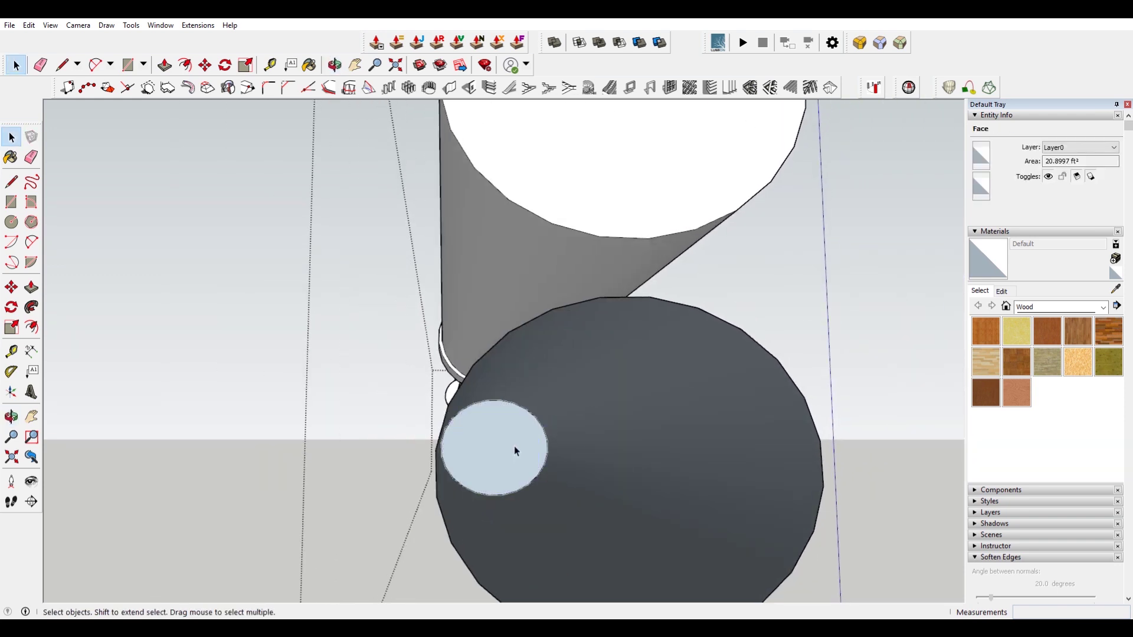
key("Delete")
middle_click_drag(514, 445, 433, 407)
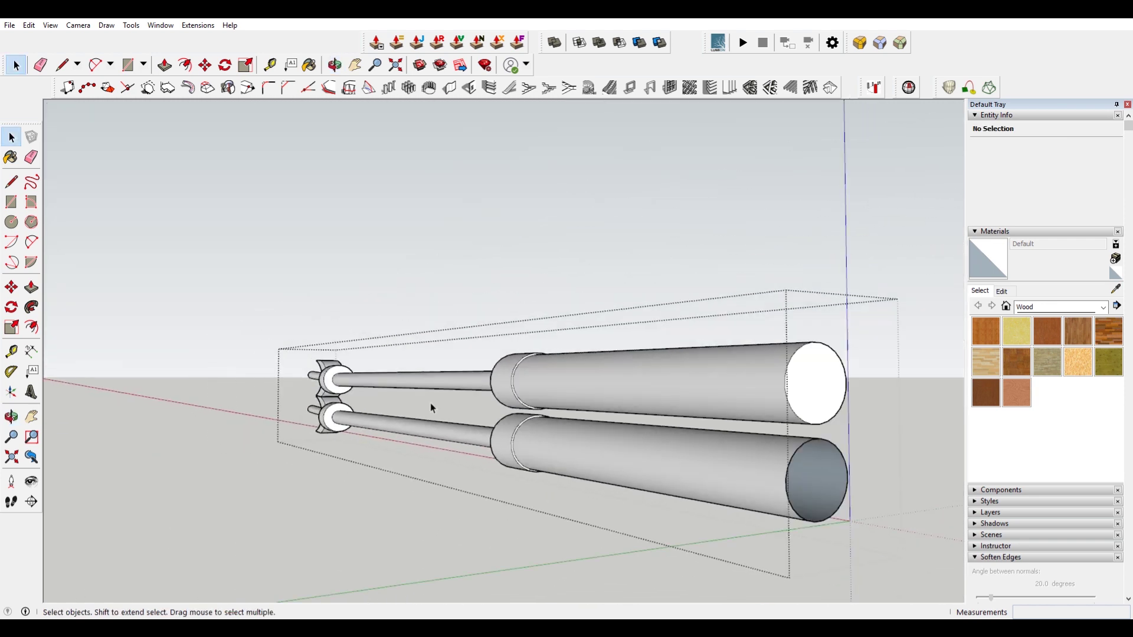
left_click(29, 26)
left_click(114, 107)
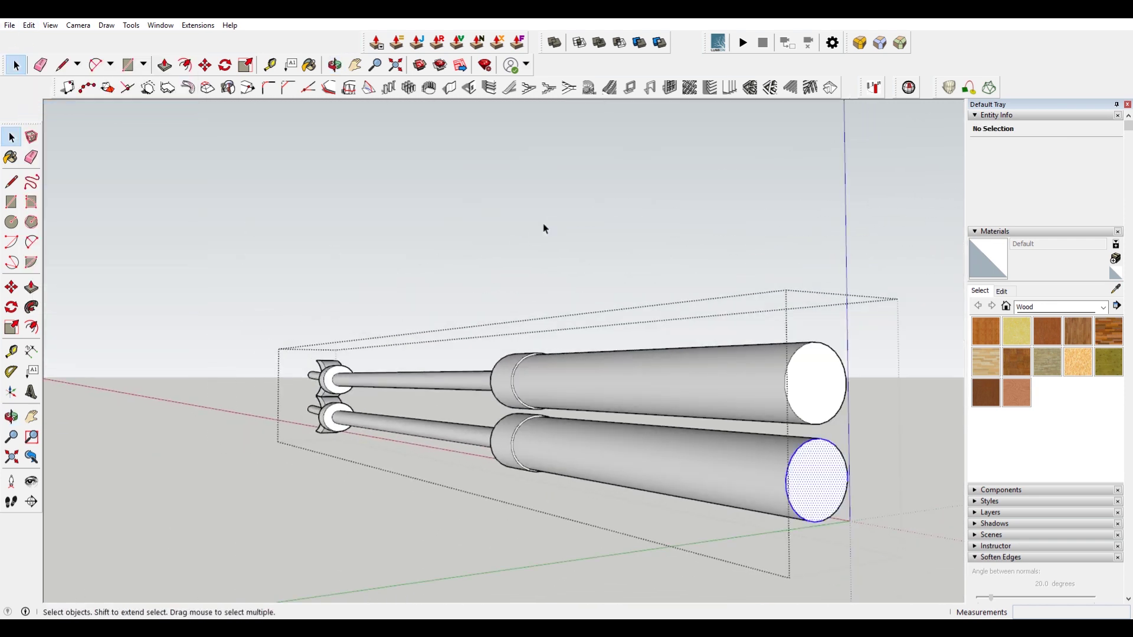
- Close and reopen the cannon group, and select all connected geometry of the upper cannon
middle_click_drag(549, 219, 526, 258)
scroll(667, 303, "down", 5)
scroll(655, 294, "up", 5)
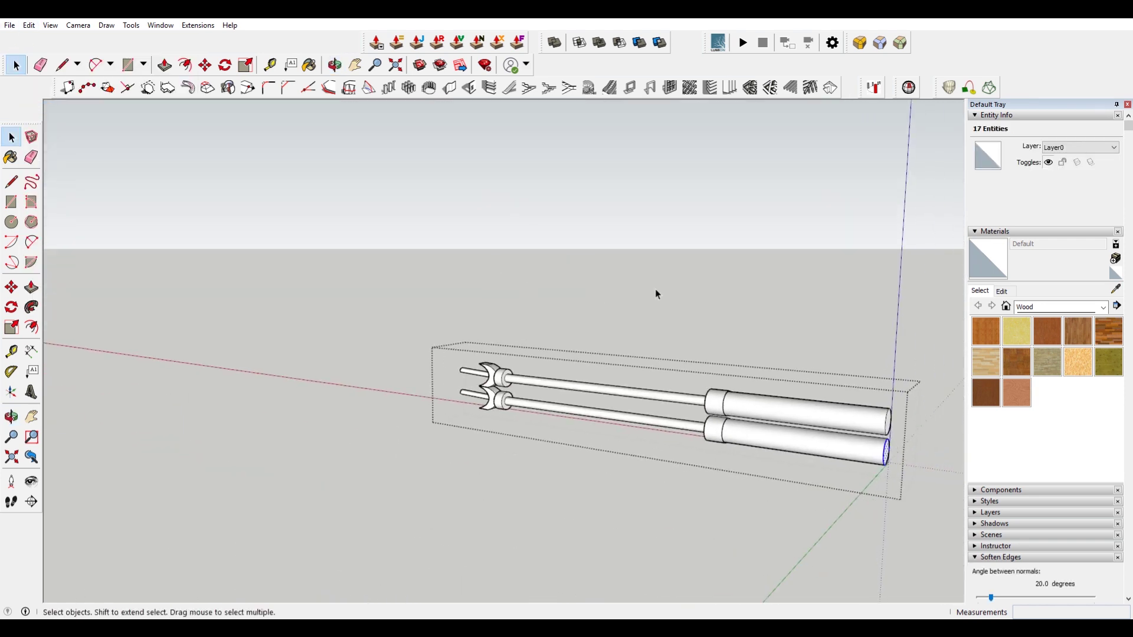
left_click(777, 402)
scroll(774, 411, "up", 2)
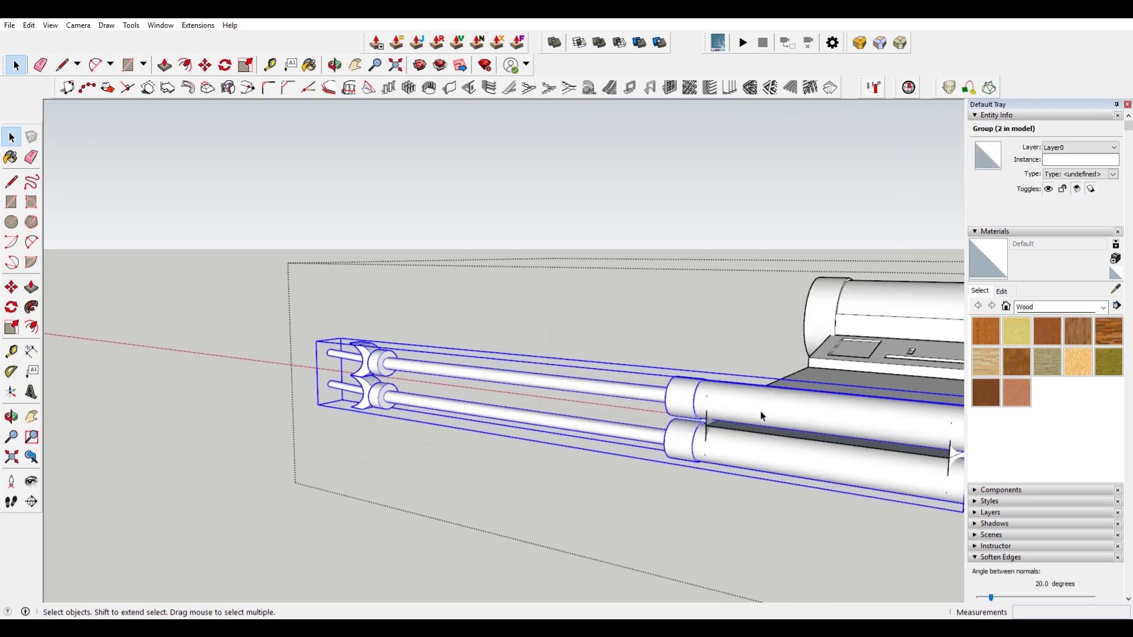
scroll(762, 417, "up", 2)
double_click(748, 411)
triple_click(749, 411)
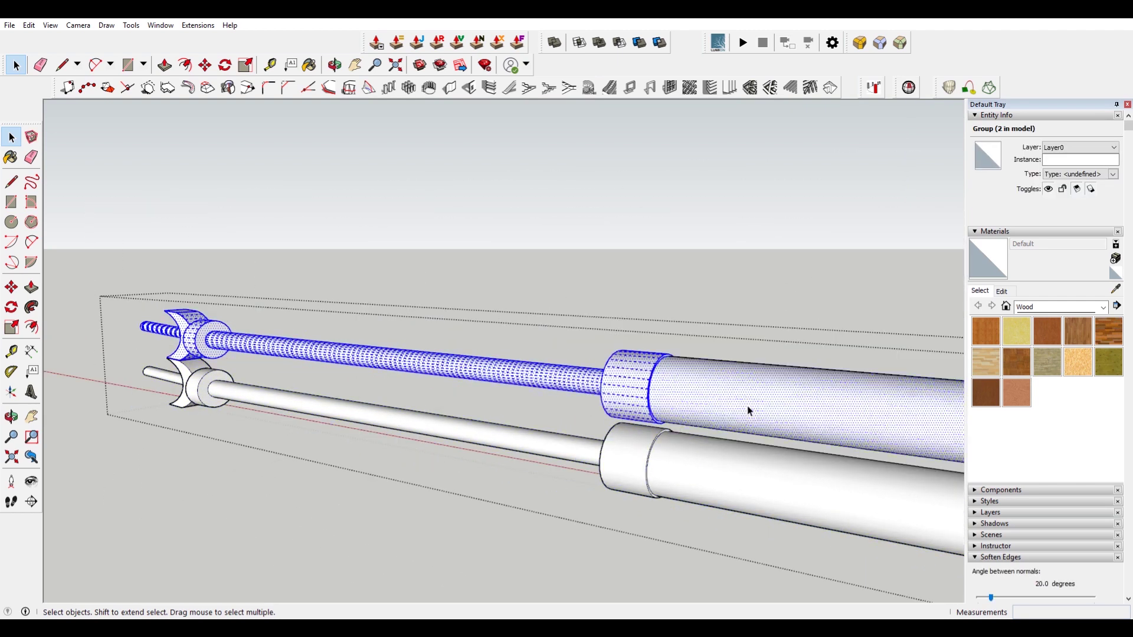
double_click(749, 411)
triple_click(749, 411)
scroll(749, 411, "down", 3)
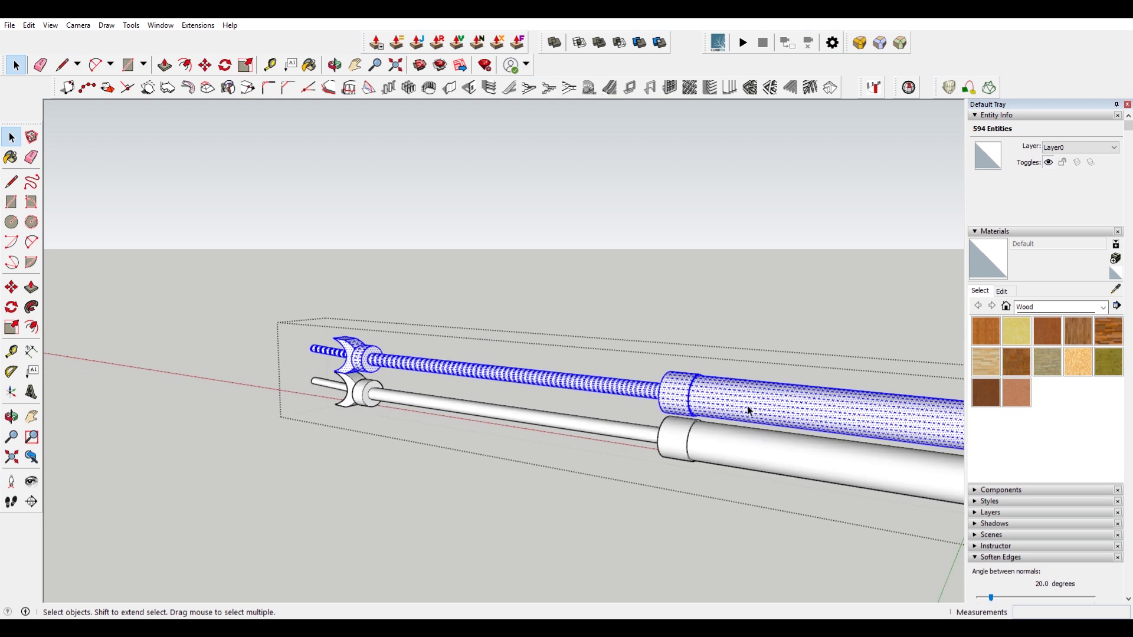
scroll(755, 414, "down", 3)
- Group the connected geometry of the lower cannon barrel
triple_click(575, 425)
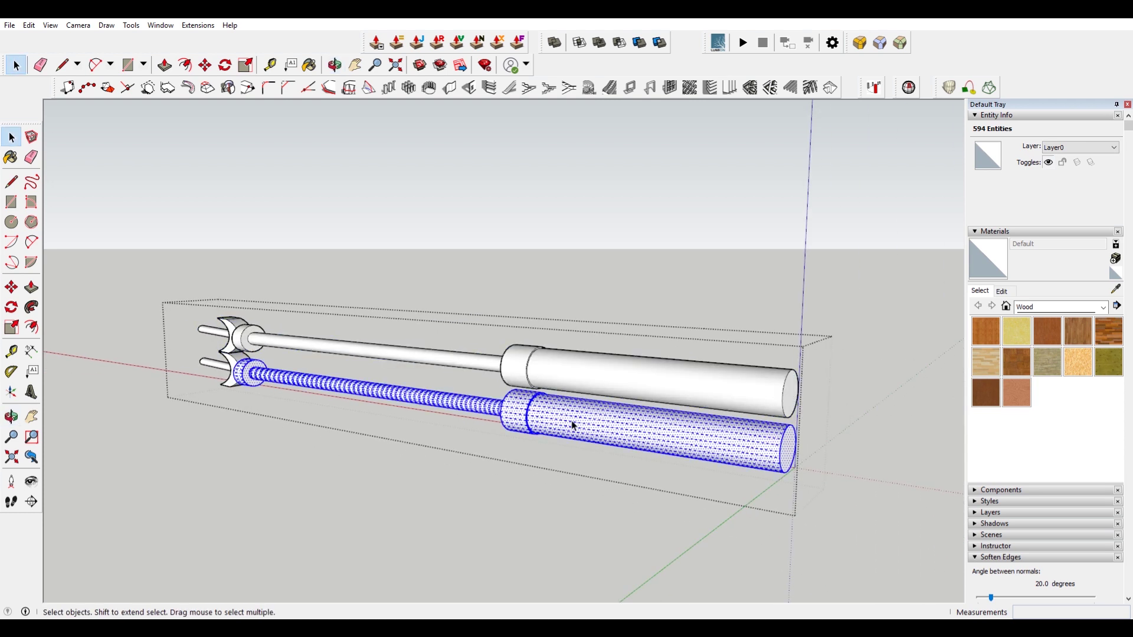
right_click(572, 422)
left_click(629, 308)
- Group the connected geometry of the upper cannon barrel and turn that group into a component
triple_click(639, 383)
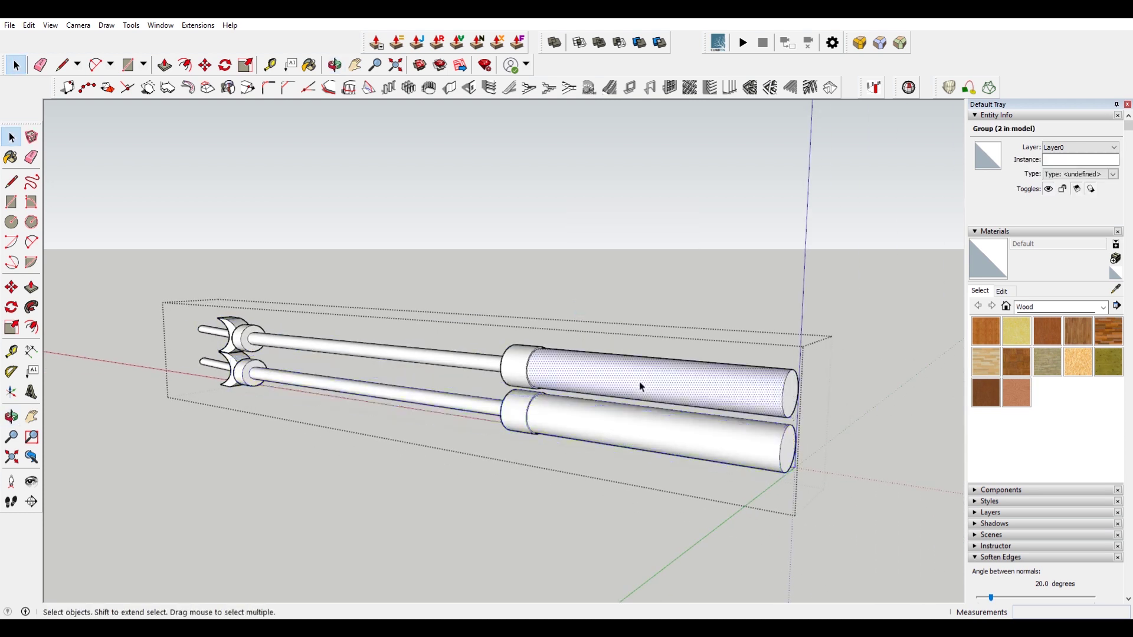
right_click(641, 387)
left_click(714, 483)
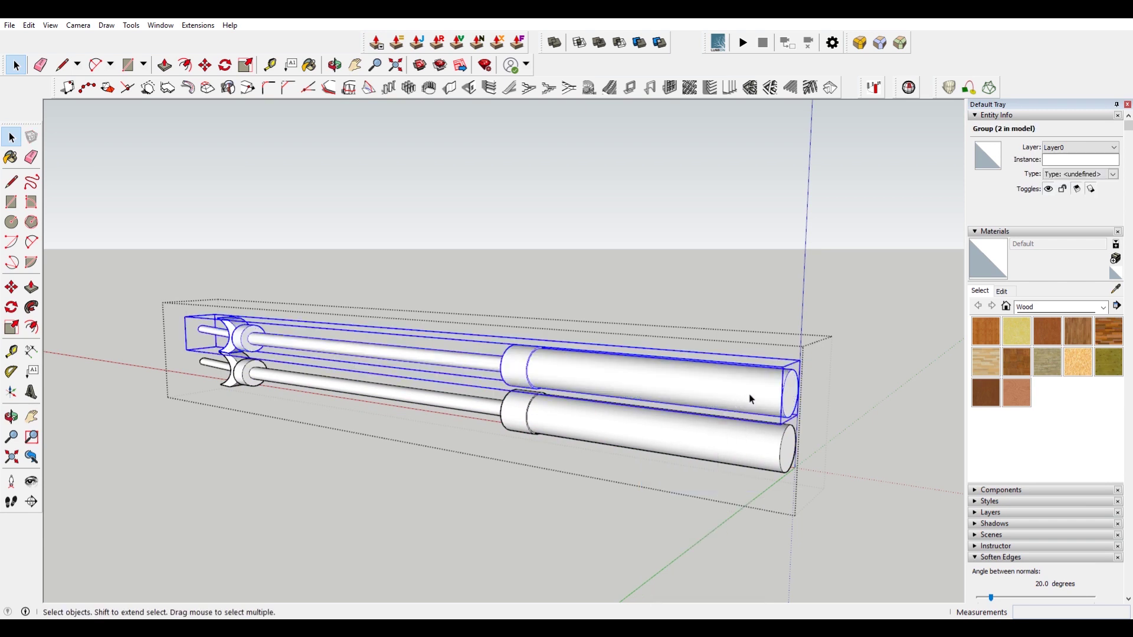
right_click(735, 394)
left_click(814, 480)
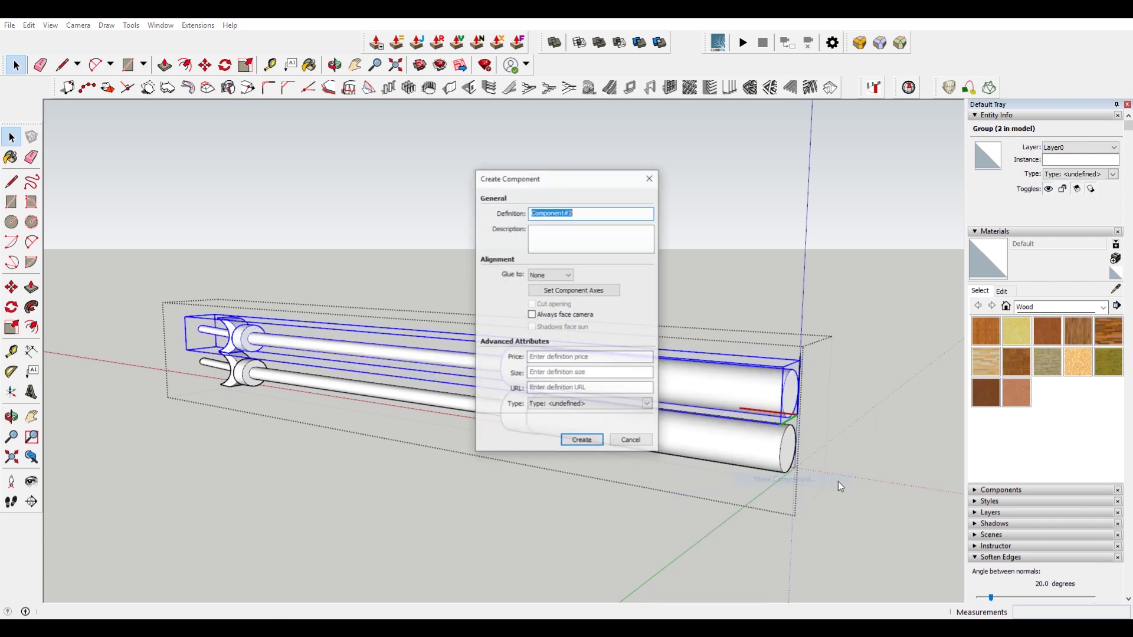
left_click(580, 442)
- Check the upper cannon component with Solid Inspector² and fix its internal face error
scroll(812, 395, "up", 3)
middle_click_drag(812, 396, 747, 389)
left_click(875, 88)
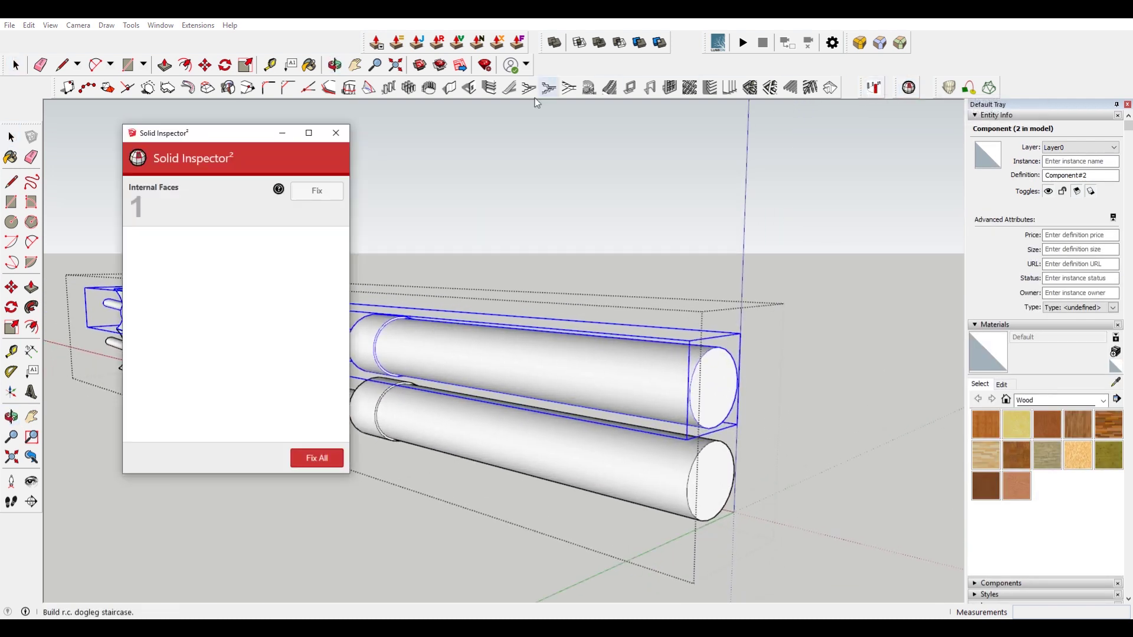
left_click(328, 193)
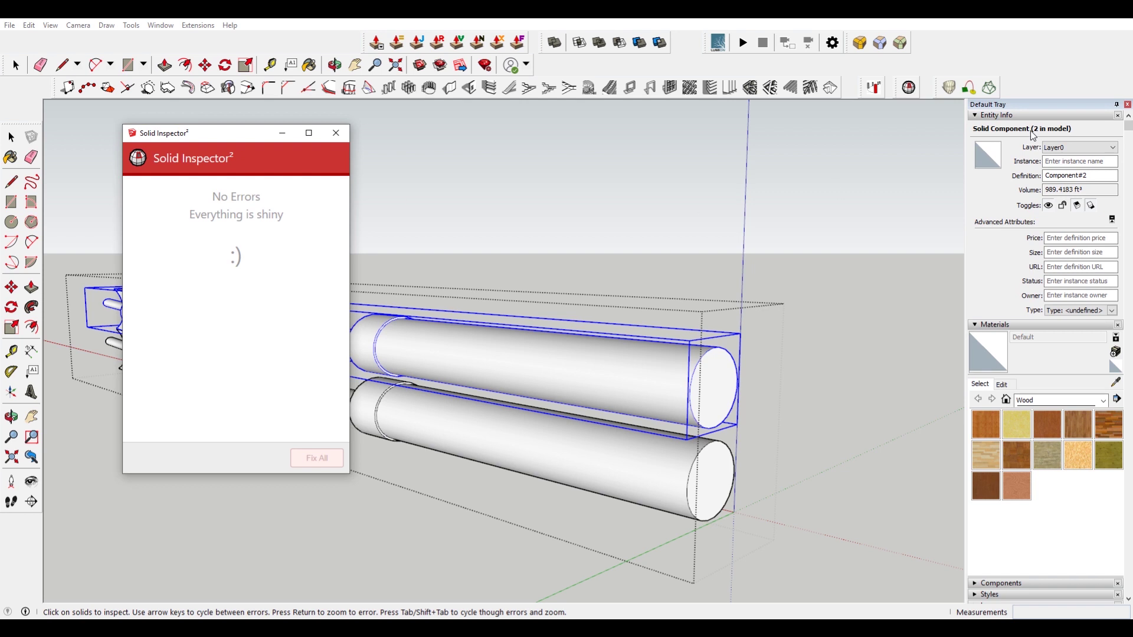
left_click(337, 137)
middle_click_drag(646, 318, 611, 332)
scroll(655, 366, "up", 3)
key("m")
scroll(711, 349, "up", 3)
left_click(640, 280)
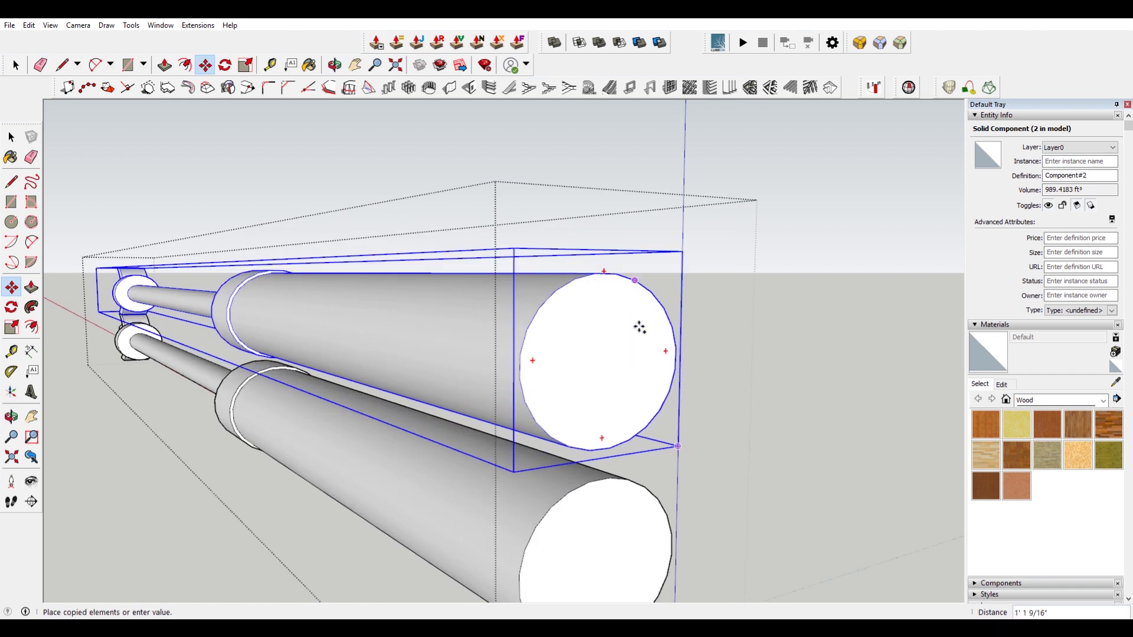
key("space")
- Draw a reference line outward from the rim of the lower cannon's end cap and delete the lower cannon group
key("l")
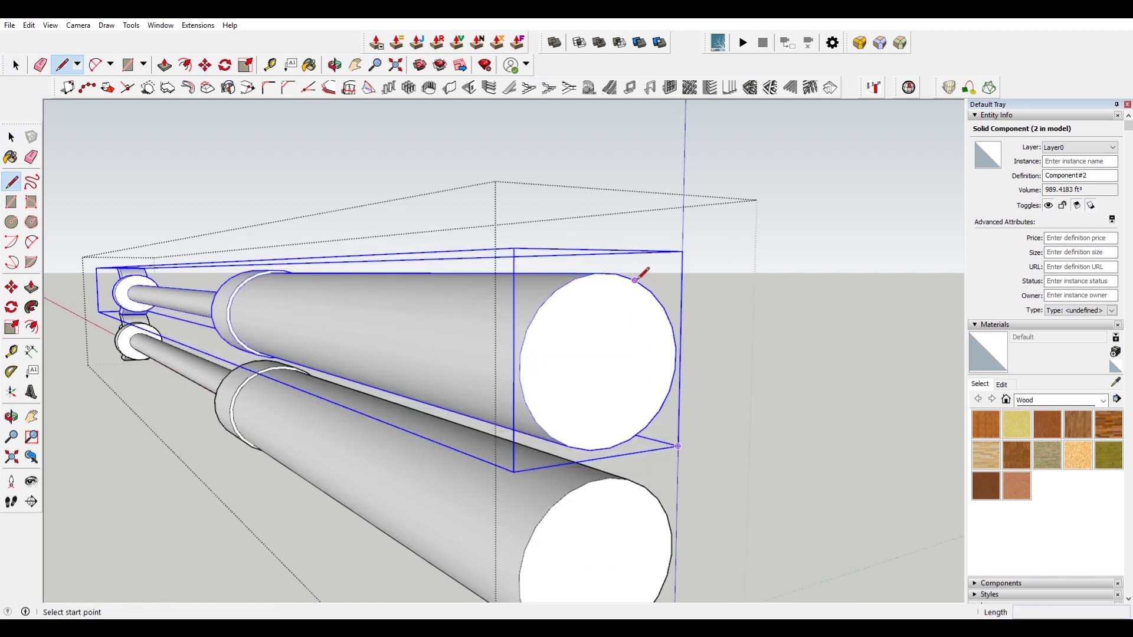
mouse_move(629, 479)
left_mouse_down()
mouse_move(760, 431)
mouse_move(764, 442)
left_mouse_up()
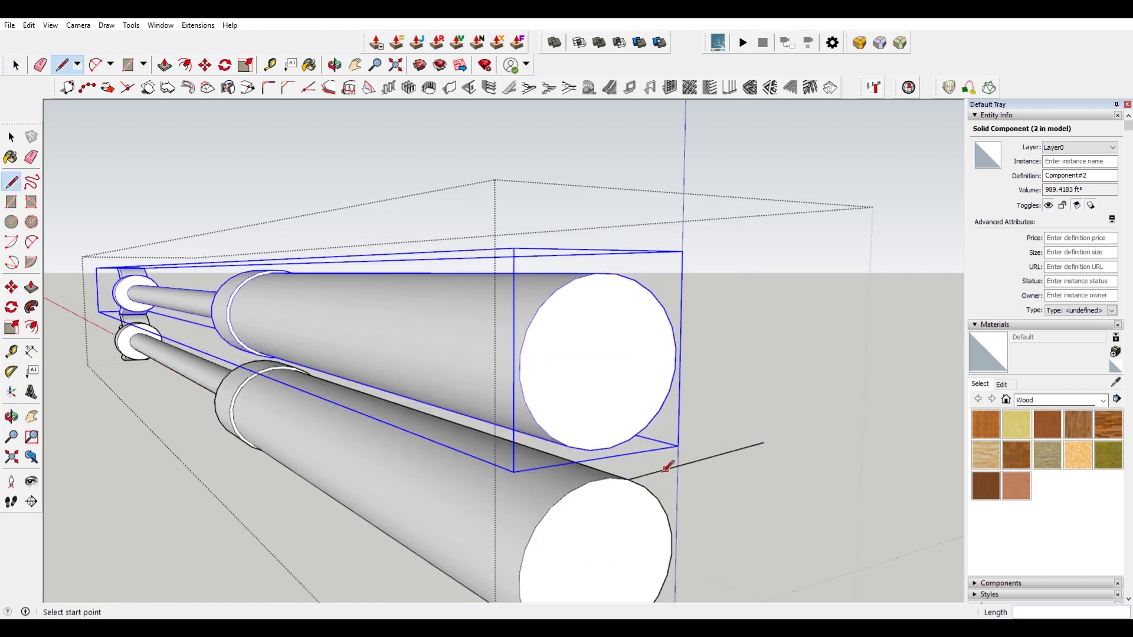
key("space")
left_click(632, 505)
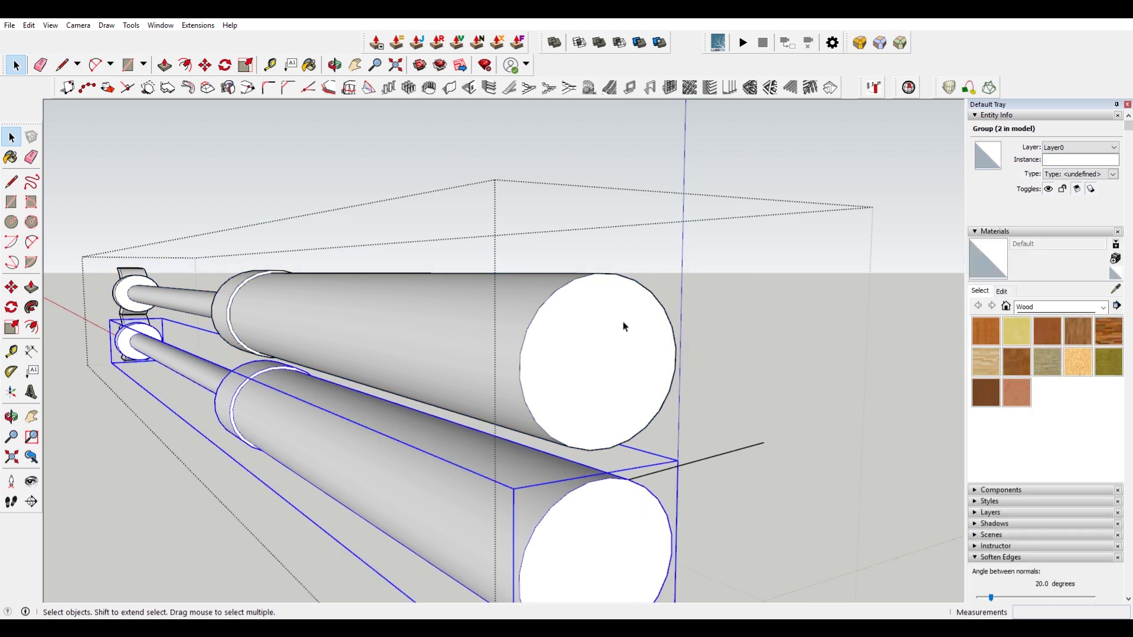
key("Delete")
- Copy the upper cannon component from its end-cap rim vertex to the inner endpoint of the reference line
left_click(628, 303)
key("m")
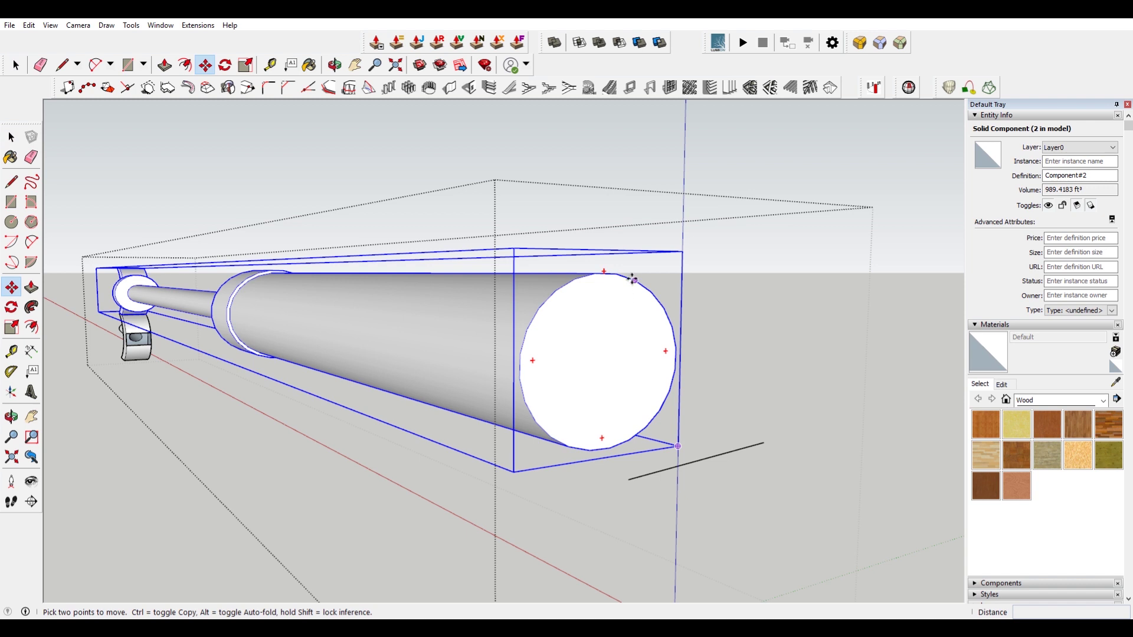
left_click(631, 279)
key("ctrl")
left_click(629, 479)
key("space")
- Delete the reference line beside the copied lower cannon
left_click(744, 448)
middle_click_drag(644, 464, 556, 412)
scroll(647, 527, "up", 3)
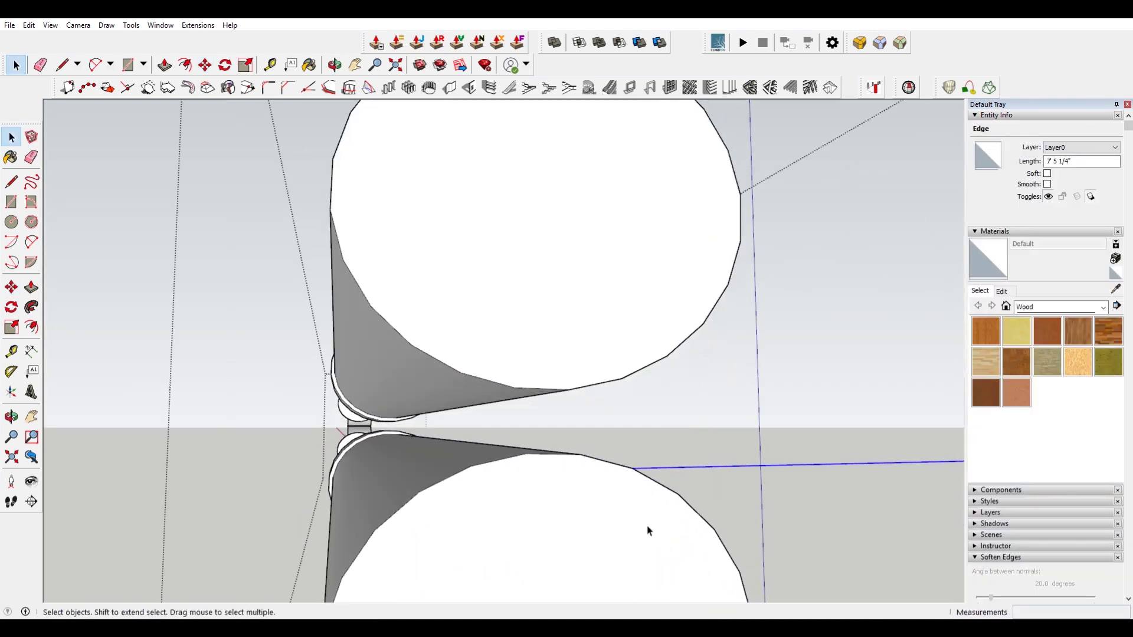
scroll(647, 531, "up", 3)
scroll(654, 508, "down", 3)
middle_click_drag(864, 485, 819, 404)
left_click(812, 387)
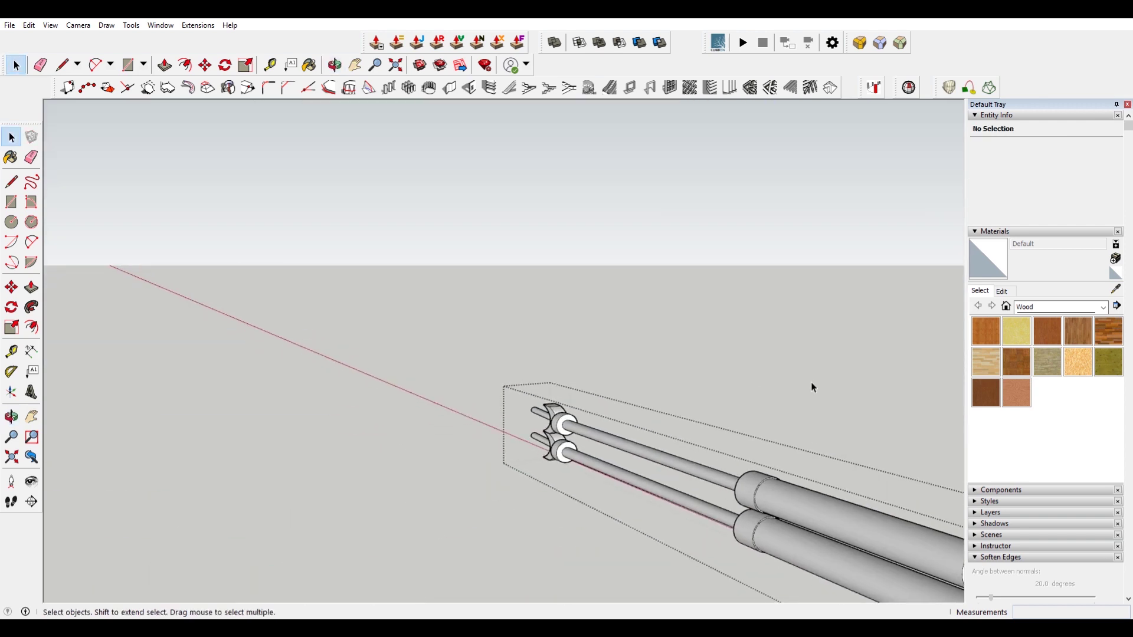
- Leave the cannon group, select all connected geometry of the wing and engines, and make it a group
scroll(675, 329, "down", 4)
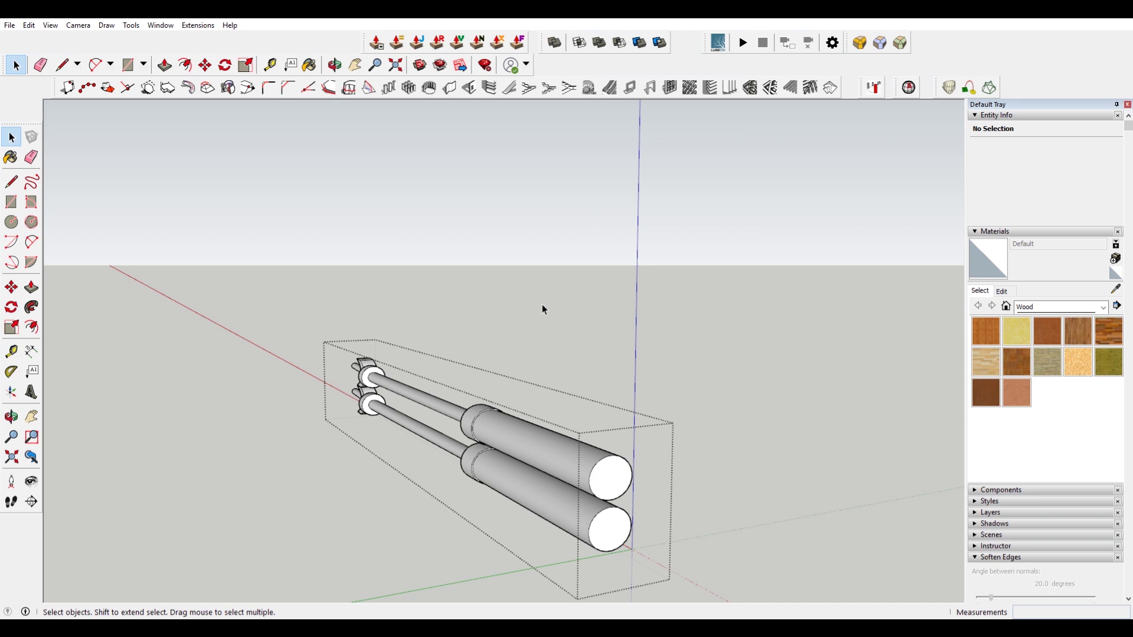
middle_click_drag(490, 321, 435, 334)
scroll(746, 447, "up", 3)
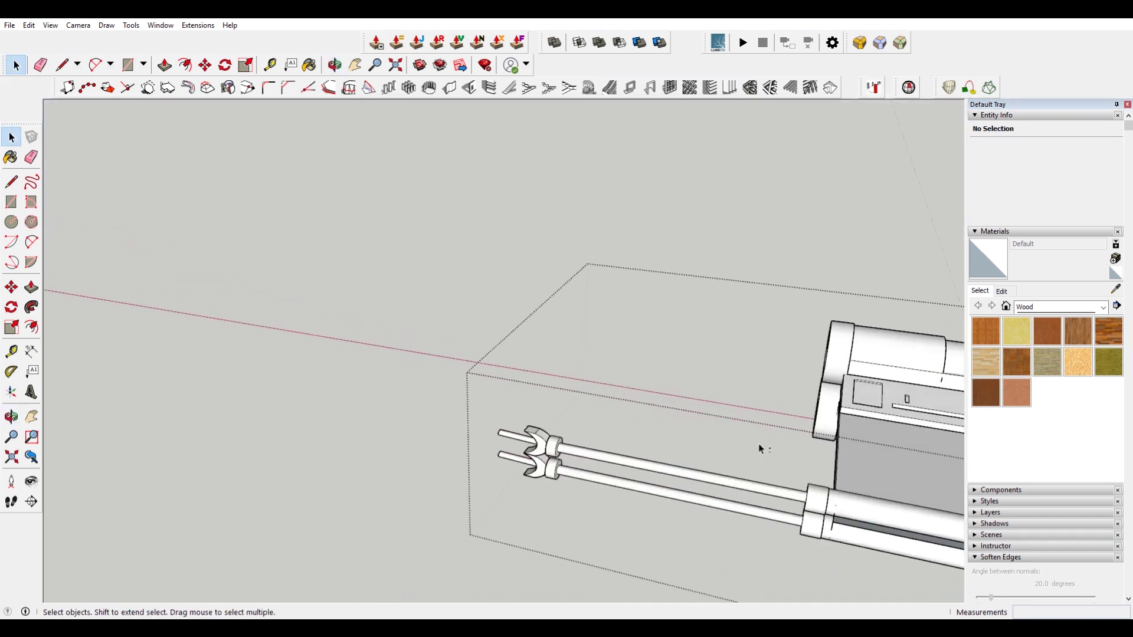
middle_click_drag(744, 443, 371, 382, "shift")
left_click(473, 401)
scroll(473, 401, "up", 3)
triple_click(472, 401)
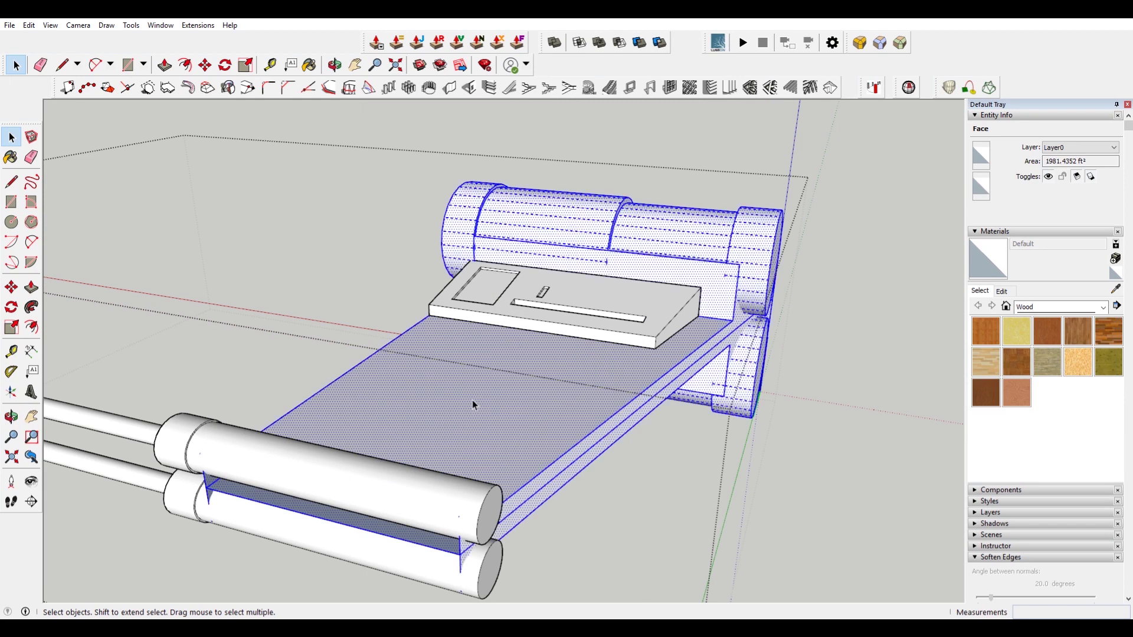
scroll(473, 401, "down", 4)
middle_click_drag(635, 388, 476, 370)
scroll(276, 296, "up", 3)
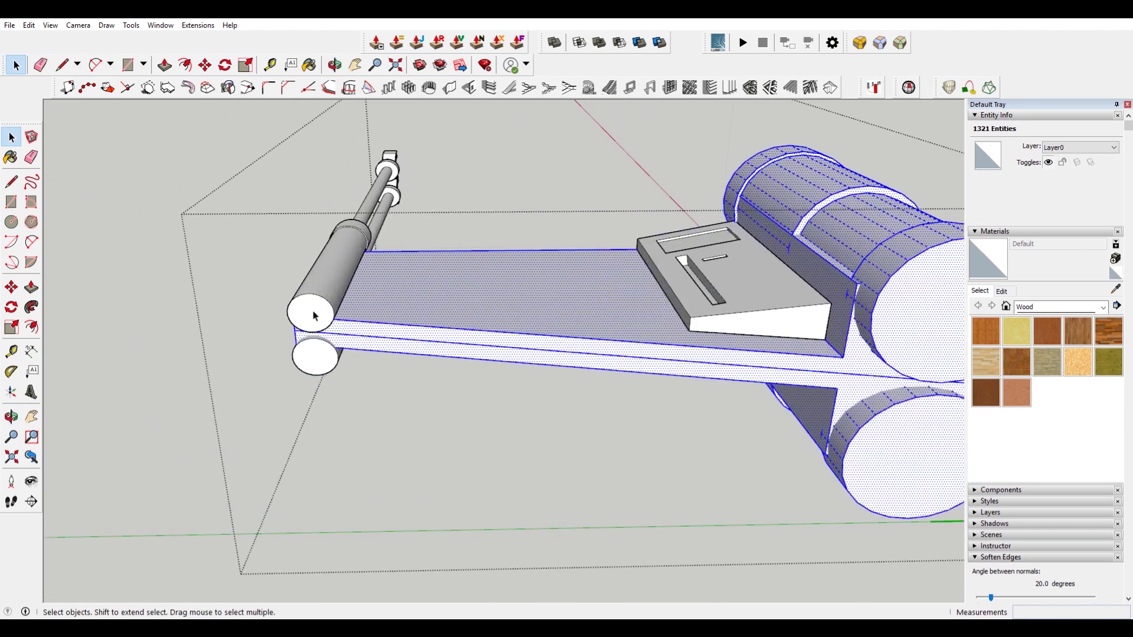
left_click(734, 274)
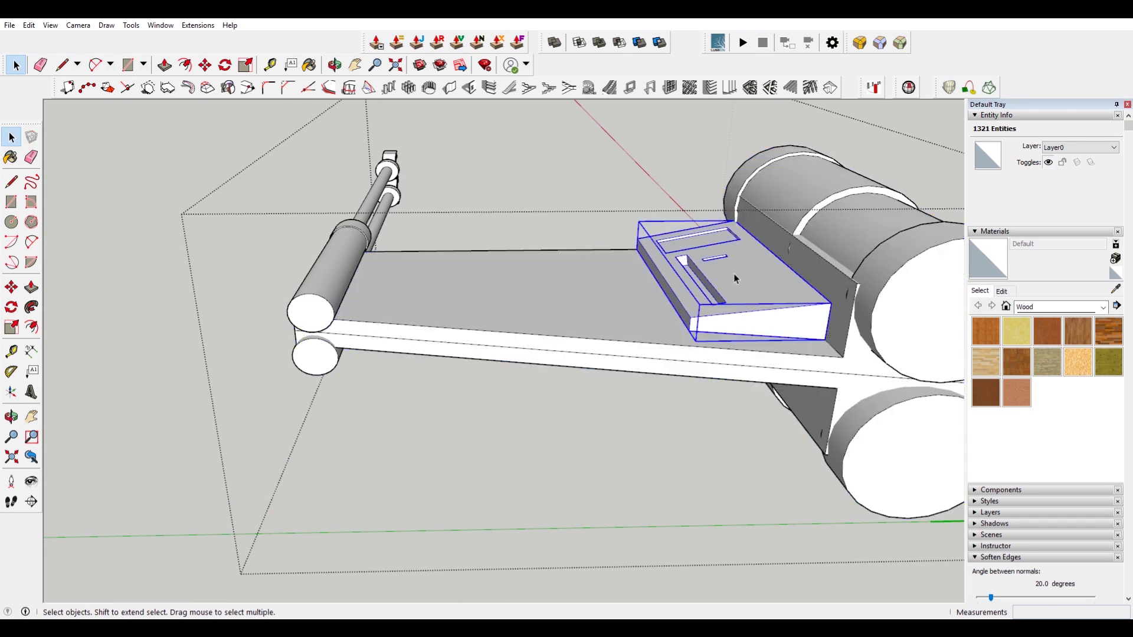
key("ctrl+a")
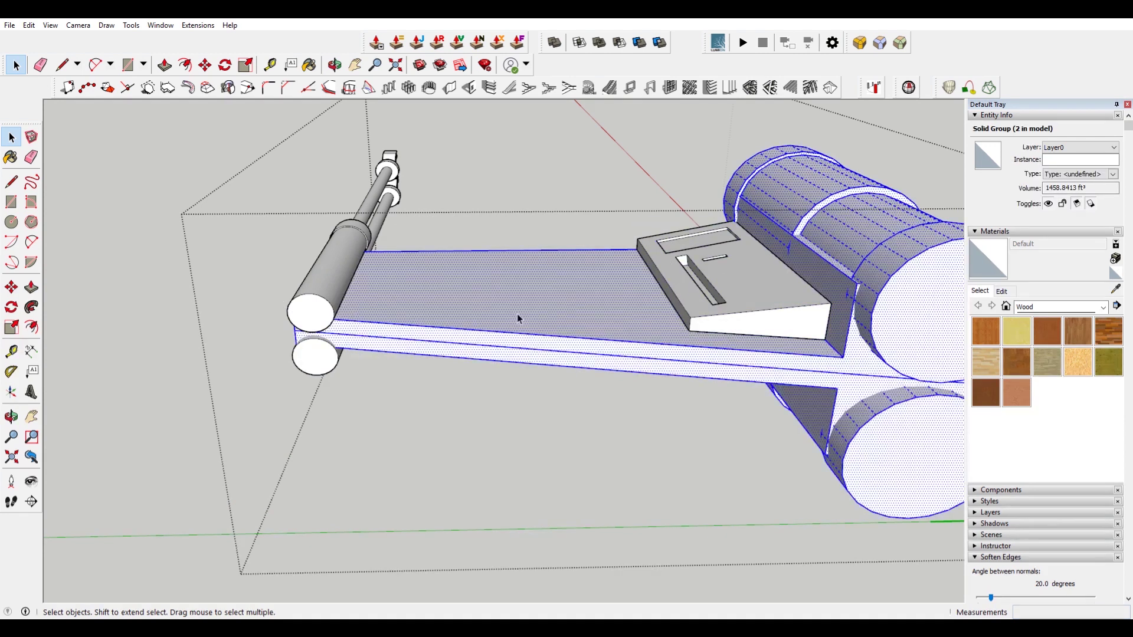
right_click(518, 316)
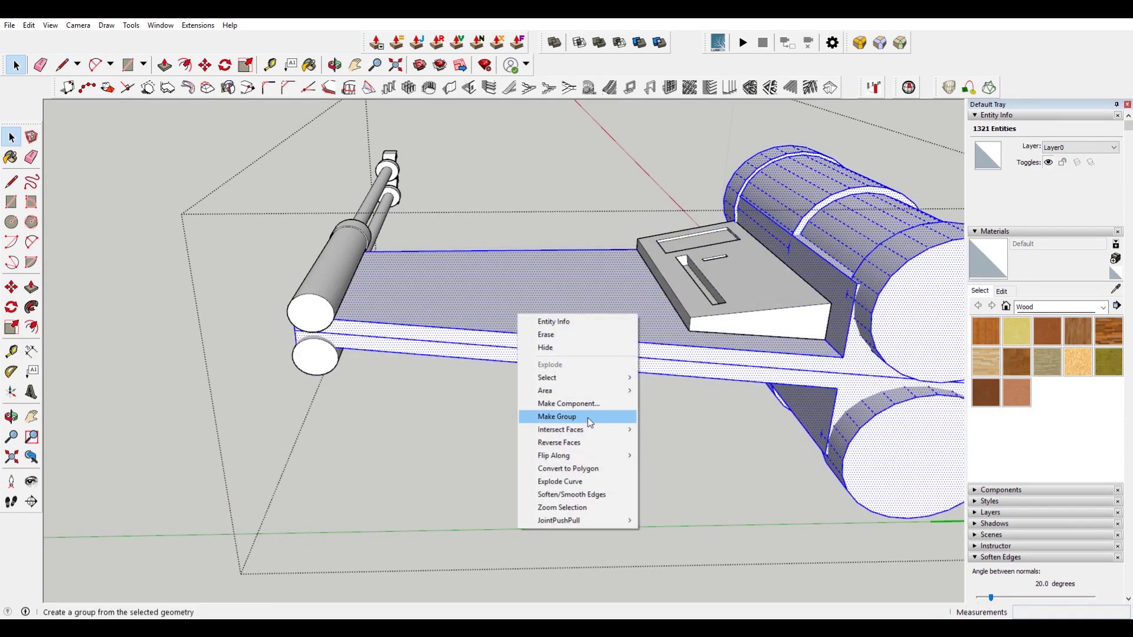
left_click(588, 417)
- Open the wing group and close the upper gap between the wing-tip brackets with a rectangle about 27' 7" by 2' 3/16"
middle_click_drag(505, 296, 529, 357)
scroll(435, 337, "up", 3)
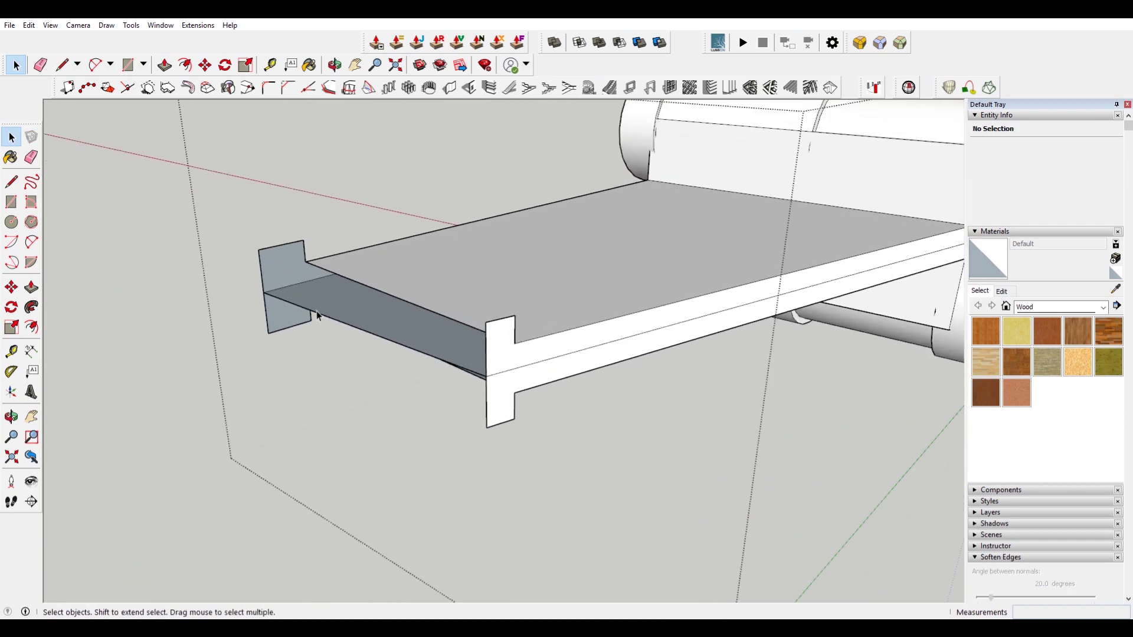
left_click(303, 240)
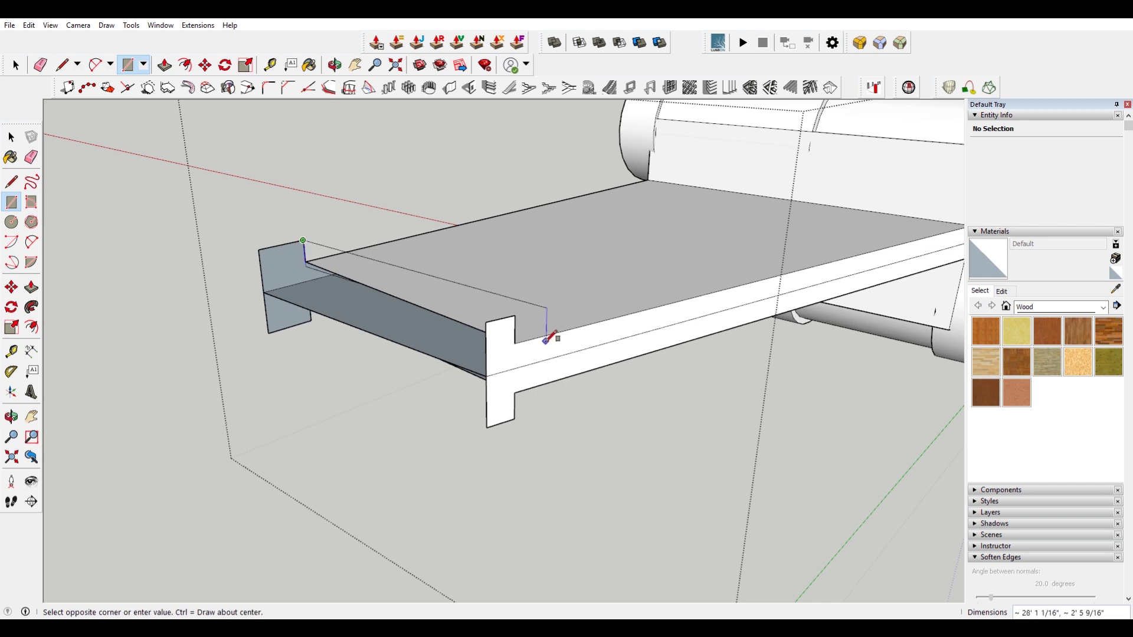
left_click(515, 316)
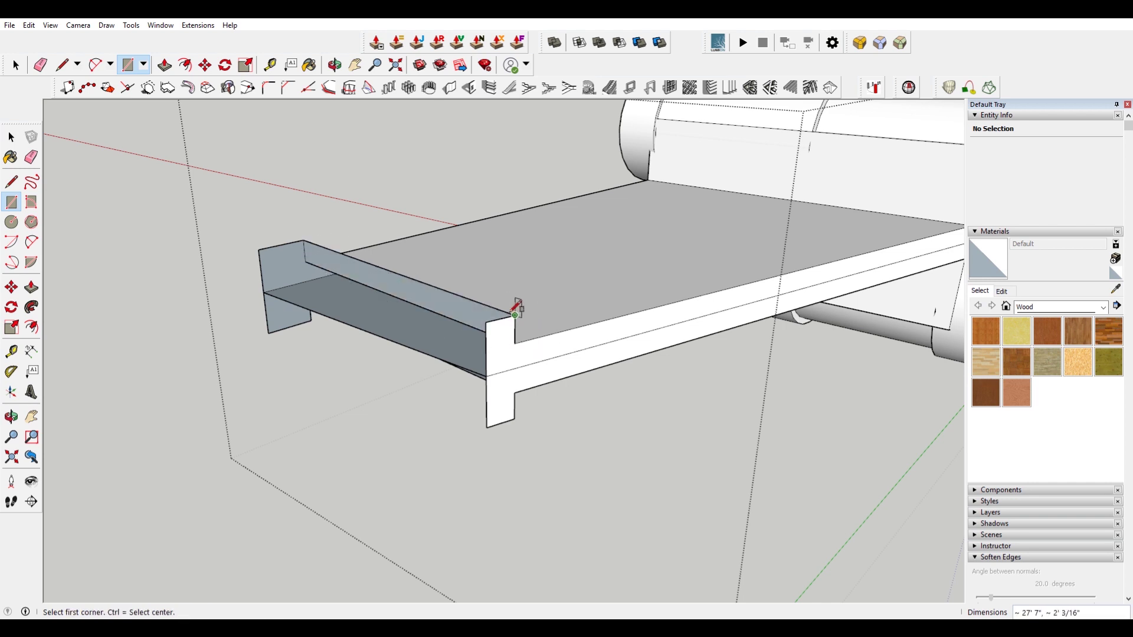
- Undo the extra rectangle at the wing tip and delete the internal face inside the wing-tip opening
left_click(259, 250)
key("ctrl+z")
middle_click_drag(395, 354, 540, 300)
key("space")
left_click(348, 423)
left_click(348, 424)
key("Delete")
middle_click_drag(412, 387, 537, 254)
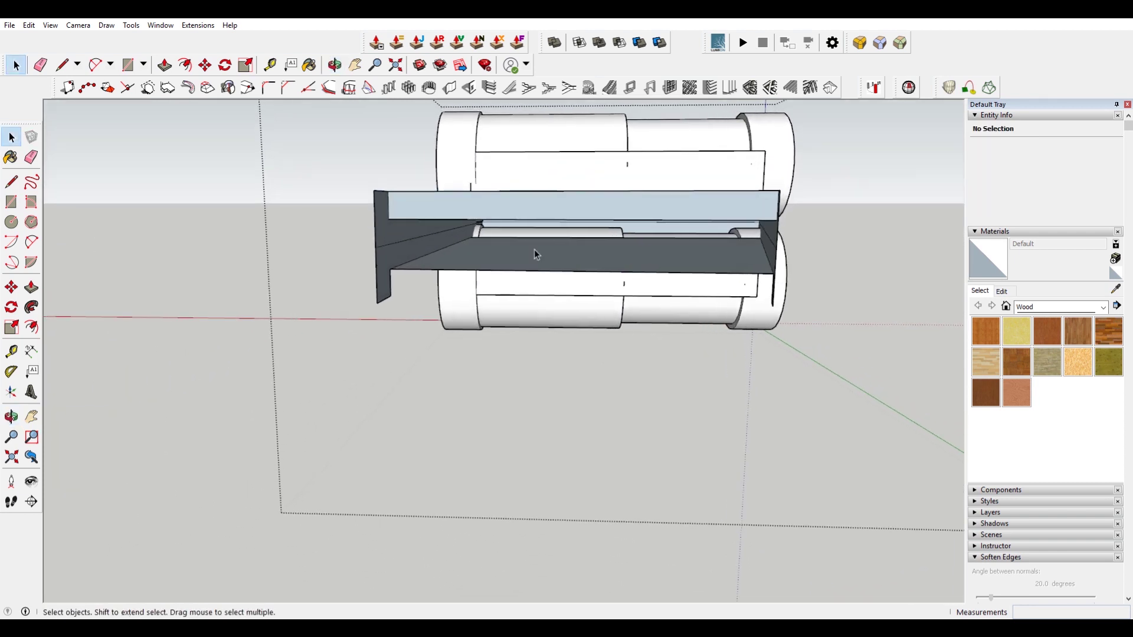
- Close the lower bracket gap with a rectangle about 27' 7" by 2' 3/16" and cover the open outer end of the wing tip
middle_click_drag(430, 233, 593, 294)
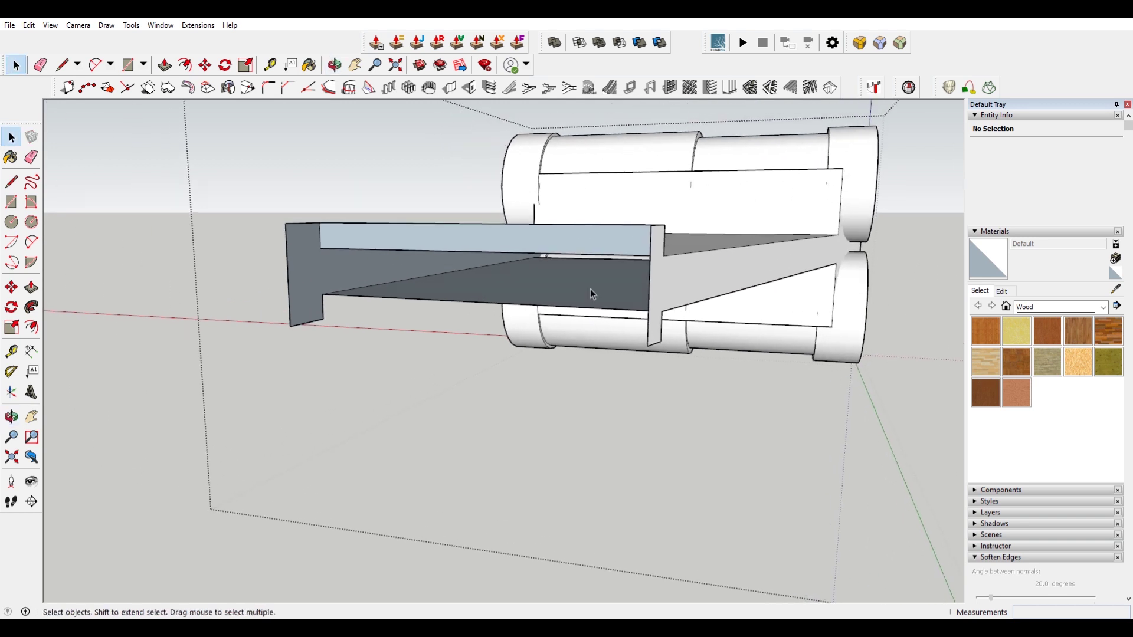
key("r")
left_click(323, 294)
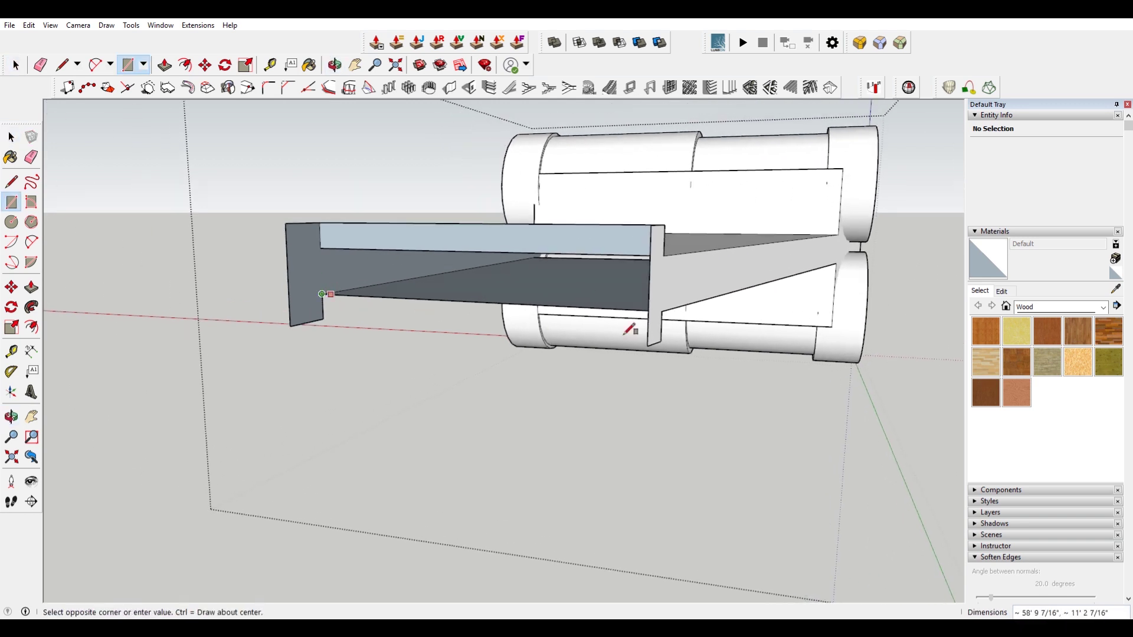
left_click(661, 342)
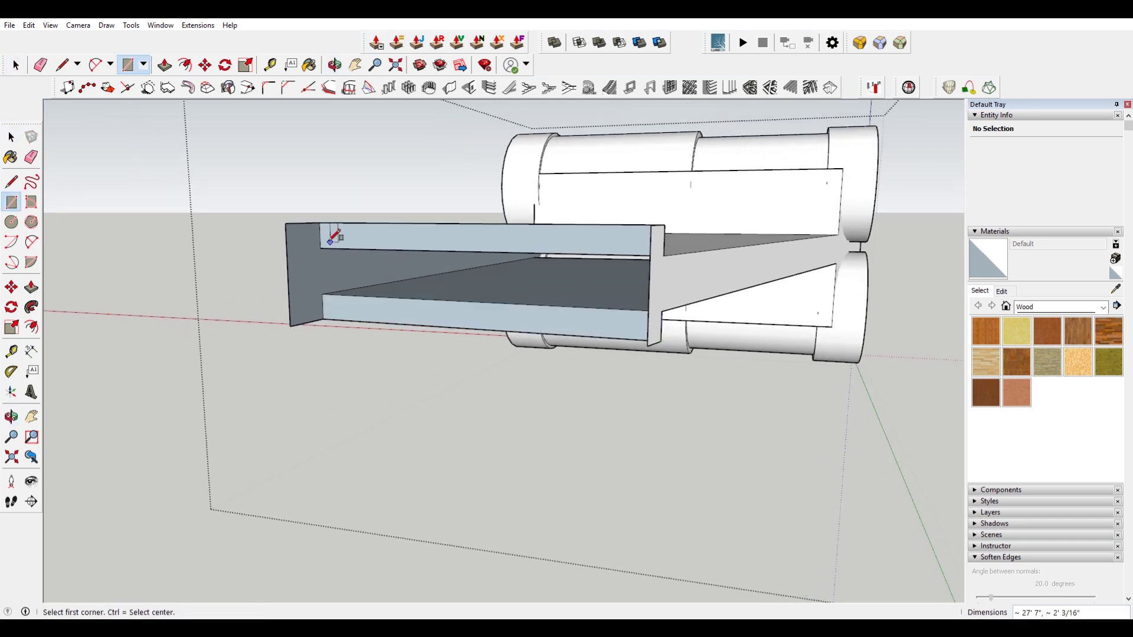
left_click(648, 347)
middle_click_drag(645, 282, 885, 195)
middle_click_drag(508, 288, 686, 351)
- Select all connected wing and engine geometry and intersect its faces with the selection
key("space")
scroll(636, 306, "down", 3)
triple_click(686, 352)
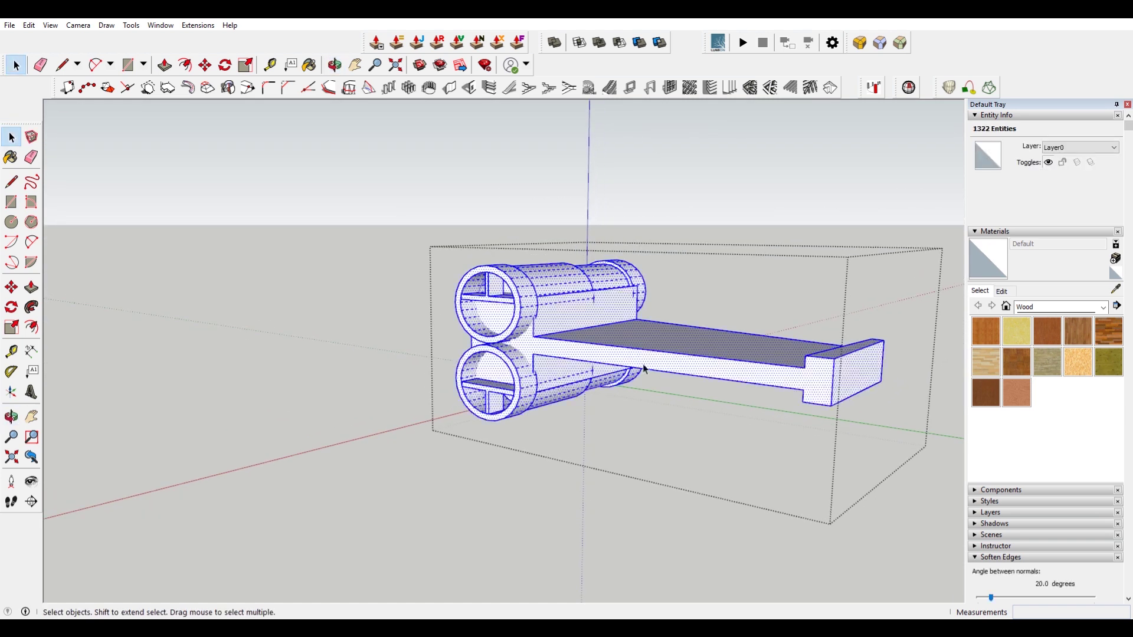
right_click(677, 351)
mouse_move(749, 465)
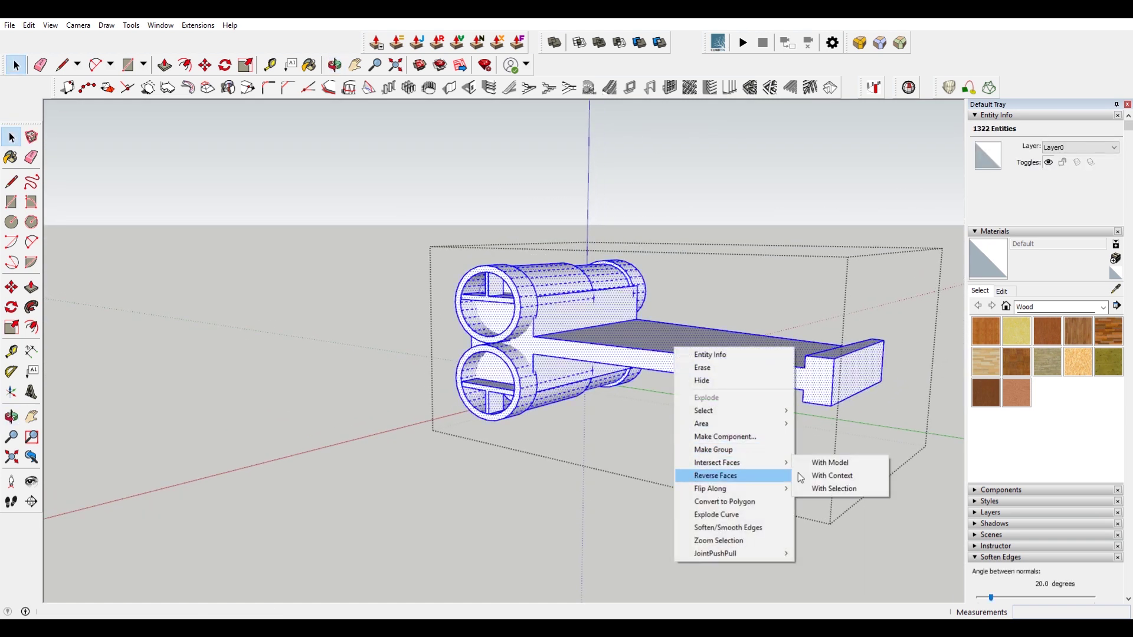
left_click(838, 489)
- Erase the stray edge on the horizontal divider inside the upper engine opening
scroll(558, 323, "up", 5)
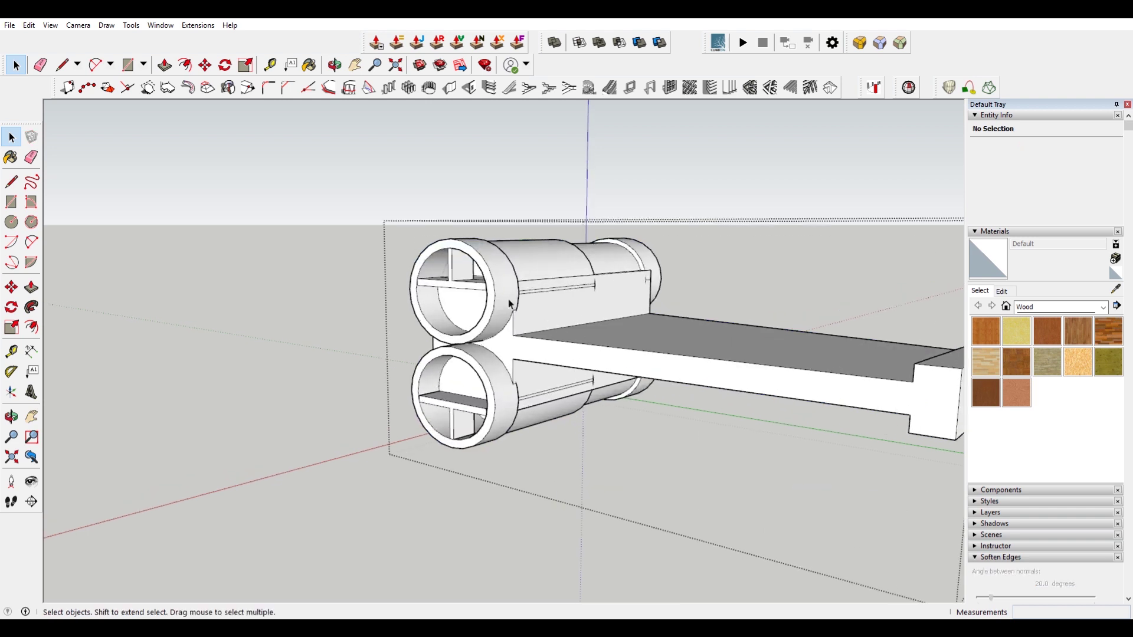
middle_click_drag(448, 299, 552, 322)
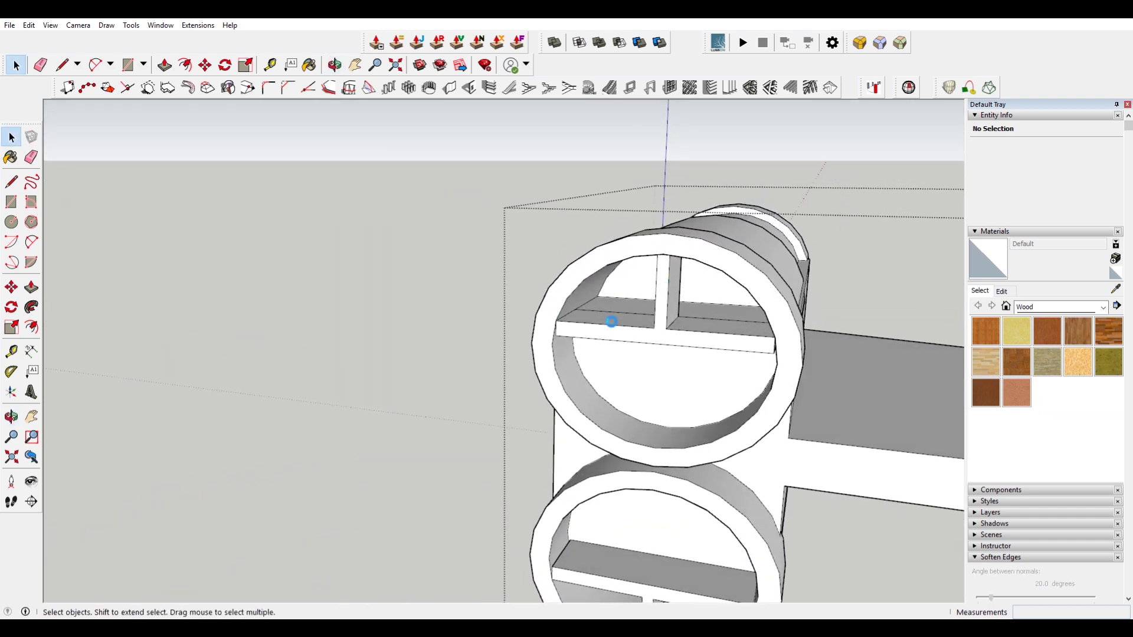
scroll(655, 314, "up", 3)
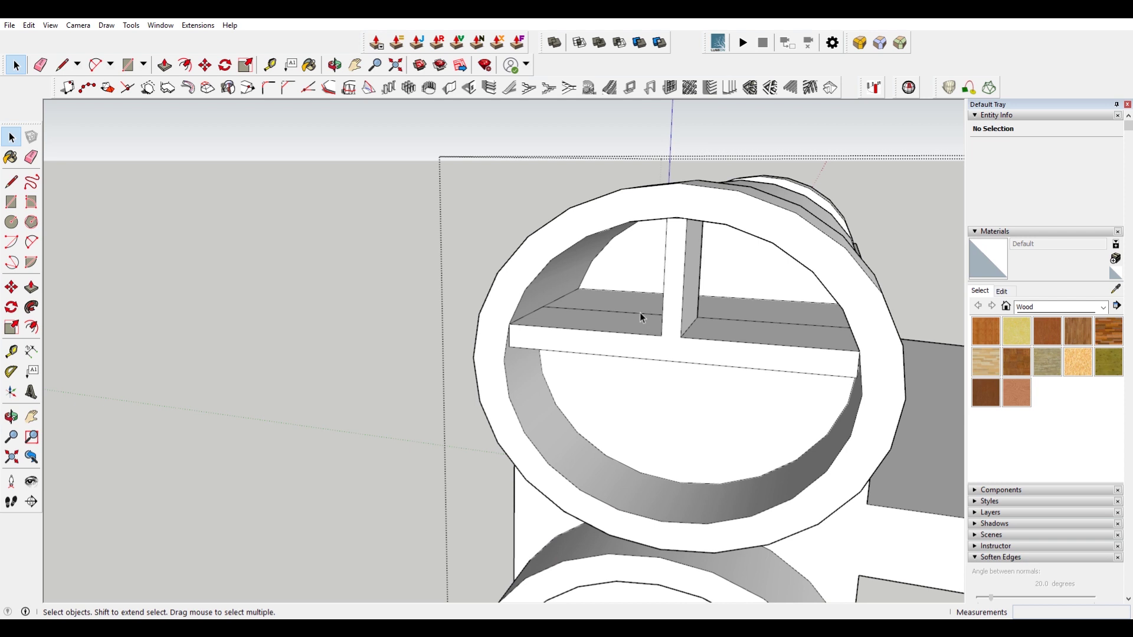
key("e")
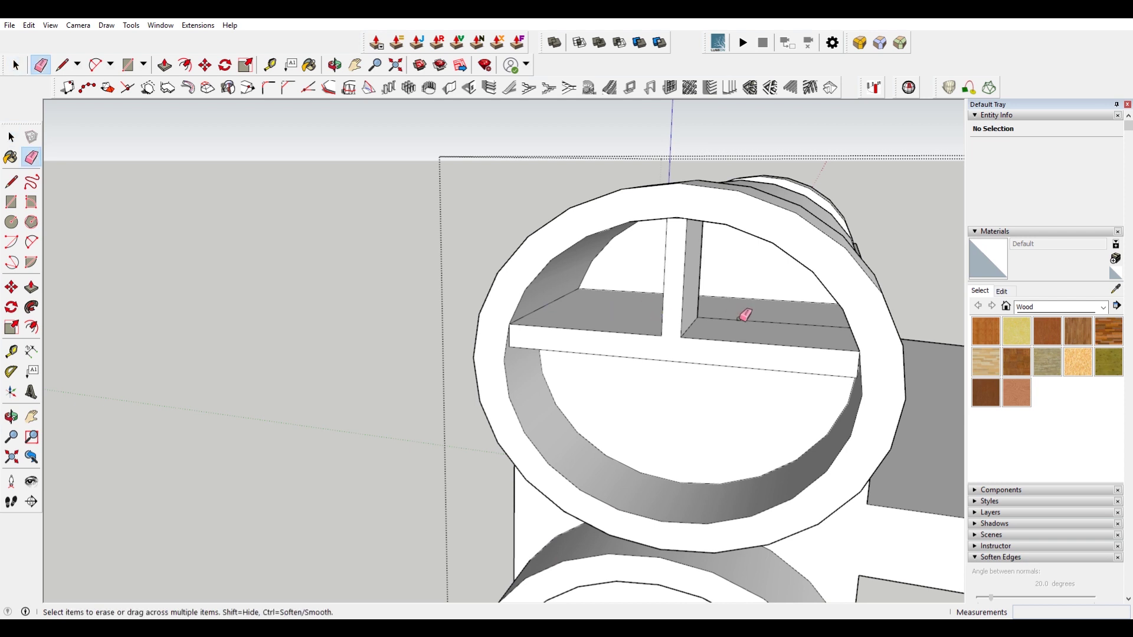
scroll(739, 320, "down", 3)
middle_click_drag(767, 394, 756, 288, "shift")
scroll(715, 463, "up", 3)
mouse_move(714, 462)
middle_mouse_down()
mouse_move(680, 485)
mouse_move(709, 456)
mouse_move(696, 430)
mouse_move(762, 446)
middle_mouse_up()
scroll(689, 370, "up", 5)
- Try to push/pull the narrow end face of the horizontal divider inside the lower engine opening
key("space")
left_click(653, 379)
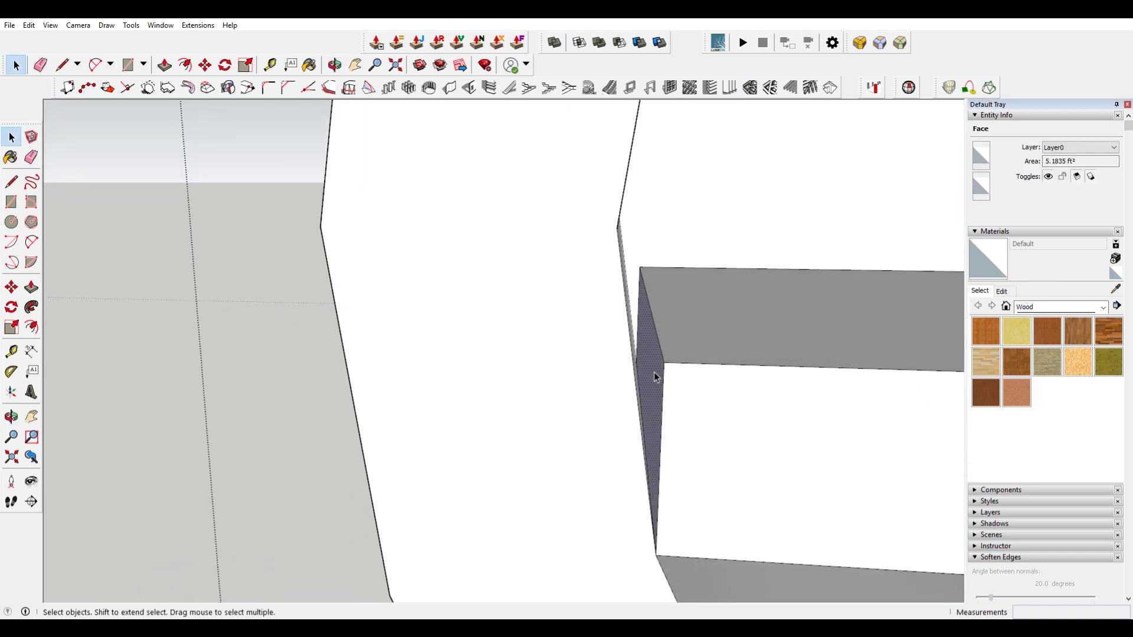
key("p")
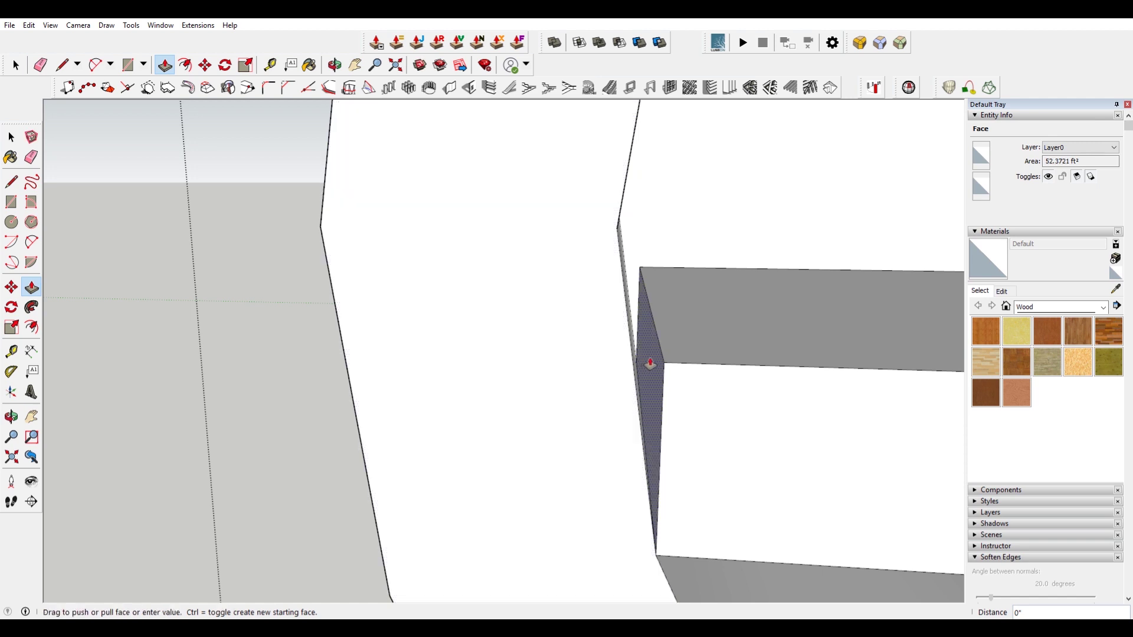
key("space")
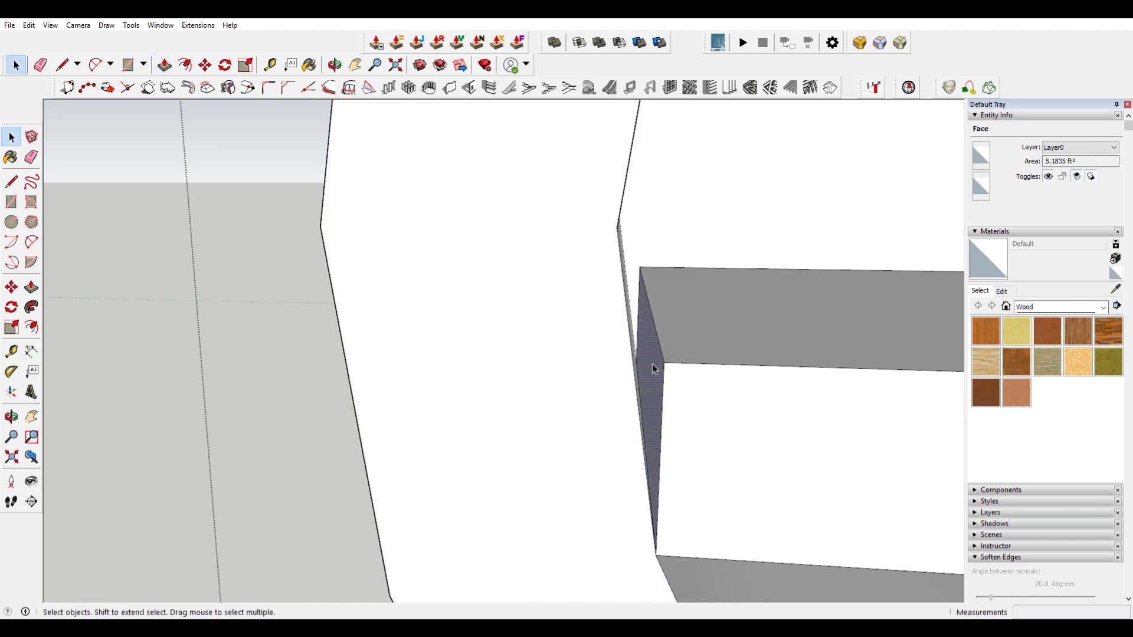
key("p")
scroll(266, 390, "down", 5)
left_click_drag(408, 365, 276, 389)
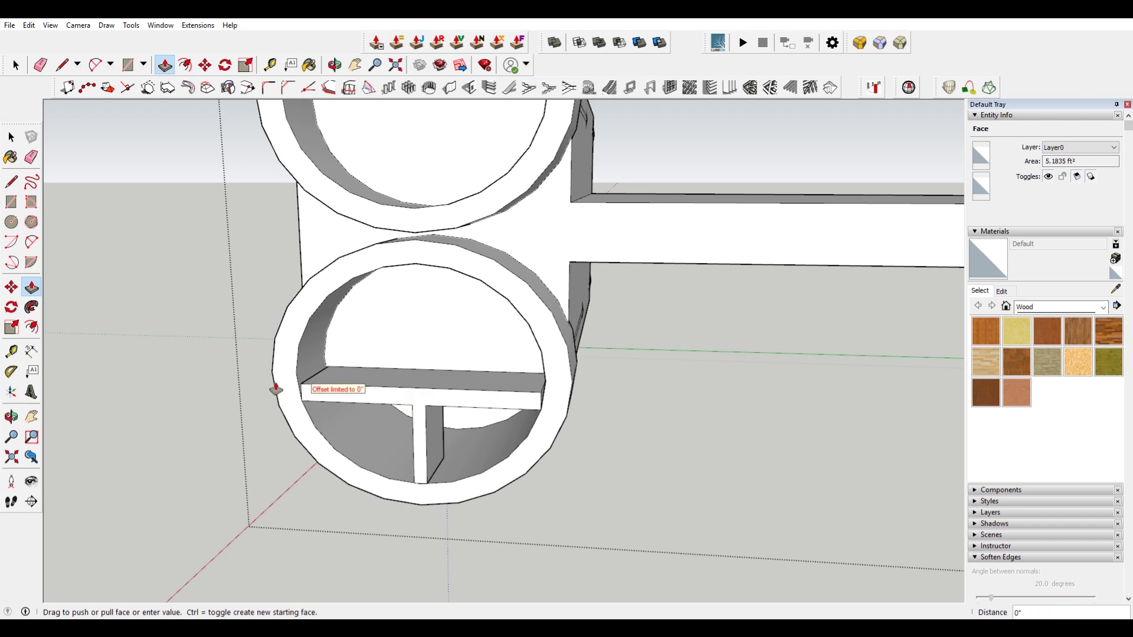
middle_click_drag(219, 331, 425, 419)
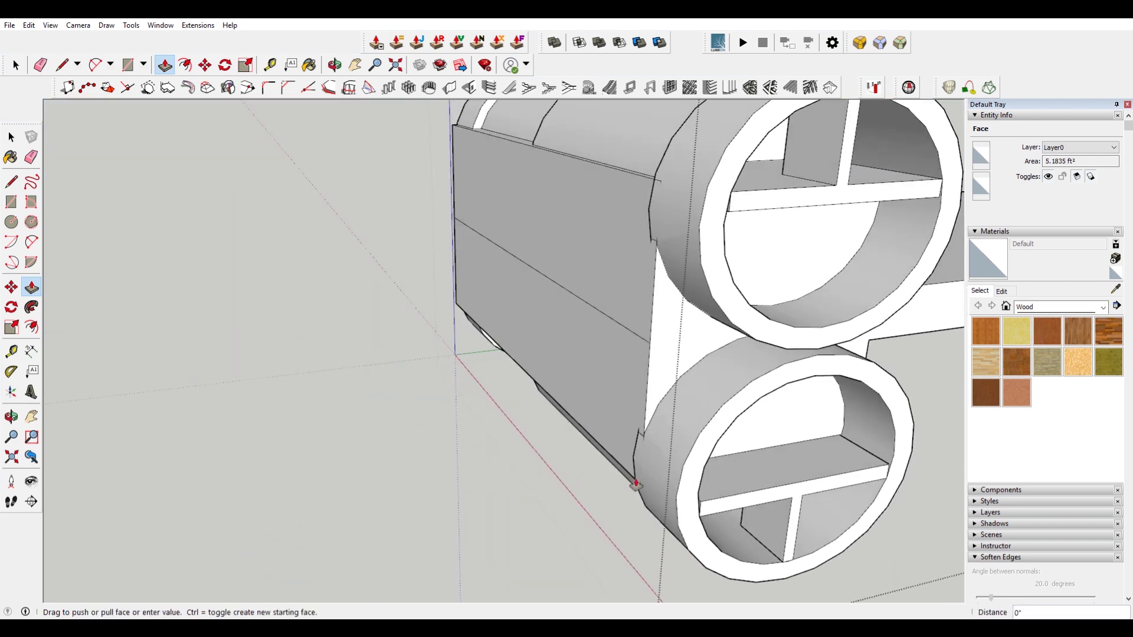
- Try to move the lower divider's narrow end face toward the inner wall of the engine ring
key("space")
scroll(676, 498, "up", 5)
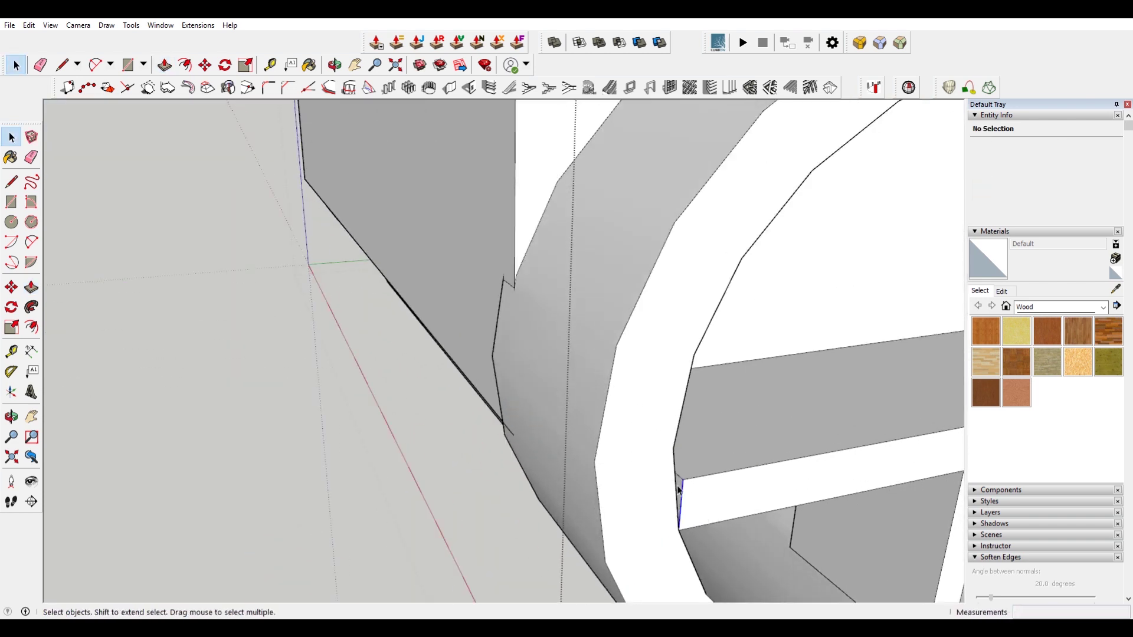
left_click(681, 489)
left_click(682, 489)
key("m")
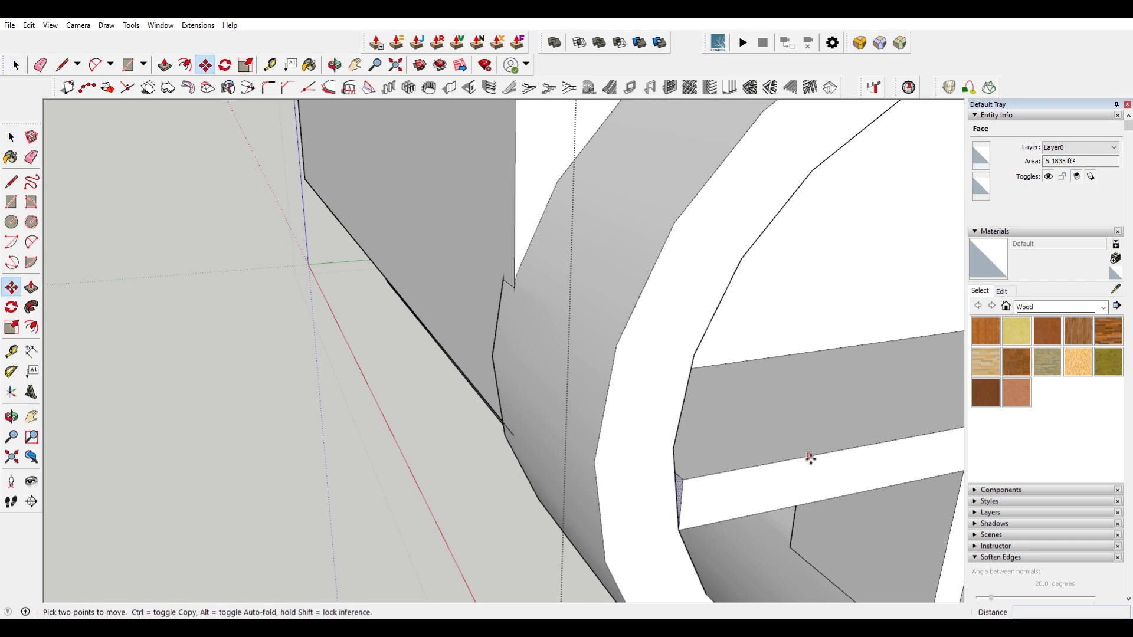
left_click(811, 460)
scroll(746, 458, "down", 3)
key("Escape")
- Move the lower divider's 4' 9 3/4" upper end edge outward until it meets the engine's inner wall
middle_click_drag(802, 451, 608, 321)
scroll(646, 507, "up", 5)
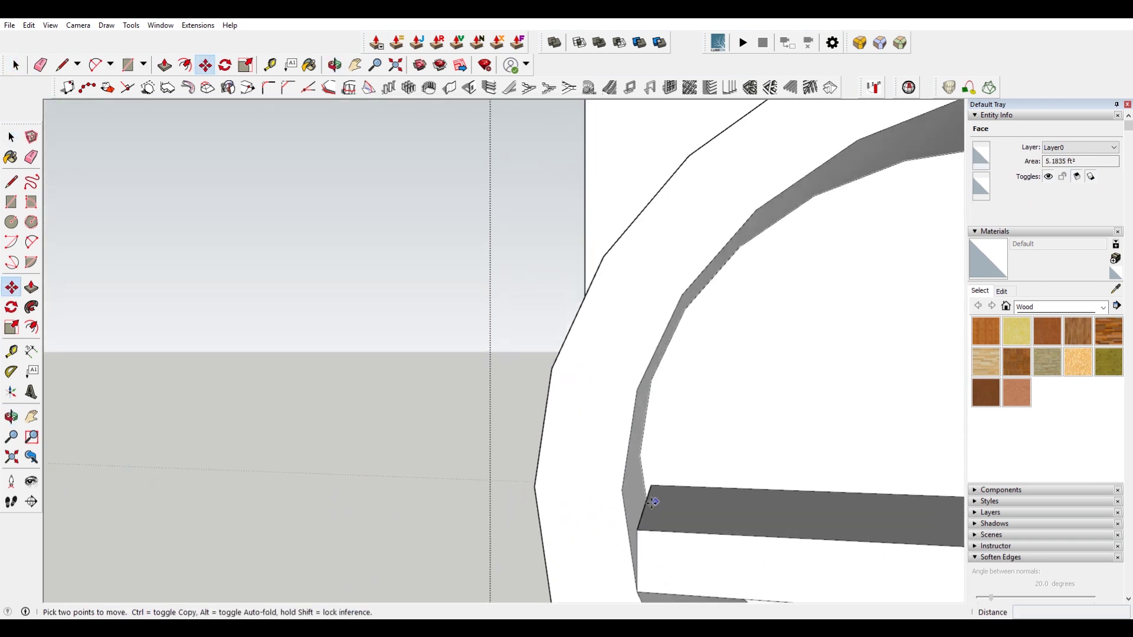
key("space")
left_click(642, 520)
key("m")
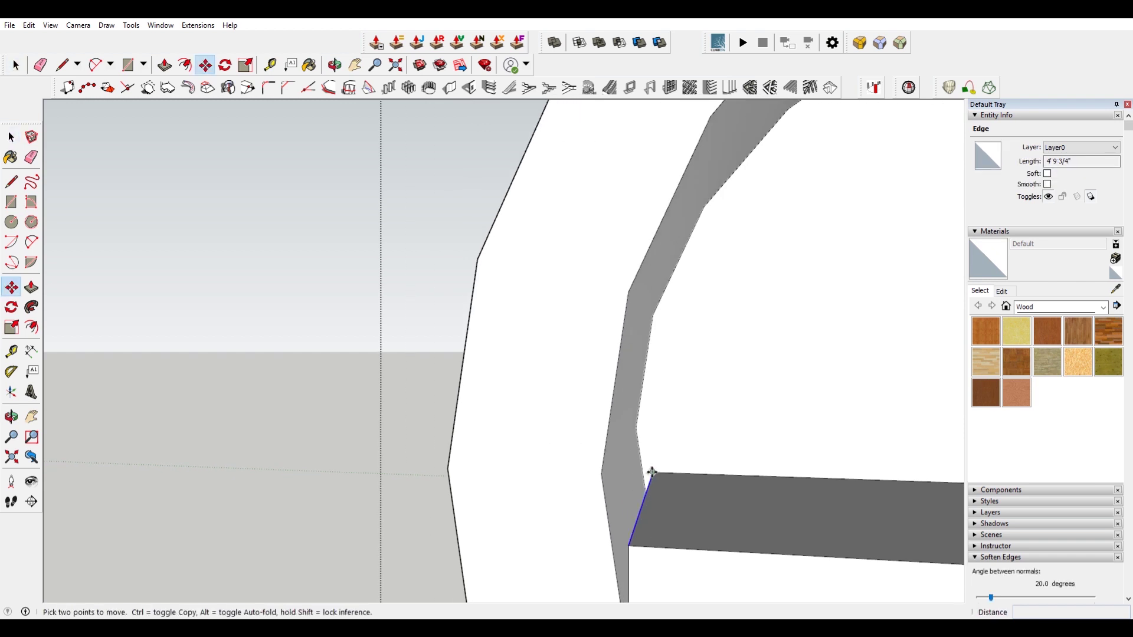
left_click(651, 474)
left_click(614, 475)
middle_click_drag(613, 475, 414, 417)
scroll(590, 430, "down", 2)
- Move the upper edge at the lower divider's opposite end outward about 1 15/16" to the engine's inner wall
key("space")
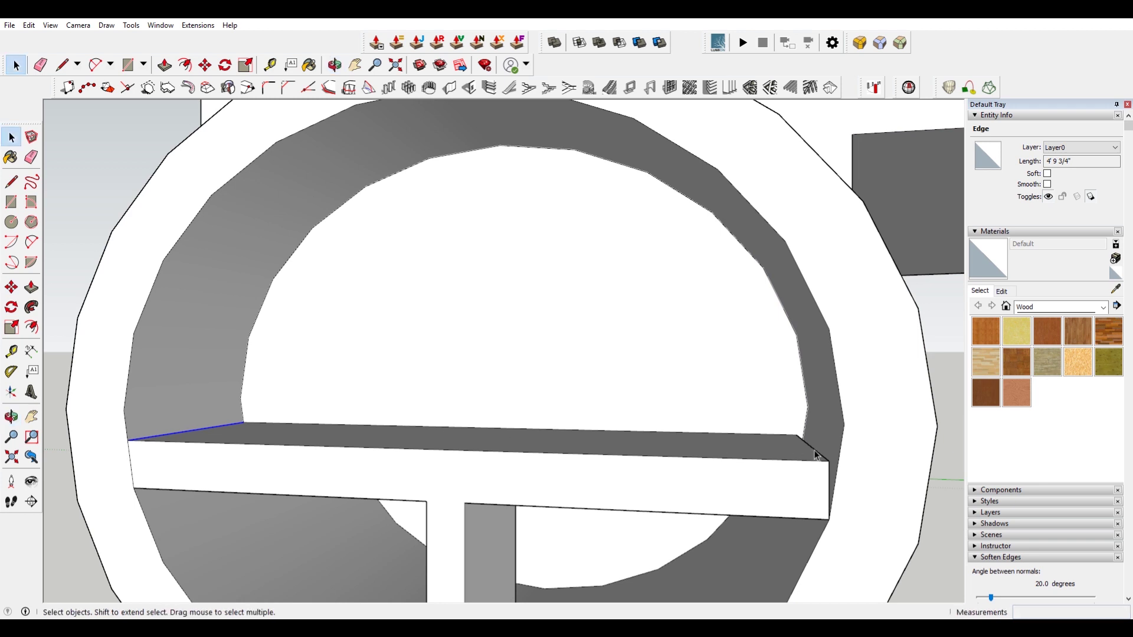
scroll(793, 448, "up", 4)
left_click(817, 460)
left_click(817, 460)
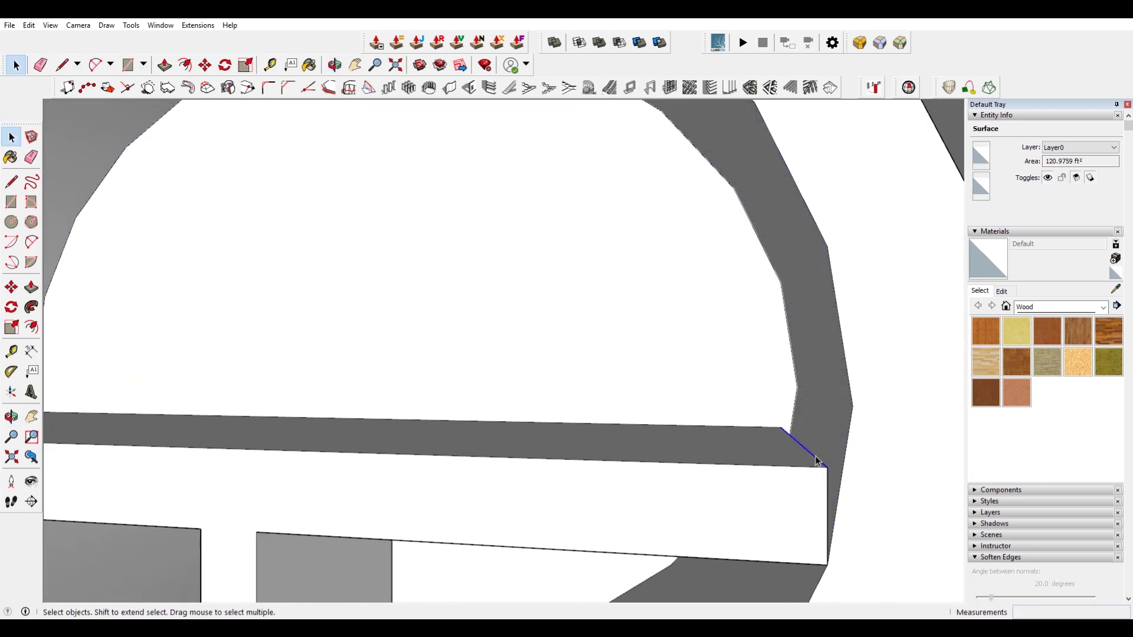
key("m")
left_click(820, 460)
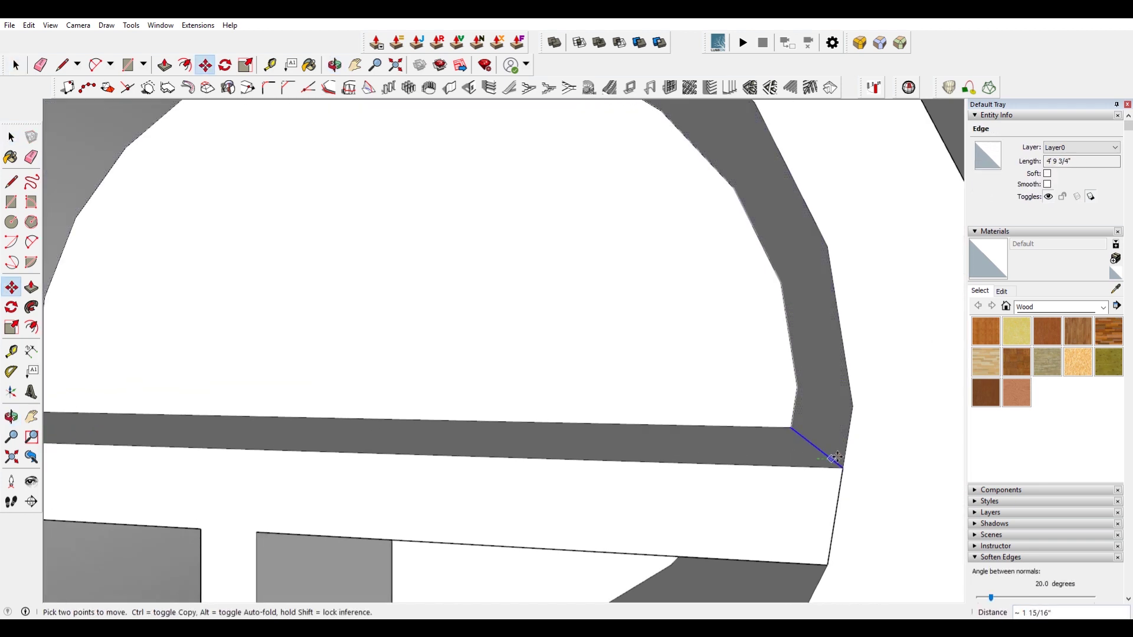
left_click(843, 468)
- Move the lower end edge of the upper engine's horizontal divider outward about 1 15/16" to the inner wall
scroll(751, 416, "down", 8)
middle_click_drag(750, 417, 664, 393)
middle_click_drag(629, 529, 612, 406)
scroll(581, 298, "up", 6)
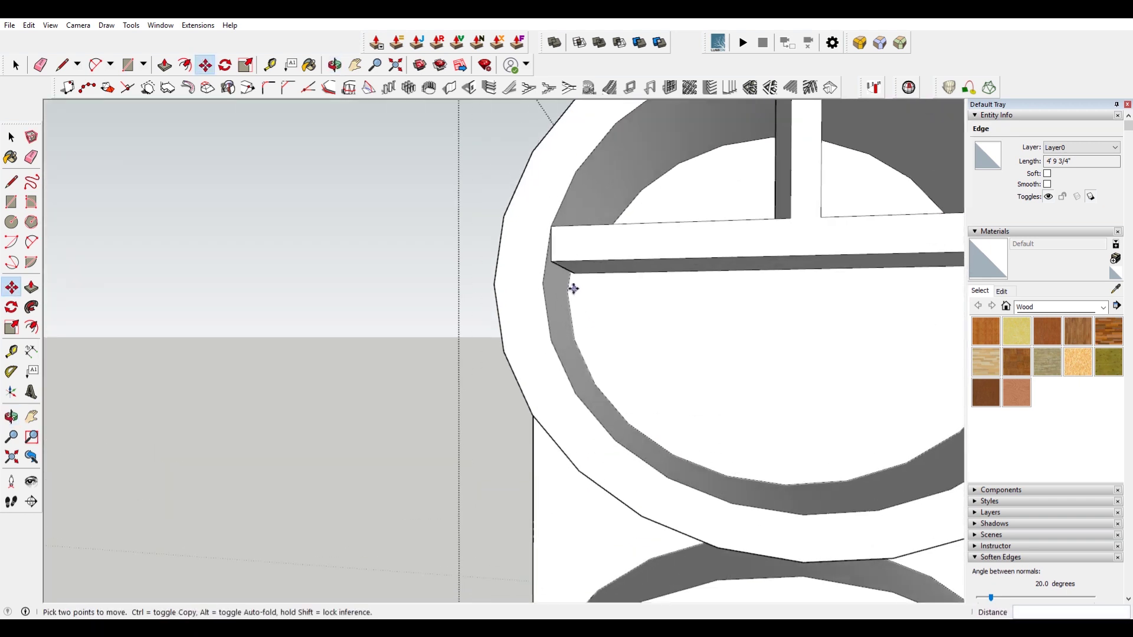
key("space")
left_click(551, 259)
left_click(555, 261)
key("m")
left_click(555, 256)
left_click(549, 258)
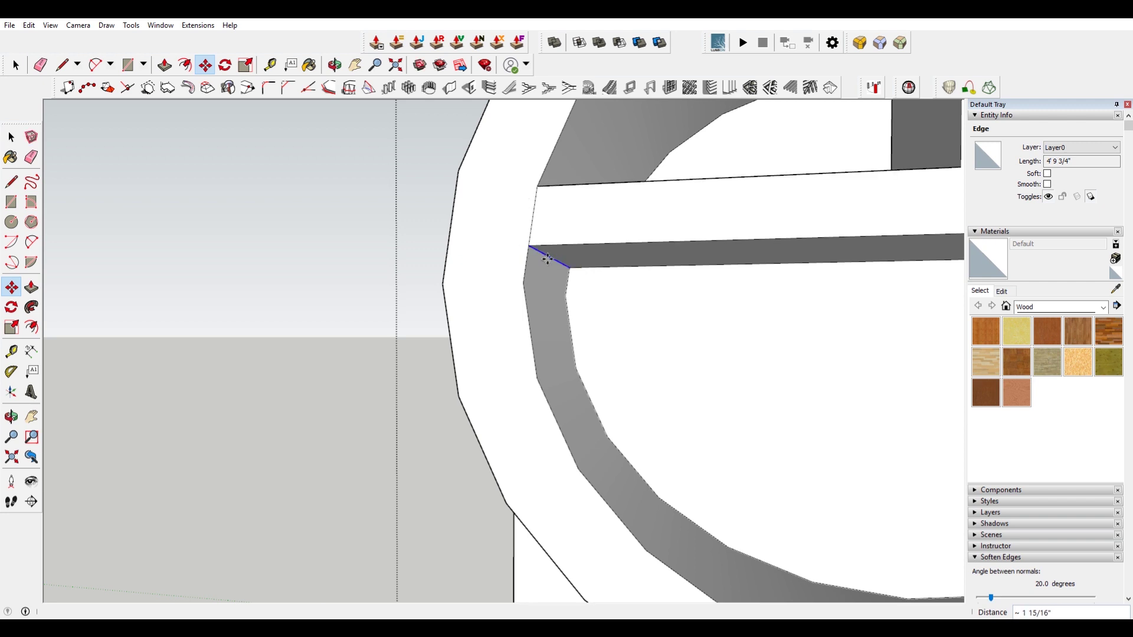
- Move the lower edge at the upper divider's opposite end outward about 1 15/16" to the inner wall
scroll(548, 265, "down", 2)
middle_click_drag(671, 306, 440, 319, "shift")
key("space")
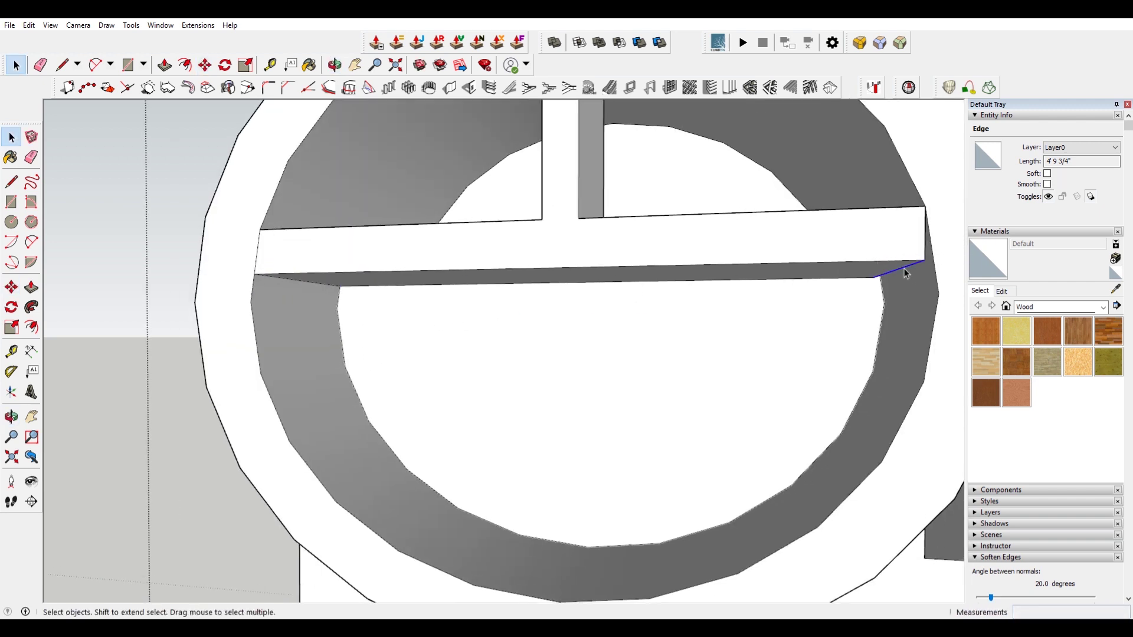
key("m")
left_click(907, 273)
left_click(916, 267)
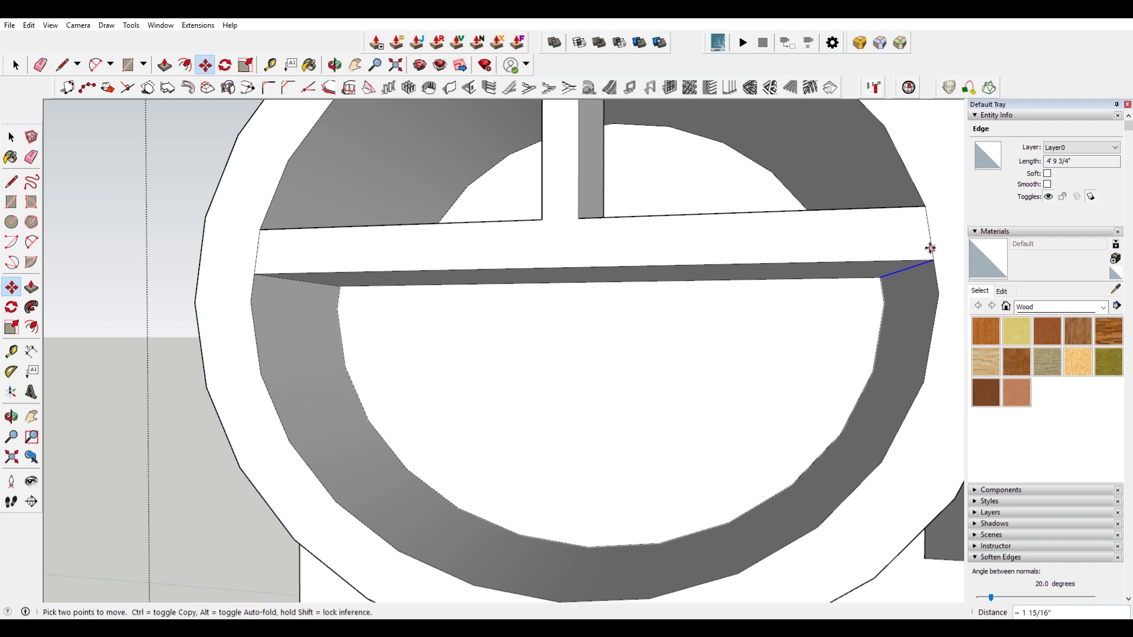
- Erase the seam edges between the front engine rings and both ends of the upper and lower horizontal dividers
key("space")
key("e")
scroll(922, 260, "down", 1)
scroll(922, 260, "down", 1)
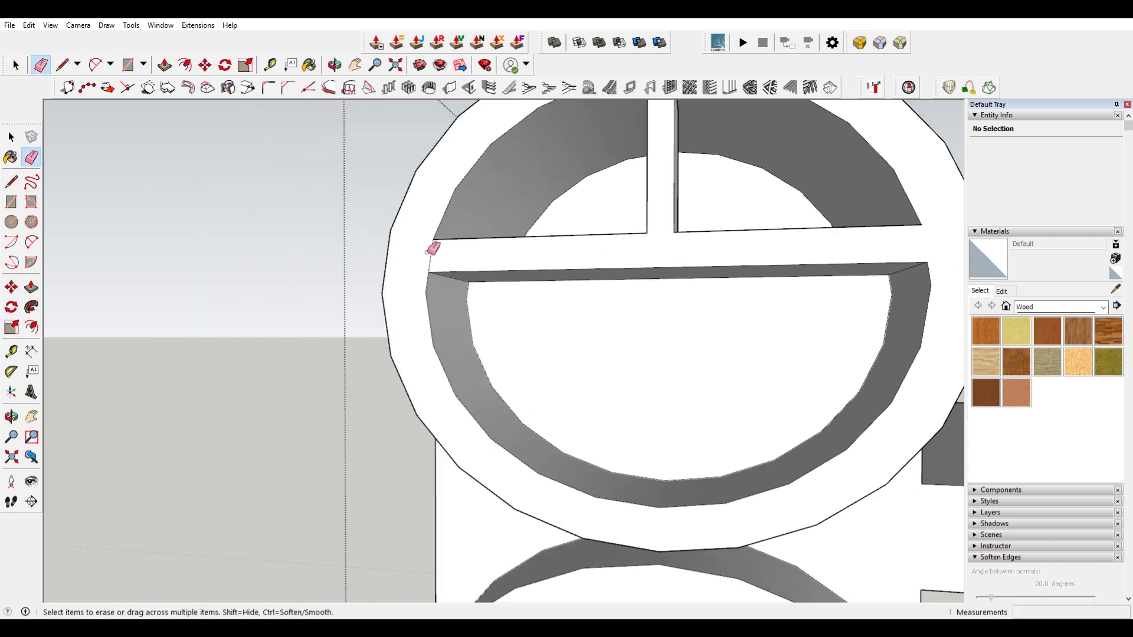
scroll(442, 250, "down", 3)
scroll(438, 434, "up", 3)
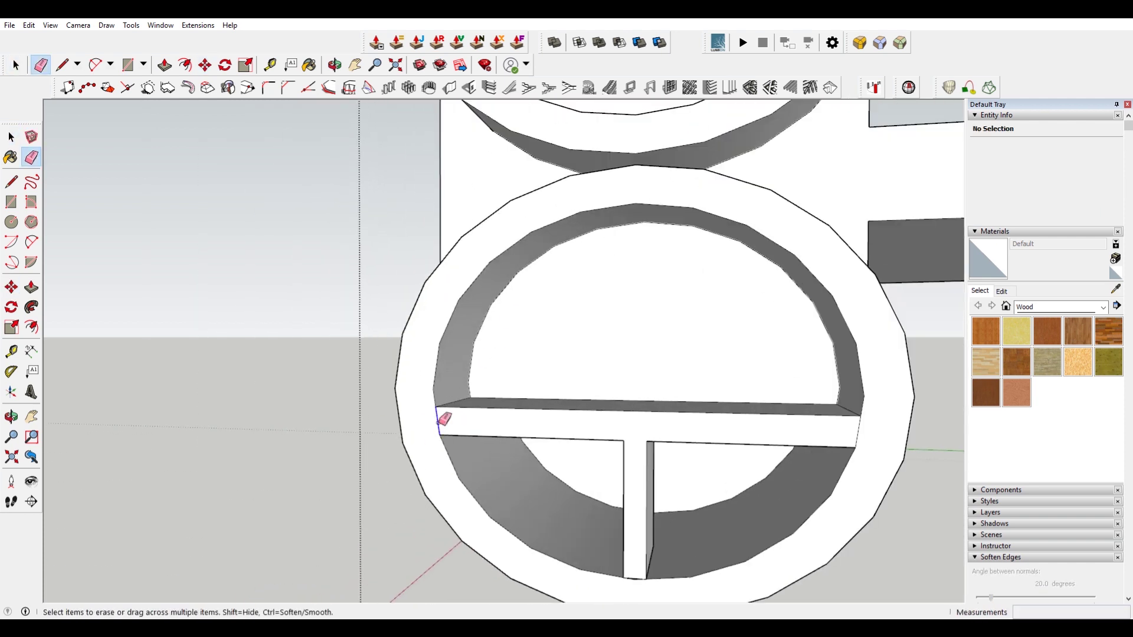
scroll(767, 413, "down", 2)
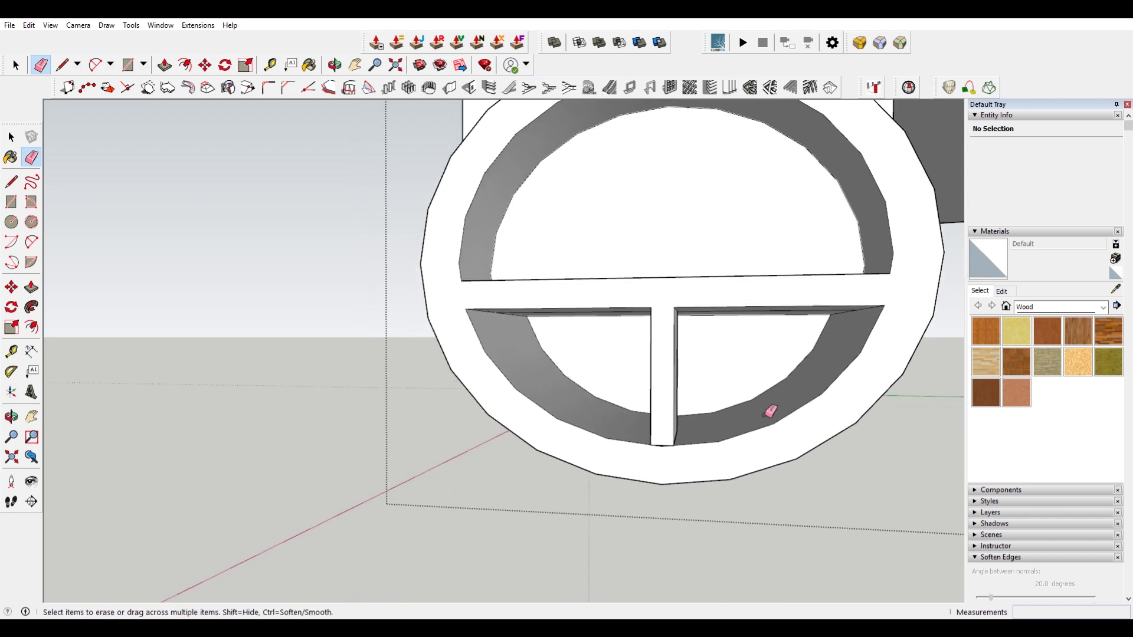
- Try to push/pull the small triangular face beneath the vertical divider in the lower engine opening
scroll(673, 468, "up", 4)
scroll(665, 413, "down", 2)
middle_click(671, 301)
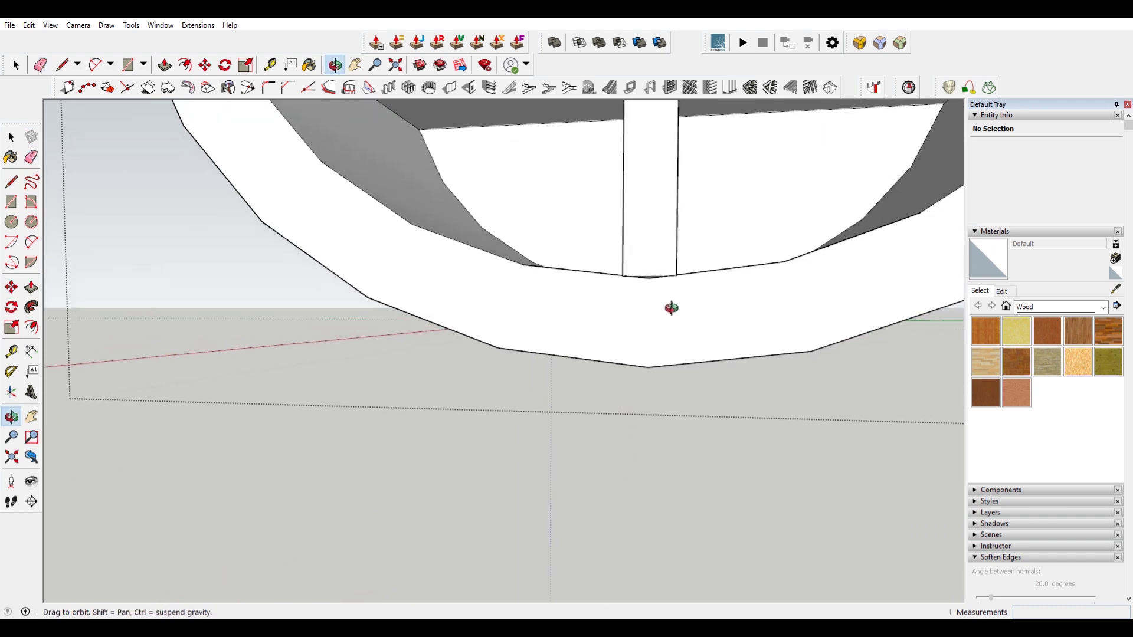
scroll(663, 271, "up", 4)
mouse_move(638, 278)
middle_mouse_down()
mouse_move(640, 241)
mouse_move(653, 263)
middle_mouse_up()
left_click(653, 263)
key("p")
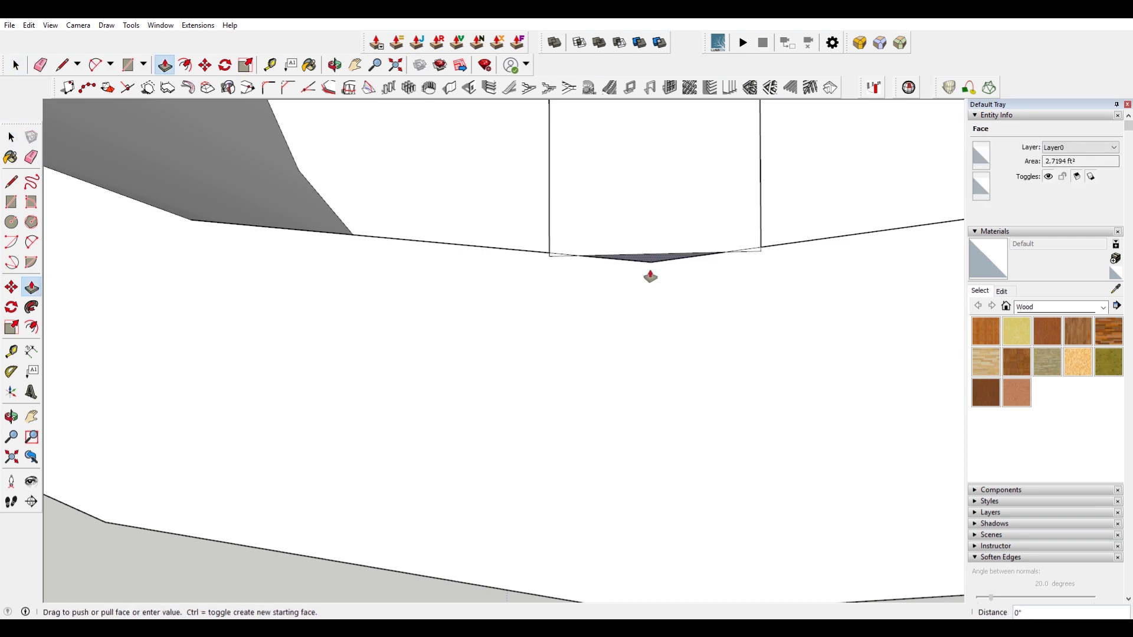
left_click(657, 264)
key("space")
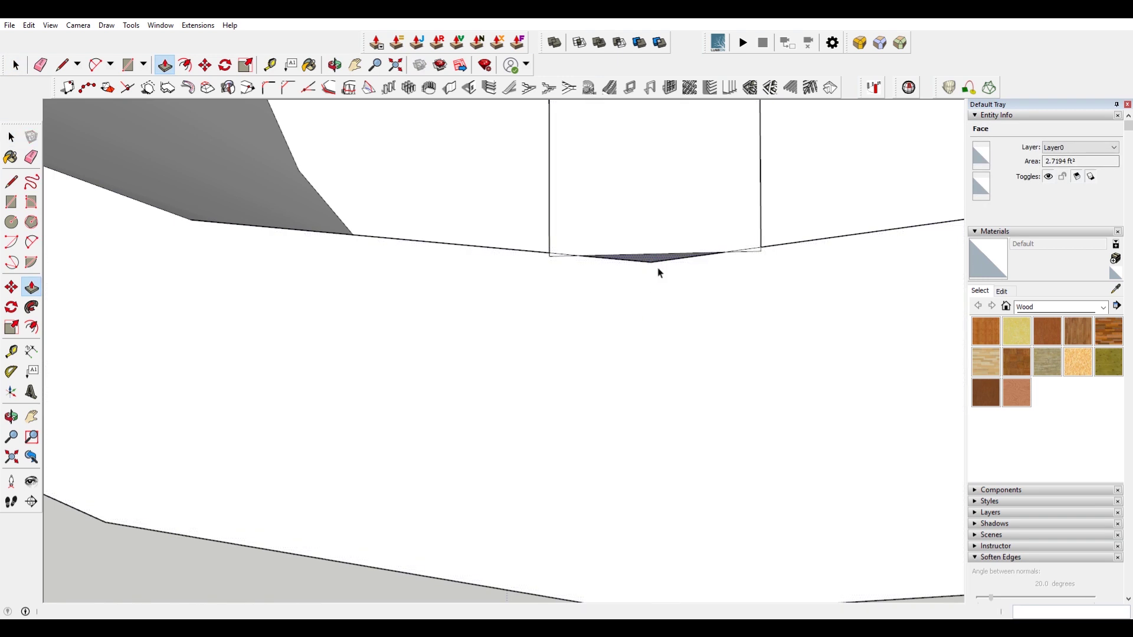
- Move the small triangular face beneath the vertical divider down about 2 3/4"
left_click(658, 264)
key("m")
left_click(657, 263)
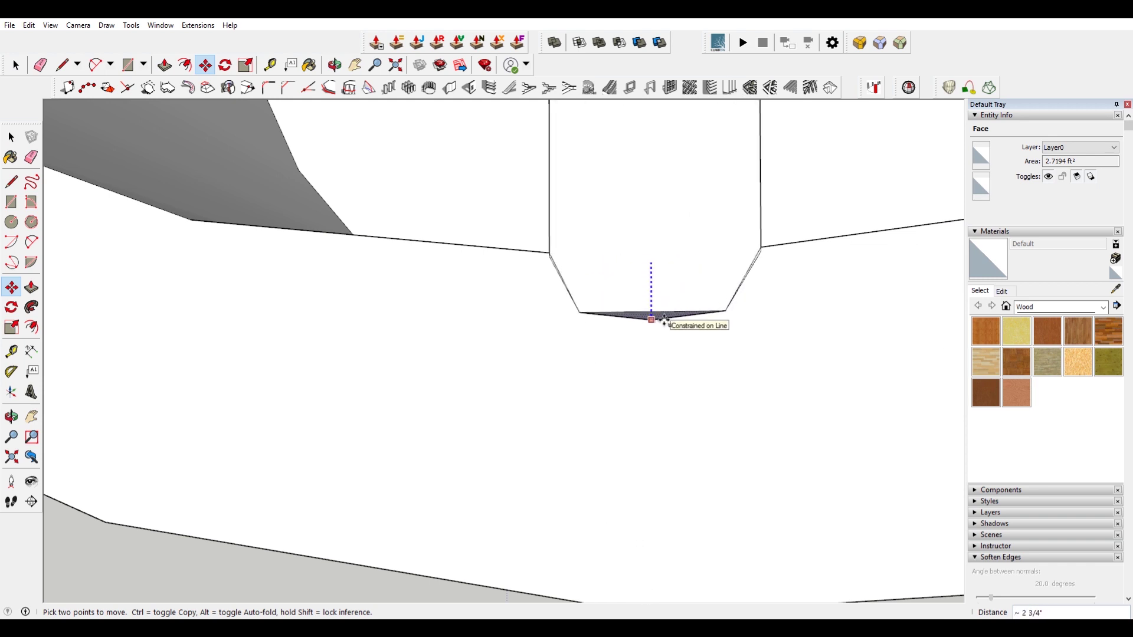
middle_click_drag(660, 332, 708, 404)
- Erase the lowered triangular face's edges below the vertical divider and undo the erasure and the move
key("e")
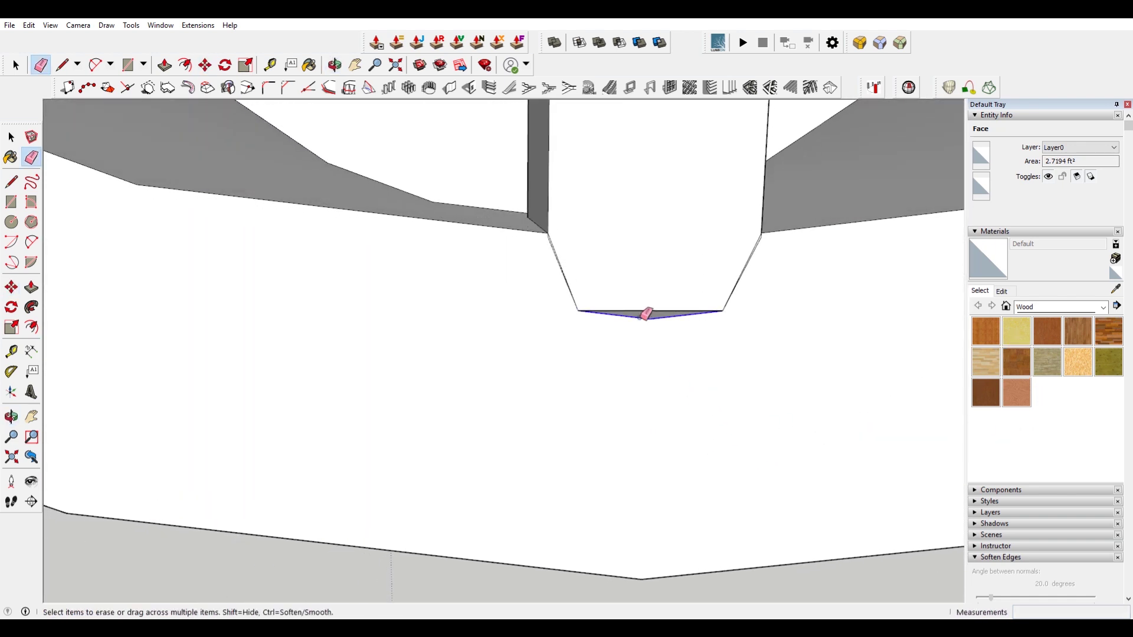
left_click(647, 313)
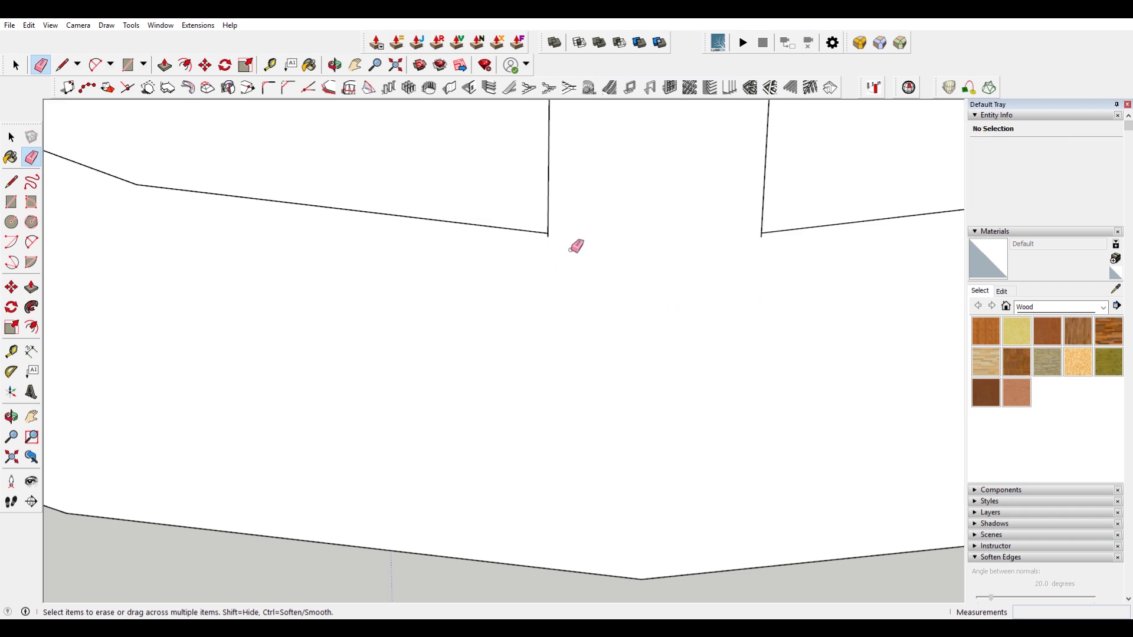
scroll(549, 231, "up", 4)
scroll(568, 247, "down", 2)
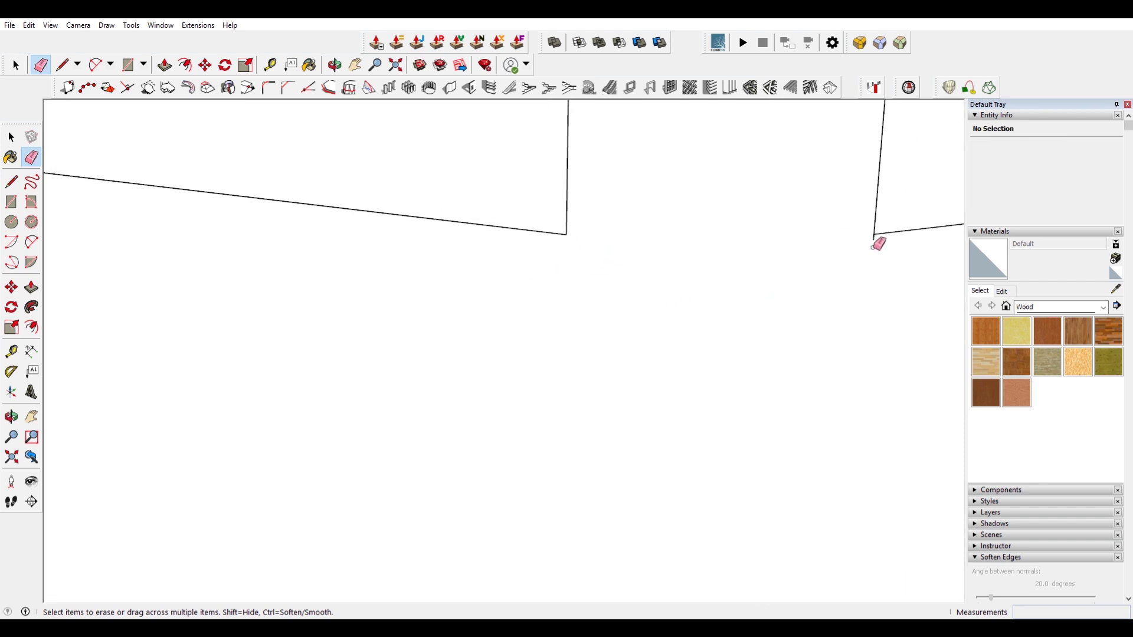
scroll(723, 291, "down", 6)
key("space")
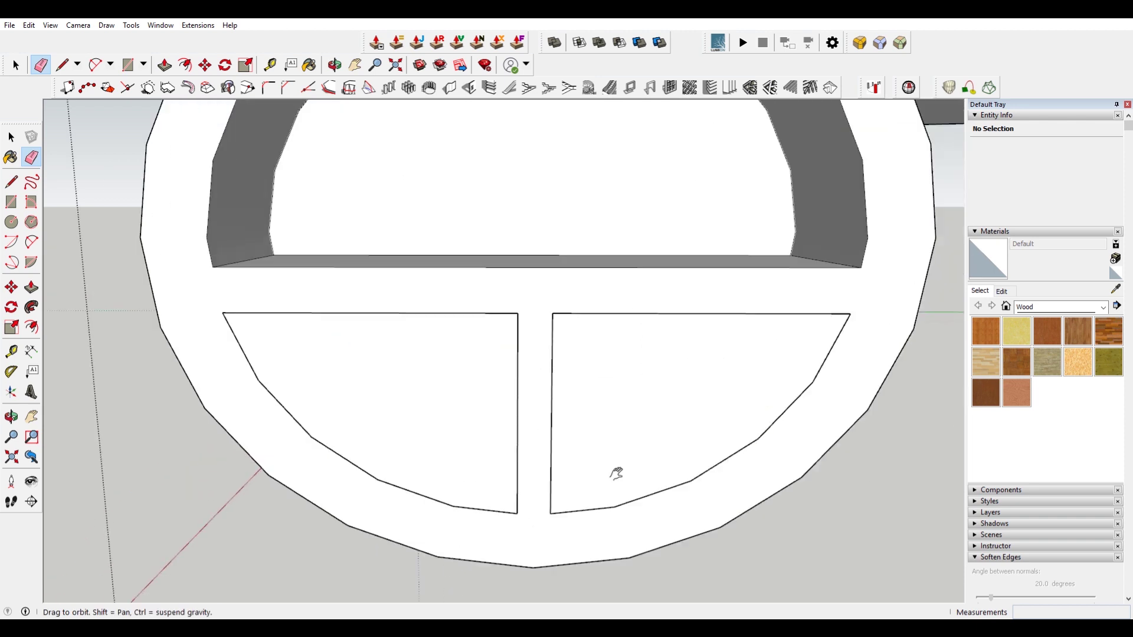
left_click(665, 407)
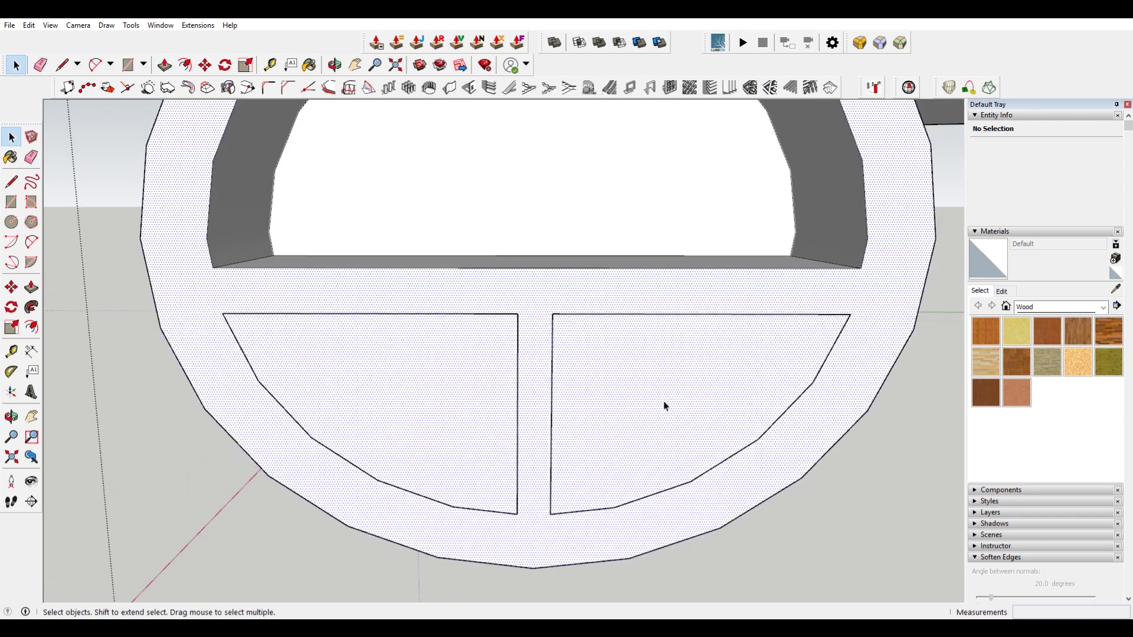
left_click(637, 380)
- Select the geometry around the vertical divider's lower end and check the extent of the engine ring's front face
middle_click_drag(637, 380, 405, 372)
scroll(467, 509, "up", 3)
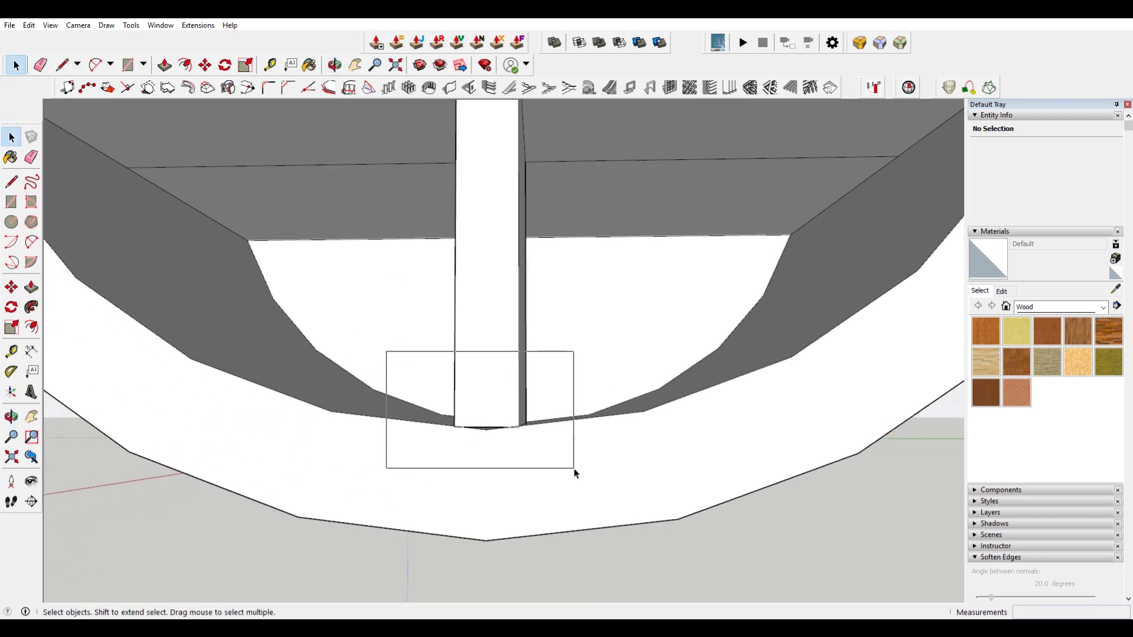
double_click(520, 436)
scroll(495, 445, "up", 5)
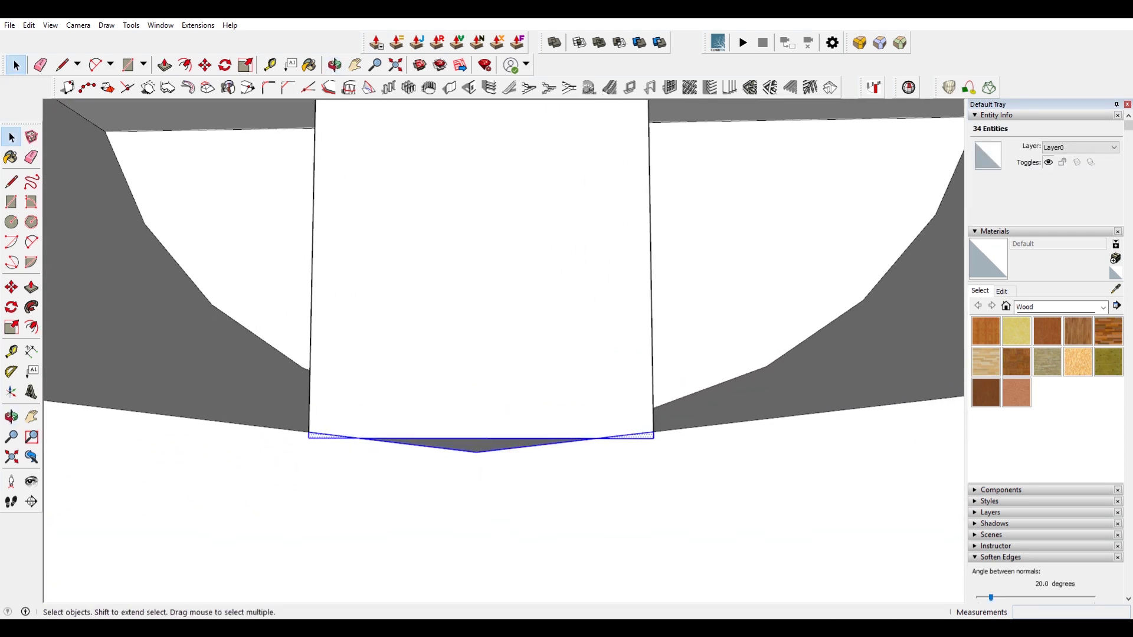
scroll(372, 394, "up", 2)
scroll(446, 472, "down", 6)
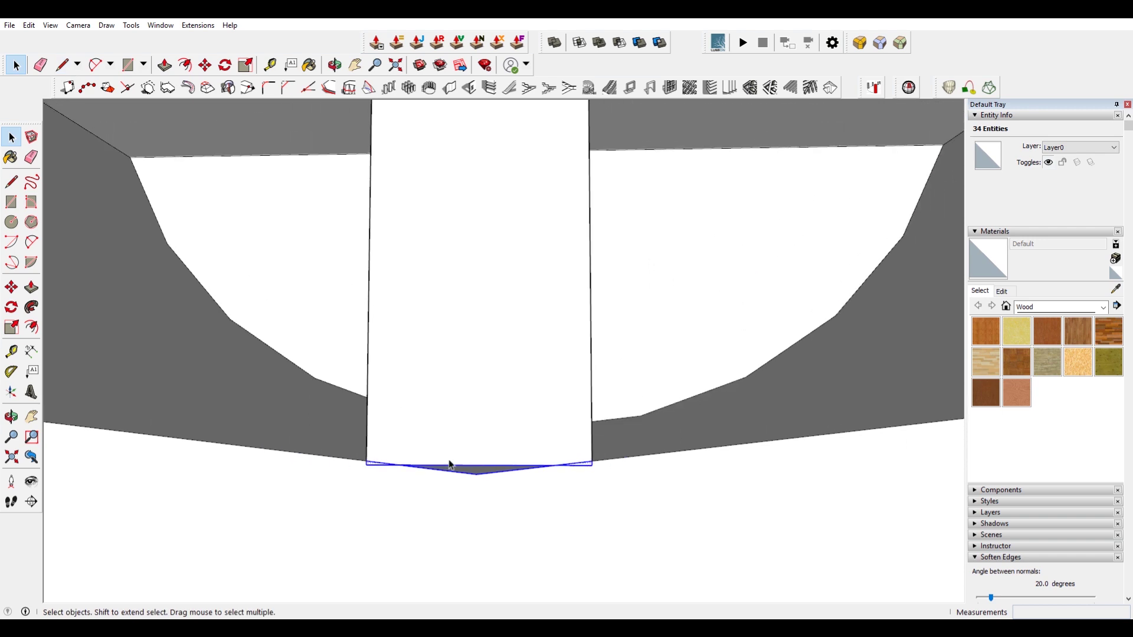
left_click(456, 406)
- Erase the short overhanging edges on both sides of the vertical divider's lower end in the lower engine opening
scroll(455, 413, "up", 8)
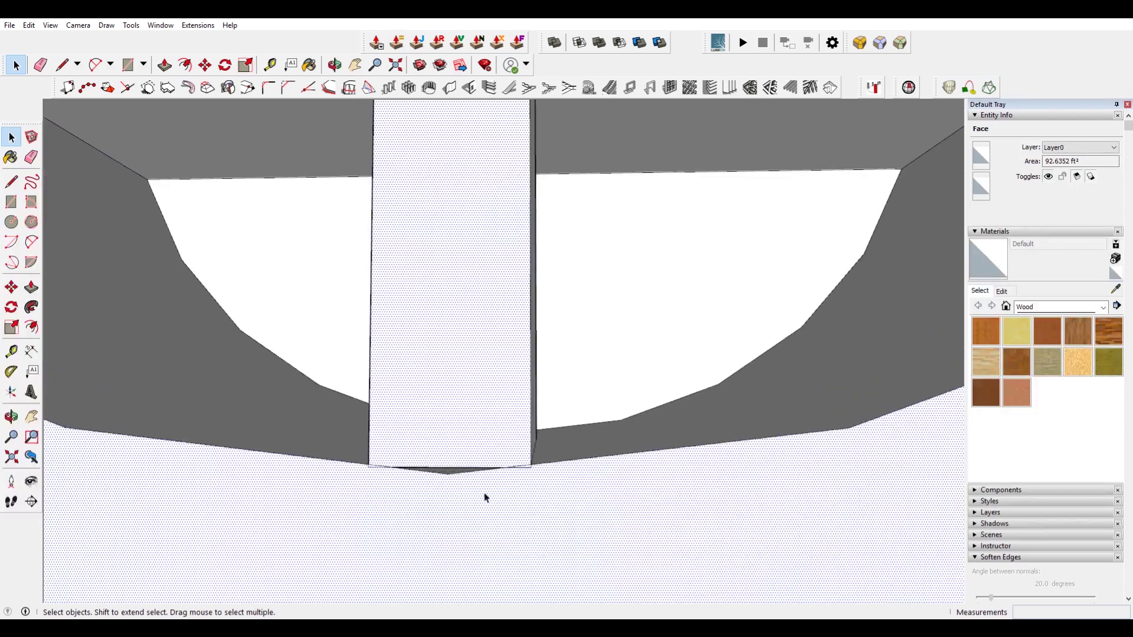
left_click(579, 440)
key("e")
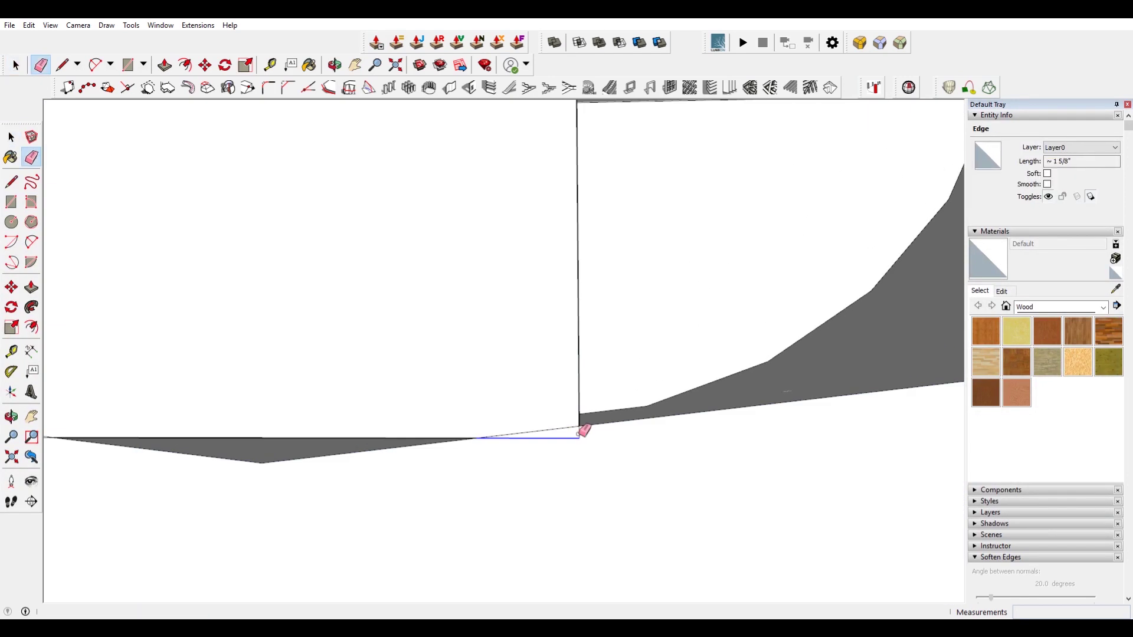
left_click(576, 437)
middle_click_drag(492, 434, 198, 442)
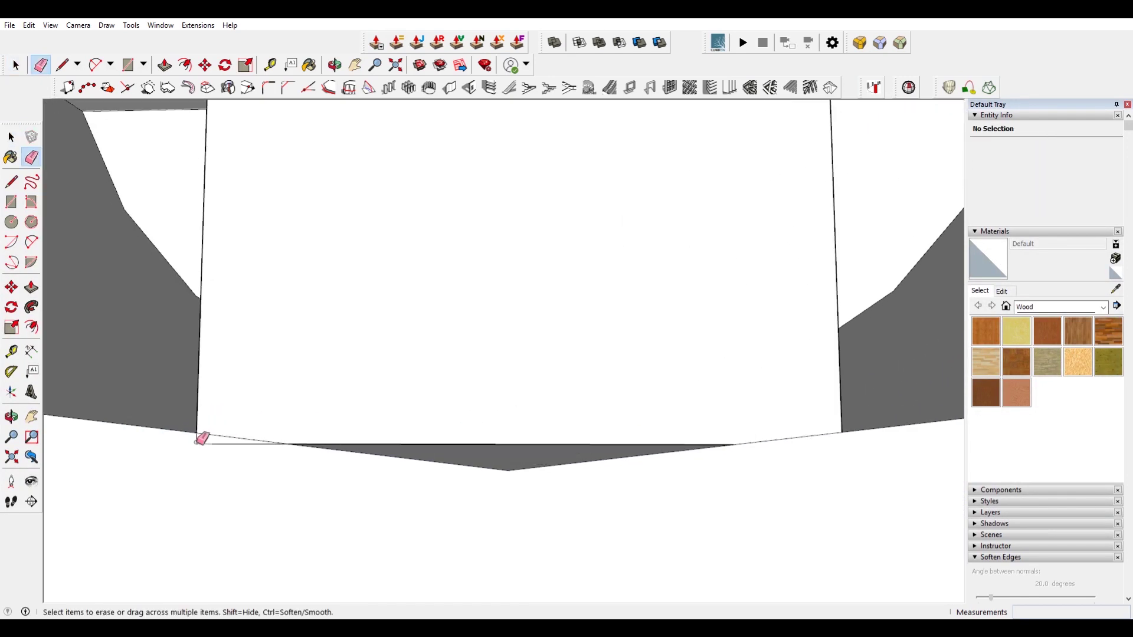
scroll(448, 399, "down", 10)
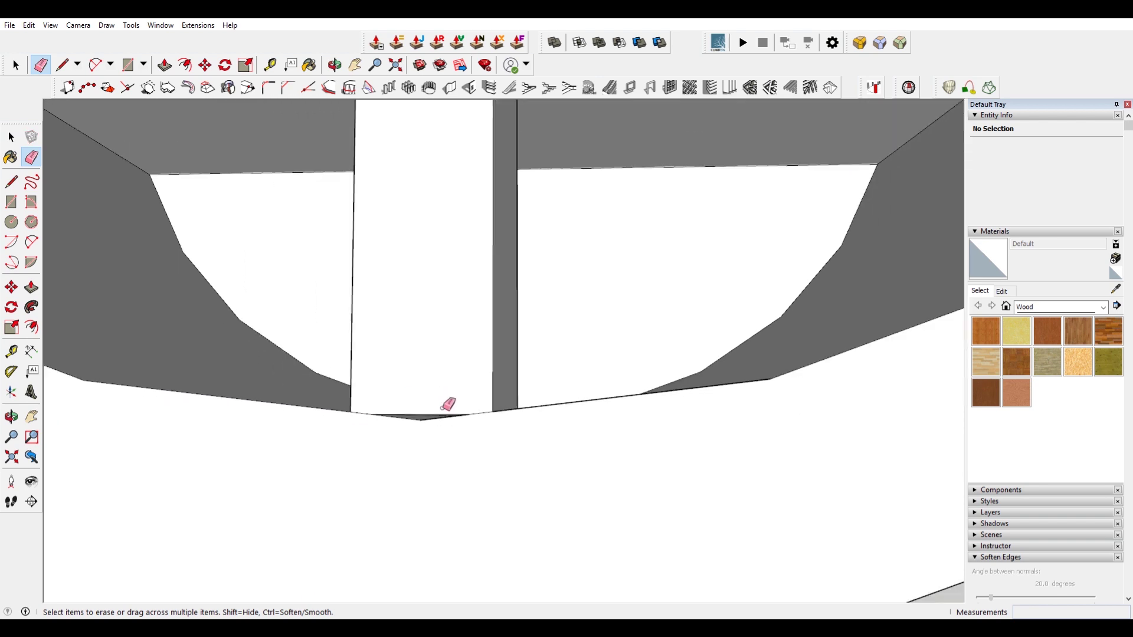
- Examine the small triangular gap beneath the vertical divider's lower end in the lower engine opening
scroll(517, 239, "up", 4)
scroll(517, 239, "down", 3)
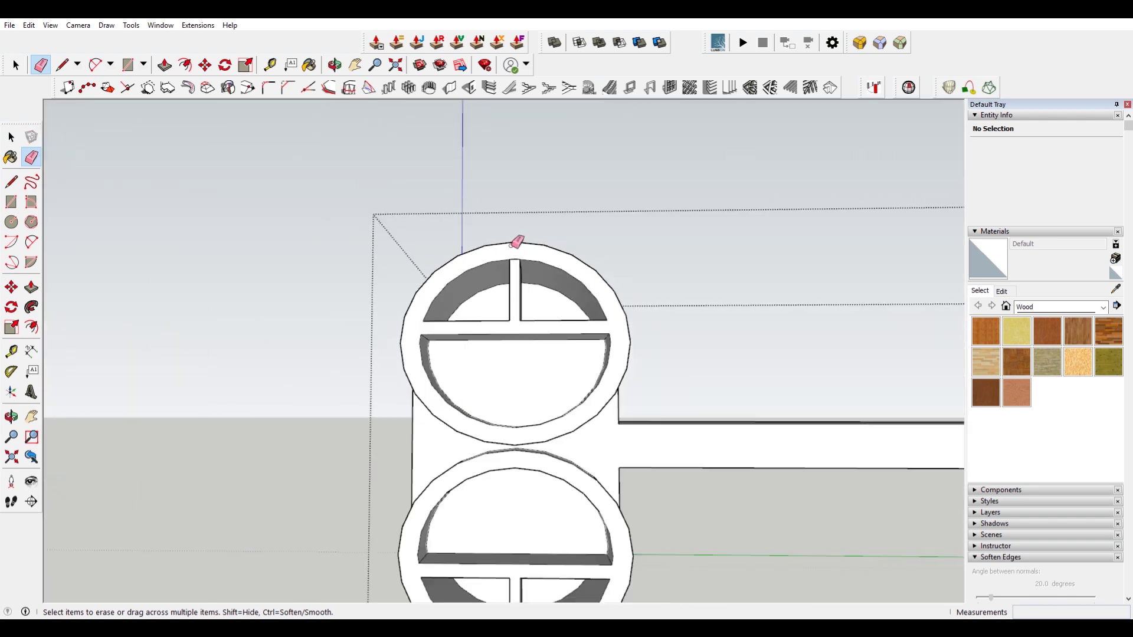
scroll(539, 406, "up", 8)
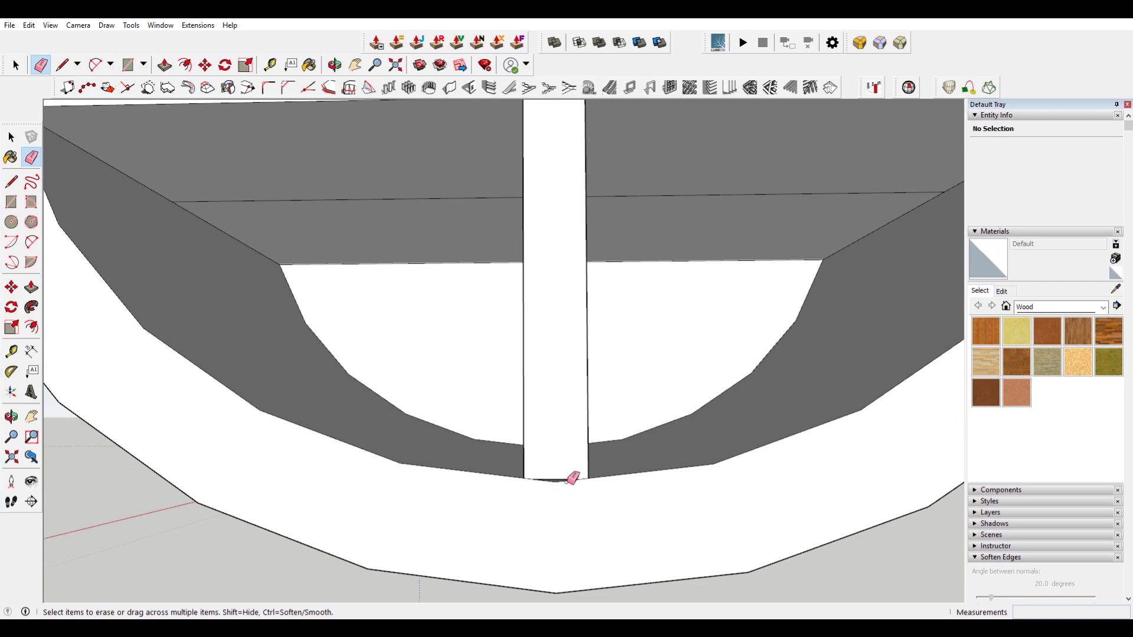
mouse_move(568, 474)
middle_mouse_down()
mouse_move(569, 456)
mouse_move(567, 468)
middle_mouse_up()
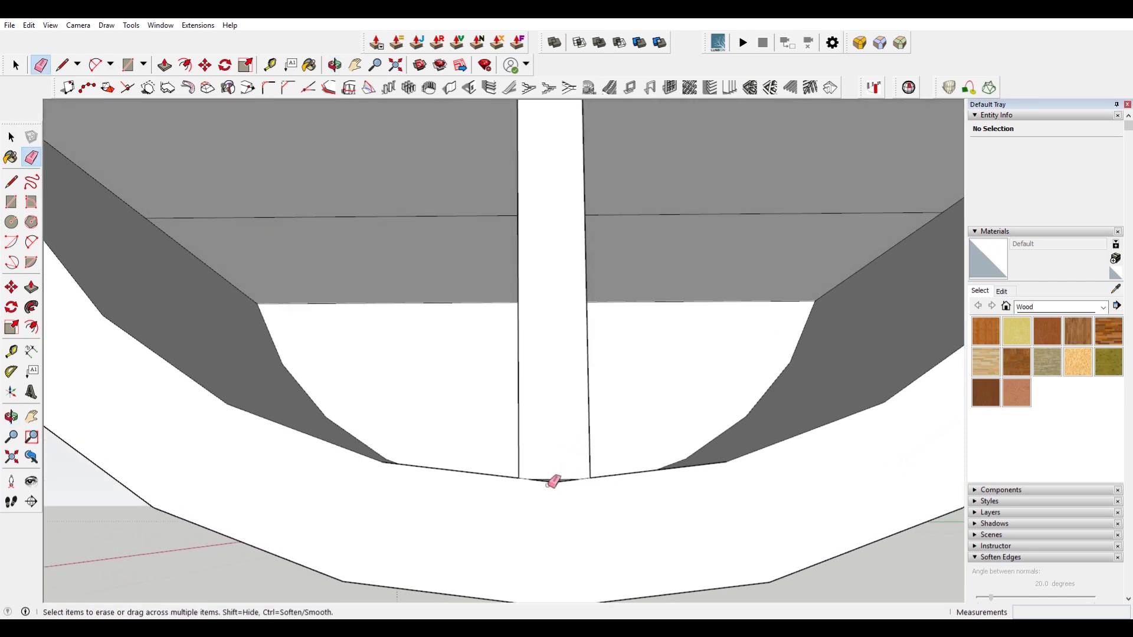
scroll(585, 458, "up", 5)
key("space")
left_click(617, 467)
middle_click_drag(607, 437, 591, 481)
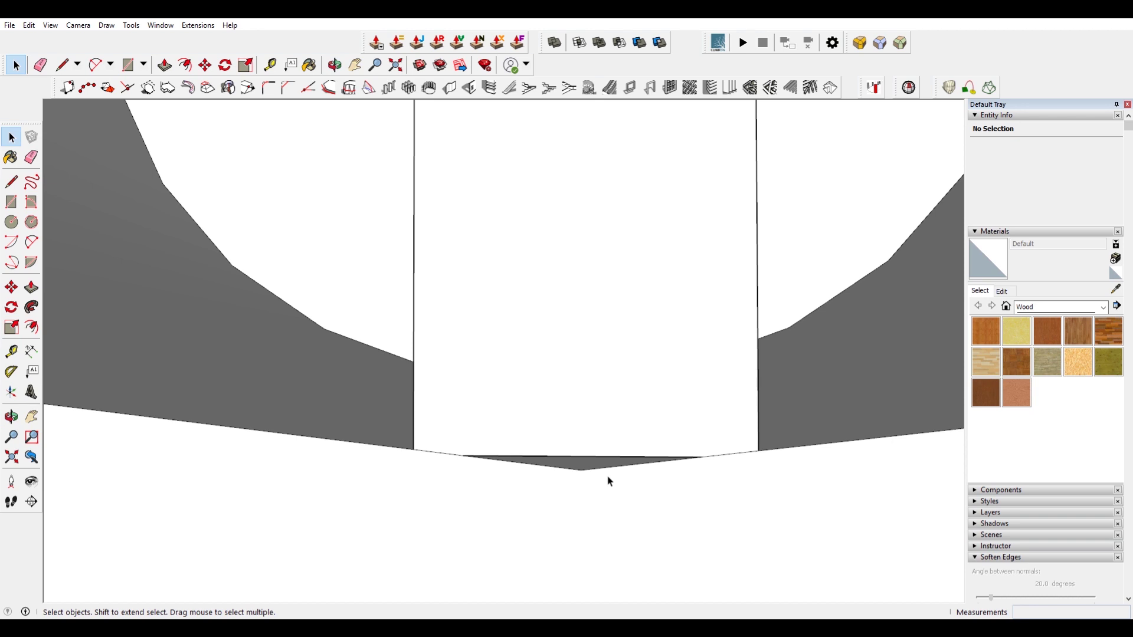
left_click(582, 469)
mouse_move(655, 453)
middle_mouse_down()
mouse_move(509, 478)
mouse_move(609, 464)
mouse_move(561, 458)
mouse_move(815, 496)
mouse_move(569, 425)
middle_mouse_up()
key("space")
key("e")
scroll(557, 424, "up", 3)
scroll(556, 423, "down", 3)
scroll(329, 316, "up", 3)
- Check the lower engine's outer surface and the underside of its front ring
middle_click_drag(328, 318, 837, 179)
key("space")
left_click(347, 274)
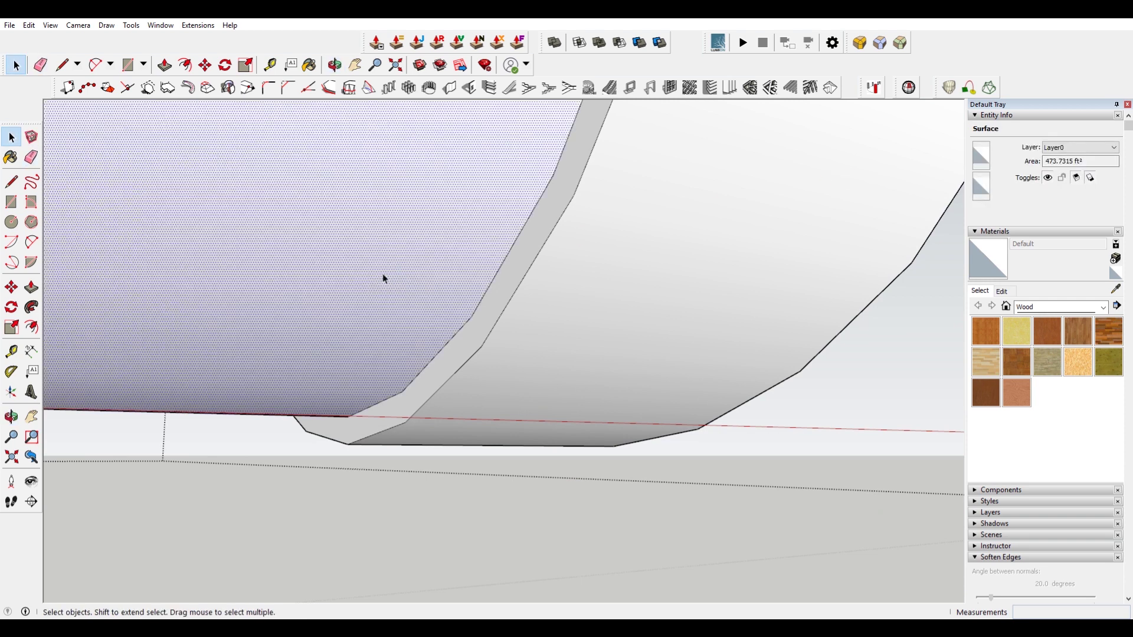
middle_click_drag(521, 317, 627, 406)
scroll(594, 371, "up", 4)
scroll(514, 372, "up", 5)
scroll(505, 317, "down", 7)
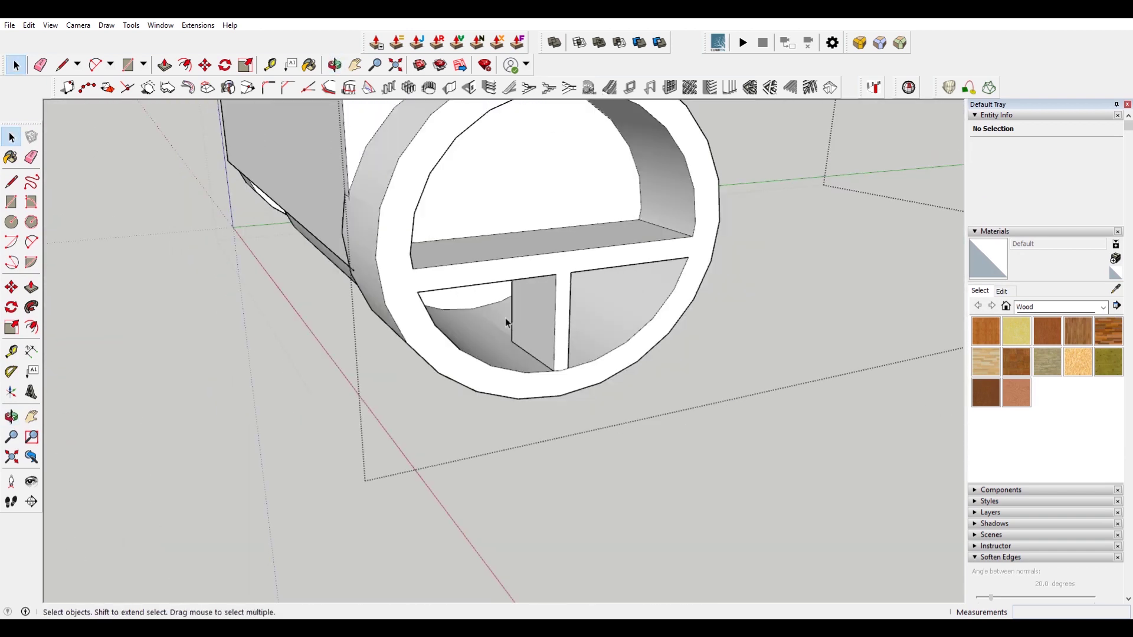
- Select the lower engine's geometry, make it a group, and open that group for editing
triple_click(473, 240)
left_click_drag(413, 190, 673, 429)
right_click(581, 251)
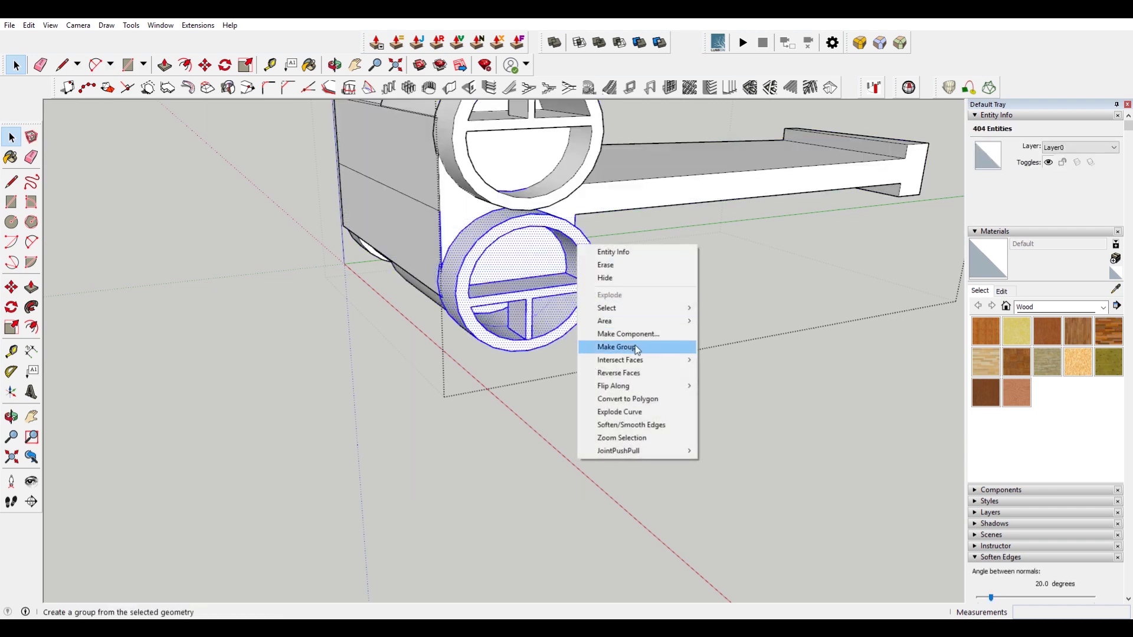
left_click(636, 348)
double_click(579, 253)
- Delete the faces closing the rear end of the grouped engine cylinder to expose the inner end of the vertical divider
middle_click_drag(391, 356, 877, 417)
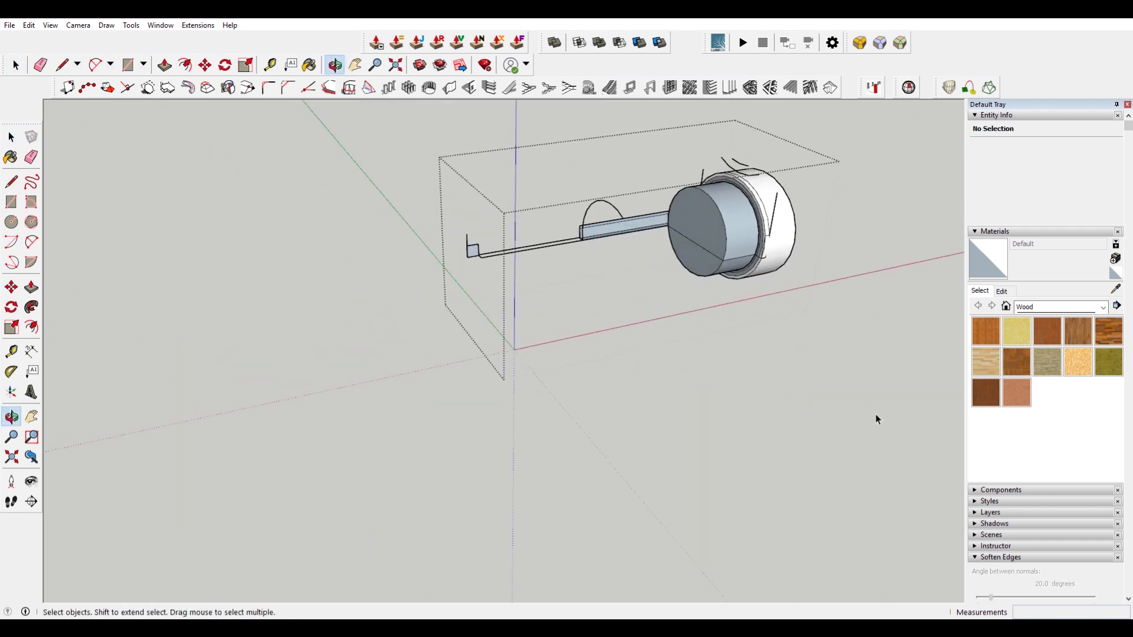
scroll(723, 234, "up", 3)
left_click(694, 276)
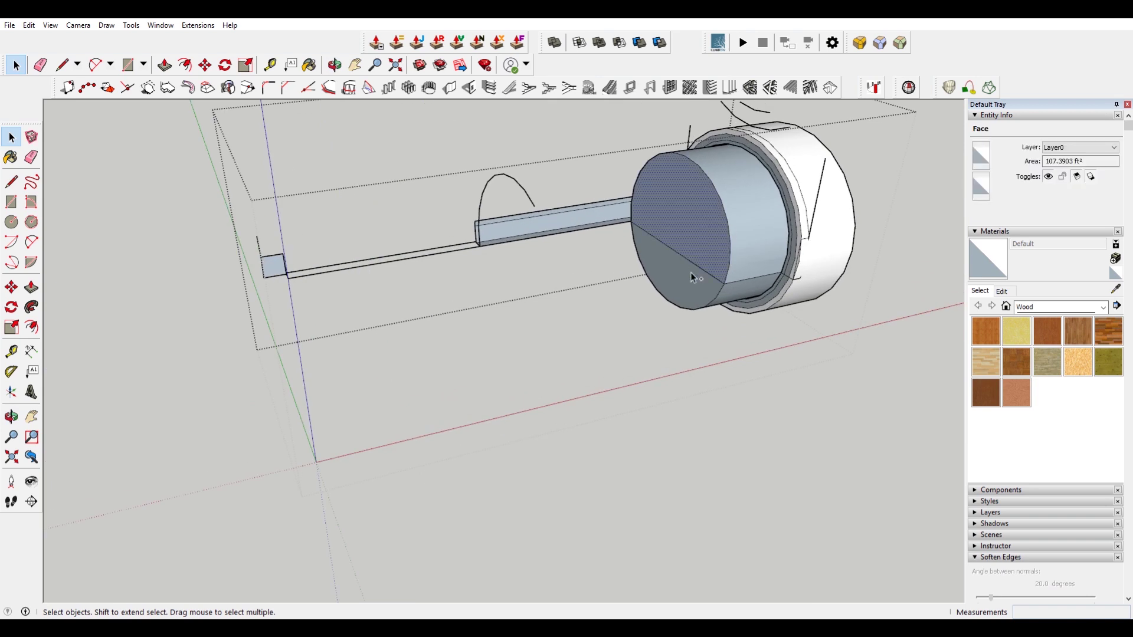
key("Delete")
scroll(729, 256, "up", 3)
middle_click_drag(728, 256, 683, 299)
scroll(706, 306, "up", 6)
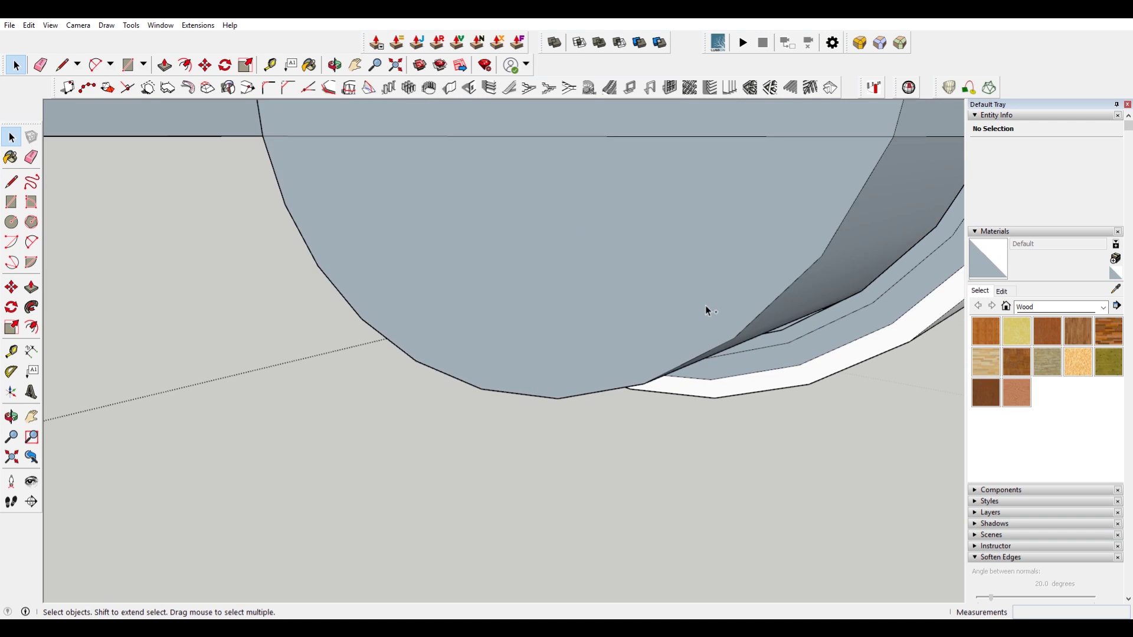
scroll(774, 317, "down", 6)
scroll(693, 248, "up", 5)
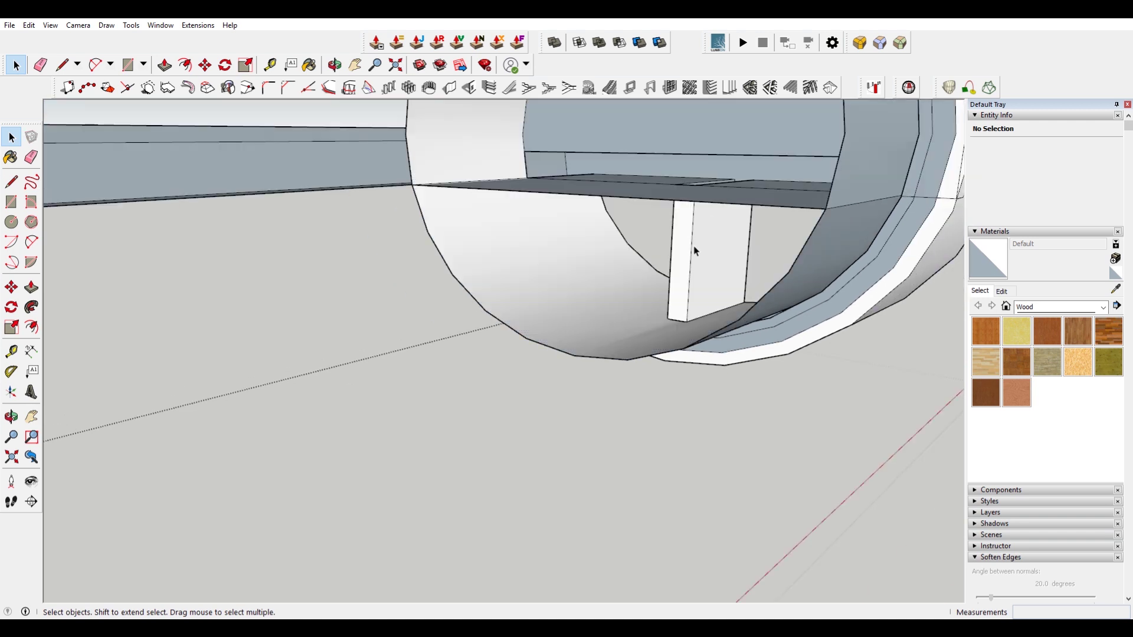
- Turn on the display of hidden geometry with the view on the divider's inner lower end
scroll(658, 348, "up", 3)
middle_click_drag(698, 380, 842, 316)
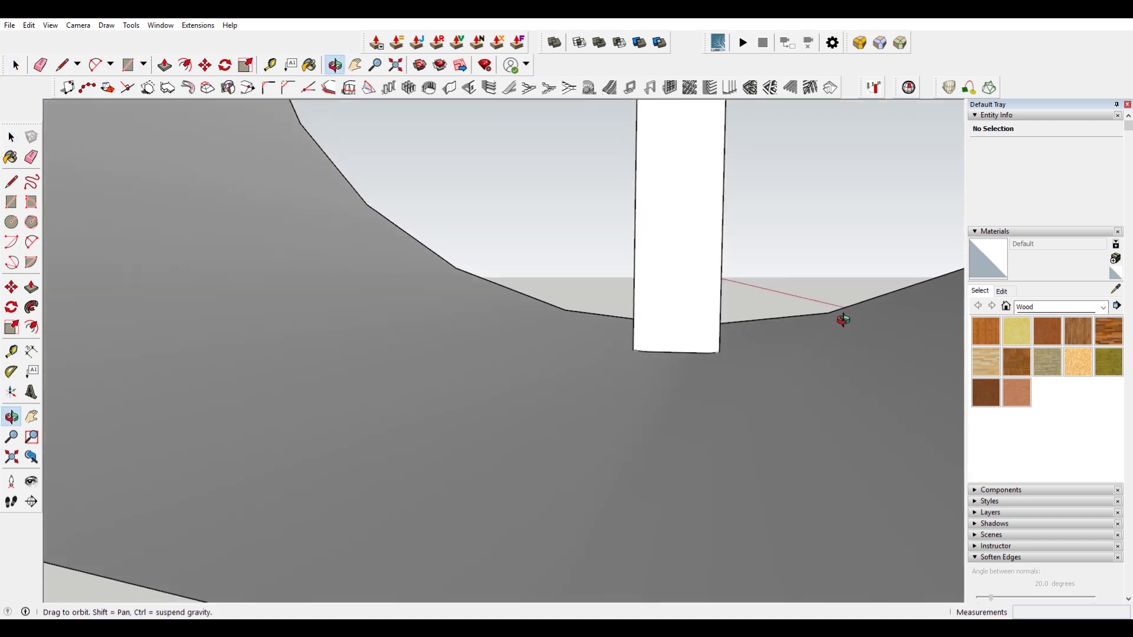
scroll(710, 358, "up", 4)
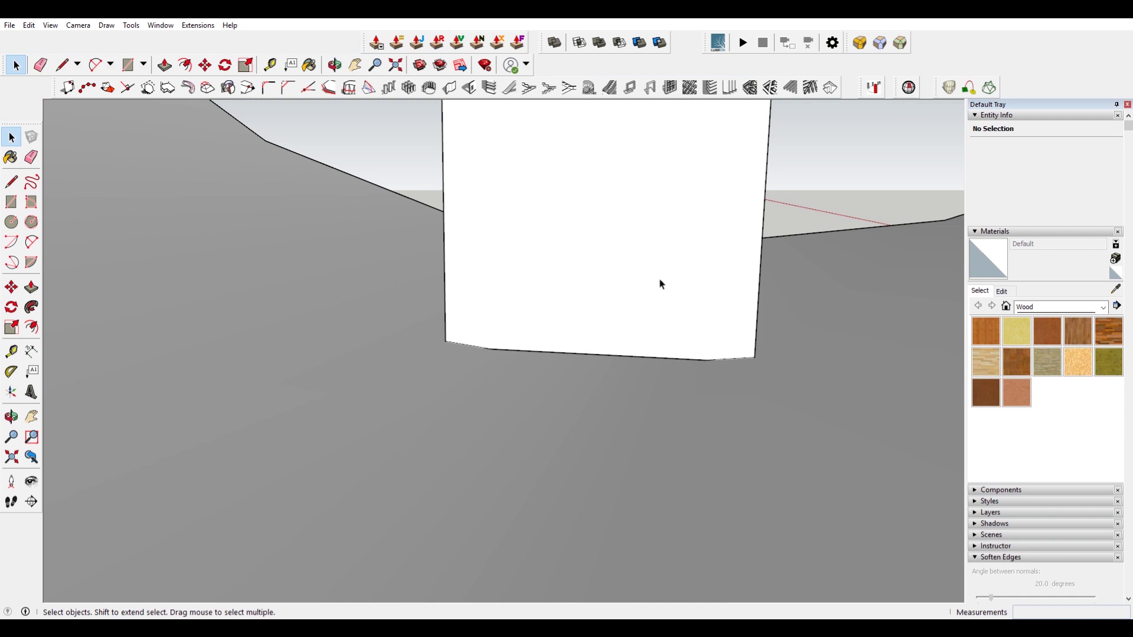
left_click(52, 26)
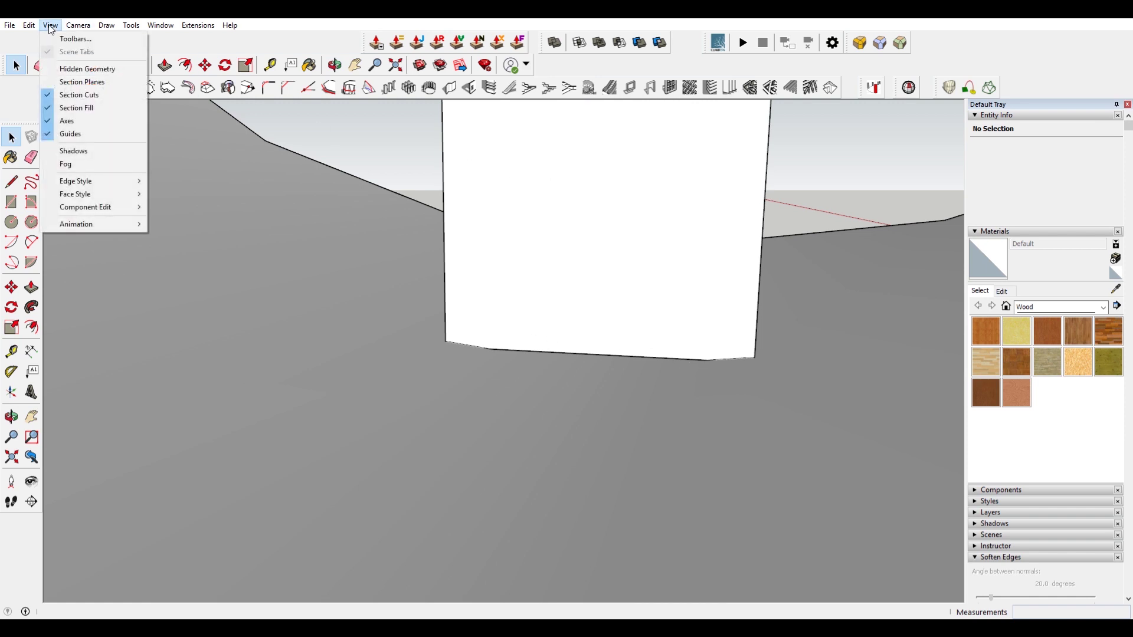
left_click(86, 70)
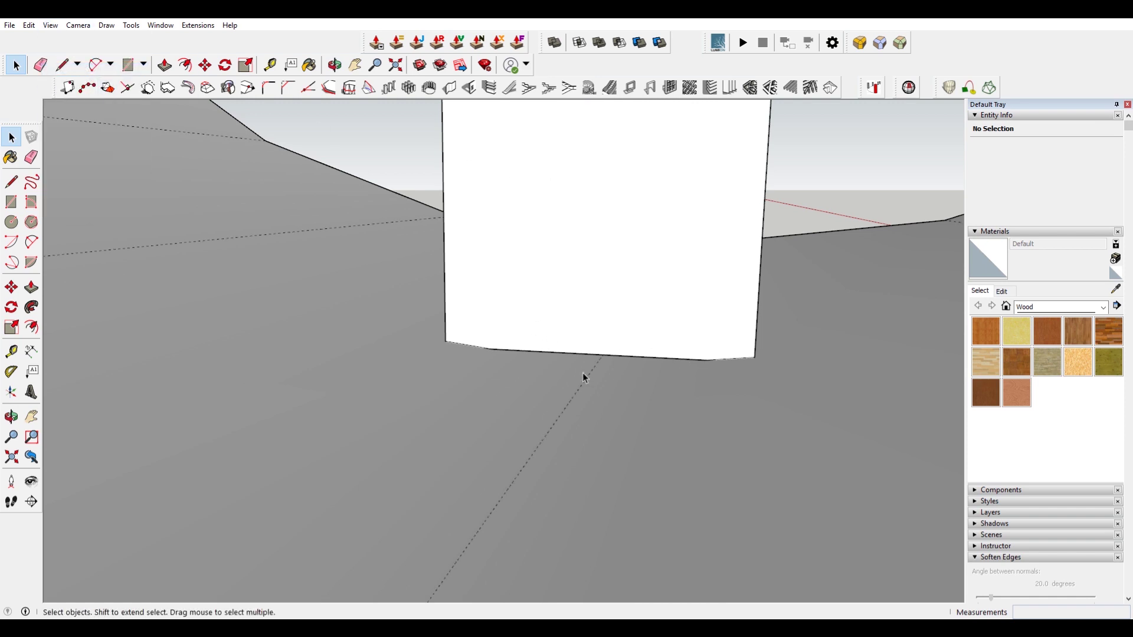
- Close the triangular gap under the divider with lines meeting on the cylinder's dashed seam, the first about 3 7/16" long, and erase the leftover inner edges
scroll(600, 371, "up", 3)
left_click(600, 349)
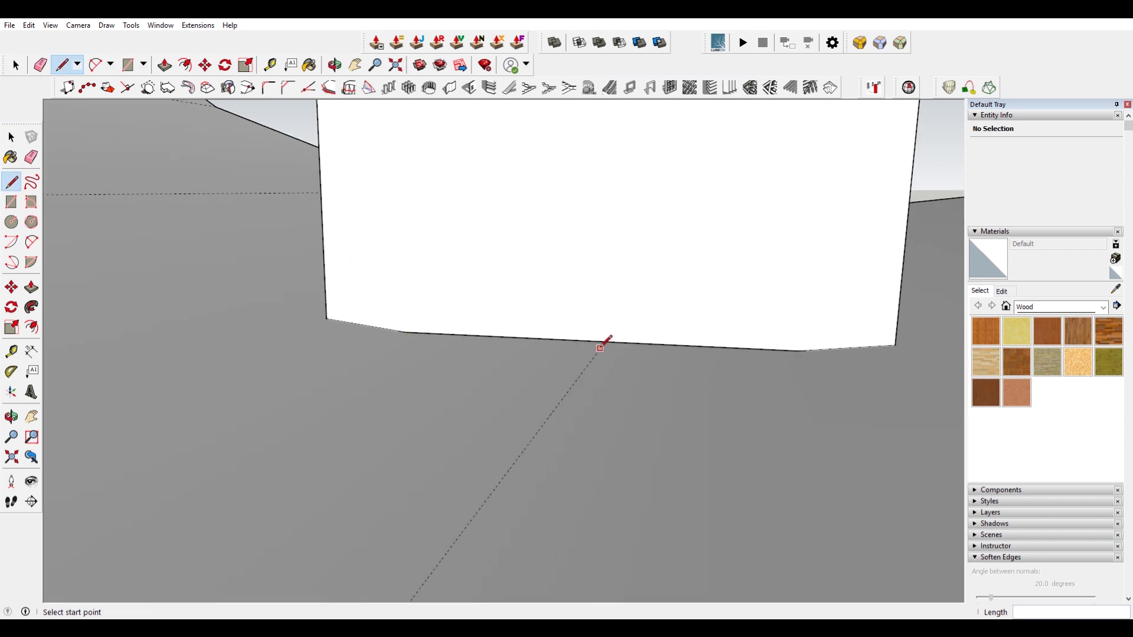
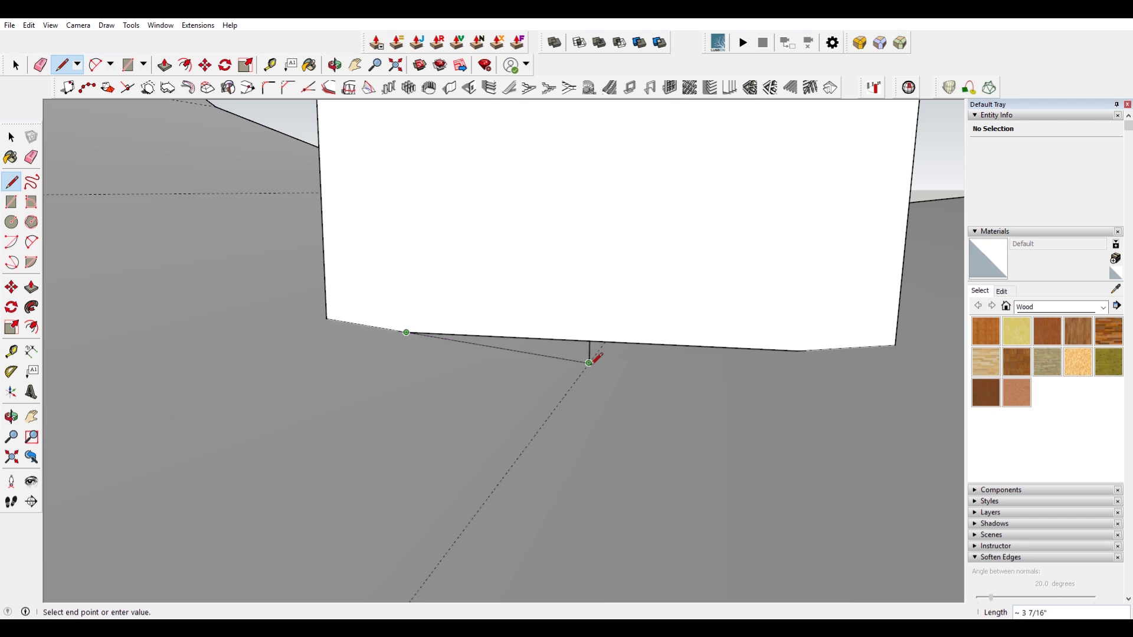
left_click(589, 362)
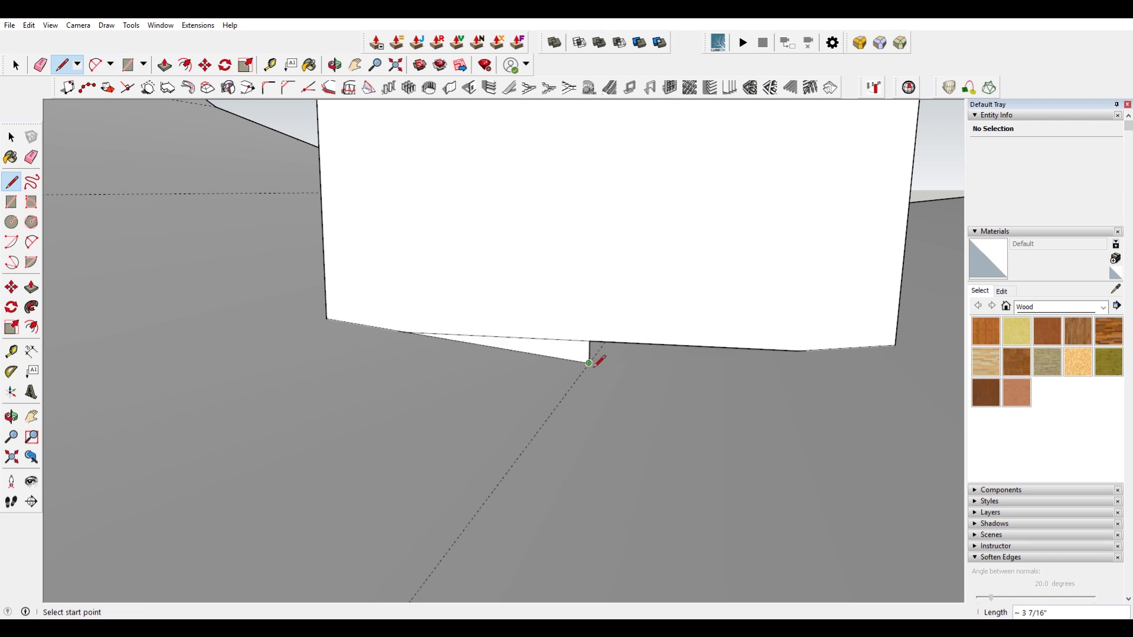
left_click(797, 351)
key("space")
key("e")
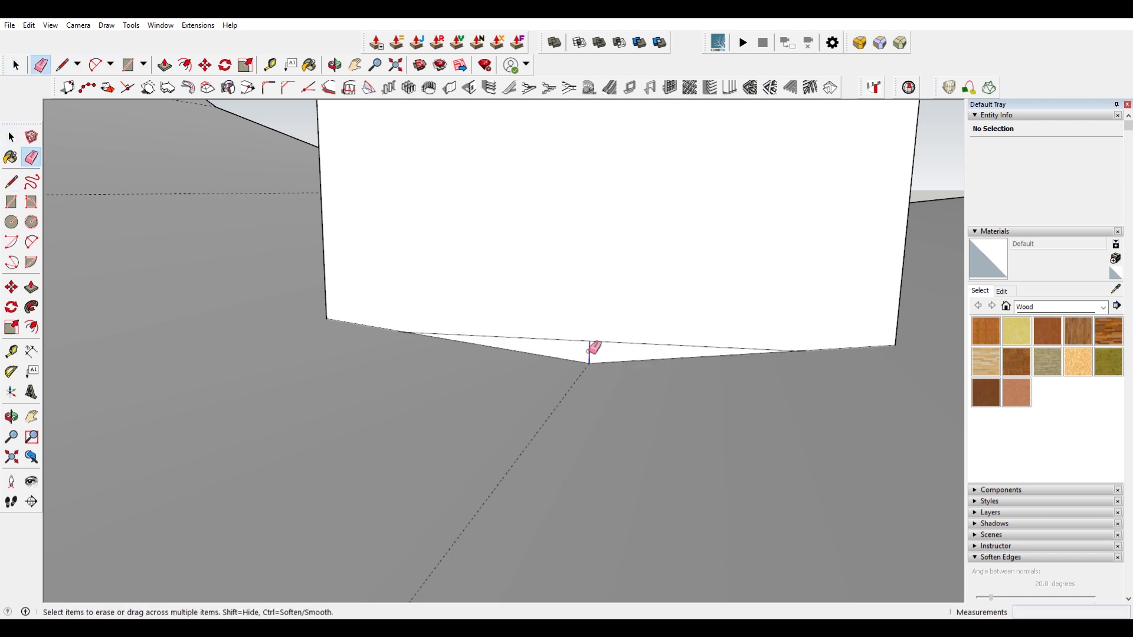
middle_click_drag(479, 328, 622, 349)
scroll(622, 349, "down", 5)
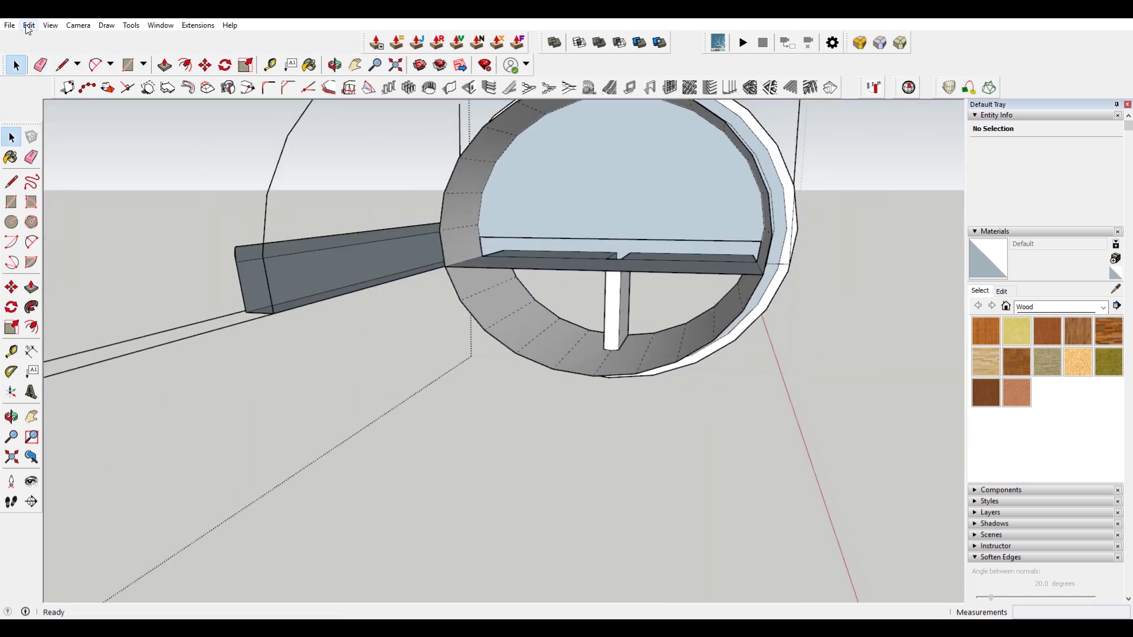
- Paste the copied geometry in place
left_click(28, 26)
left_click(94, 106)
middle_click_drag(797, 300, 351, 382)
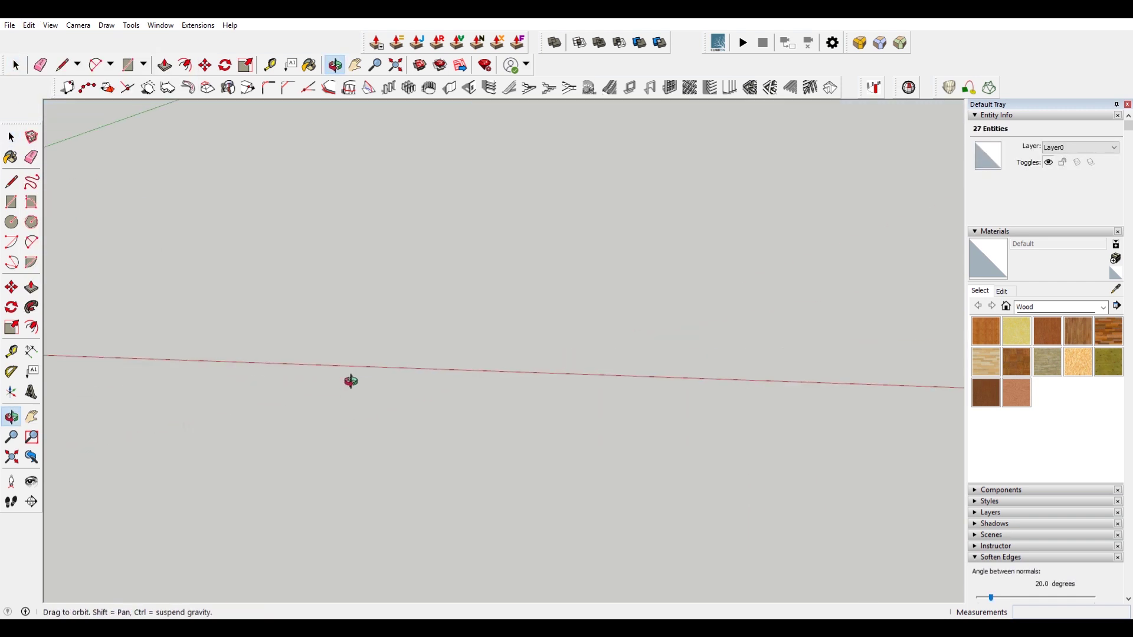
scroll(533, 294, "down", 3)
left_click(533, 294)
left_click(532, 294)
scroll(338, 270, "down", 1)
middle_click_drag(153, 277, 330, 284, "shift")
scroll(329, 283, "up", 4)
- Open the wing and engine group and select the lower engine's nested group
left_click(356, 266)
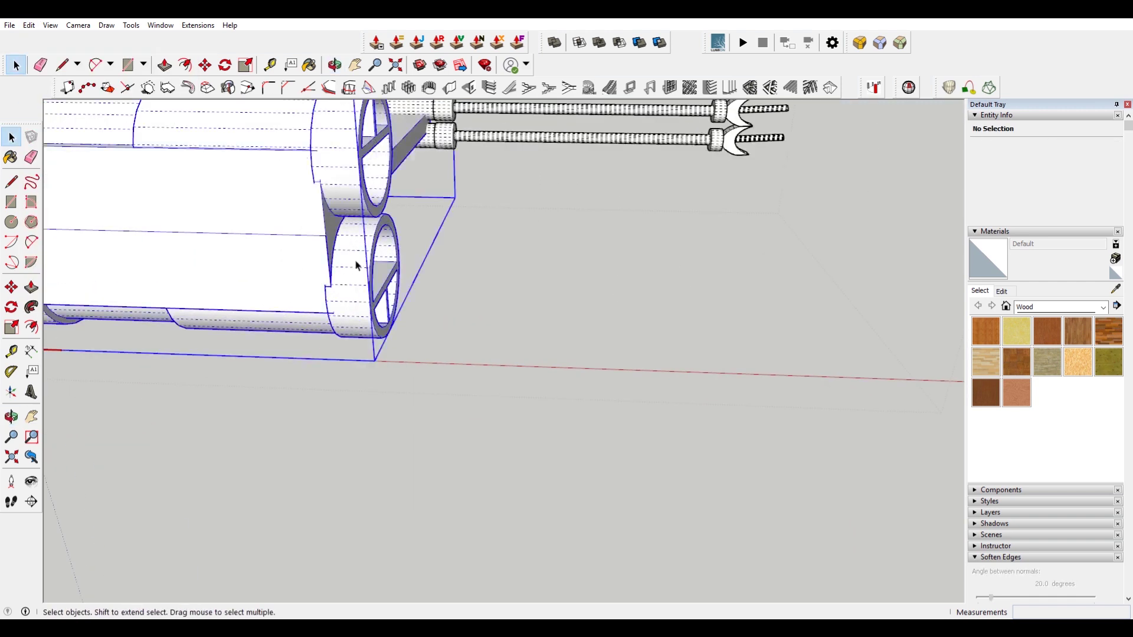
right_click(356, 261)
key("Escape")
double_click(362, 263)
left_click(362, 262)
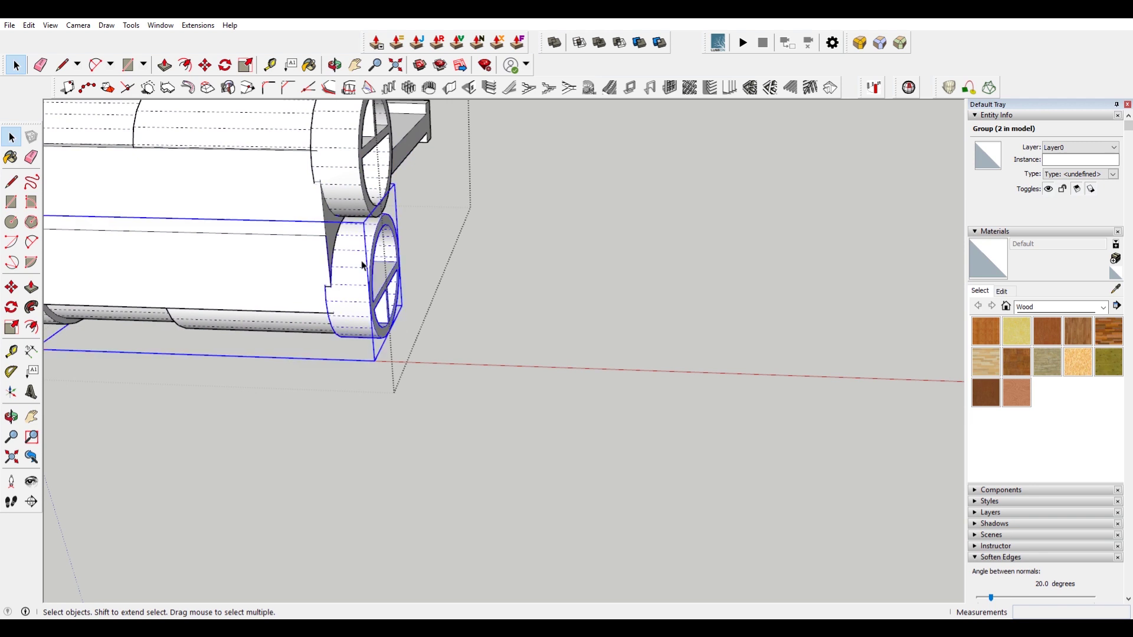
right_click(364, 266)
left_click(424, 331)
- Examine the upper engine's vertical divider where it meets the ring, and check the extent of the ring's front face
middle_click_drag(497, 264, 524, 391)
scroll(540, 253, "up", 3)
middle_click_drag(540, 253, 442, 281)
scroll(449, 203, "up", 5)
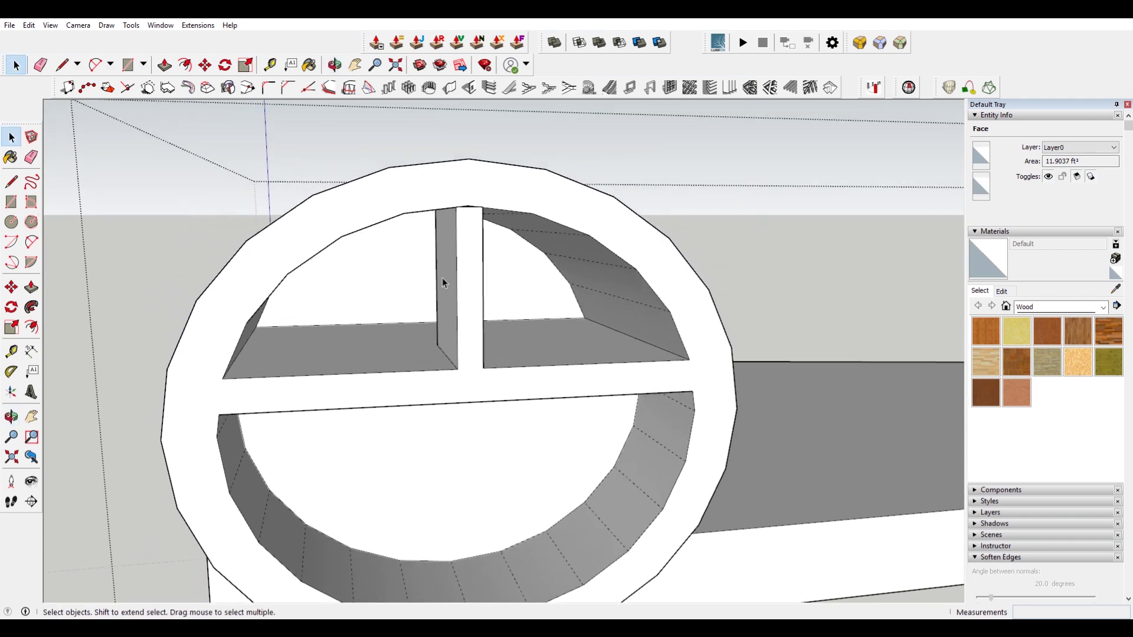
scroll(463, 210, "up", 10)
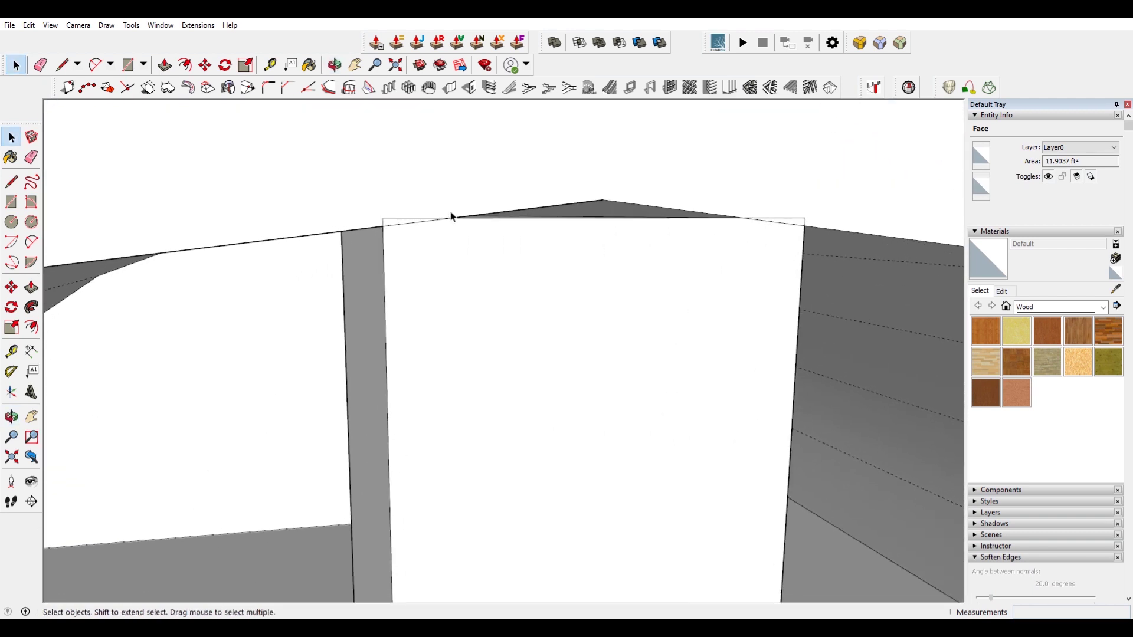
left_click(440, 220)
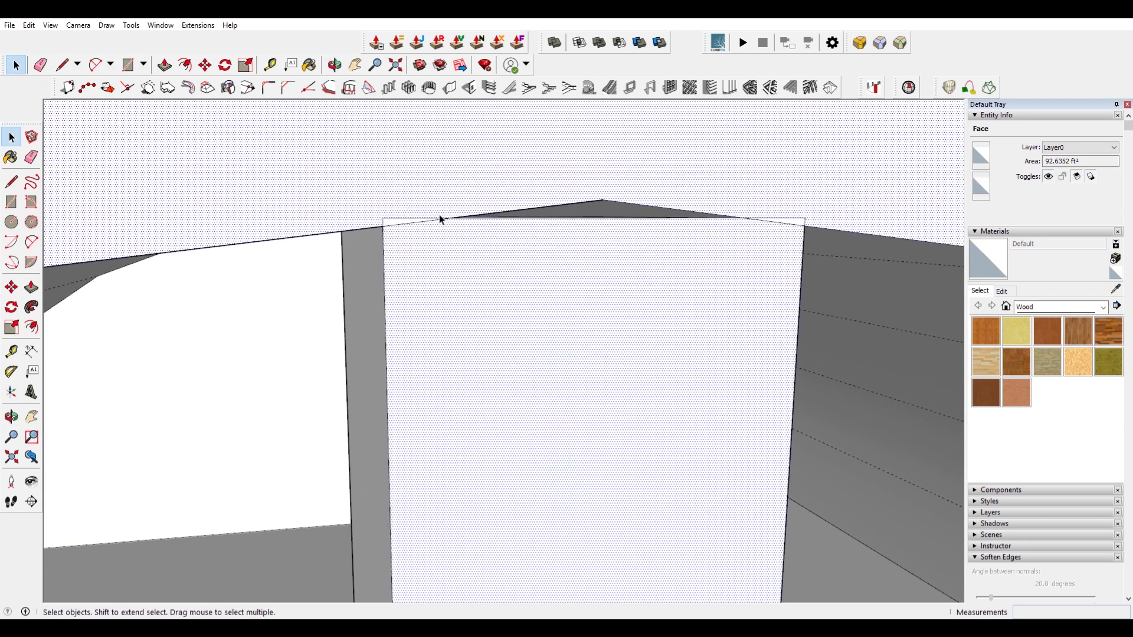
key("l")
key("Escape")
middle_click_drag(603, 199, 530, 209)
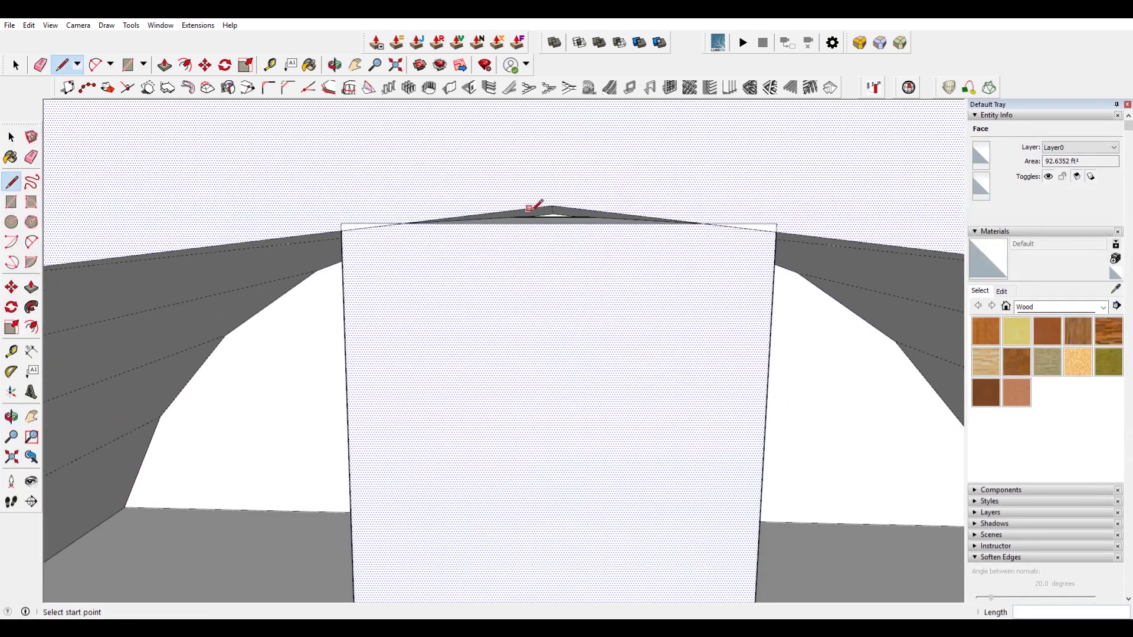
scroll(534, 208, "up", 5)
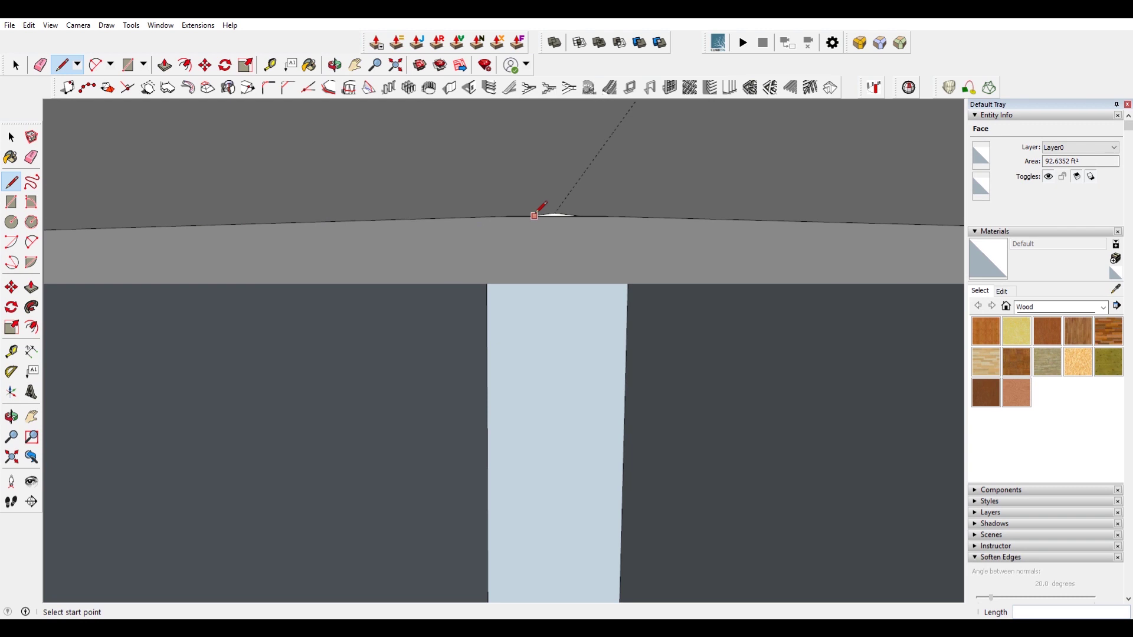
scroll(540, 216, "down", 10)
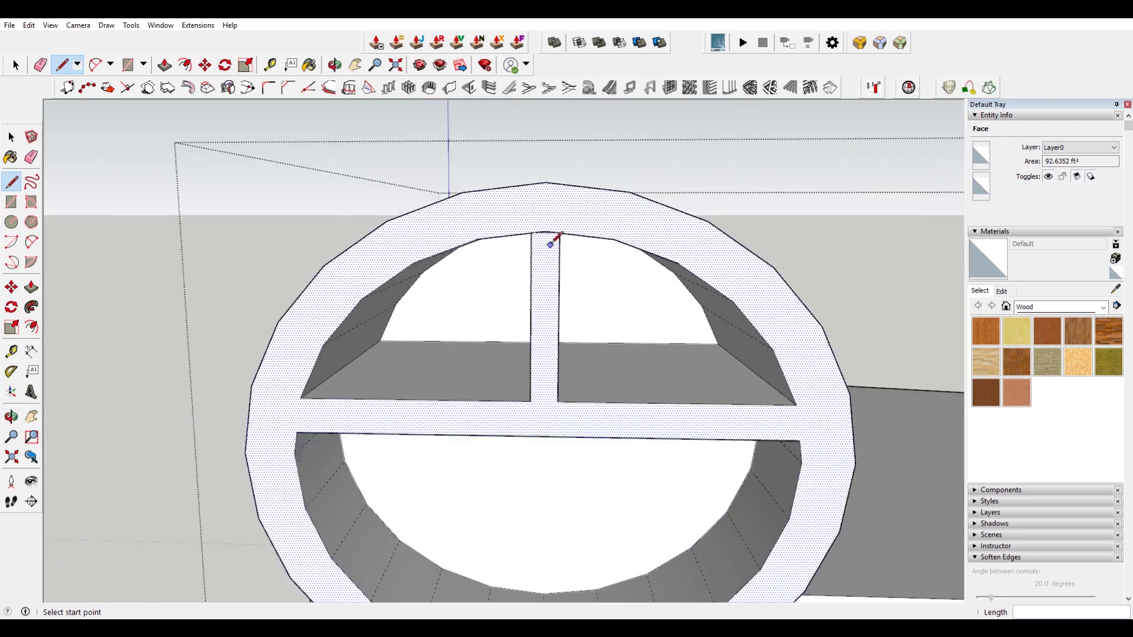
middle_click_drag(555, 247, 629, 308)
key("space")
scroll(570, 271, "up", 4)
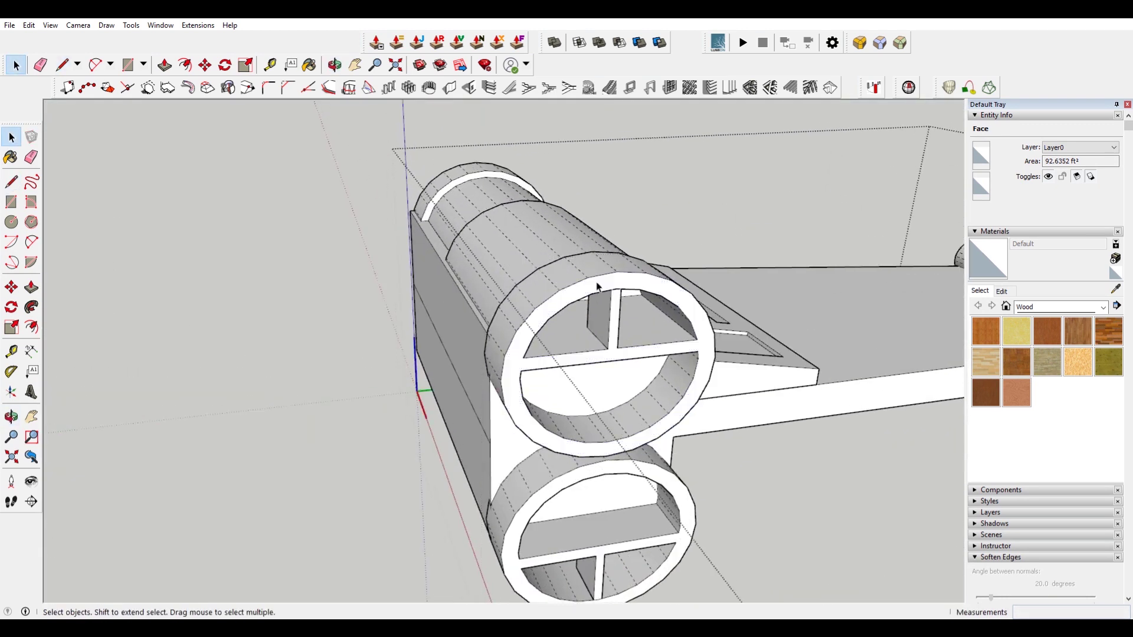
- Open the nested engine group, select the upper engine's geometry, and make it a group
key("Escape")
key("Escape")
double_click(576, 279)
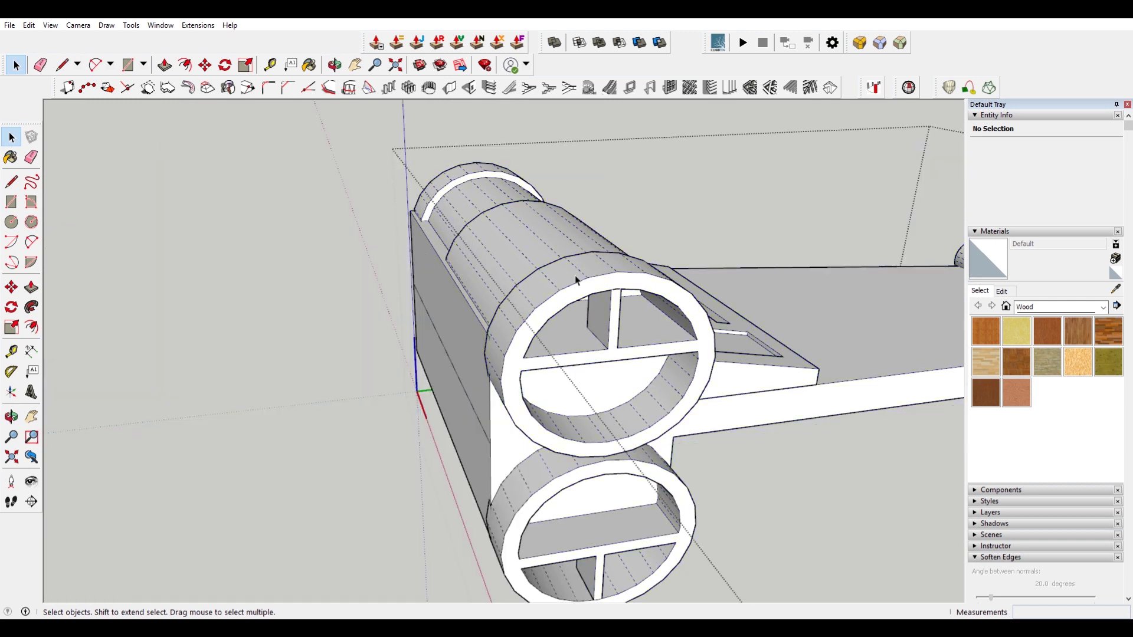
double_click(530, 248)
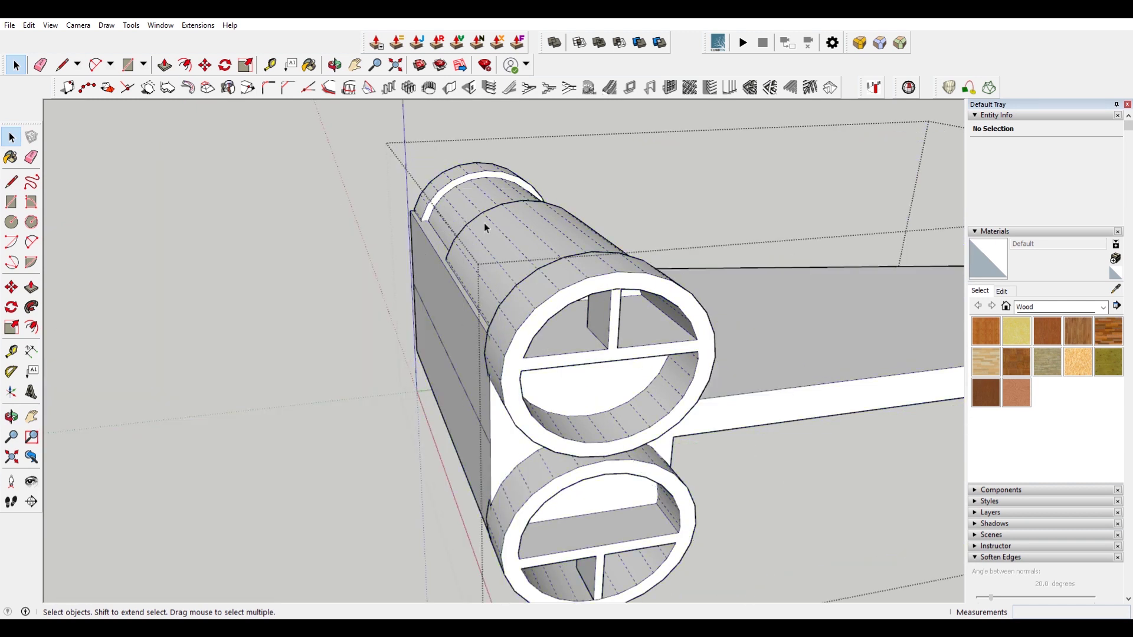
left_click_drag(784, 490, 782, 484)
right_click(596, 281)
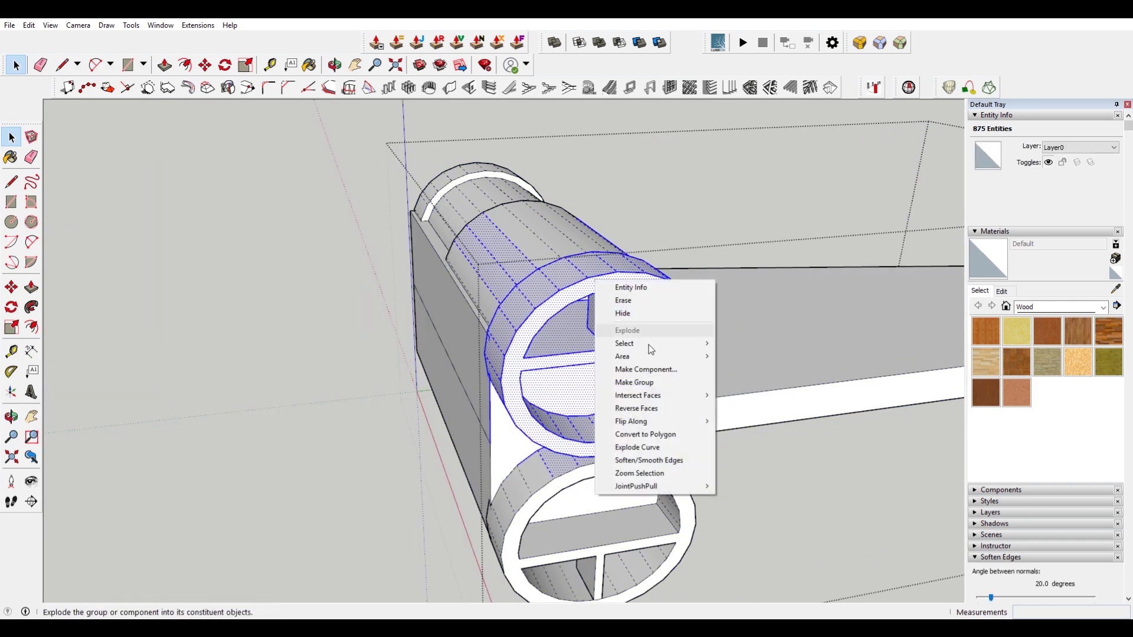
left_click(664, 387)
- Draw edges from the top of the upper engine's vertical divider to the ring's ridge, filling the gap at its back end
middle_click_drag(649, 377, 564, 332)
middle_click_drag(762, 180, 779, 291, "shift")
scroll(779, 291, "up", 4)
middle_click_drag(678, 292, 779, 348)
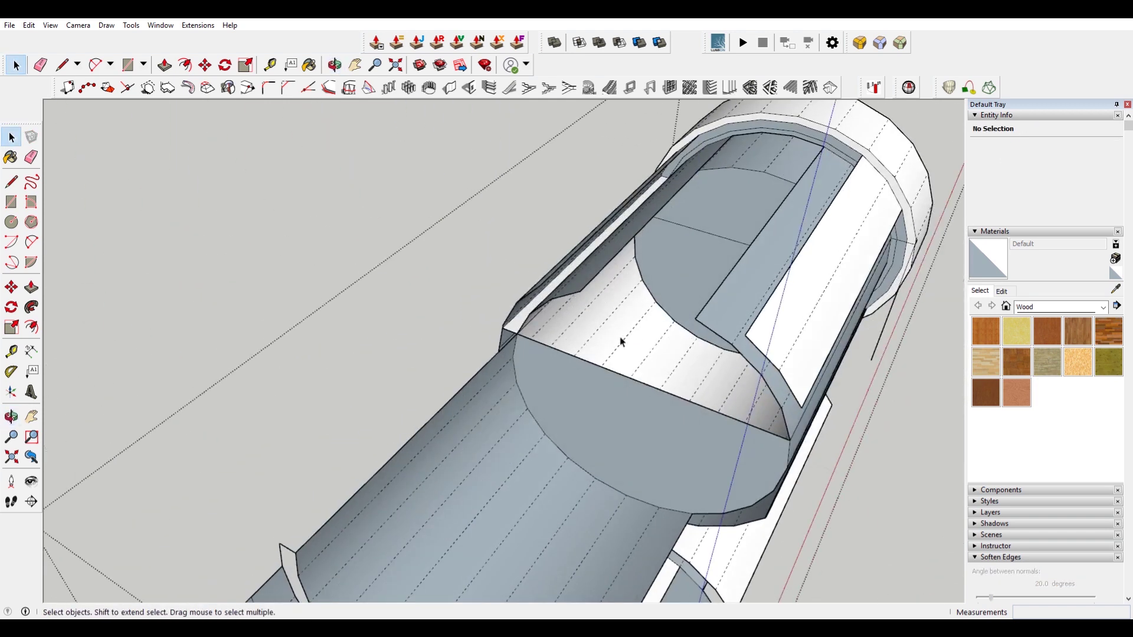
middle_click_drag(637, 339, 714, 192)
scroll(732, 250, "up", 8)
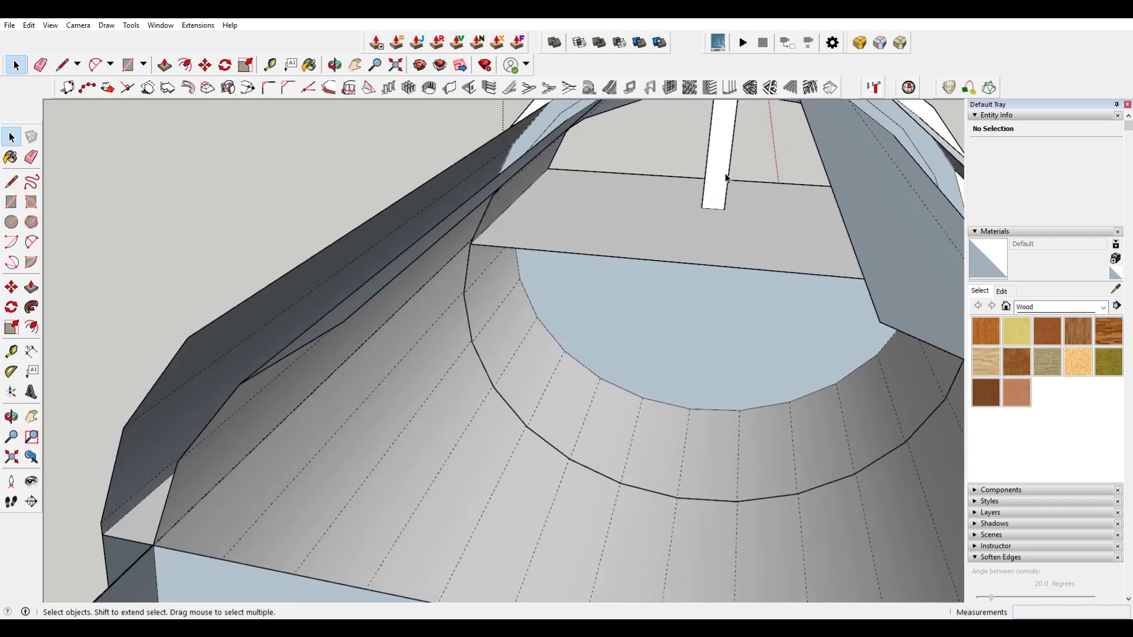
mouse_move(728, 220)
middle_mouse_down()
mouse_move(705, 314)
mouse_move(746, 215)
middle_mouse_up()
scroll(720, 271, "down", 3)
middle_click_drag(693, 330, 683, 223)
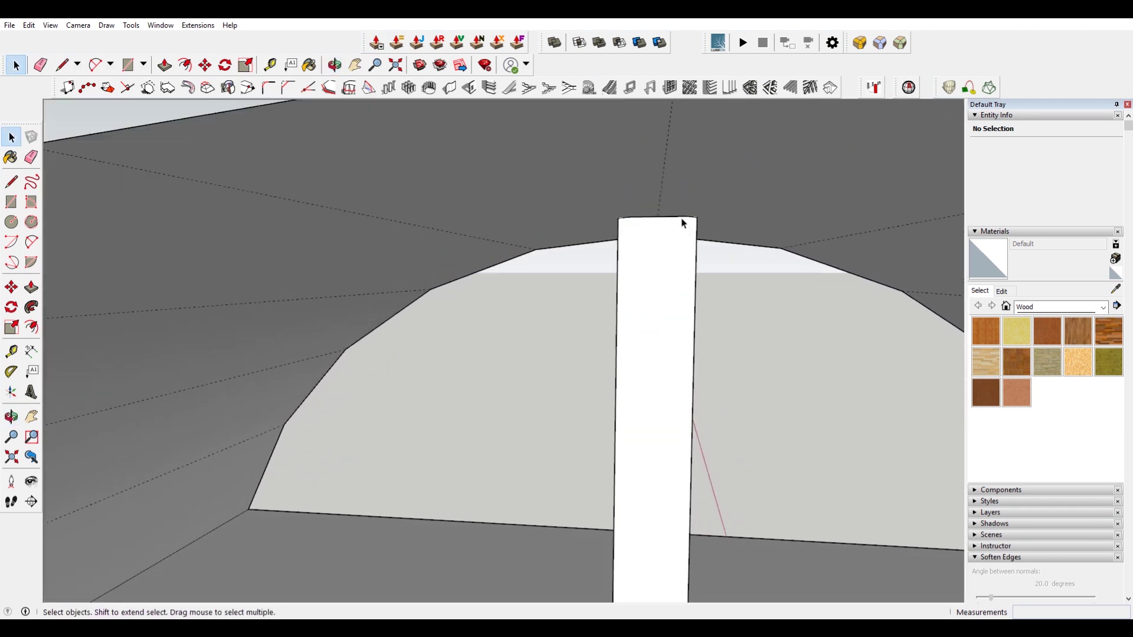
scroll(682, 222, "up", 3)
key("l")
scroll(617, 212, "up", 2)
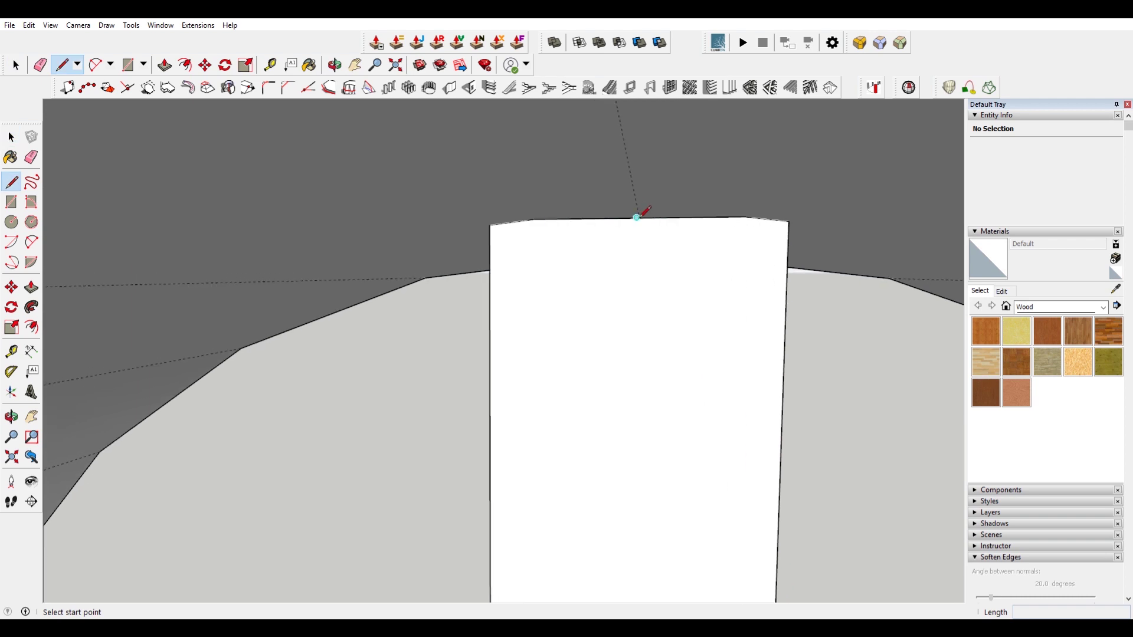
scroll(644, 214, "up", 3)
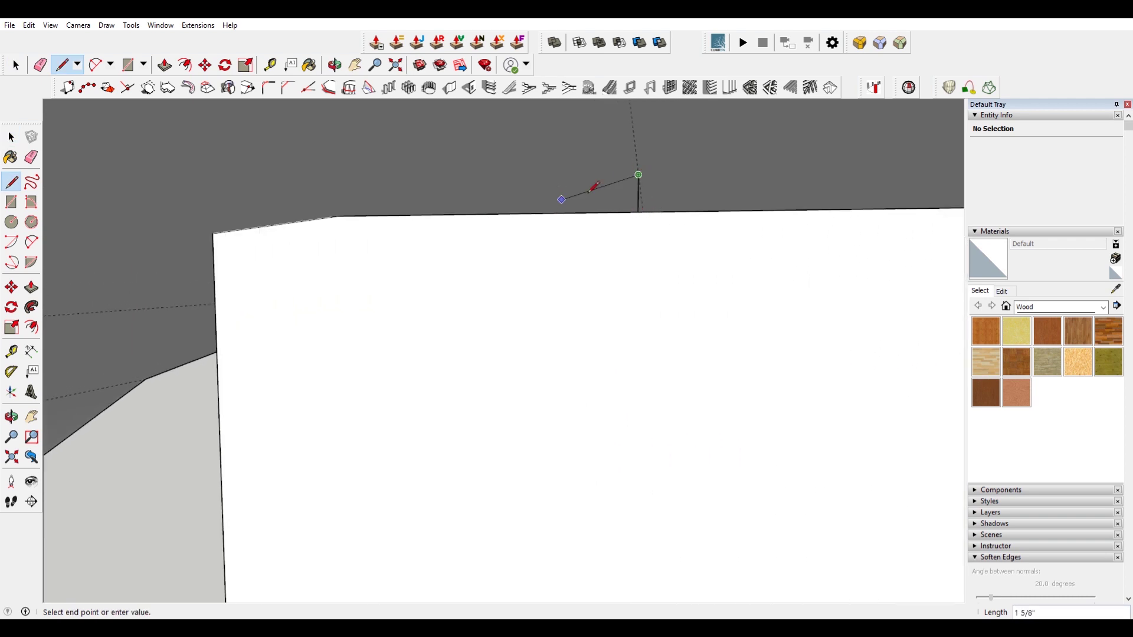
left_click(339, 216)
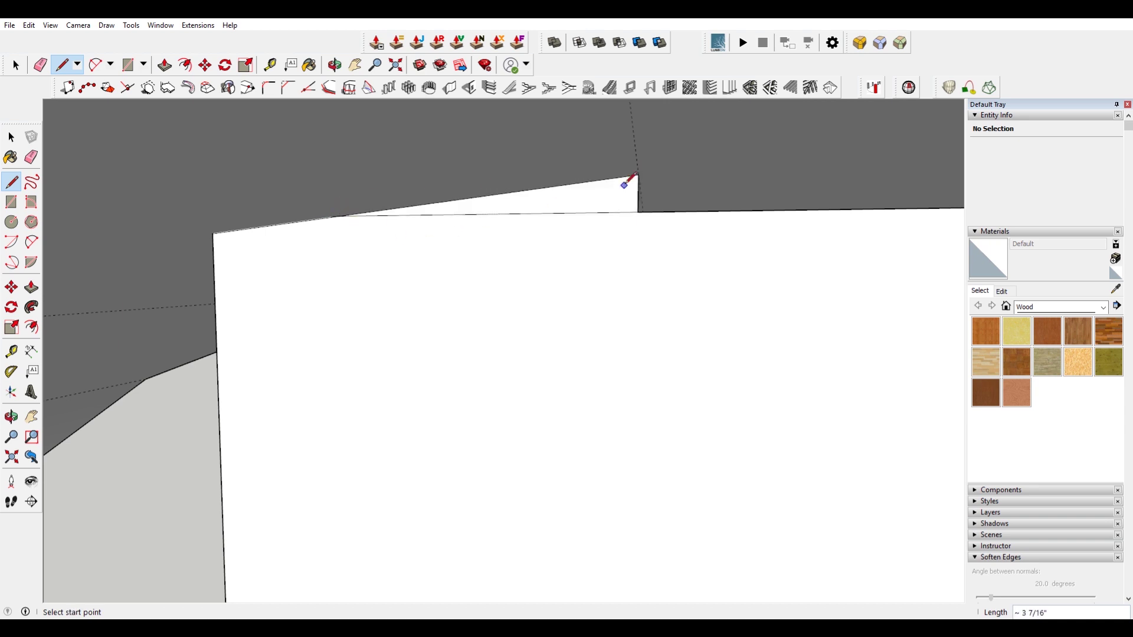
left_click(642, 173)
scroll(643, 174, "down", 1)
middle_click_drag(715, 213, 601, 202, "shift")
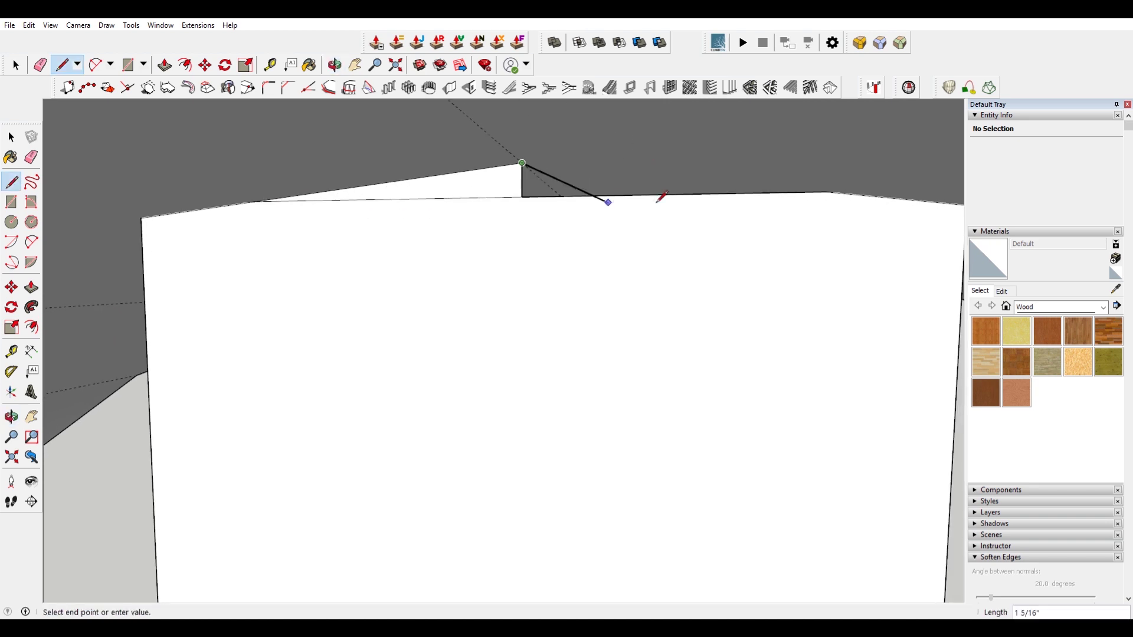
left_click(827, 191)
key("e")
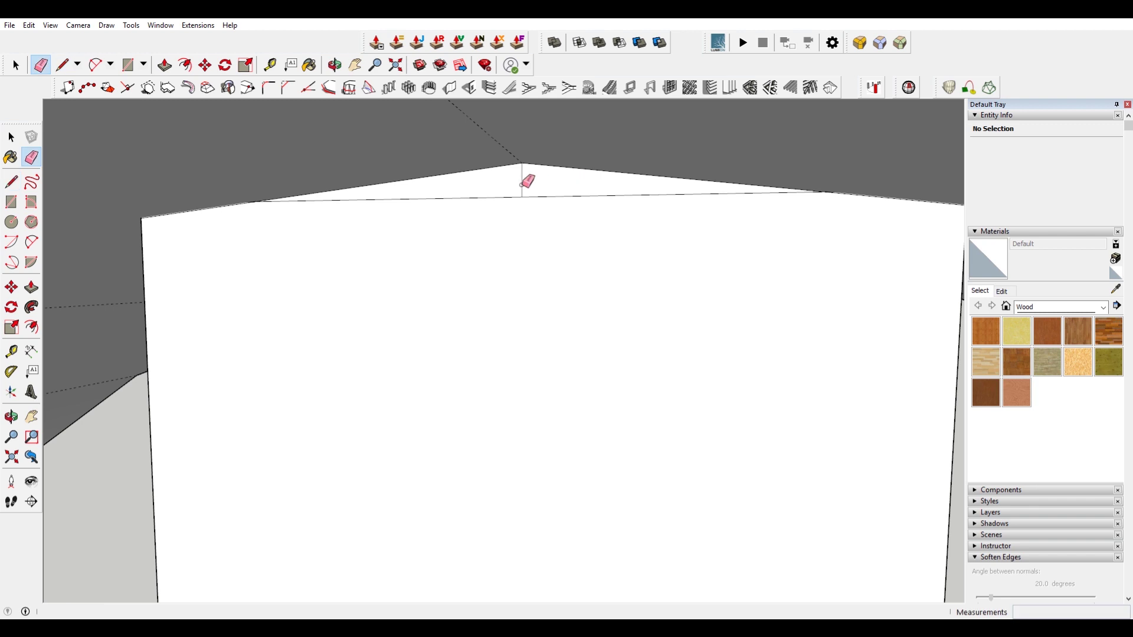
- Fill the matching gap at the divider's front end up to the ring's peak and erase the leftover edges
scroll(526, 270, "down", 3)
middle_click_drag(645, 237, 263, 364)
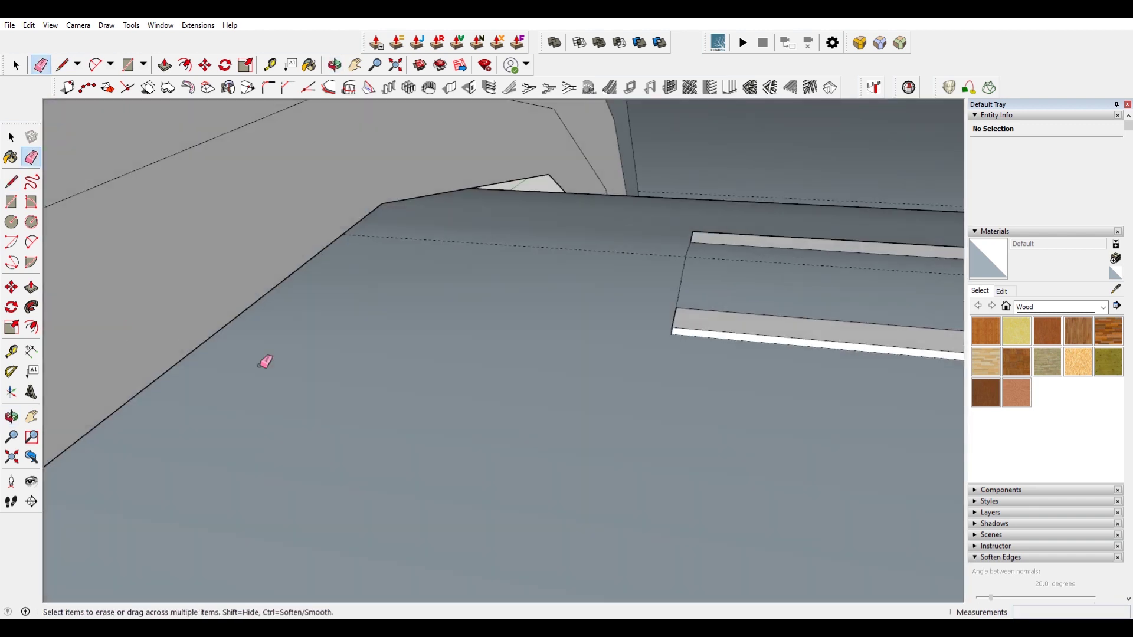
scroll(377, 373, "down", 2)
scroll(512, 378, "down", 1)
scroll(512, 378, "down", 3)
middle_click_drag(526, 389, 469, 292)
scroll(522, 320, "up", 4)
scroll(522, 321, "up", 2)
mouse_move(556, 347)
middle_mouse_down()
mouse_move(454, 372)
mouse_move(539, 374)
middle_mouse_up()
key("l")
scroll(497, 349, "up", 2)
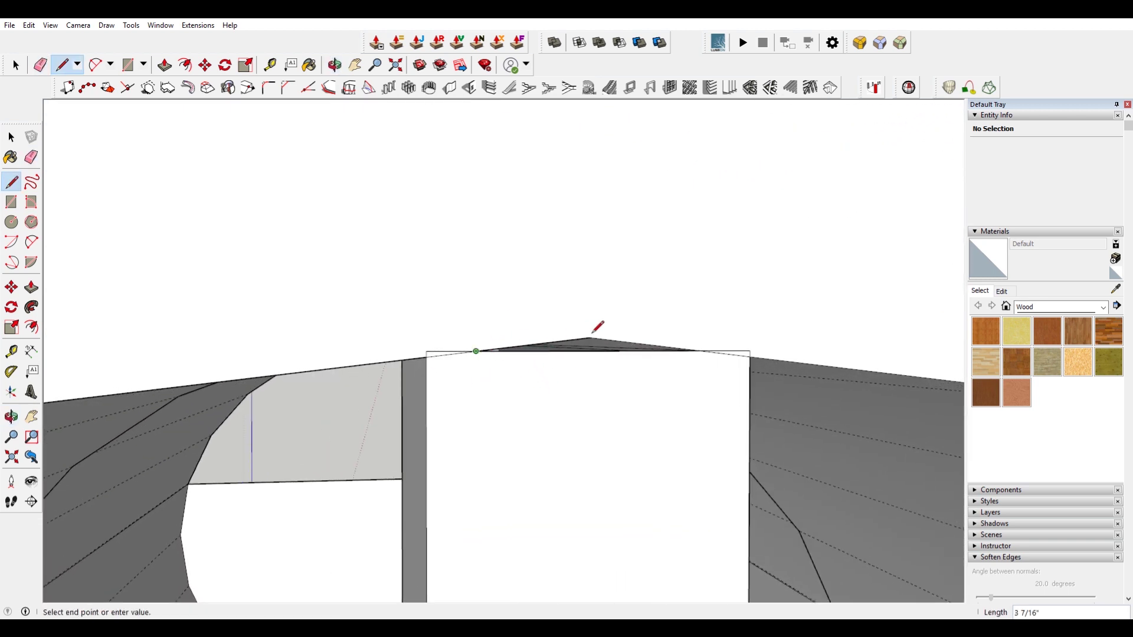
key("e")
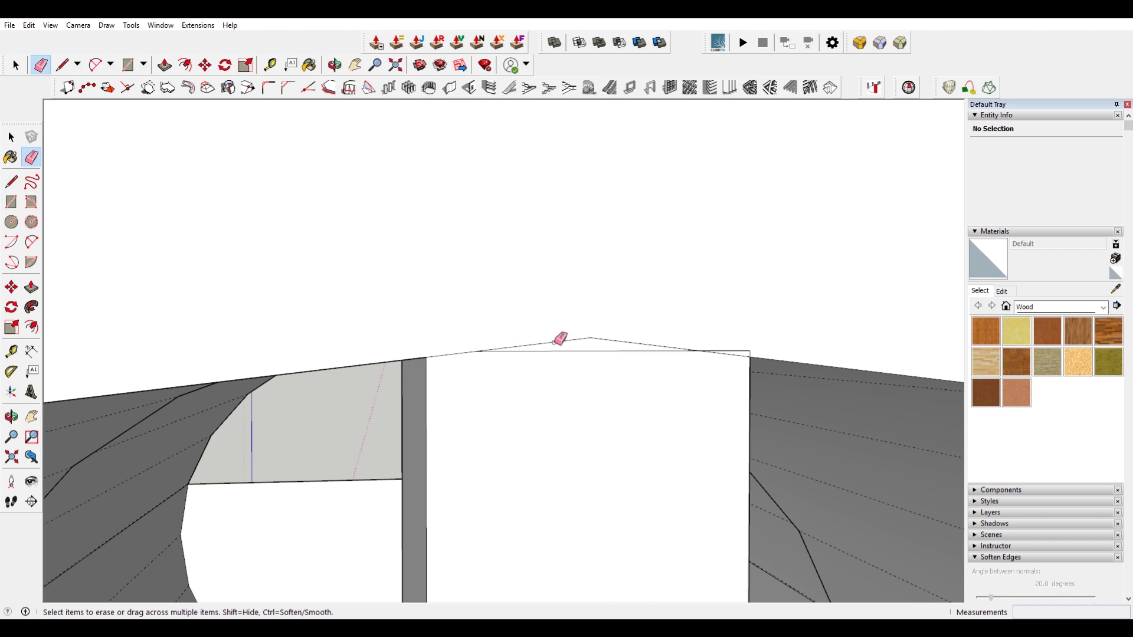
middle_click_drag(482, 356, 692, 364)
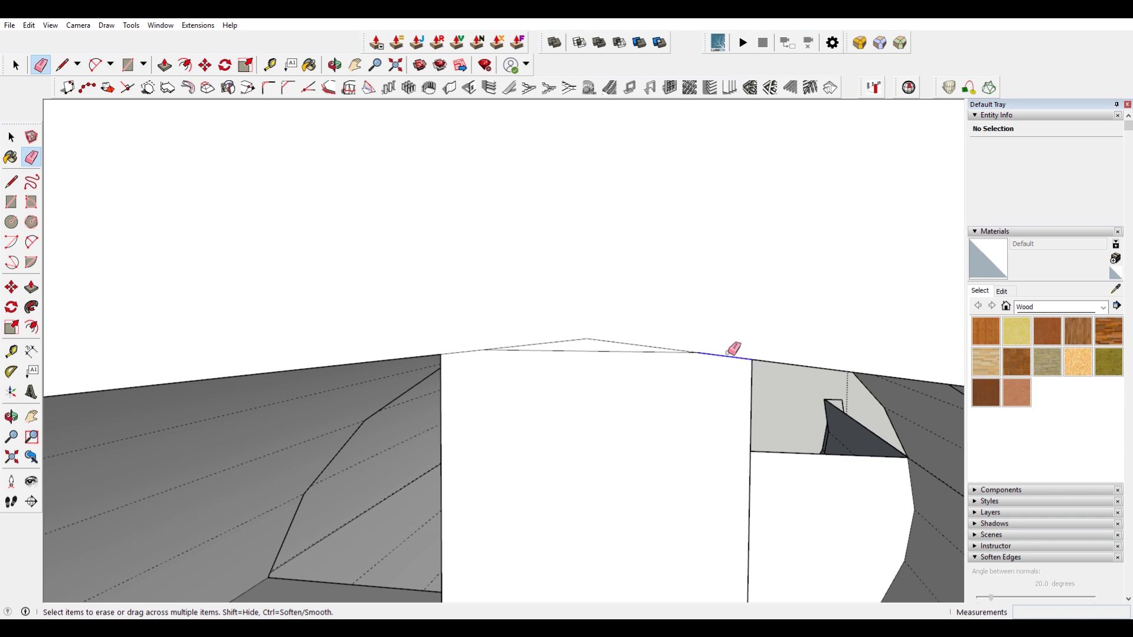
middle_click_drag(468, 344, 639, 162)
scroll(744, 295, "down", 5)
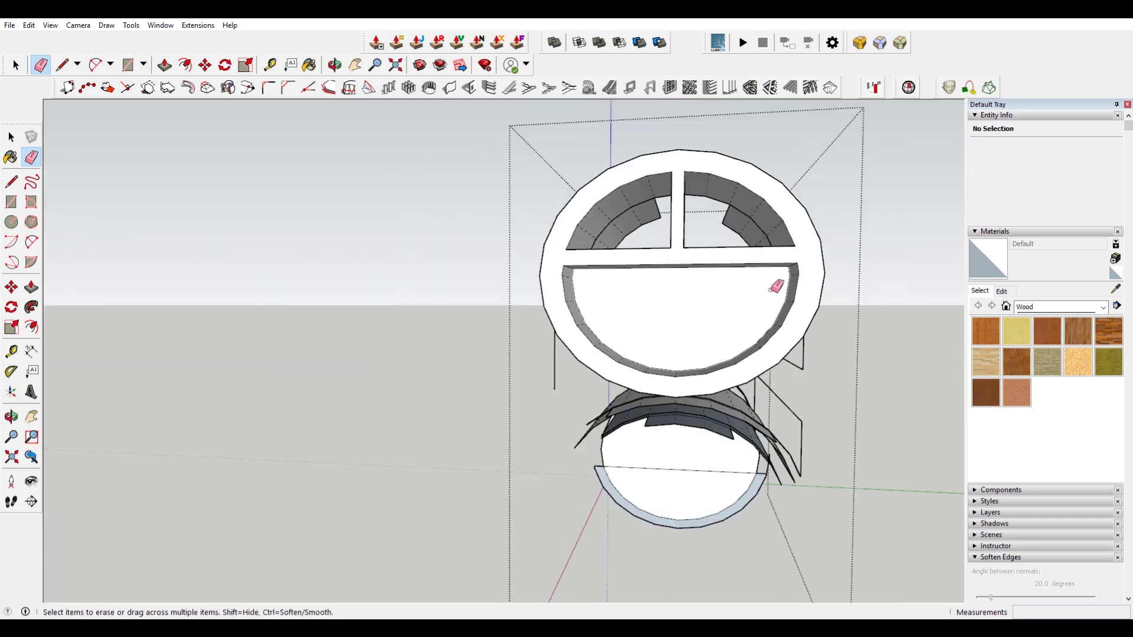
- Explode the upper engine's nested group back into the surrounding wing and engine geometry
key("space")
scroll(747, 268, "up", 3)
right_click(728, 272)
left_click(796, 345)
- Turn off the display of hidden geometry
middle_click_drag(796, 344, 620, 389)
scroll(554, 380, "up", 3)
scroll(630, 378, "down", 5)
left_click(50, 25)
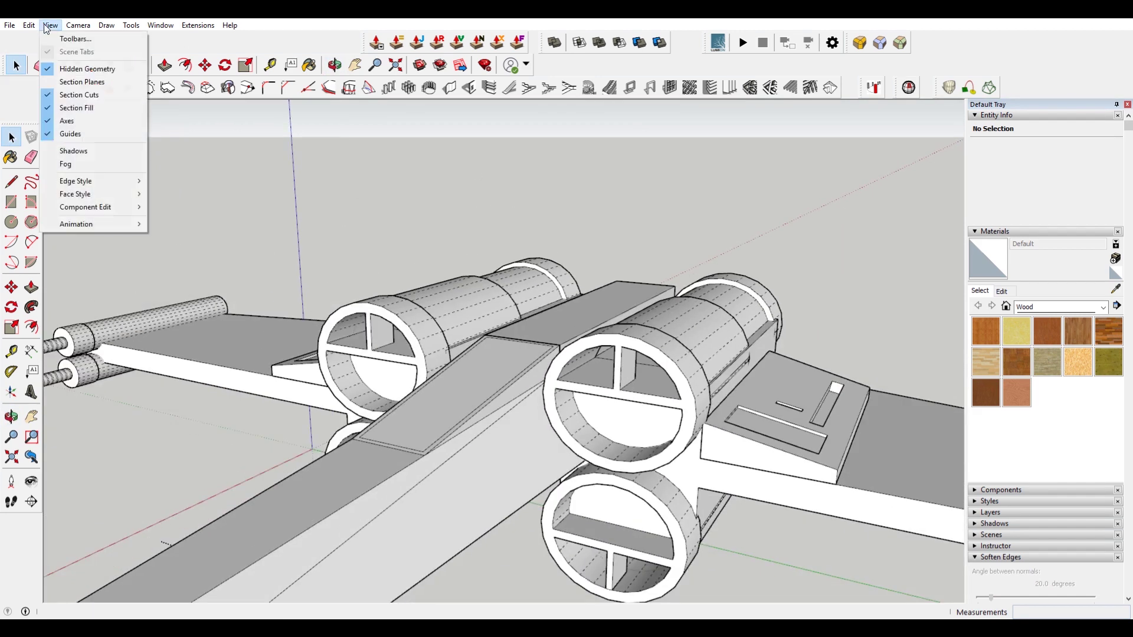
left_click(77, 68)
- Open the wing and engine group for editing at the upper engine's front opening
scroll(663, 373, "down", 3)
scroll(662, 373, "up", 2)
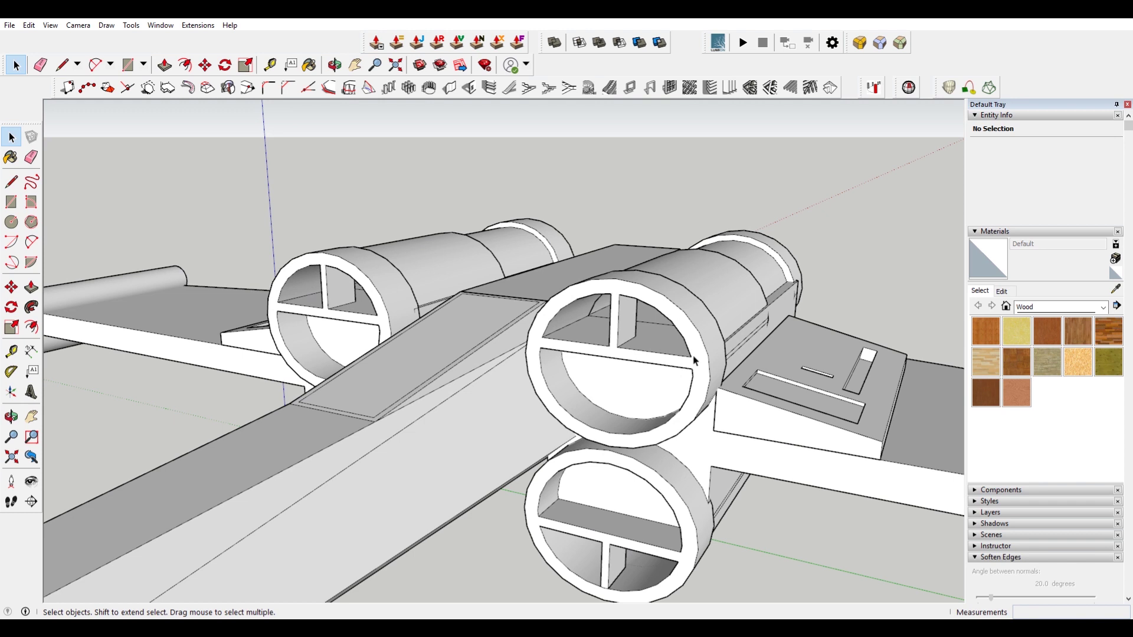
middle_click_drag(678, 340, 688, 369, "shift")
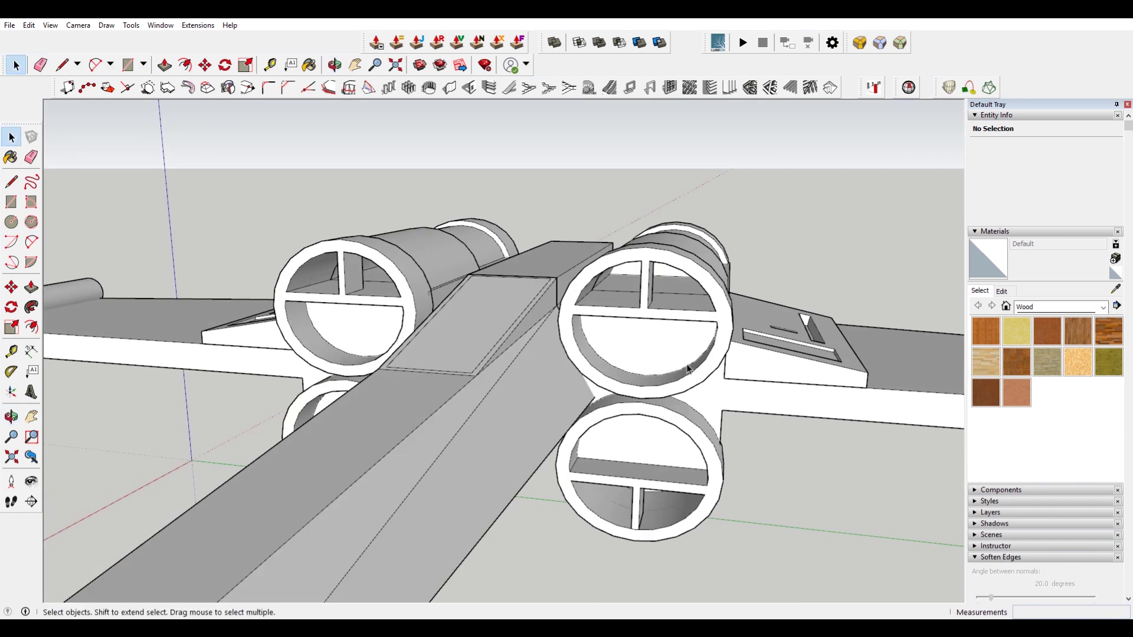
scroll(688, 368, "up", 4)
left_click(673, 342)
scroll(647, 351, "down", 4)
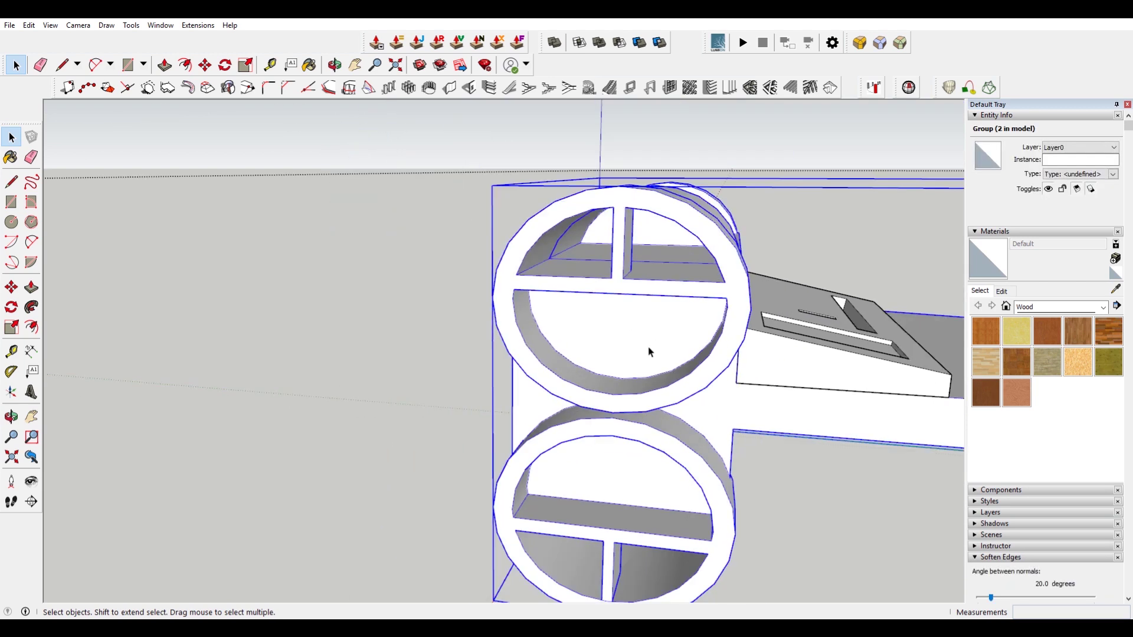
scroll(636, 307, "up", 5)
double_click(584, 295)
scroll(584, 279, "up", 5)
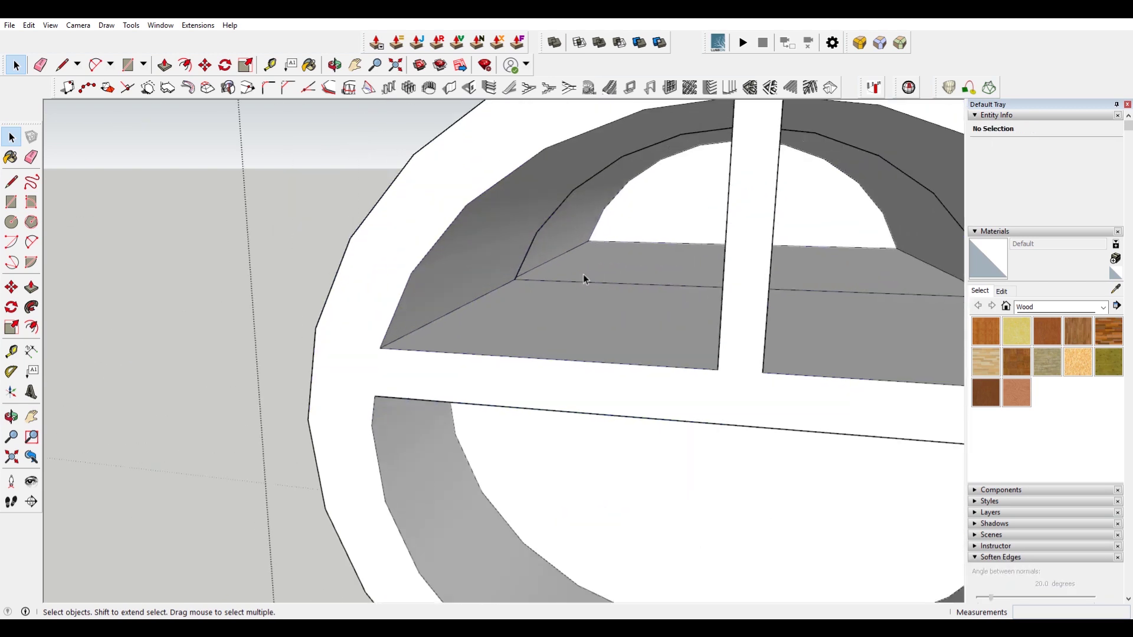
- Try to erase the curved edge inside the upper engine's divided opening
key("e")
left_click(581, 194)
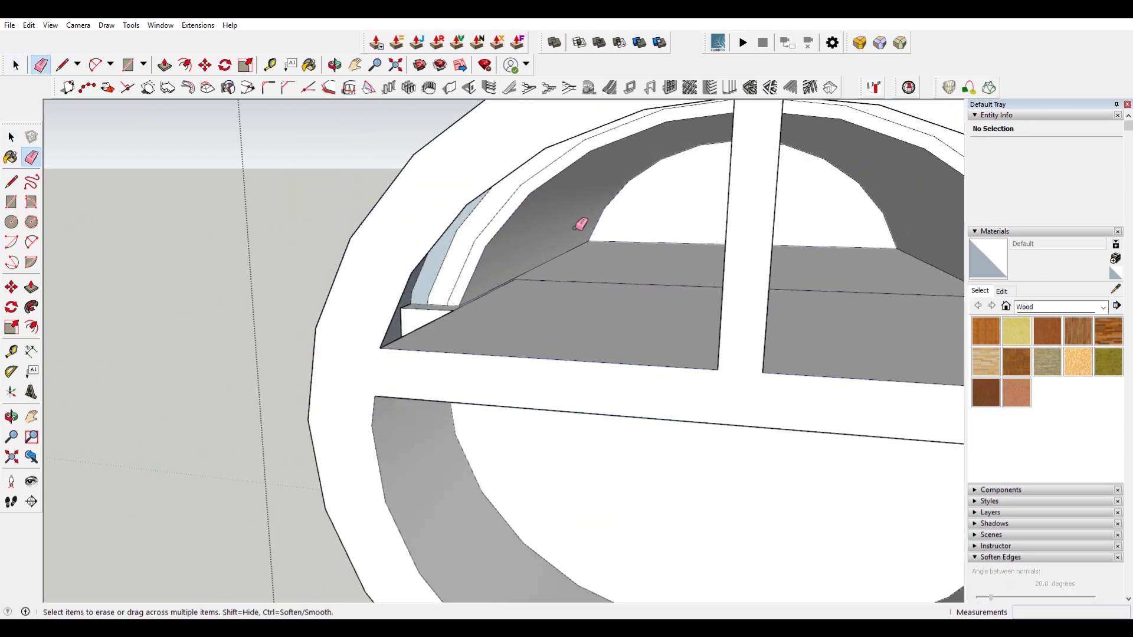
mouse_move(577, 189)
middle_mouse_down()
mouse_move(594, 246)
mouse_move(806, 337)
mouse_move(814, 278)
mouse_move(707, 319)
middle_mouse_up()
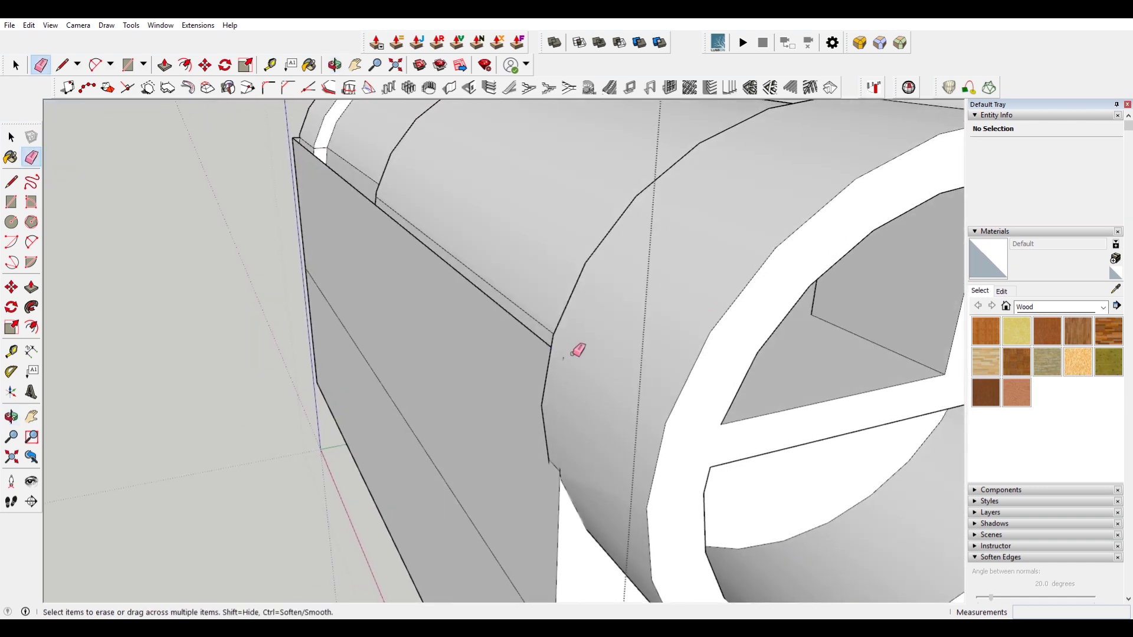
- Select all connected wing and engine geometry and intersect its faces
scroll(580, 350, "down", 5)
key("space")
left_click(665, 321)
mouse_move(665, 321)
middle_mouse_down()
mouse_move(587, 260)
mouse_move(570, 262)
middle_mouse_up()
scroll(599, 291, "down", 3)
right_click(600, 291)
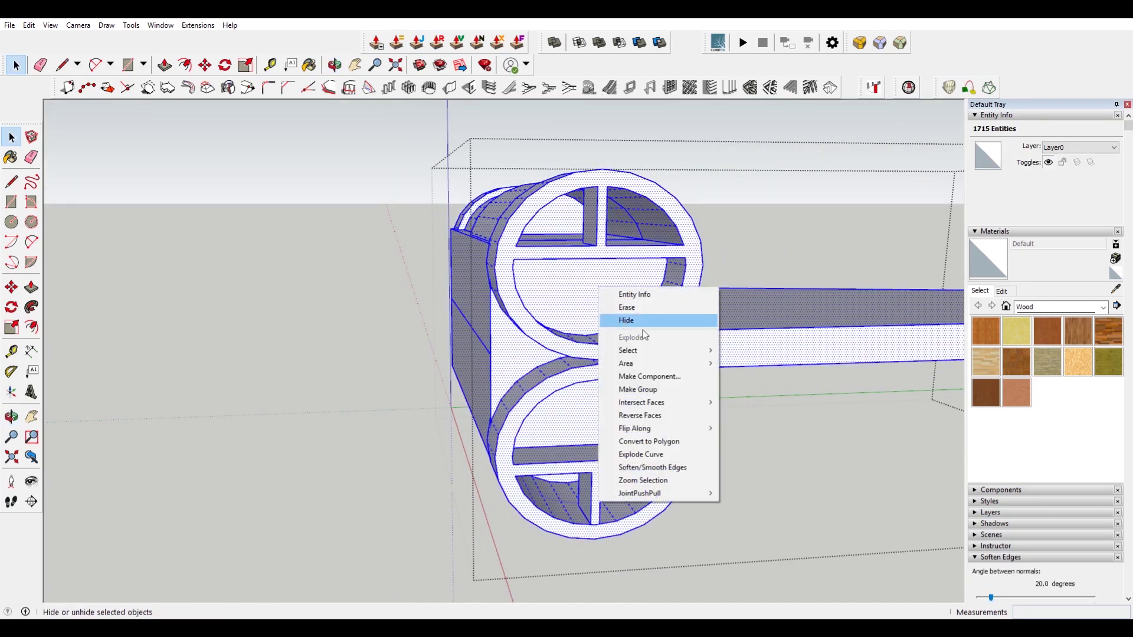
mouse_move(696, 403)
left_click(769, 427)
- Erase the sliver of engine surface protruding through the flat side panel above the wing
scroll(536, 296, "up", 5)
middle_click_drag(546, 307, 651, 361)
key("e")
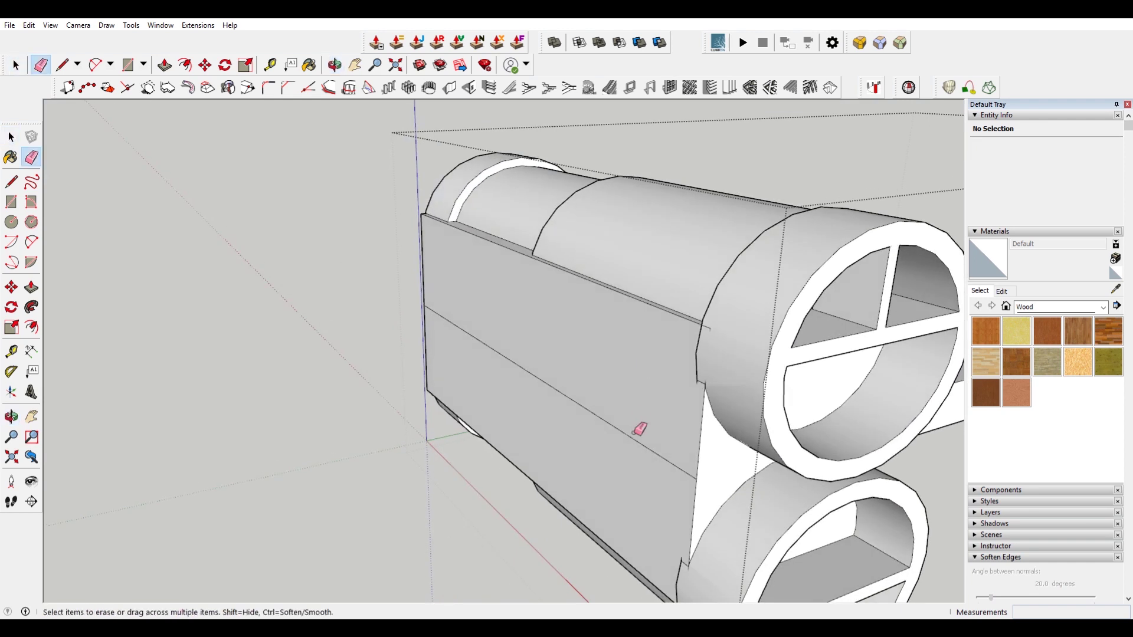
scroll(771, 392, "down", 5)
mouse_move(771, 392)
middle_mouse_down()
mouse_move(506, 331)
mouse_move(239, 297)
mouse_move(367, 271)
middle_mouse_up()
scroll(379, 228, "up", 10)
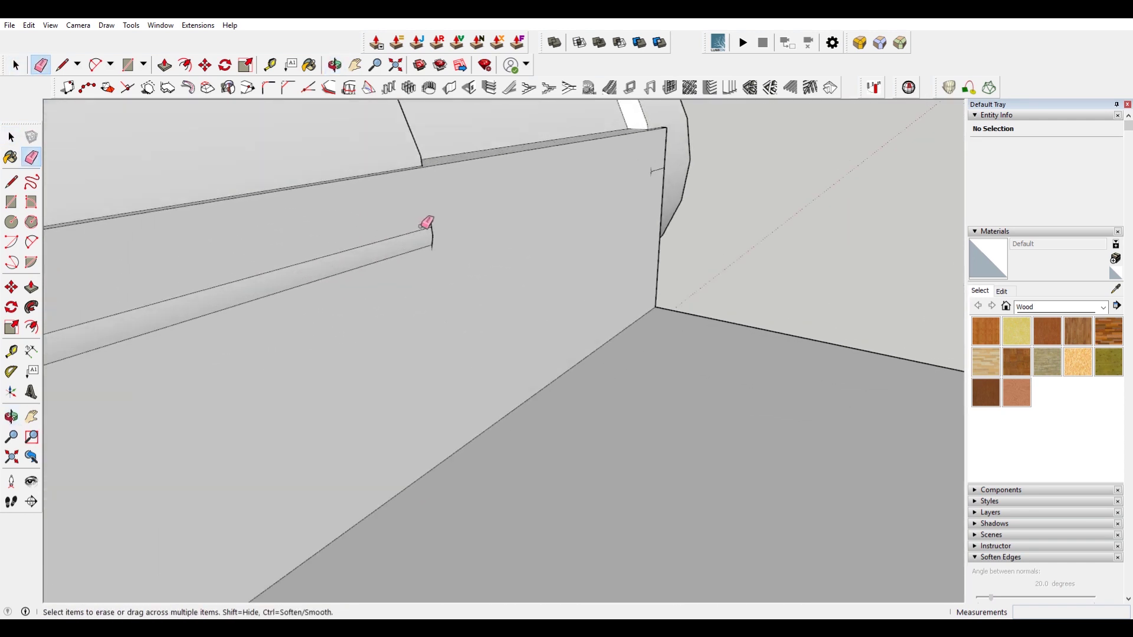
left_click_drag(424, 261, 436, 220)
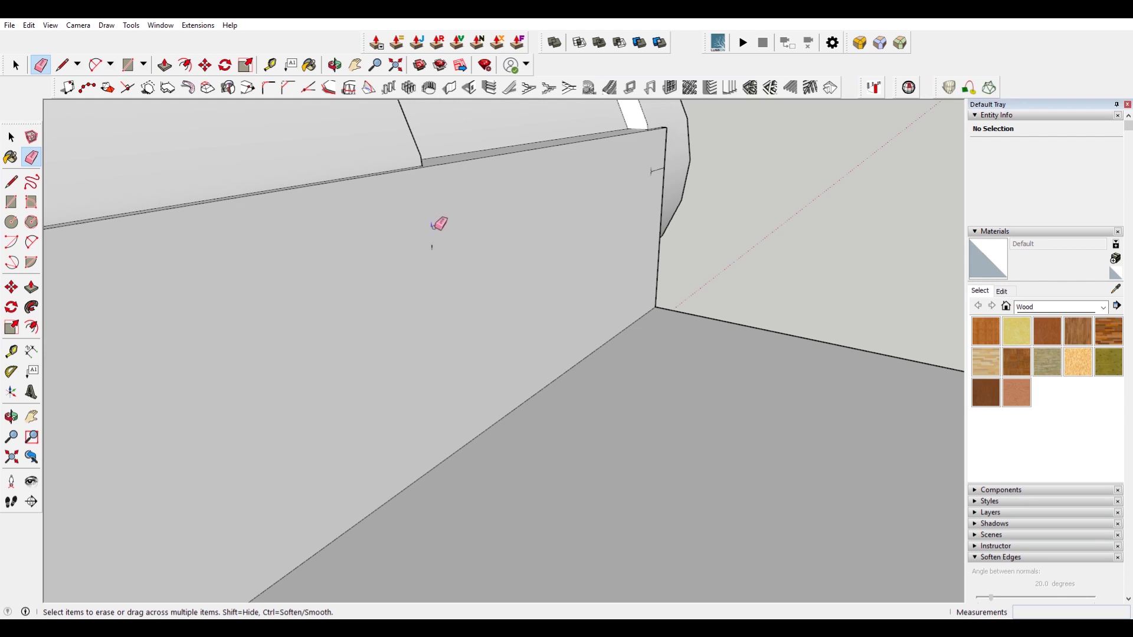
- Try to erase the end edge of the engine sliver on the flat panel beside the lower engine, and undo the erasure
scroll(435, 242, "down", 6)
middle_click_drag(430, 257, 546, 236)
scroll(479, 268, "up", 3)
middle_click_drag(476, 270, 579, 276)
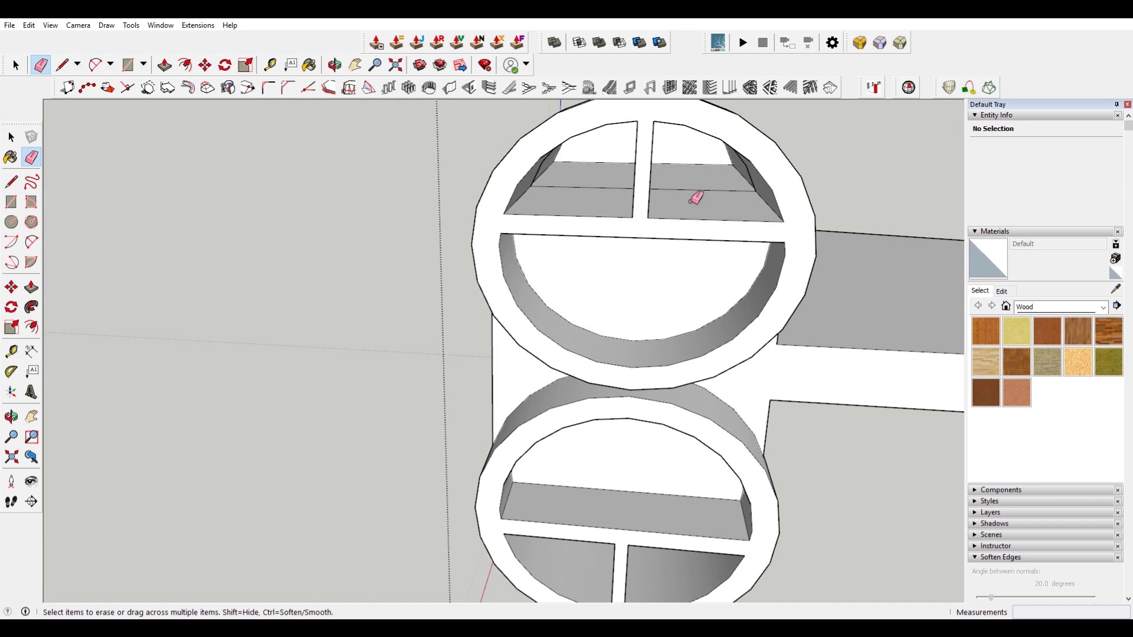
mouse_move(642, 190)
middle_mouse_down()
mouse_move(695, 215)
mouse_move(774, 174)
mouse_move(609, 189)
middle_mouse_up()
scroll(609, 189, "down", 3)
middle_click_drag(645, 437, 639, 325)
scroll(532, 288, "up", 1)
left_click(633, 320)
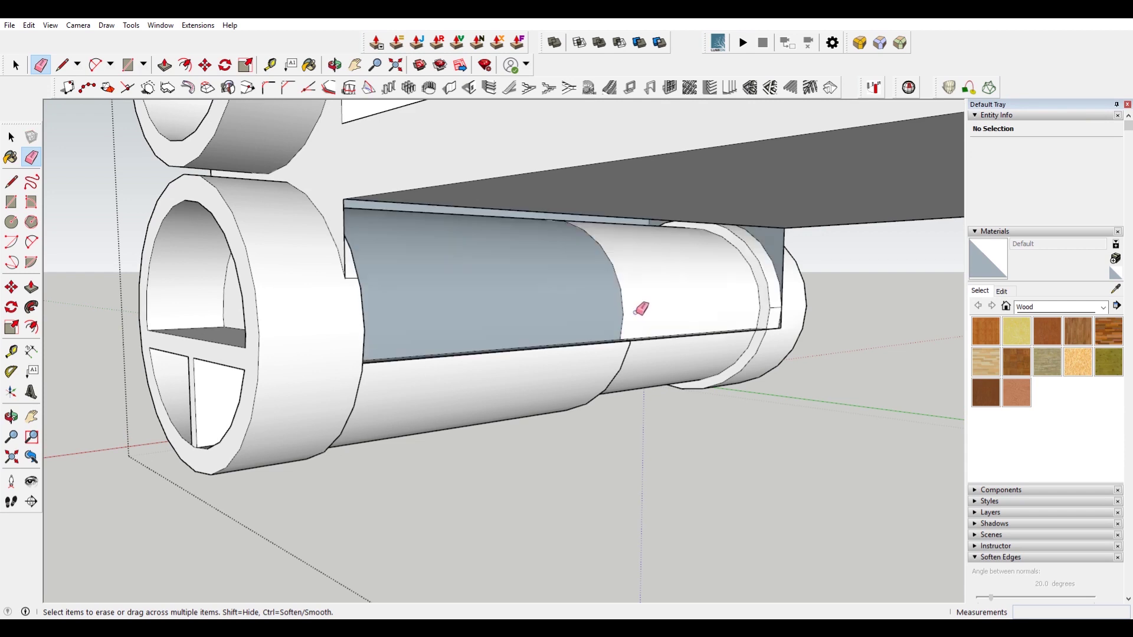
key("ctrl+z")
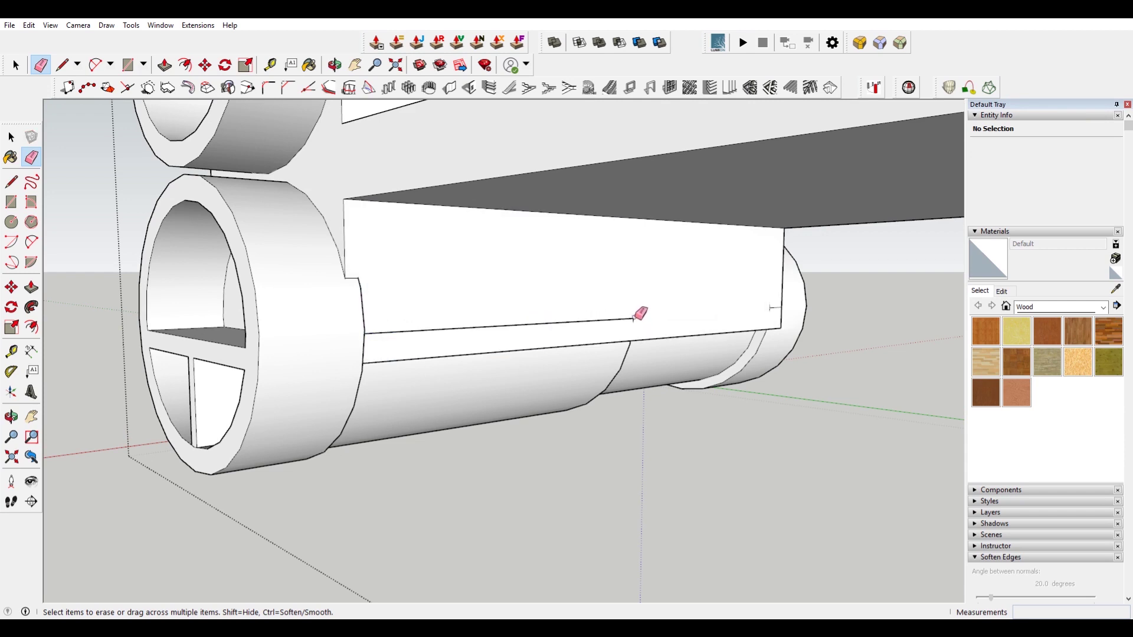
- Examine the notched corner where the flat side panel meets the engine's front ring
mouse_move(639, 315)
middle_mouse_down()
mouse_move(218, 295)
mouse_move(495, 304)
mouse_move(361, 268)
mouse_move(455, 306)
mouse_move(433, 255)
mouse_move(561, 293)
mouse_move(316, 301)
mouse_move(678, 189)
mouse_move(680, 306)
middle_mouse_up()
mouse_move(492, 311)
middle_mouse_down()
mouse_move(455, 372)
mouse_move(627, 314)
mouse_move(528, 313)
mouse_move(491, 284)
mouse_move(537, 276)
mouse_move(617, 329)
mouse_move(740, 335)
mouse_move(726, 323)
middle_mouse_up()
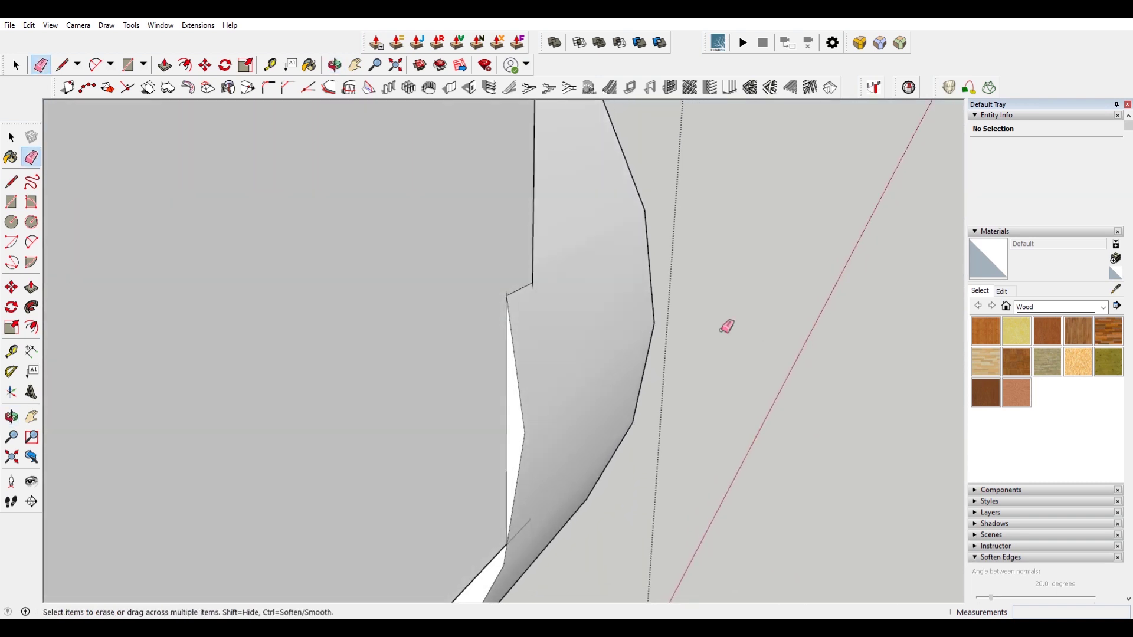
scroll(507, 300, "up", 6)
scroll(486, 351, "up", 3)
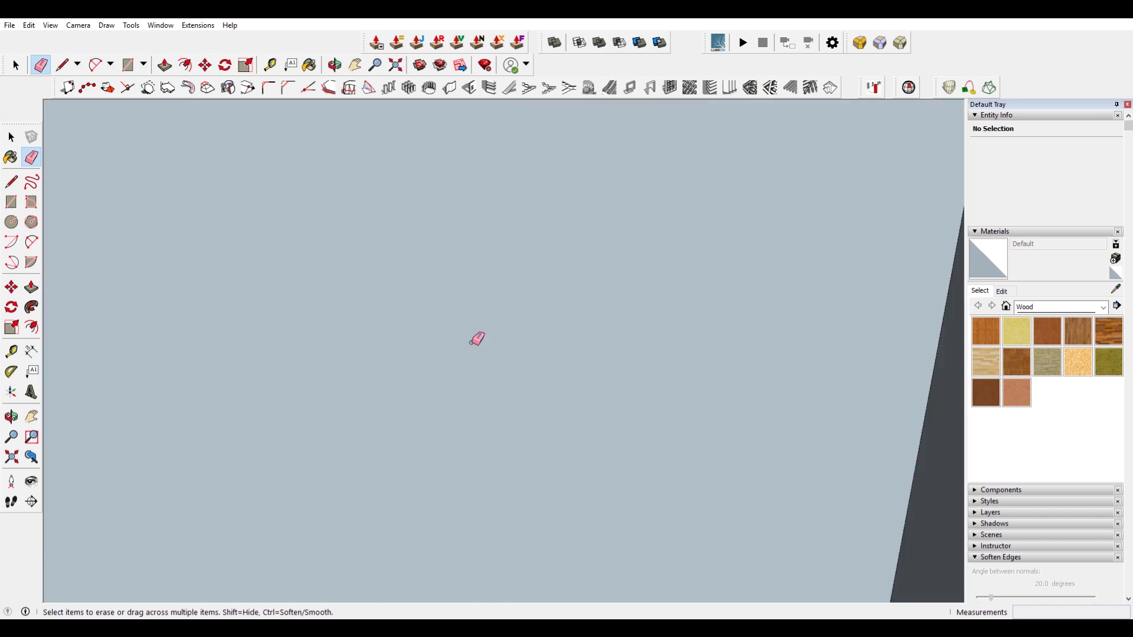
scroll(473, 337, "down", 4)
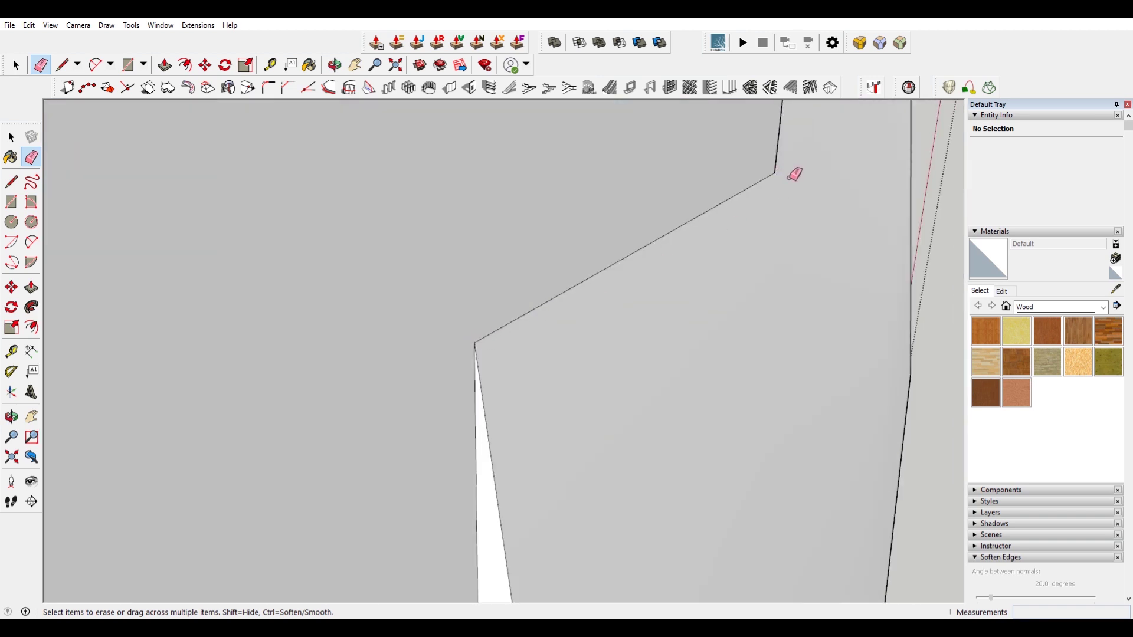
scroll(782, 211, "down", 3)
middle_click_drag(782, 238, 658, 239)
scroll(649, 248, "down", 6)
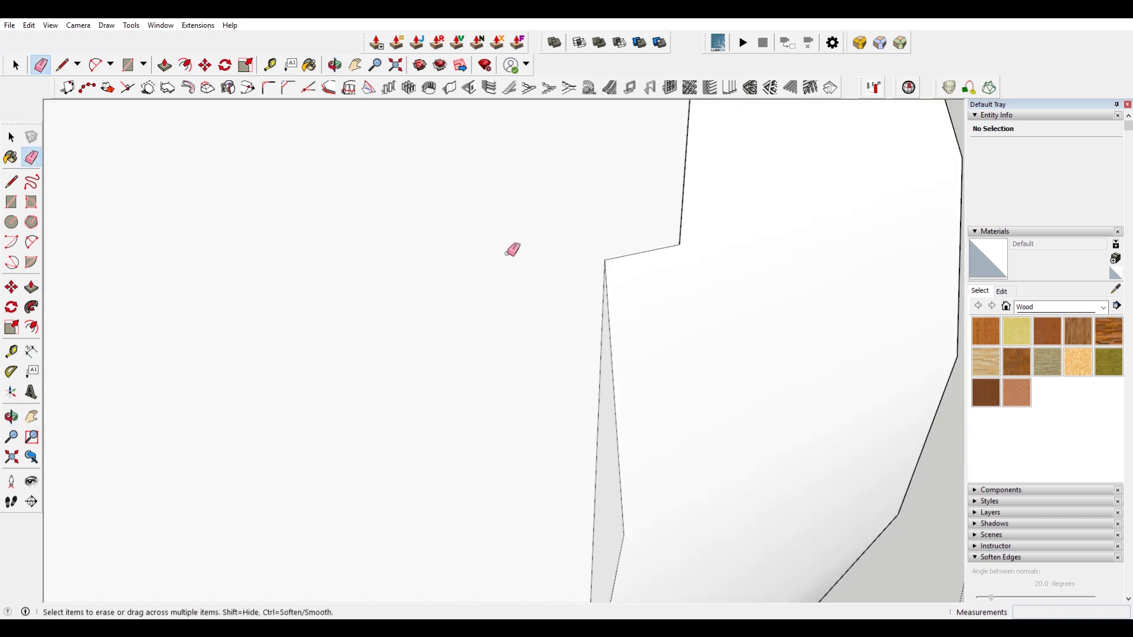
scroll(514, 250, "down", 3)
- Turn on the display of hidden geometry and cut the lower engine ring's outer face beside the side panel
left_click(50, 26)
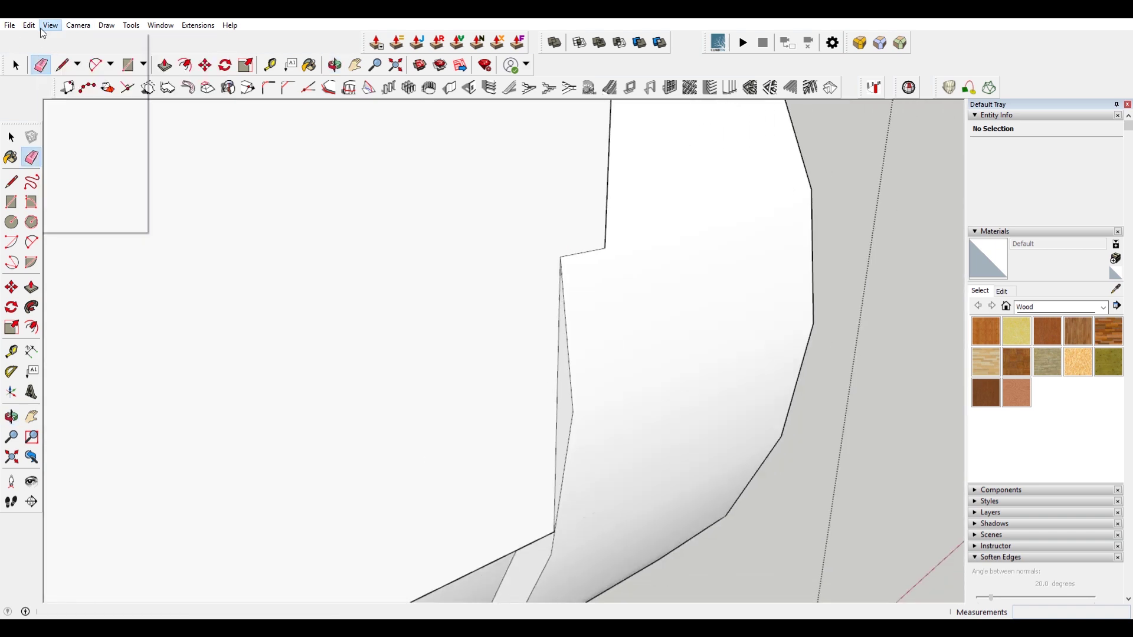
left_click(84, 70)
scroll(614, 321, "down", 3)
mouse_move(614, 321)
middle_mouse_down()
mouse_move(594, 321)
mouse_move(564, 364)
mouse_move(557, 445)
mouse_move(580, 430)
middle_mouse_up()
key("space")
left_click(582, 422)
key("Delete")
- Delete the stray internal surface strips inside the opened side of the lower engine's ring
mouse_move(595, 425)
middle_mouse_down()
mouse_move(461, 433)
mouse_move(494, 428)
mouse_move(260, 387)
mouse_move(428, 397)
middle_mouse_up()
scroll(494, 427, "up", 1)
mouse_move(367, 364)
middle_mouse_down()
mouse_move(280, 233)
mouse_move(352, 283)
middle_mouse_up()
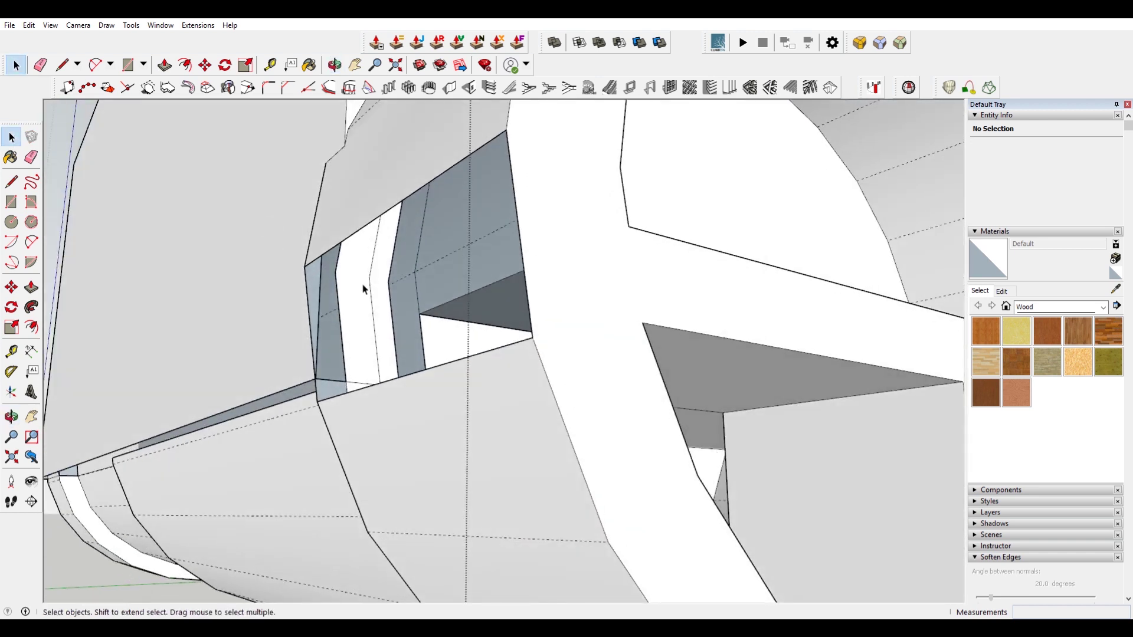
left_click(335, 281)
key("Delete")
left_click(376, 279)
left_click(370, 280)
key("Delete")
left_click(380, 285)
- Paste the cut outer face back in place on the lower engine's ring
middle_click_drag(380, 285, 481, 352)
left_click(29, 25)
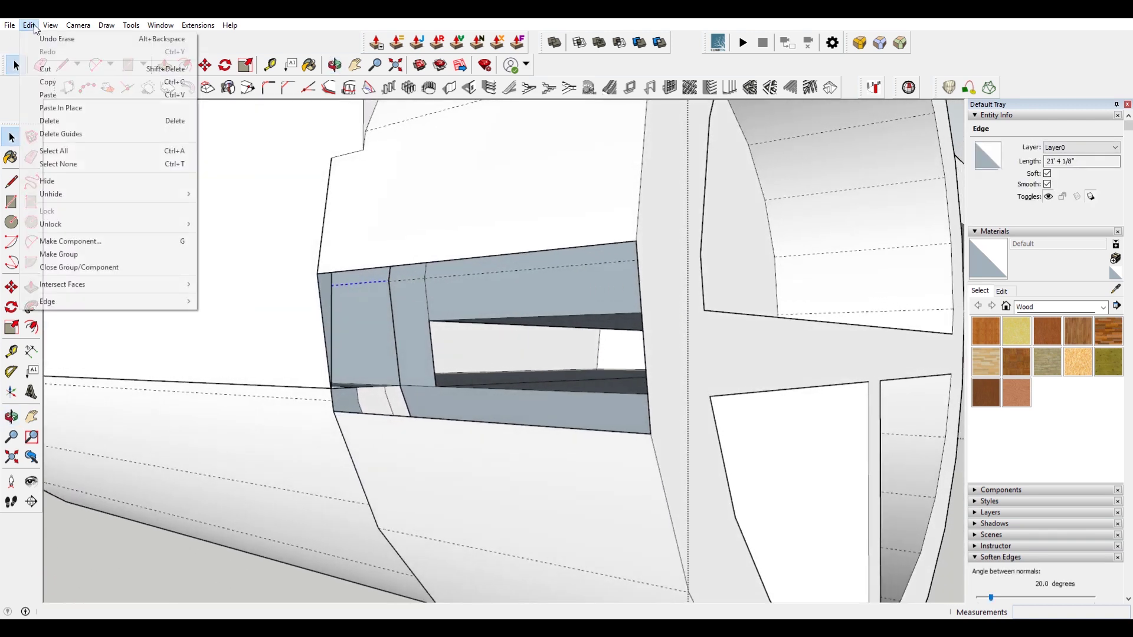
left_click(91, 105)
middle_click_drag(528, 252, 276, 314)
scroll(275, 314, "down", 7)
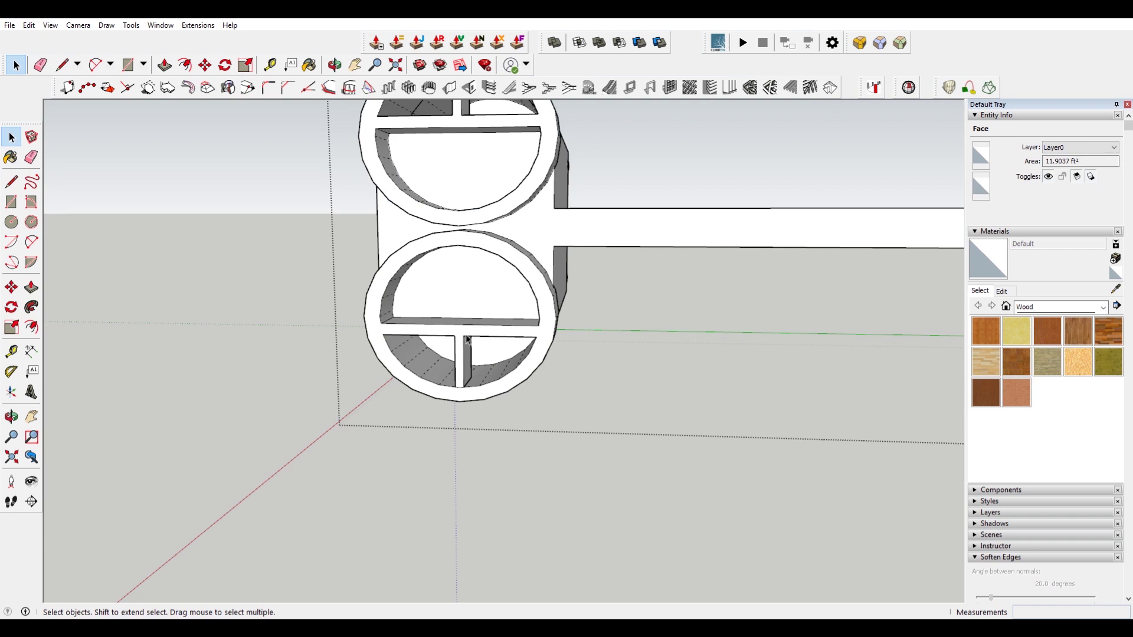
- Erase the leftover edges where the vertical divider meets the rim of the lower engine's front ring
scroll(458, 325, "up", 4)
scroll(441, 446, "up", 3)
key("e")
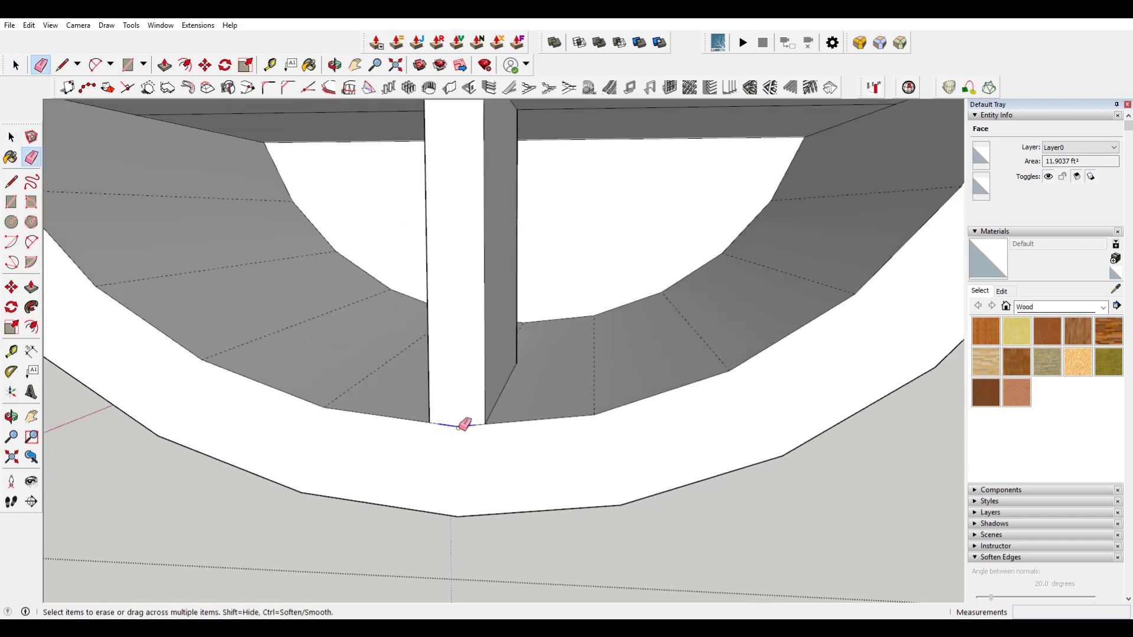
scroll(470, 405, "down", 2)
scroll(465, 419, "up", 3)
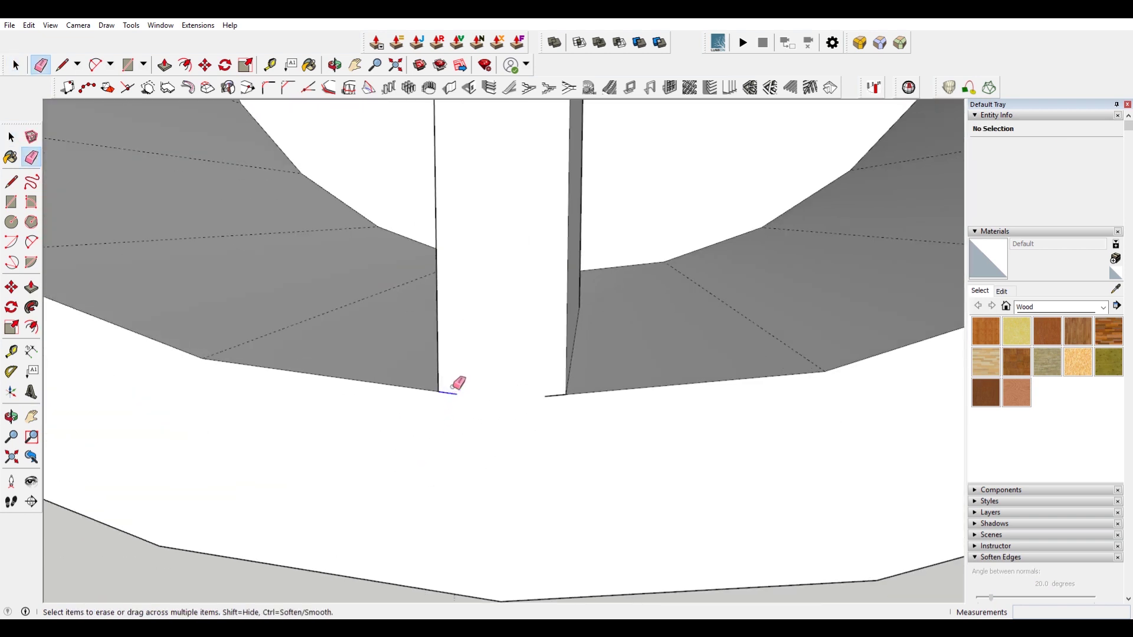
left_click_drag(555, 406, 547, 408)
scroll(546, 407, "down", 4)
middle_click_drag(571, 414, 582, 431)
scroll(589, 407, "down", 6)
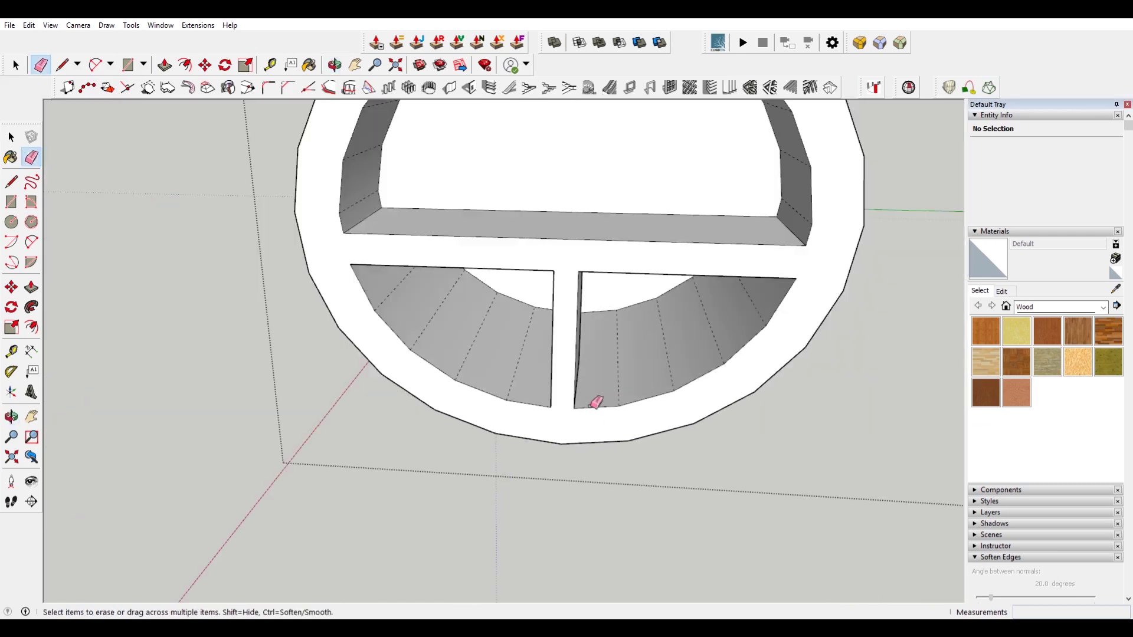
scroll(523, 301, "down", 2)
mouse_move(523, 301)
middle_mouse_down()
mouse_move(551, 359)
mouse_move(539, 361)
middle_mouse_up()
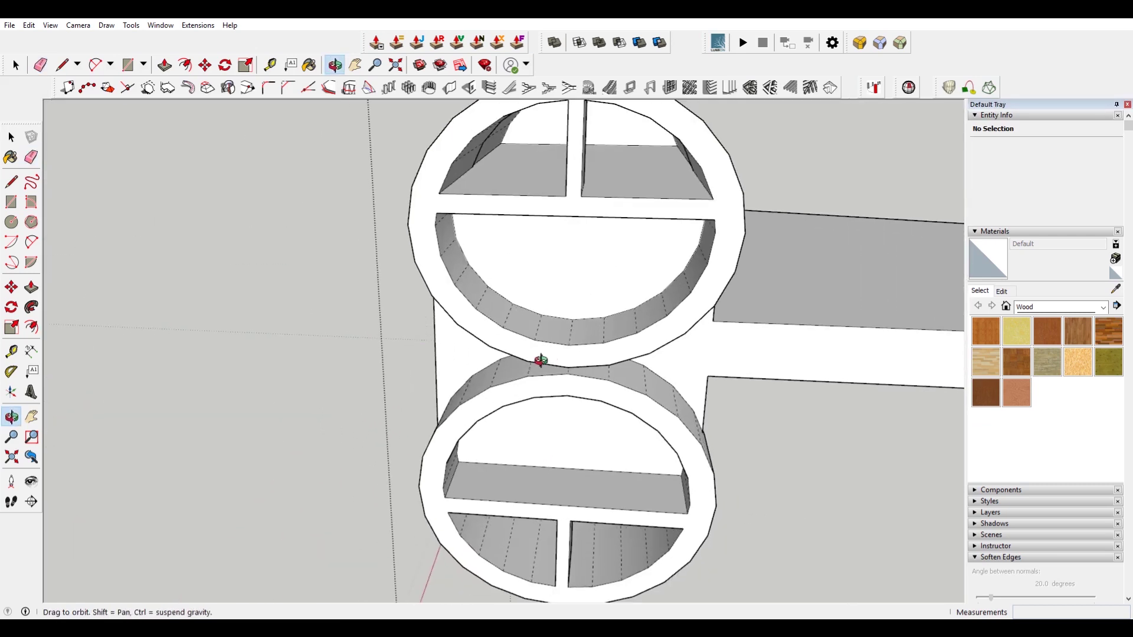
- Draw a line about 6 1/16" long across the open end of the narrow gap between the side panel and the engine's front ring
scroll(568, 288, "up", 3)
mouse_move(527, 175)
middle_mouse_down("shift")
mouse_move(481, 264)
mouse_move(501, 322)
mouse_move(488, 281)
mouse_move(784, 299)
mouse_move(706, 274)
middle_mouse_up("shift")
scroll(827, 310, "up", 5)
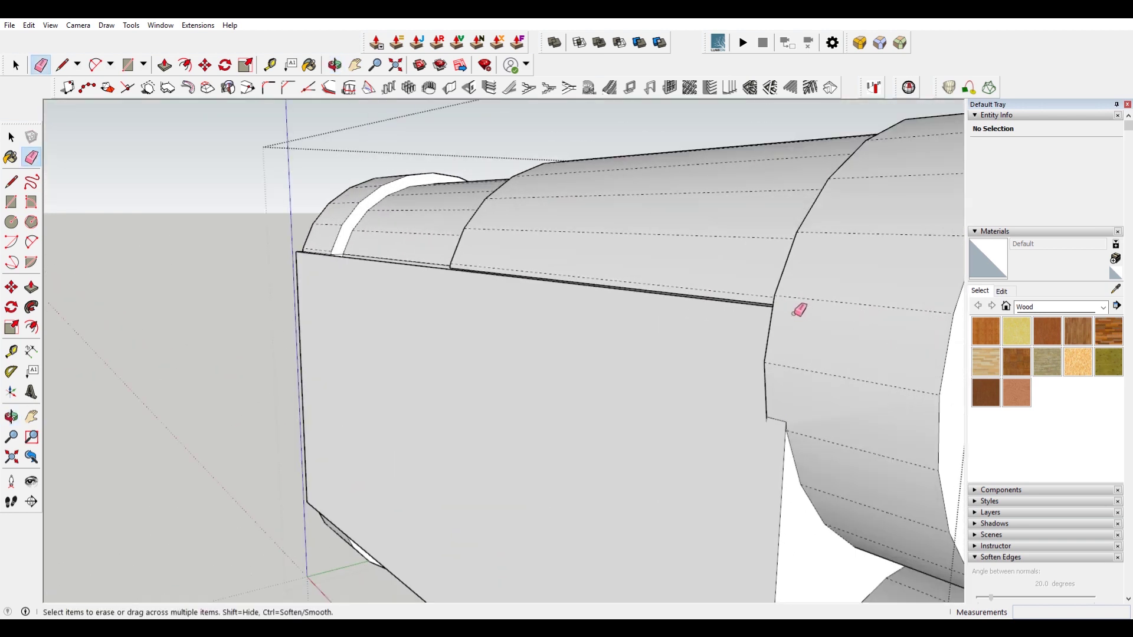
scroll(777, 422, "down", 3)
mouse_move(749, 392)
middle_mouse_down()
mouse_move(720, 435)
mouse_move(587, 419)
mouse_move(691, 458)
mouse_move(612, 364)
mouse_move(328, 346)
middle_mouse_up()
scroll(566, 413, "up", 3)
mouse_move(404, 473)
middle_mouse_down()
mouse_move(541, 545)
mouse_move(812, 303)
middle_mouse_up()
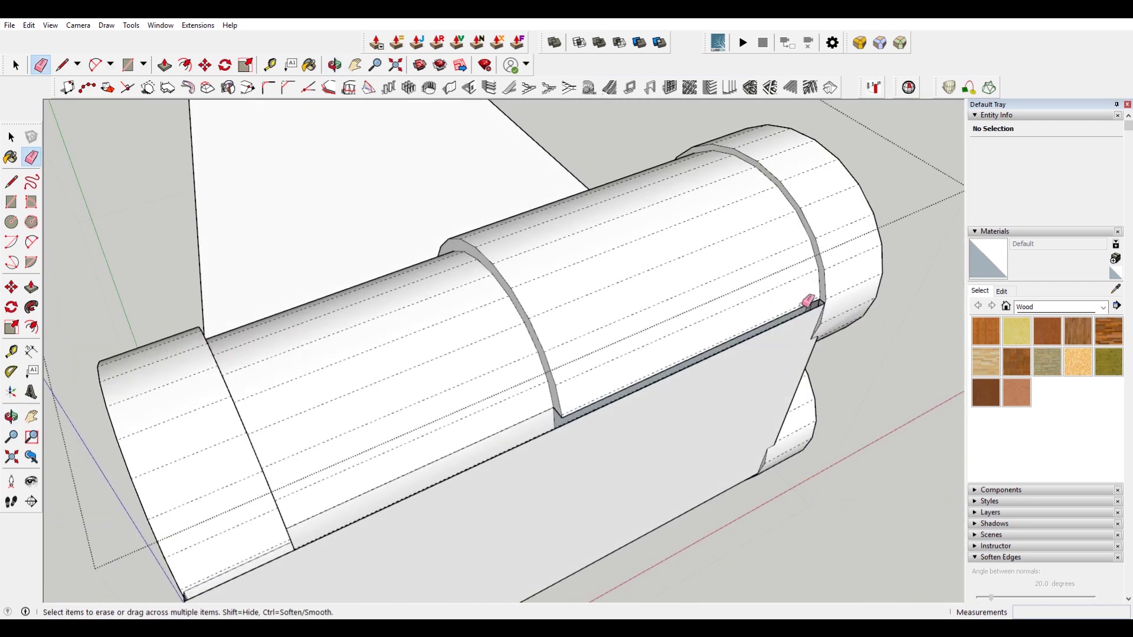
scroll(812, 303, "up", 5)
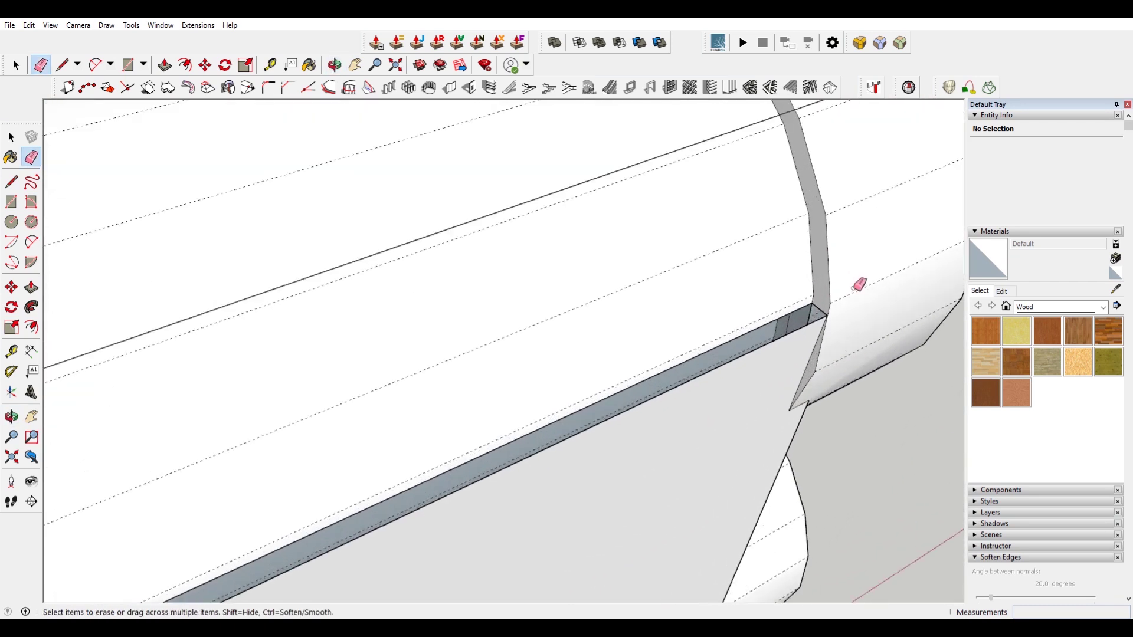
key("l")
left_click(812, 304)
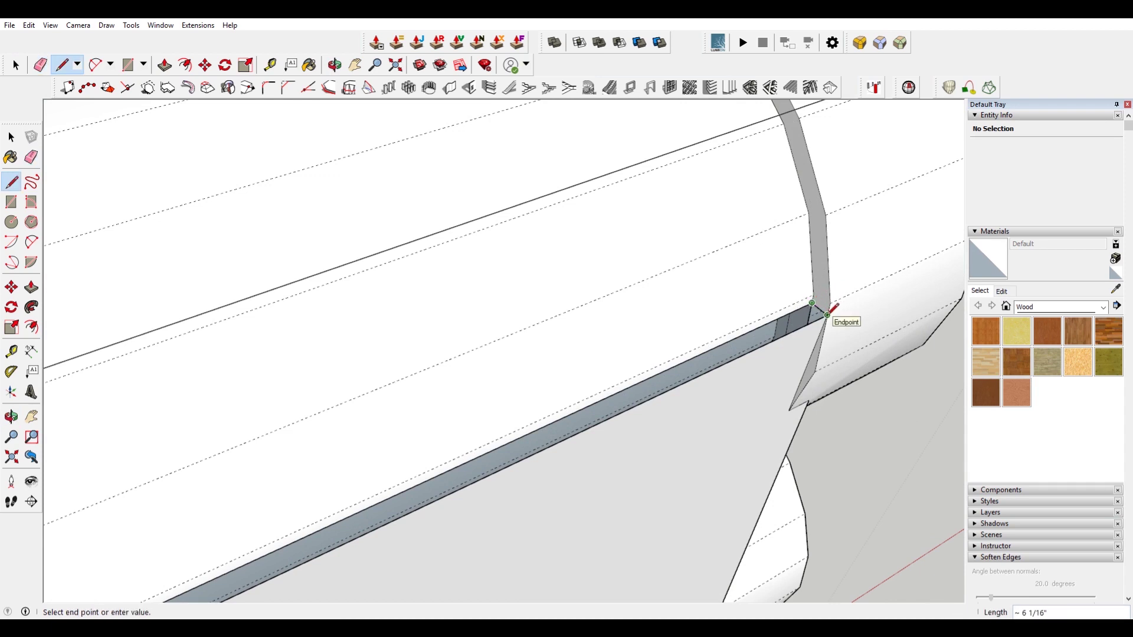
left_click(827, 314)
scroll(766, 256, "down", 8)
key("space")
- Erase the stray short edge on the wing-side wall beside the upper engine's rear cap
middle_click_drag(547, 335, 841, 164)
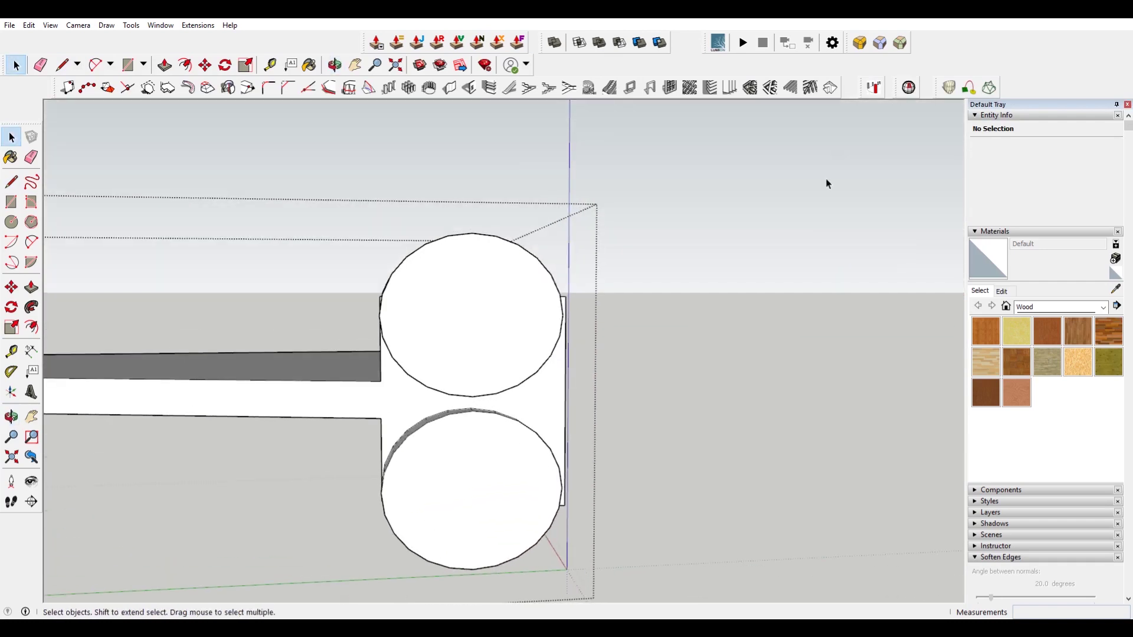
scroll(463, 413, "up", 4)
middle_click_drag(462, 413, 726, 454)
scroll(379, 427, "down", 4)
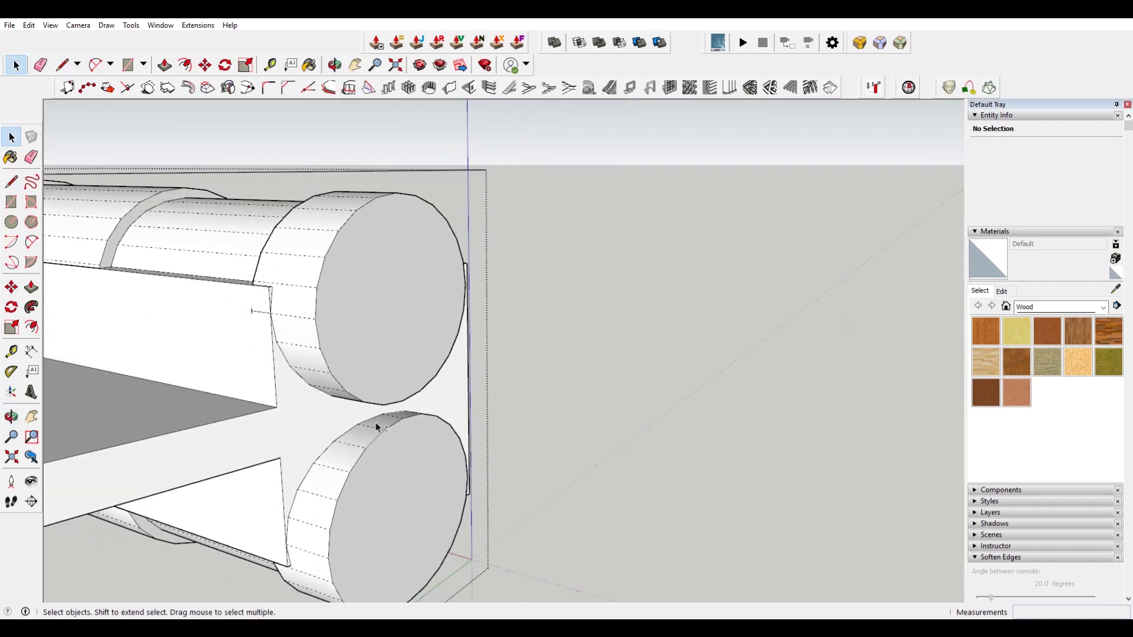
scroll(379, 427, "down", 3)
scroll(468, 310, "up", 5)
key("e")
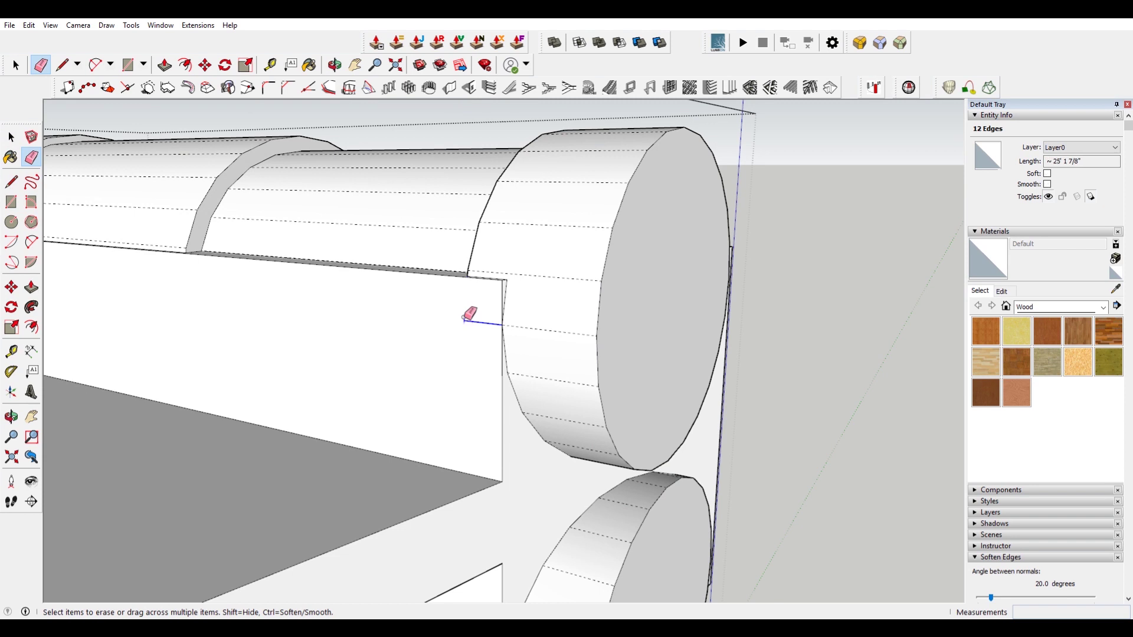
scroll(502, 345, "down", 3)
- Draw a line from the side panel's rear corner to the engine's rear cap to close the gap between them
middle_click_drag(537, 354, 381, 268)
scroll(356, 285, "up", 4)
scroll(370, 280, "down", 3)
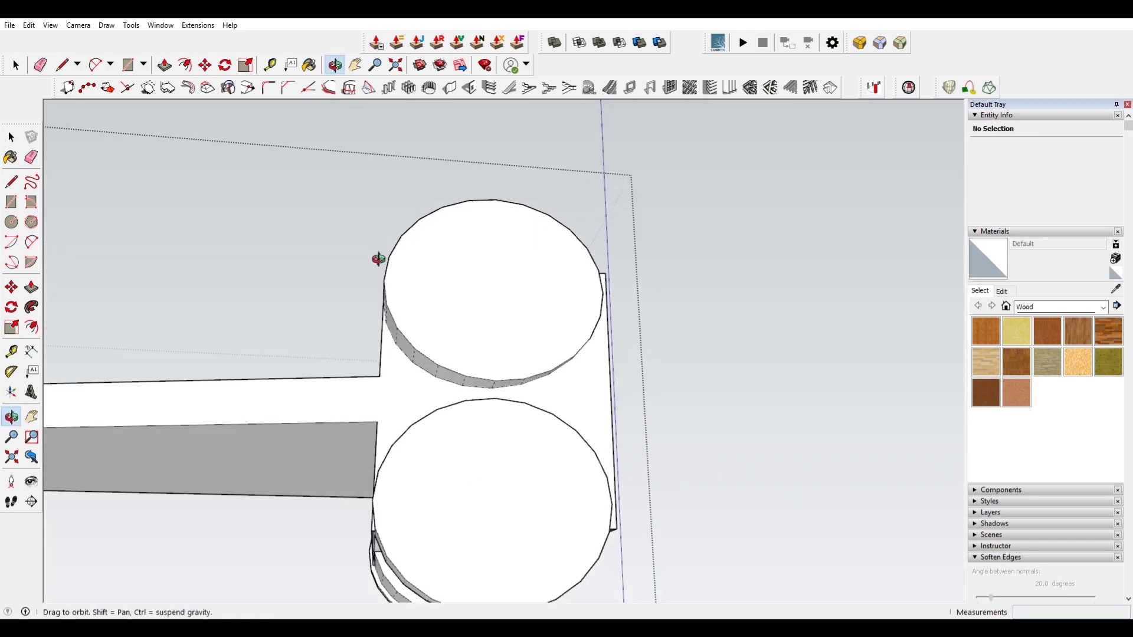
scroll(354, 241, "up", 3)
scroll(389, 421, "down", 3)
middle_click_drag(397, 422, 489, 307, "shift")
middle_click_drag(613, 330, 379, 328)
scroll(374, 278, "up", 4)
scroll(371, 279, "up", 1)
key("l")
left_click(391, 255)
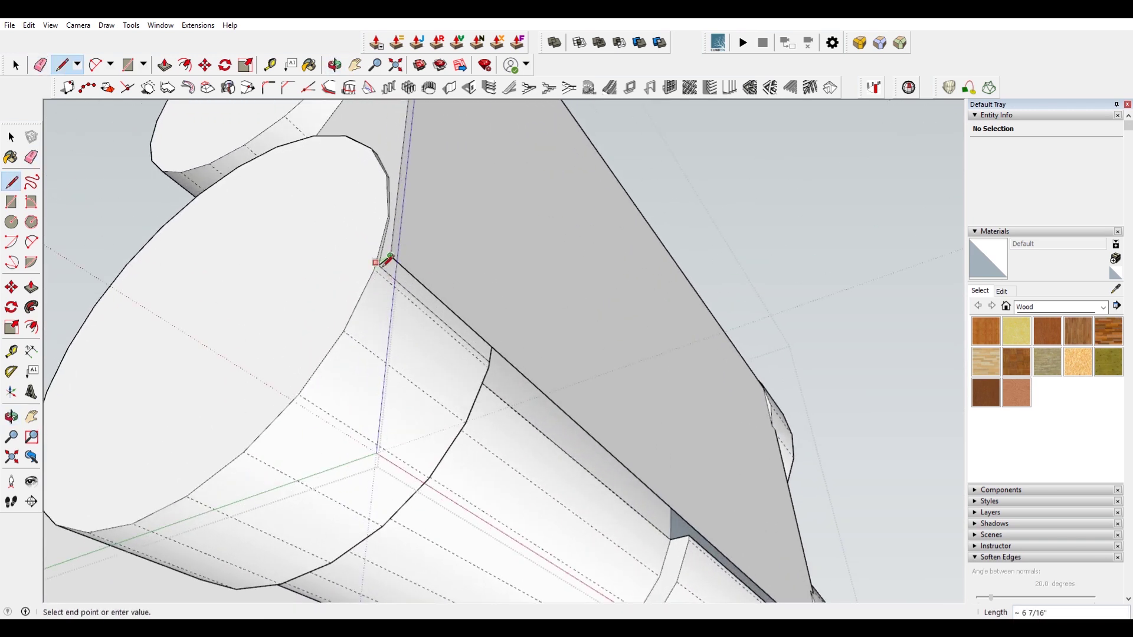
scroll(378, 269, "up", 4)
left_click(380, 258)
scroll(447, 321, "down", 3)
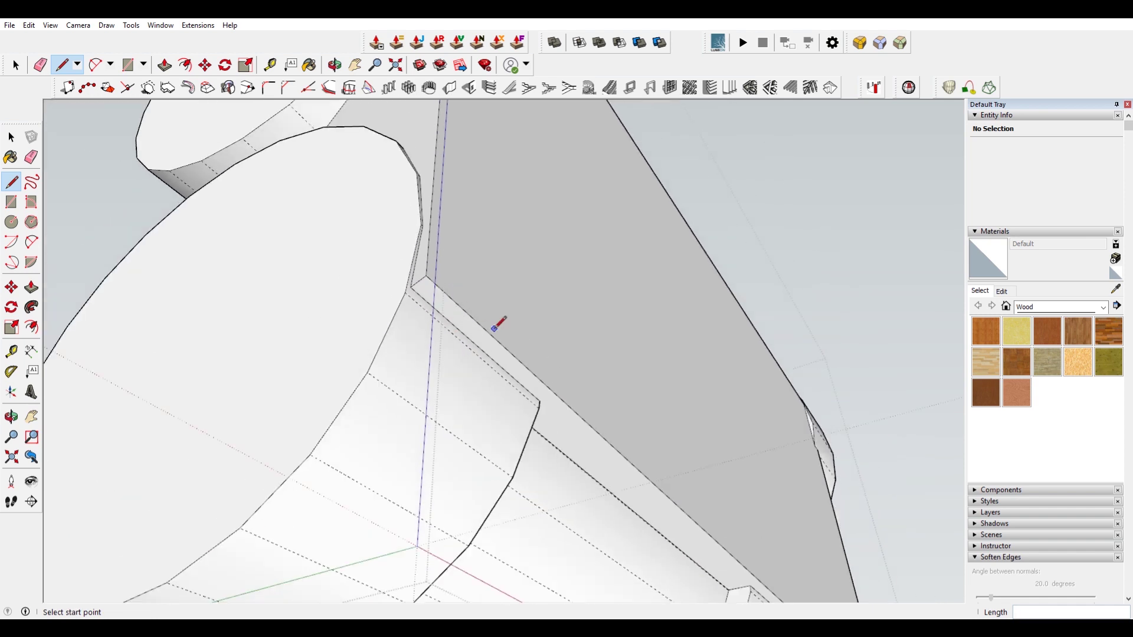
- Bridge the remaining narrow gap between the side panel's corner and the engine cap with a line about 3 3/16" long
scroll(493, 329, "down", 5)
middle_click_drag(470, 361, 688, 342)
scroll(361, 309, "up", 10)
scroll(414, 283, "up", 2)
scroll(422, 264, "down", 4)
left_click(443, 251)
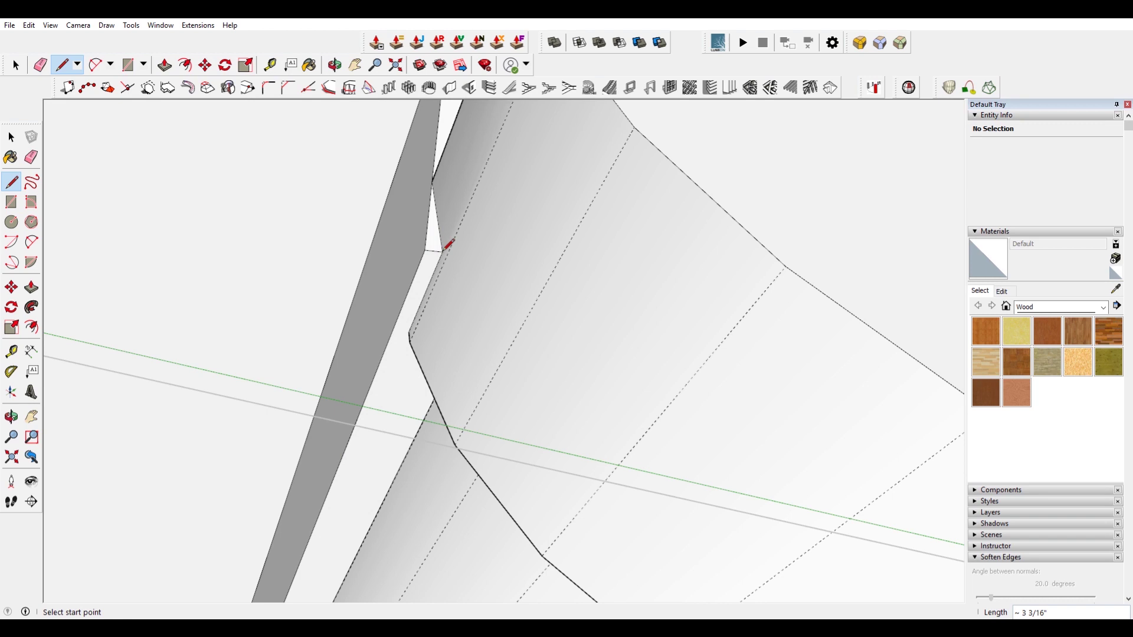
scroll(465, 303, "down", 3)
middle_click_drag(437, 295, 323, 462)
- Run Solid Inspector on the wing and engine group and fix its stray edges, face holes, internal faces and reversed faces
key("space")
scroll(446, 387, "down", 5)
middle_click_drag(714, 282, 417, 362)
left_click(425, 360)
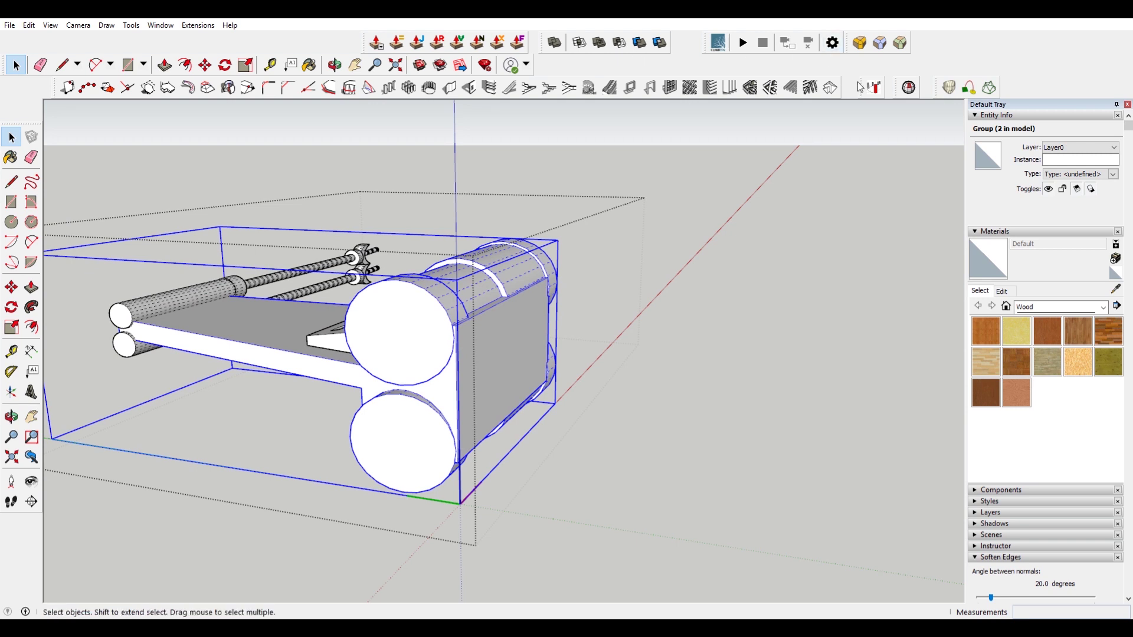
left_click(908, 88)
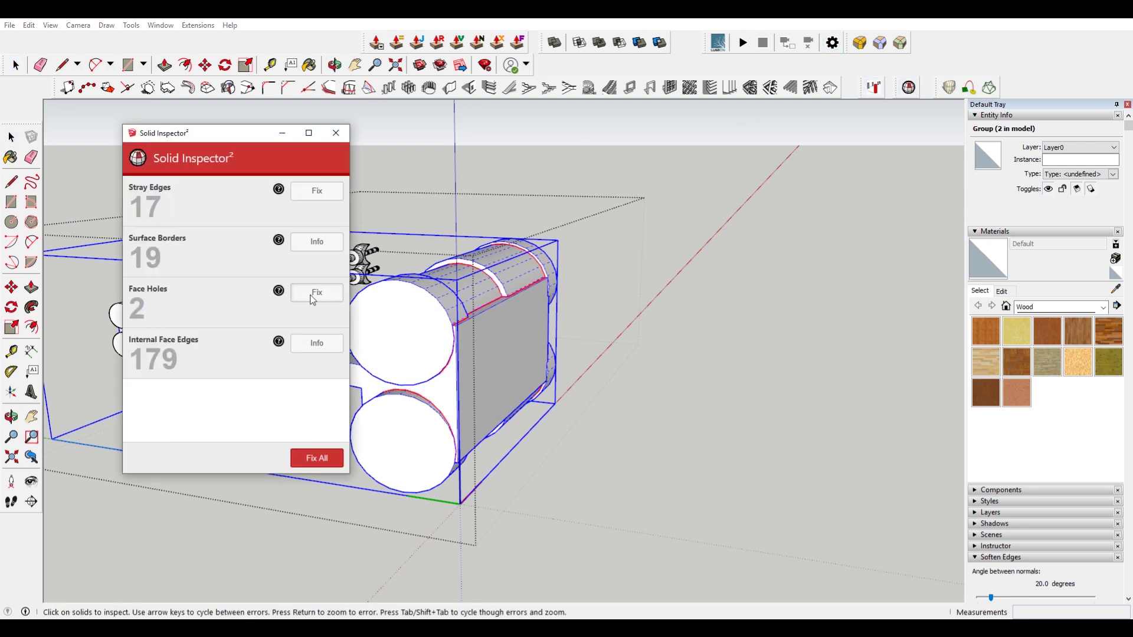
left_click(317, 192)
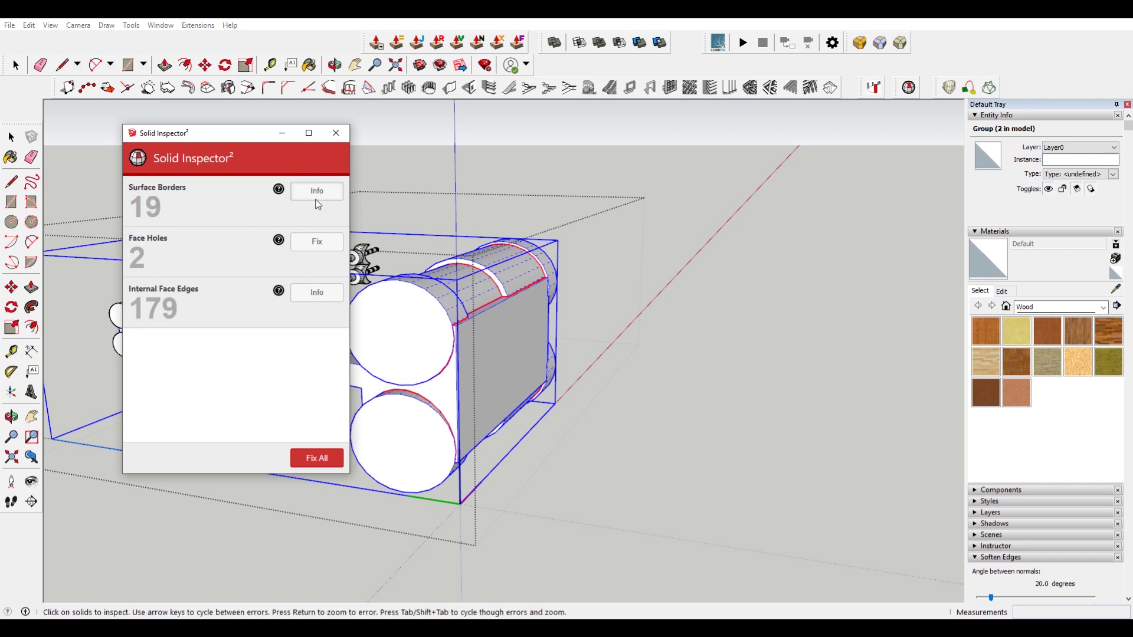
left_click(318, 243)
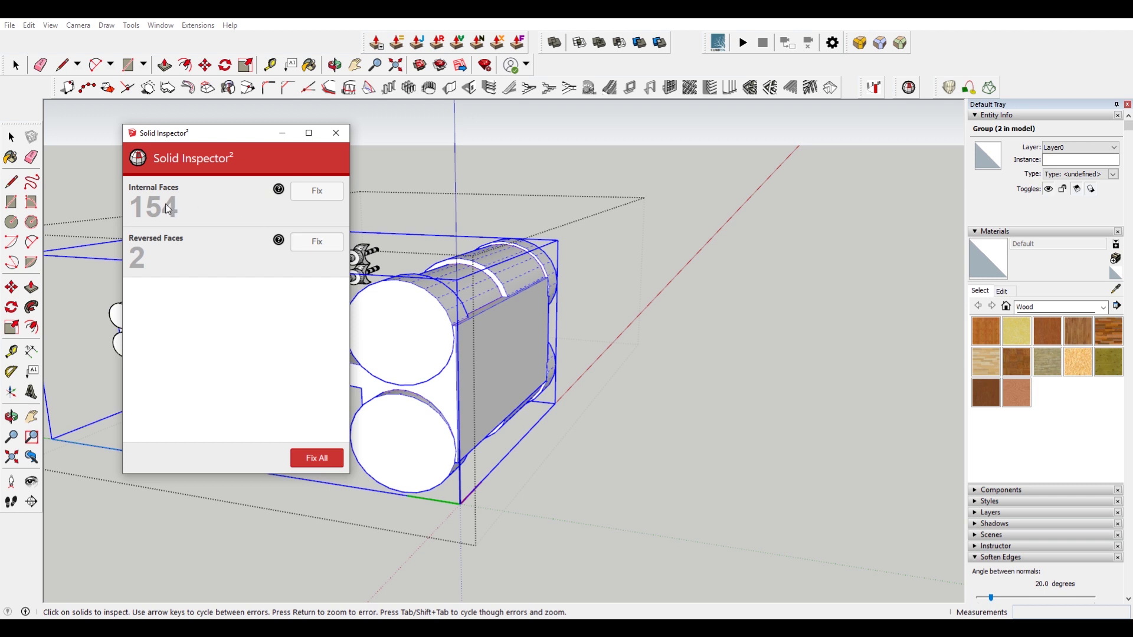
left_click(328, 195)
left_click(325, 192)
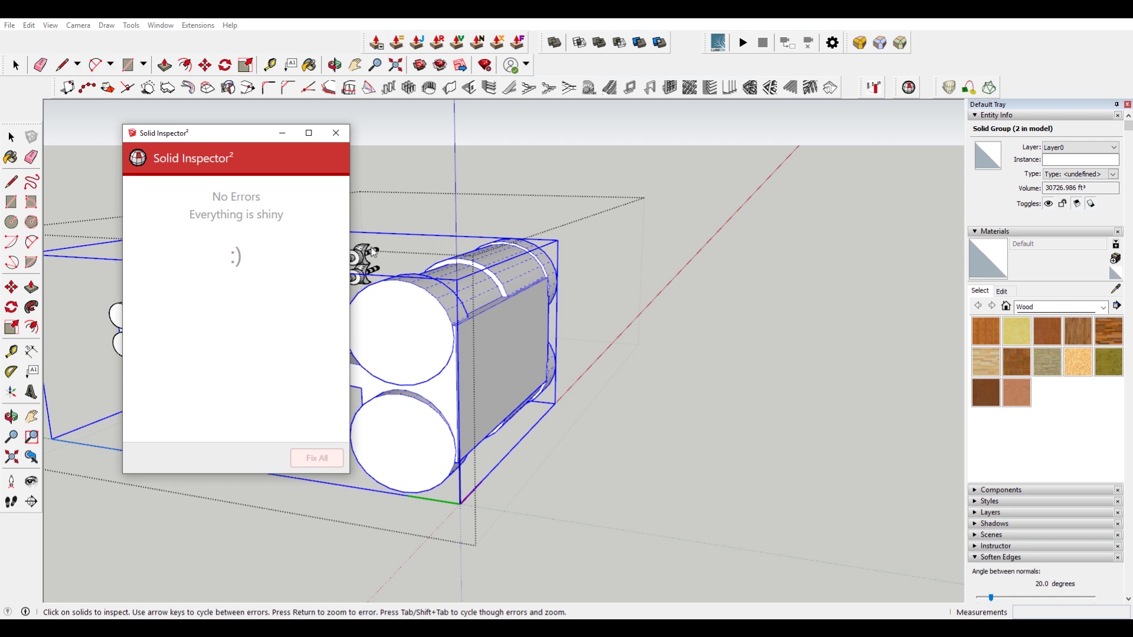
left_click(346, 140)
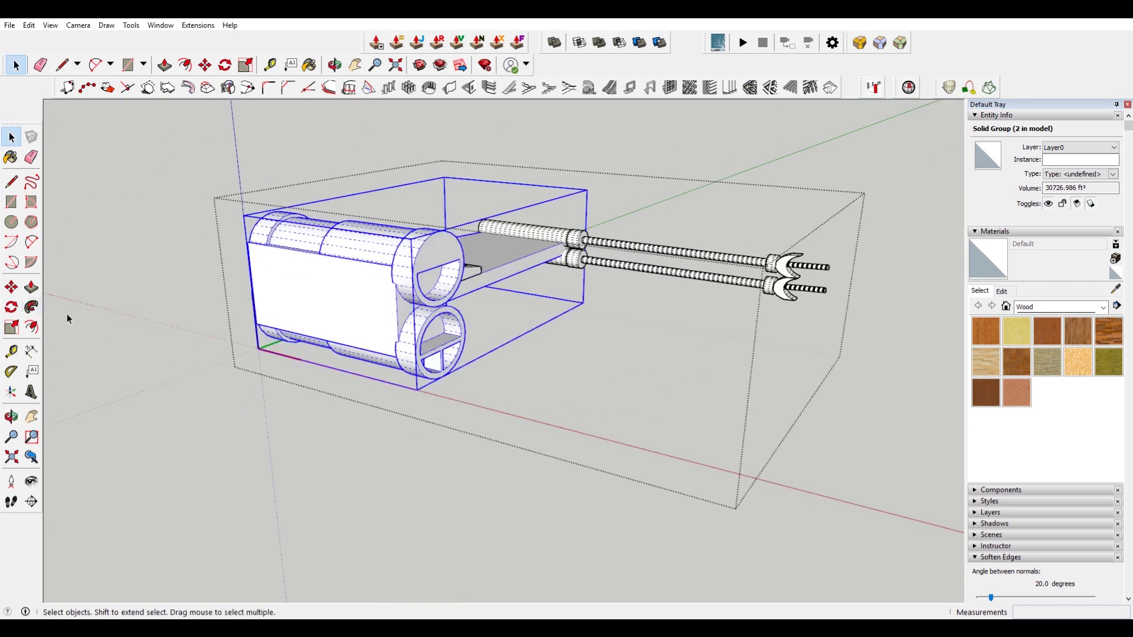
- Check whether the fuselage group is solid
middle_click_drag(602, 334, 301, 384)
left_click(521, 256)
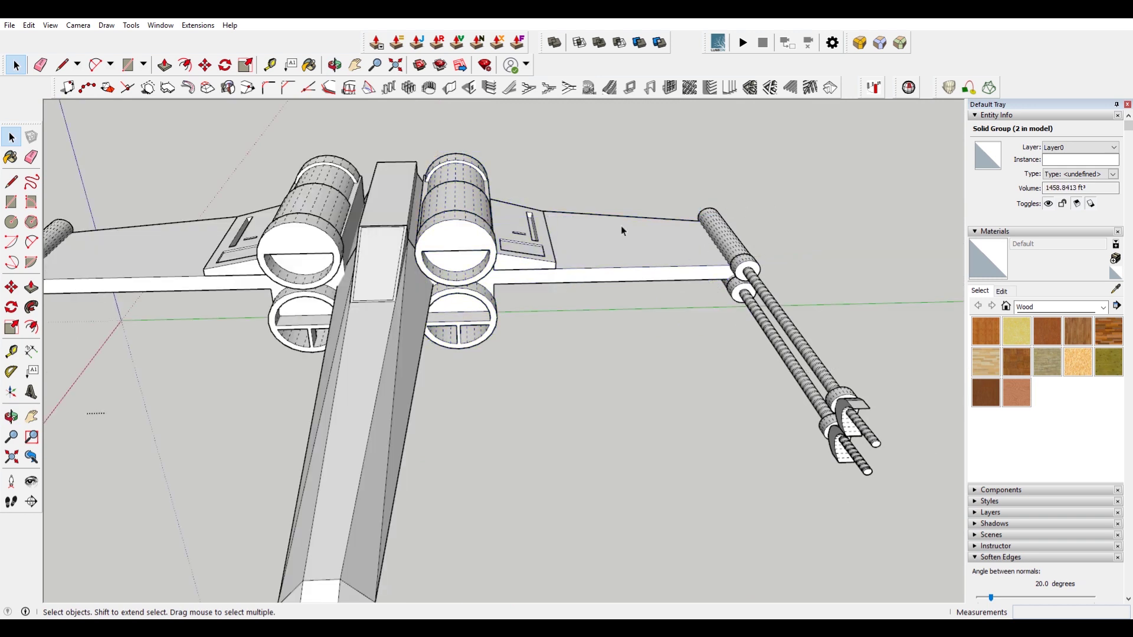
left_click(386, 263)
scroll(395, 231, "up", 5)
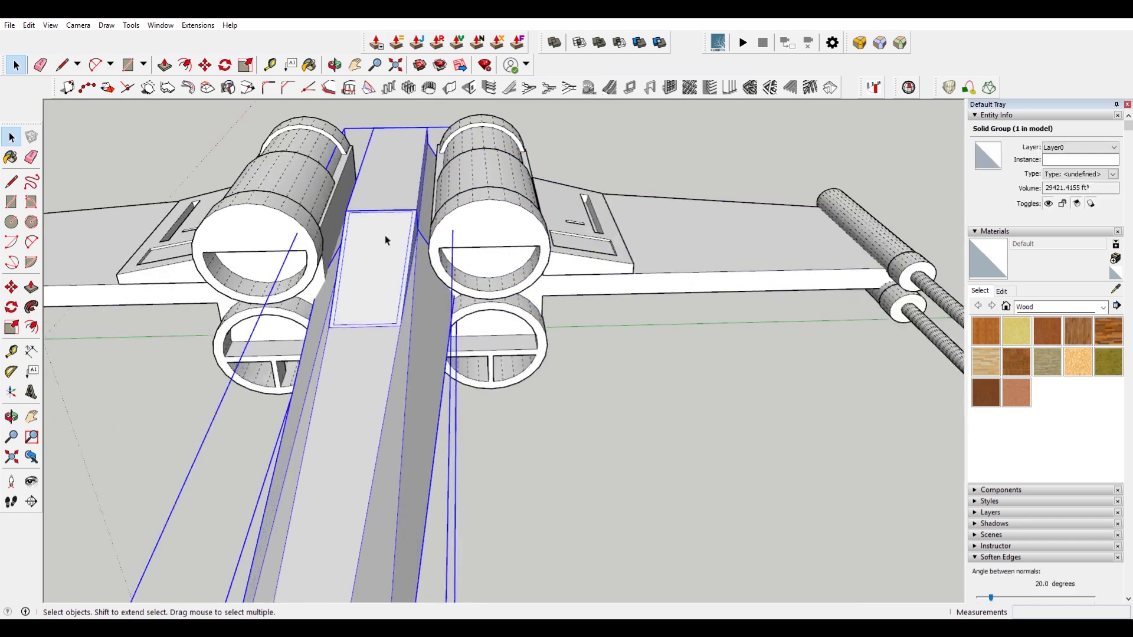
scroll(403, 218, "down", 10)
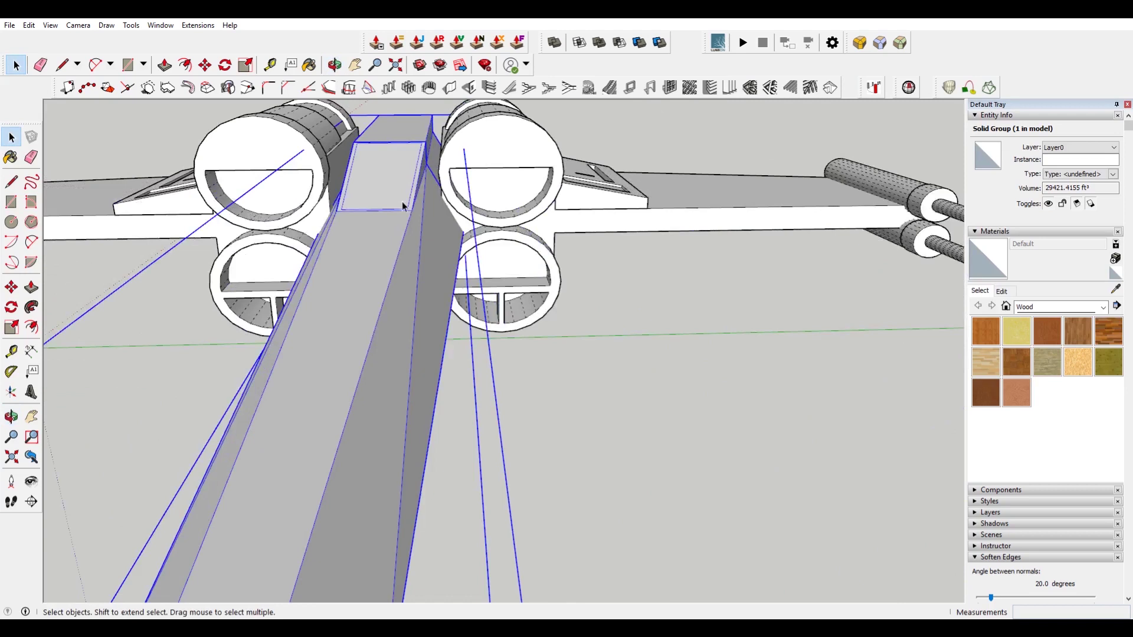
middle_click_drag(447, 215, 206, 399)
- Select the loose stray edge floating beside the fuselage
left_click(204, 425)
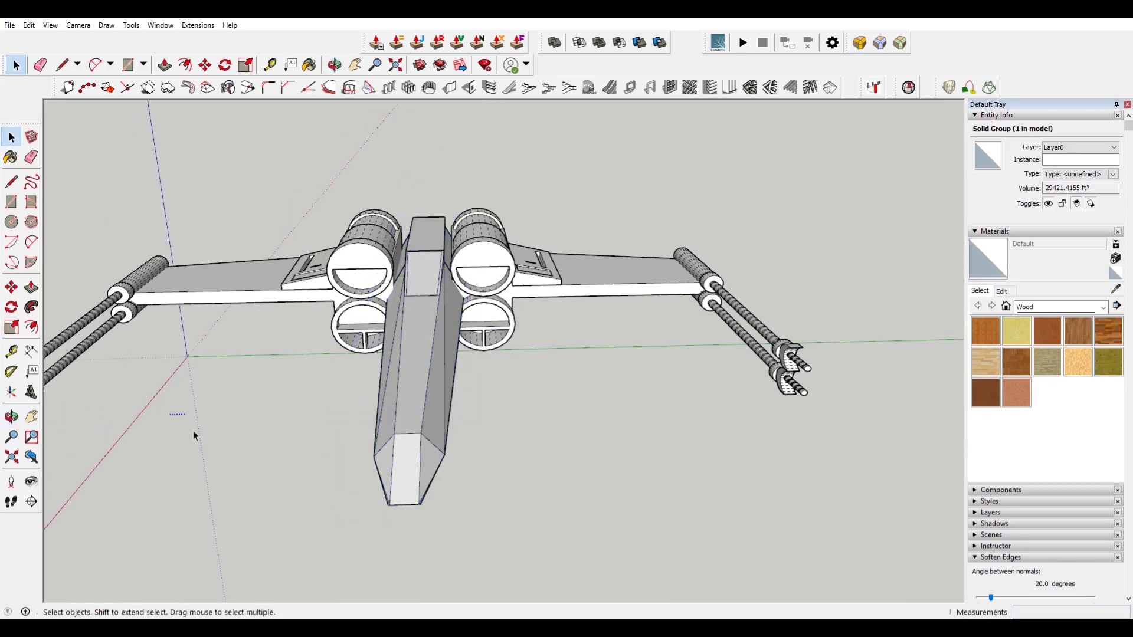
left_click(178, 415)
scroll(179, 417, "down", 3)
middle_click_drag(275, 371, 423, 261)
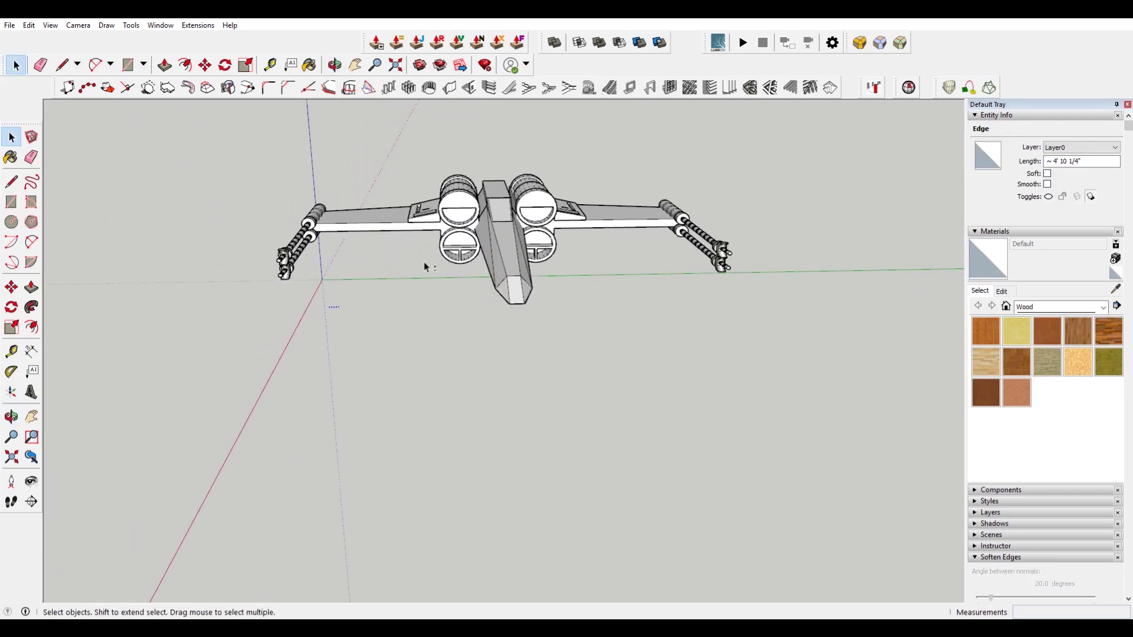
left_click(447, 282)
- Open the wing component for editing and select the wing-tip cannon group inside it, bringing up its available commands
scroll(653, 239, "up", 2)
scroll(661, 274, "up", 2)
left_click(688, 191)
scroll(702, 207, "up", 4)
double_click(708, 213)
left_click(712, 218)
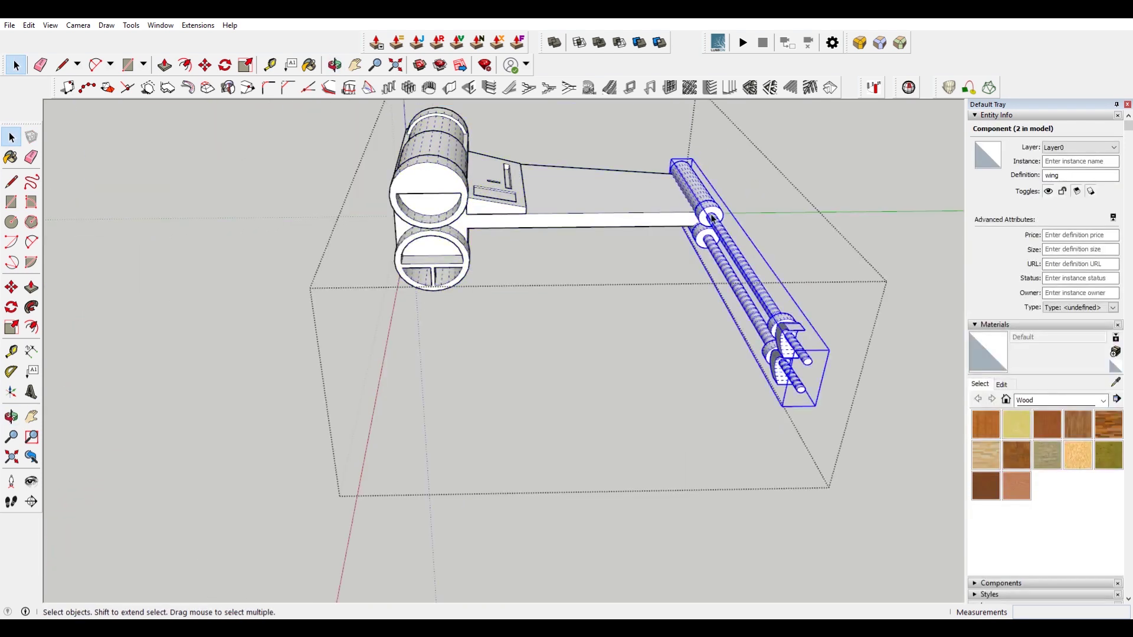
left_click(628, 195)
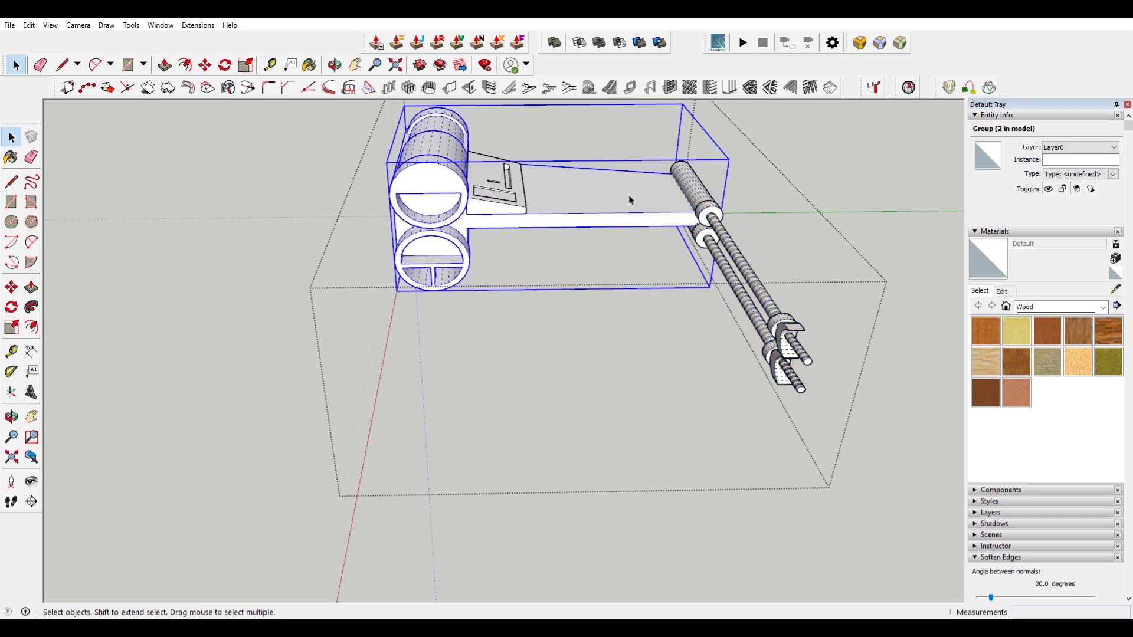
left_click(703, 205)
right_click(702, 202)
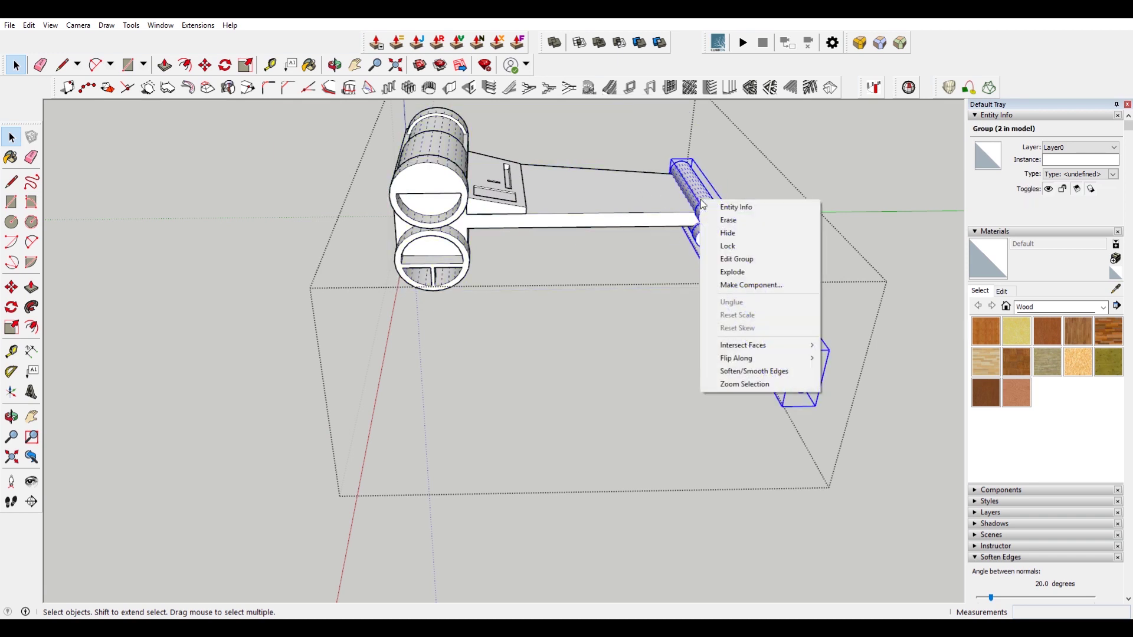
- Explode the outer cannon group at the wing tip inside the wing component
left_click(764, 277)
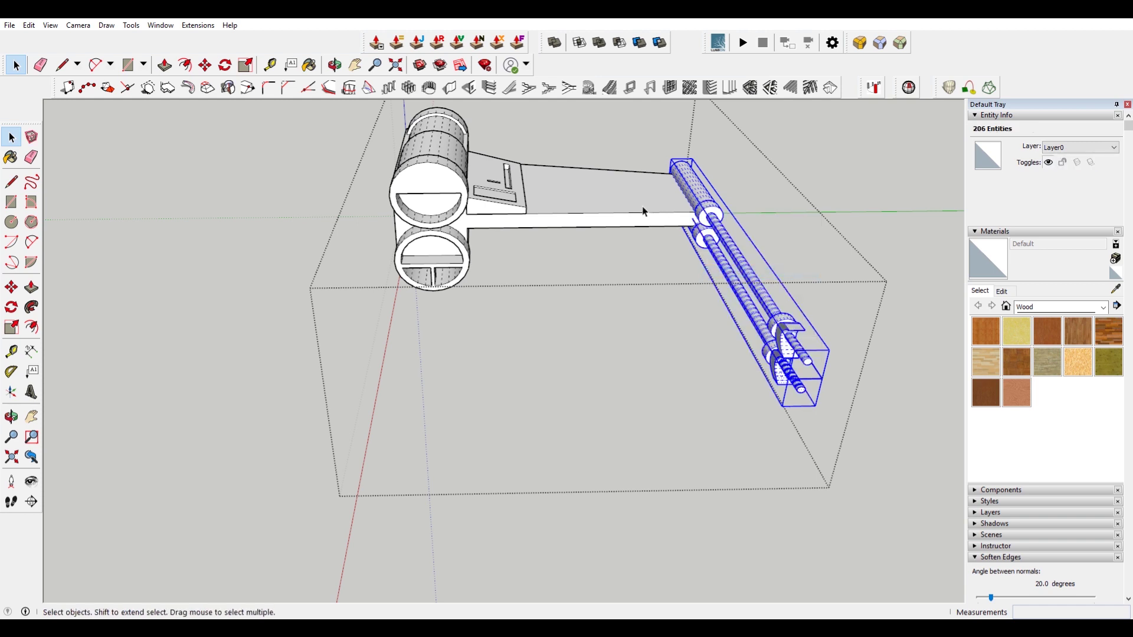
left_click(645, 211, "shift")
right_click(644, 210)
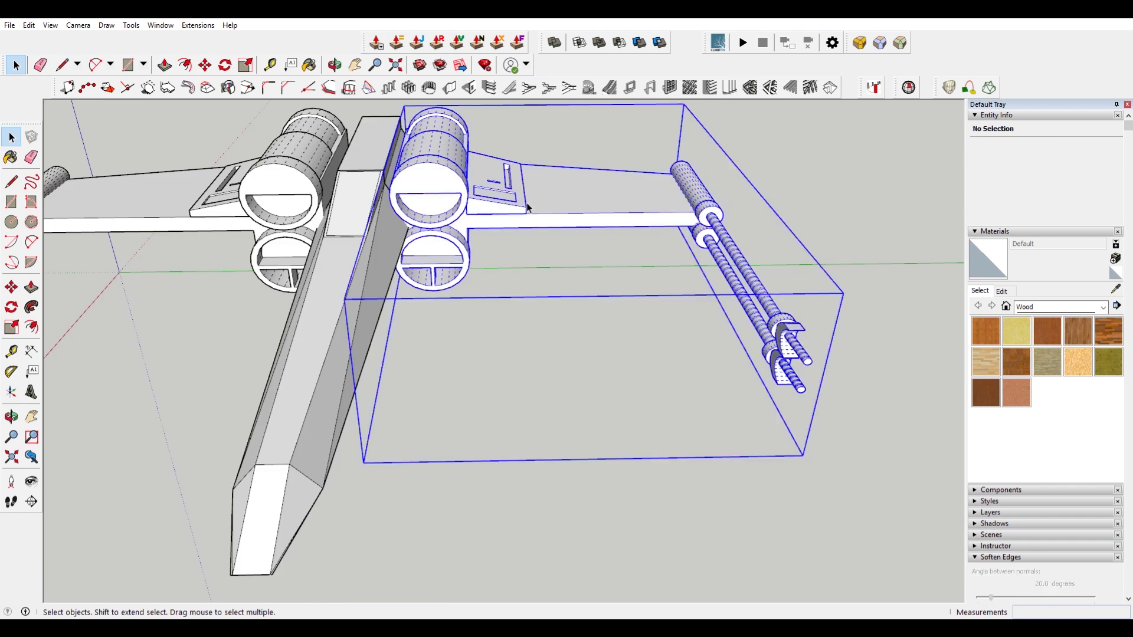
- Cut the raised panel beside the engine and paste it in place inside the wing body group
double_click(503, 202)
left_click(487, 187)
key("ctrl+x")
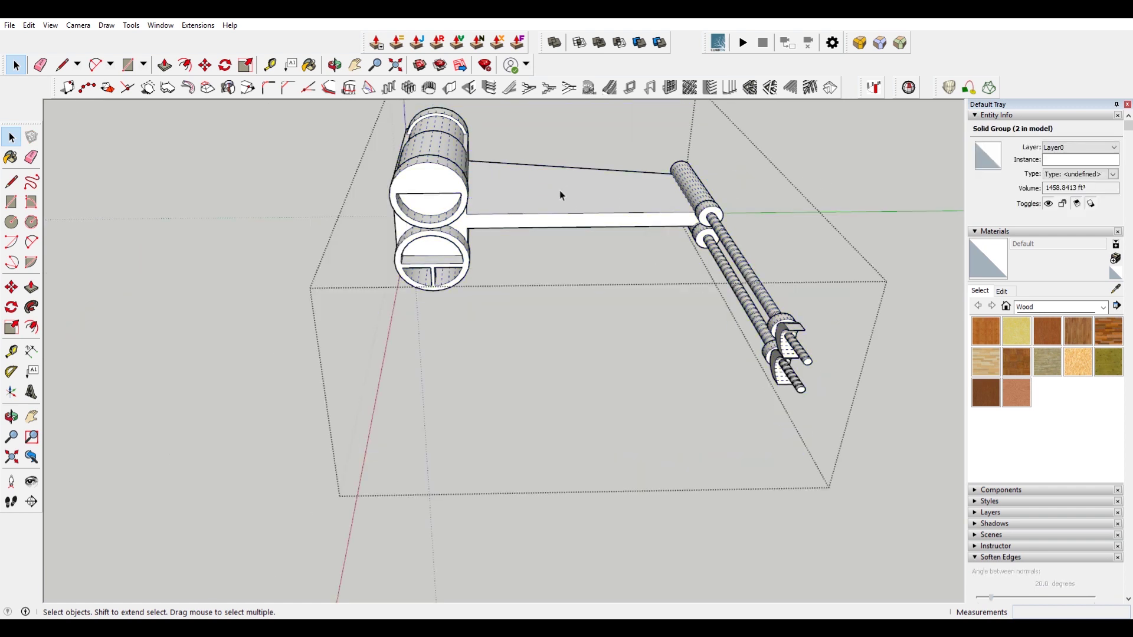
double_click(560, 191)
left_click(590, 187)
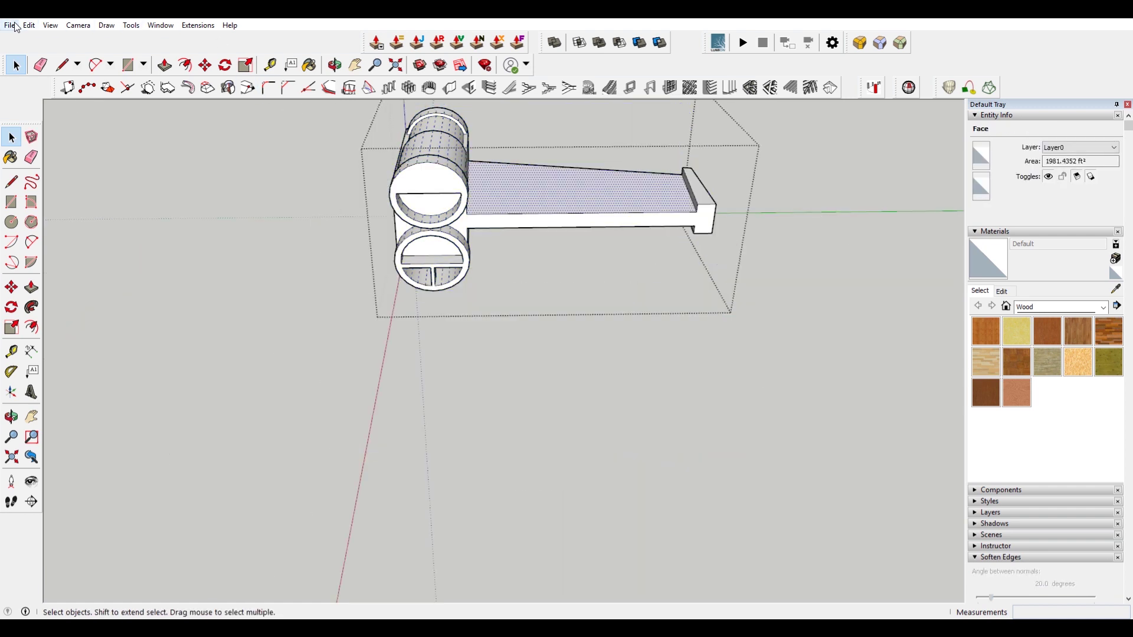
left_click(29, 25)
left_click(60, 108)
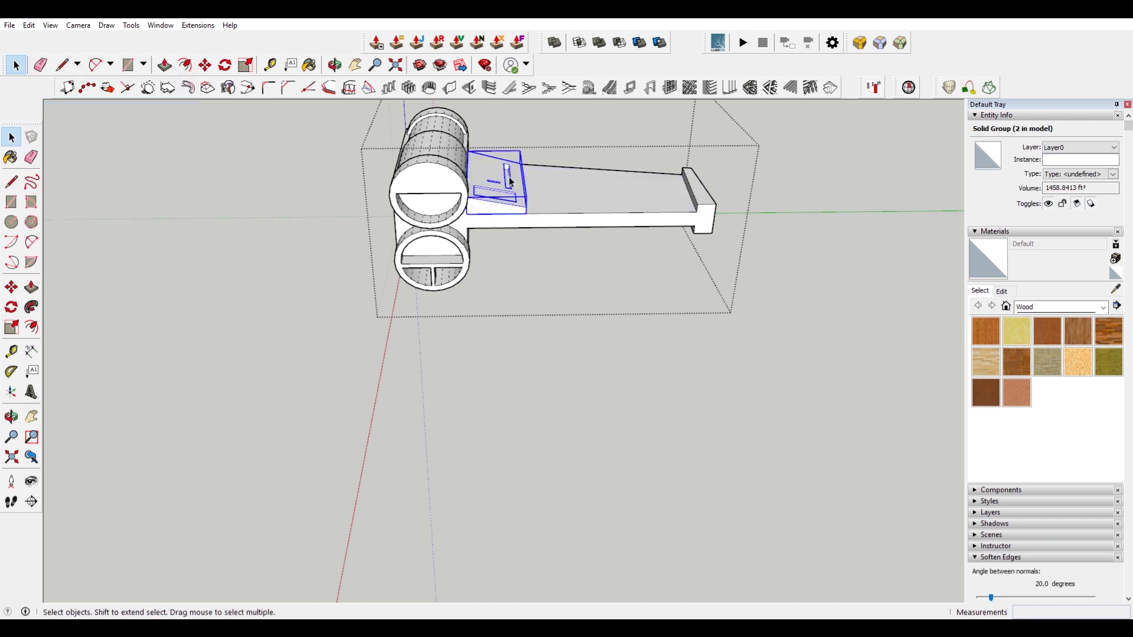
- Explode the pasted panel group so its geometry joins the wing body, and leave the wing body group
right_click(500, 195)
left_click(540, 255)
left_click(829, 221)
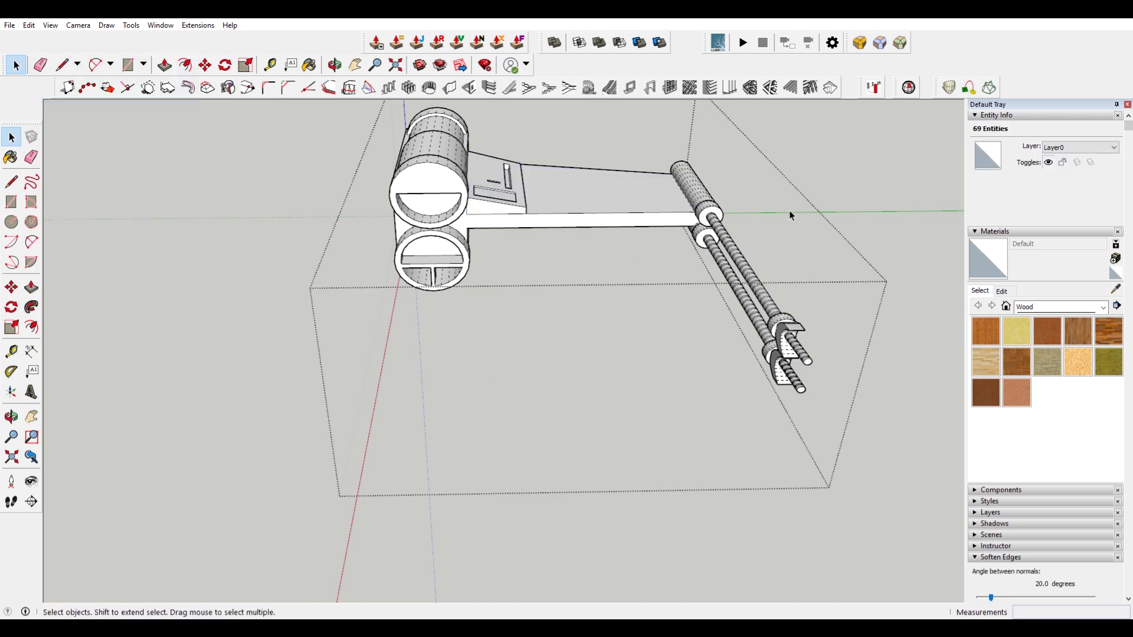
- Check the wing body group with Solid Inspector and fix the reported error
left_click(515, 196)
left_click(878, 90)
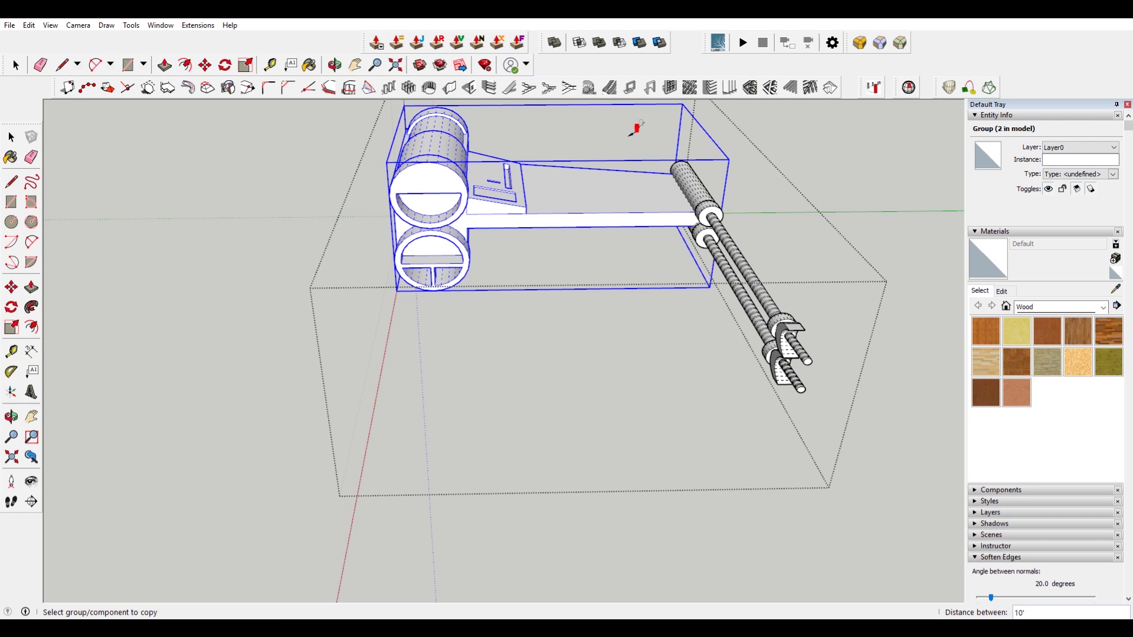
left_click(511, 187)
key("space")
left_click(481, 196)
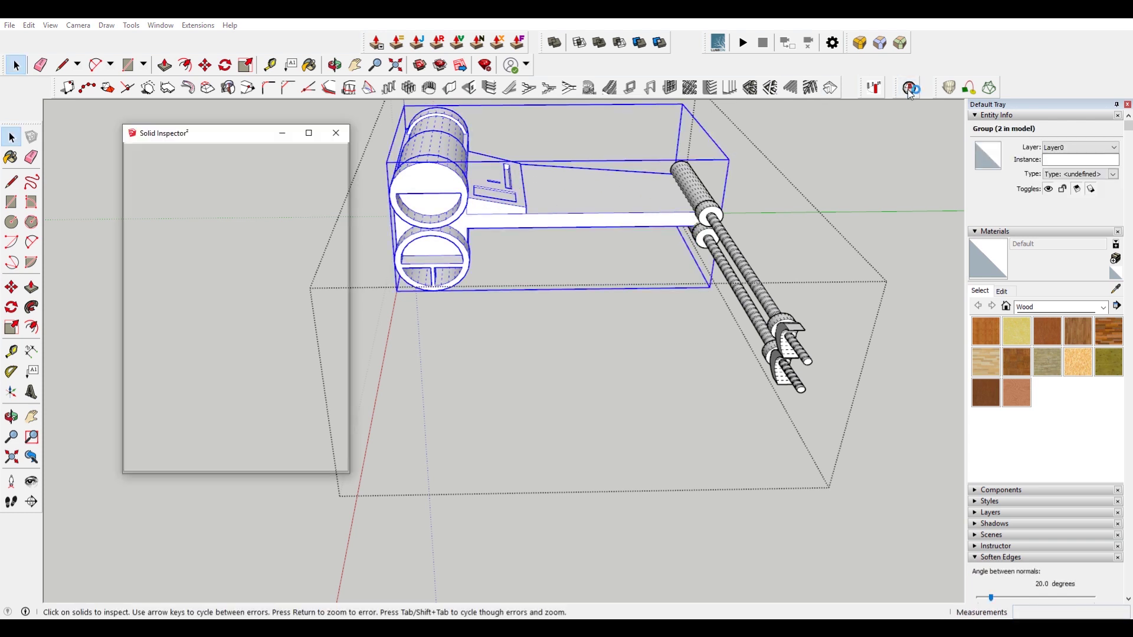
left_click(910, 89)
left_click(318, 193)
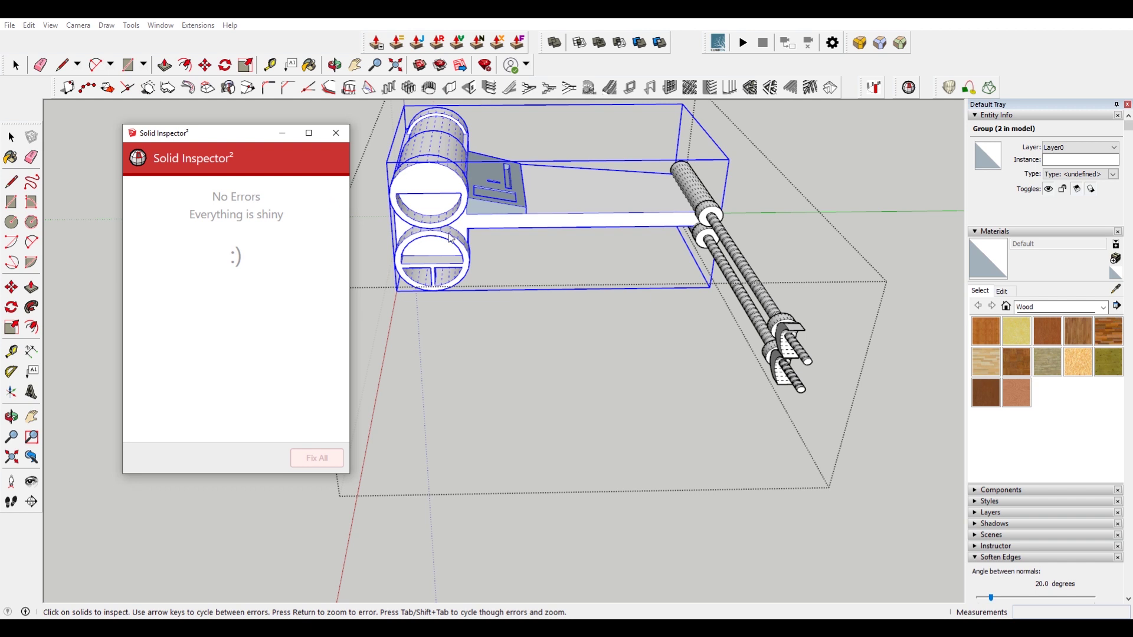
left_click(331, 141)
- Erase the edges separating the raised panel's front face from the wing's front face
scroll(472, 230, "up", 8)
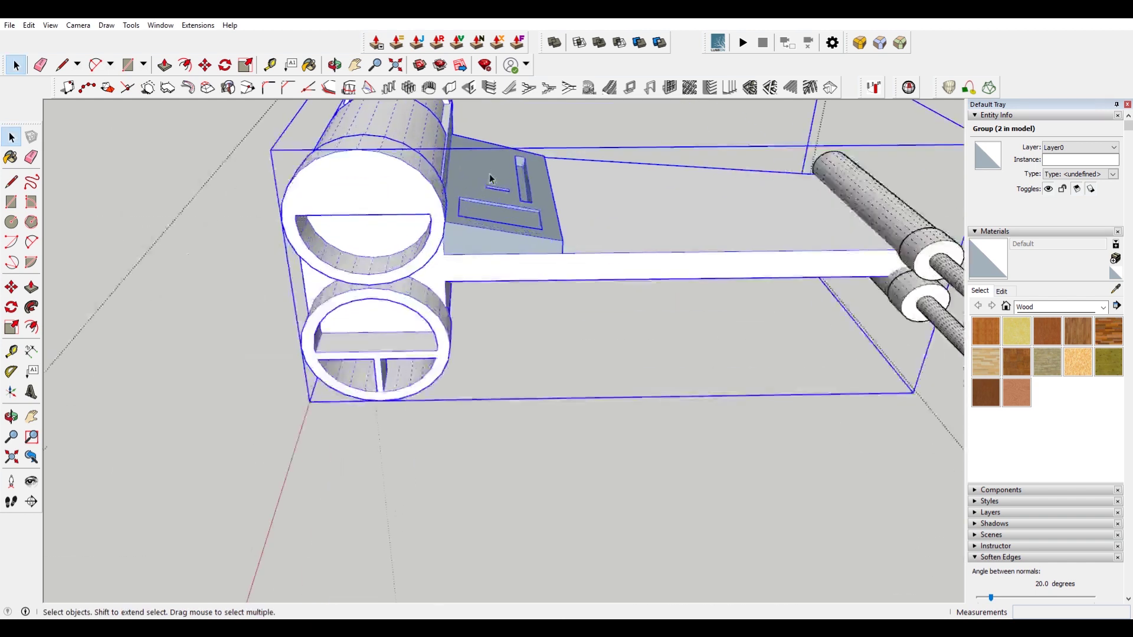
double_click(457, 269)
key("ctrl+a")
key("b")
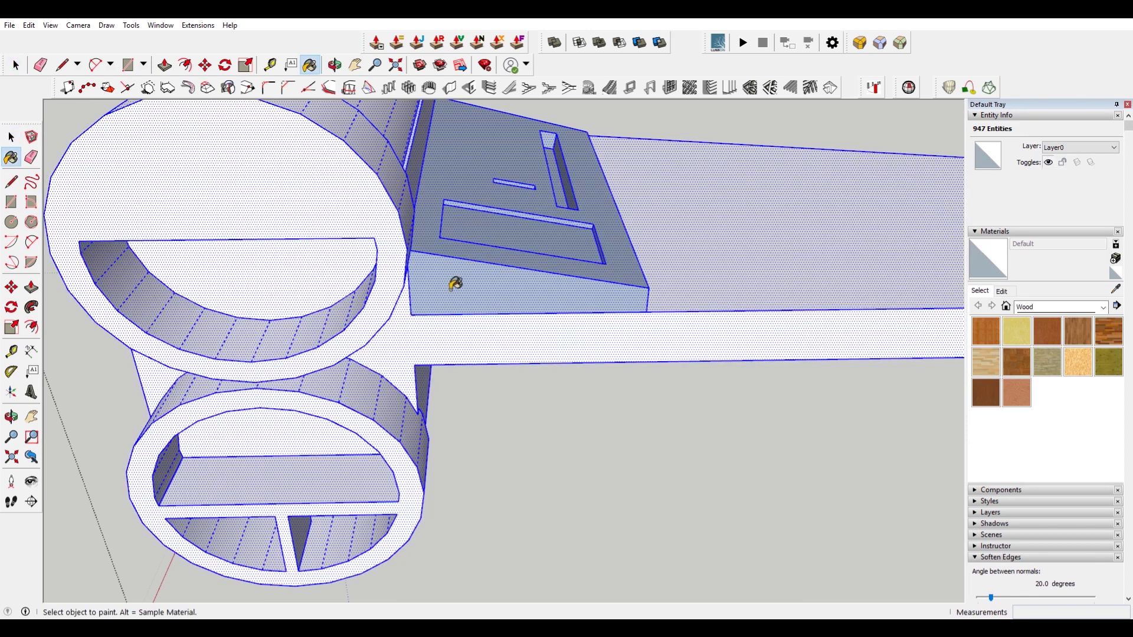
key("space")
left_click(479, 274)
scroll(413, 307, "up", 5)
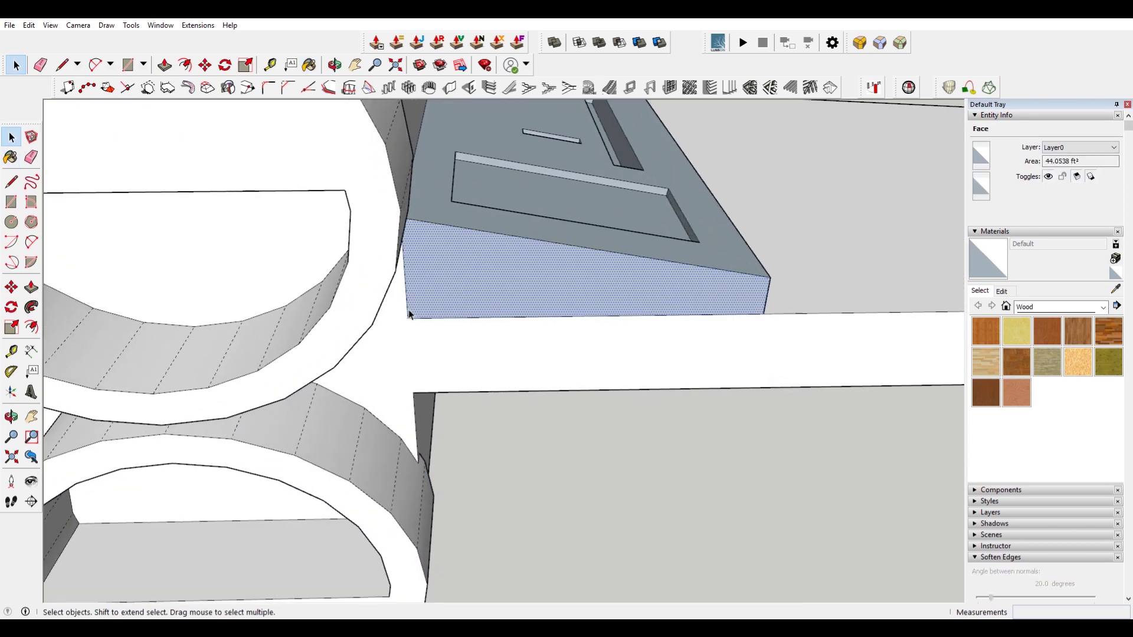
key("e")
left_click(407, 304)
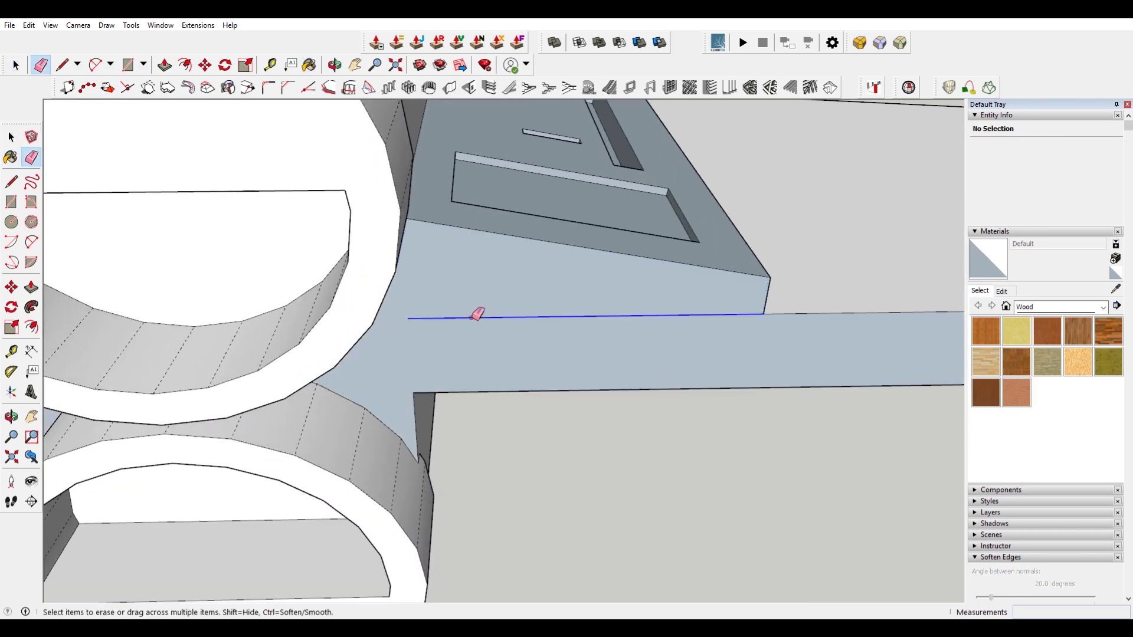
middle_click_drag(684, 286, 363, 320)
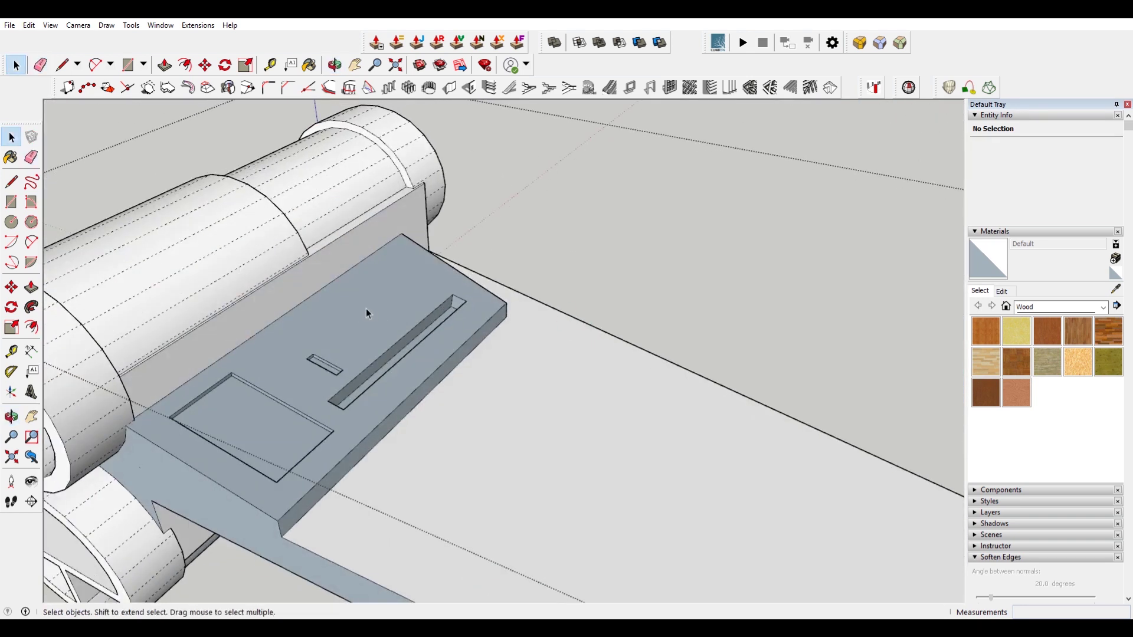
key("ctrl+a")
key("b")
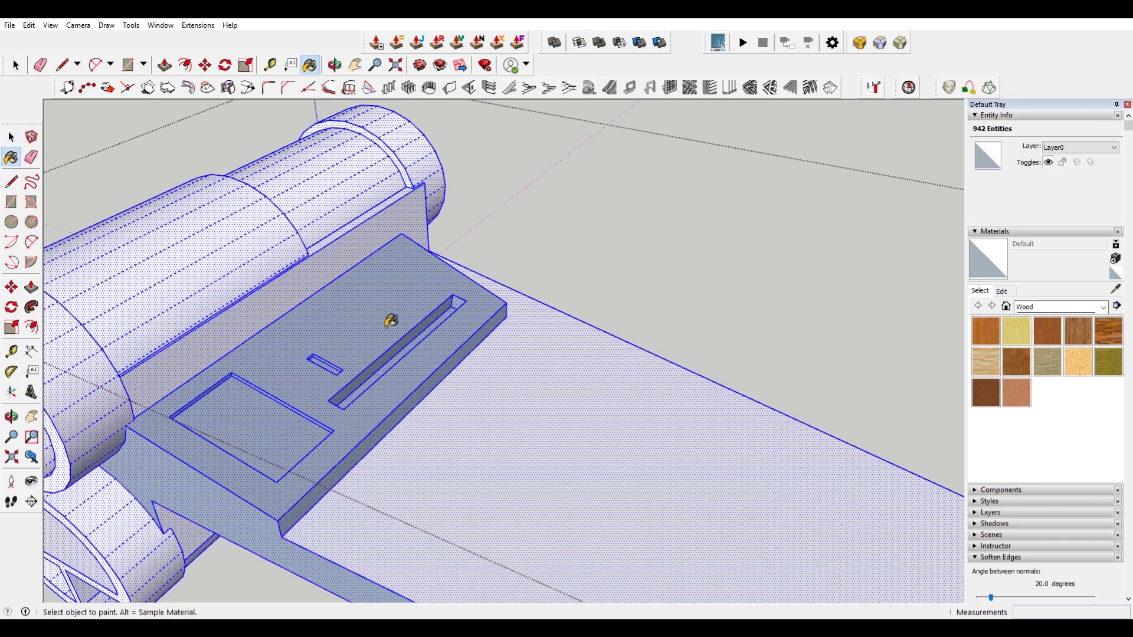
key("space")
left_click(673, 216)
key("shift+z")
key("b")
key("space")
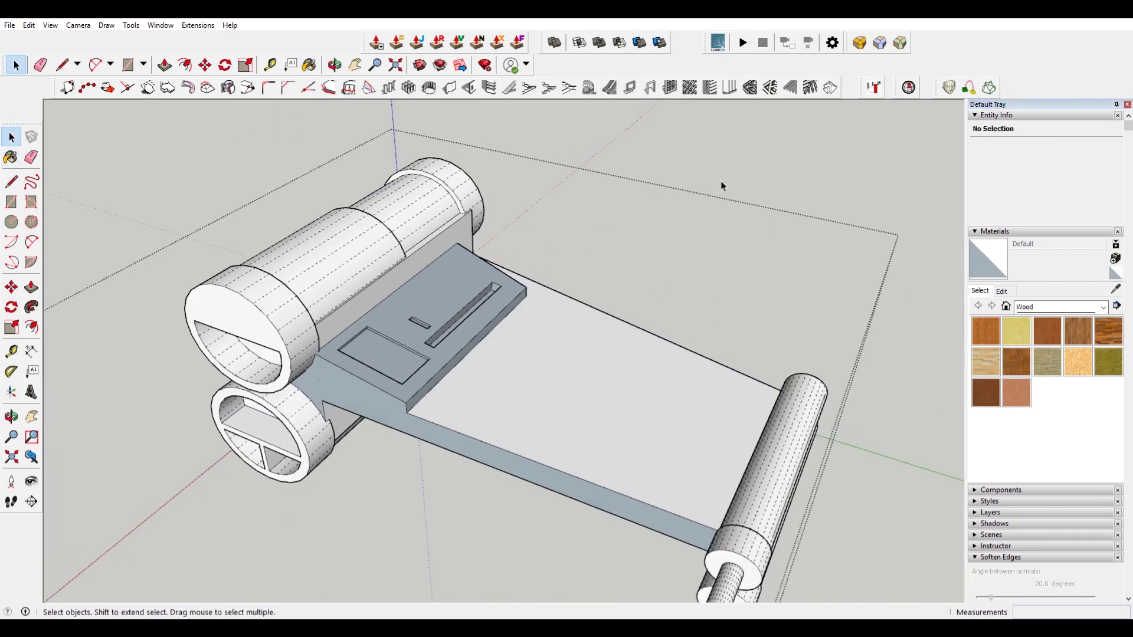
scroll(460, 285, "down", 5)
key("space")
left_click(507, 278)
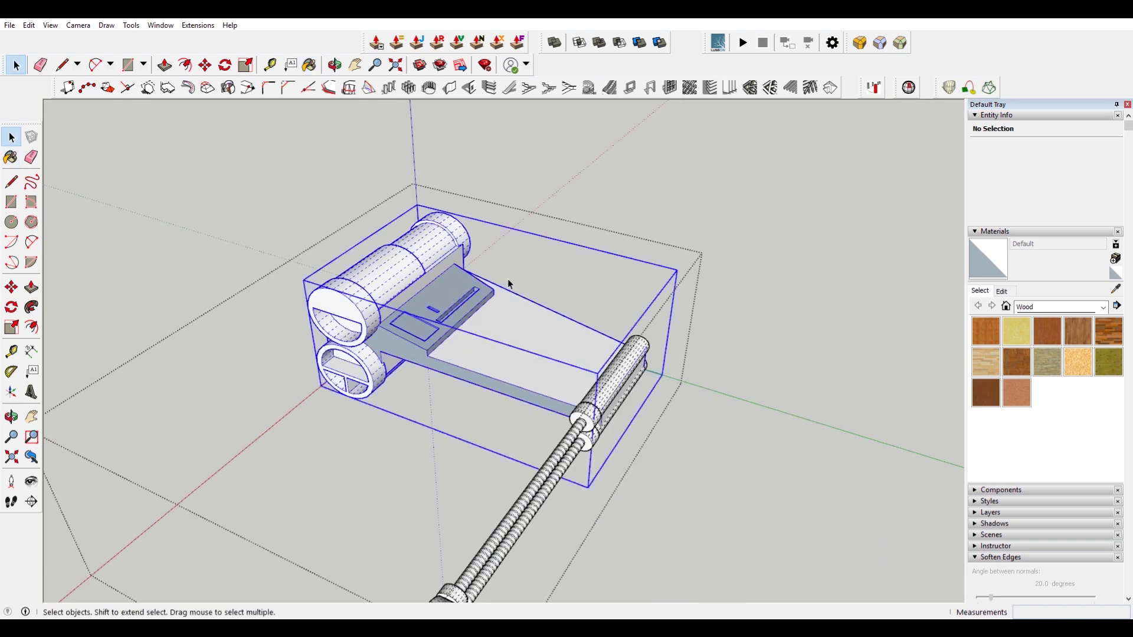
key("b")
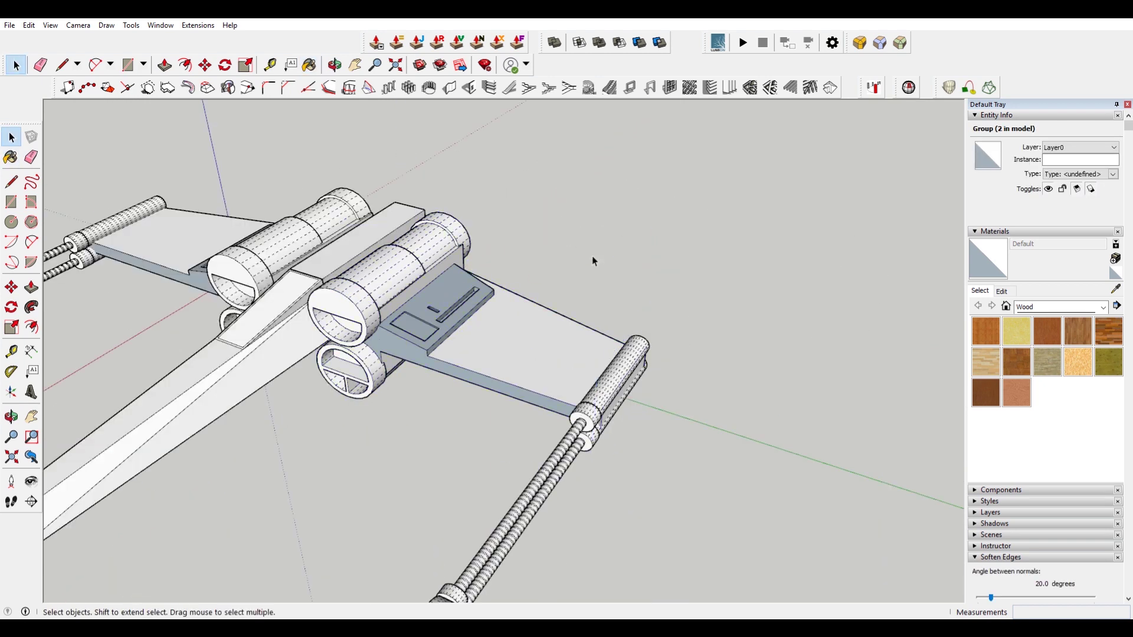
left_click(594, 261)
key("b")
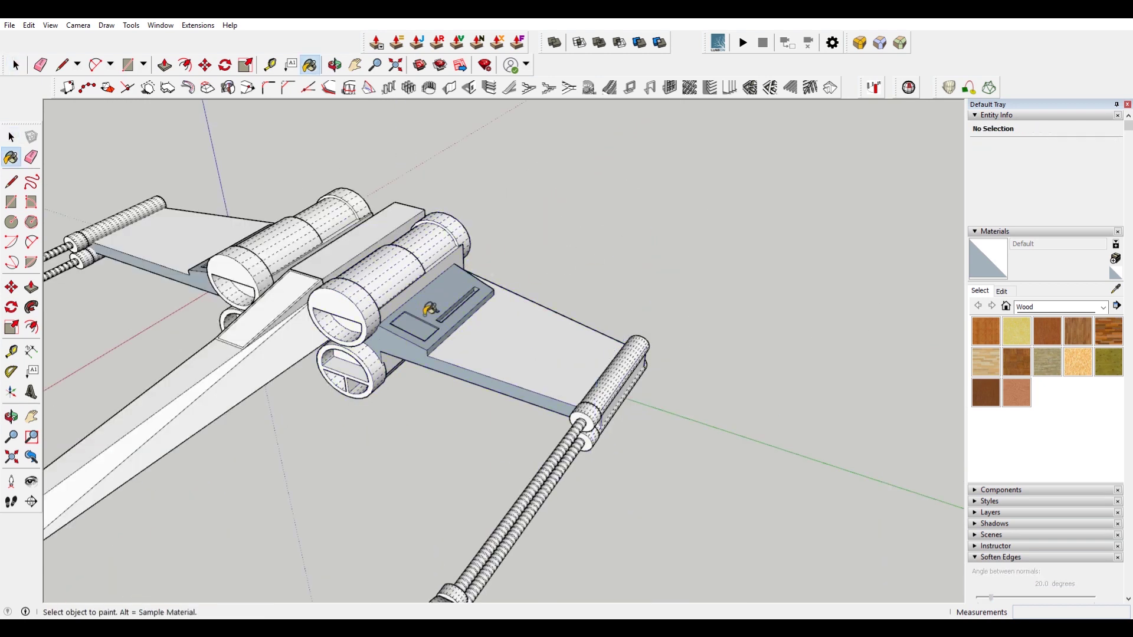
key("space")
- Reverse the merged front face of the wing inside the wing body group
left_click(430, 310)
scroll(430, 330, "up", 4)
middle_click_drag(413, 349, 473, 328)
double_click(472, 328)
scroll(472, 328, "up", 4)
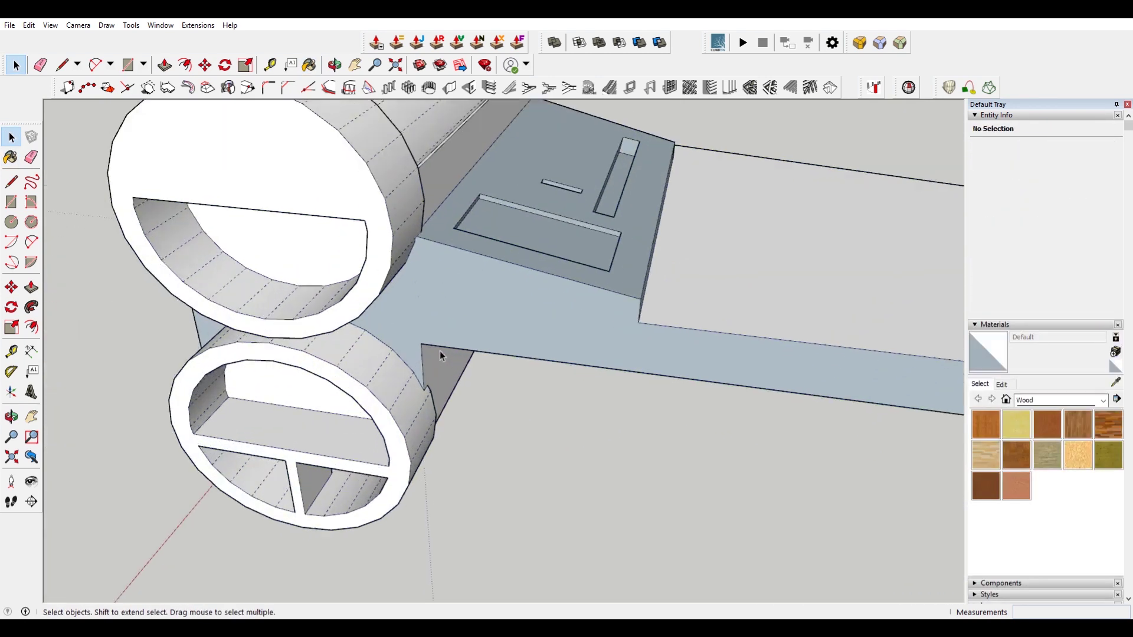
scroll(440, 350, "down", 4)
left_click(504, 153)
scroll(476, 276, "up", 4)
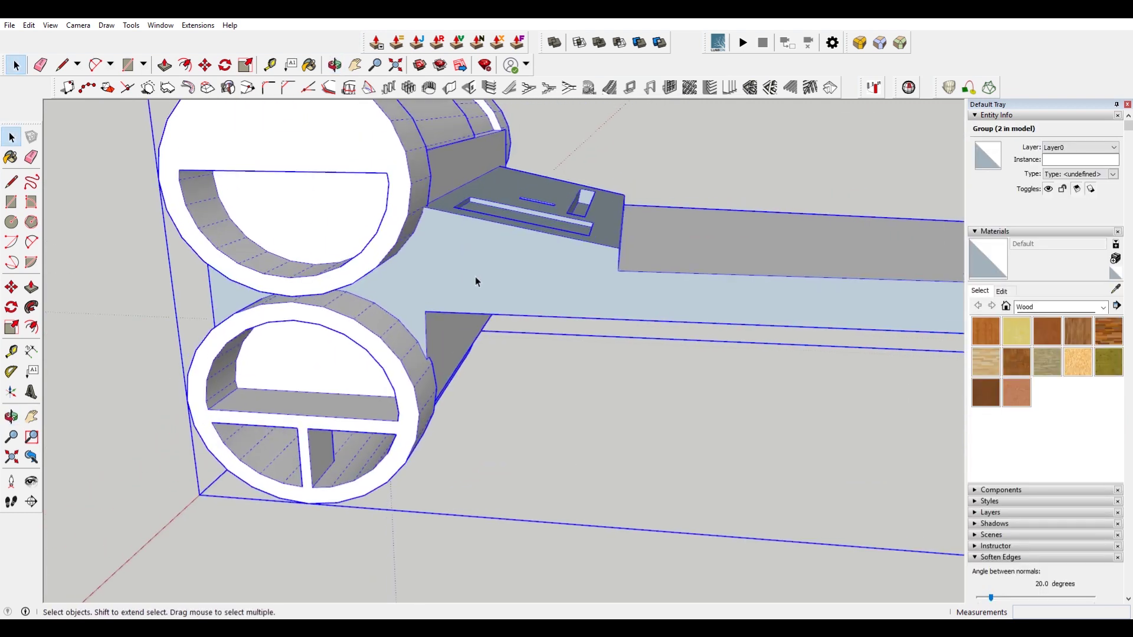
double_click(476, 276)
left_click(475, 278)
right_click(474, 279)
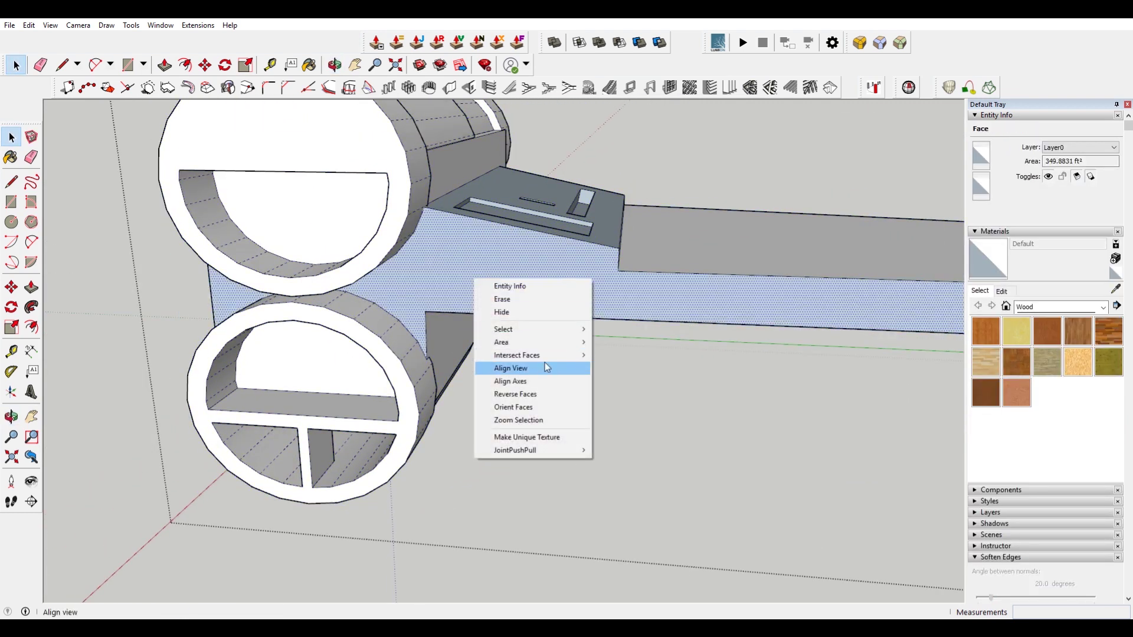
left_click(552, 396)
left_click(696, 166)
- Intersect all connected wing body faces with the selection
middle_click_drag(696, 171, 365, 302)
scroll(354, 344, "up", 5)
scroll(365, 302, "up", 3)
scroll(412, 302, "down", 5)
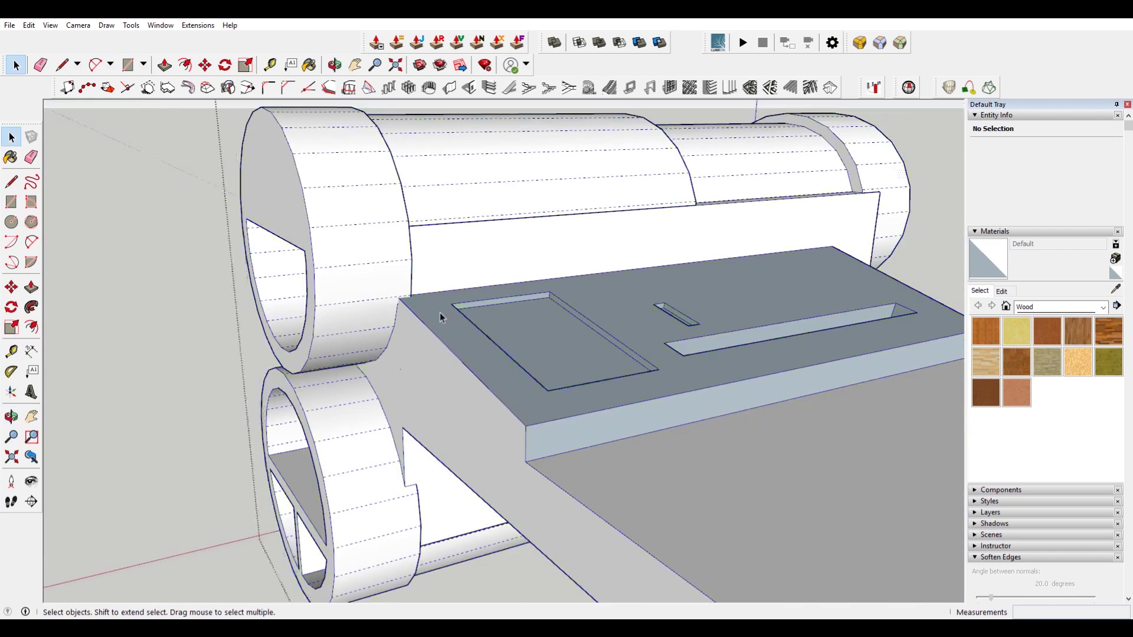
triple_click(440, 313)
right_click(440, 313)
mouse_move(512, 429)
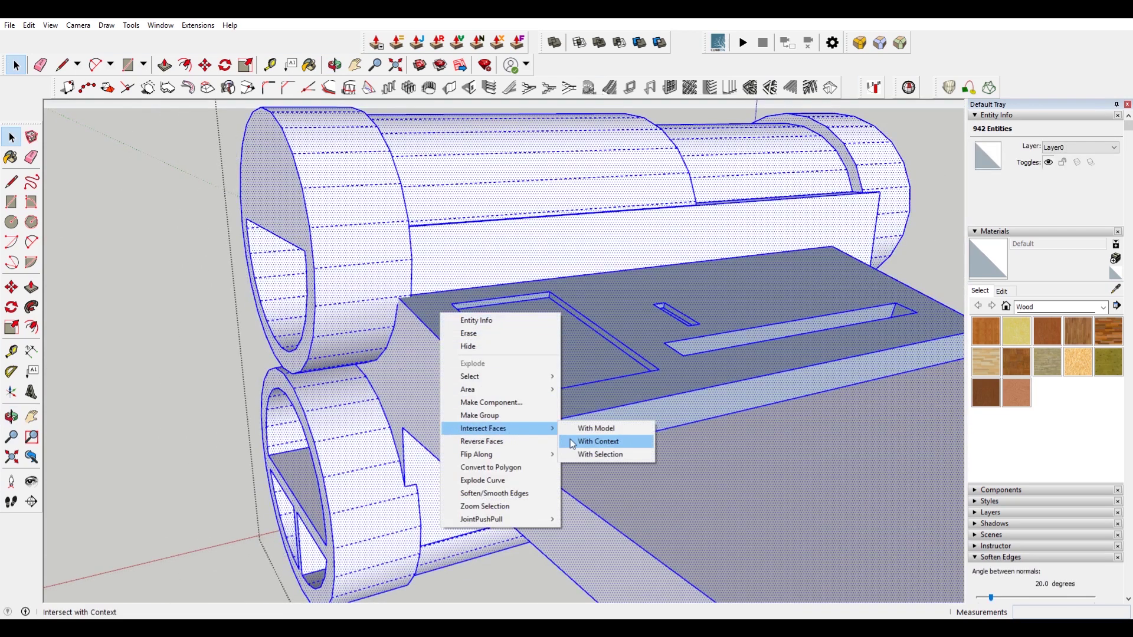
left_click(602, 455)
- Reverse the raised panel's top face so it matches the orientation of the wing
scroll(401, 301, "up", 3)
middle_click_drag(408, 303, 491, 321)
scroll(490, 323, "up", 1)
key("b")
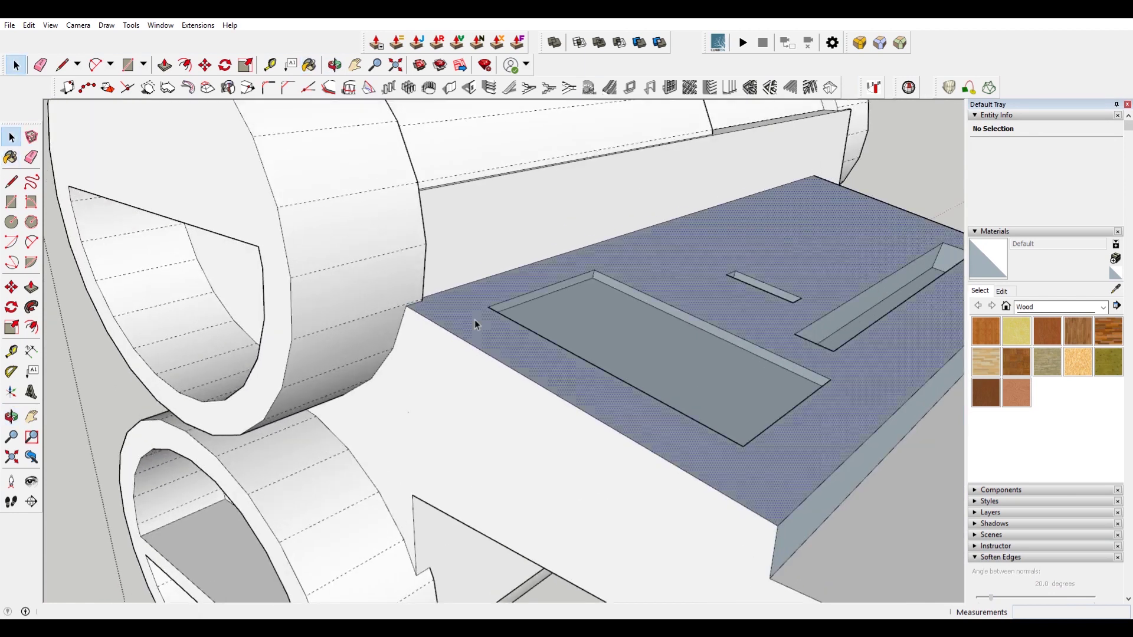
right_click(477, 323)
left_click(519, 435)
- Inspect the whole wing component for solid errors with Solid Inspector
scroll(732, 236, "down", 5)
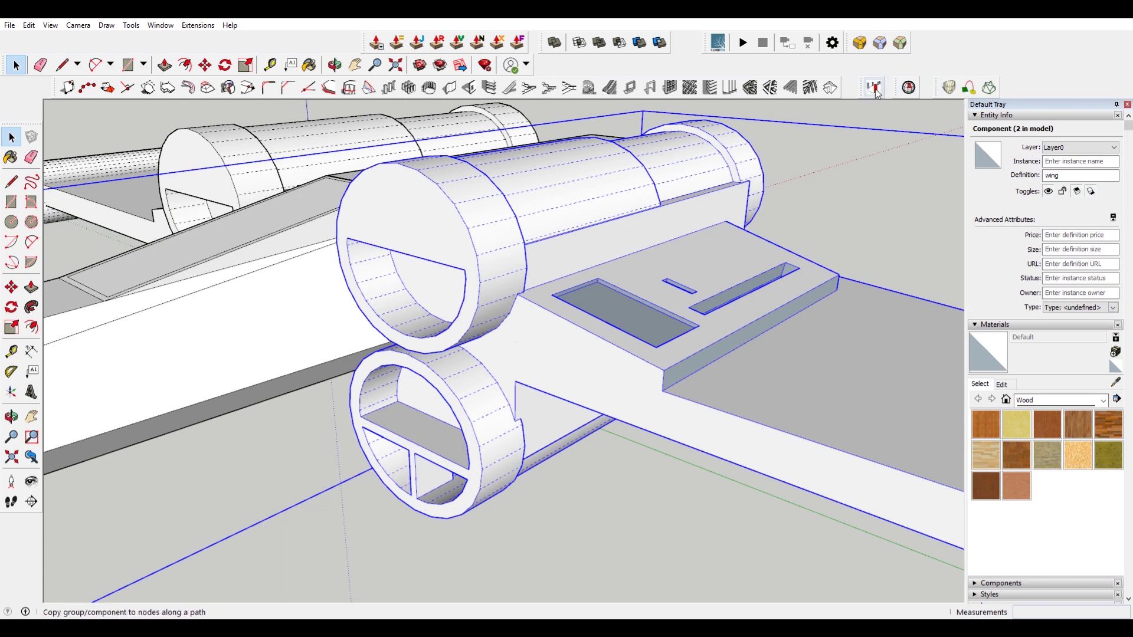
left_click(908, 88)
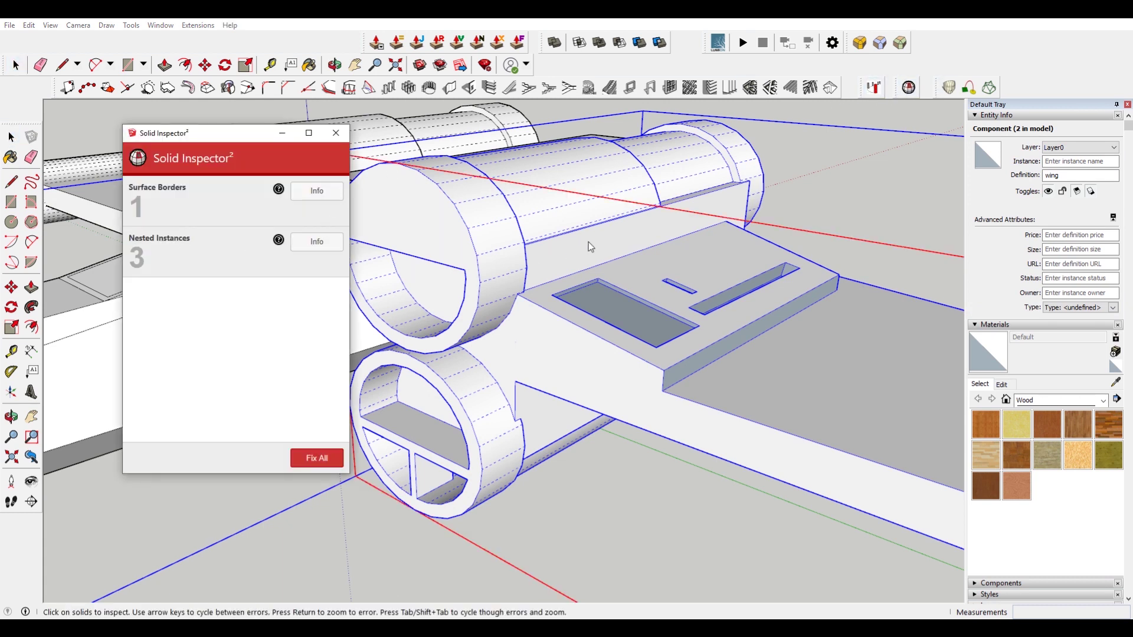
left_click(338, 136)
- Fix the stray edges, internal faces and reversed faces of the wing body group with Solid Inspector
scroll(583, 286, "down", 4)
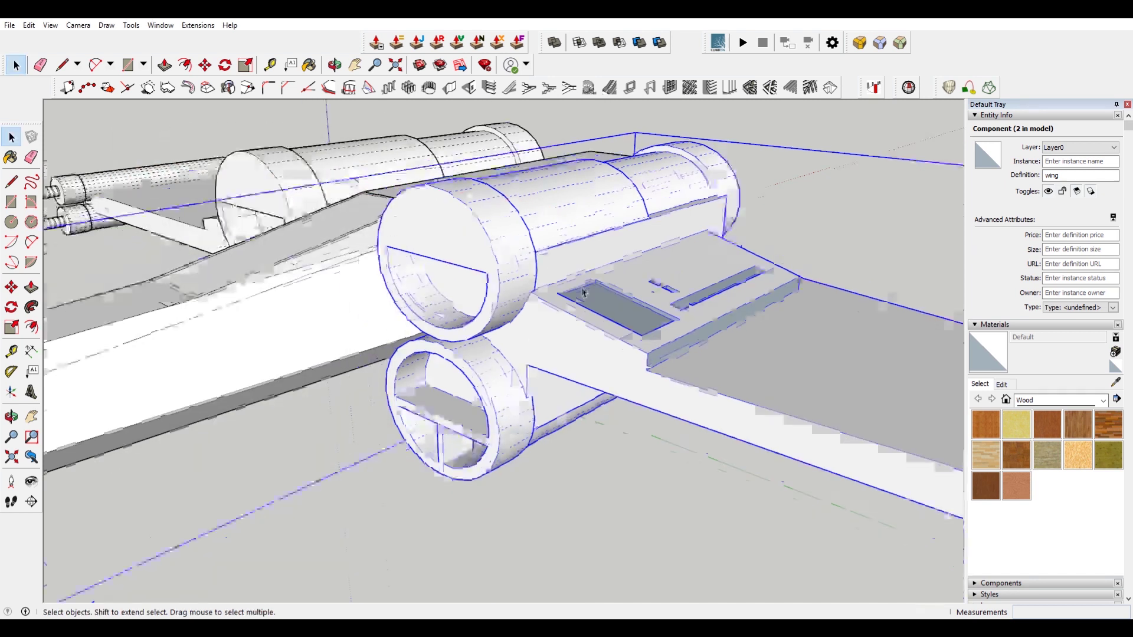
double_click(582, 287)
left_click(582, 286)
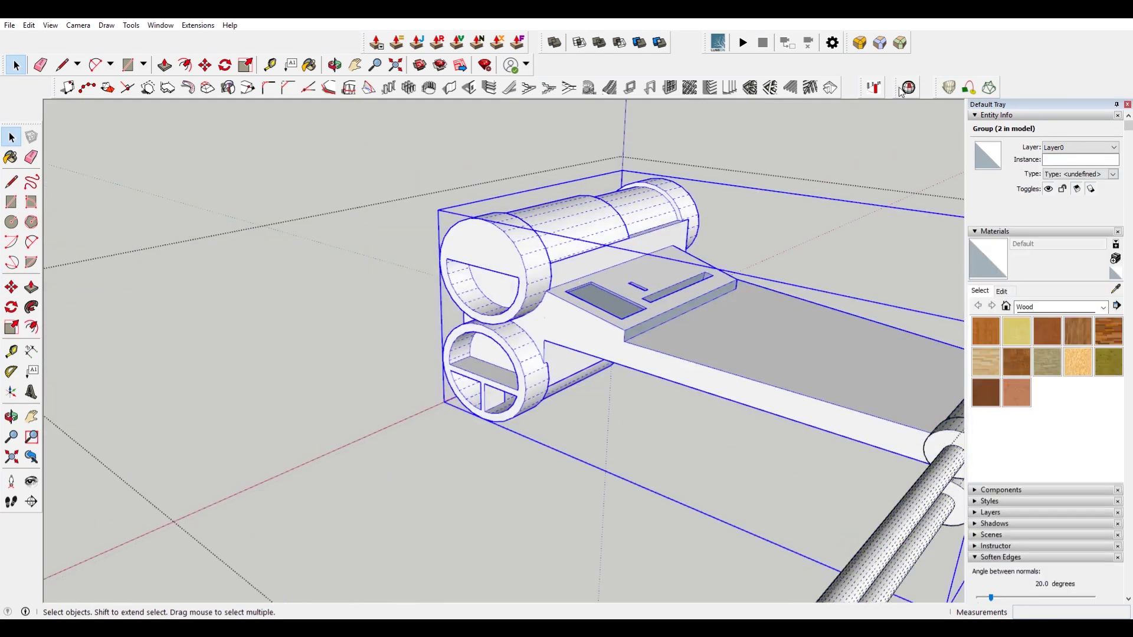
left_click(908, 88)
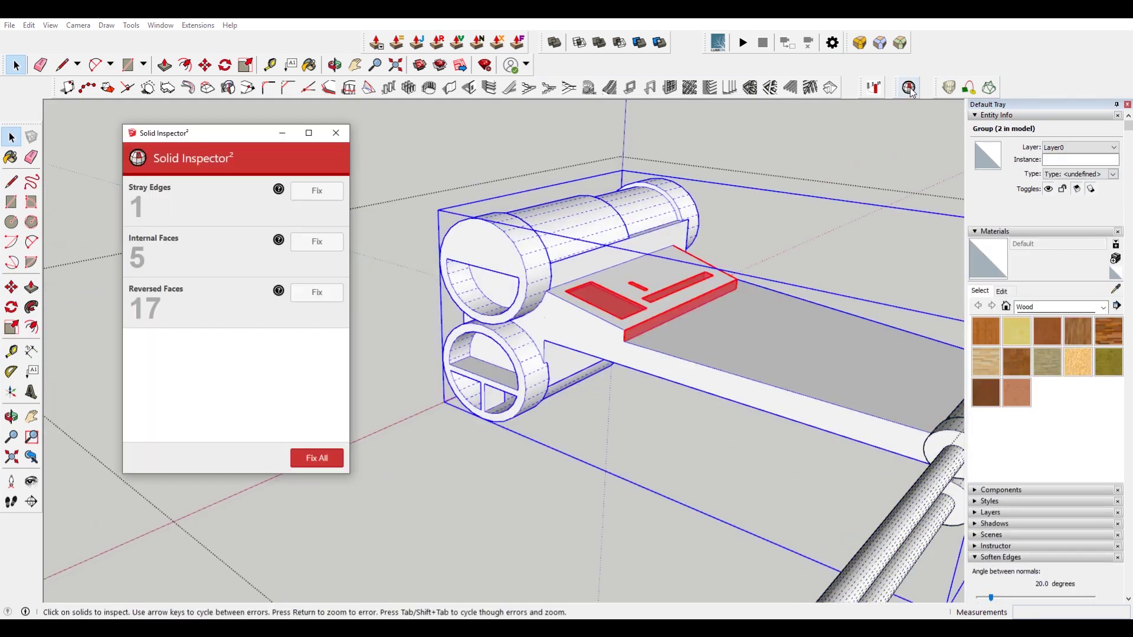
left_click(317, 192)
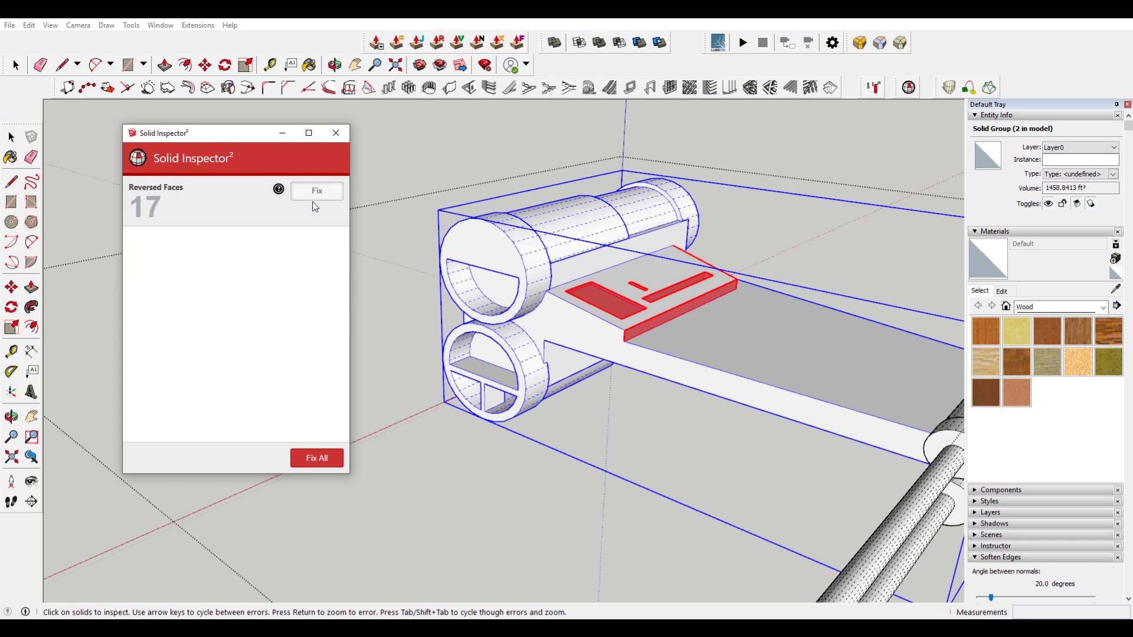
left_click(318, 194)
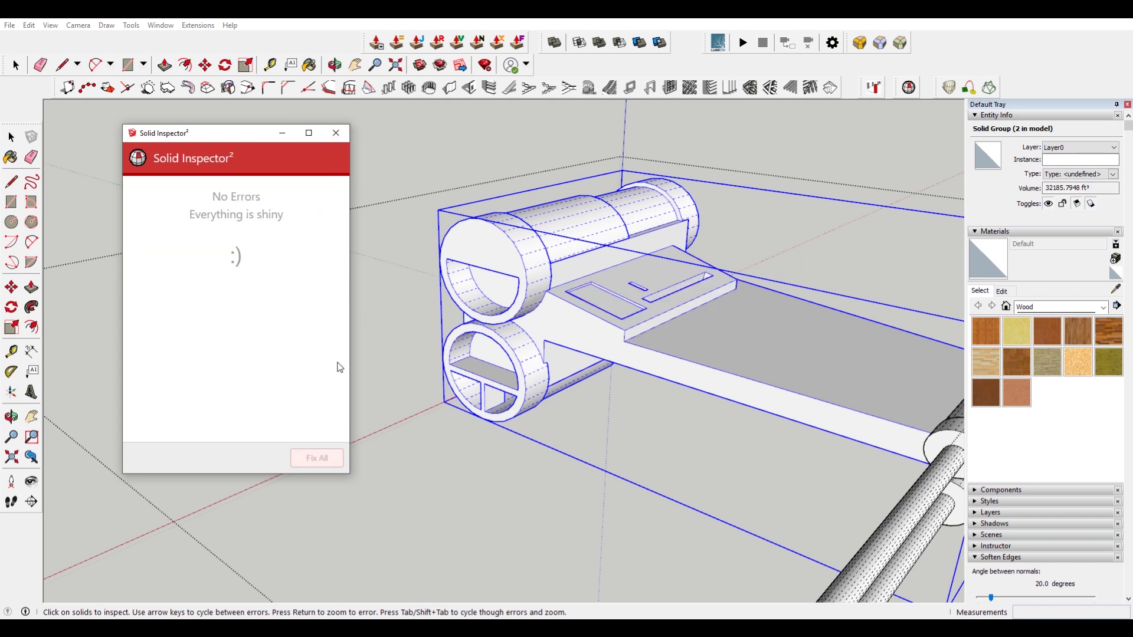
left_click(336, 133)
- Open the wing component for editing
scroll(728, 251, "up", 10)
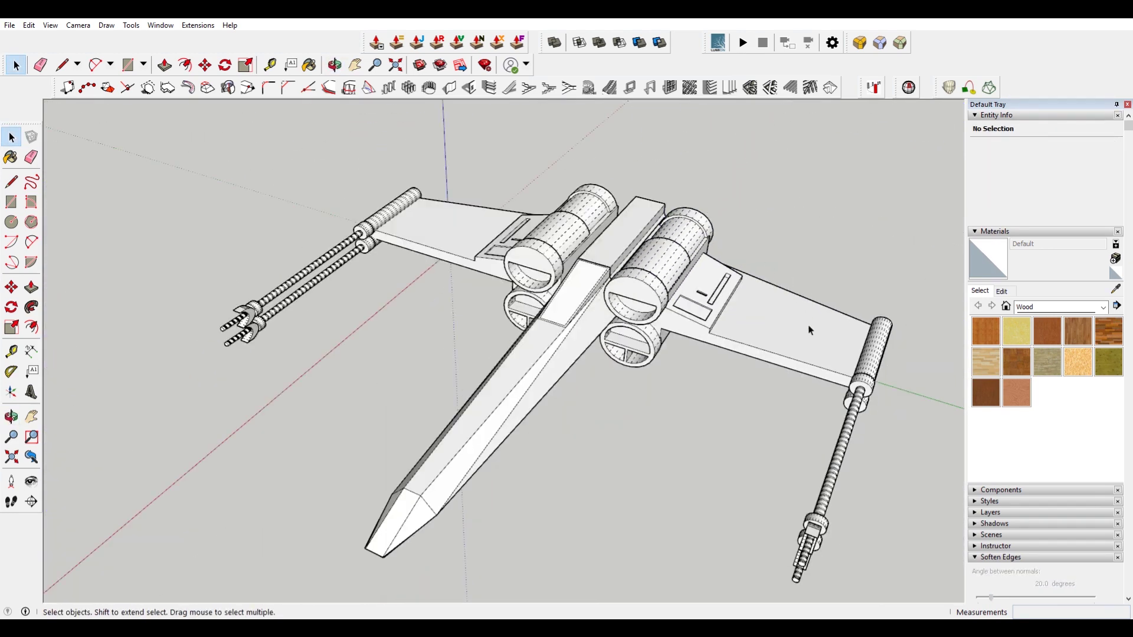
middle_click_drag(809, 324, 586, 268)
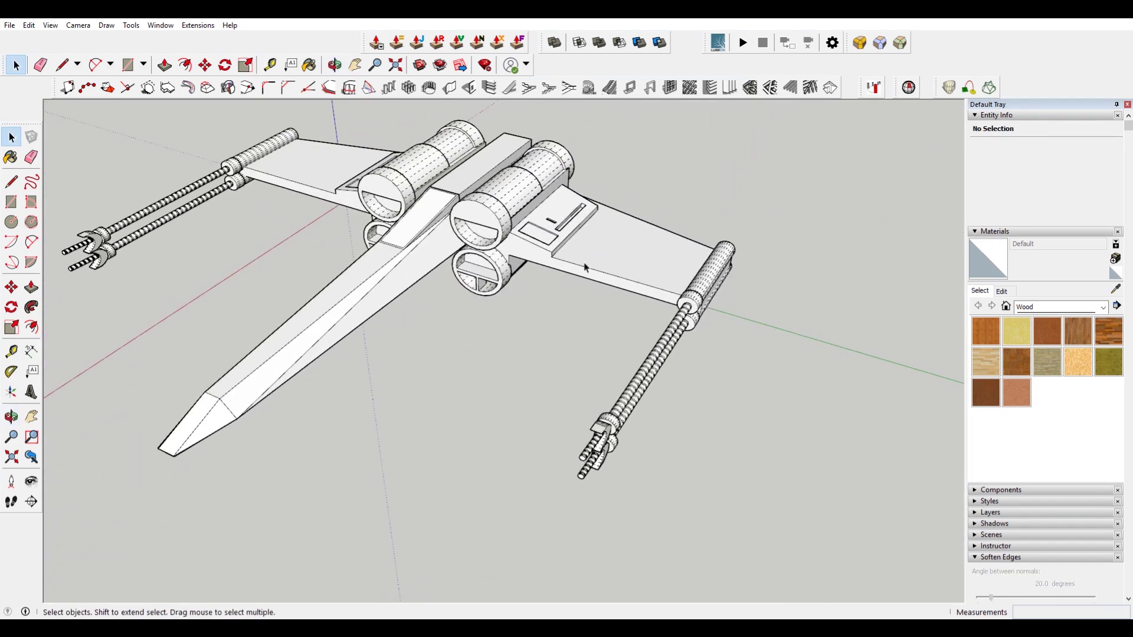
scroll(631, 312, "up", 5)
left_click(653, 254)
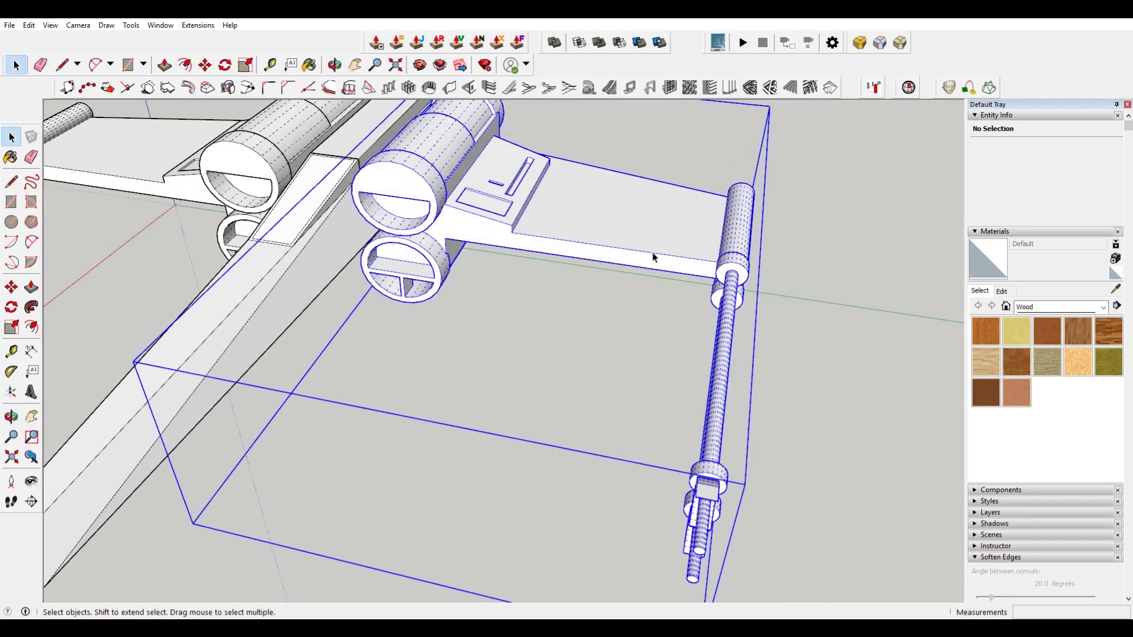
scroll(661, 230, "up", 3)
double_click(669, 204)
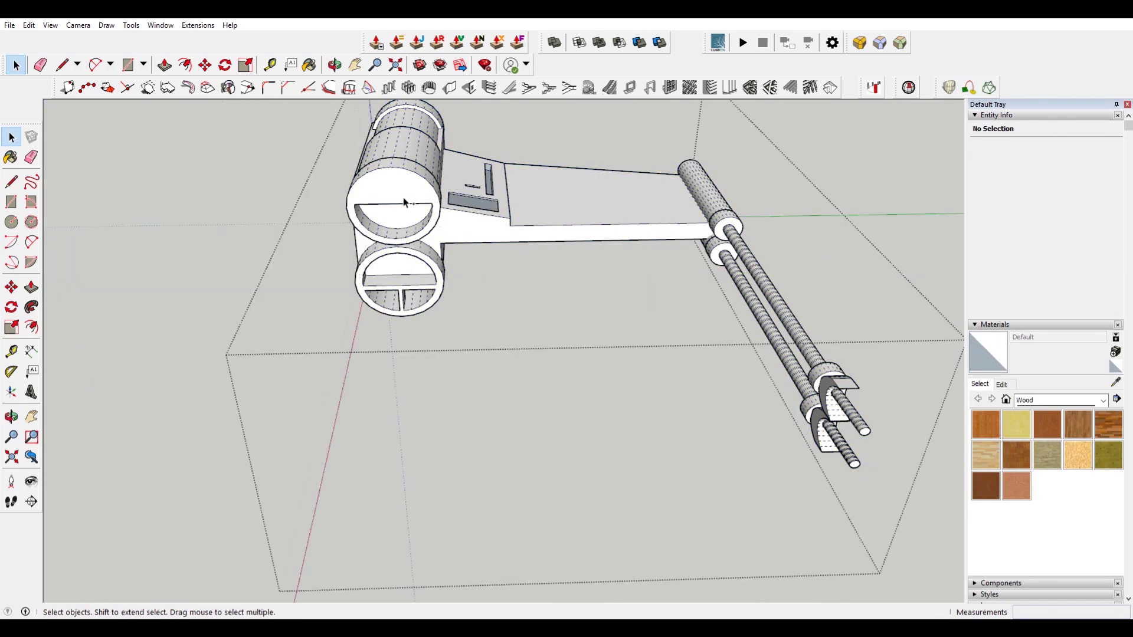
- Undo the solid repairs and the raised panel merge until the divider bars in the upper engine's intake are restored
key("ctrl+z")
key("ctrl+z")
key("ctrl+z")
key("ctrl+z")
key("ctrl+z")
key("ctrl+z")
key("ctrl+z")
key("ctrl+z")
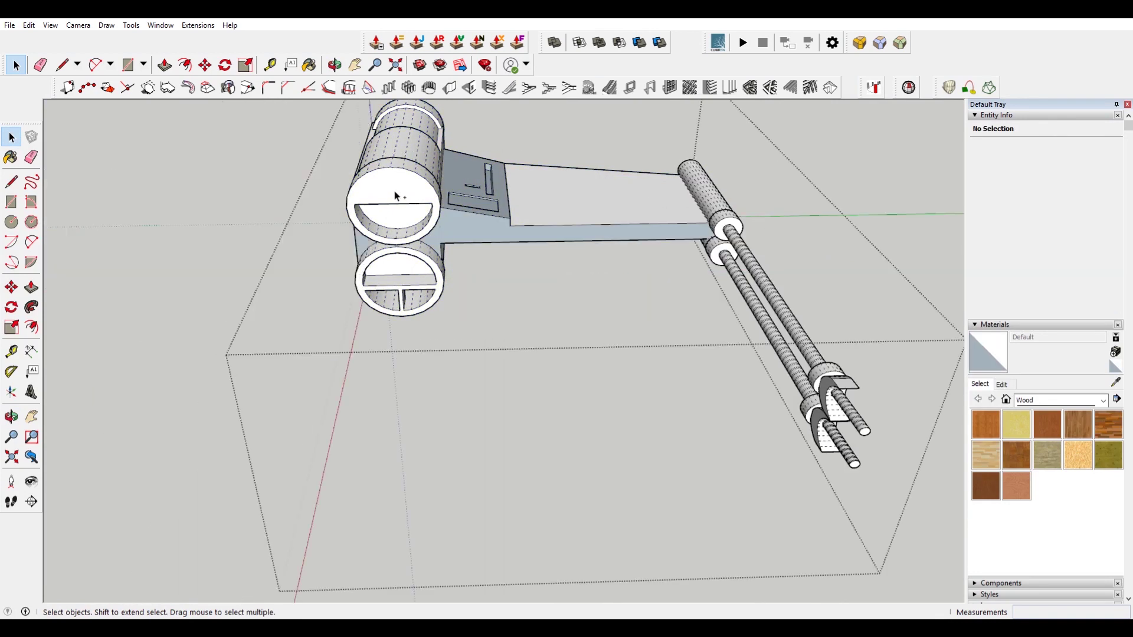
key("ctrl+z")
key("ctrl+z")
key("ctrl+z")
key("ctrl+z")
key("ctrl+z")
key("ctrl+z")
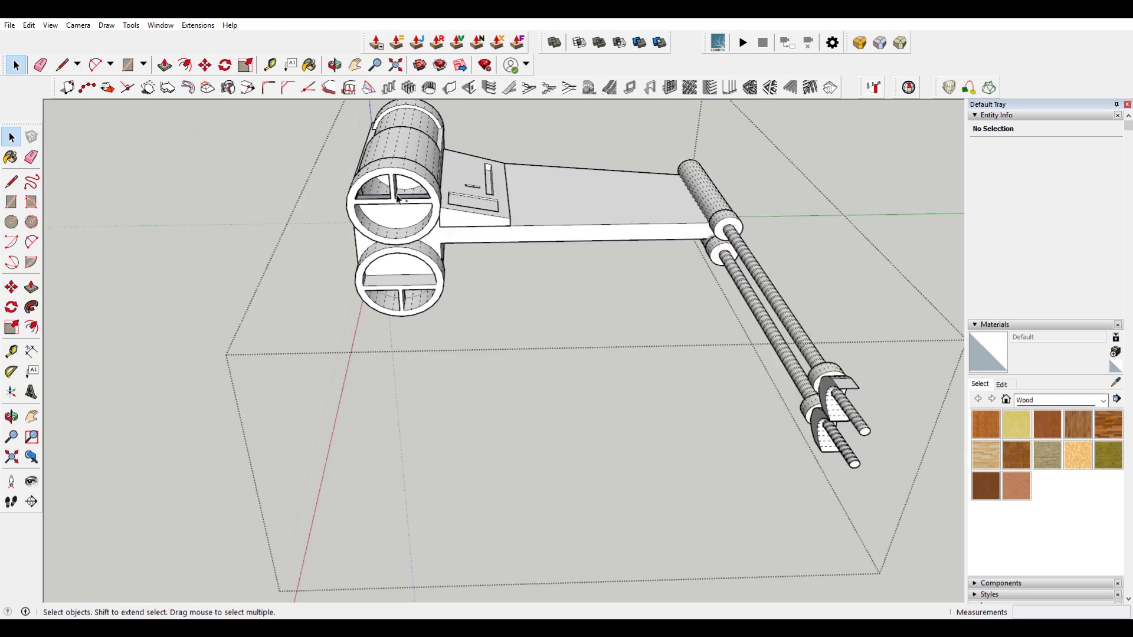
scroll(398, 202, "up", 5)
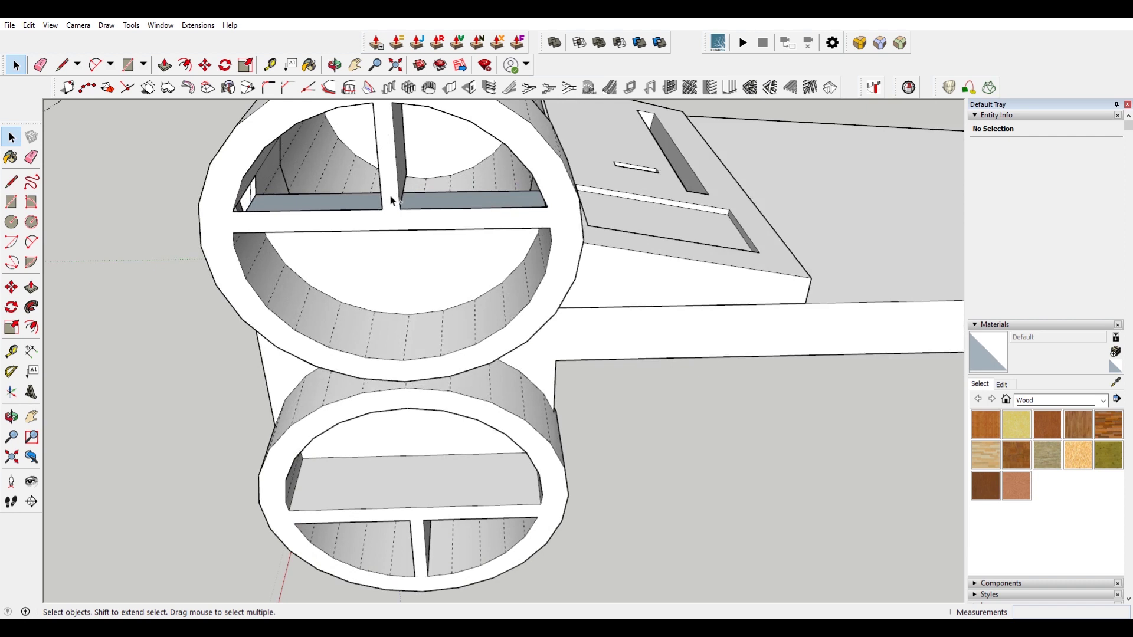
key("ctrl+z")
middle_click_drag(422, 231, 306, 167)
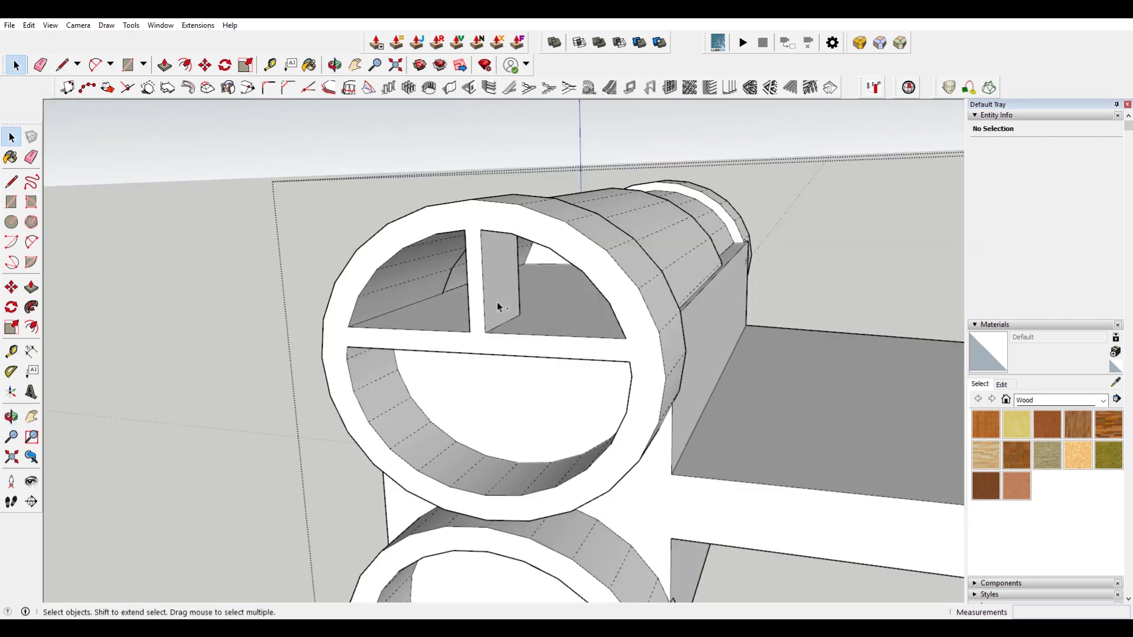
middle_click_drag(509, 303, 660, 258)
scroll(515, 314, "up", 3)
scroll(659, 258, "down", 5)
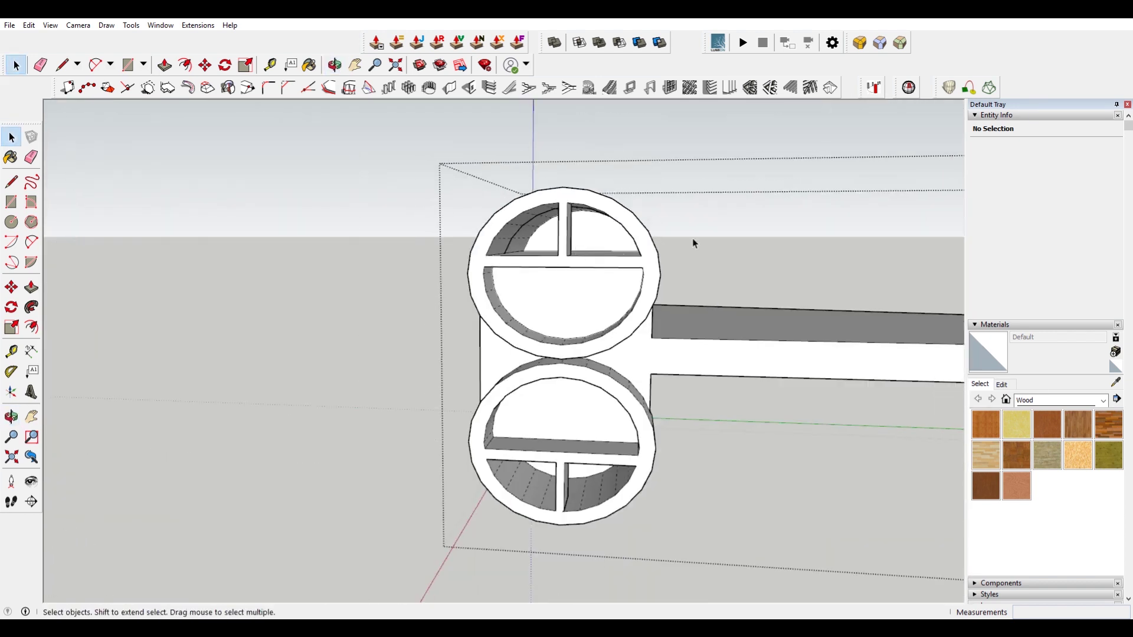
- Inspect the wing body group with Solid Inspector and fix its stray edges
scroll(763, 203, "down", 3)
middle_click_drag(779, 157, 645, 282)
scroll(716, 270, "down", 1)
left_click(739, 302)
scroll(645, 282, "down", 1)
left_click(543, 242)
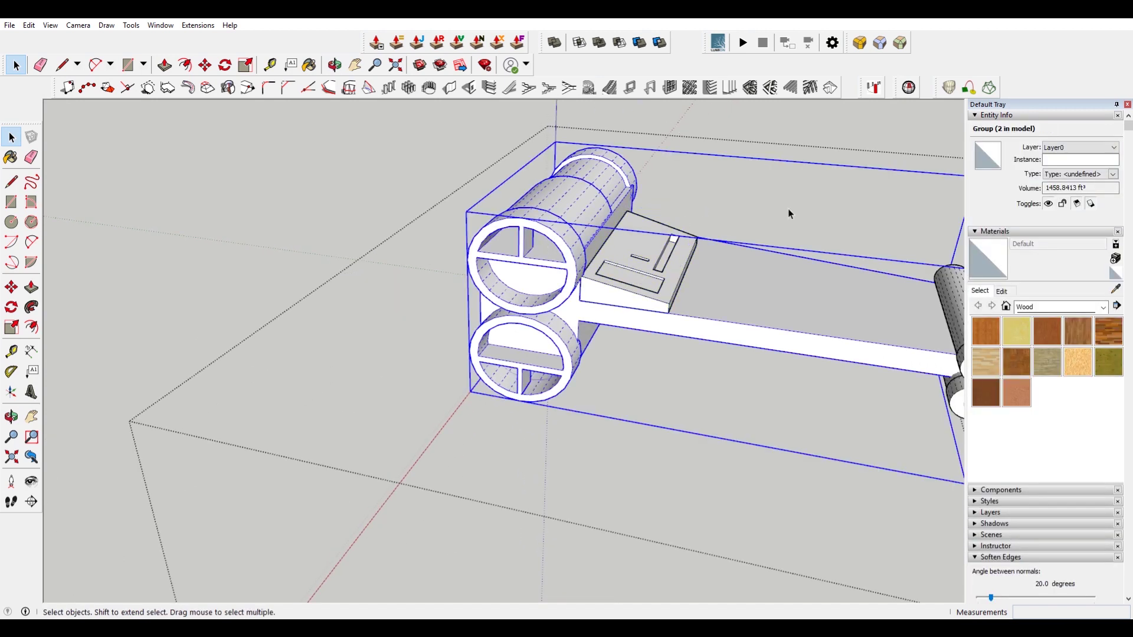
left_click(910, 89)
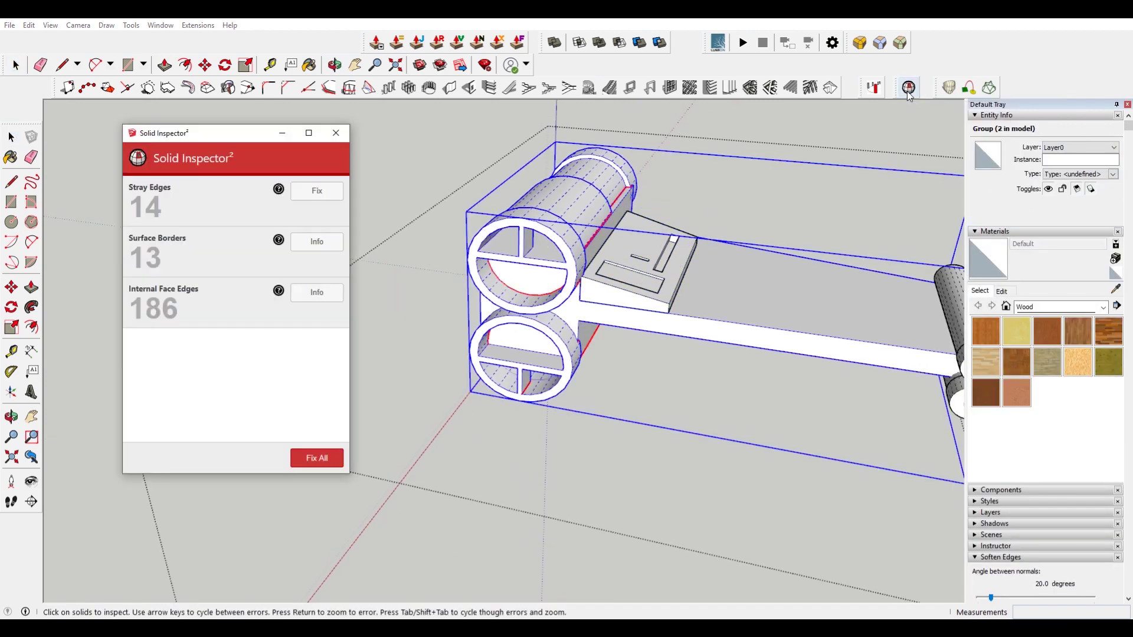
left_click(313, 193)
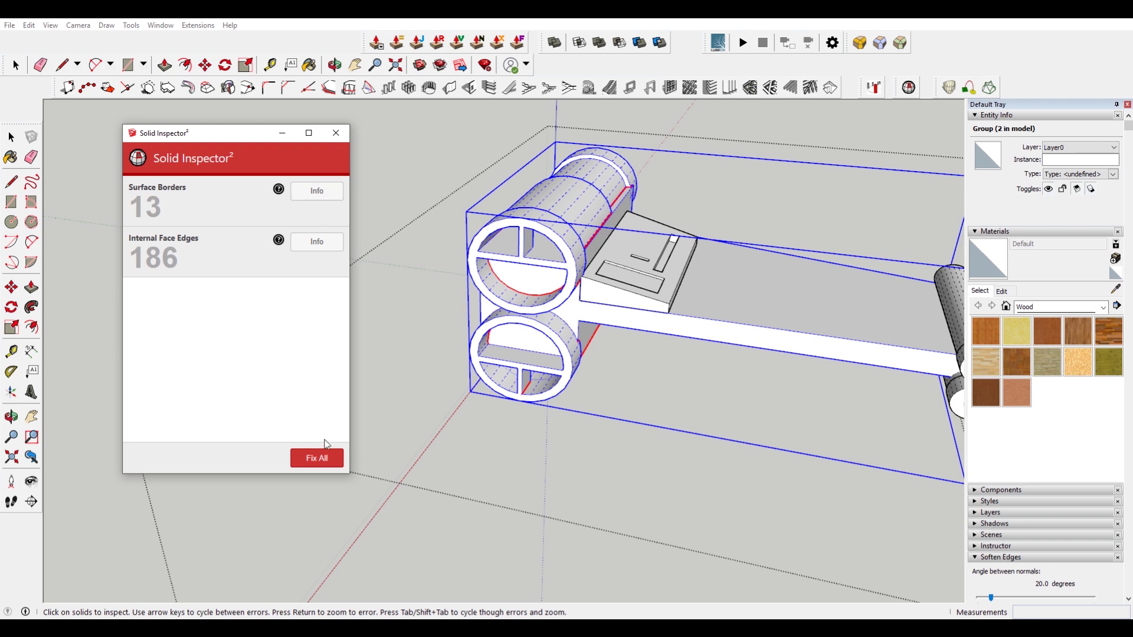
left_click(325, 456)
left_click(317, 333)
left_click(339, 137)
- Examine the lower engine's intake openings and the area around its outer ring within the wing body group
left_click(437, 285)
middle_click_drag(436, 284, 627, 215)
scroll(625, 342, "up", 8)
left_click(613, 329)
scroll(553, 182, "down", 5)
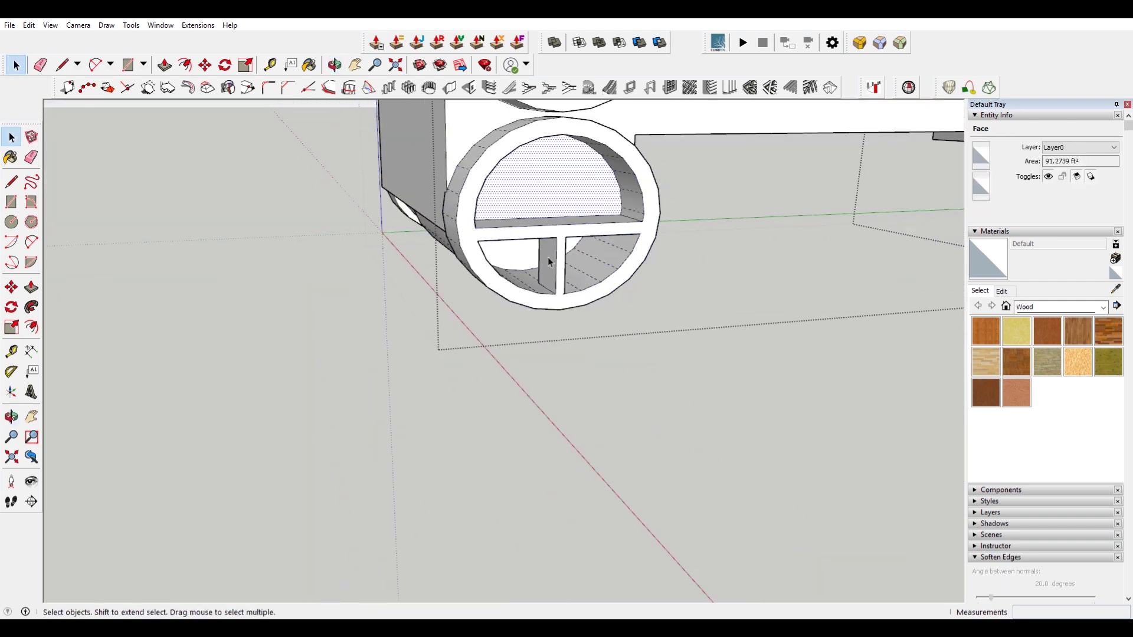
middle_click_drag(515, 260, 482, 200)
scroll(496, 215, "up", 4)
scroll(472, 198, "down", 3)
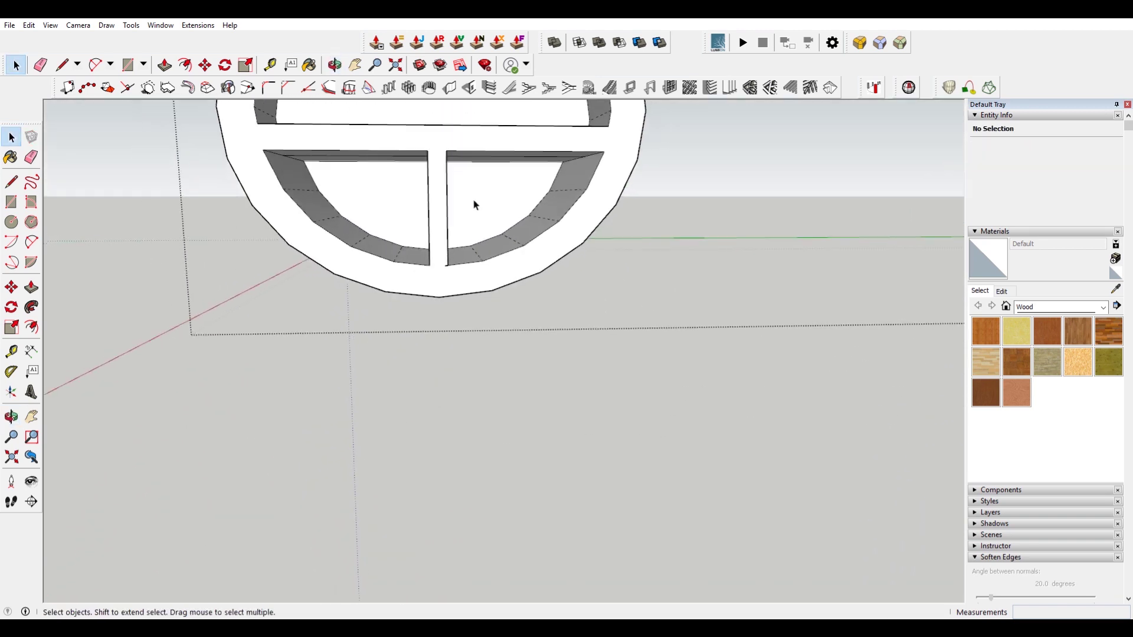
scroll(569, 266, "down", 3)
middle_click_drag(569, 265, 464, 252)
scroll(469, 270, "up", 3)
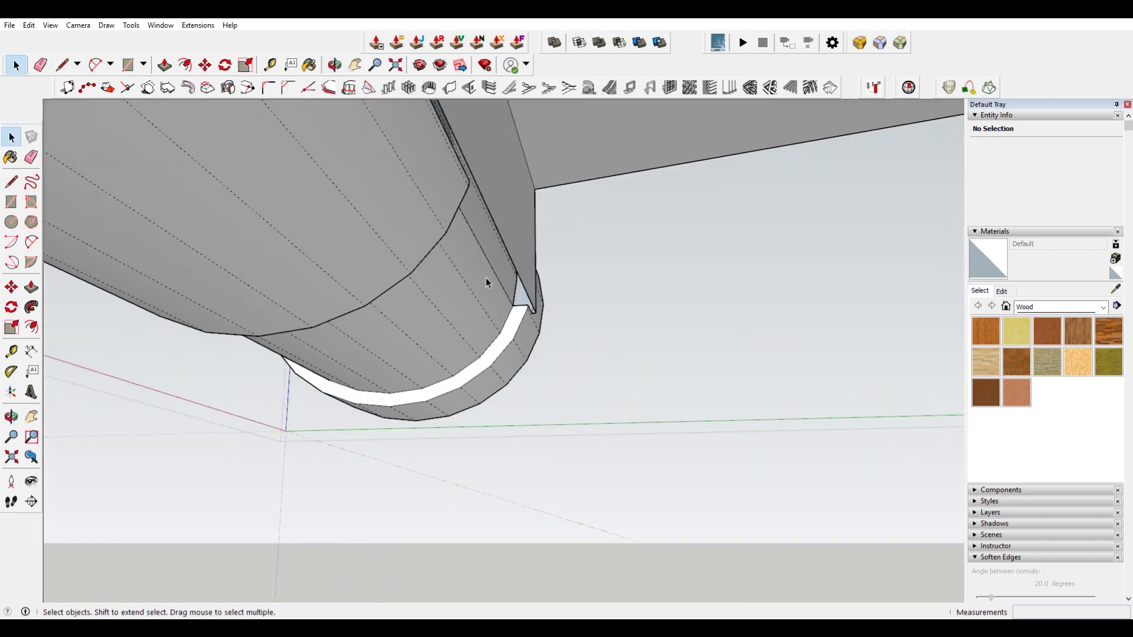
scroll(487, 276, "up", 4)
- Try to draw a line across the gap between the engine's ring and the inner side wall
key("l")
left_click(513, 308)
scroll(519, 302, "down", 8)
middle_click_drag(525, 295, 579, 307)
scroll(547, 264, "up", 5)
middle_click_drag(547, 263, 832, 301)
scroll(829, 305, "down", 3)
middle_click_drag(551, 311, 749, 327)
middle_click_drag(426, 333, 661, 363)
scroll(495, 359, "up", 5)
mouse_move(496, 359)
middle_mouse_down()
mouse_move(500, 371)
mouse_move(669, 144)
middle_mouse_up()
middle_click_drag(290, 441, 413, 139, "shift")
mouse_move(541, 322)
middle_mouse_down()
mouse_move(454, 261)
mouse_move(678, 229)
middle_mouse_up()
scroll(866, 151, "up", 3)
scroll(702, 191, "down", 4)
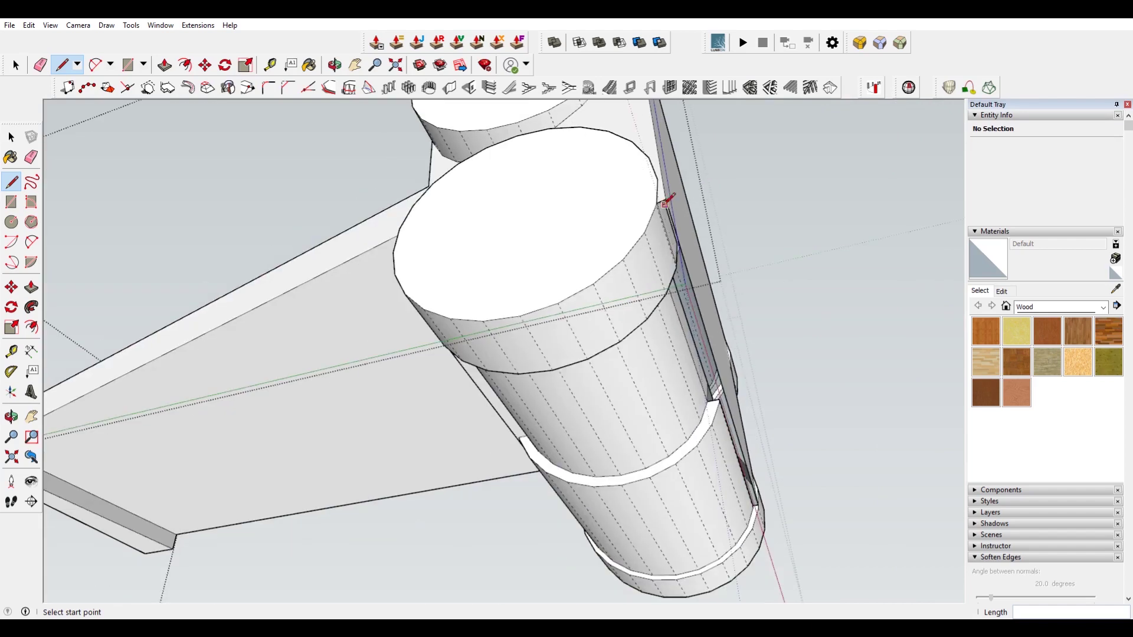
- Close the open slot between the rear of the engine tube and the inner side wall with a line
scroll(669, 198, "up", 6)
key("space")
left_click(655, 241)
middle_click_drag(655, 240, 581, 142)
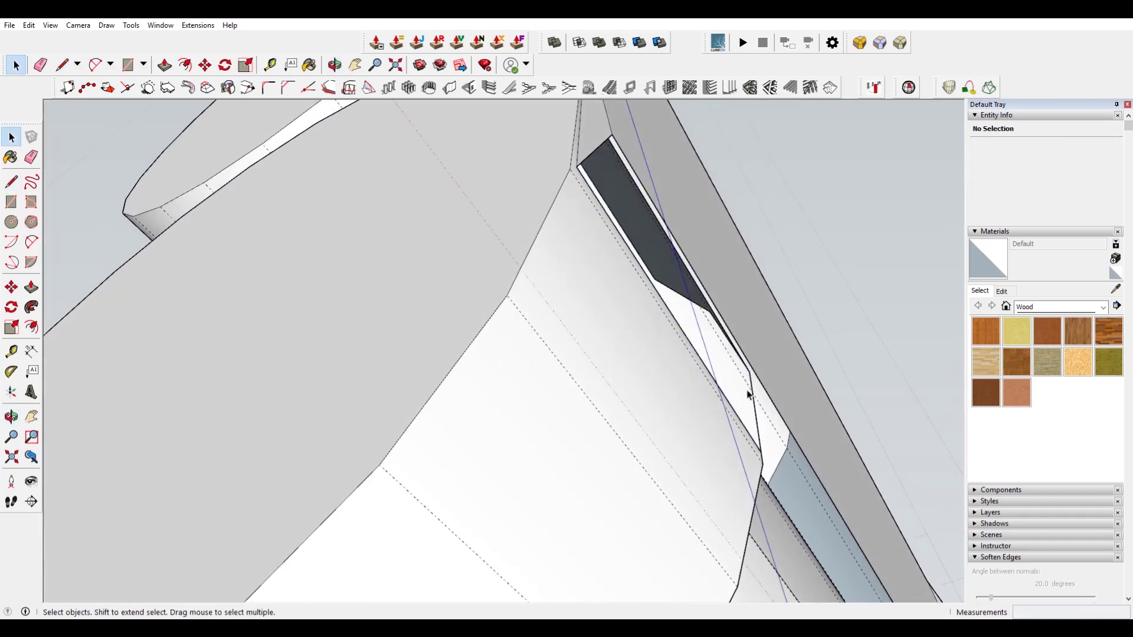
left_click(688, 278)
middle_click_drag(688, 278, 683, 328)
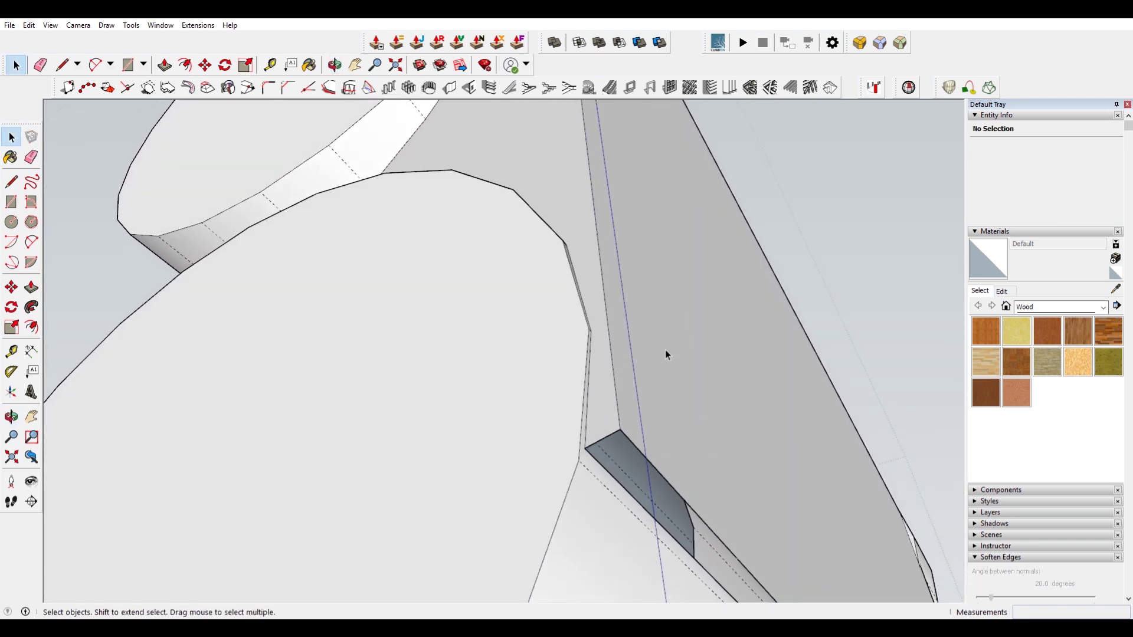
scroll(587, 447, "up", 3)
left_click(587, 447)
scroll(604, 440, "down", 3)
middle_click_drag(587, 339, 637, 406)
scroll(641, 414, "down", 5)
middle_click_drag(613, 316, 384, 530)
middle_click_drag(583, 378, 652, 235)
scroll(654, 248, "up", 4)
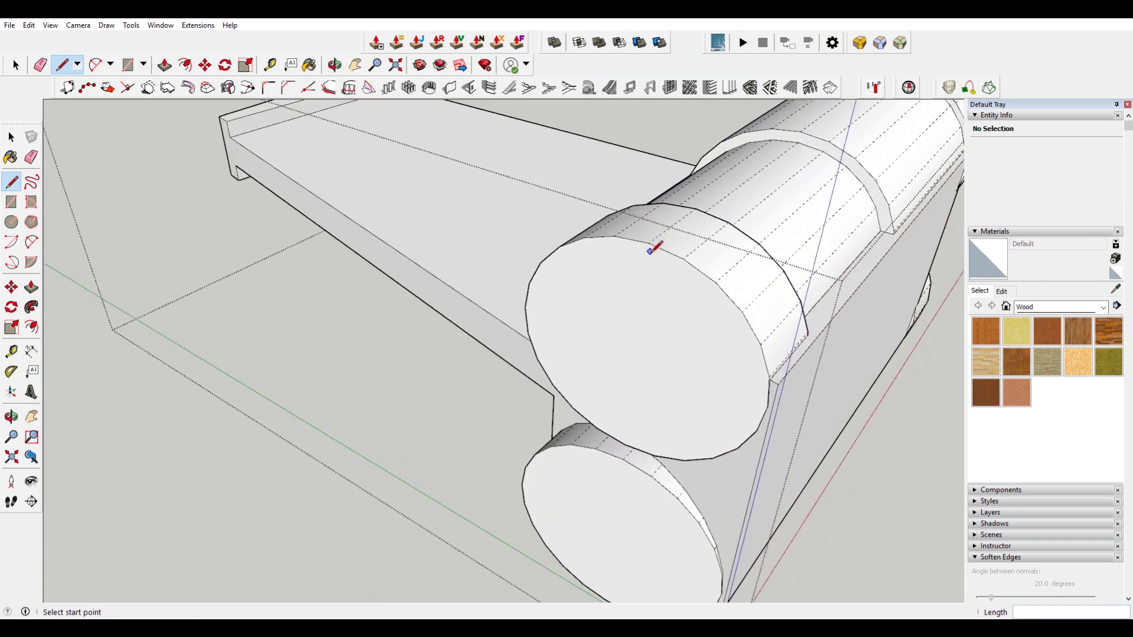
- Delete the rear cap faces of both engine tubes
middle_click_drag(589, 287, 697, 255)
key("space")
left_click(683, 324)
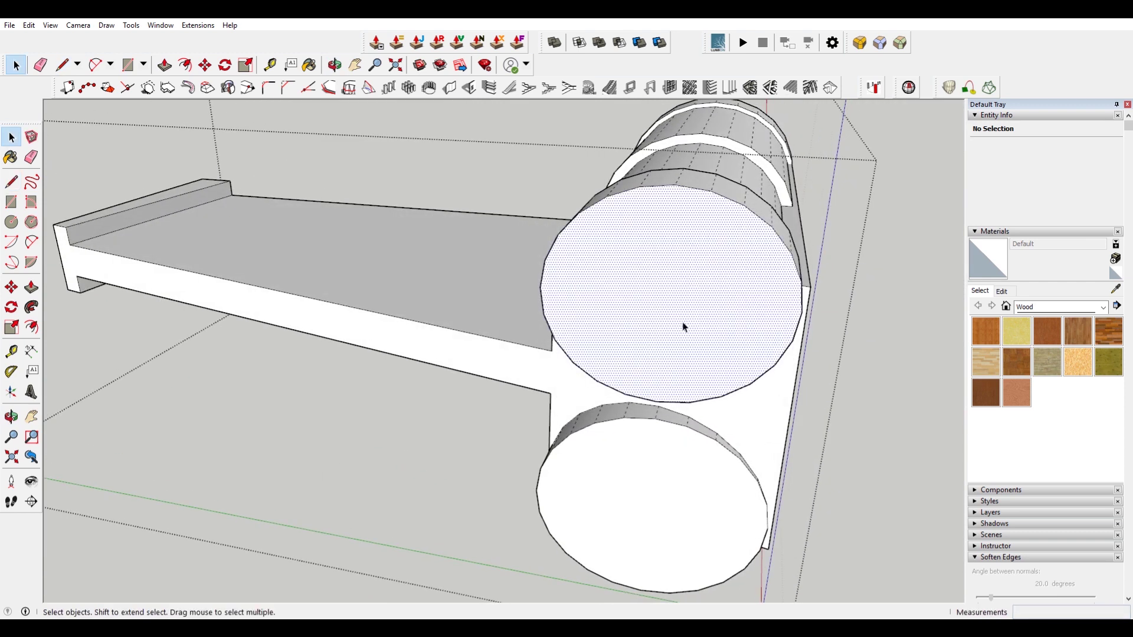
left_click(667, 486, "shift")
key("Delete")
middle_click_drag(637, 470, 677, 372)
middle_click_drag(647, 311, 564, 265)
- Delete the internal face inside the upper engine tube and paste the tube's rear cap back in place
left_click(639, 278)
key("Delete")
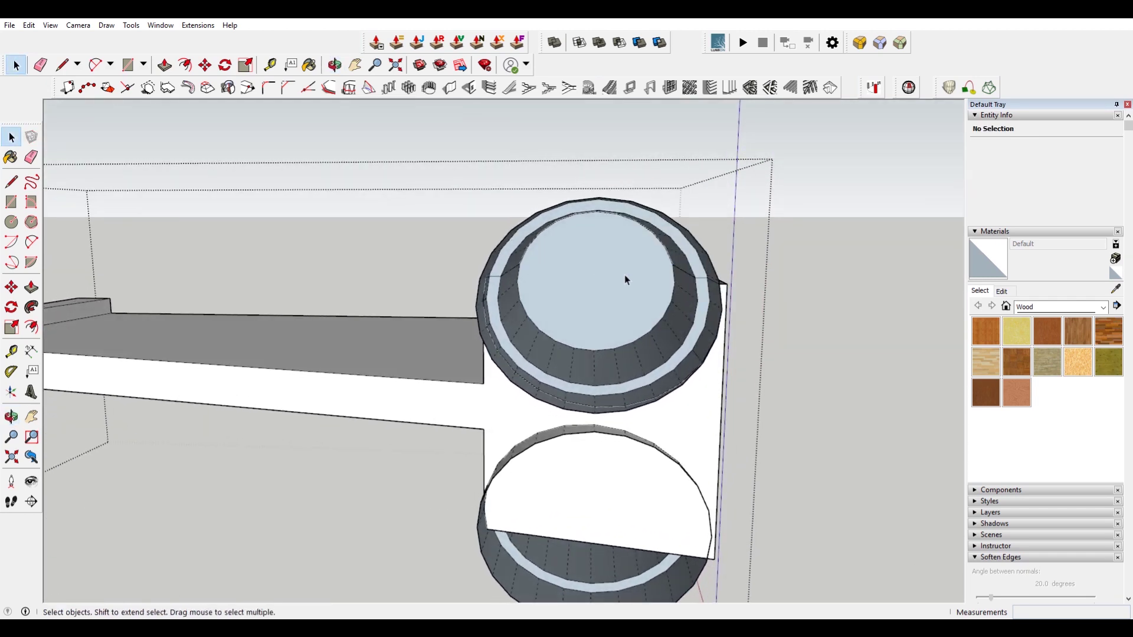
left_click(625, 274)
key("Delete")
middle_click_drag(620, 284, 753, 264)
key("ctrl+z")
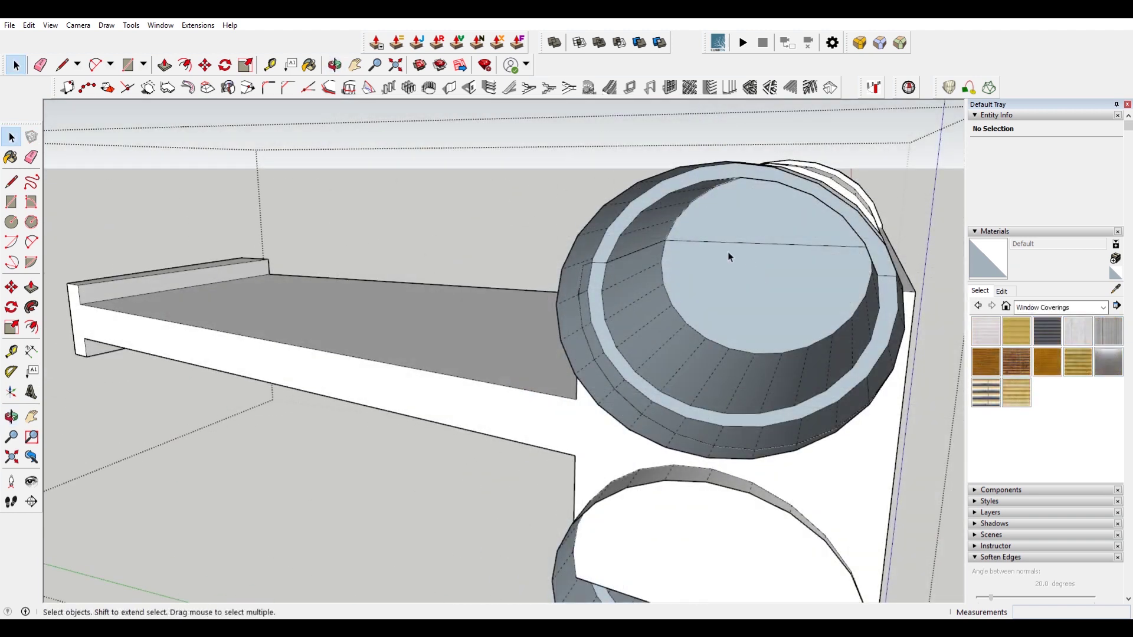
left_click(29, 25)
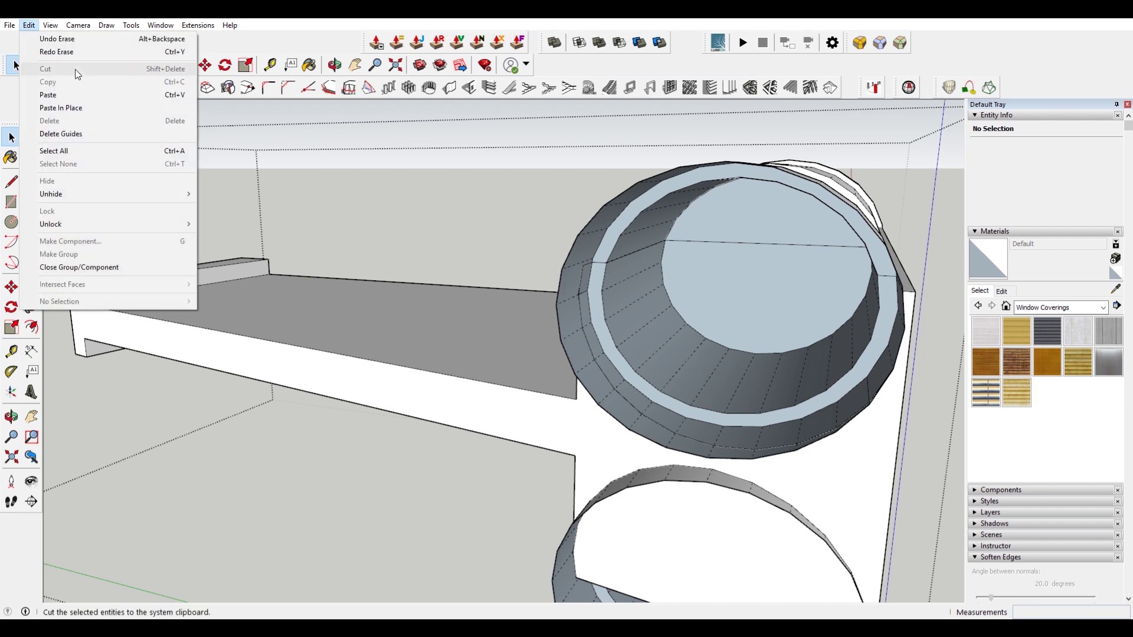
left_click(61, 108)
- Delete the internal faces and leftover edges inside the lower engine tube
scroll(559, 263, "down", 3)
left_click(615, 389)
key("Delete")
scroll(608, 414, "up", 4)
left_click(647, 357)
middle_click_drag(648, 357, 702, 285)
key("Delete")
middle_click_drag(597, 392, 252, 400)
left_click(602, 386)
key("Delete")
left_click(618, 314)
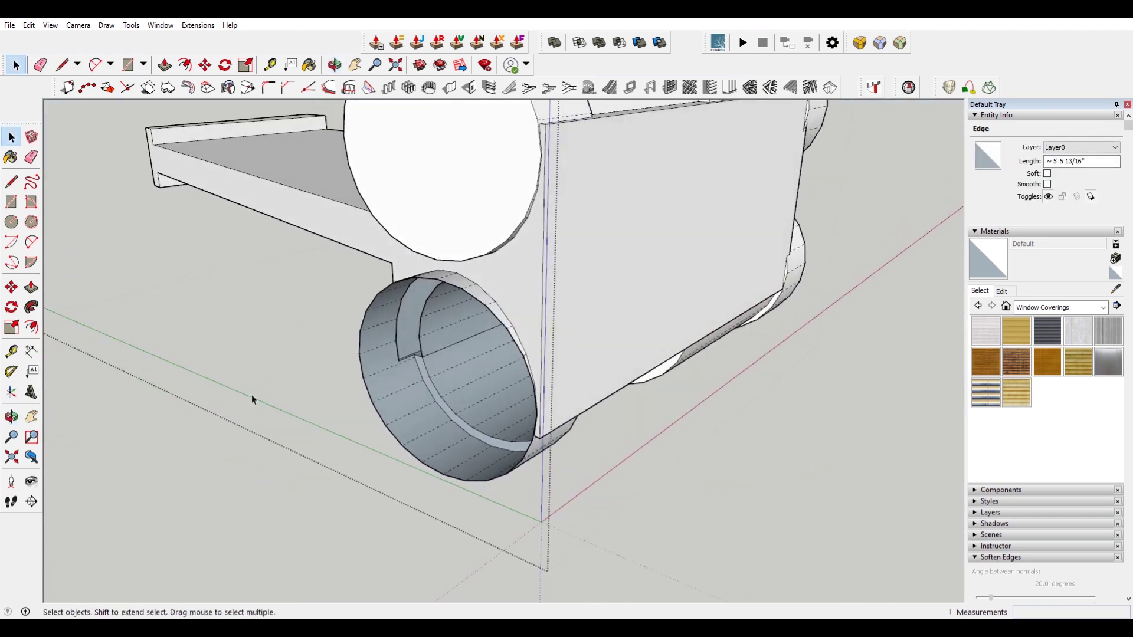
- Paste the lower engine tube's rear cap back in place and leave the wing body group
left_click(30, 26)
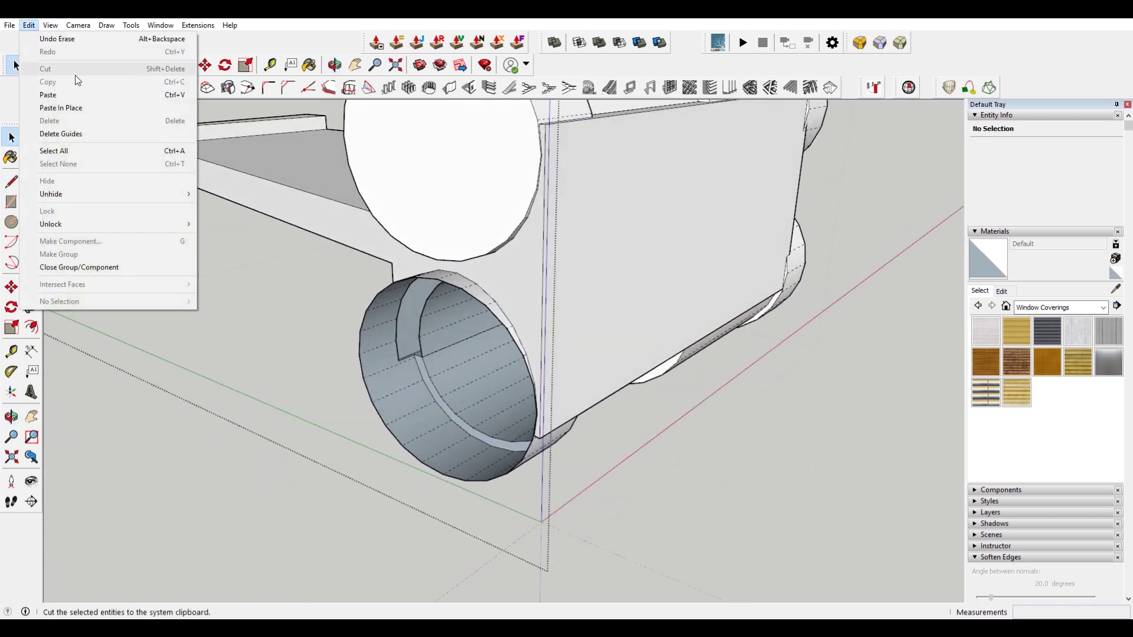
left_click(71, 106)
middle_click_drag(94, 125, 688, 368)
scroll(685, 363, "down", 3)
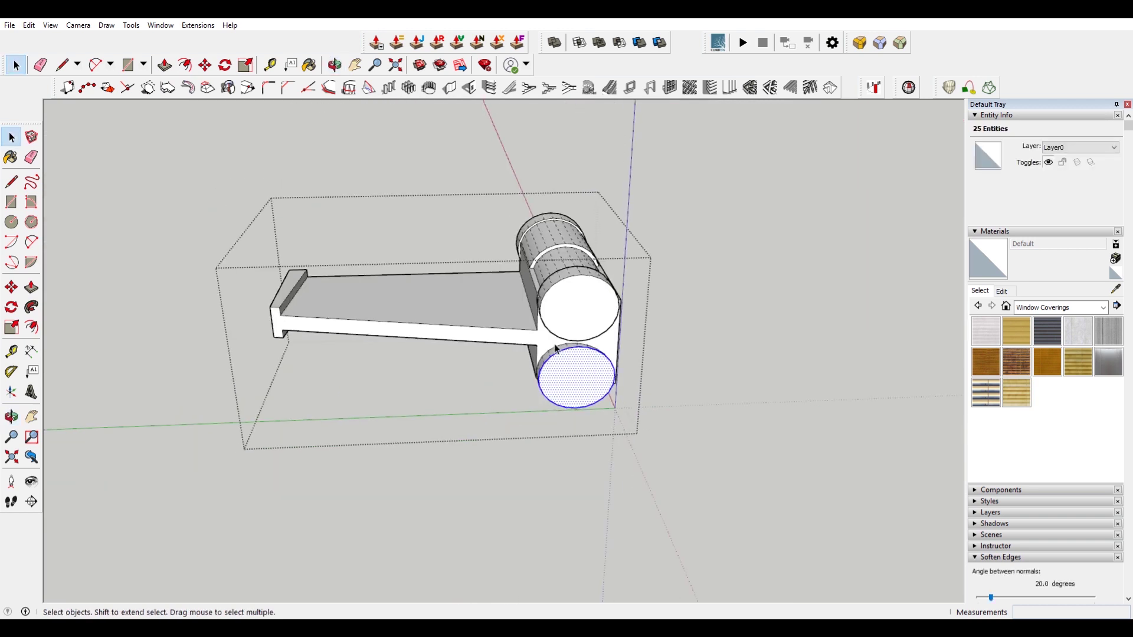
scroll(555, 345, "up", 2)
left_click(769, 285)
- Inspect the wing body group again for remaining errors with Solid Inspector
left_click(561, 245)
middle_click_drag(425, 295, 678, 331)
middle_click_drag(456, 297, 533, 254)
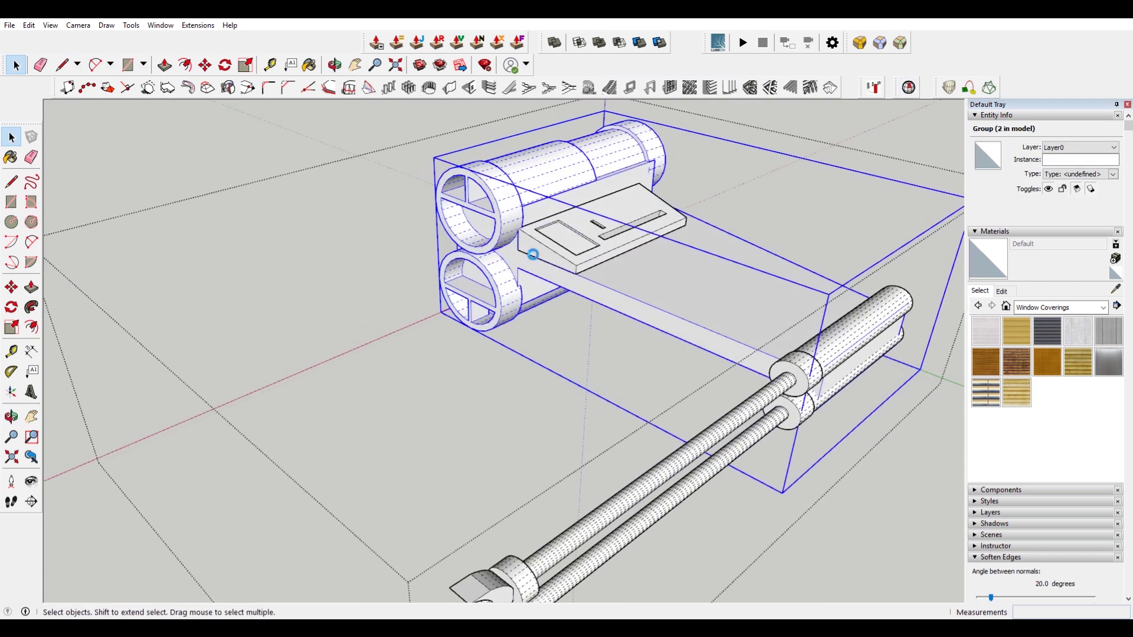
left_click(909, 87)
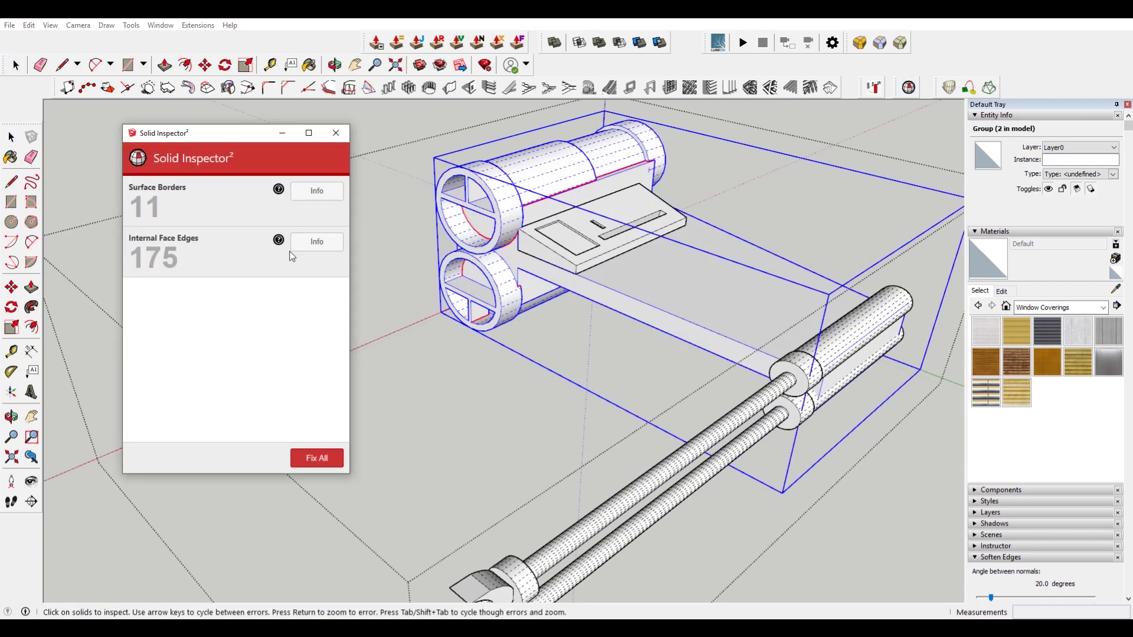
left_click(336, 134)
- Delete the side wall faces beside the upper and lower engine tubes, above and below the wing plate
scroll(468, 215, "up", 6)
double_click(654, 189)
mouse_move(653, 189)
middle_mouse_down()
mouse_move(630, 215)
mouse_move(599, 222)
middle_mouse_up()
scroll(678, 212, "up", 4)
left_click(759, 202)
key("e")
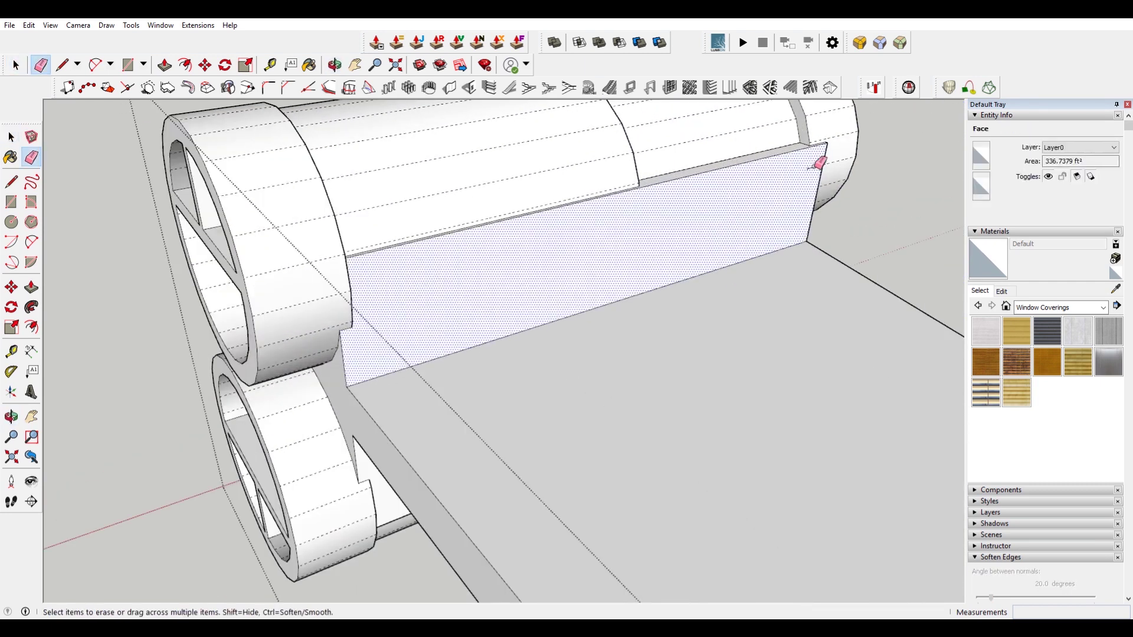
middle_click_drag(822, 169, 430, 329)
key("space")
left_click(430, 330)
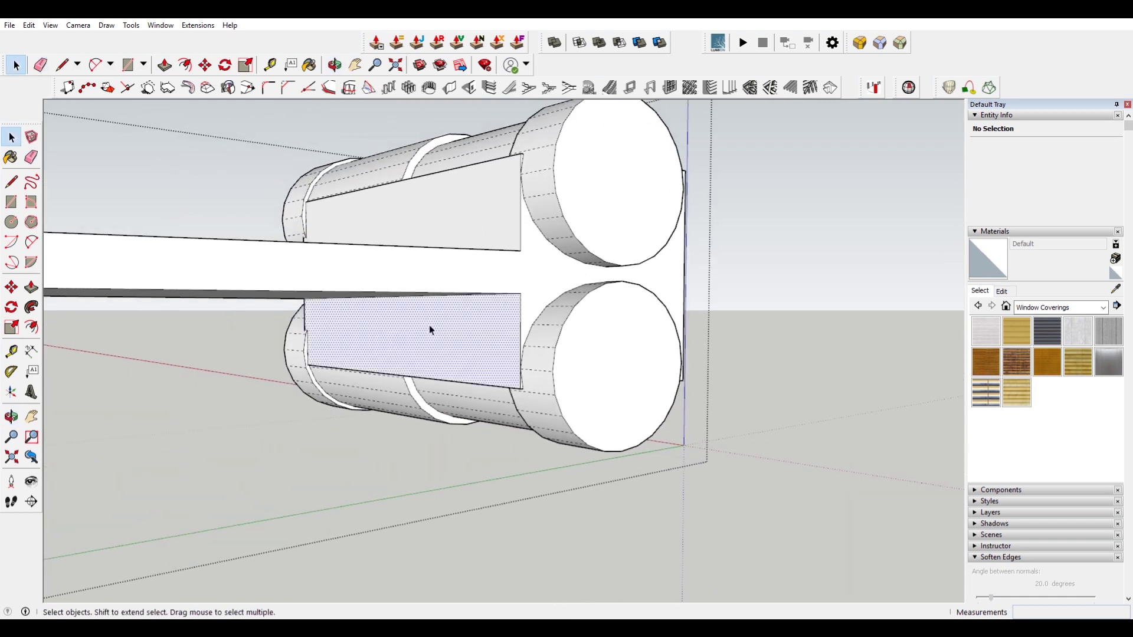
key("Delete")
middle_click_drag(496, 207, 495, 172)
key("e")
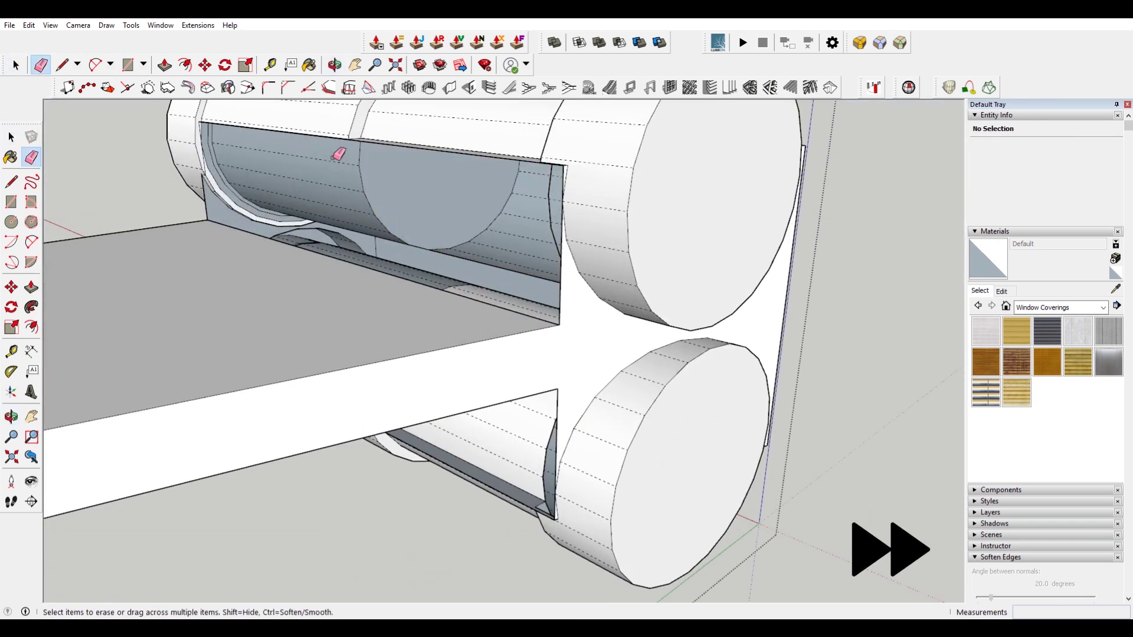
- Examine the upper engine tube's interior and intake openings for remaining internal faces
middle_click_drag(355, 212, 619, 223)
key("space")
scroll(277, 301, "up", 5)
middle_click_drag(278, 302, 502, 251)
scroll(502, 250, "down", 5)
middle_click_drag(506, 374, 599, 362)
scroll(415, 402, "up", 3)
key("space")
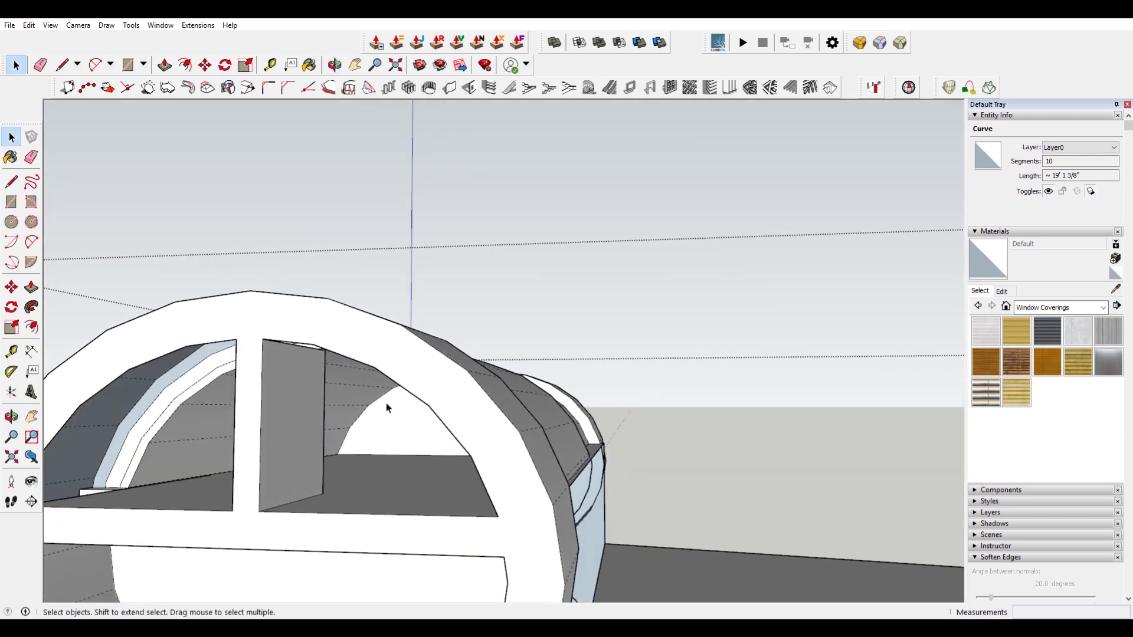
scroll(210, 425, "down", 2)
middle_click_drag(210, 425, 486, 366)
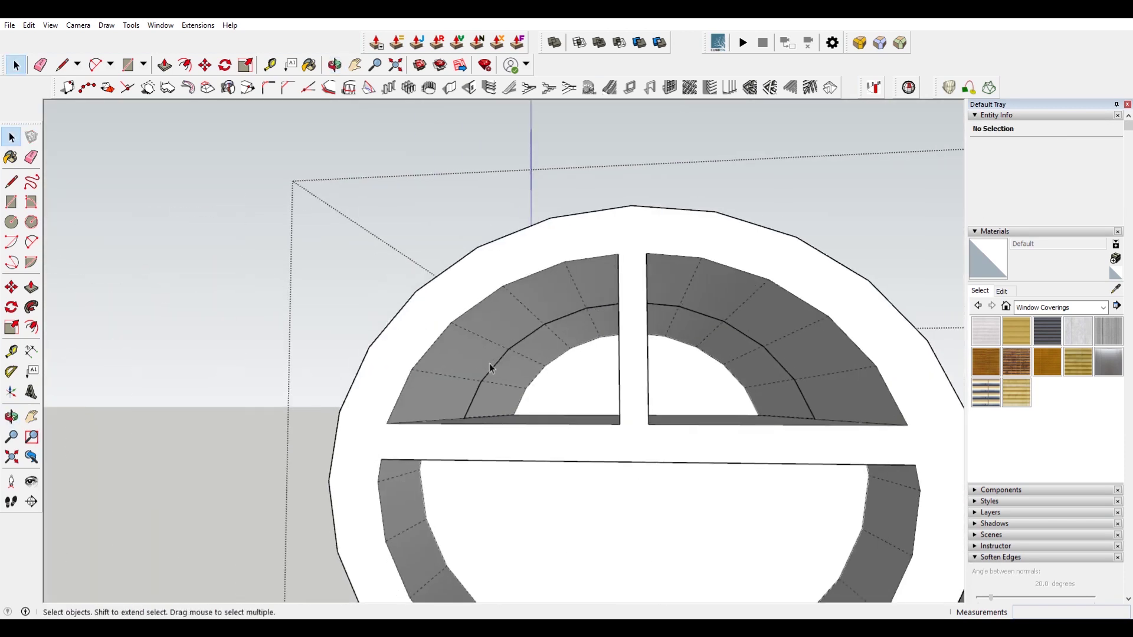
scroll(486, 366, "down", 3)
middle_click_drag(766, 379, 499, 467)
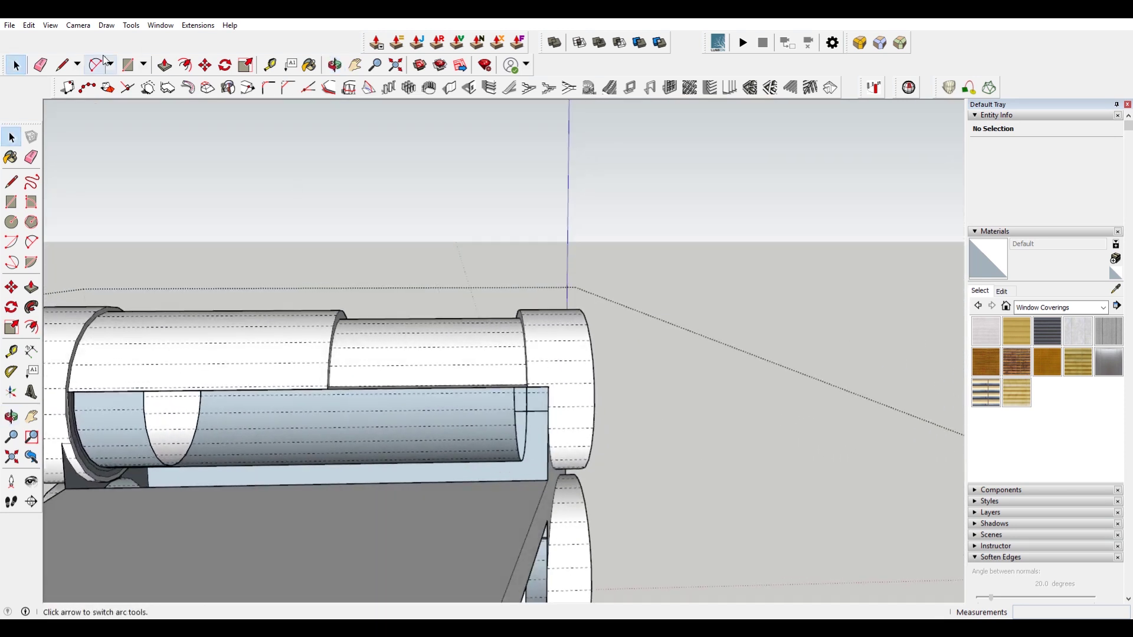
- Paste the removed side wall face back in place beside the upper engine tube
left_click(29, 26)
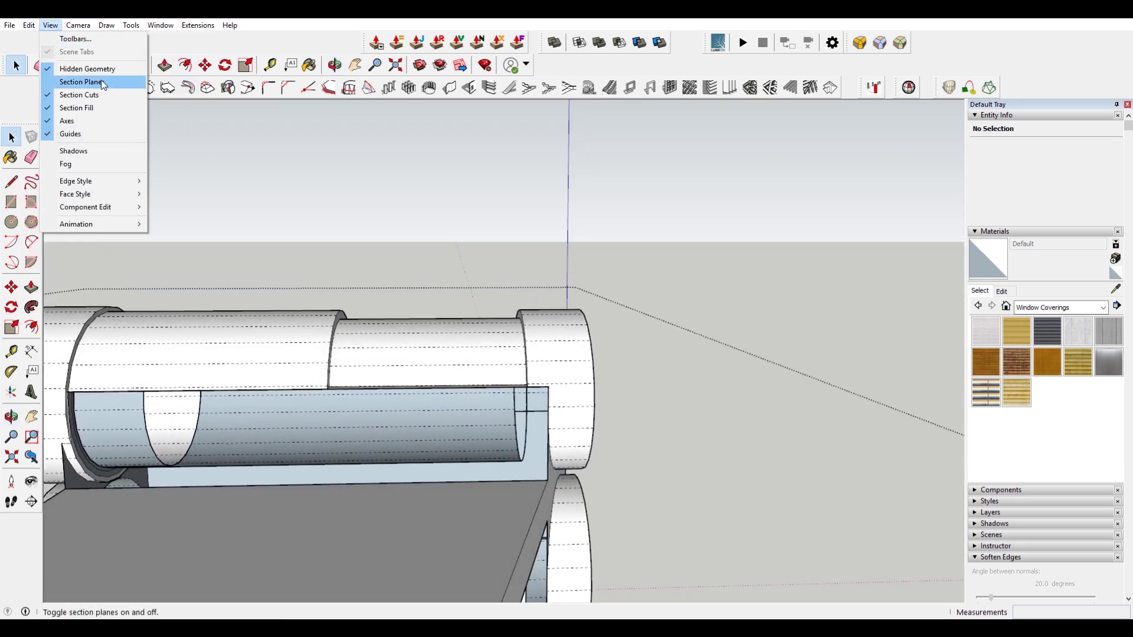
left_click(86, 109)
scroll(178, 240, "down", 3)
middle_click_drag(318, 269, 242, 230)
- Delete the face beside the lower engine tube and erase the internal tube segment behind it
left_click(270, 397)
key("Delete")
scroll(231, 401, "up", 4)
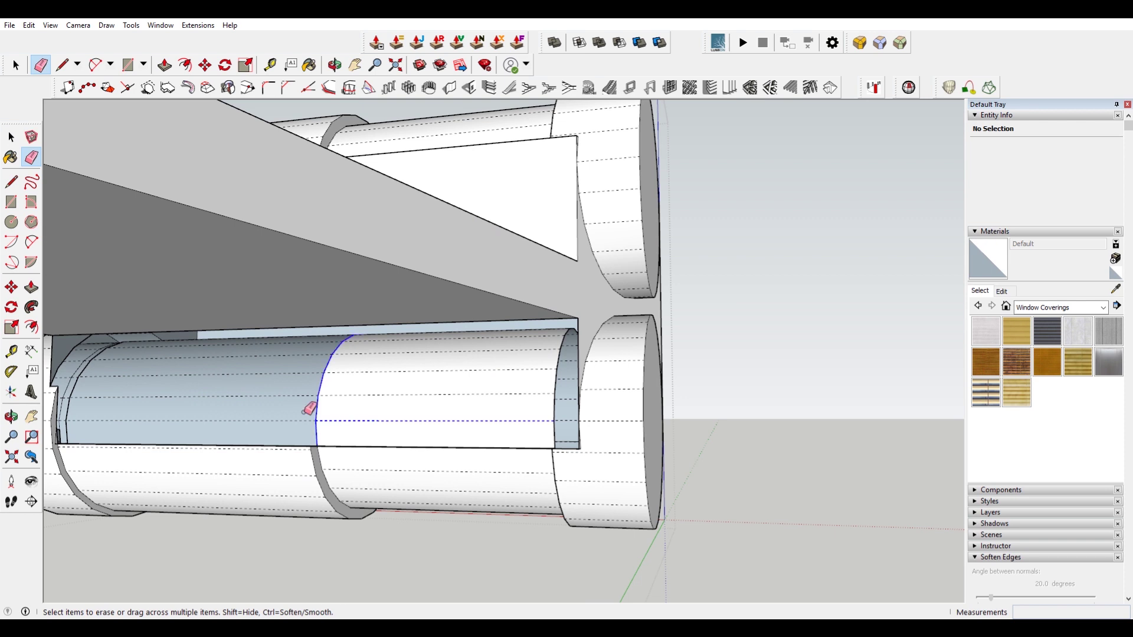
left_click_drag(305, 412, 322, 413)
middle_click_drag(215, 397, 478, 349)
mouse_move(331, 357)
middle_mouse_down()
mouse_move(529, 346)
mouse_move(619, 382)
middle_mouse_up()
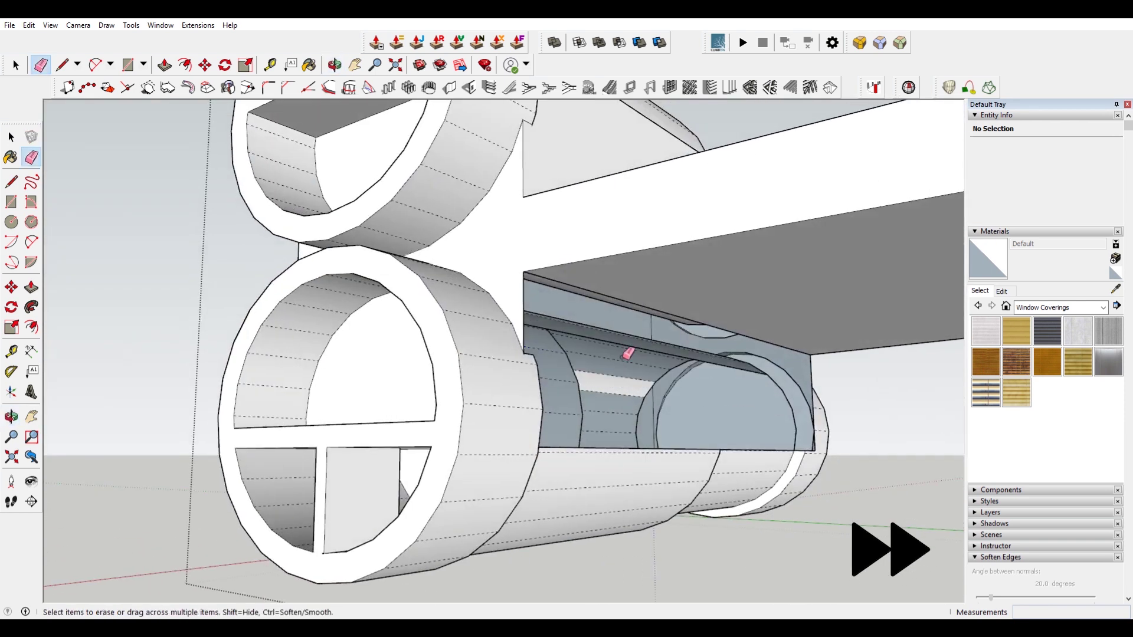
mouse_move(632, 335)
middle_mouse_down()
mouse_move(566, 372)
mouse_move(539, 354)
mouse_move(632, 320)
mouse_move(598, 365)
mouse_move(256, 413)
mouse_move(233, 463)
mouse_move(191, 350)
middle_mouse_up()
- Paste the removed side wall face back in place beside the lower engine tube
left_click(28, 25)
left_click(86, 93)
mouse_move(114, 132)
middle_mouse_down()
mouse_move(212, 319)
mouse_move(680, 287)
mouse_move(830, 255)
mouse_move(814, 171)
mouse_move(612, 248)
mouse_move(31, 106)
mouse_move(518, 349)
middle_mouse_up()
scroll(517, 376, "up", 3)
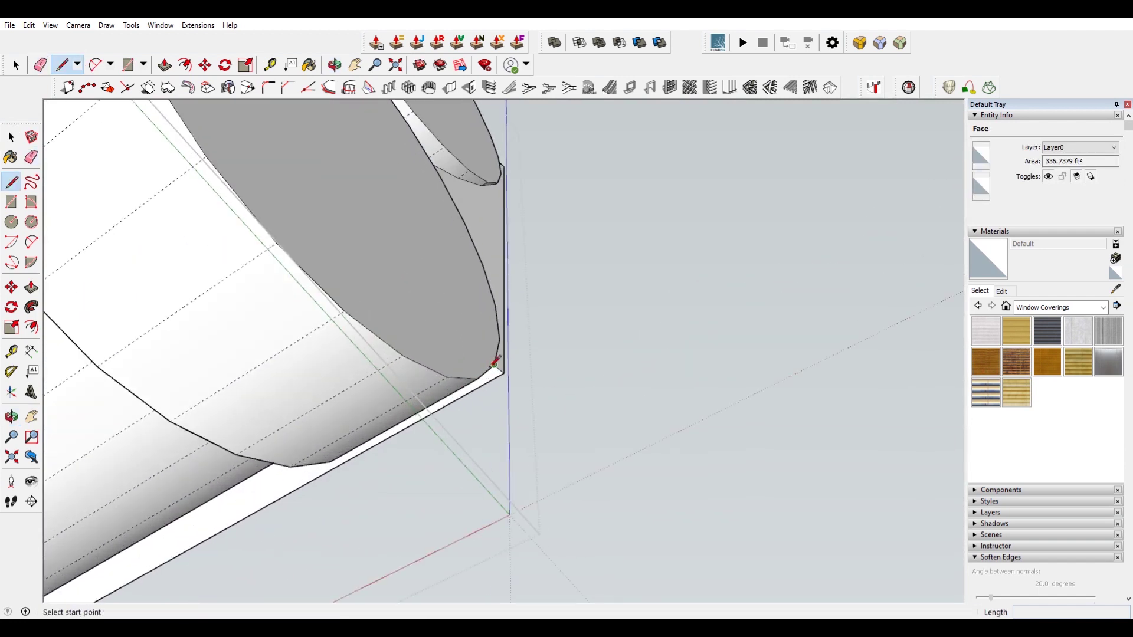
key("space")
- Move the curved edge inside the upper engine's intake openings along the red axis
scroll(496, 378, "down", 5)
middle_click_drag(480, 364, 560, 317)
scroll(558, 316, "down", 3)
middle_click_drag(407, 245, 535, 339)
scroll(536, 339, "down", 4)
middle_click_drag(493, 242, 571, 352)
scroll(520, 283, "up", 7)
left_click(499, 259)
mouse_move(487, 274)
middle_mouse_down()
mouse_move(519, 238)
mouse_move(467, 270)
middle_mouse_up()
scroll(470, 266, "up", 2)
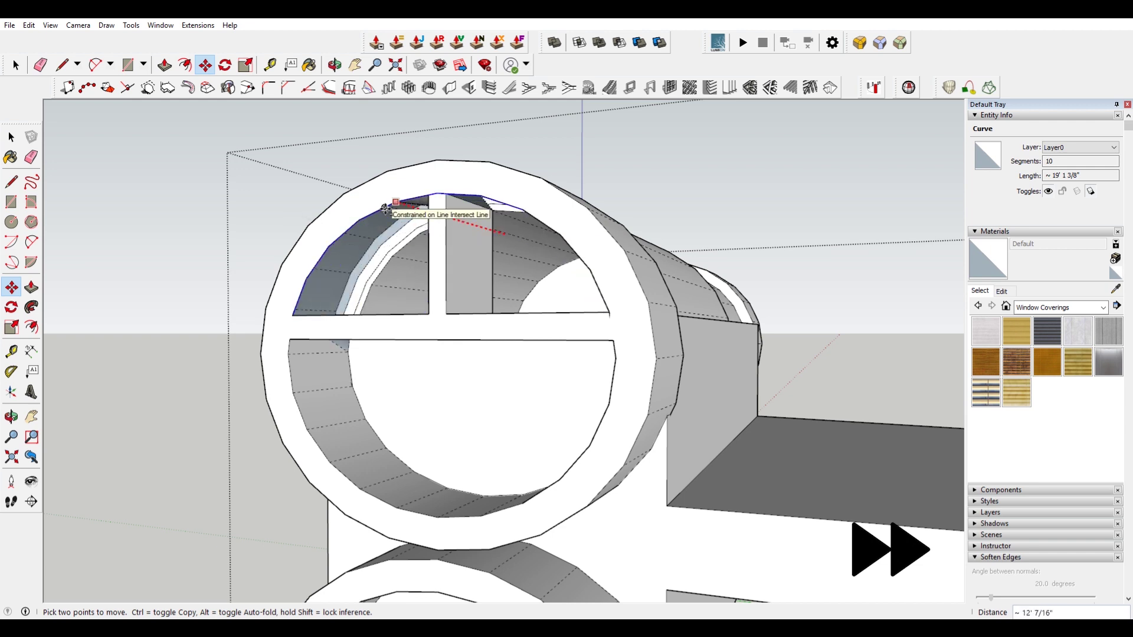
middle_click_drag(514, 255, 579, 276)
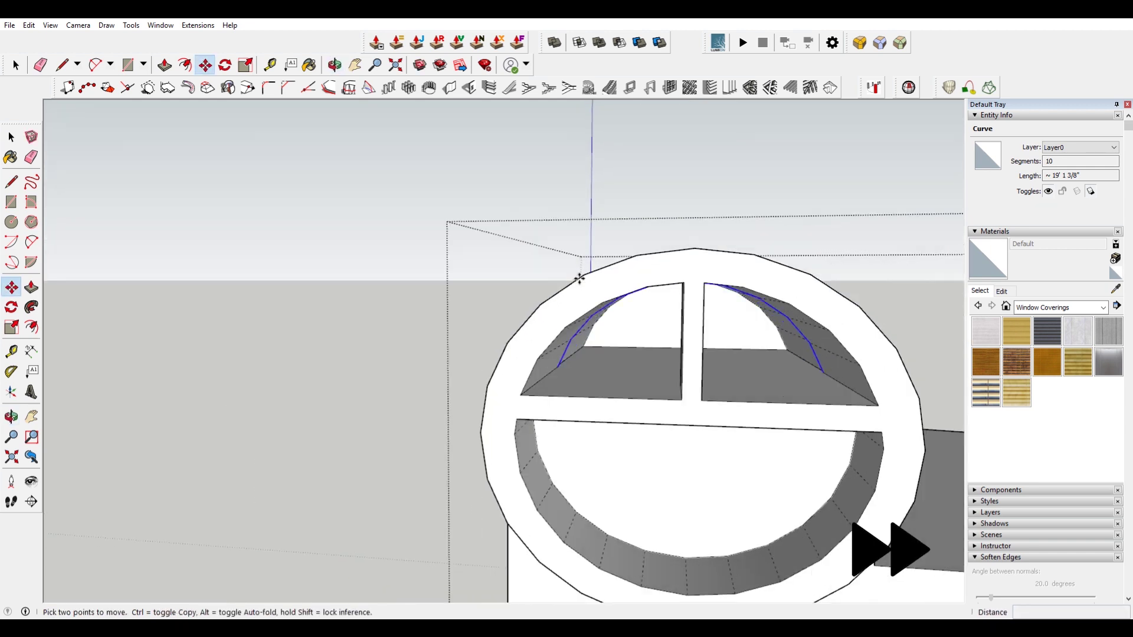
scroll(579, 275, "down", 5)
- Leave the wing body group and inspect it with Solid Inspector, viewing the details on its surface borders
key("space")
left_click(746, 184)
middle_click_drag(746, 184, 736, 292)
scroll(736, 292, "down", 4)
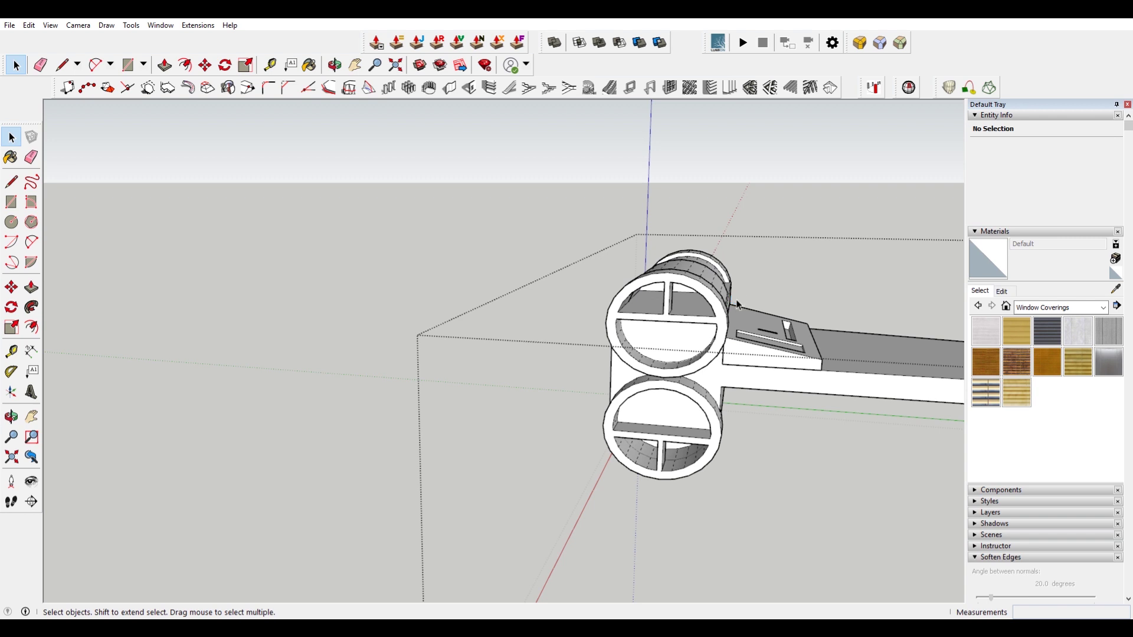
middle_click_drag(691, 401, 687, 314)
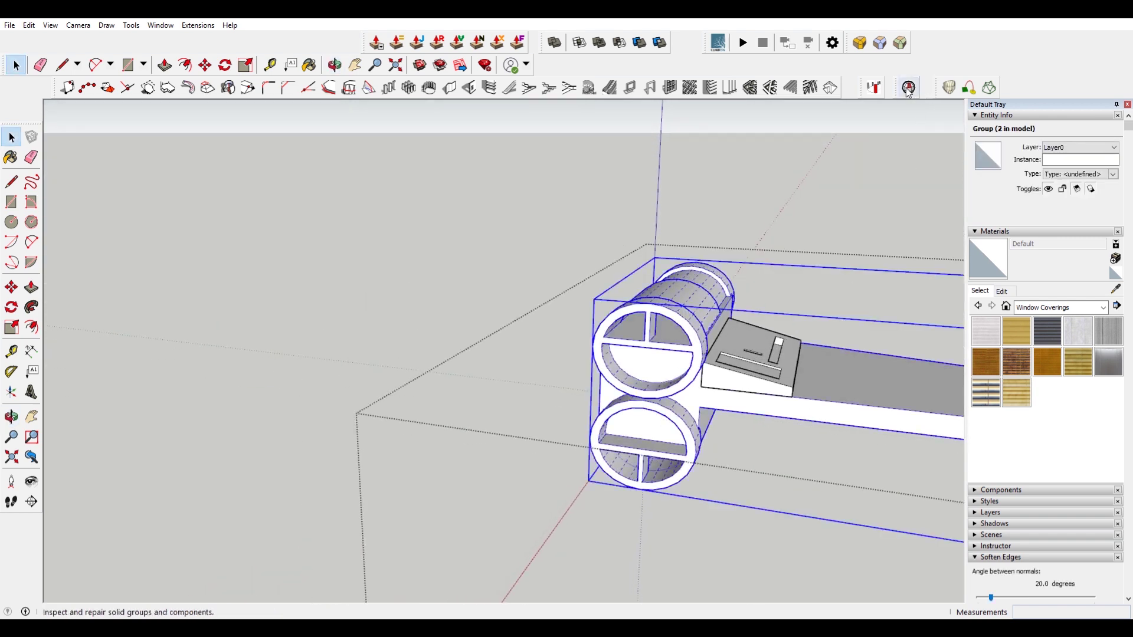
left_click(909, 88)
left_click(318, 193)
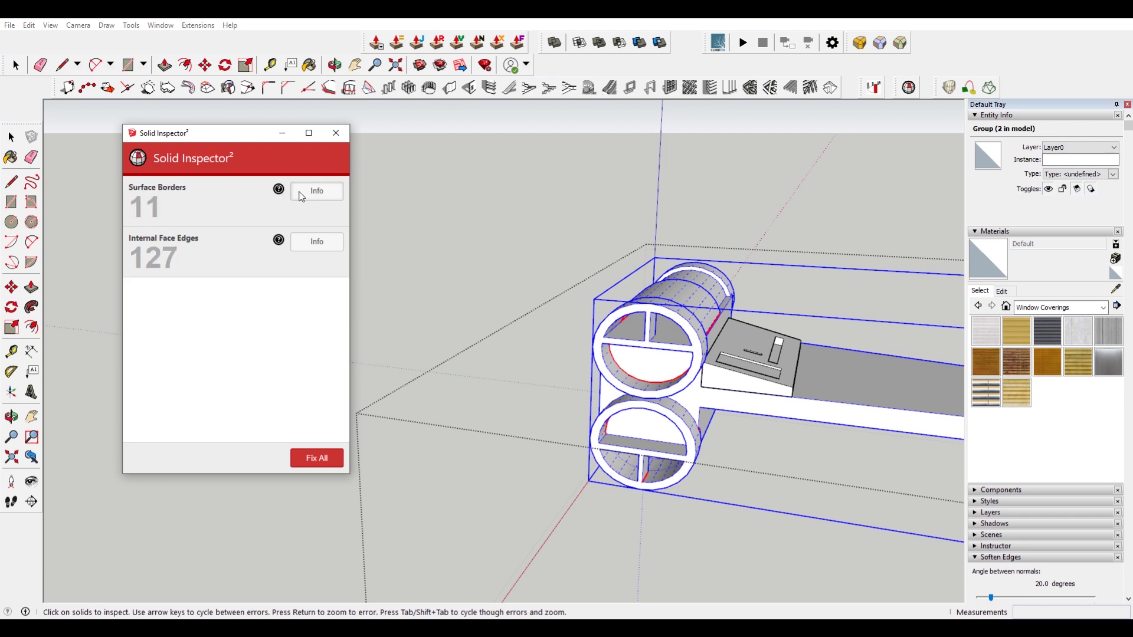
left_click(302, 197)
left_click(326, 334)
left_click(336, 133)
- Reopen the wing body group and delete the half-round face in the lower part of the upper engine's intake
scroll(619, 360, "up", 8)
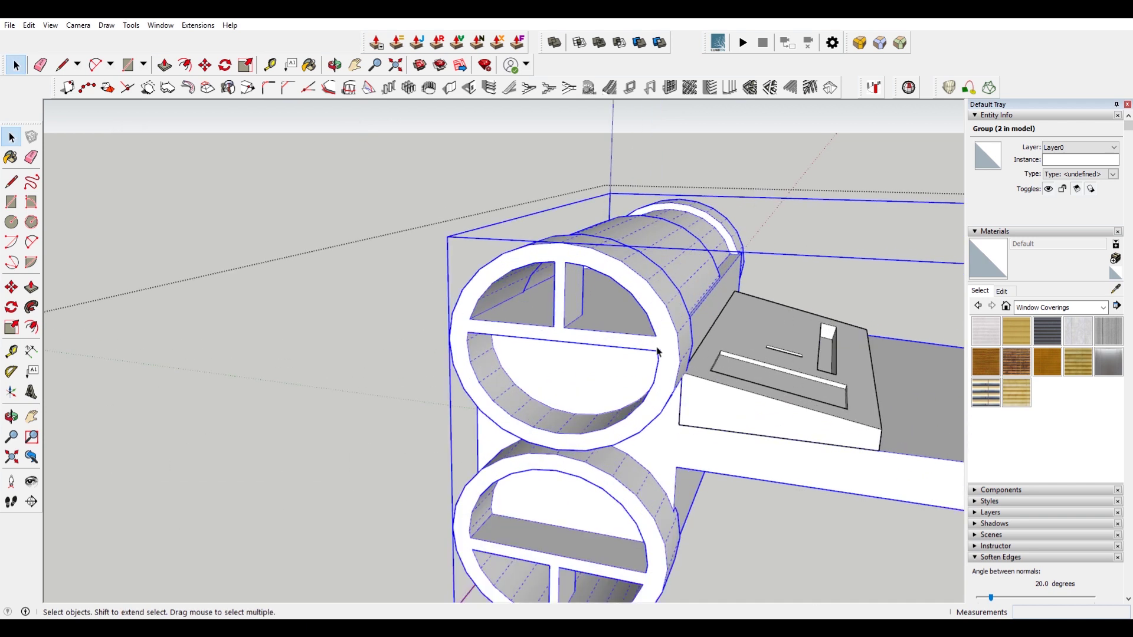
double_click(561, 374)
left_click(558, 375)
key("Delete")
mouse_move(565, 381)
middle_mouse_down()
mouse_move(596, 374)
mouse_move(567, 379)
mouse_move(542, 362)
mouse_move(657, 342)
mouse_move(561, 357)
mouse_move(489, 279)
middle_mouse_up()
key("e")
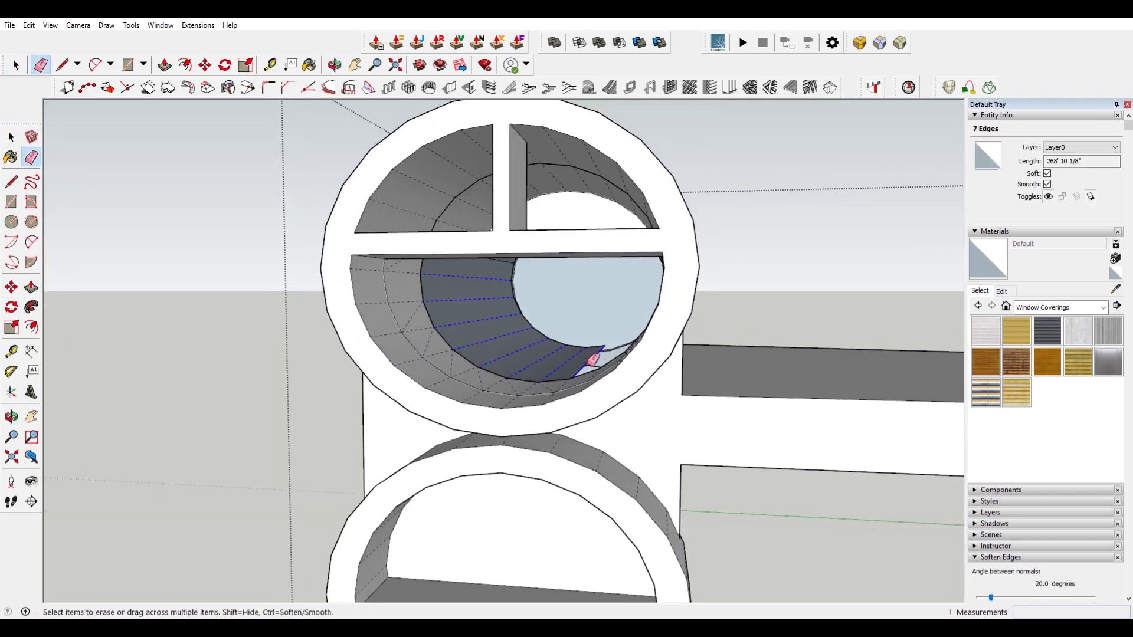
- Erase the leftover internal edges around the circular end face inside the upper engine tube
middle_click_drag(550, 322, 540, 279)
scroll(508, 259, "up", 5)
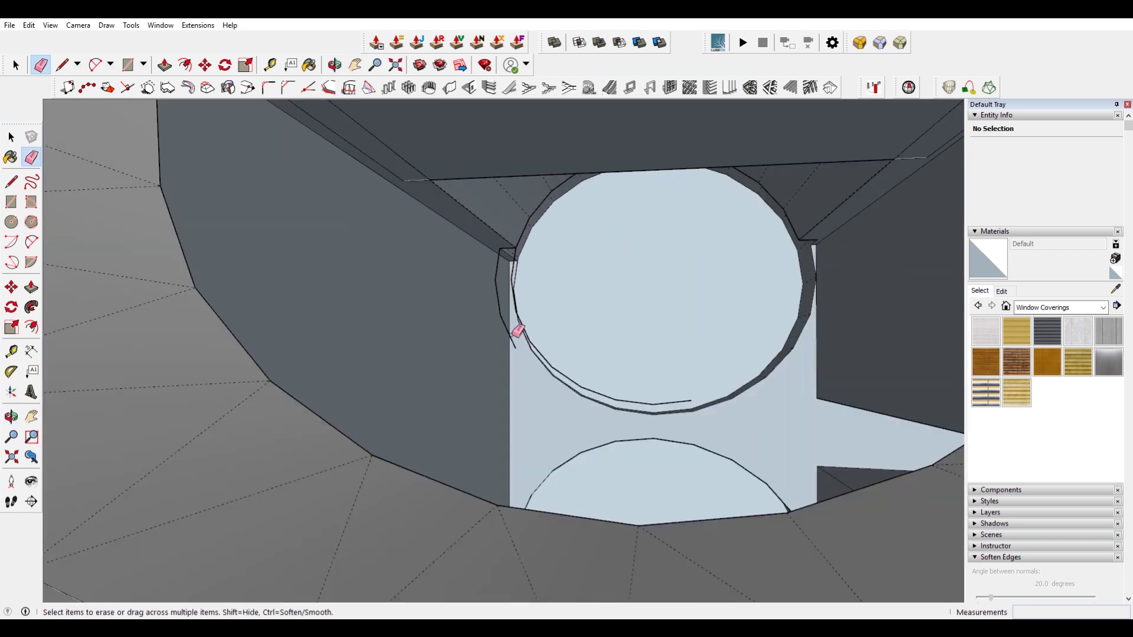
scroll(696, 441, "down", 2)
mouse_move(696, 440)
middle_mouse_down()
mouse_move(705, 478)
mouse_move(698, 448)
middle_mouse_up()
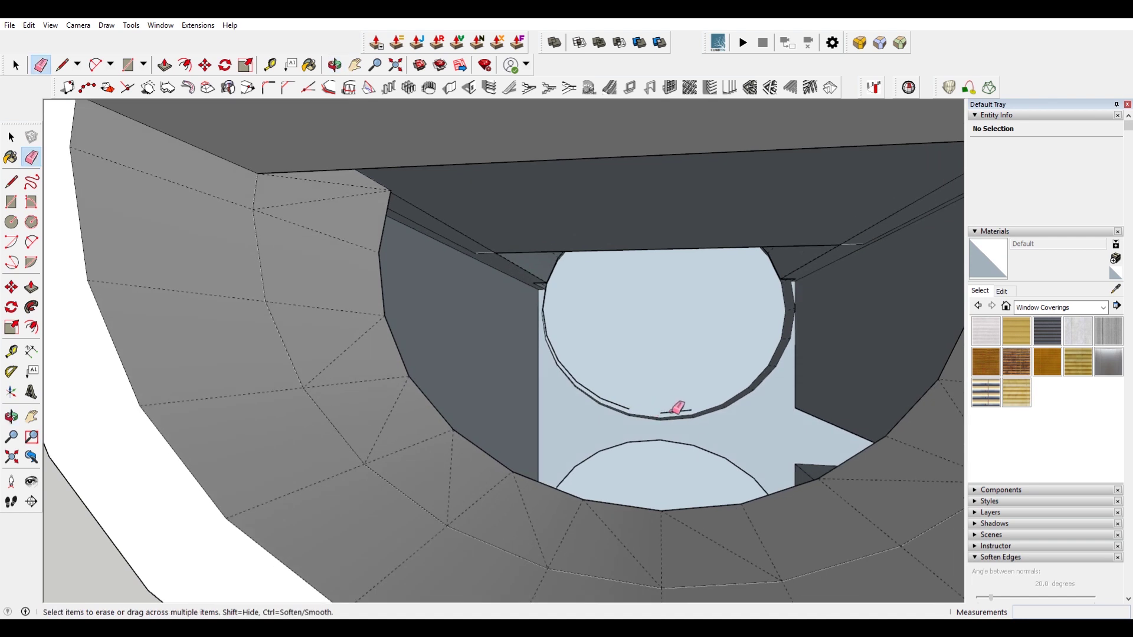
left_click_drag(589, 388, 573, 372)
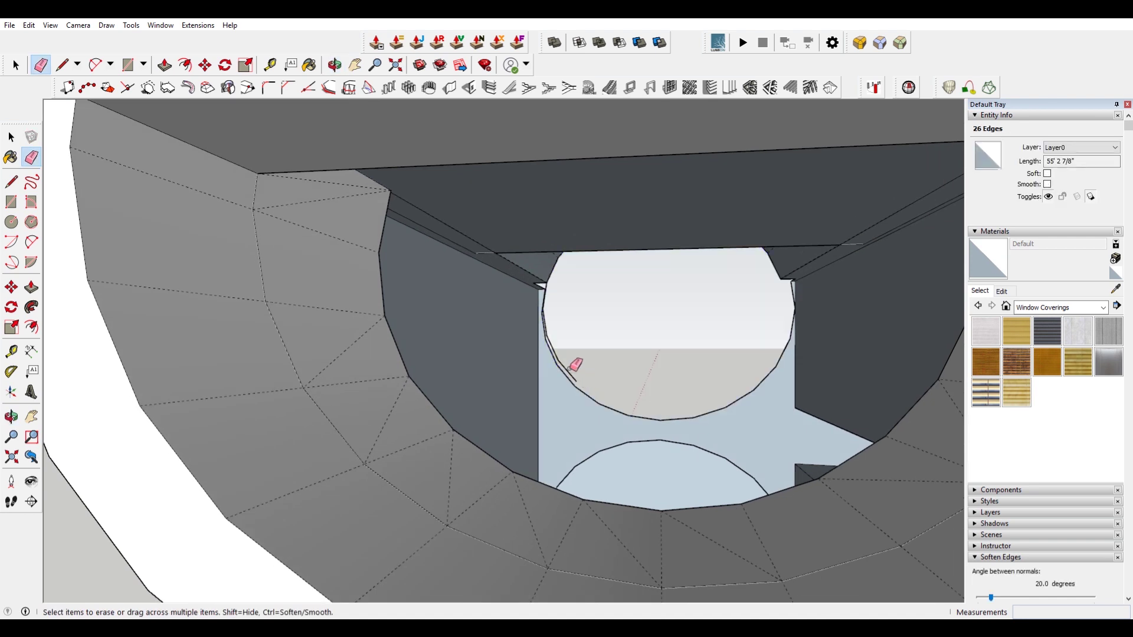
scroll(548, 306, "up", 6)
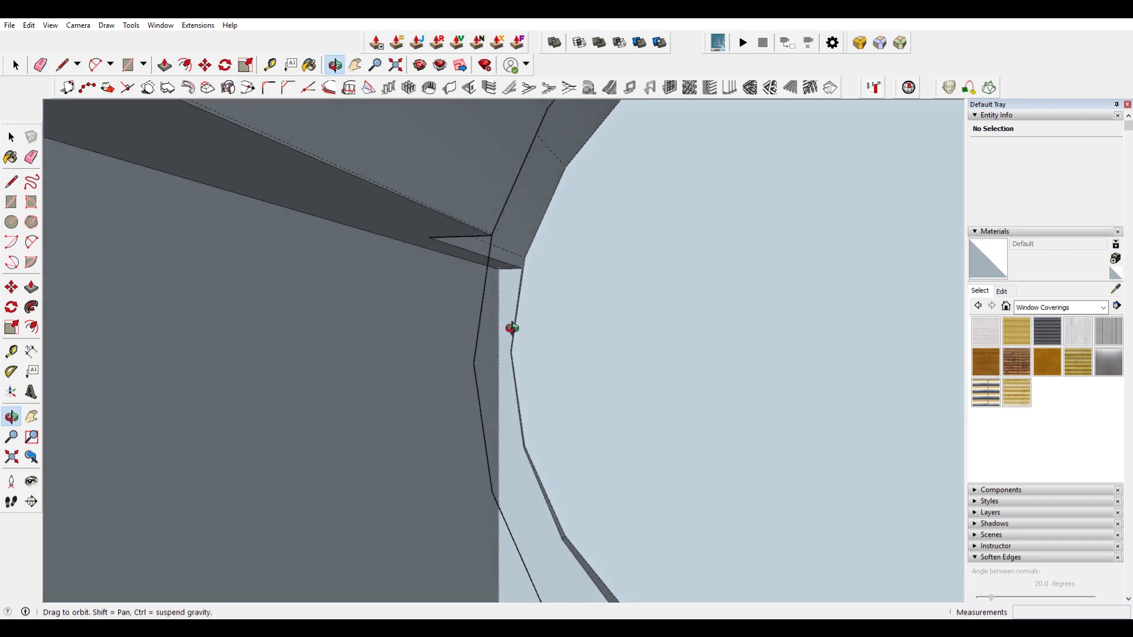
- Paste the half-round face back in place in the upper engine's intake
middle_click_drag(515, 429, 643, 354)
scroll(560, 354, "down", 3)
scroll(624, 322, "down", 5)
left_click(29, 24)
left_click(88, 110)
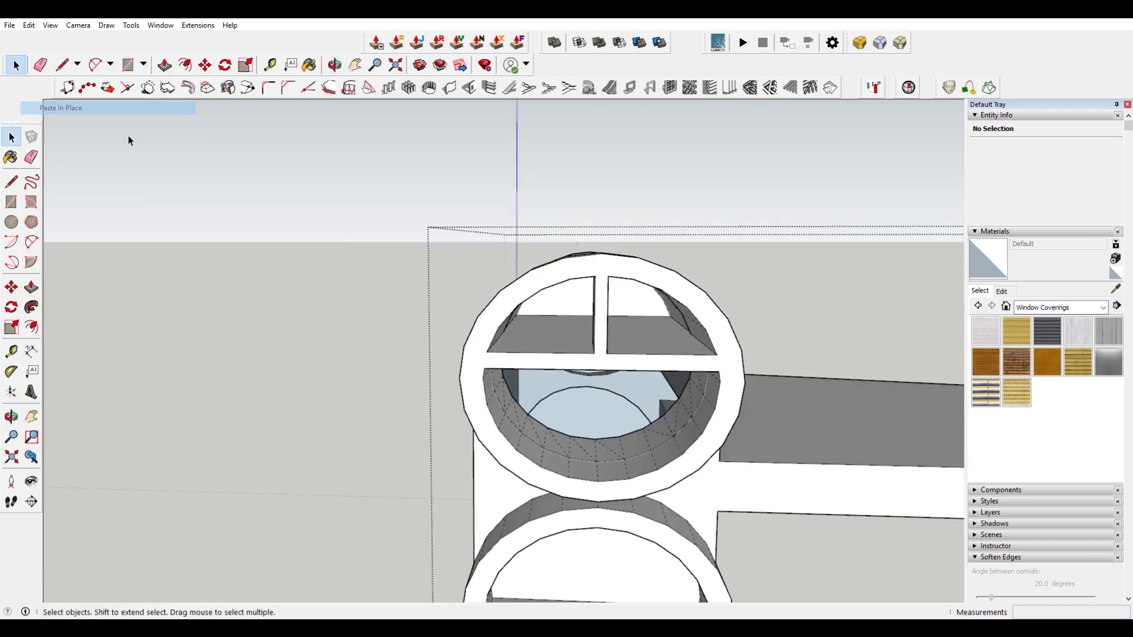
- Delete the half-round intake face again and erase the leftover internal ring faces behind it
scroll(626, 393, "up", 1)
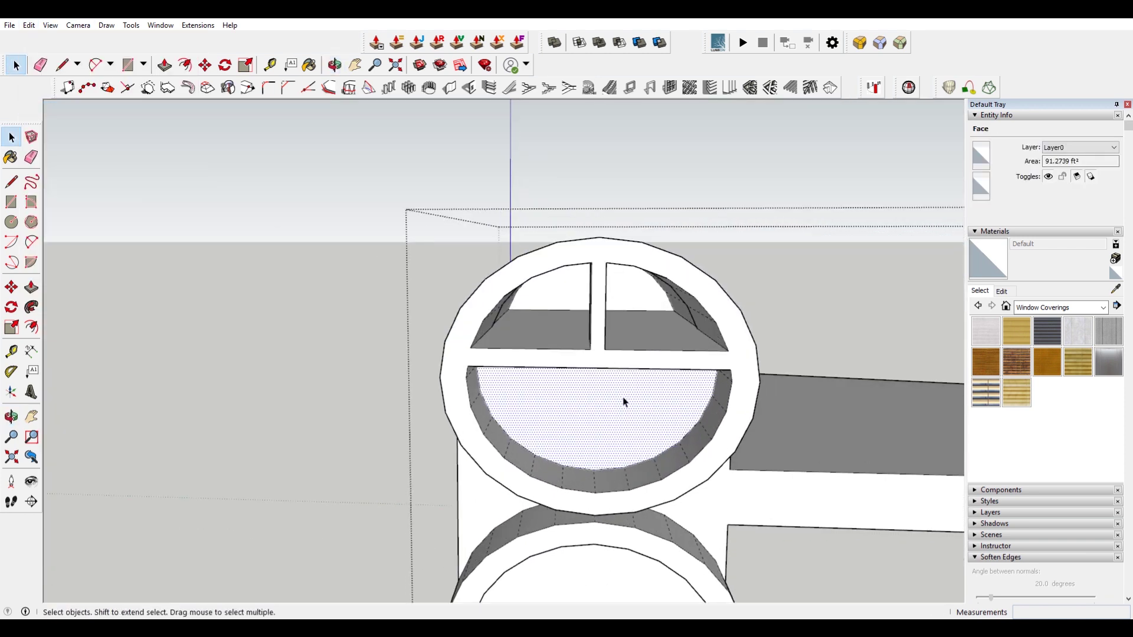
key("Delete")
scroll(562, 447, "up", 4)
middle_click_drag(562, 447, 340, 276)
left_click_drag(376, 351, 385, 322)
mouse_move(385, 322)
middle_mouse_down()
mouse_move(496, 357)
mouse_move(881, 314)
mouse_move(889, 302)
middle_mouse_up()
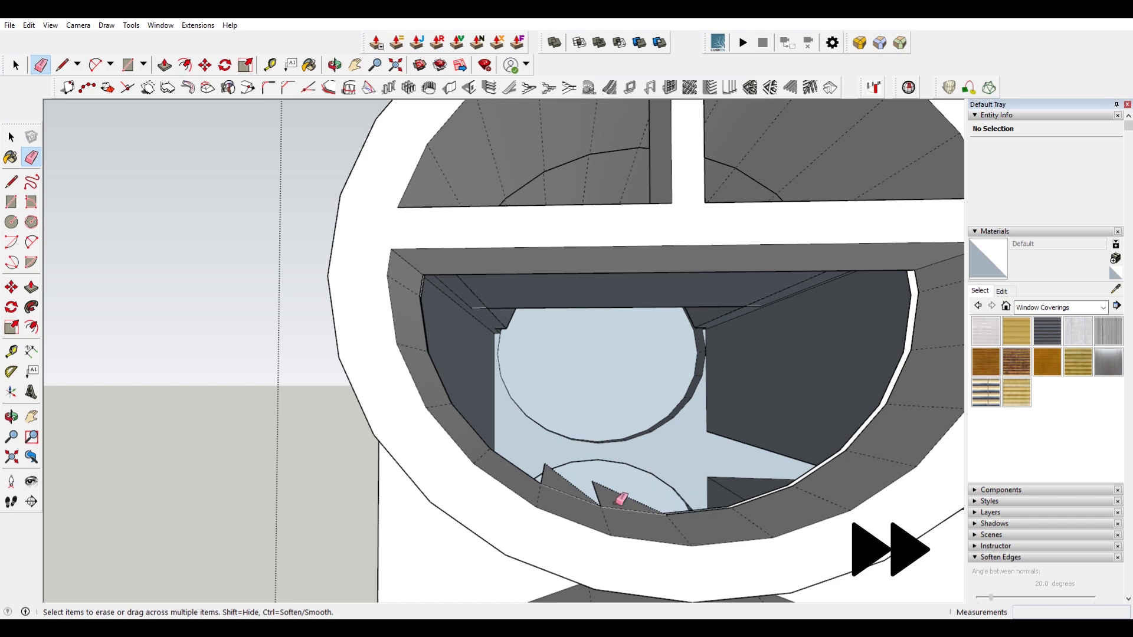
- Restore the upper engine's half-round intake face by pasting it in place
left_click(29, 25)
left_click(71, 109)
mouse_move(685, 332)
middle_mouse_down()
mouse_move(433, 341)
mouse_move(899, 416)
mouse_move(438, 423)
mouse_move(409, 399)
mouse_move(397, 364)
mouse_move(315, 407)
mouse_move(525, 266)
mouse_move(362, 364)
mouse_move(354, 413)
middle_mouse_up()
- Delete the lower engine tube's rear cap to open its interior
left_click(410, 399)
key("Delete")
scroll(314, 407, "up", 4)
scroll(281, 207, "up", 3)
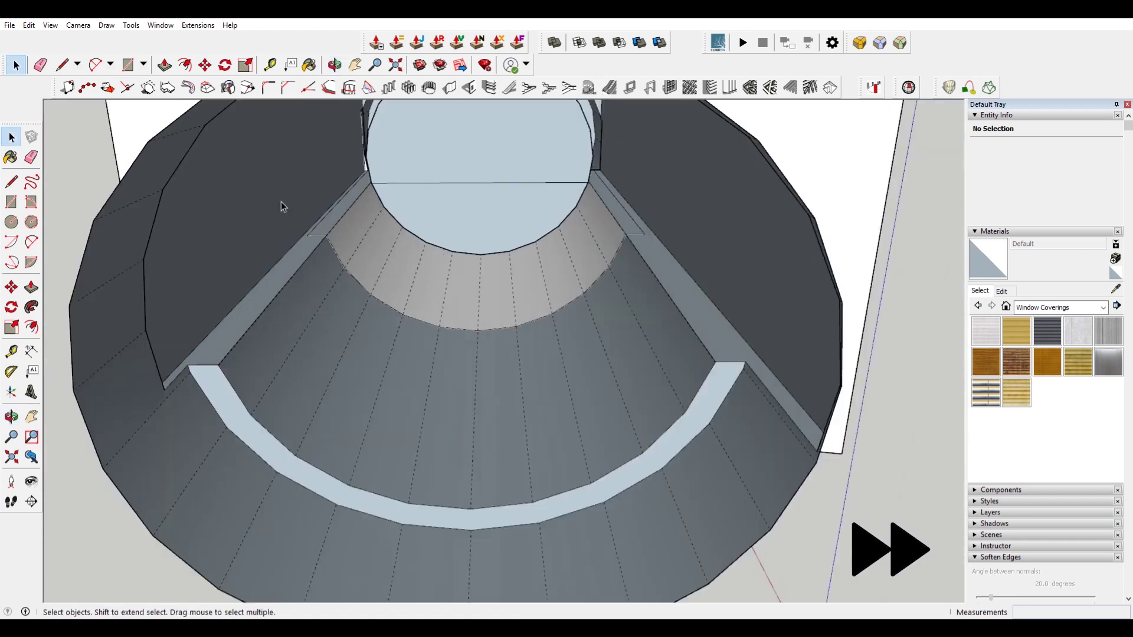
- Try to erase a leftover edge inside the lower engine tube, and undo the attempt
key("e")
left_click_drag(318, 237, 321, 258)
scroll(298, 248, "down", 6)
middle_click_drag(299, 248, 413, 69)
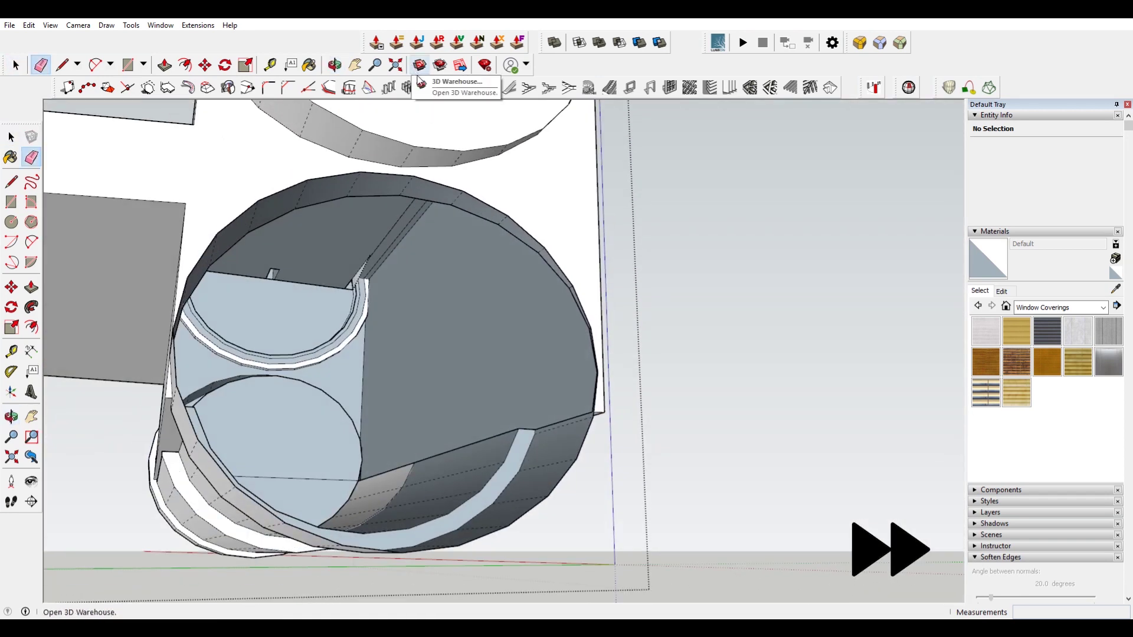
key("ctrl+z")
key("ctrl+z")
- Delete the small corner faces at the step in the lower engine tube, and undo the last deletion
key("space")
scroll(177, 458, "up", 5)
left_click(189, 458)
key("Delete")
scroll(190, 458, "up", 3)
left_click(187, 446)
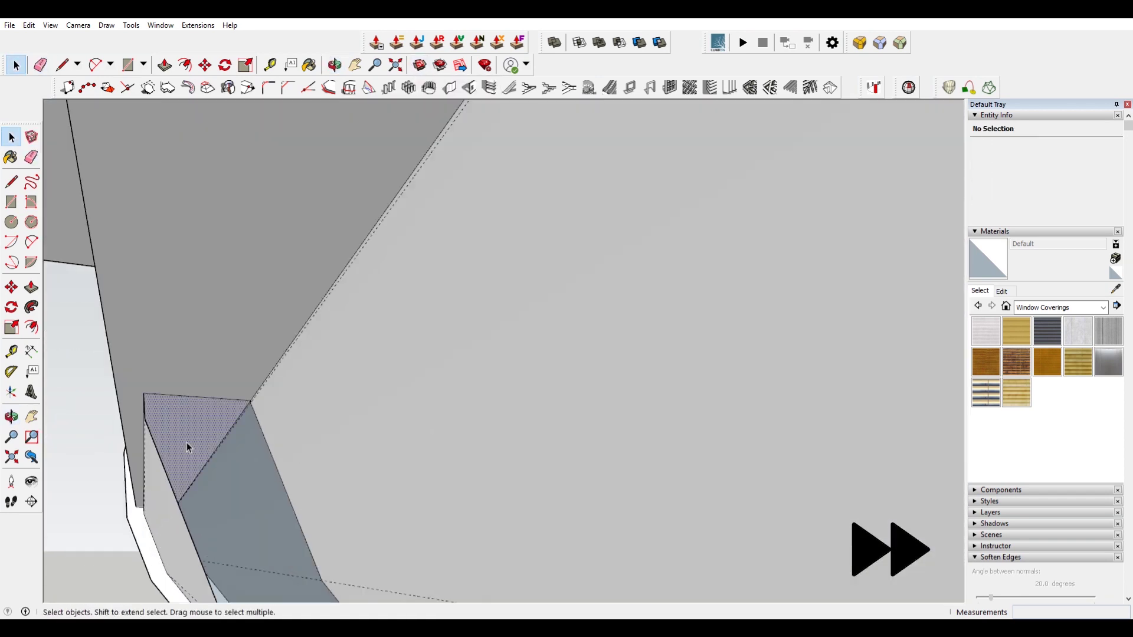
key("Delete")
left_click(29, 26)
left_click(41, 38)
left_click(238, 245)
- Delete the curved step face on the lower engine tube and the internal faces behind it
scroll(248, 295, "down", 6)
left_click(271, 325)
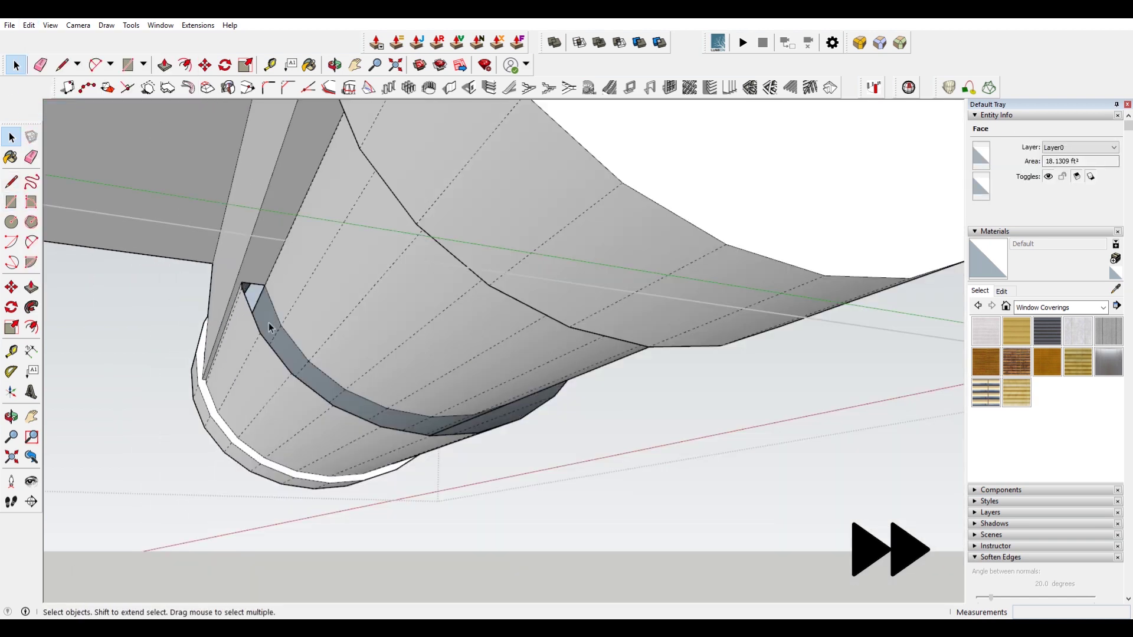
scroll(273, 327, "up", 4)
left_click(284, 346)
key("Delete")
middle_click_drag(276, 293, 328, 460)
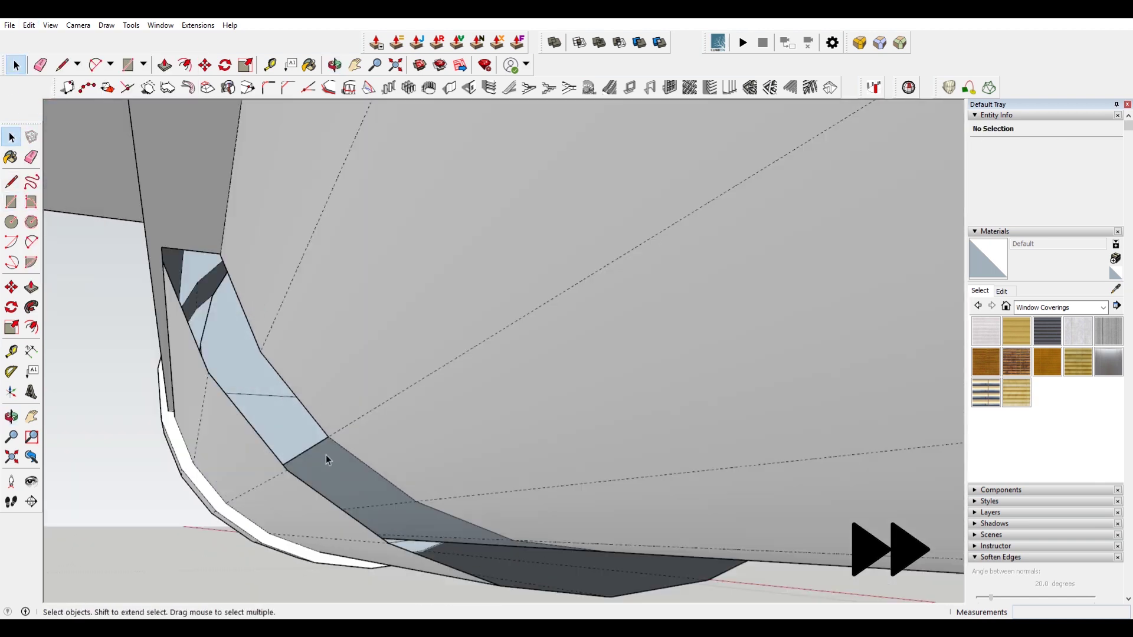
middle_click_drag(404, 511, 416, 415)
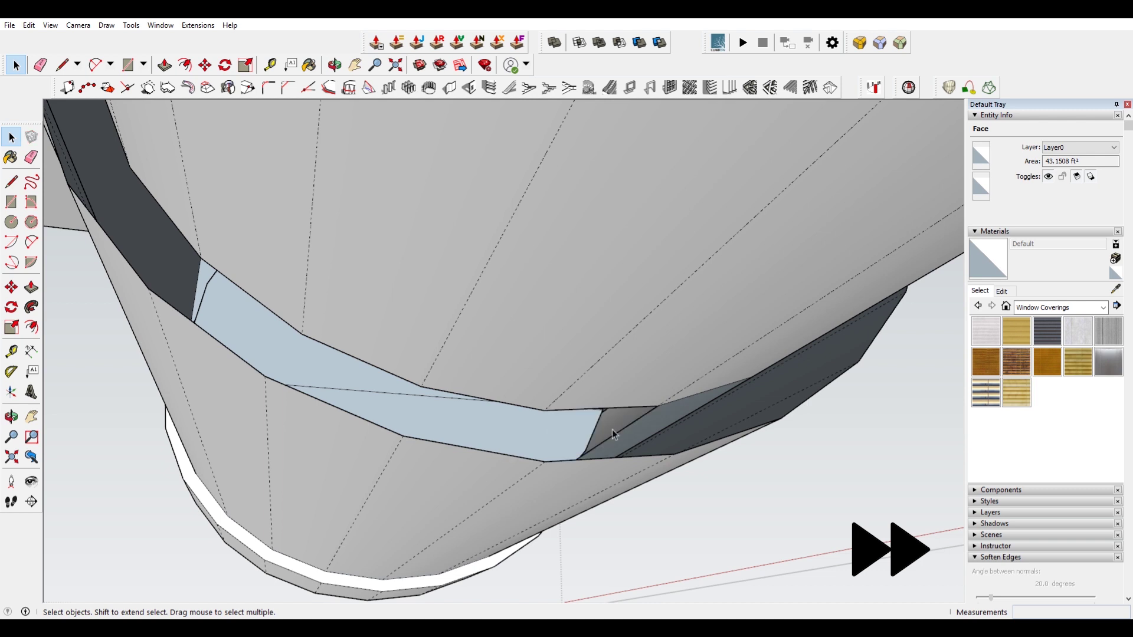
middle_click_drag(613, 435, 555, 419)
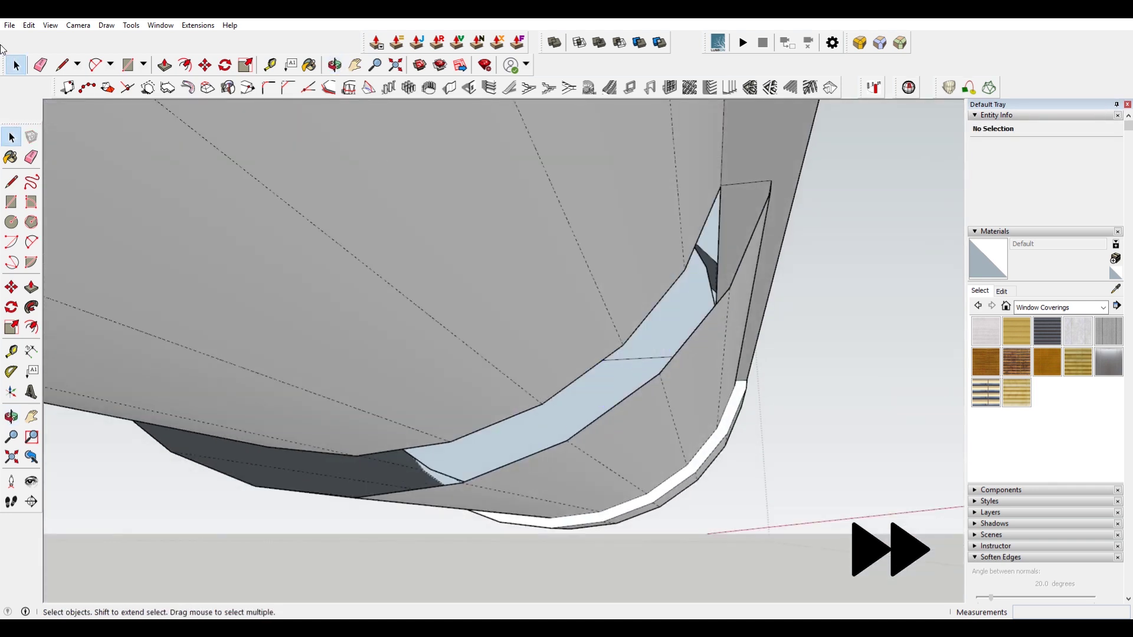
- Paste the lower engine tube's rear cap back in place
left_click(28, 25)
left_click(111, 109)
scroll(222, 354, "down", 10)
middle_click_drag(222, 354, 494, 245)
- Delete the flat side wall that encloses the engine tubes
scroll(321, 203, "up", 6)
left_click(307, 225)
left_click(341, 157)
left_click(294, 258)
key("Delete")
- Delete the leftover internal ring faces at the end of the upper engine tube
scroll(268, 253, "down", 6)
middle_click_drag(268, 252, 733, 177)
scroll(769, 243, "up", 3)
double_click(732, 177)
scroll(730, 175, "up", 4)
key("l")
left_click(725, 164)
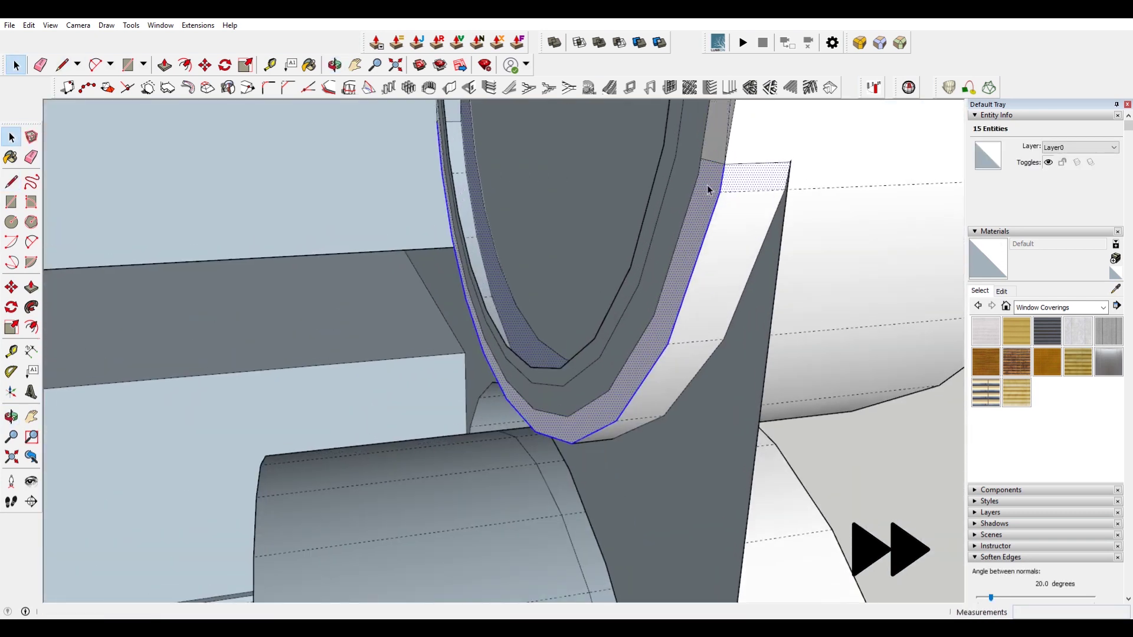
left_click(708, 190)
key("Delete")
left_click(722, 185)
key("Delete")
left_click(696, 274)
key("Delete")
- Delete the leftover inner circle edges on the end wall inside the upper engine tube
scroll(698, 275, "down", 6)
middle_click_drag(698, 275, 736, 220)
scroll(741, 222, "up", 4)
middle_click_drag(840, 253, 425, 283)
middle_click_drag(814, 302, 1062, 263)
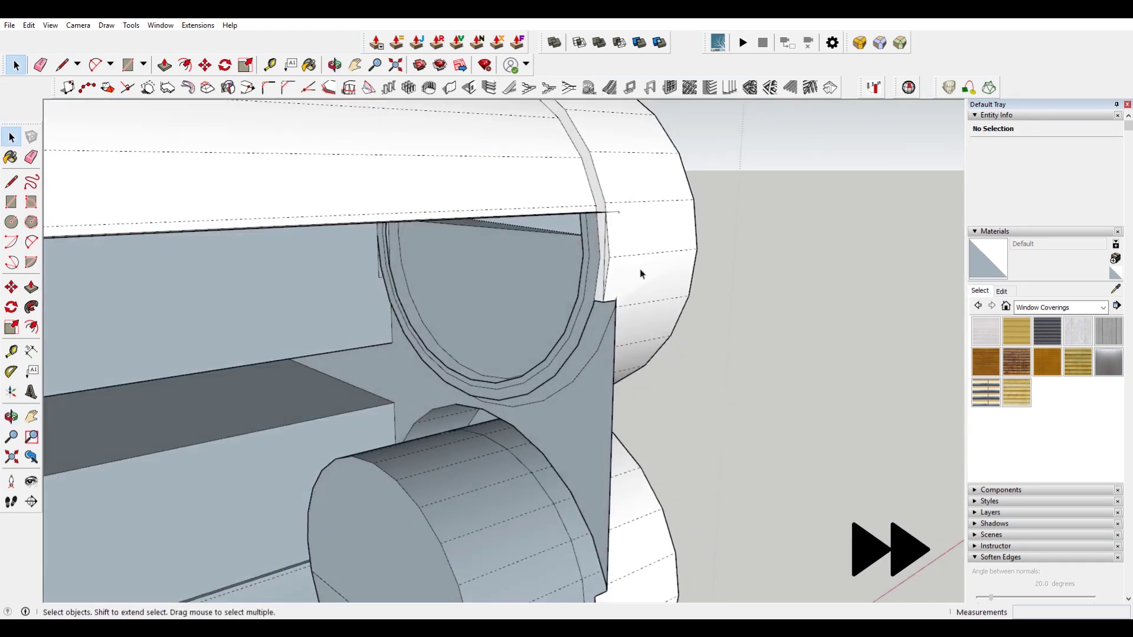
scroll(561, 295, "up", 3)
left_click(612, 305)
middle_click_drag(590, 292, 703, 310)
scroll(725, 312, "up", 2)
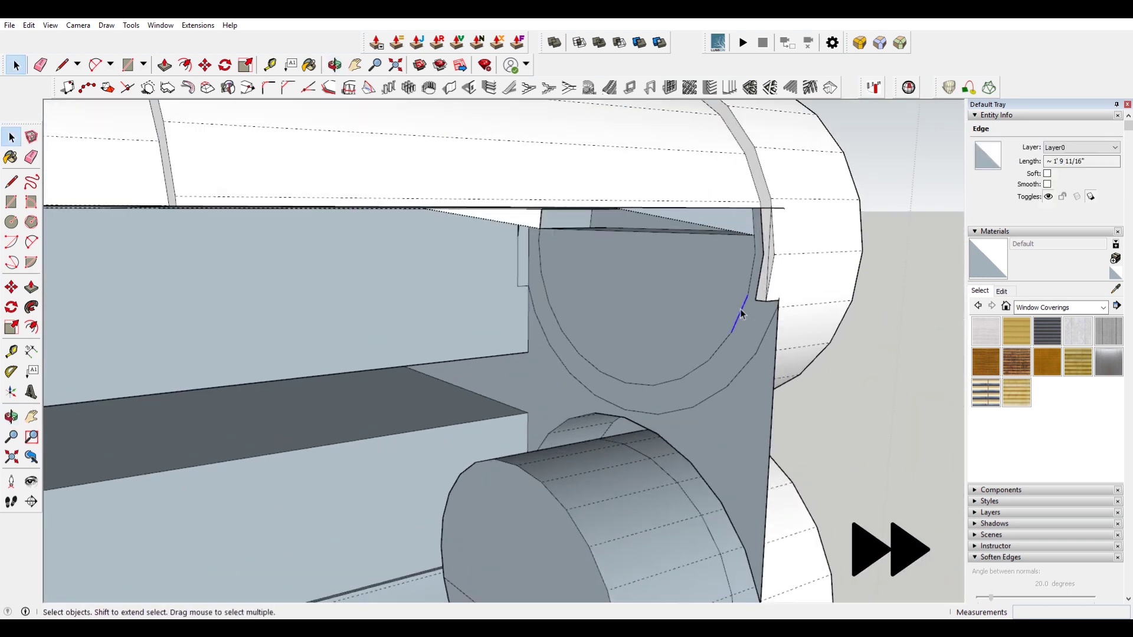
key("ctrl+a")
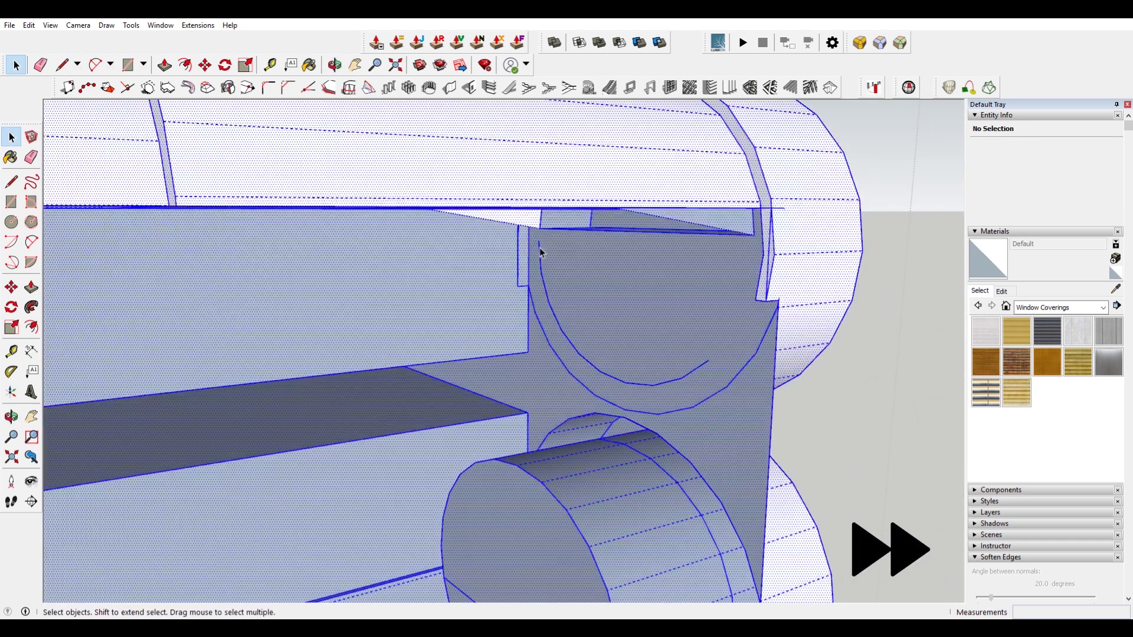
left_click(667, 386)
key("Delete")
key("ctrl+z")
left_click(669, 384)
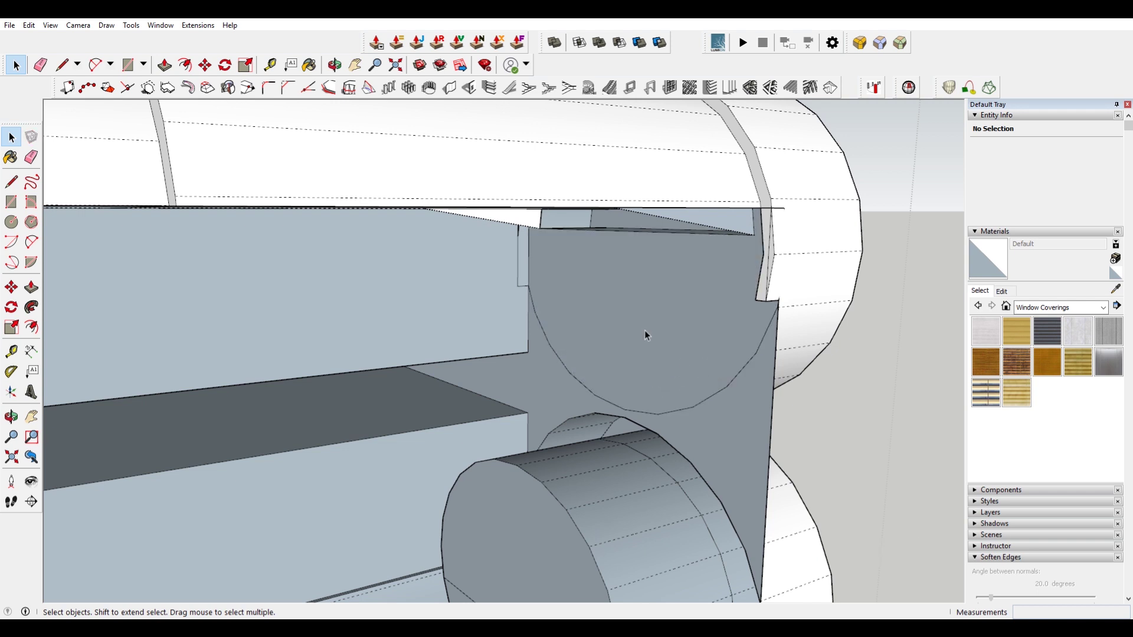
- Paste the flat side wall back in place over the engine tubes
left_click(29, 26)
left_click(103, 110)
scroll(704, 239, "down", 2)
middle_click_drag(705, 239, 144, 222)
middle_click_drag(679, 265, 647, 404)
- Erase the edges of the leftover block behind the slot in the upper engine tube's collar
scroll(332, 302, "up", 5)
mouse_move(321, 382)
middle_mouse_down()
mouse_move(537, 345)
mouse_move(516, 407)
mouse_move(559, 379)
mouse_move(546, 392)
mouse_move(492, 373)
mouse_move(322, 280)
middle_mouse_up()
left_click(319, 278)
middle_click_drag(538, 338, 517, 358)
key("e")
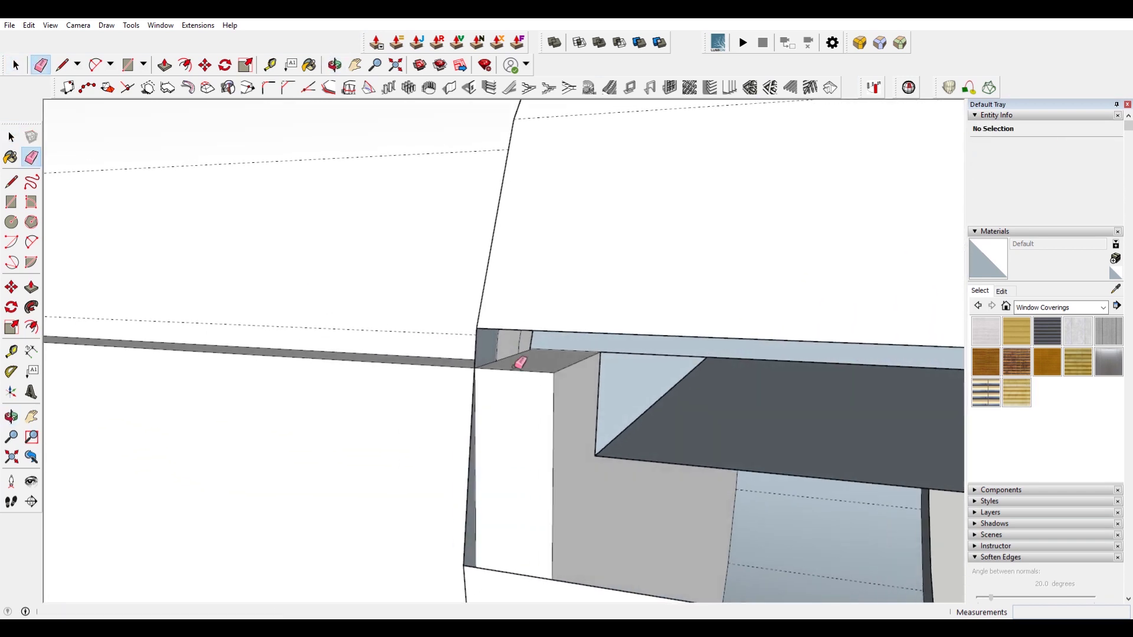
left_click(520, 367)
left_click(570, 367)
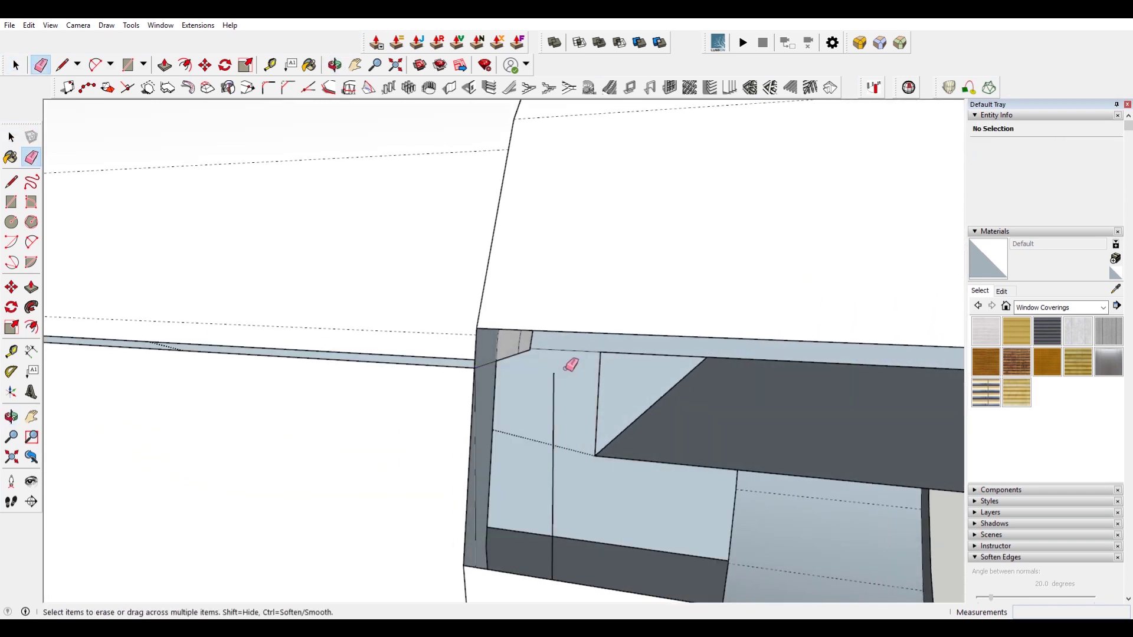
- Redraw the corner edge beside the collar to fill the narrow strip under the upper engine tube
mouse_move(558, 382)
middle_mouse_down()
mouse_move(630, 410)
mouse_move(688, 386)
middle_mouse_up()
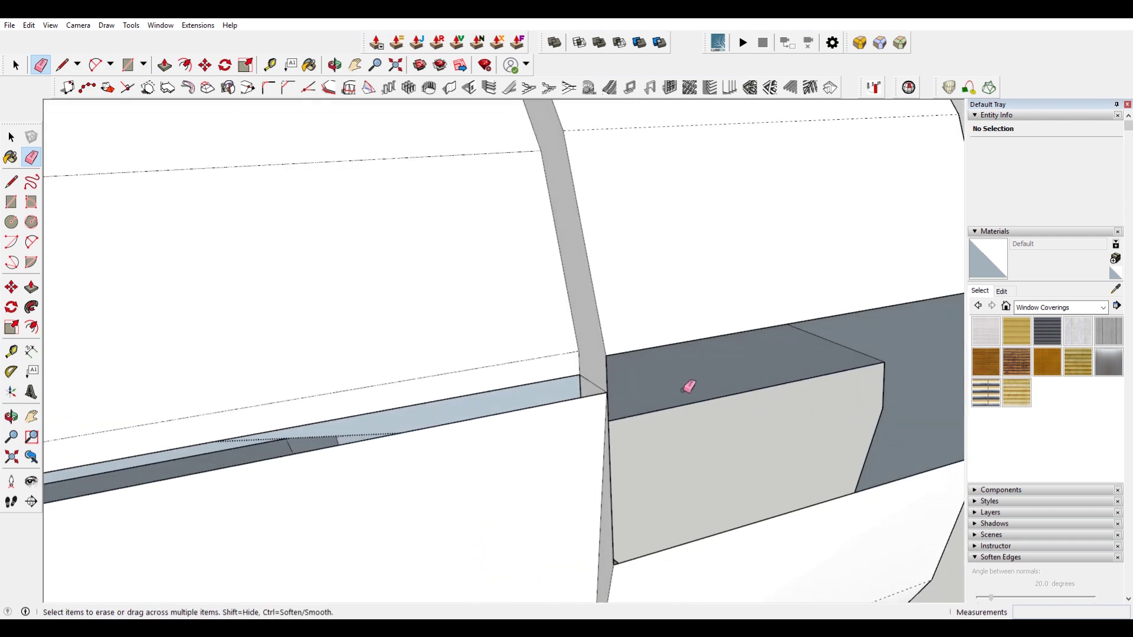
left_click(607, 392)
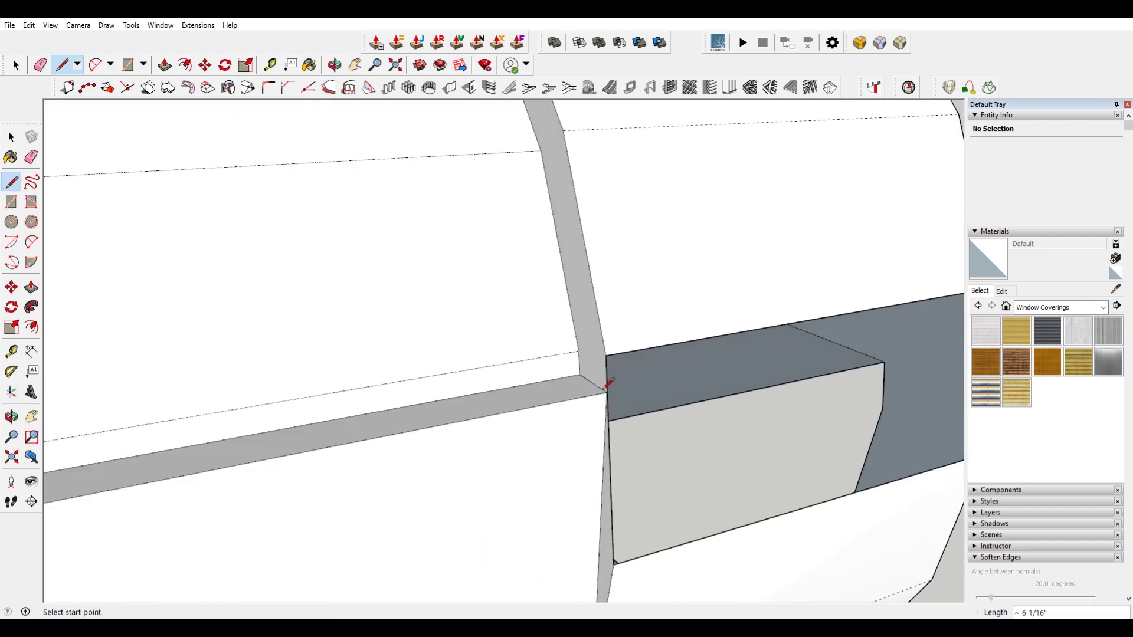
scroll(564, 373, "down", 2)
middle_click_drag(679, 364, 326, 344)
key("space")
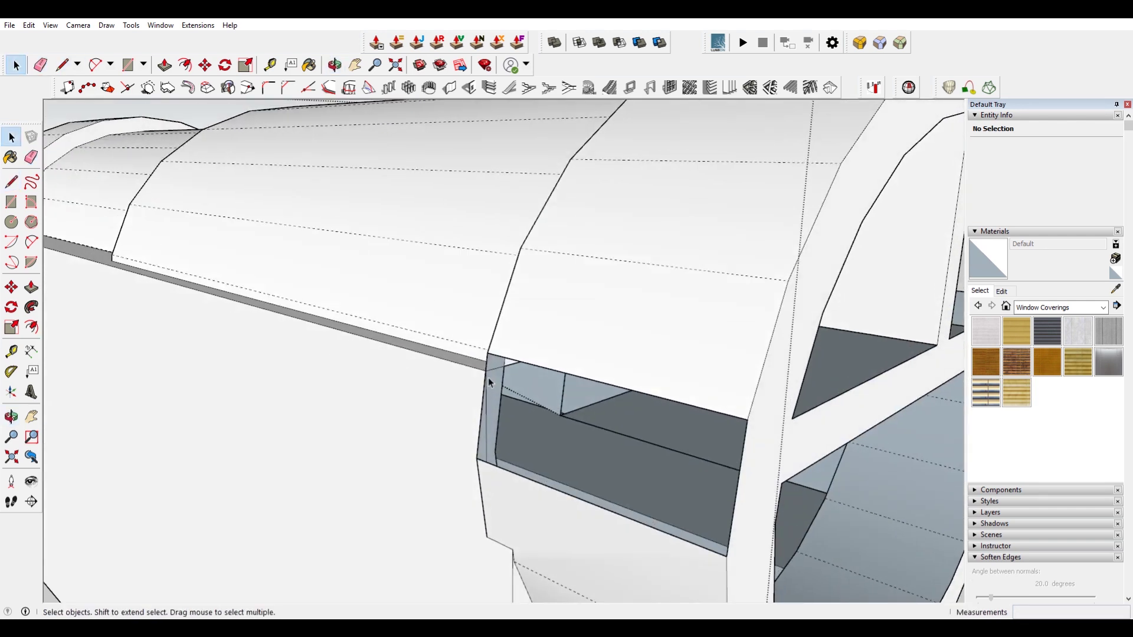
- Paste the flat side wall in place again and undo the recent edits around the upper tube's collar
left_click(29, 25)
left_click(64, 104)
middle_click_drag(389, 230, 797, 299)
key("Delete")
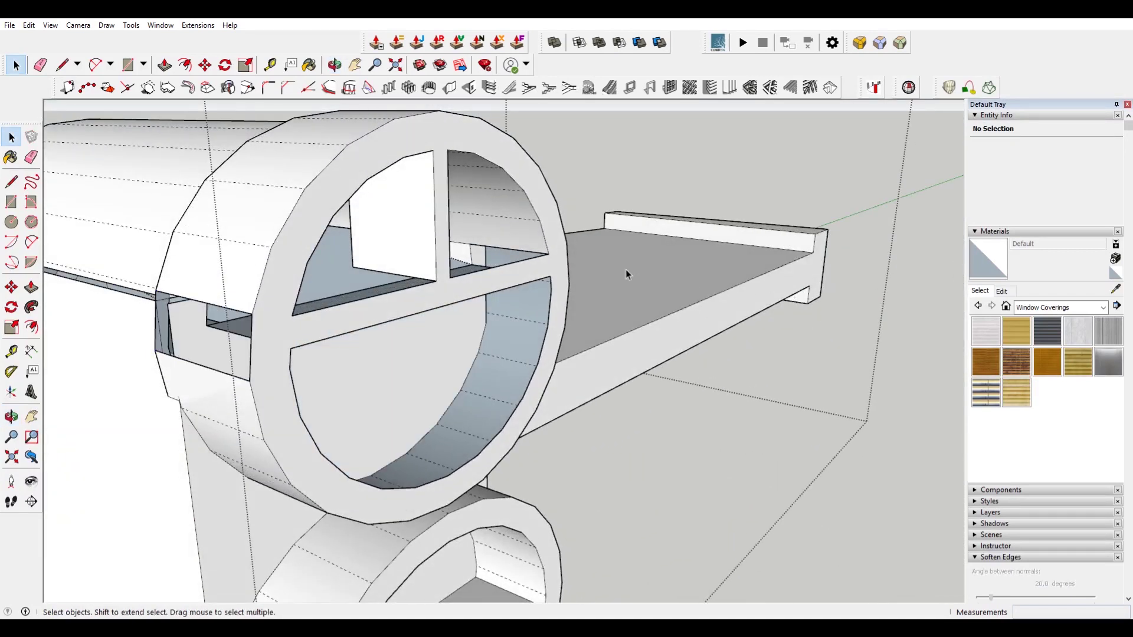
key("ctrl+z")
middle_click_drag(165, 294, 112, 162)
scroll(234, 278, "up", 5)
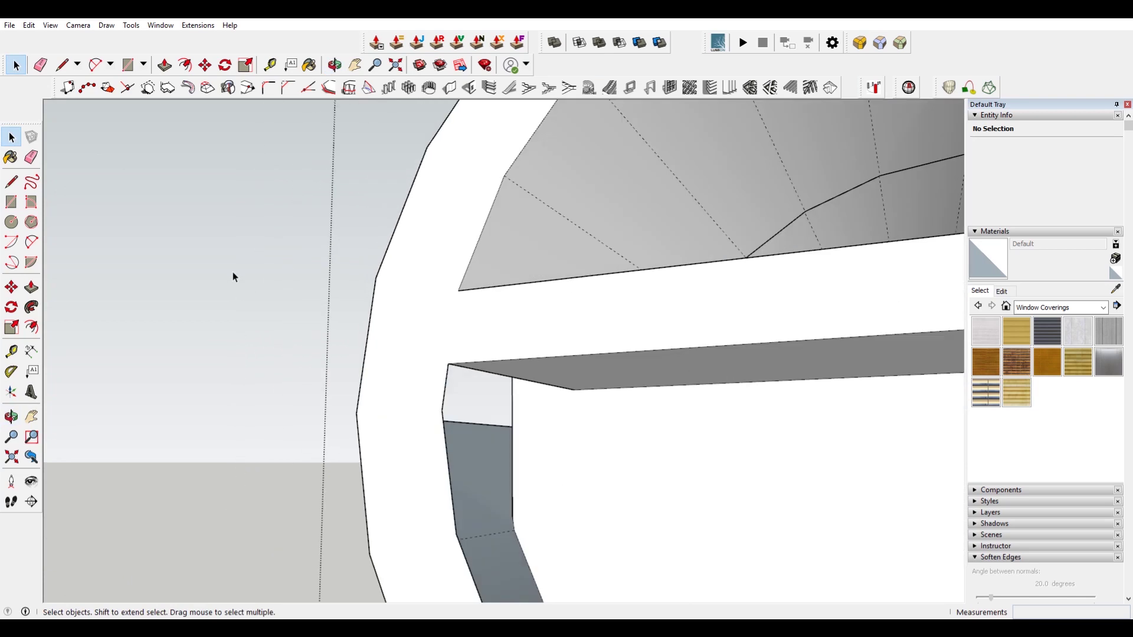
middle_click_drag(440, 347, 467, 332)
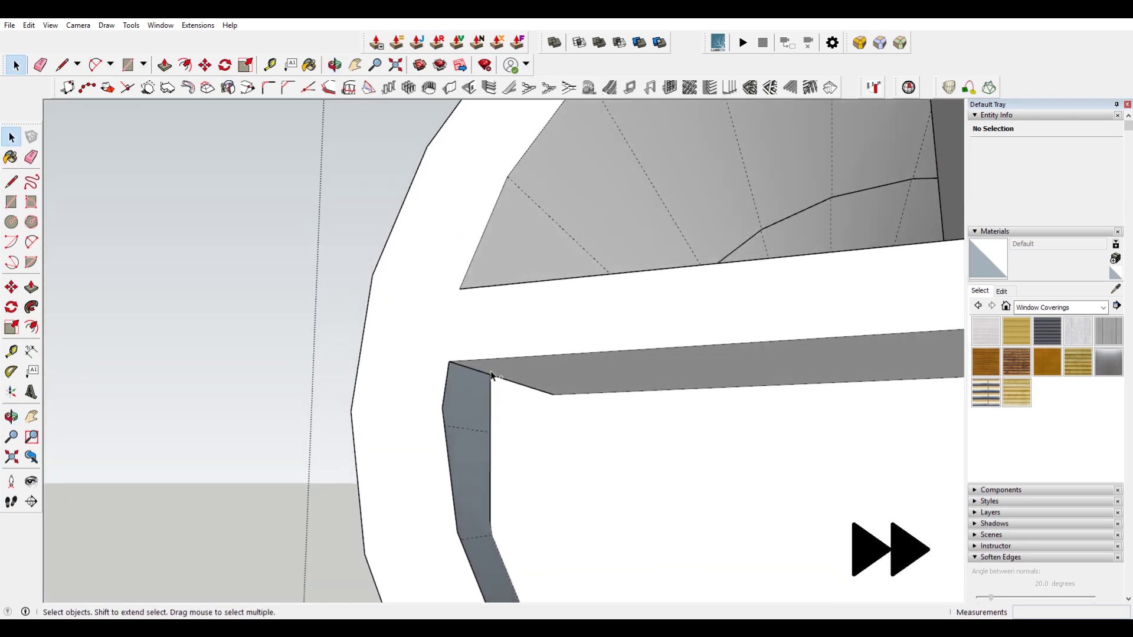
middle_click_drag(488, 372, 733, 400)
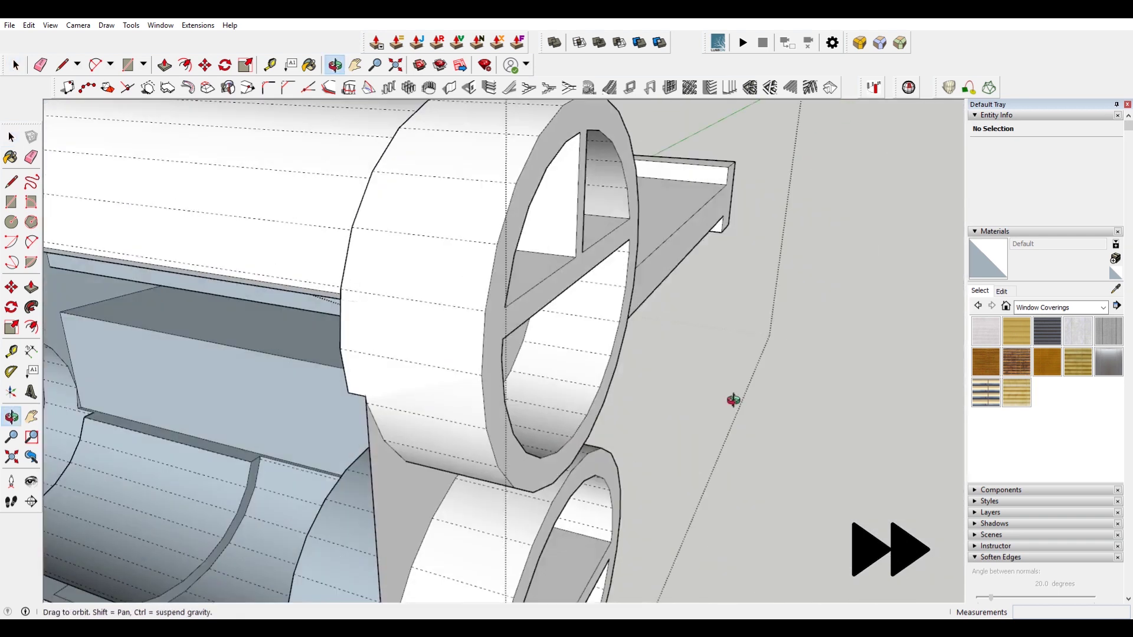
- Delete the side faces of the upper engine tube's collar beside the open side wall
left_click(359, 310)
key("Delete")
left_click(356, 305)
key("Delete")
- Draw a short edge from the inner arc's lower corner to the seam between the upper tube and its floor
scroll(358, 303, "up", 3)
middle_click_drag(396, 317, 509, 317)
scroll(354, 274, "up", 2)
left_click(381, 279)
middle_click_drag(721, 230, 61, 331)
left_click(212, 336)
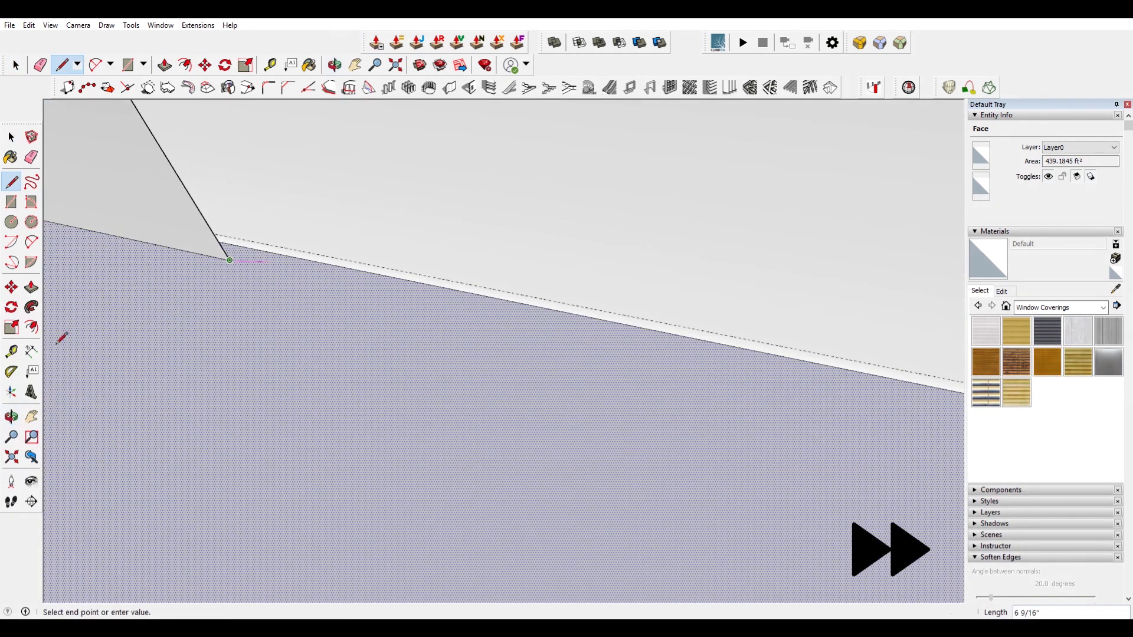
left_click(268, 242)
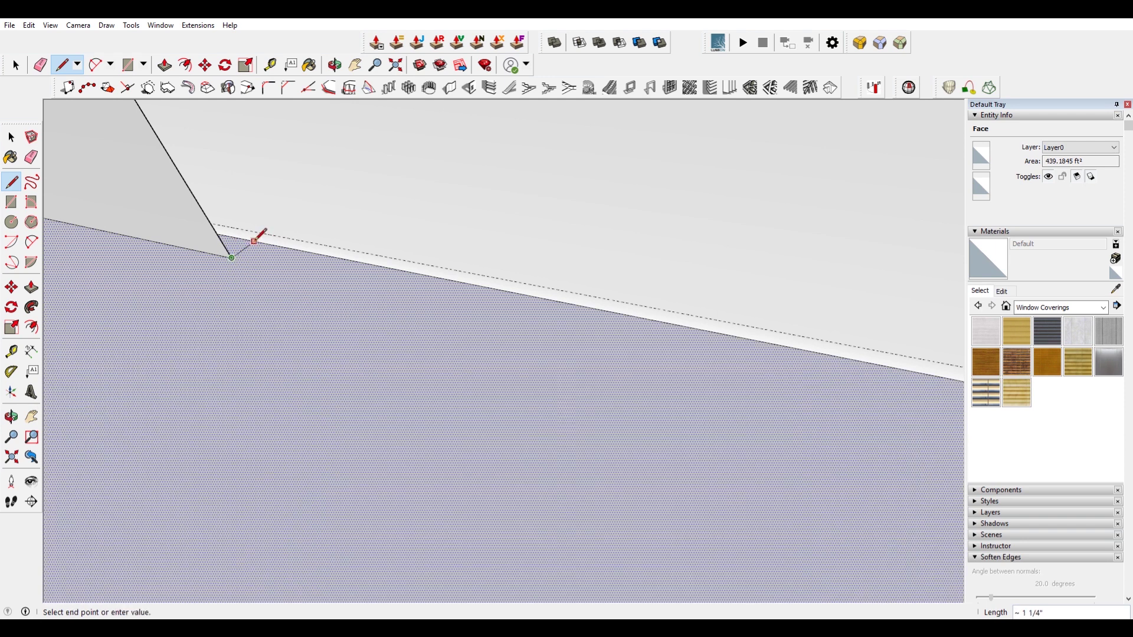
left_click(268, 243)
left_click(267, 244)
- Trace an edge about 14' 10 5/8" long along the upper tube's floor seam to the far corner
mouse_move(267, 243)
middle_mouse_down()
mouse_move(425, 287)
mouse_move(368, 260)
mouse_move(399, 286)
mouse_move(670, 273)
mouse_move(291, 223)
middle_mouse_up()
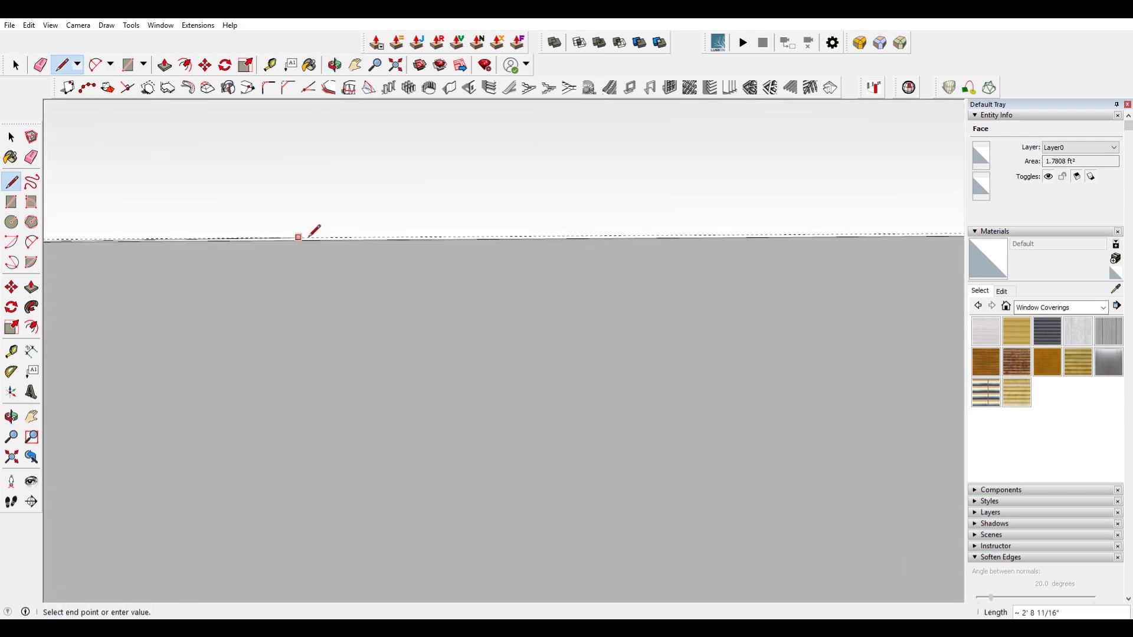
middle_click_drag(230, 245, 835, 246)
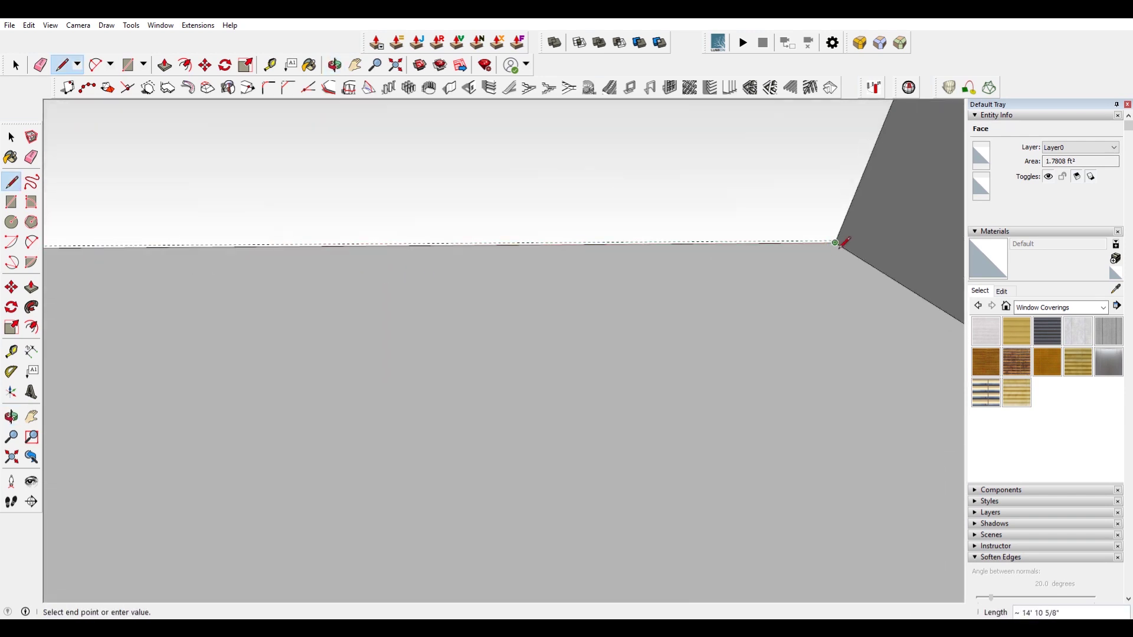
- Draw a matching short edge at the inner arc's lower corner on the opposite side of the upper tube
middle_click_drag(832, 228, 716, 354)
scroll(398, 313, "down", 10)
scroll(804, 387, "up", 6)
middle_click_drag(804, 387, 854, 347)
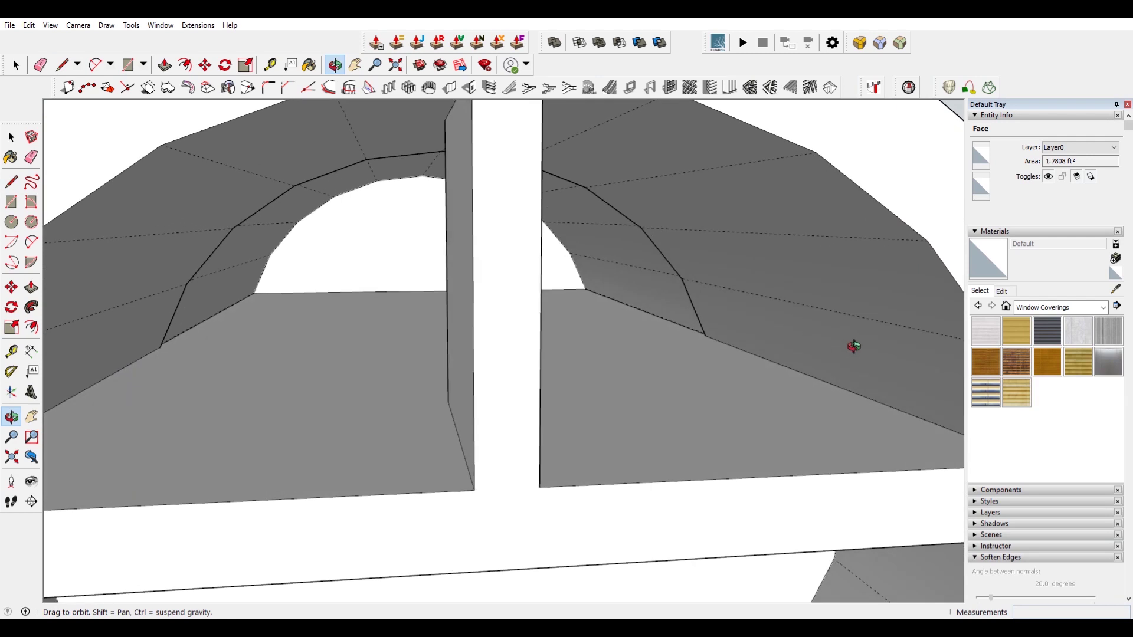
key("l")
scroll(703, 329, "up", 4)
middle_click_drag(672, 295, 792, 214)
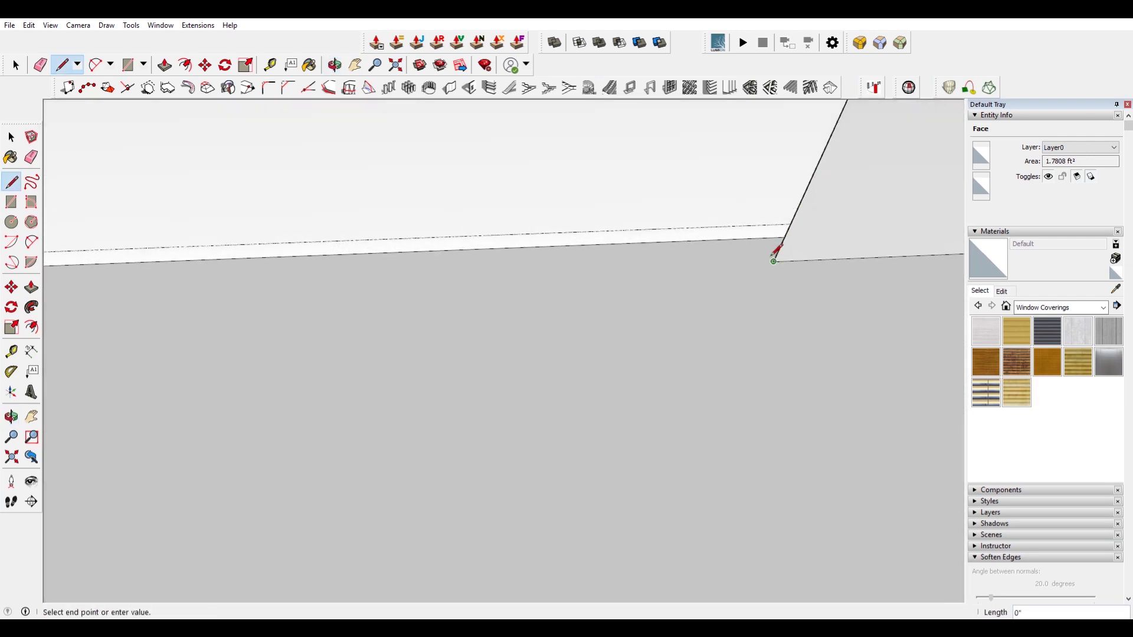
key("space")
- Delete the small triangular floor face at the inner arc's lower corner
left_click(738, 260)
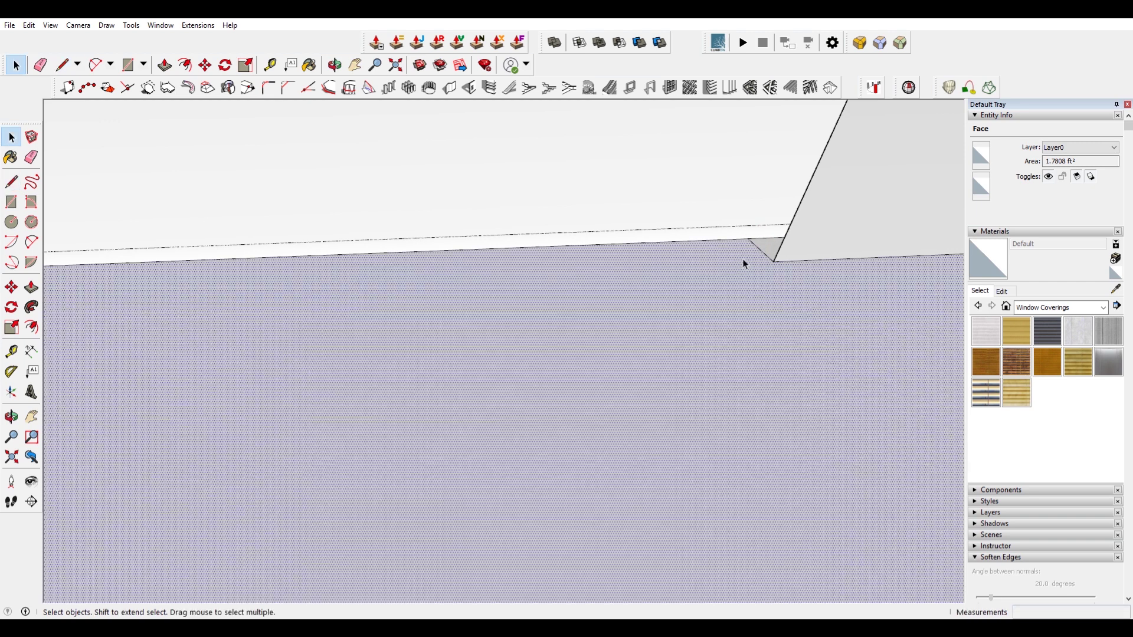
middle_click_drag(414, 205, 672, 180)
key("Delete")
- Try to offset the ten-segment inner arc toward the far corner of the triangular gap
left_click(600, 205)
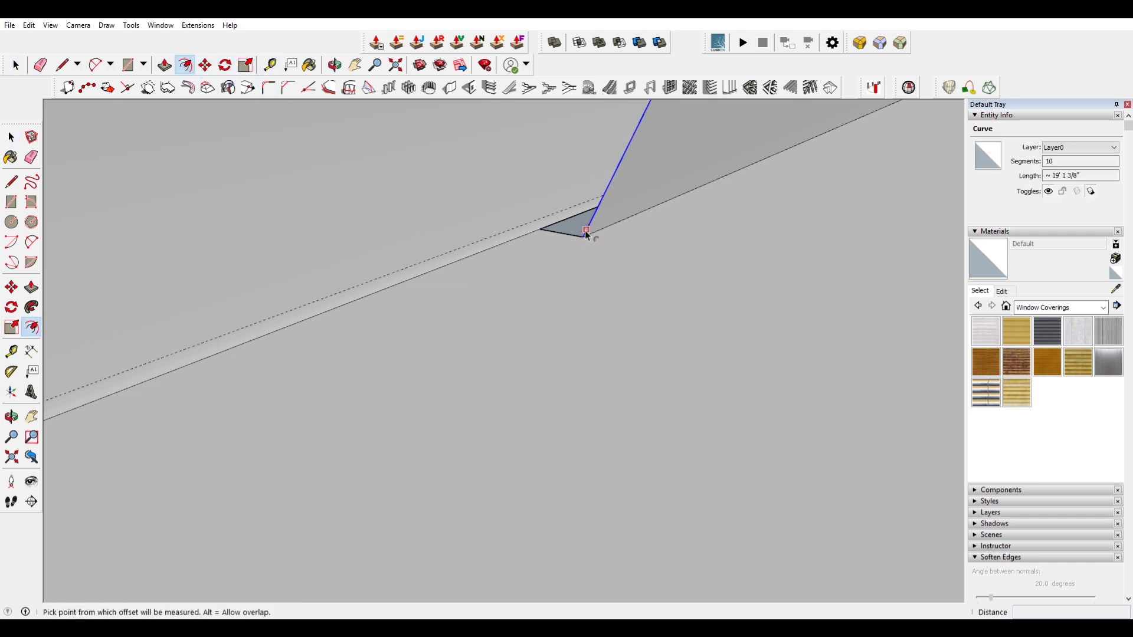
left_click(538, 228)
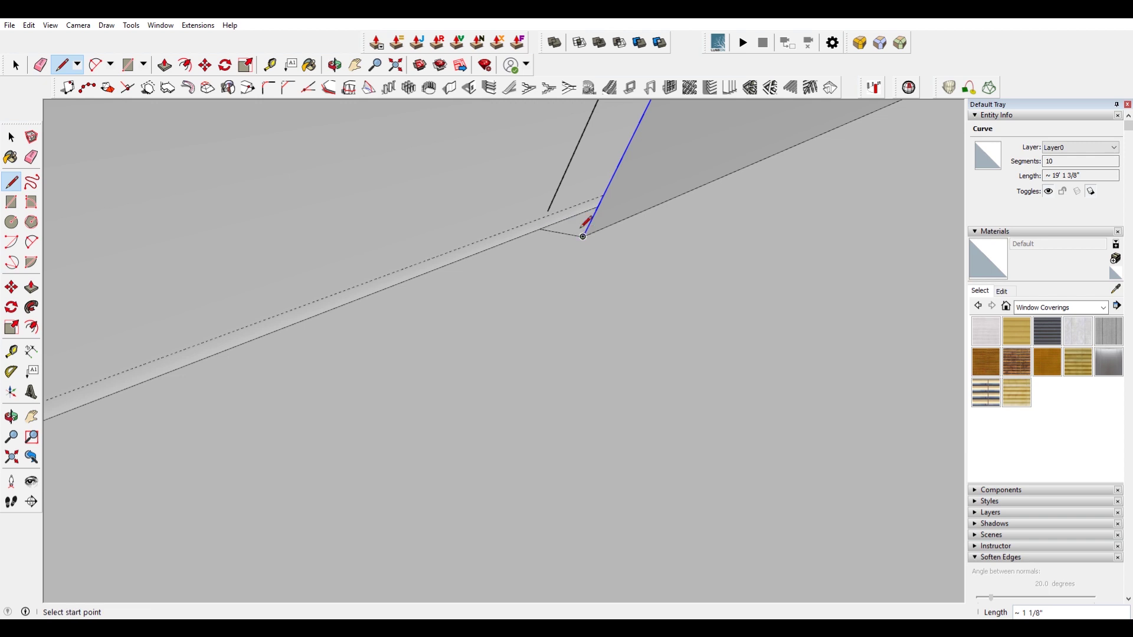
key("o")
mouse_move(614, 245)
left_mouse_down()
mouse_move(604, 256)
mouse_move(791, 159)
mouse_move(806, 169)
mouse_move(754, 185)
mouse_move(762, 213)
mouse_move(726, 203)
left_mouse_up()
key("l")
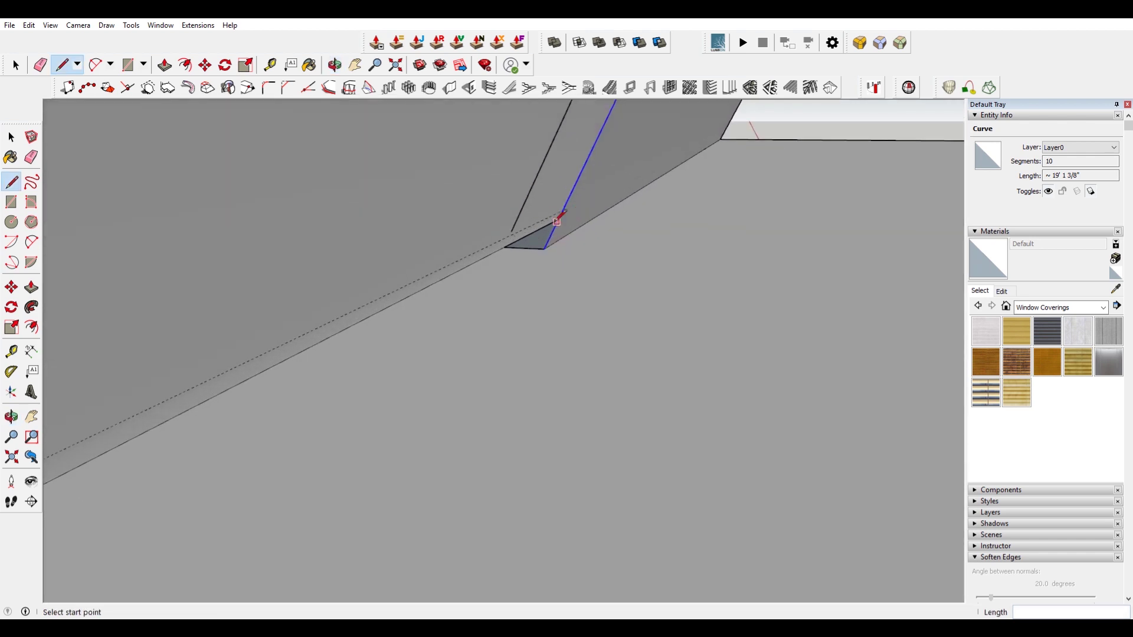
scroll(520, 230, "up", 3)
scroll(564, 243, "down", 5)
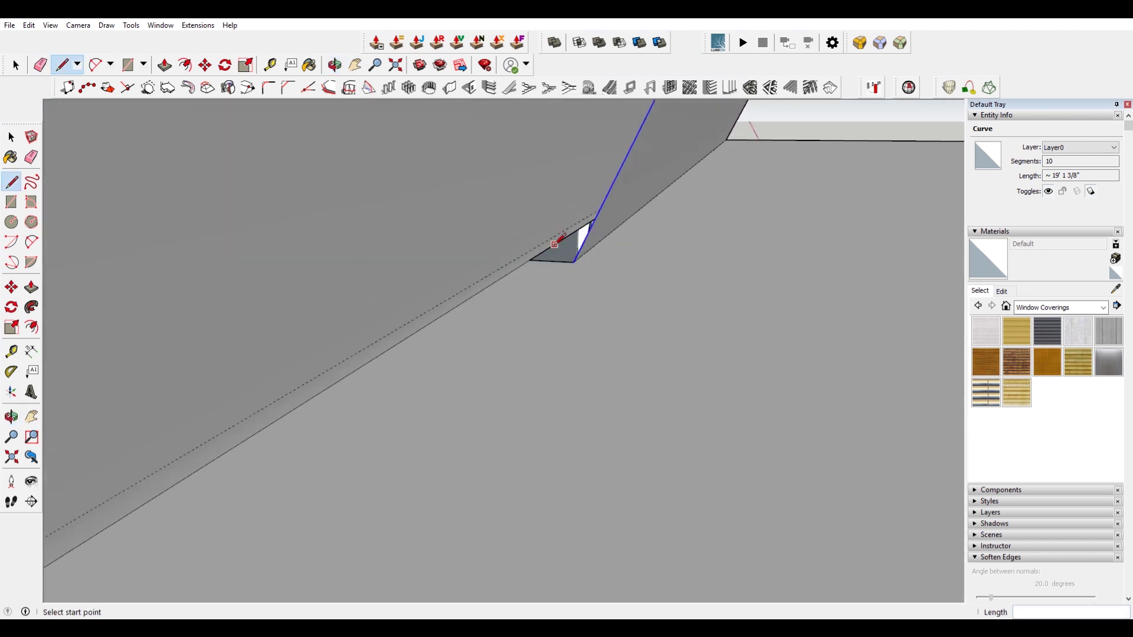
- Draw an edge across the small triangular gap at the base of the inner arc
left_click(548, 226)
left_click(526, 258)
scroll(529, 258, "down", 10)
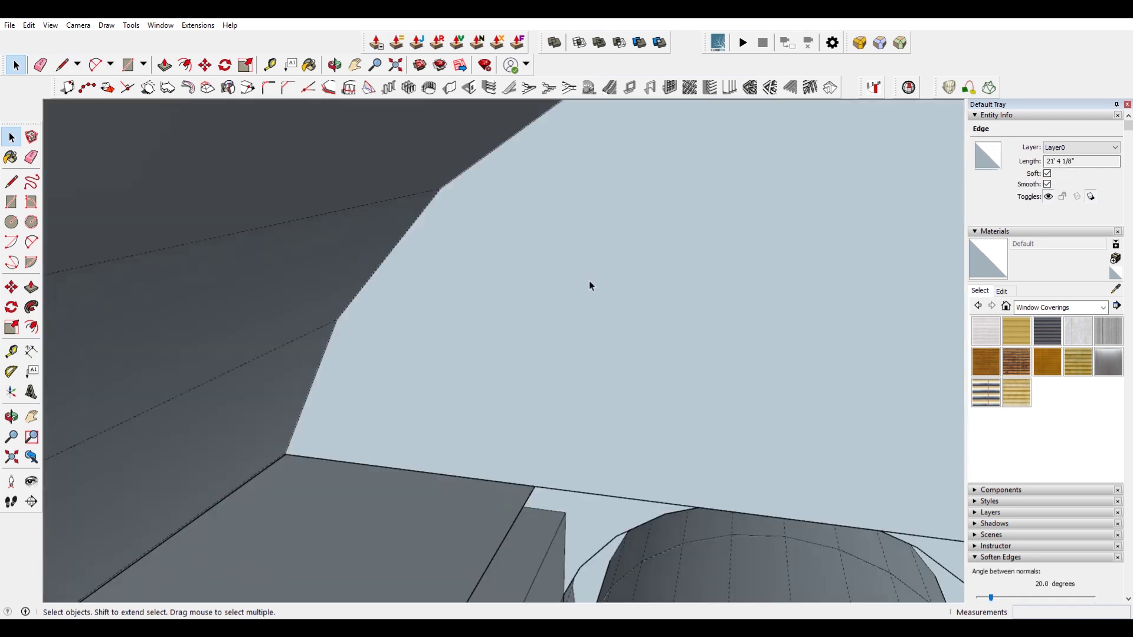
- Delete the lowest faces of the stepped inner ring in the upper tube, including the sliver along the floor
scroll(596, 283, "down", 3)
middle_click_drag(600, 284, 332, 261)
scroll(334, 261, "down", 7)
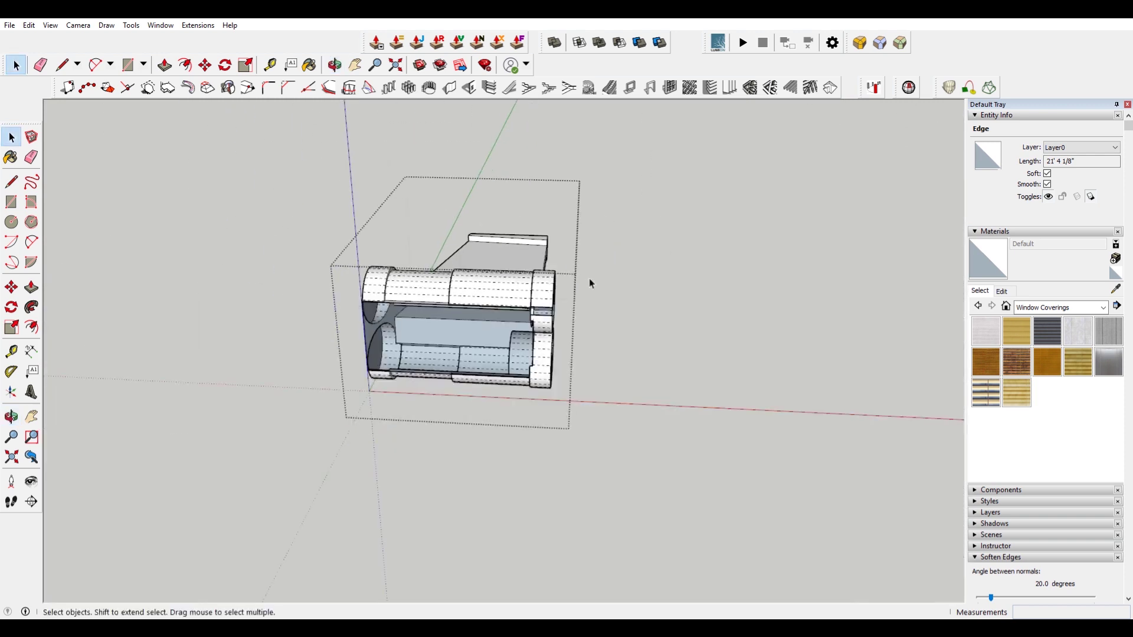
middle_click_drag(586, 278, 189, 269)
scroll(527, 313, "up", 1)
scroll(528, 313, "up", 5)
middle_click_drag(551, 317, 466, 183)
scroll(502, 260, "up", 2)
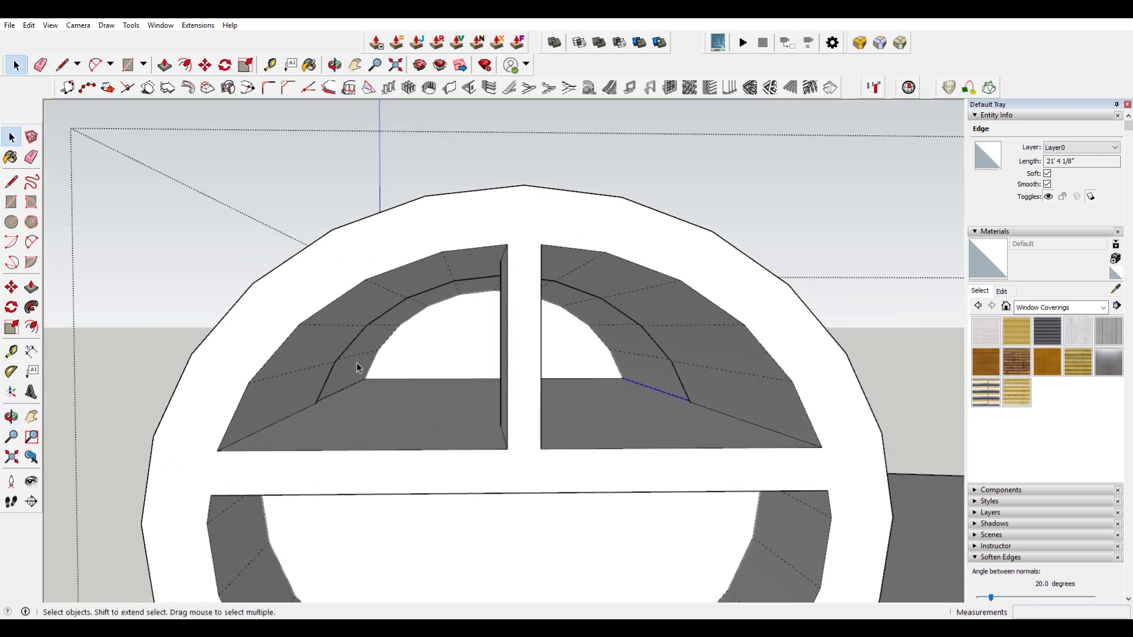
middle_click_drag(384, 284, 362, 331)
scroll(375, 359, "down", 1)
scroll(348, 354, "up", 5)
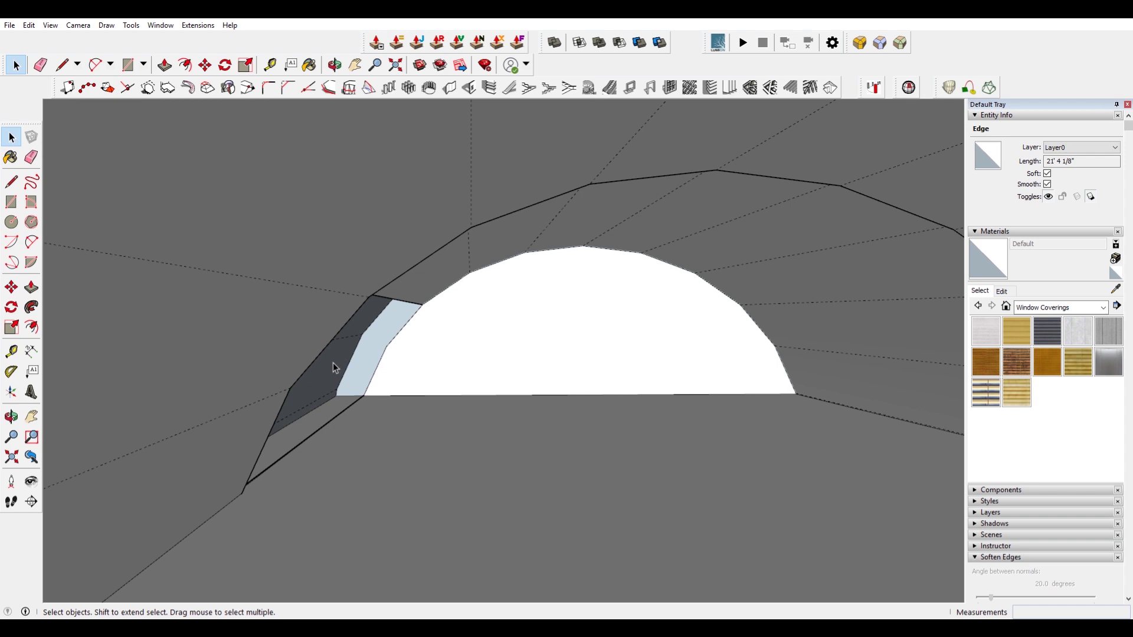
scroll(292, 459, "up", 5)
double_click(298, 461)
key("Delete")
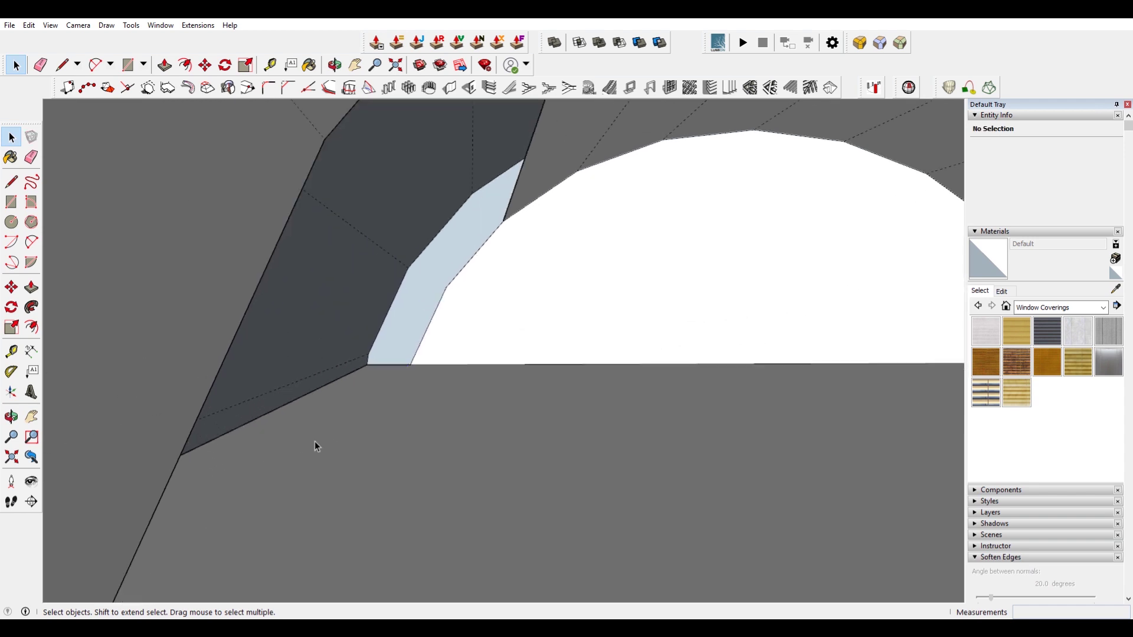
- Delete the next inner ring faces one by one up the arc inside the upper tube
scroll(299, 458, "down", 3)
left_click(500, 198)
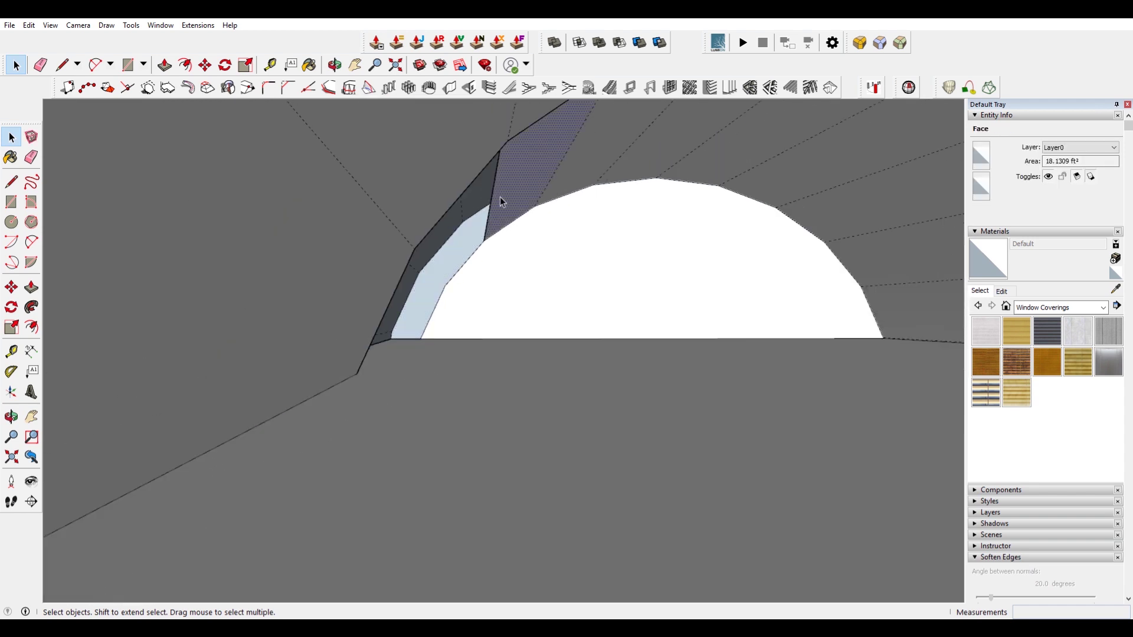
left_click(492, 197)
key("Delete")
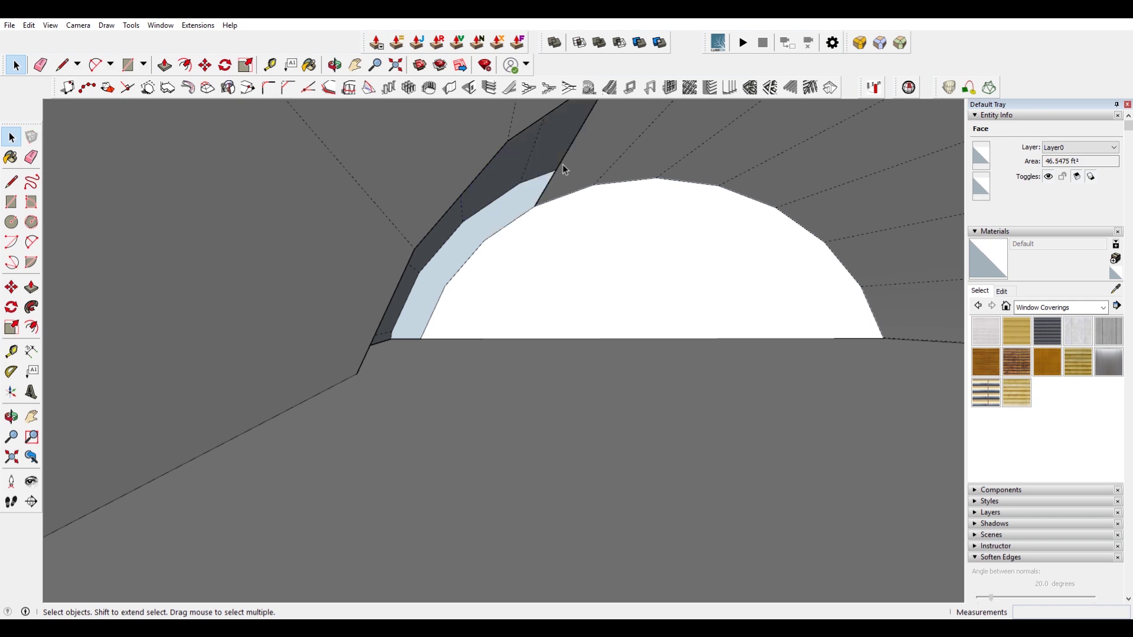
middle_click_drag(564, 170, 534, 266)
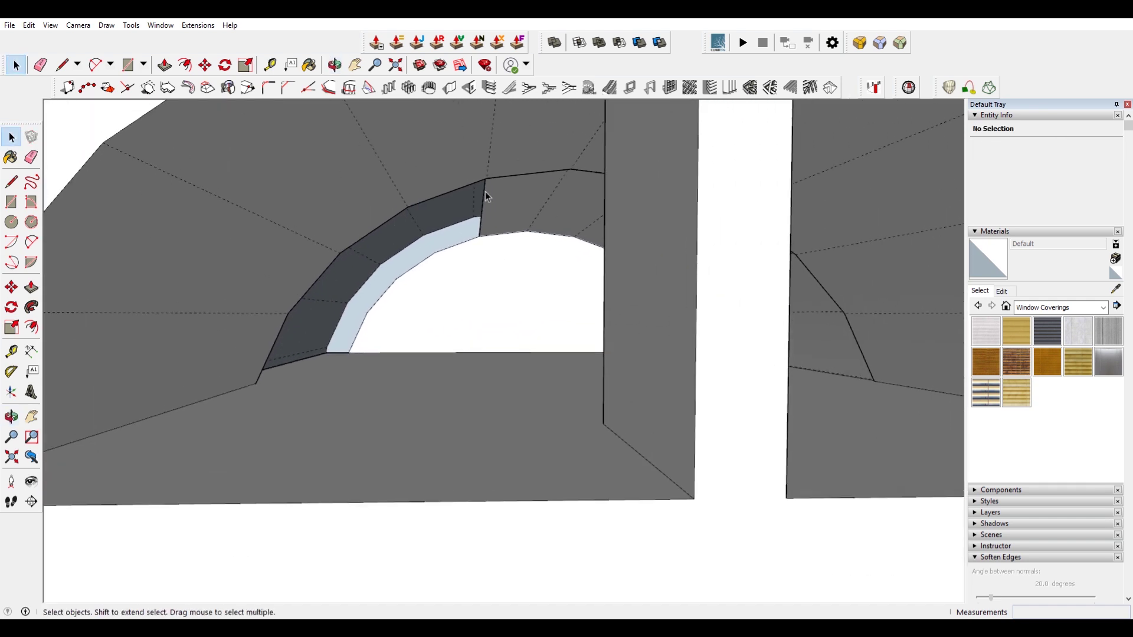
- Turn off hidden geometry and delete the remaining inner ring face in the upper tube
left_click(50, 25)
left_click(84, 69)
left_click(490, 207)
key("Delete")
- Move the upper tube's ten-segment inner arc about 14' 10 7/16" back to the half-round opening at the far wall
middle_click_drag(530, 239, 565, 307)
left_click(427, 218)
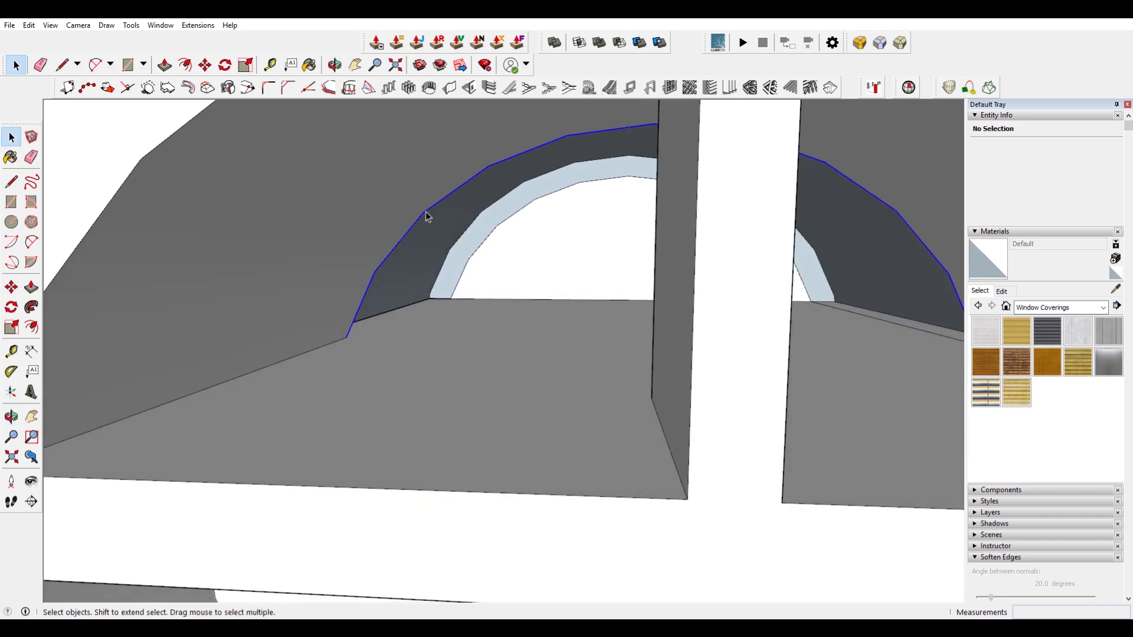
scroll(427, 216, "down", 2)
left_click(366, 307)
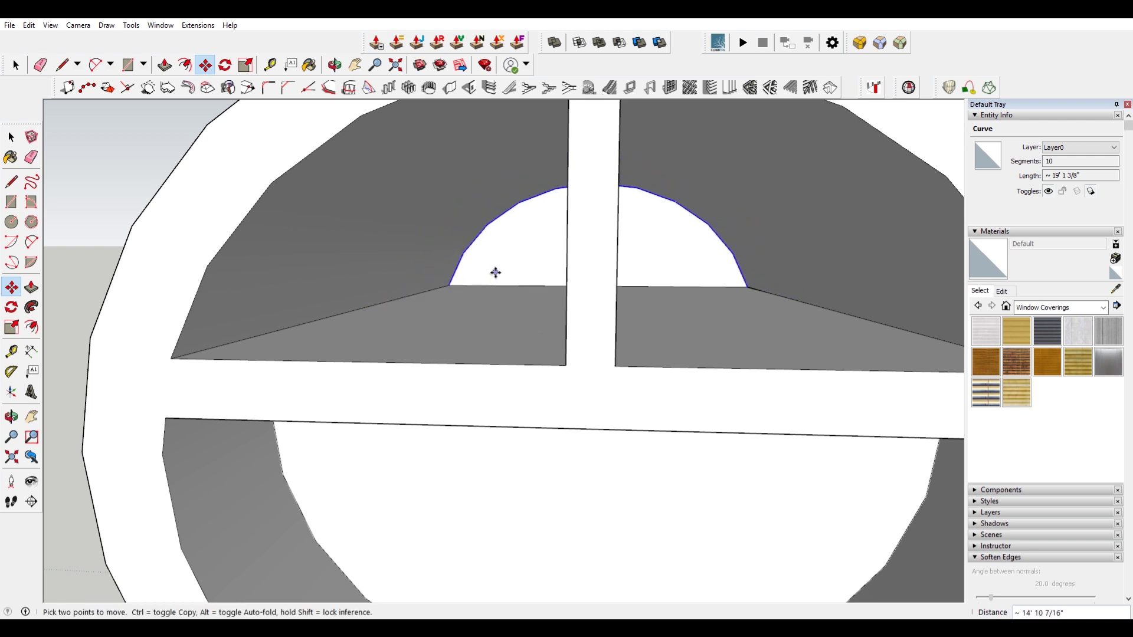
scroll(495, 273, "down", 5)
middle_click_drag(503, 291, 642, 311)
key("space")
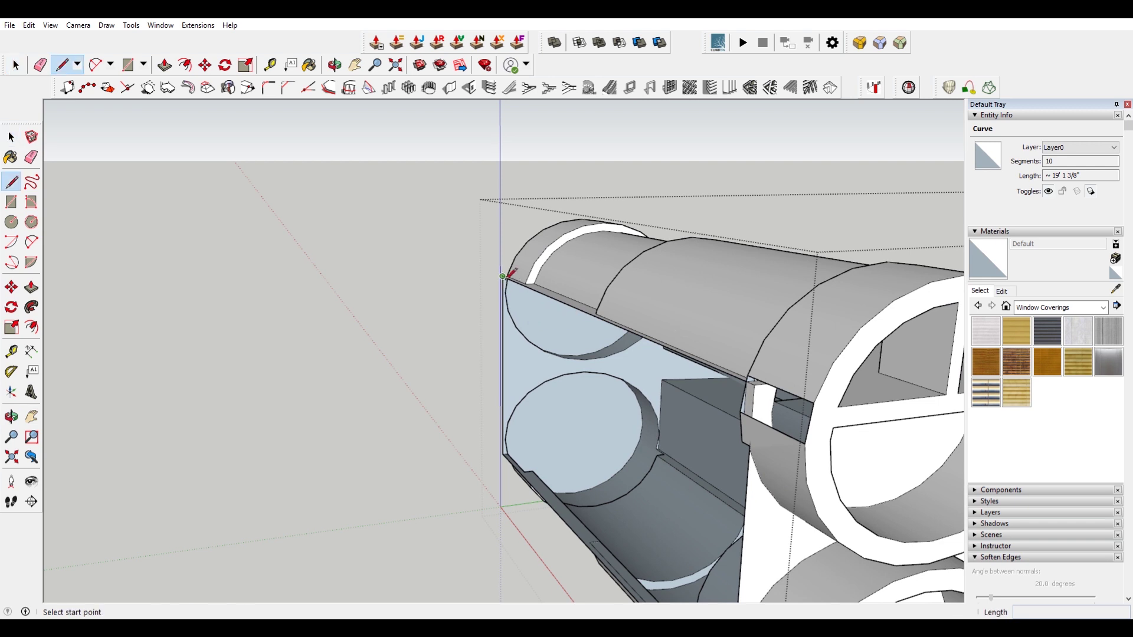
- Draw a 44' 2 5/8" edge along the top of the open side to rebuild the flat side wall
scroll(738, 374, "up", 2)
mouse_move(750, 382)
middle_mouse_down()
mouse_move(758, 407)
mouse_move(860, 367)
middle_mouse_up()
scroll(860, 367, "up", 2)
middle_click_drag(688, 294, 916, 334)
scroll(797, 216, "up", 1)
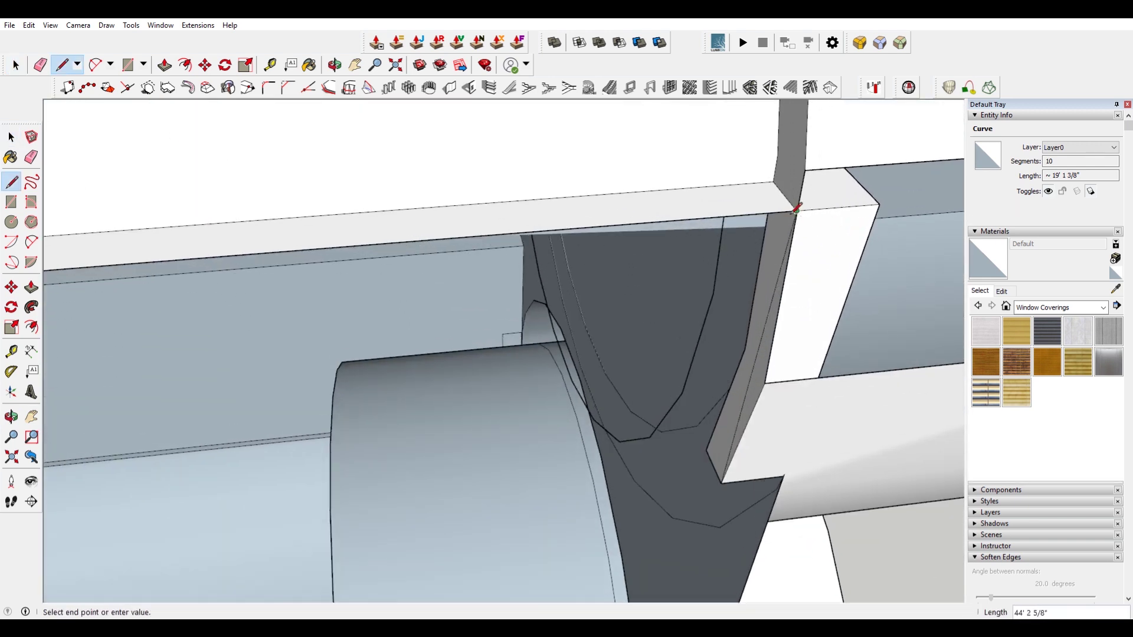
left_click(797, 211)
scroll(670, 227, "down", 3)
middle_click_drag(788, 263, 632, 263)
middle_click_drag(758, 314, 351, 258, "shift")
key("space")
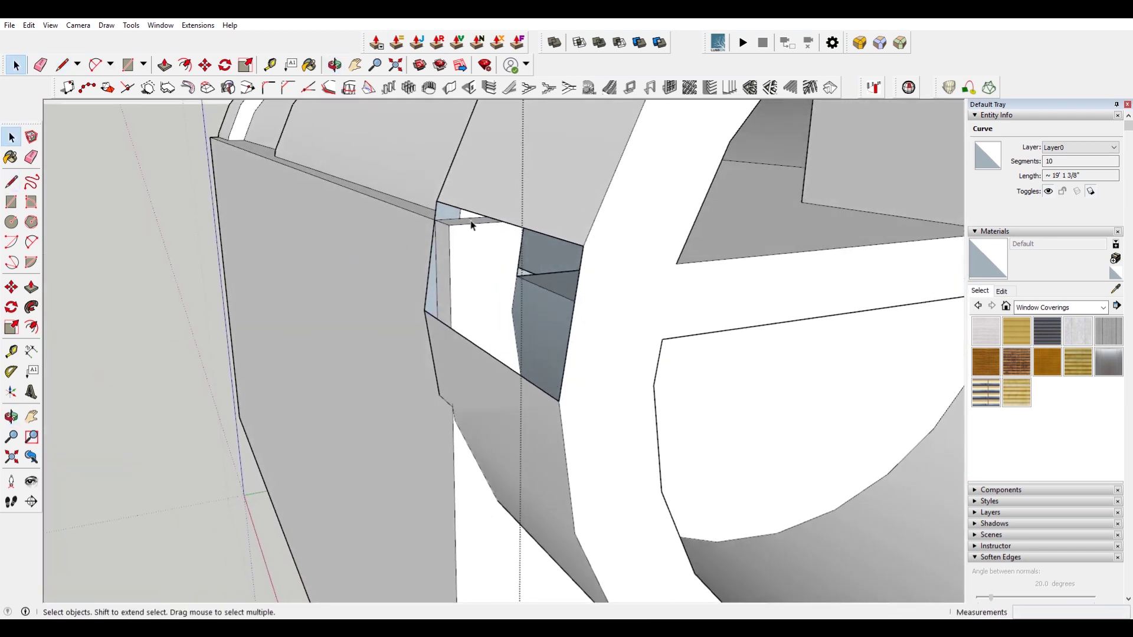
- Delete the front and top faces of the internal block behind the opening in the upper tube's collar
scroll(475, 223, "up", 3)
left_click(471, 229)
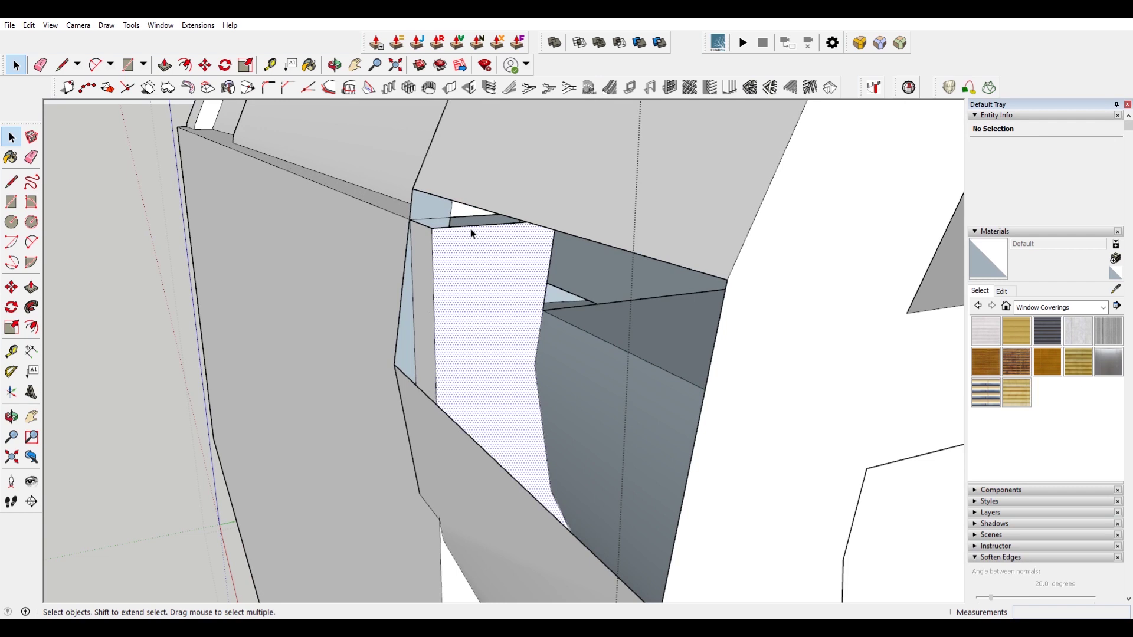
left_click(471, 226)
key("Delete")
key("Delete")
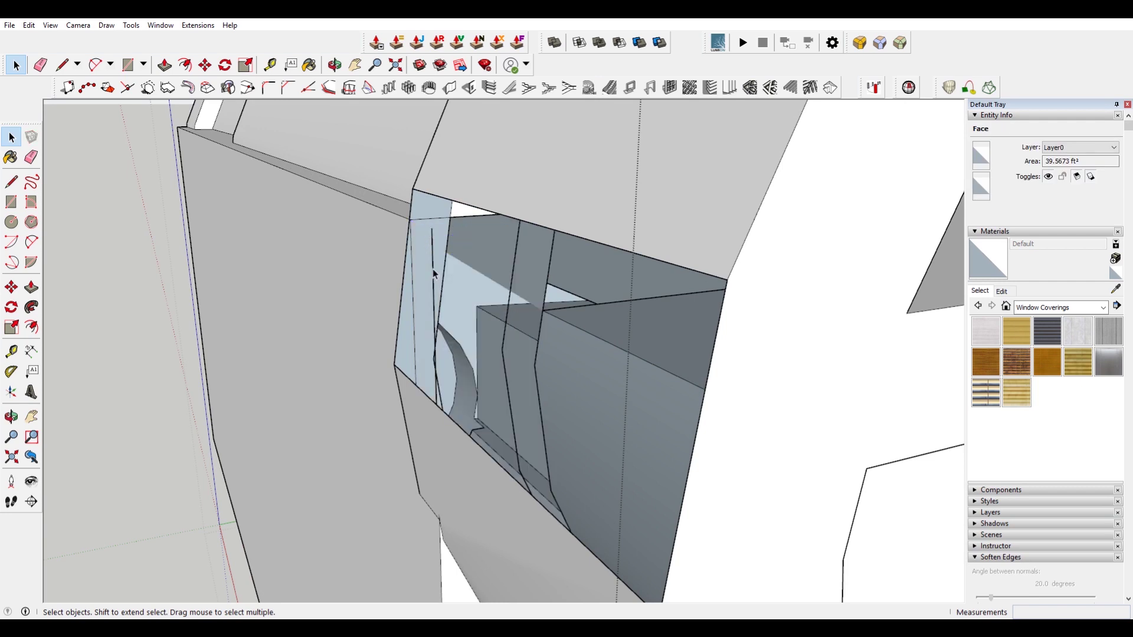
- Delete the two narrow inner faces seen through the opening in the upper tube's collar
left_click(432, 265)
key("Delete")
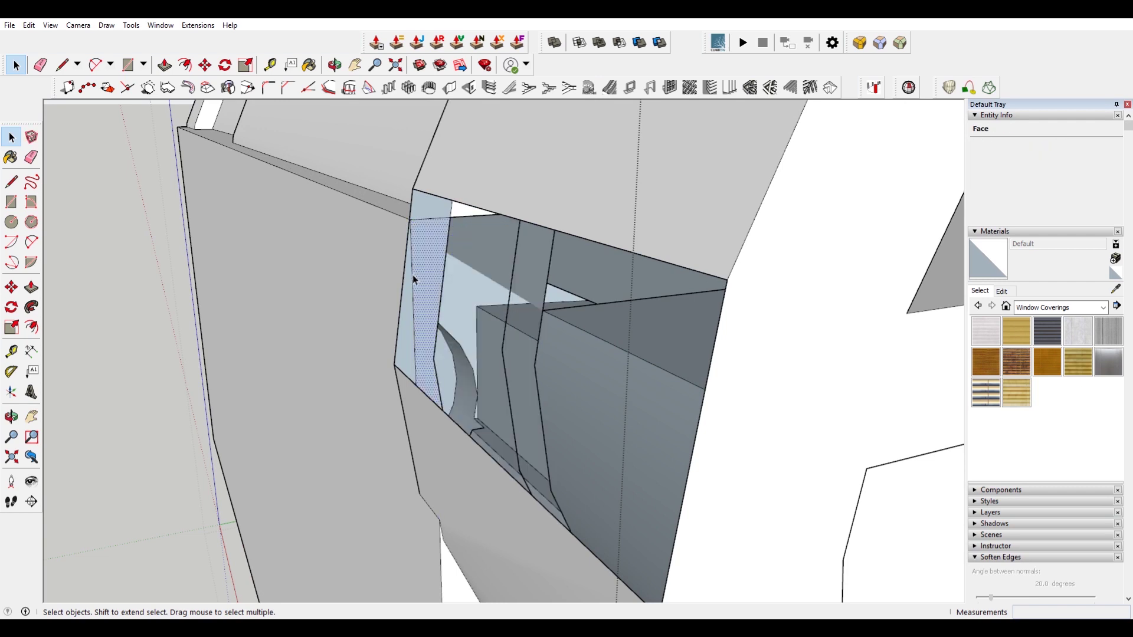
left_click(415, 274)
key("Delete")
- Redraw the front edge of the open collar segment to close the opening in the upper tube's collar
scroll(423, 267, "down", 3)
middle_click_drag(423, 268, 493, 285)
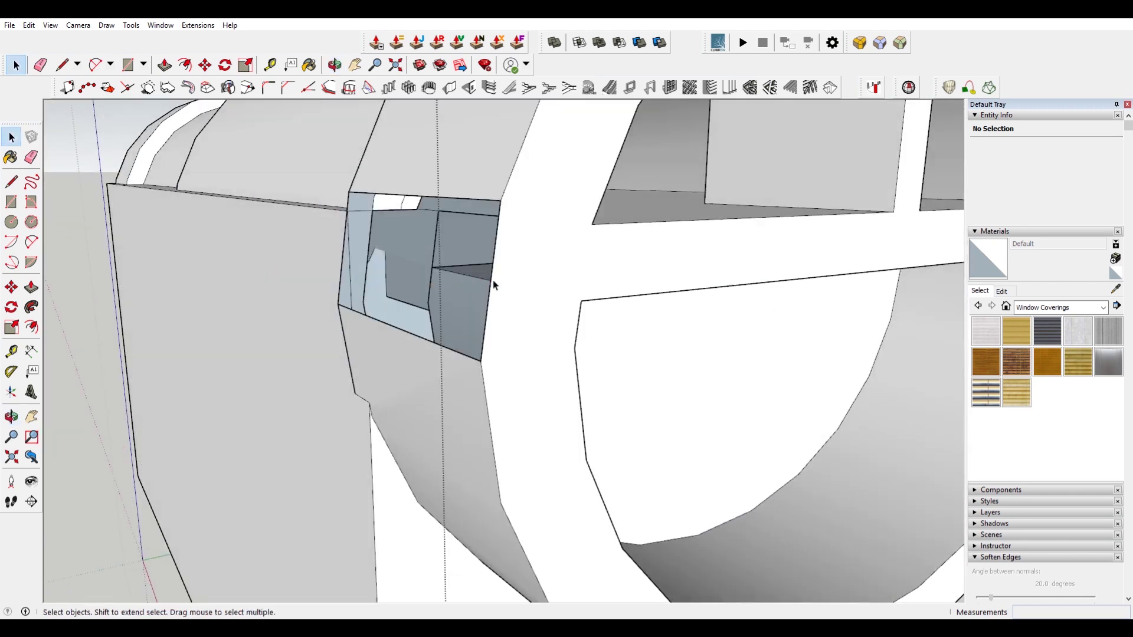
left_click(480, 361)
scroll(479, 354, "down", 5)
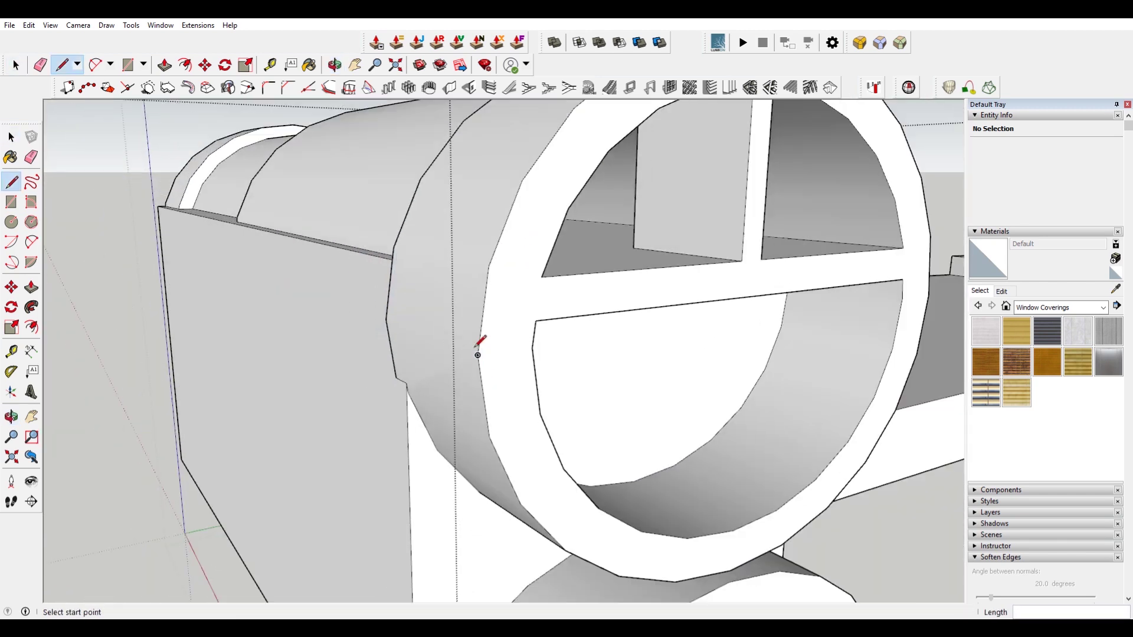
key("space")
- Examine the rebuilt collar and the joins between the engine tubes and the wing
middle_click_drag(630, 448, 421, 308)
scroll(285, 436, "up", 3)
middle_click_drag(285, 436, 253, 425)
scroll(274, 476, "down", 6)
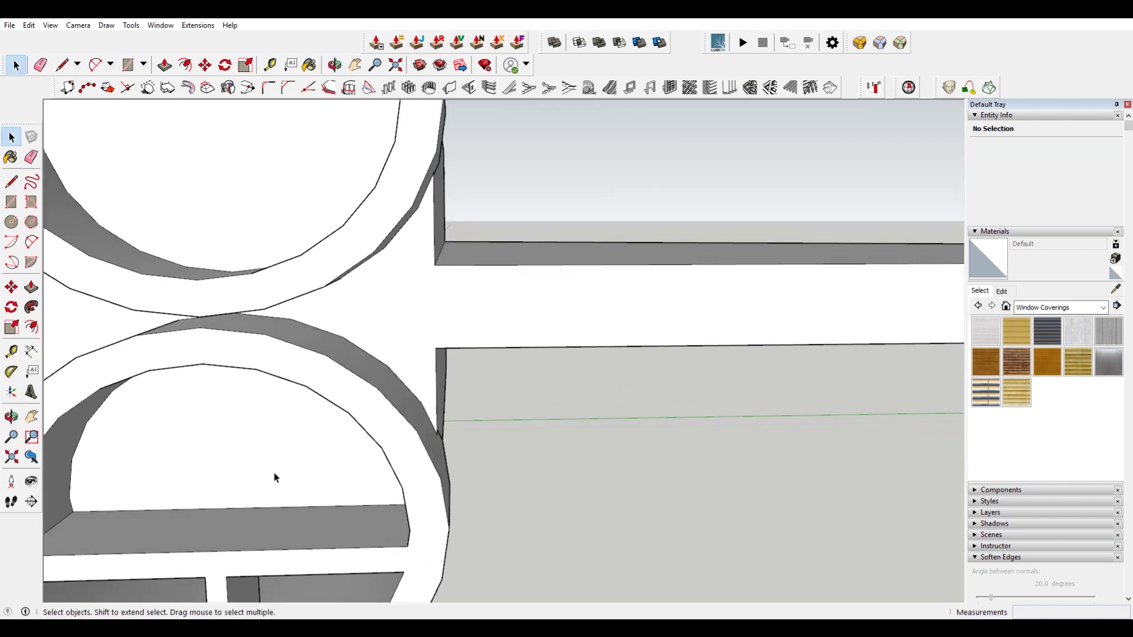
scroll(195, 295, "up", 5)
middle_click_drag(195, 296, 378, 239)
middle_click_drag(491, 258, 343, 320)
scroll(472, 283, "down", 3)
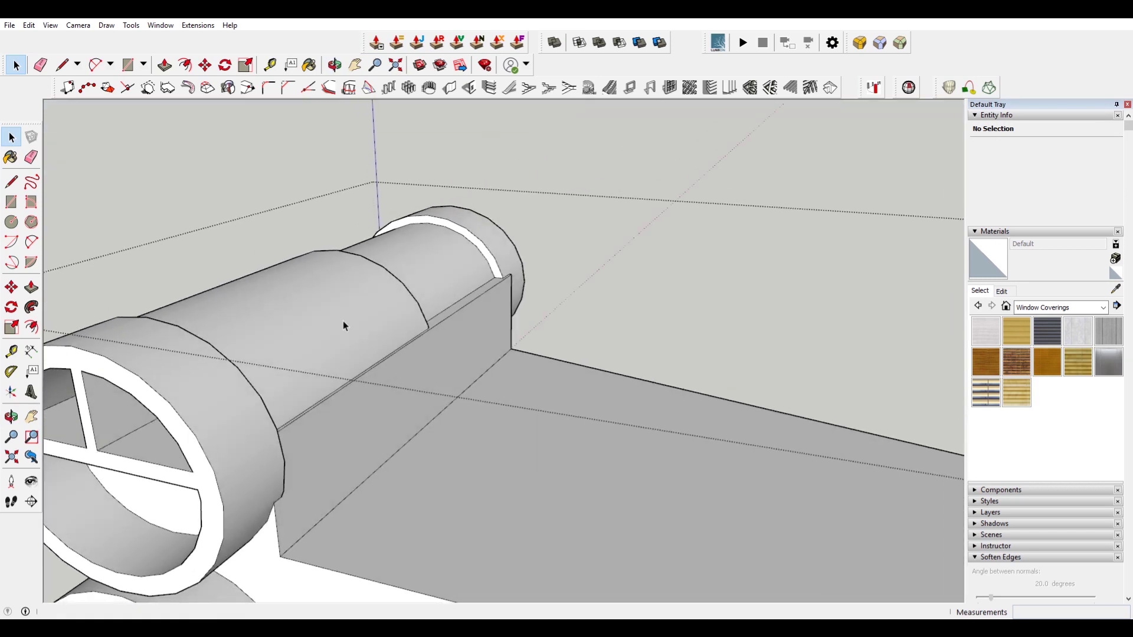
scroll(342, 320, "down", 4)
- Run Solid Inspector² on the wing group, fix the stray edges, and close the inspector
left_click(484, 246)
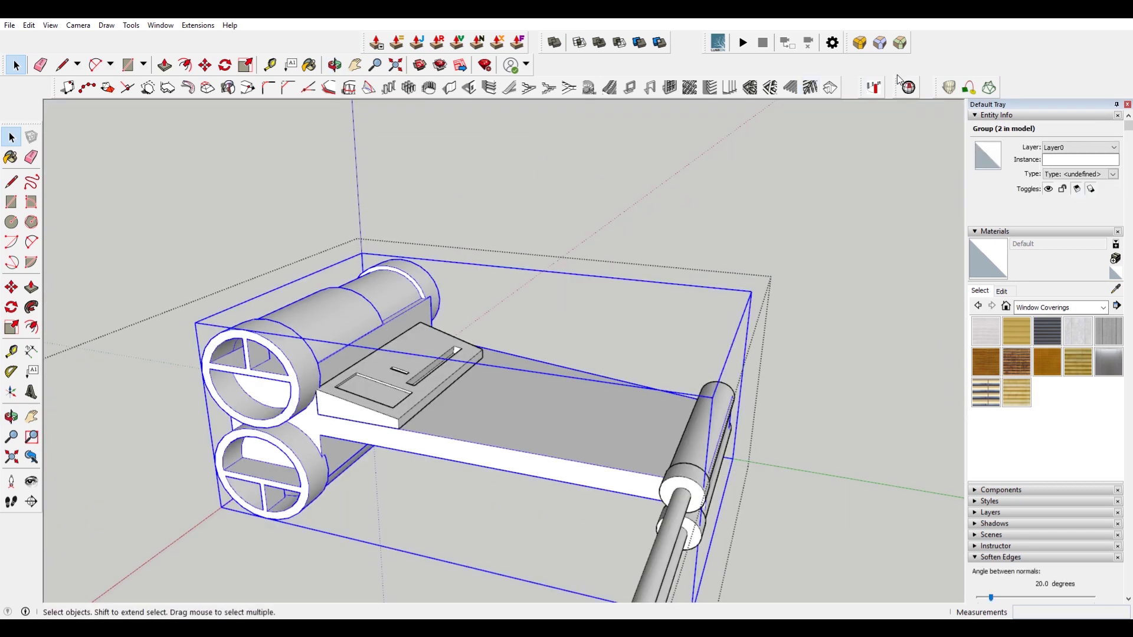
left_click(912, 89)
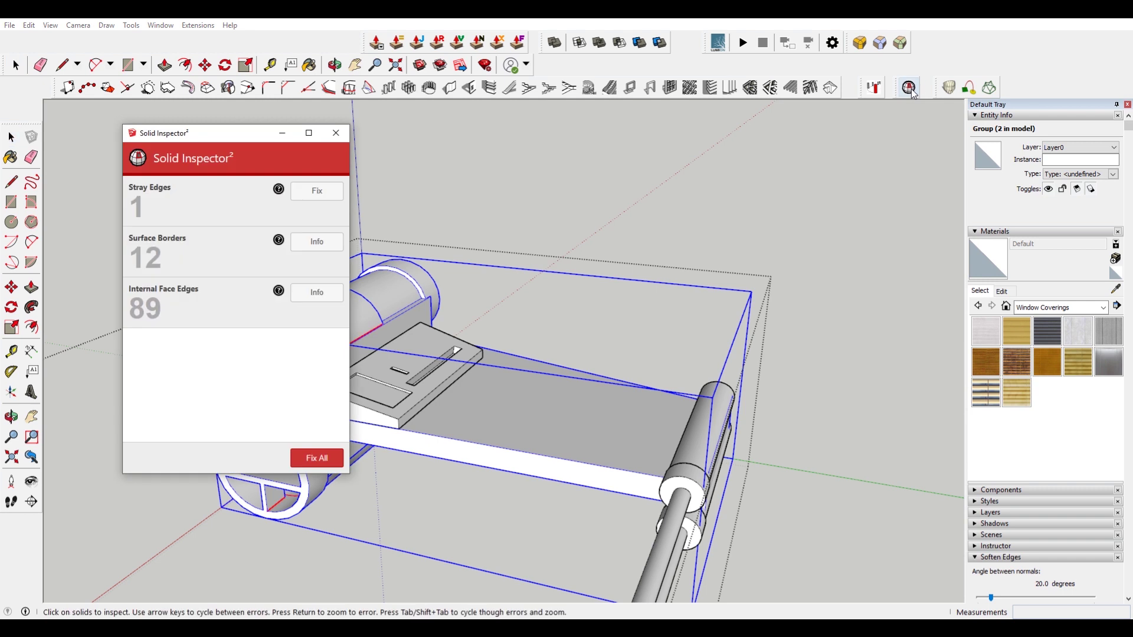
left_click(334, 192)
left_click(340, 140)
- Open the wing group for editing and cut the floor face of the upper tube's intake chamber
middle_click_drag(361, 214, 424, 269)
double_click(302, 245)
scroll(306, 244, "up", 6)
middle_click_drag(306, 245, 550, 224)
scroll(451, 273, "down", 5)
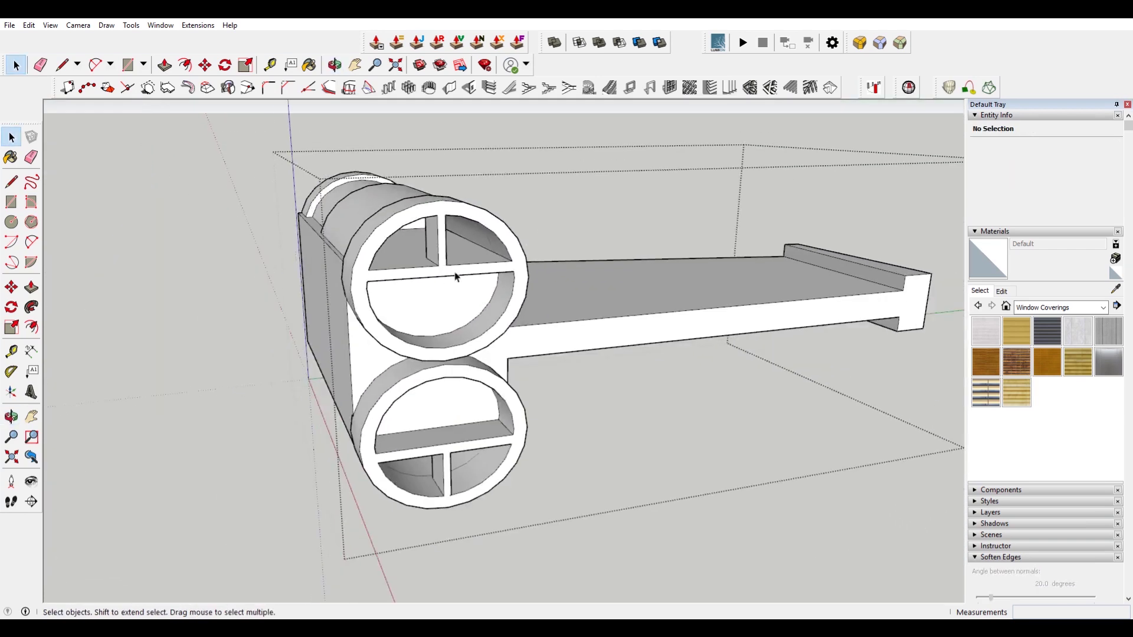
scroll(458, 248, "up", 4)
left_click(459, 247)
scroll(422, 213, "up", 3)
scroll(423, 215, "up", 3)
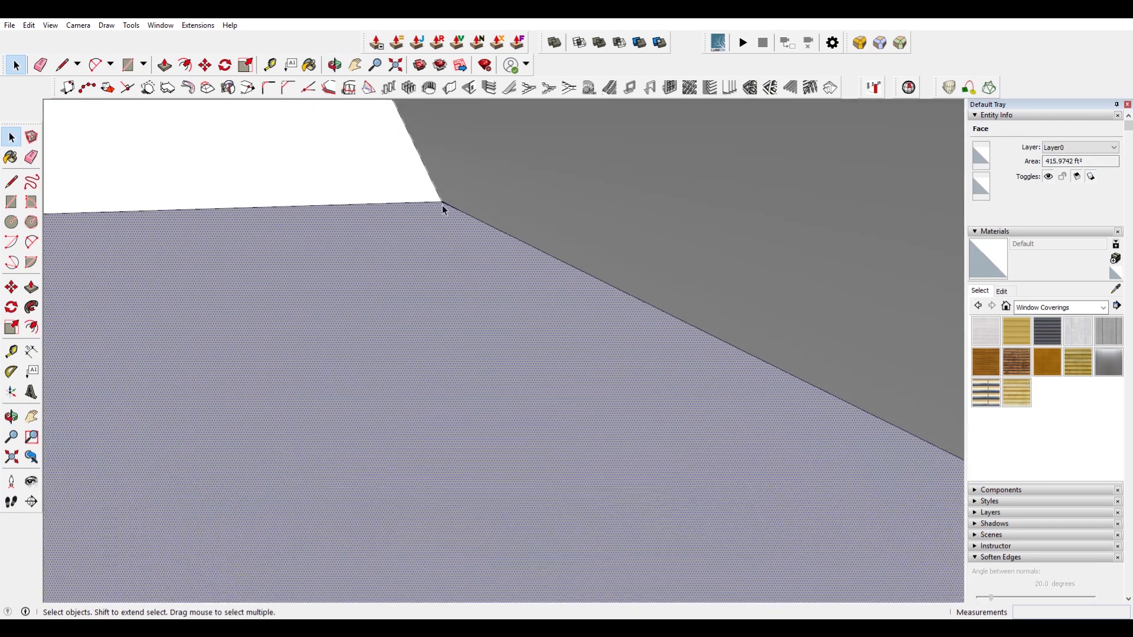
key("Delete")
- Delete the narrow lengthwise strip face inside the upper tube and turn on hidden geometry
middle_click_drag(462, 250, 424, 283)
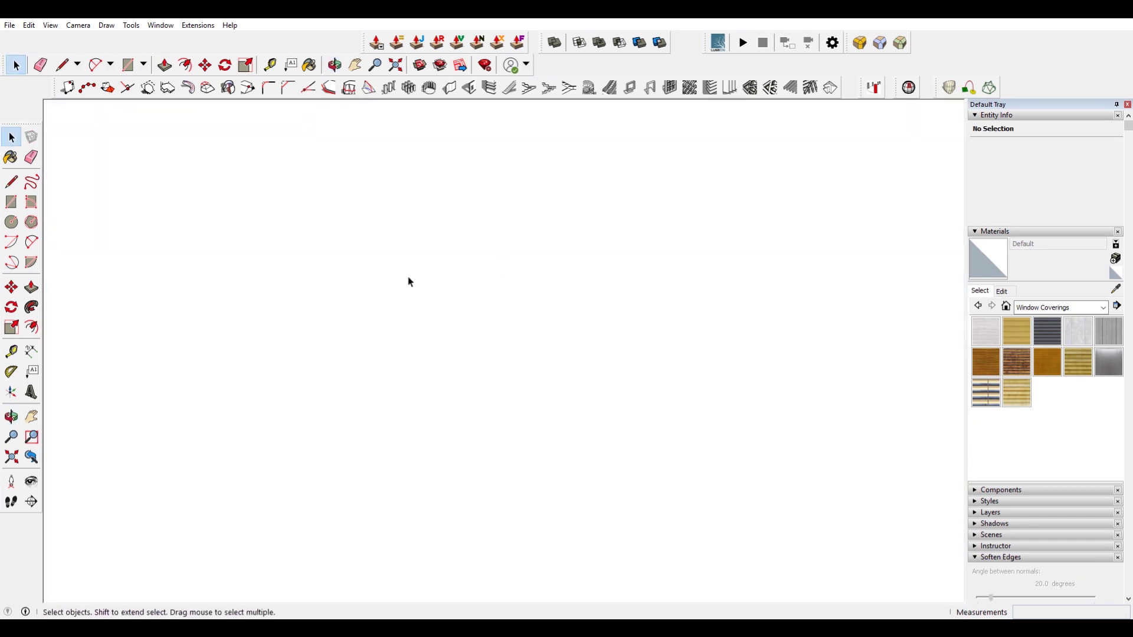
scroll(584, 286, "down", 3)
middle_click_drag(653, 256, 751, 255)
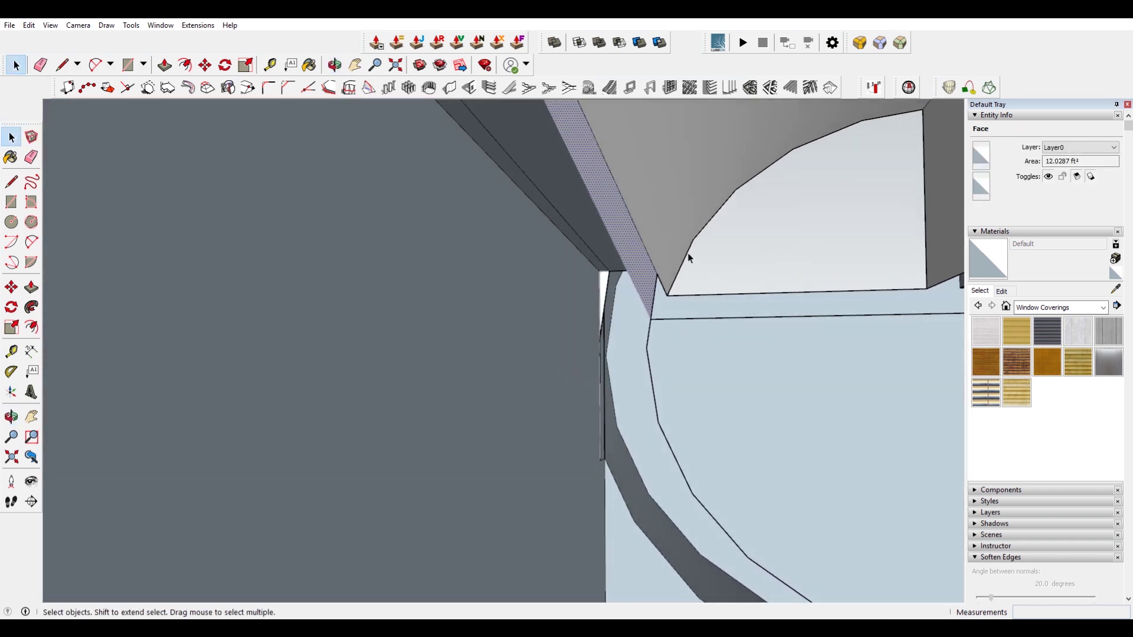
left_click(50, 24)
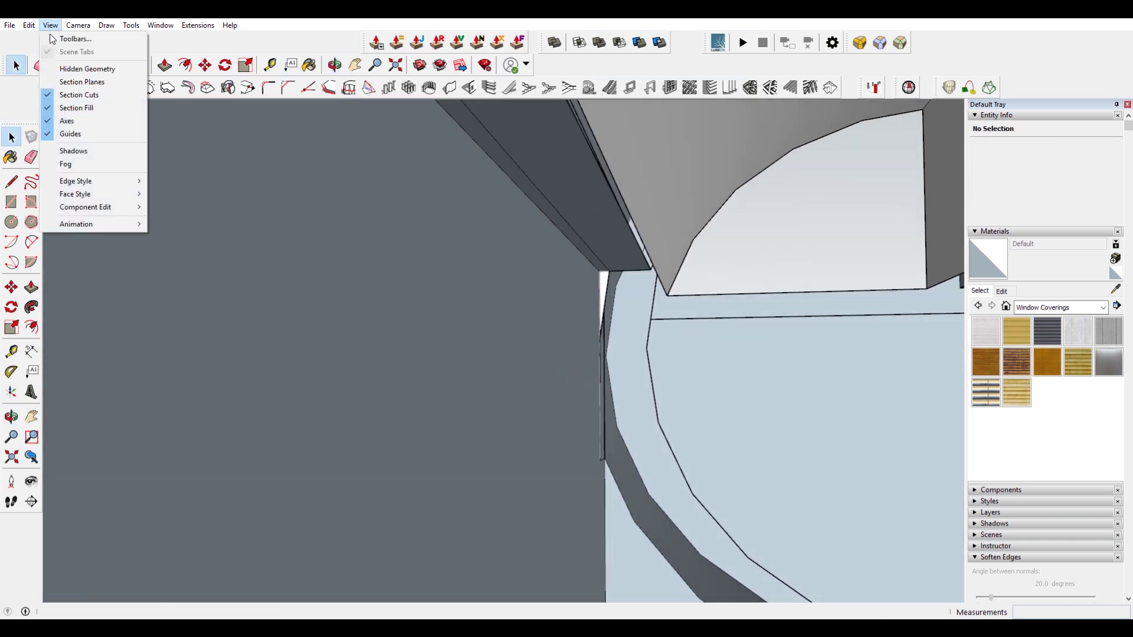
left_click(84, 70)
middle_click_drag(590, 232, 589, 265)
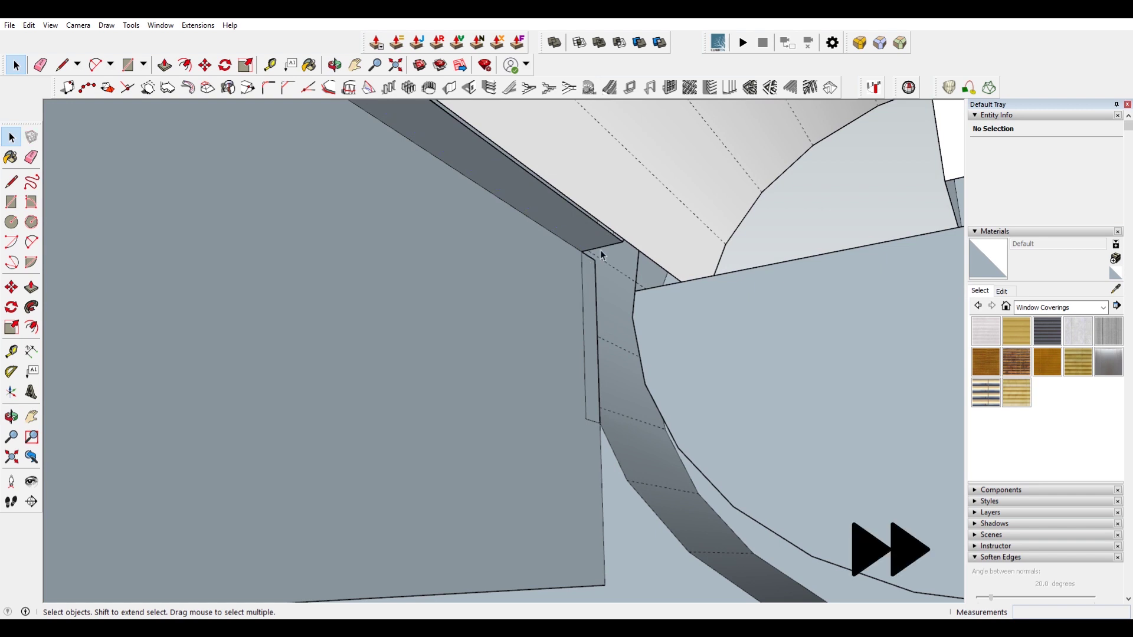
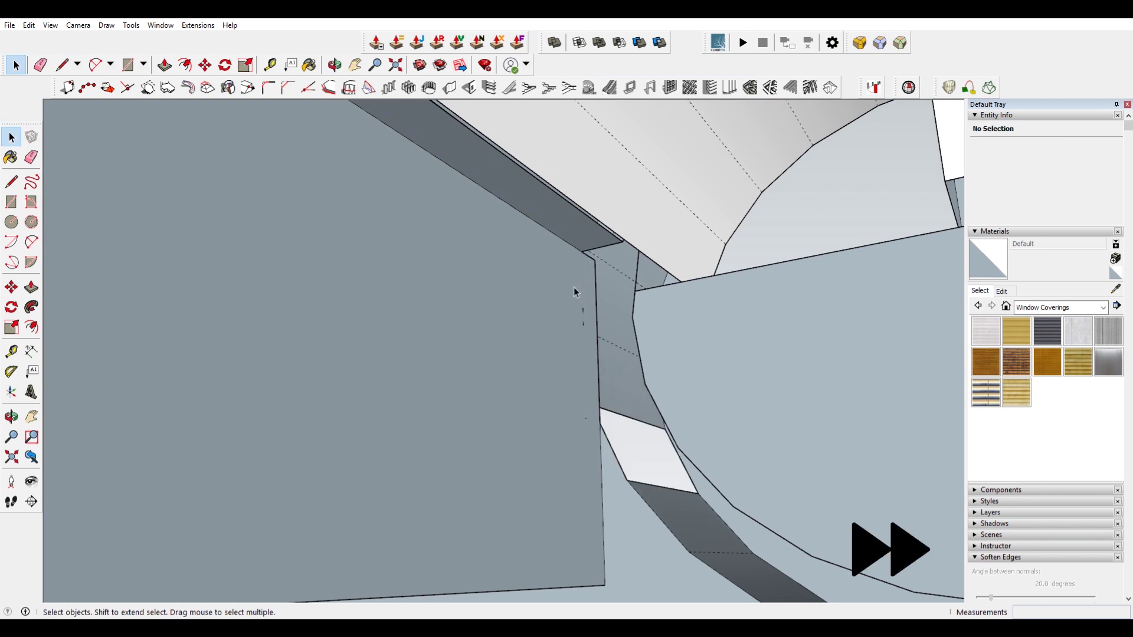
- Paste the cut intake floor back in place and draw a 9" edge at the collar's notch beside the wall
left_click(30, 25)
left_click(79, 112)
middle_click_drag(578, 284, 784, 246)
scroll(685, 339, "down", 10)
scroll(580, 356, "up", 4)
scroll(767, 235, "up", 5)
left_click(694, 217)
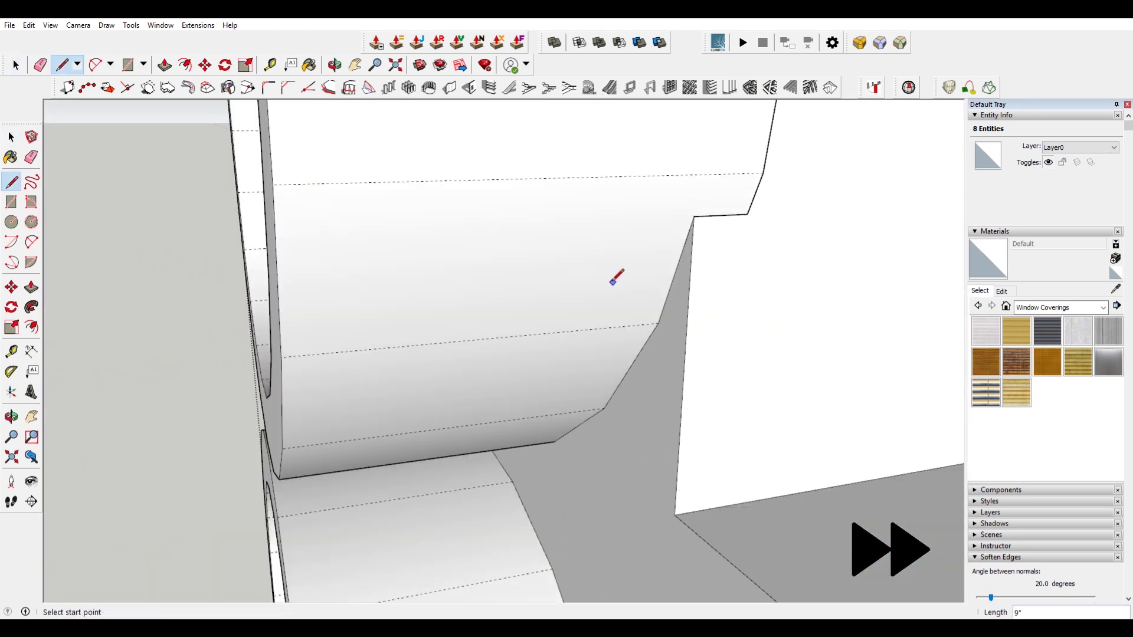
- Cut out the collar's lower segment beside the notch and remove the adjoining flat wall face
scroll(744, 189, "up", 3)
key("space")
left_click(688, 200)
key("Delete")
left_click(653, 229)
key("Delete")
scroll(661, 229, "down", 6)
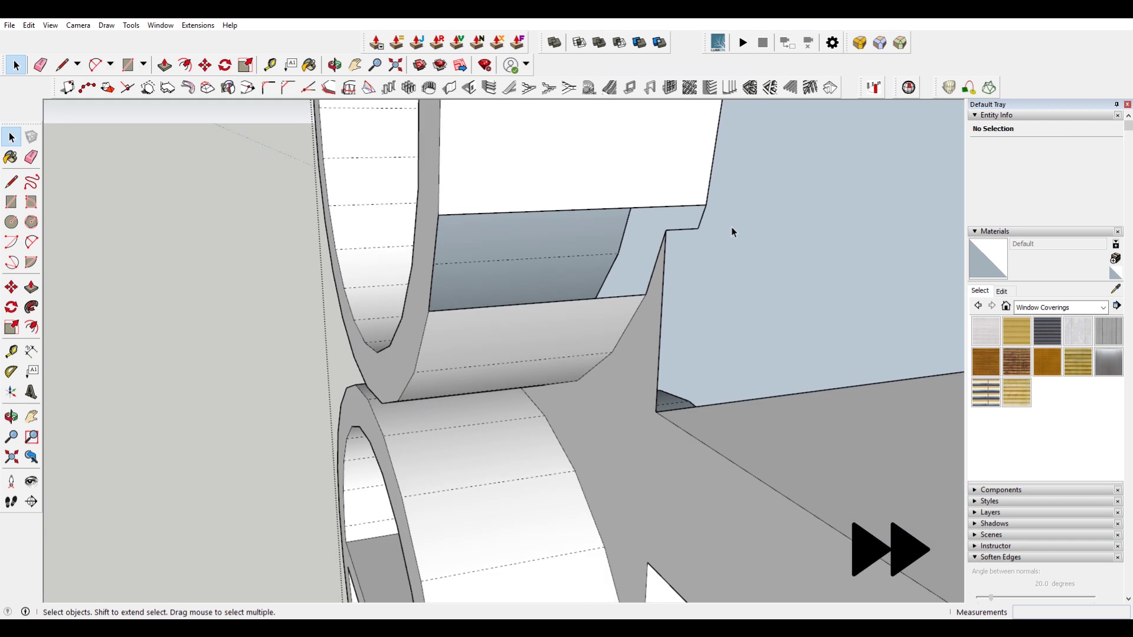
- Draw an edge of about 4' 4 9/16" between the wall's top corner and the collar's notch to close the collar's rear face
middle_click_drag(733, 230, 435, 238)
scroll(354, 222, "up", 3)
mouse_move(307, 213)
middle_mouse_down()
mouse_move(349, 218)
mouse_move(460, 280)
middle_mouse_up()
scroll(362, 230, "up", 3)
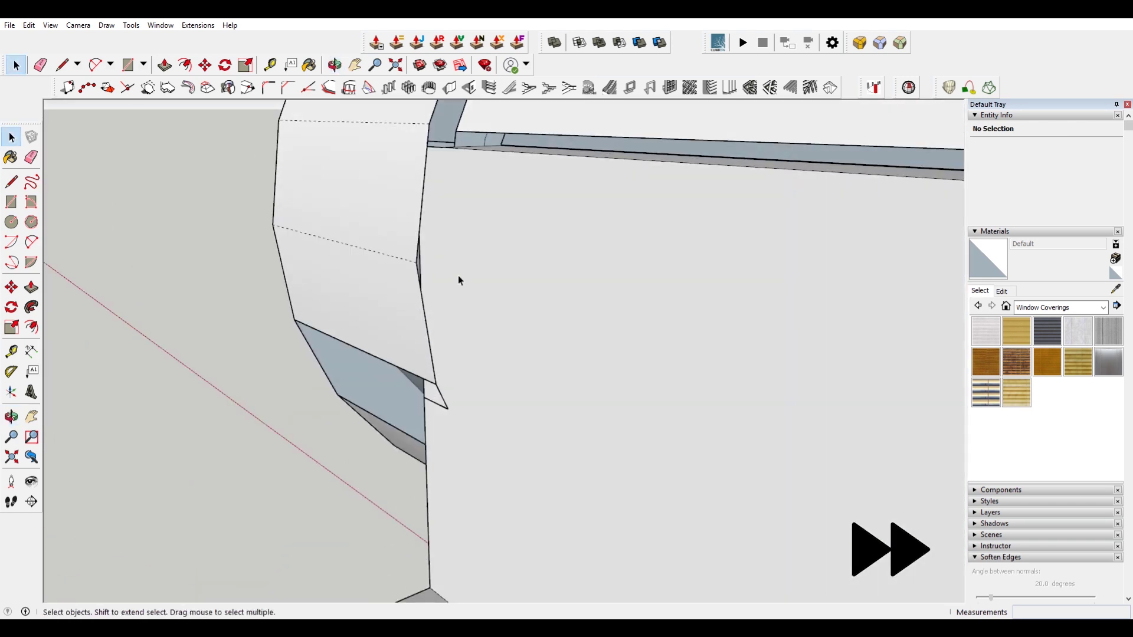
left_click(443, 147)
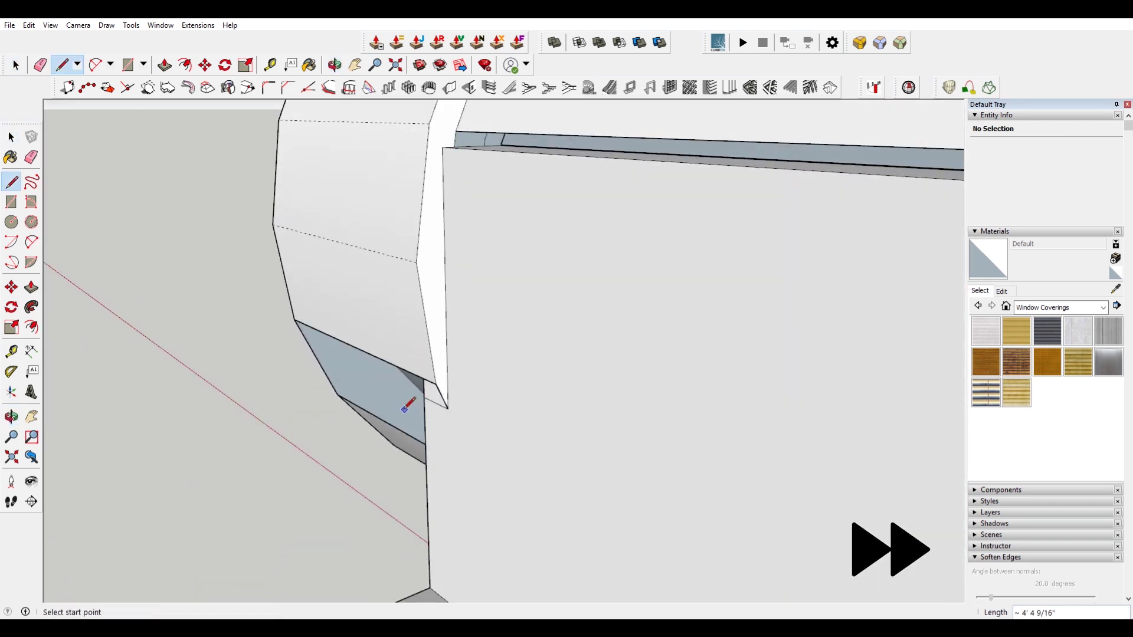
- Draw an edge at the notch corner and delete the small leftover pieces behind the open collar segment
scroll(511, 387, "up", 3)
left_click(587, 346)
key("space")
left_click(542, 356)
key("Delete")
left_click(551, 355)
key("Delete")
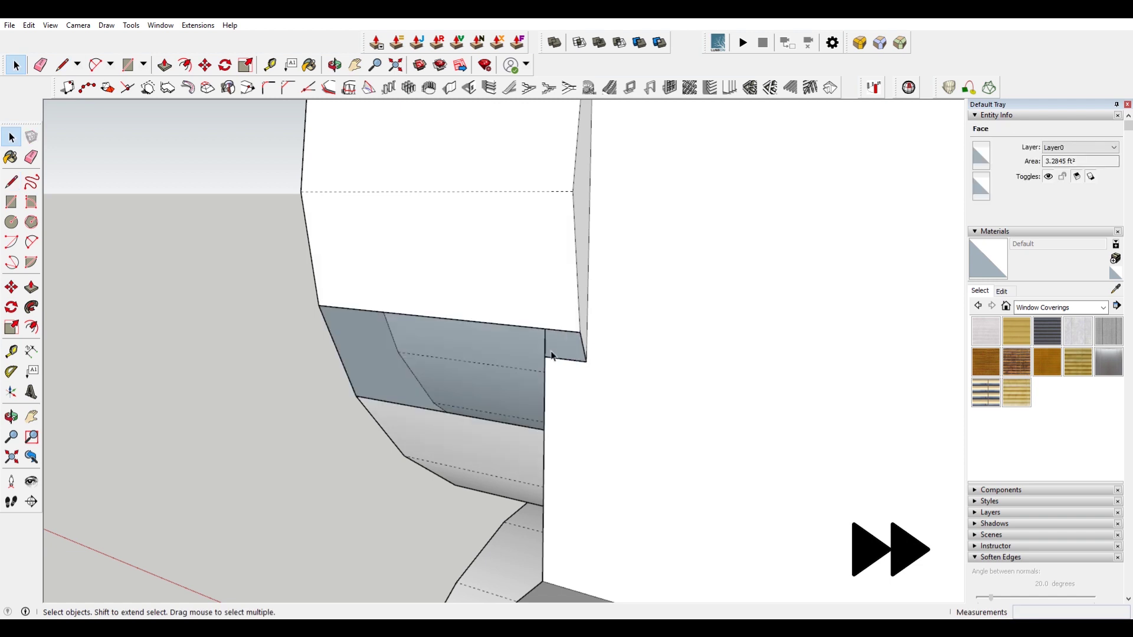
- Delete the remaining inner face behind the open collar segment and paste the cut segment back in place
middle_click_drag(551, 357, 883, 139)
left_click(519, 277)
middle_click_drag(519, 277, 744, 296)
key("Delete")
left_click(29, 27)
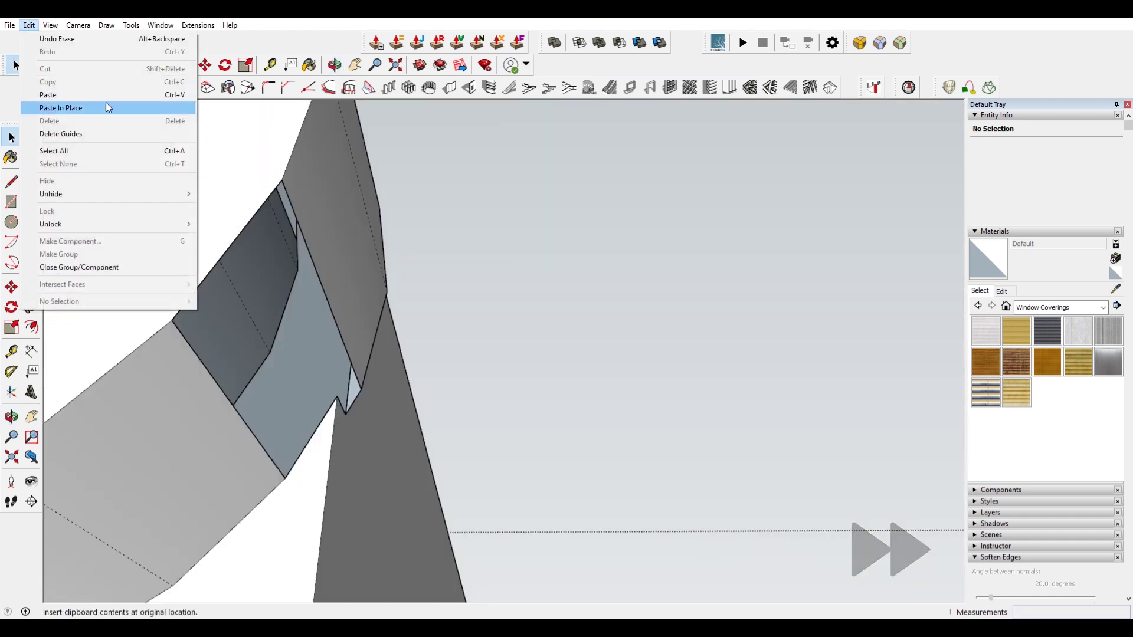
left_click(105, 105)
middle_click_drag(336, 289, 268, 373)
scroll(316, 391, "down", 3)
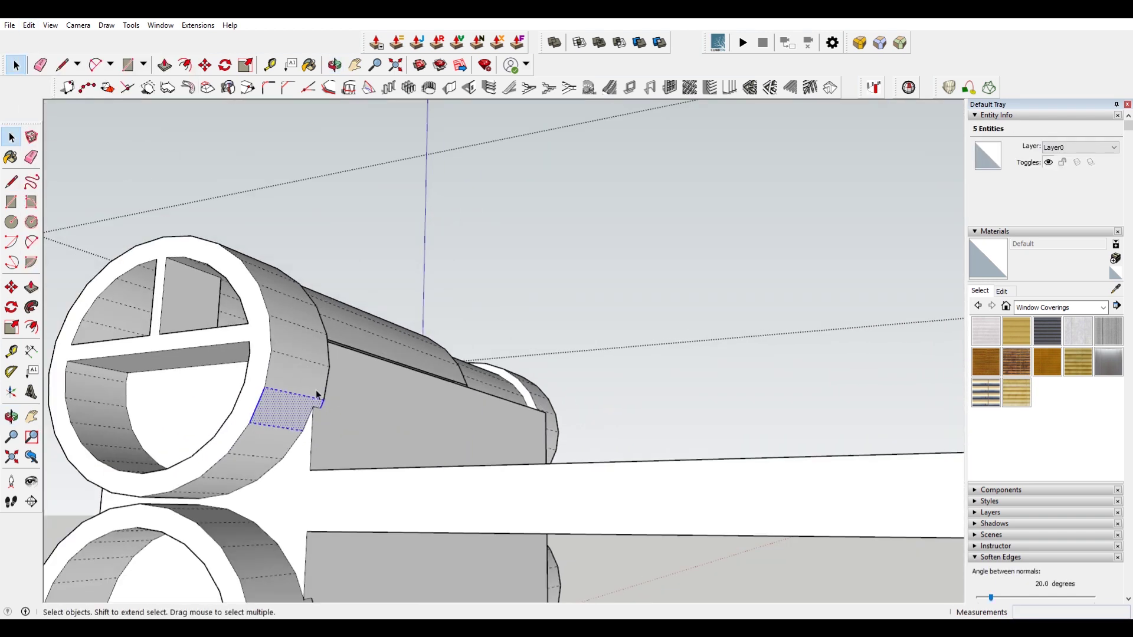
- Cut away the upper tube's front ring face with its crossbars and the outer skin of its middle section
left_click(258, 307)
key("Delete")
middle_click_drag(189, 311, 461, 252)
scroll(592, 387, "up", 5)
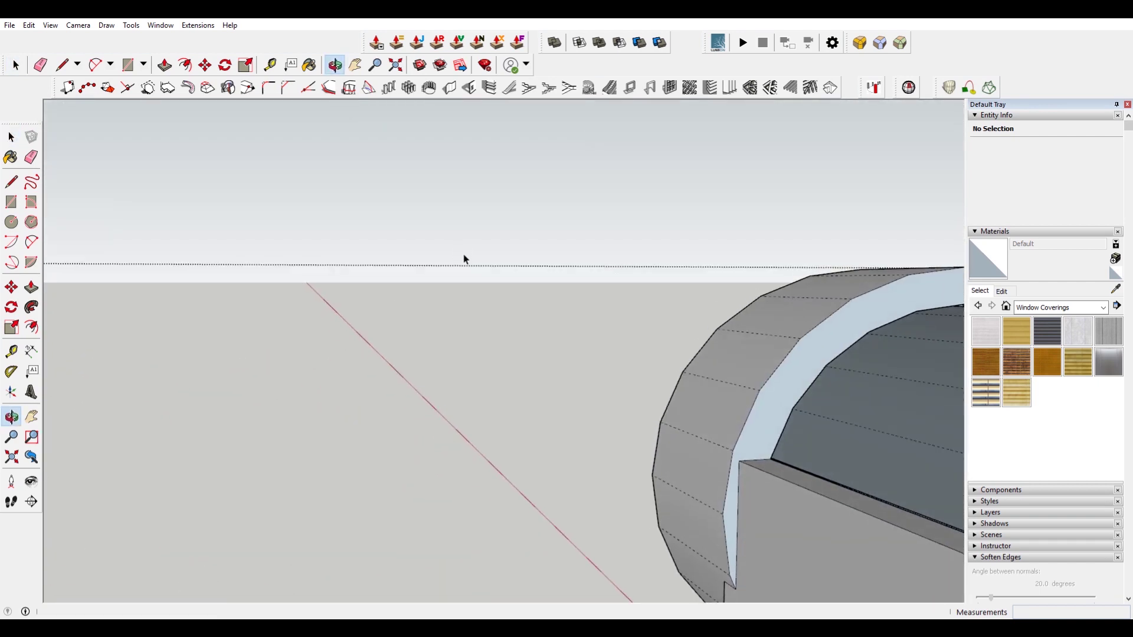
- Draw an edge of about 1/4" across the tiny gap where the collar's rear ring face meets the wall top
left_click(836, 344)
middle_click_drag(836, 344, 813, 418)
scroll(749, 413, "up", 10)
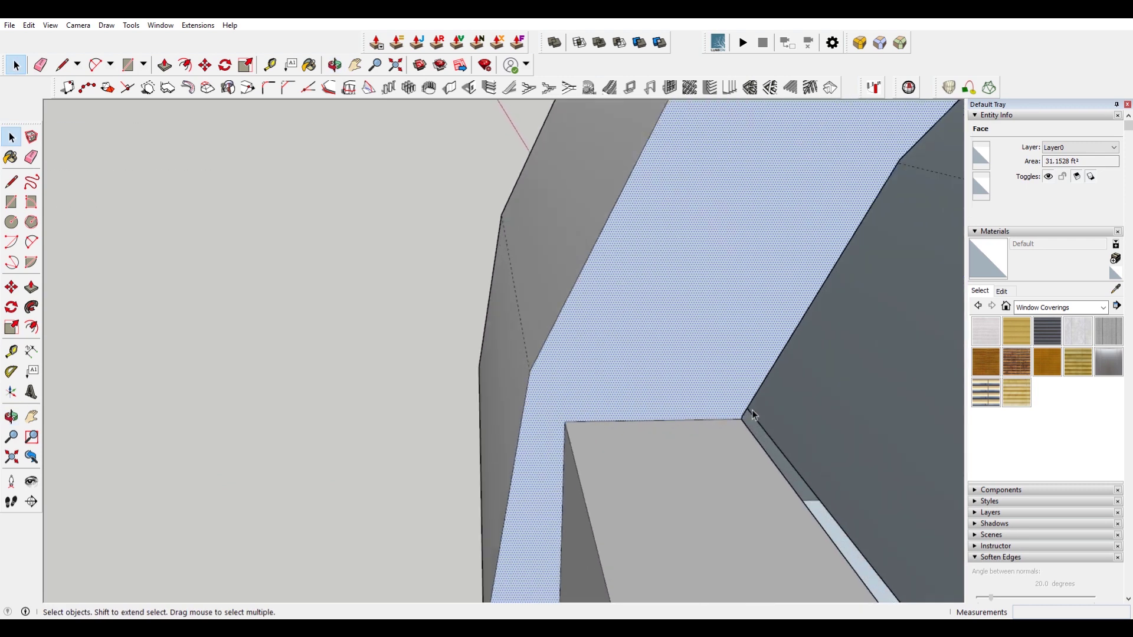
key("l")
scroll(746, 403, "up", 3)
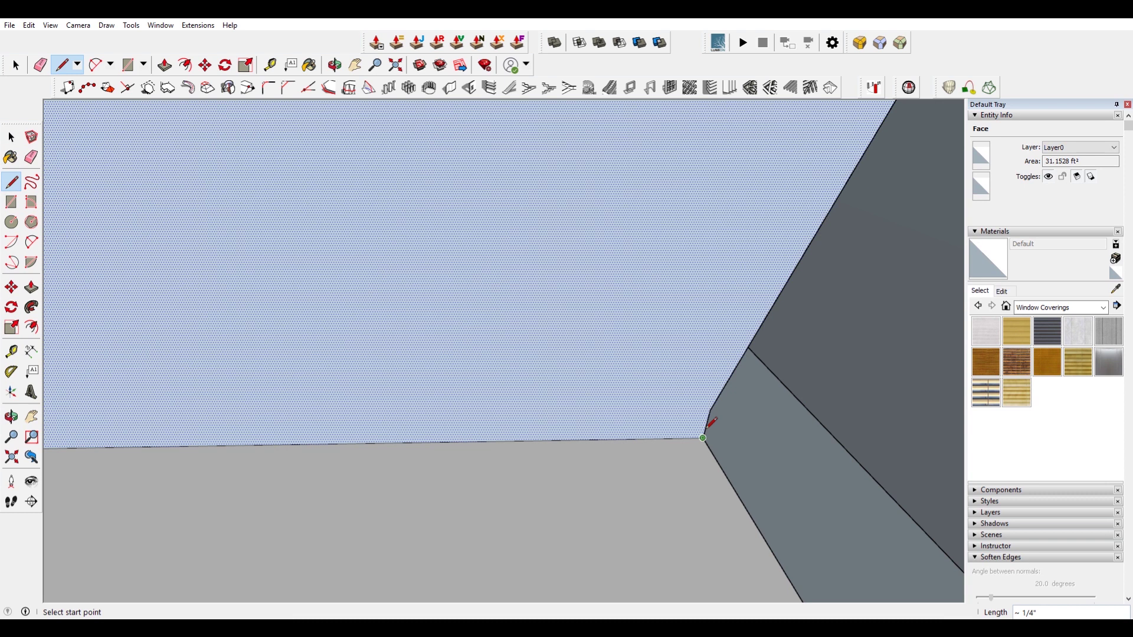
scroll(711, 409, "down", 15)
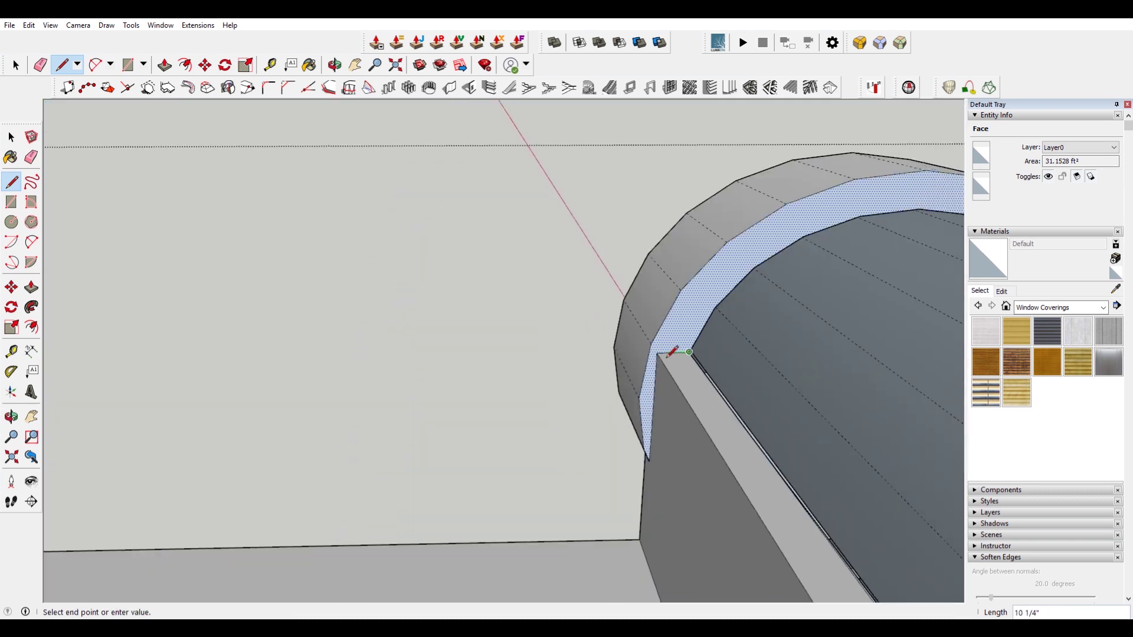
middle_click_drag(669, 373, 767, 384)
scroll(805, 366, "up", 10)
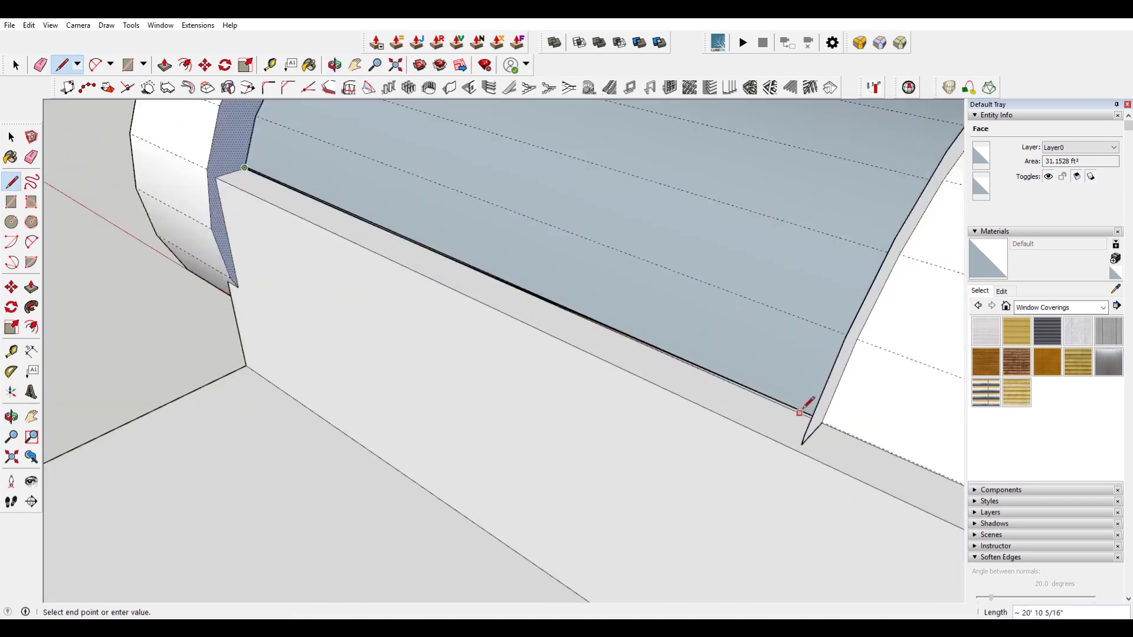
middle_click_drag(771, 412, 850, 295)
scroll(722, 326, "up", 2)
middle_click_drag(723, 326, 834, 324)
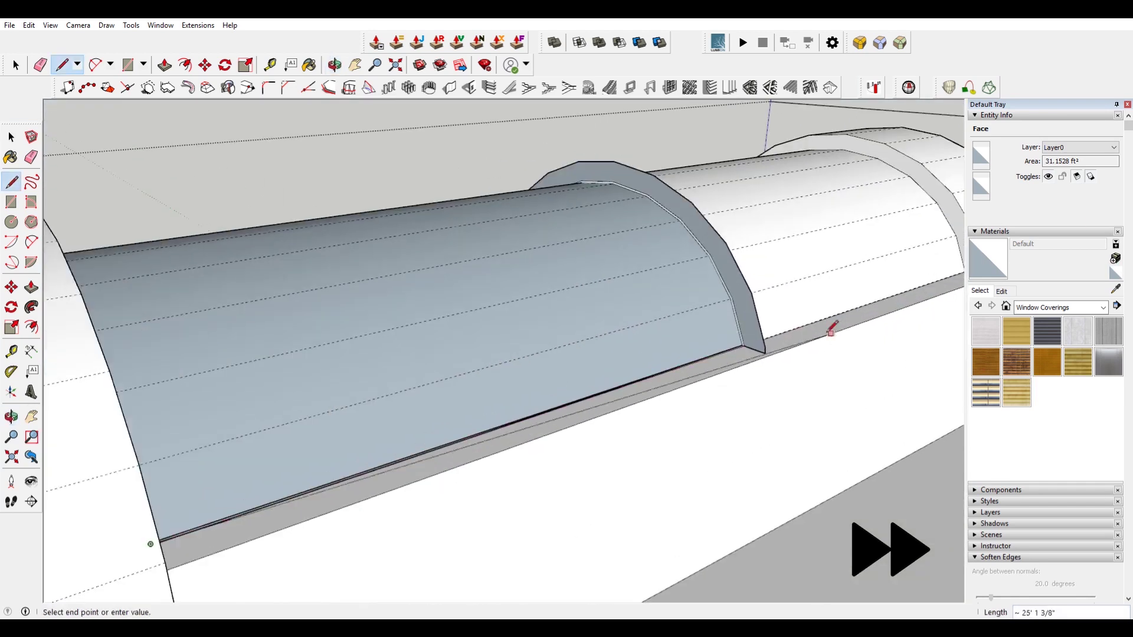
scroll(717, 374, "up", 3)
scroll(758, 384, "down", 1)
key("Escape")
- Select the curved ring face inside the upper tube behind its open front
middle_click_drag(772, 362, 608, 298)
scroll(770, 337, "down", 5)
scroll(773, 335, "up", 3)
key("space")
scroll(713, 314, "up", 2)
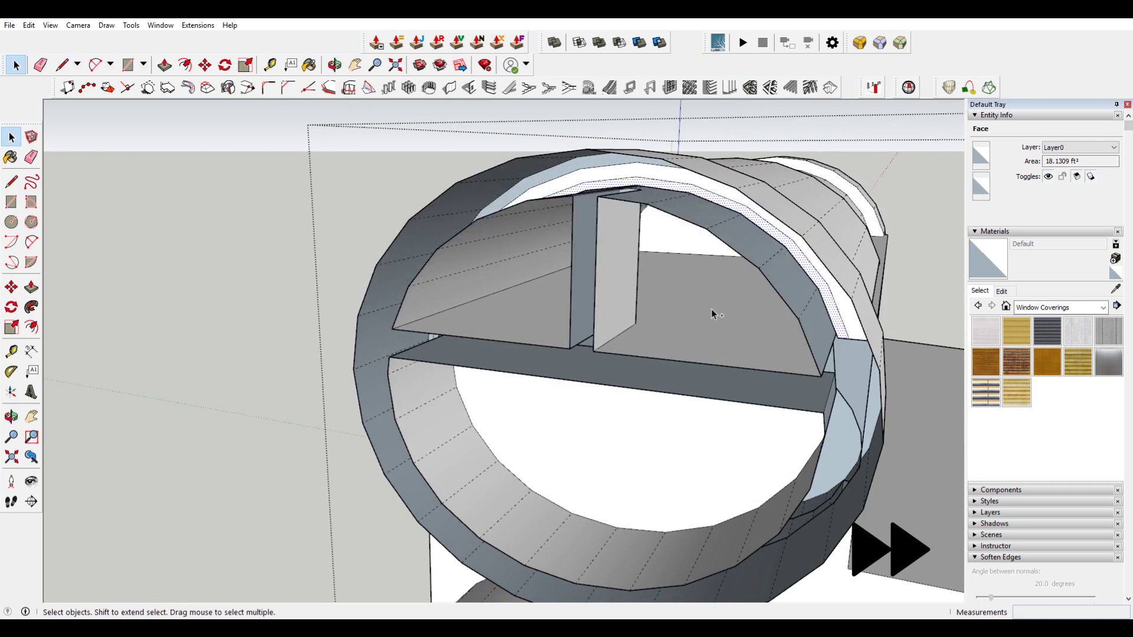
- Redraw the collar-side edge of the open facet to close the upper tube's middle section
middle_click_drag(713, 314, 253, 354)
scroll(696, 407, "up", 3)
middle_click_drag(697, 408, 714, 439)
scroll(679, 422, "up", 4)
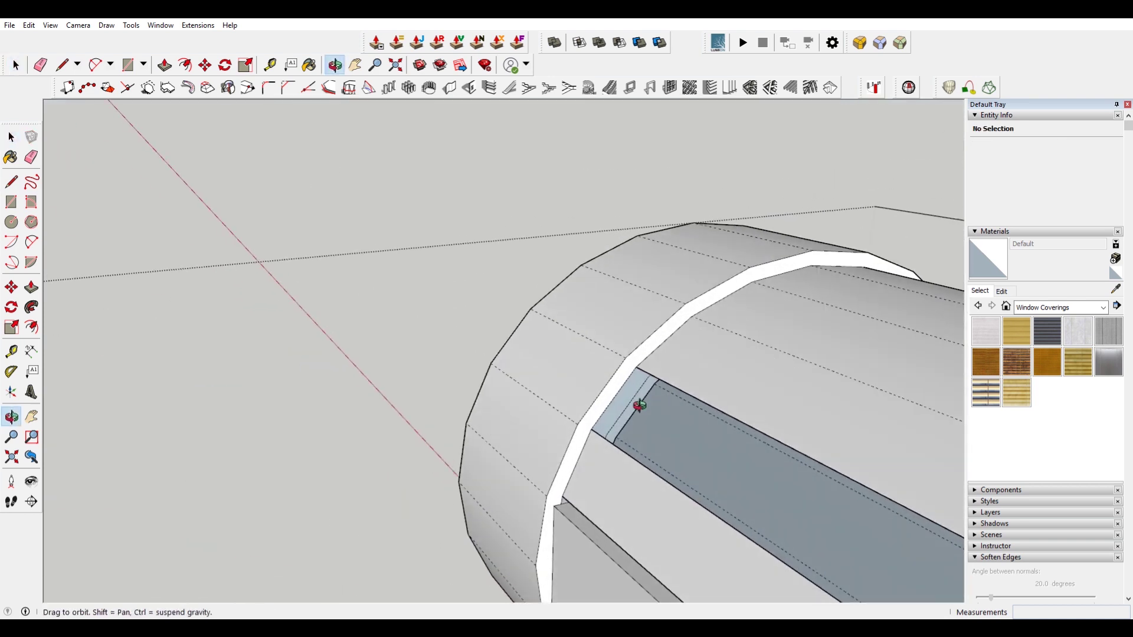
middle_click_drag(633, 404, 726, 403)
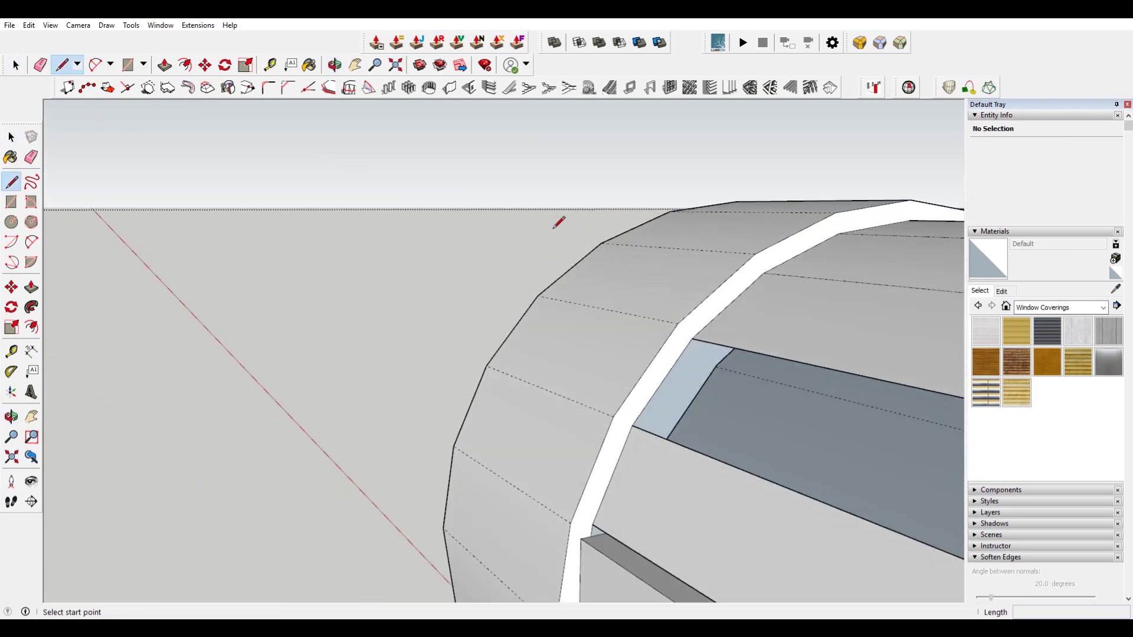
left_click(633, 424)
scroll(597, 533, "up", 3)
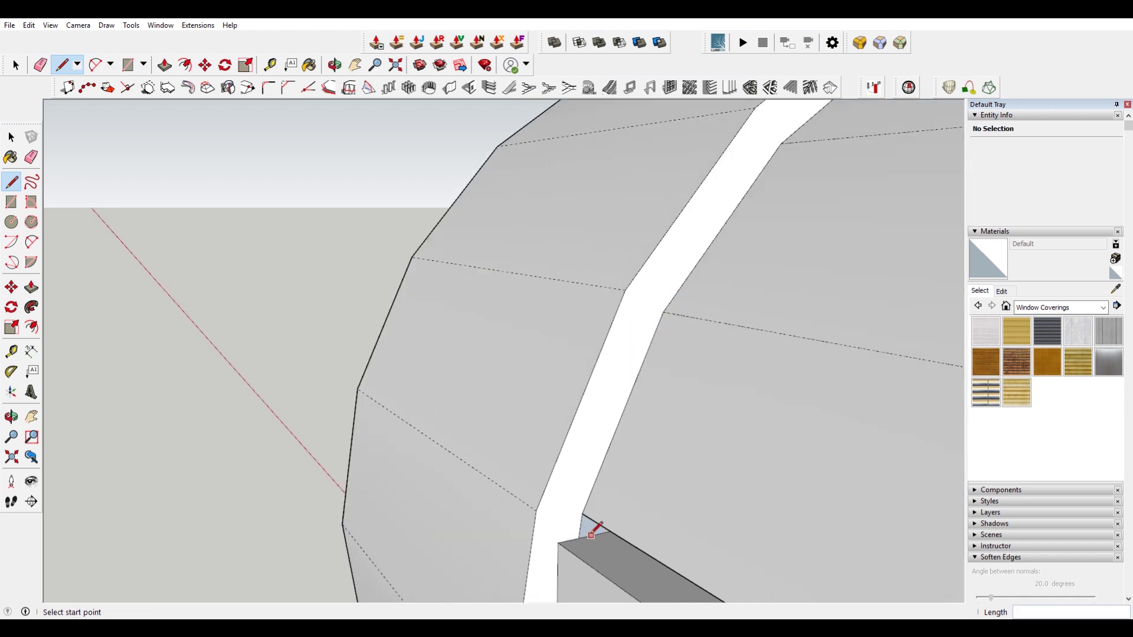
- Draw a 21' 4 1/8" edge along the base of the middle section, from the front collar to the step ring
left_click(580, 539)
scroll(544, 394, "down", 7)
middle_click_drag(571, 391, 599, 423)
scroll(603, 418, "up", 6)
left_click(568, 399)
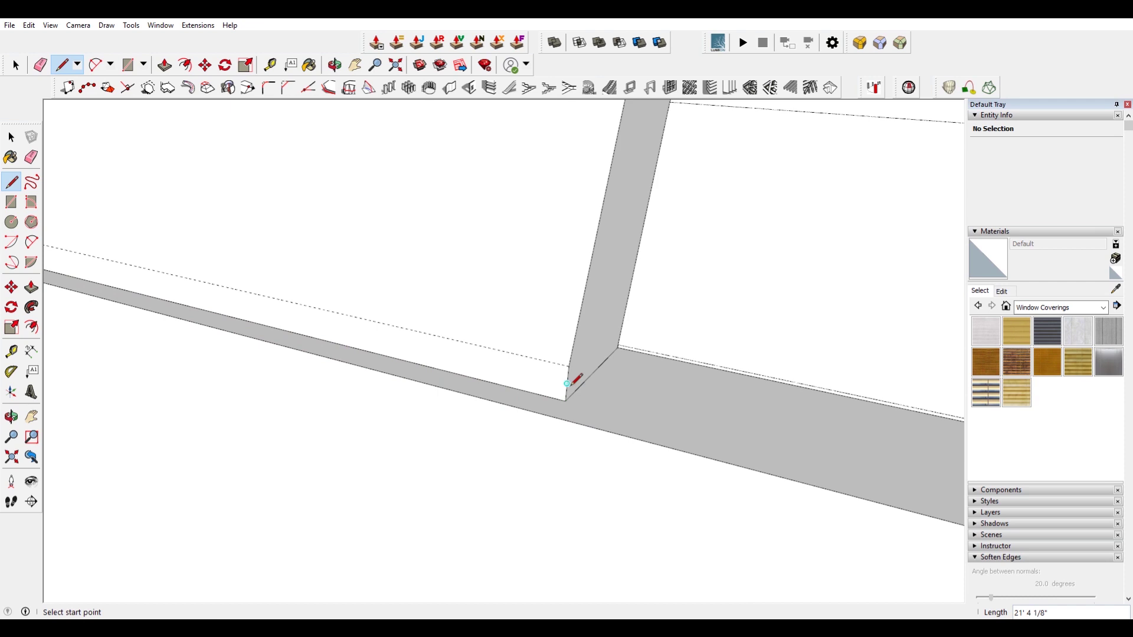
- Delete the face beside the new base edge to open up the tube's interior
key("space")
middle_click_drag(618, 340, 487, 234)
left_click(529, 374)
key("Delete")
scroll(600, 367, "up", 3)
middle_click_drag(600, 367, 623, 493)
- Draw a lengthwise edge about 26' 10 7/8" long inside the tube, ending at the ring's inner corner
key("l")
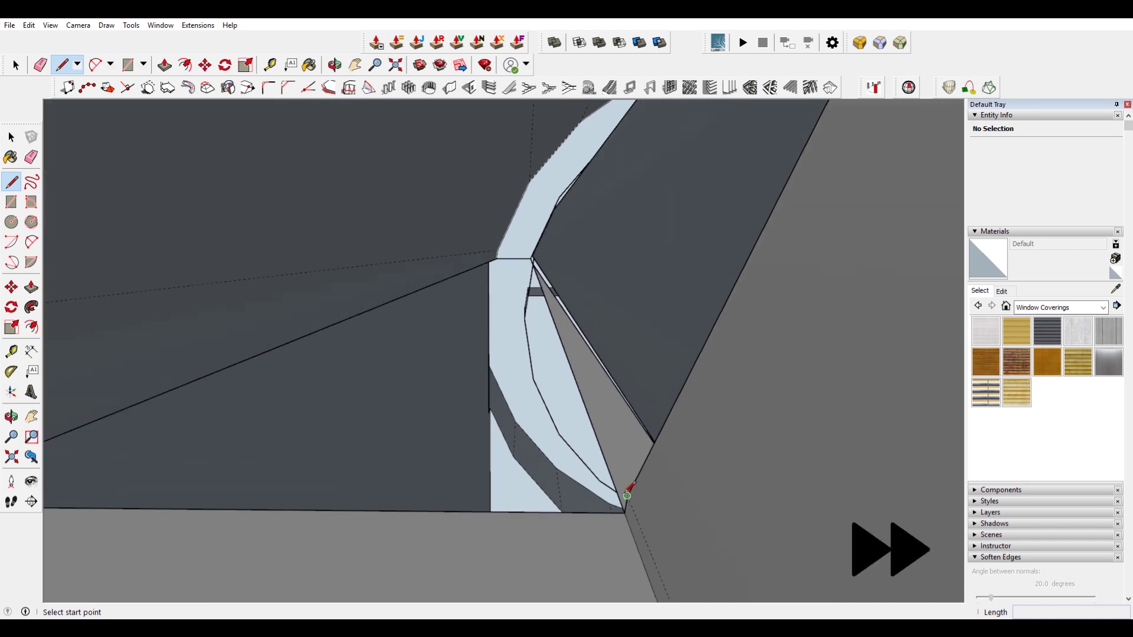
scroll(527, 229, "up", 5)
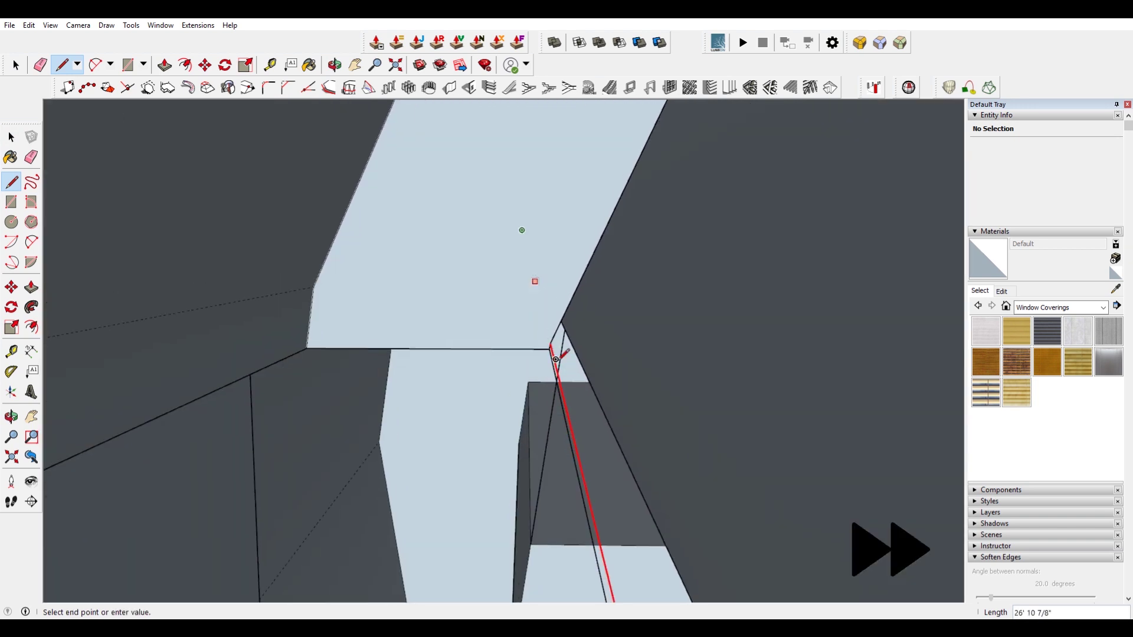
left_click(550, 337)
scroll(560, 326, "up", 3)
middle_click_drag(561, 326, 524, 298)
middle_click_drag(589, 452, 705, 353)
scroll(705, 353, "down", 2)
- Paste the cut front face of the upper tube back in place
left_click(28, 25)
left_click(83, 108)
scroll(635, 245, "down", 6)
left_click(685, 387)
- Delete the surplus face inside the lower engine tube and select the inner edge beside its divider
scroll(696, 395, "down", 3)
middle_click_drag(809, 444, 603, 480)
scroll(668, 485, "down", 5)
left_click(700, 525)
key("Delete")
scroll(678, 522, "up", 8)
left_click(671, 511)
scroll(670, 517, "down", 8)
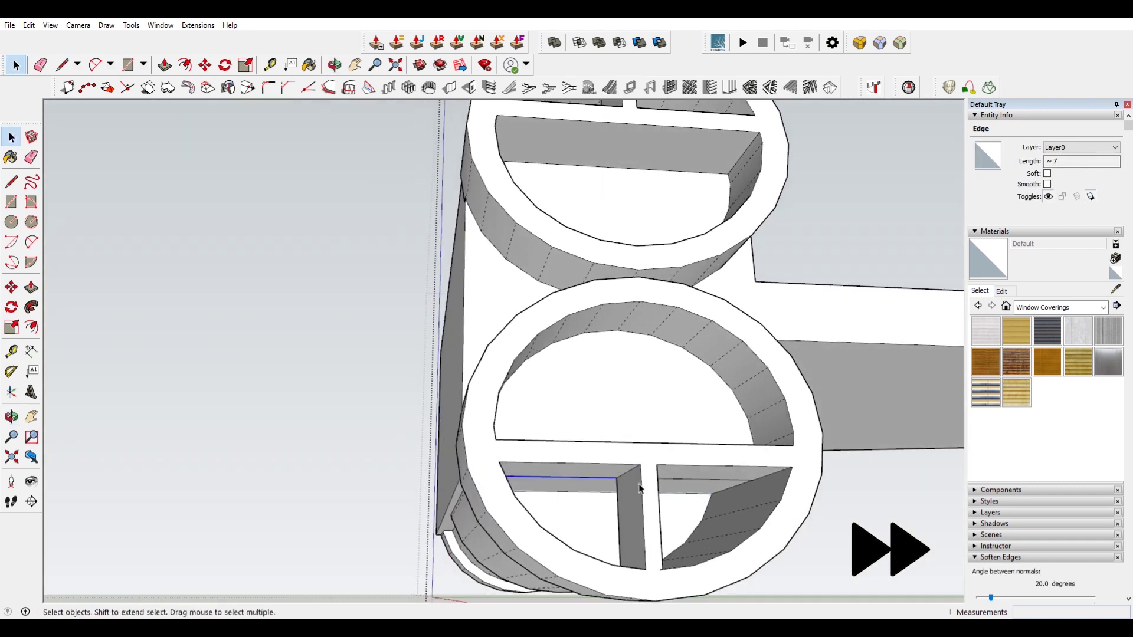
- Turn off the display of hidden geometry and select the curved surface of the tube's end collar
left_click(355, 407)
scroll(511, 447, "down", 3)
middle_click_drag(378, 401, 785, 330)
scroll(524, 218, "up", 3)
left_click(50, 25)
left_click(82, 67)
scroll(599, 362, "down", 3)
middle_click_drag(620, 400, 417, 321)
left_click(296, 302)
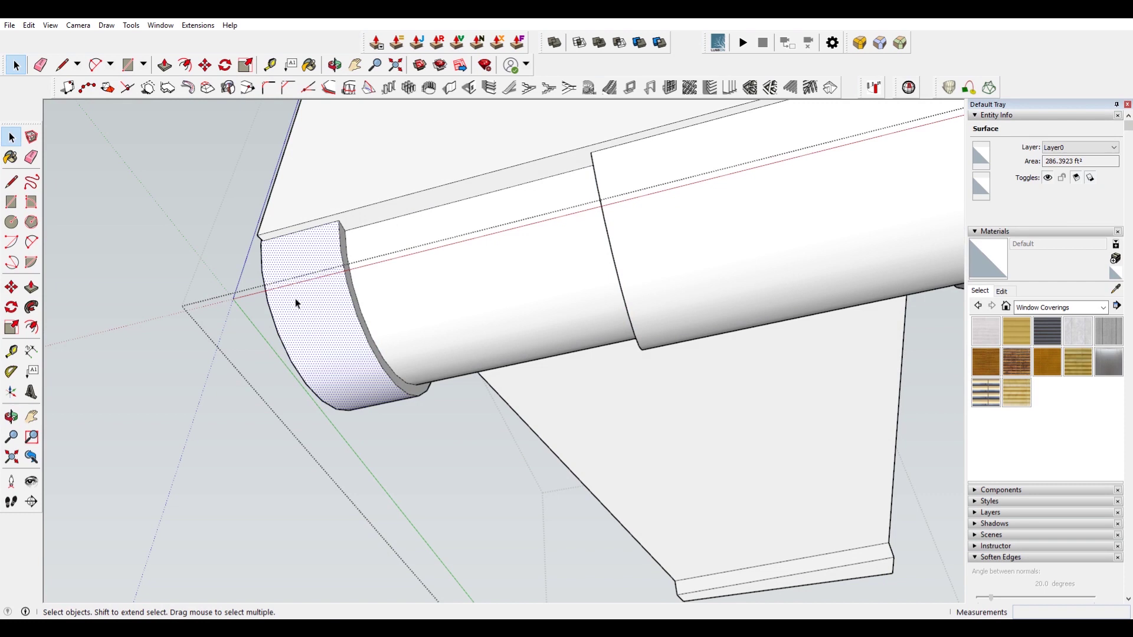
- Delete a face of the wing body to look inside it, and undo the deletion
middle_click_drag(295, 299, 660, 301)
scroll(496, 265, "up", 8)
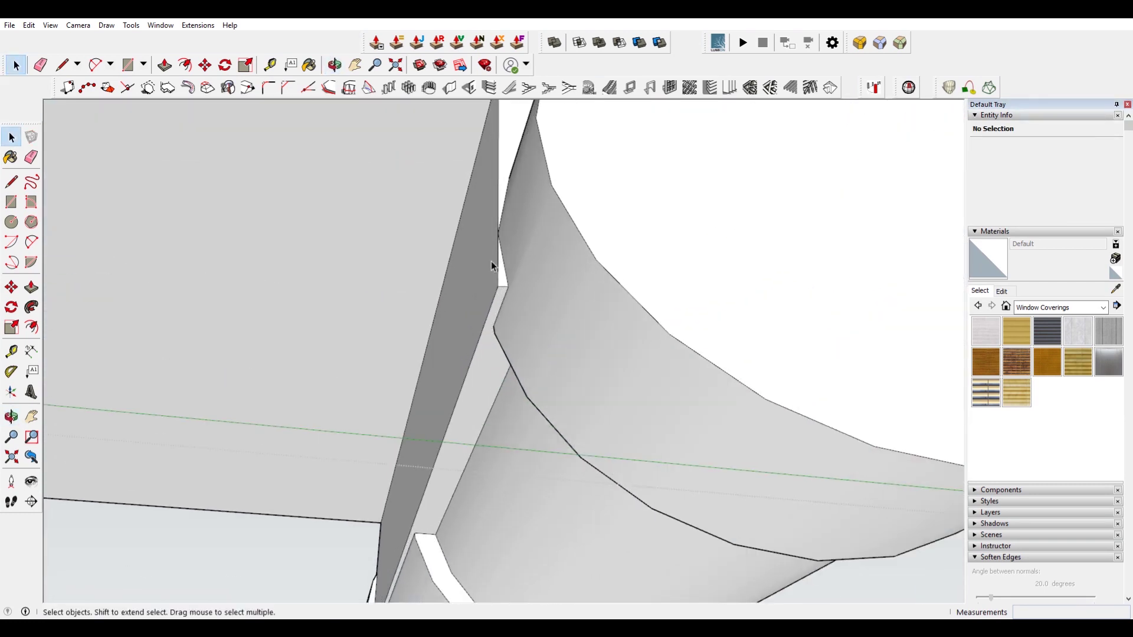
scroll(506, 293, "down", 5)
middle_click_drag(698, 235, 650, 310)
scroll(659, 301, "down", 4)
scroll(664, 336, "down", 4)
scroll(663, 335, "down", 1)
left_click(639, 291)
key("Delete")
scroll(504, 236, "up", 3)
middle_click_drag(505, 239, 502, 167)
scroll(652, 273, "up", 5)
middle_click_drag(652, 273, 696, 337)
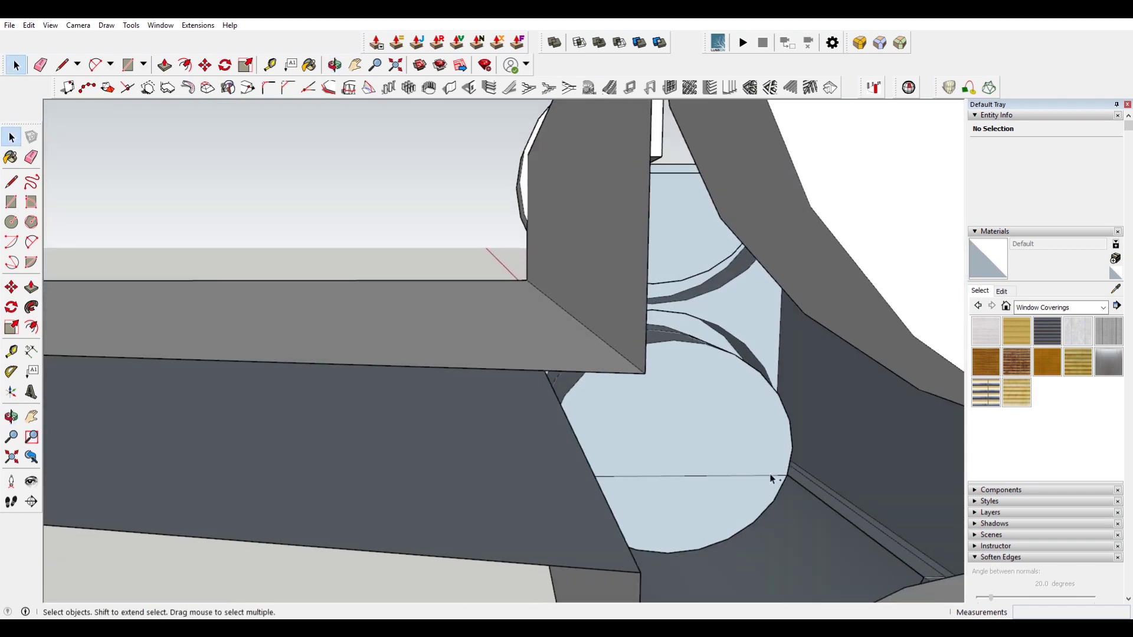
middle_click_drag(744, 446, 662, 422, "shift")
key("ctrl+z")
scroll(668, 421, "down", 8)
middle_click_drag(799, 368, 264, 336)
scroll(351, 392, "up", 5)
scroll(285, 324, "up", 6)
key("l")
left_click(207, 308)
scroll(474, 314, "up", 1)
middle_click_drag(474, 313, 434, 369)
scroll(685, 199, "up", 2)
scroll(613, 166, "up", 4)
key("Escape")
scroll(563, 124, "down", 4)
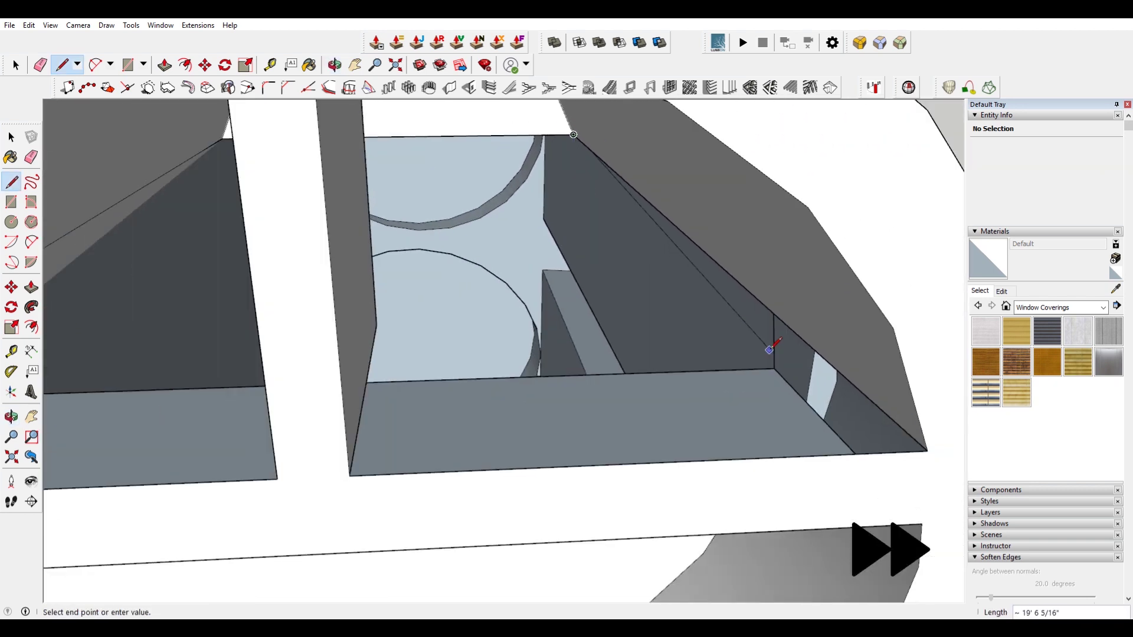
- Close the floor of the upper tube's divided half with a rectangle and delete the surplus faces on both sides of the divider
middle_click_drag(622, 318, 391, 197)
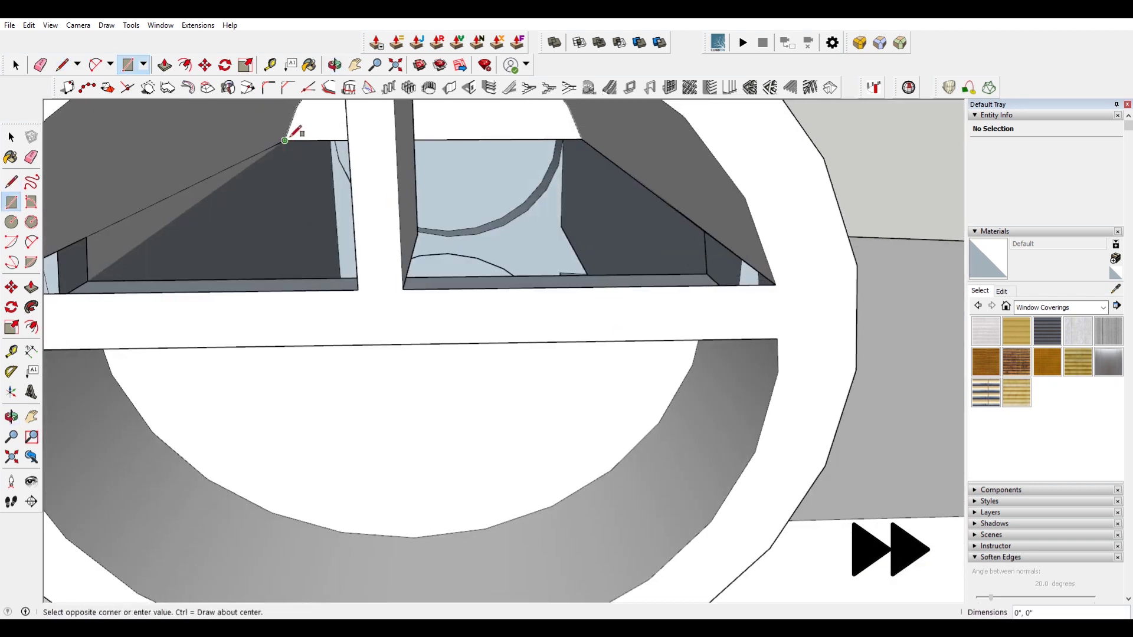
scroll(775, 290, "up", 3)
left_click(774, 278)
key("space")
left_click(632, 215)
key("Delete")
left_click(385, 221)
key("Delete")
left_click(574, 215)
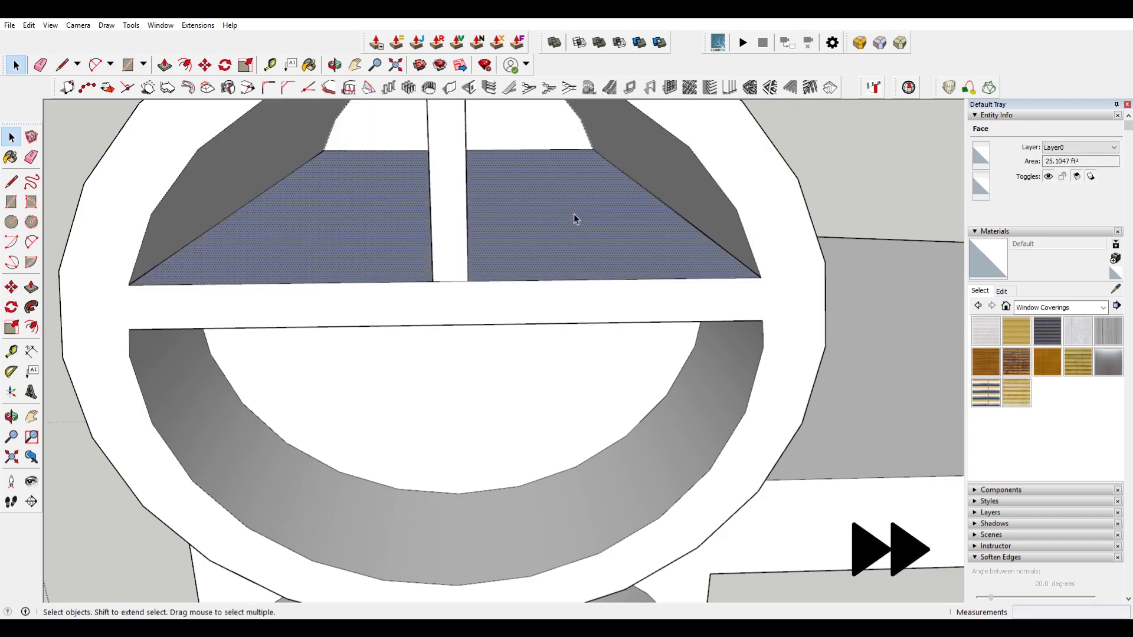
- Erase the short edge where the vertical divider meets the crossbar on the upper tube's front
middle_click_drag(675, 319, 702, 307)
left_click(465, 294)
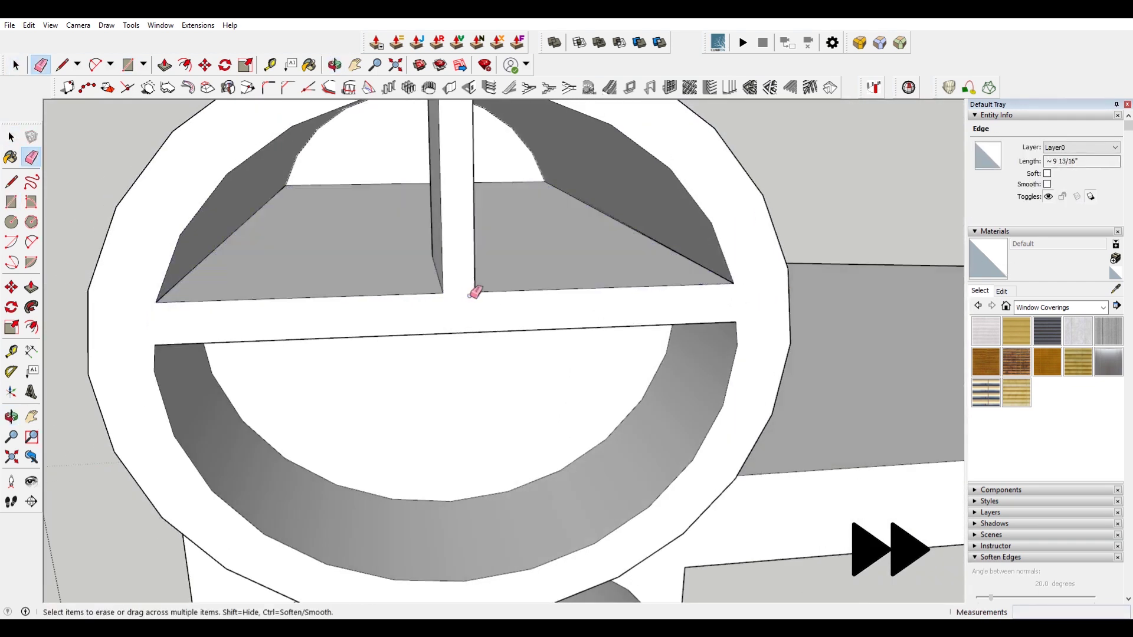
scroll(490, 345, "down", 5)
scroll(491, 349, "up", 4)
key("space")
left_click(495, 290)
key("Delete")
- Delete the stray geometry in the upper tube and examine the small gap at its inner corner
middle_click_drag(501, 288, 711, 213)
scroll(478, 268, "up", 5)
middle_click_drag(478, 268, 460, 334)
key("space")
scroll(389, 191, "up", 3)
middle_click_drag(369, 235, 787, 219)
left_click(400, 178)
key("Delete")
scroll(390, 181, "up", 3)
scroll(403, 235, "up", 6)
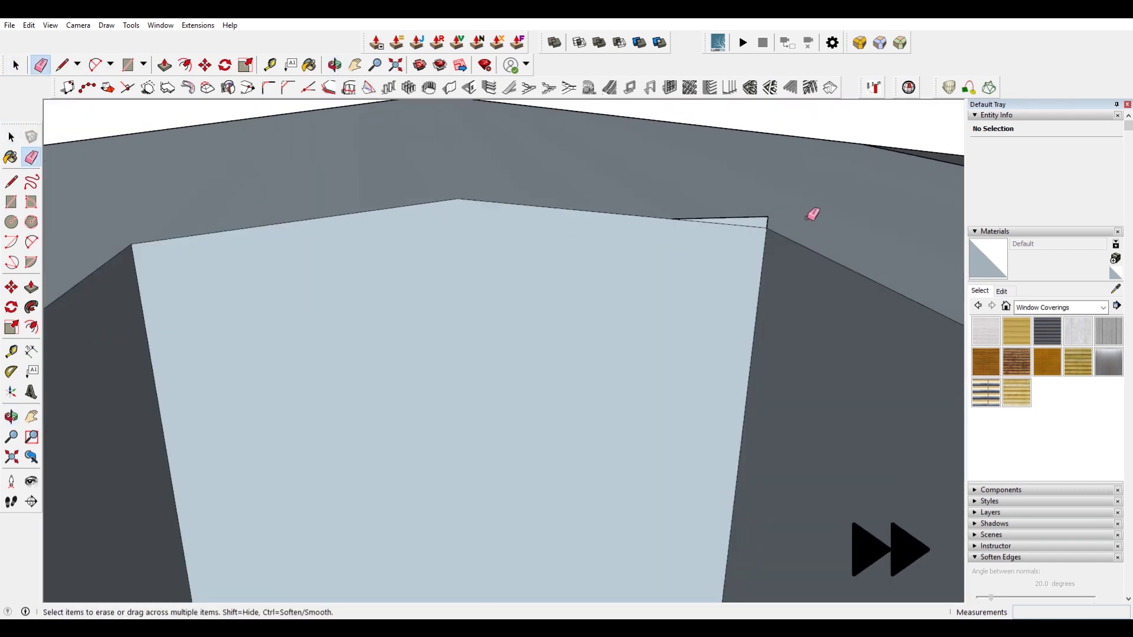
- Paste the copied geometry back in place on the wing body
scroll(668, 278, "down", 8)
middle_click_drag(667, 278, 521, 177)
left_click(28, 25)
left_click(80, 109)
- Inspect the wing group with Solid Inspector² and fix its stray edges, internal faces and reversed faces
scroll(321, 227, "down", 7)
key("space")
left_click(593, 179)
left_click(594, 179)
left_click(523, 307)
left_click(911, 89)
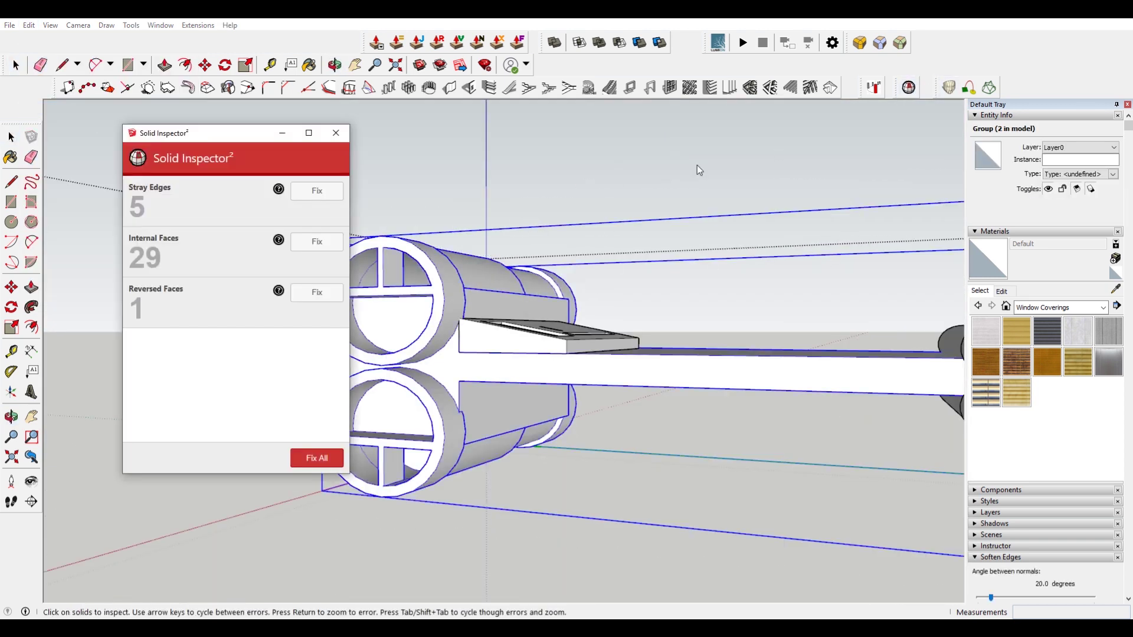
left_click(334, 199)
left_click(328, 199)
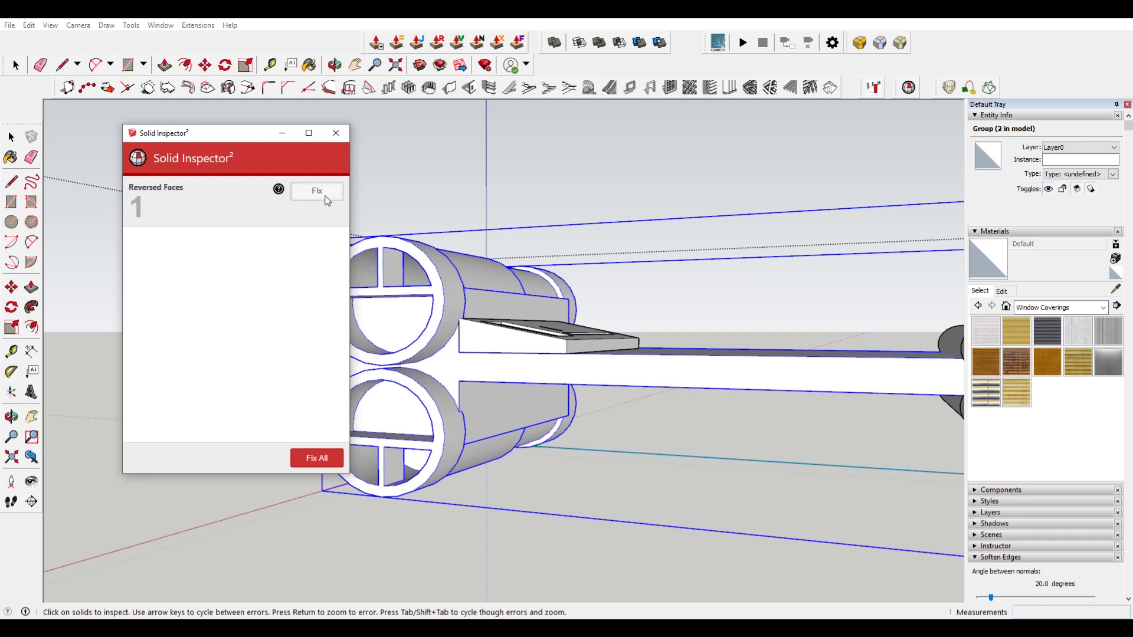
left_click(328, 194)
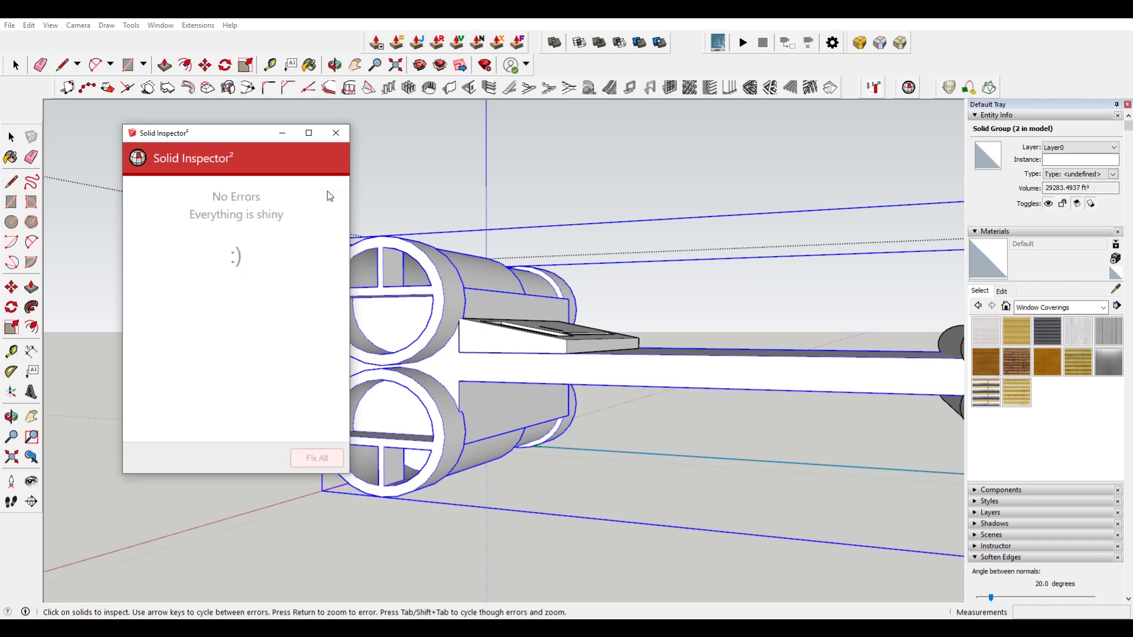
left_click(336, 133)
- Cut the raised detail panel group beside the upper engine tube from the model
scroll(671, 212, "down", 1)
middle_click_drag(671, 211, 596, 382)
left_click(605, 382)
middle_click_drag(397, 375, 443, 337)
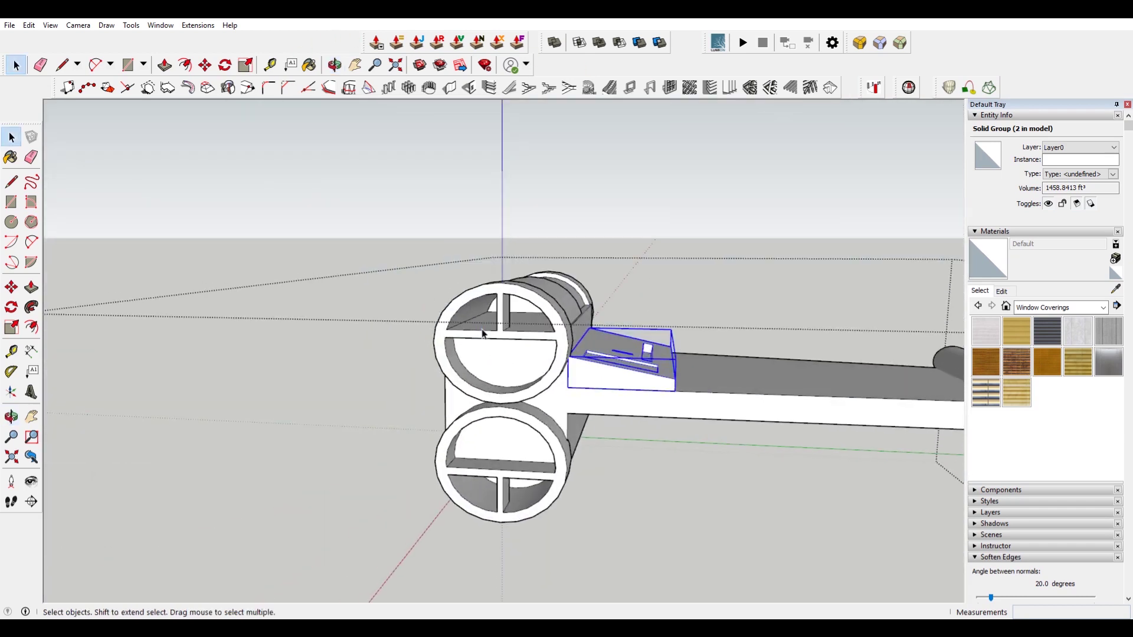
middle_click_drag(474, 309, 572, 414)
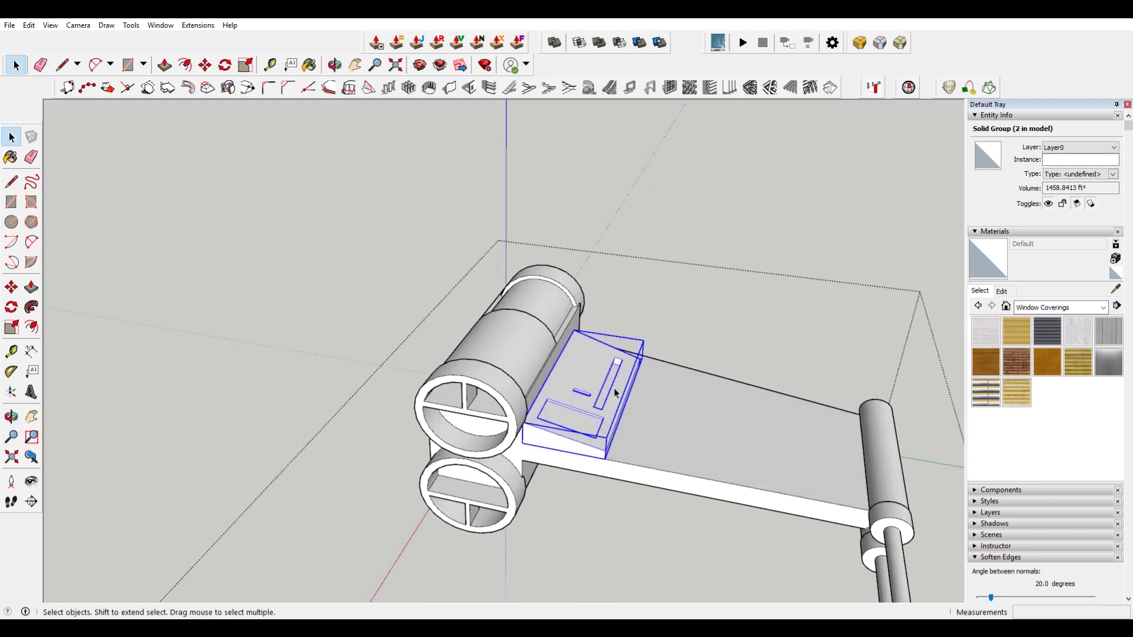
middle_click_drag(557, 378, 510, 337, "shift")
scroll(503, 353, "up", 2)
left_click(508, 267)
left_click(559, 292)
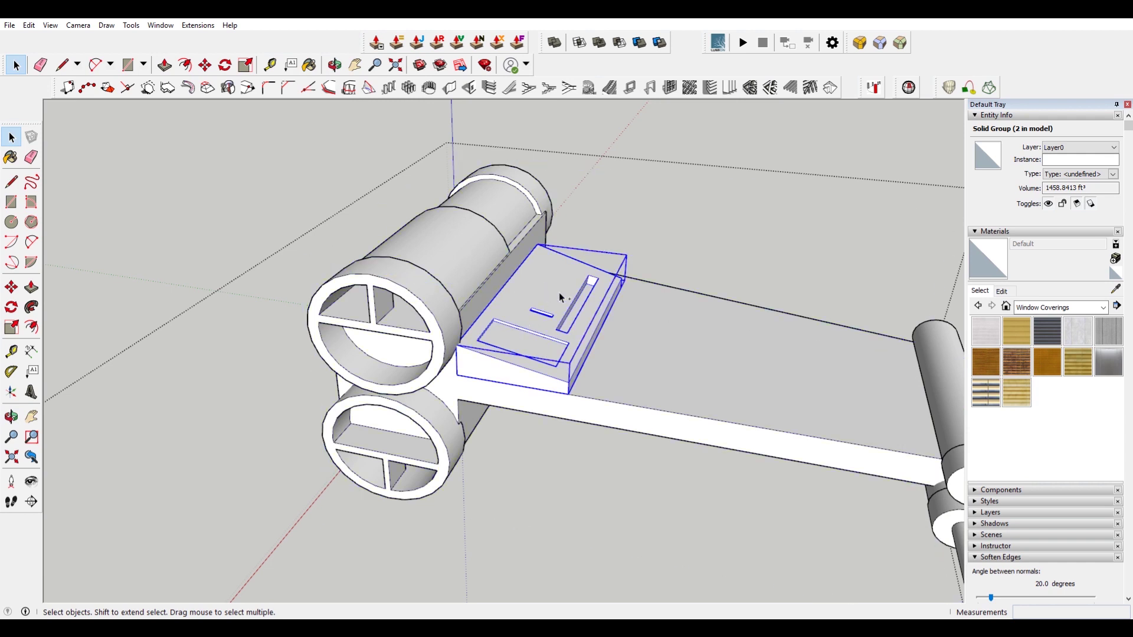
key("Delete")
- Open the wing group, paste the detail panel in place inside it, and explode the panel
left_click(452, 257)
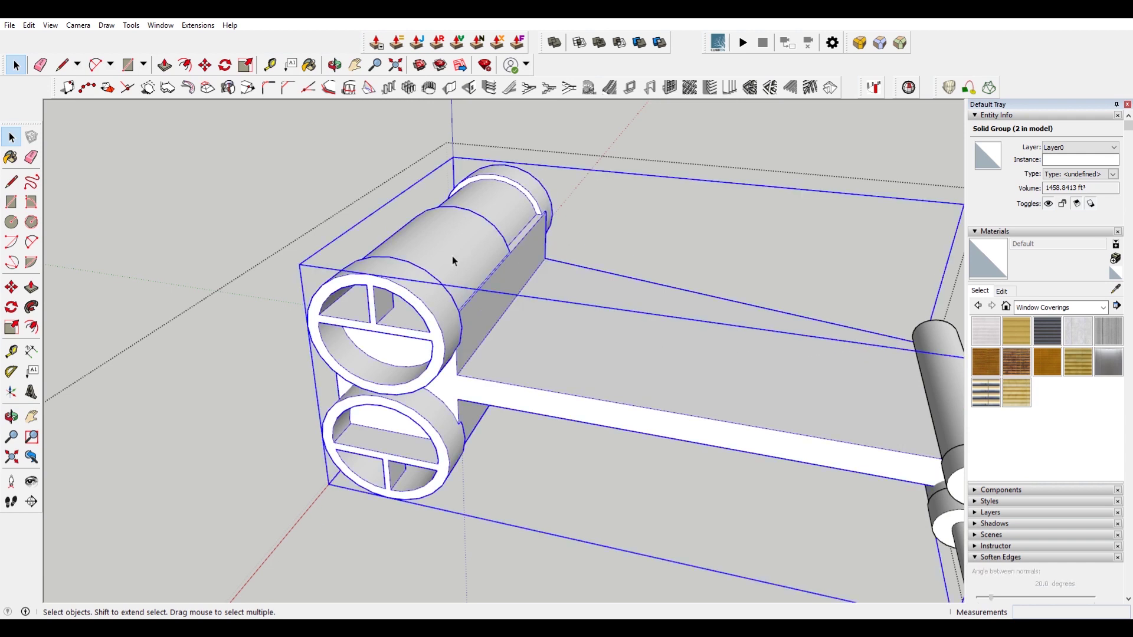
double_click(455, 261)
left_click(29, 25)
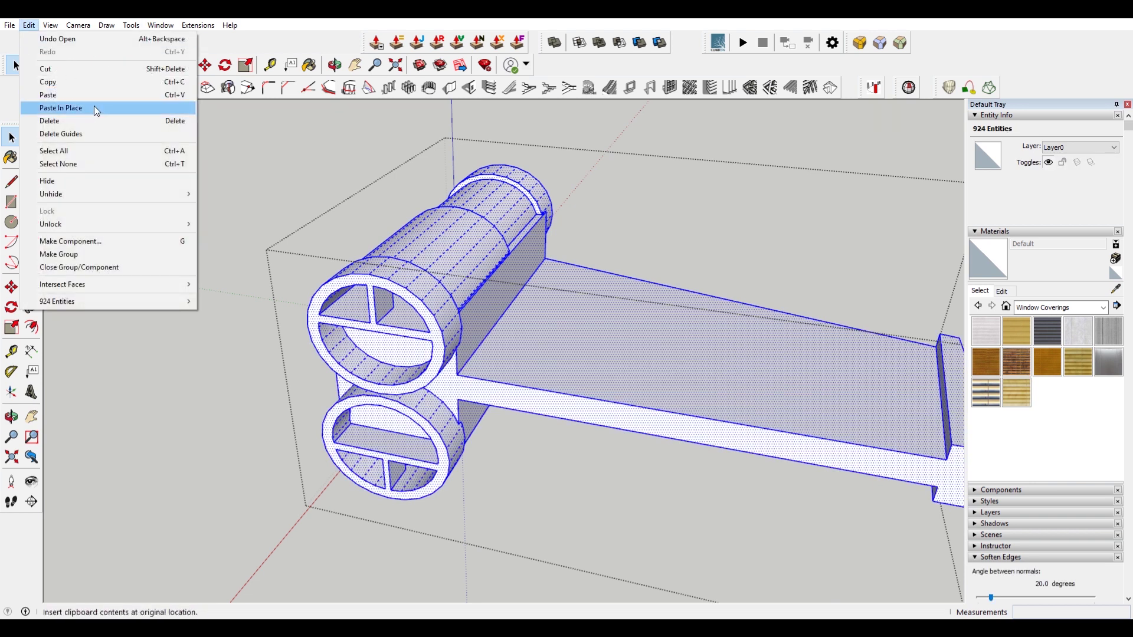
left_click(94, 105)
right_click(547, 297)
left_click(605, 368)
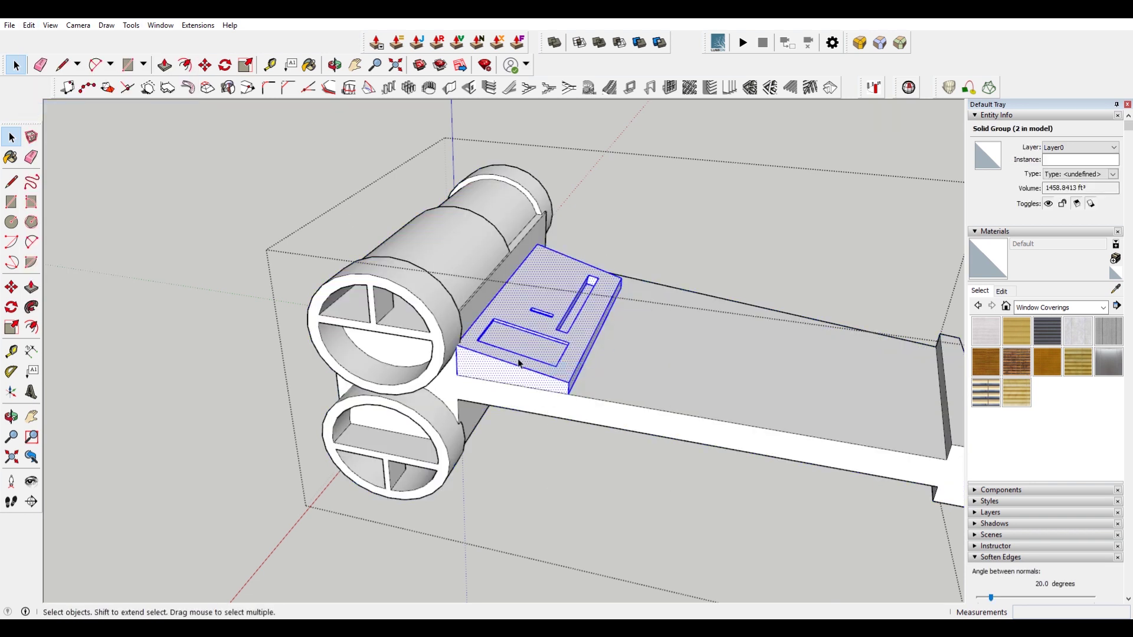
- Erase the edge separating the detail panel's front face from the wing's front face
left_click(603, 243)
scroll(446, 381, "up", 3)
left_click(480, 386)
mouse_move(481, 387)
middle_mouse_down()
mouse_move(653, 347)
mouse_move(126, 372)
mouse_move(228, 304)
mouse_move(748, 271)
mouse_move(558, 288)
middle_mouse_up()
key("space")
key("ctrl+a")
left_click(780, 165)
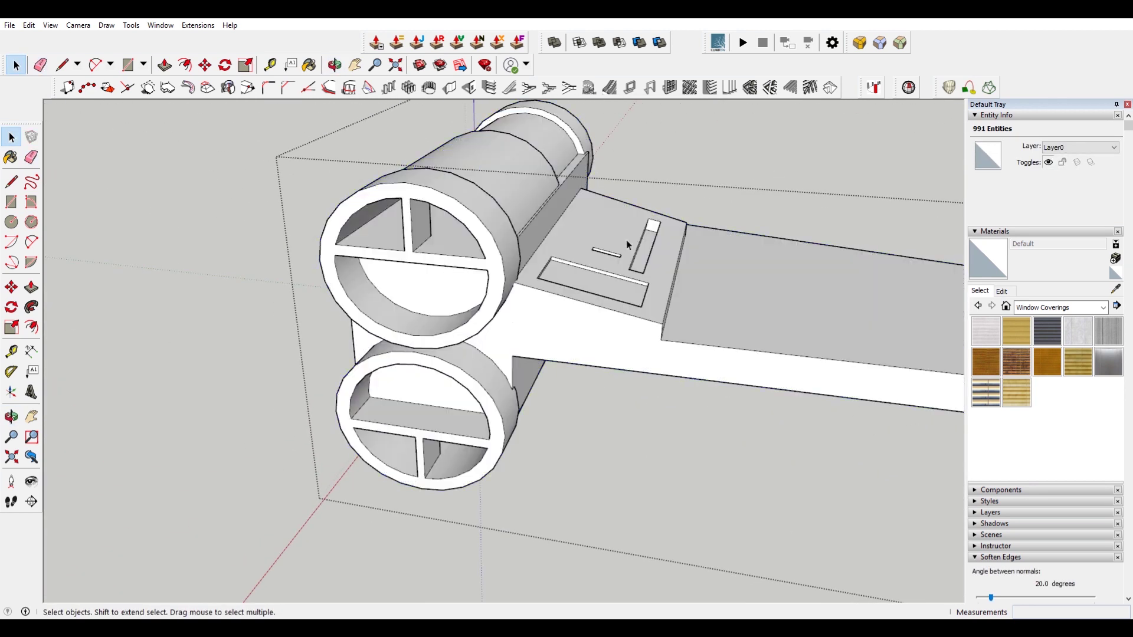
- Run Solid Inspector² on the combined wing group and fix the reported errors
left_click(593, 258)
key("Escape")
left_click(615, 235)
left_click(908, 88)
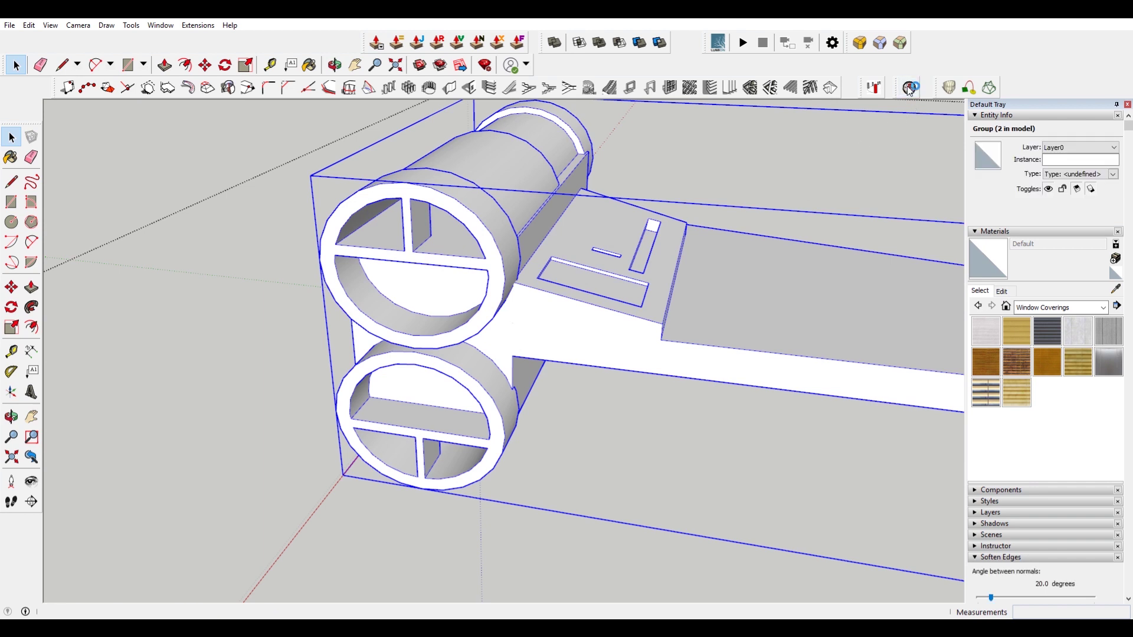
left_click(336, 193)
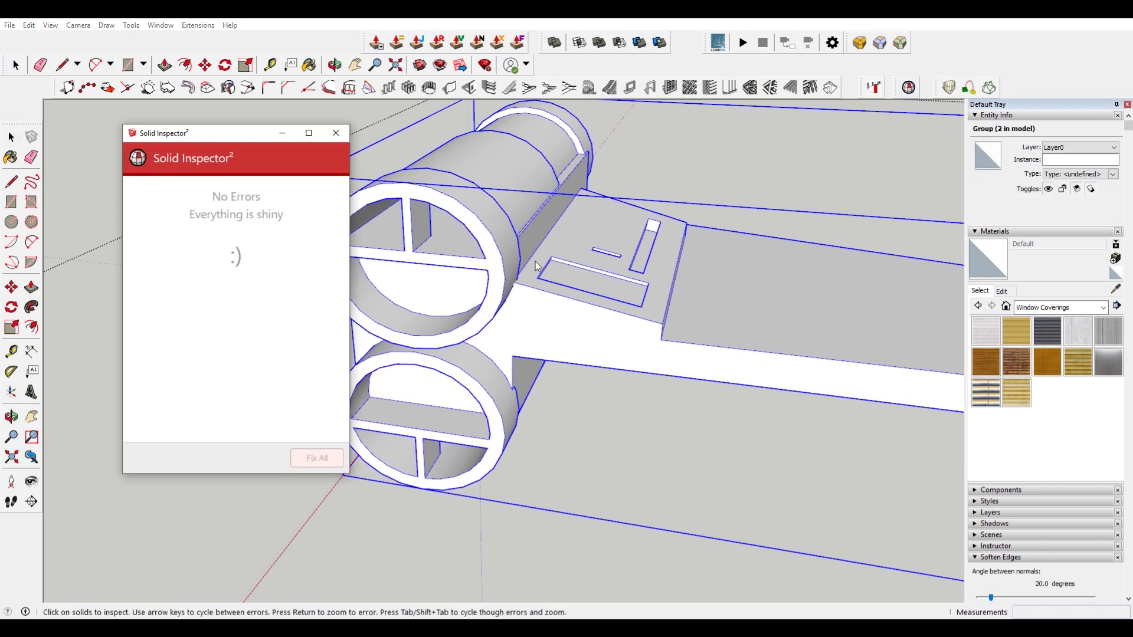
left_click(715, 133)
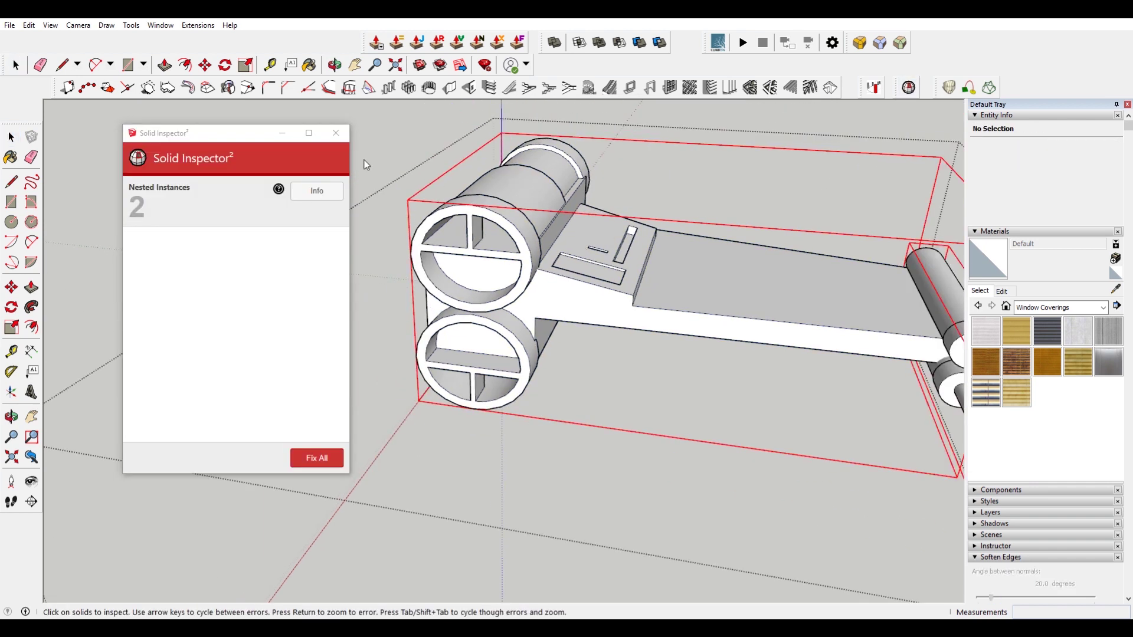
left_click(335, 133)
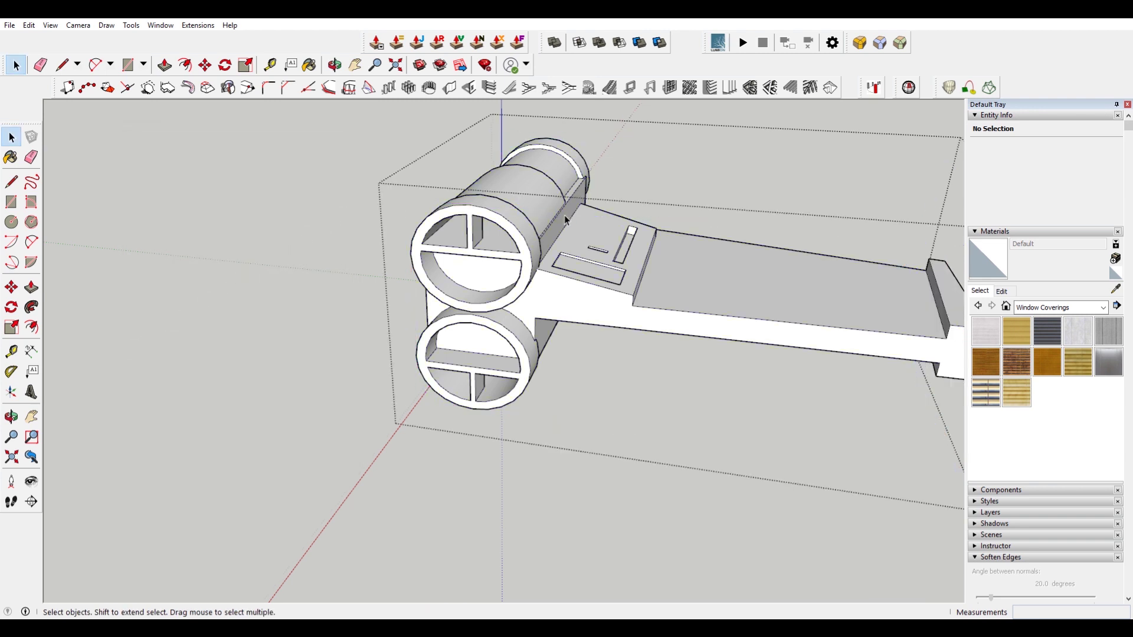
- Cut the laser cannon group at the wing tip from the model
triple_click(566, 220)
scroll(567, 221, "down", 5)
middle_click_drag(791, 283, 710, 270)
left_click(710, 270)
scroll(563, 288, "up", 3)
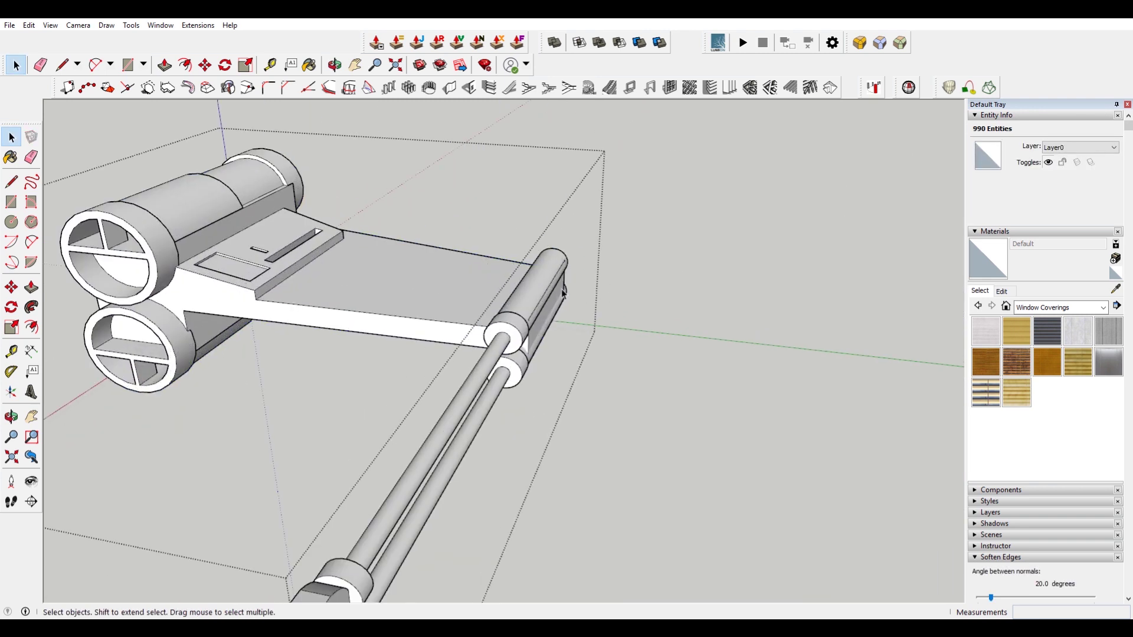
left_click(487, 342)
scroll(490, 330, "up", 4)
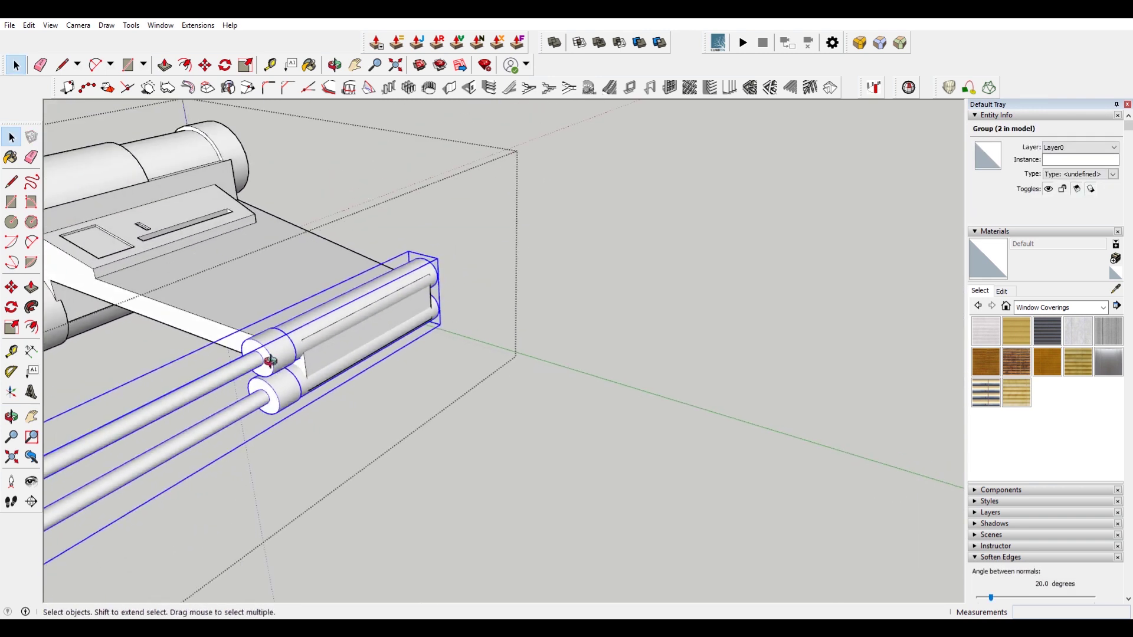
middle_click_drag(274, 364, 449, 314, "shift")
left_click(370, 258)
left_click(426, 312)
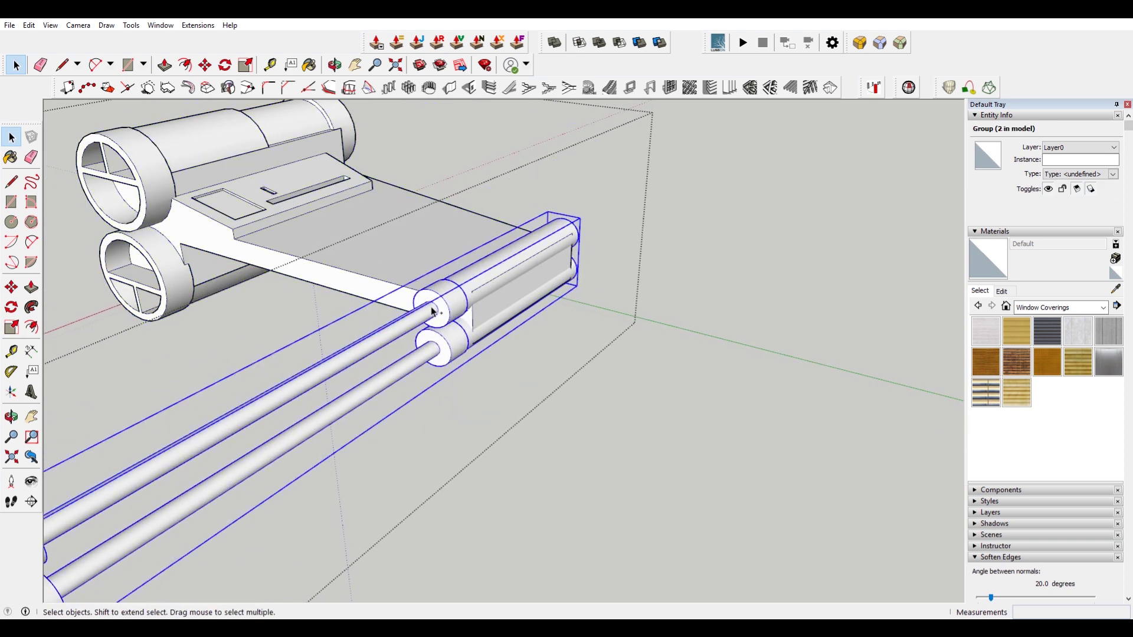
key("Delete")
- Try to paste the laser cannon group in place inside the wing group and explode it
left_click(29, 25)
left_click(88, 109)
right_click(439, 300)
left_click(503, 372)
scroll(485, 281, "up", 5)
left_click(483, 306)
middle_click_drag(441, 319, 402, 315)
key("i")
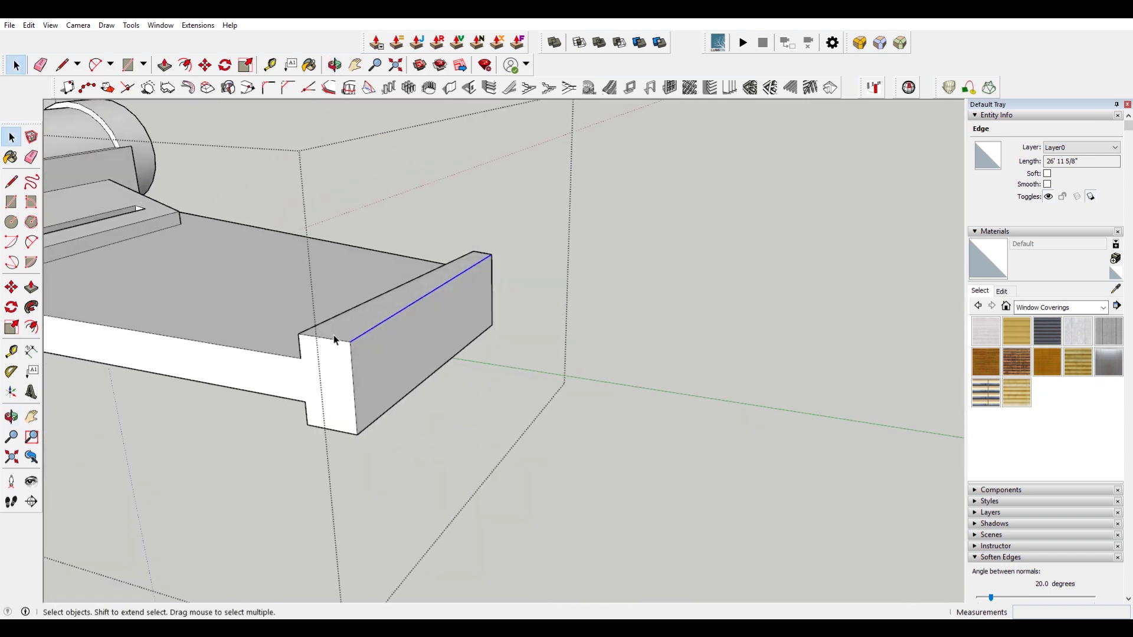
- Push the wing tip block's upper and lower ledges flush with the wing's top and bottom surfaces
key("p")
left_click_drag(330, 340, 307, 371)
middle_click_drag(307, 370, 406, 306)
key("space")
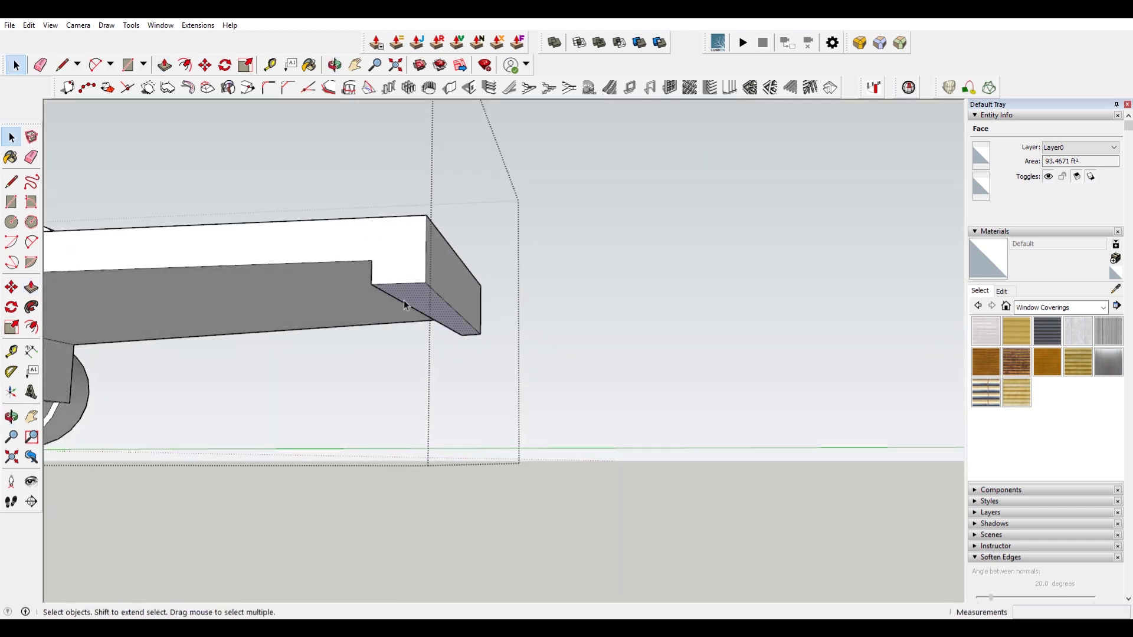
left_click_drag(404, 306, 322, 277)
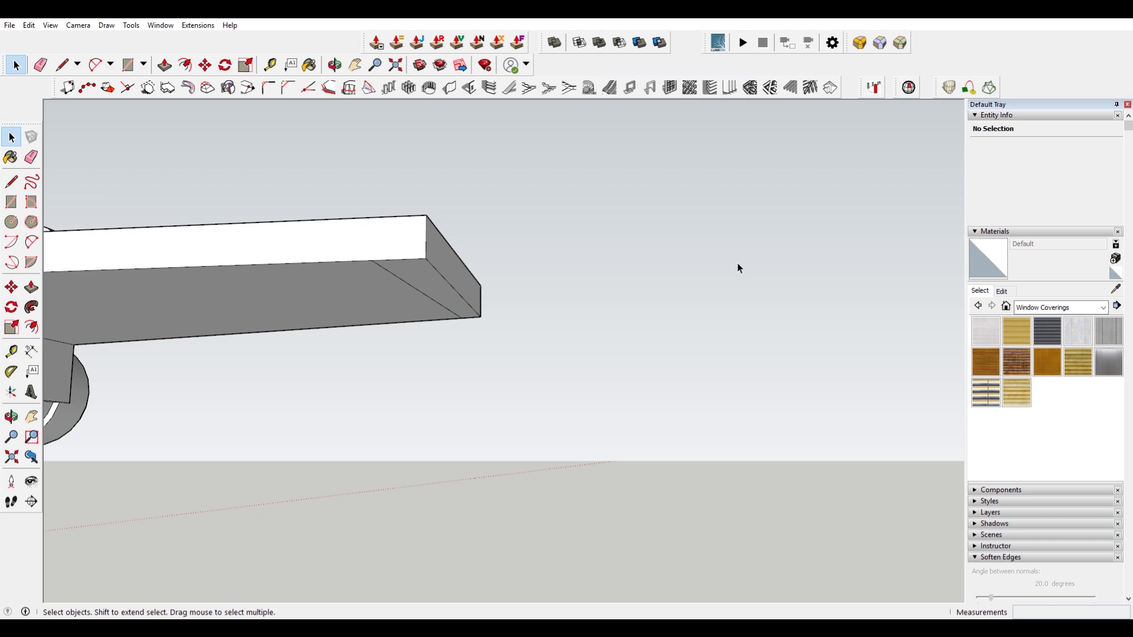
- Paste the laser cannon group in place at the wing tip and explode it together with its nested groups
middle_click_drag(738, 266, 649, 343)
left_click(25, 30)
left_click(102, 110)
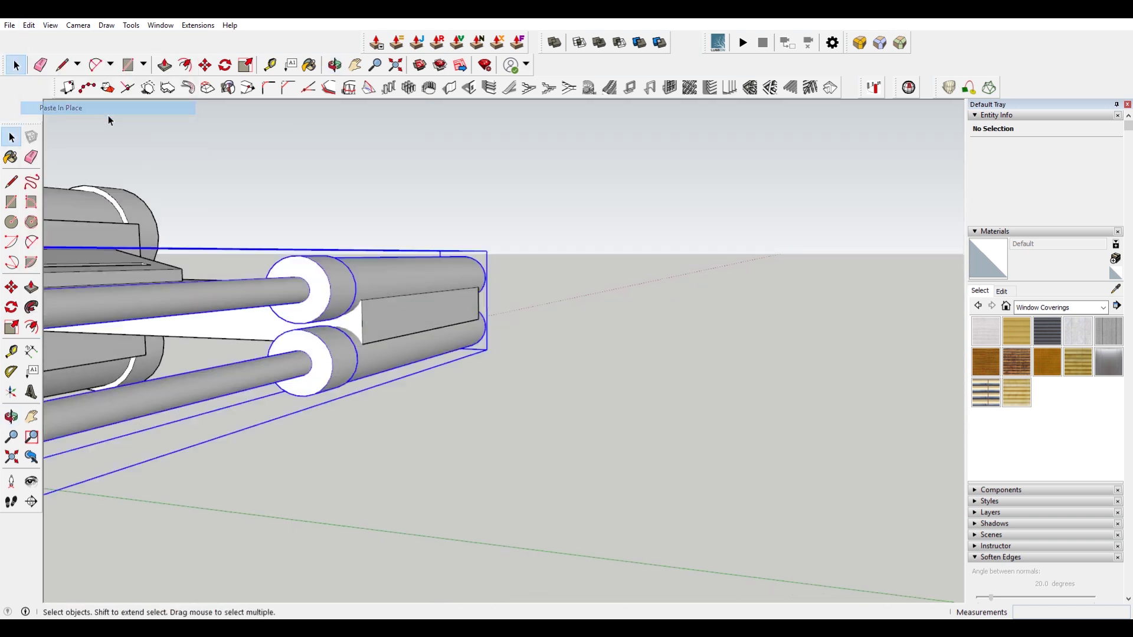
middle_click_drag(171, 161, 411, 343)
right_click(418, 348)
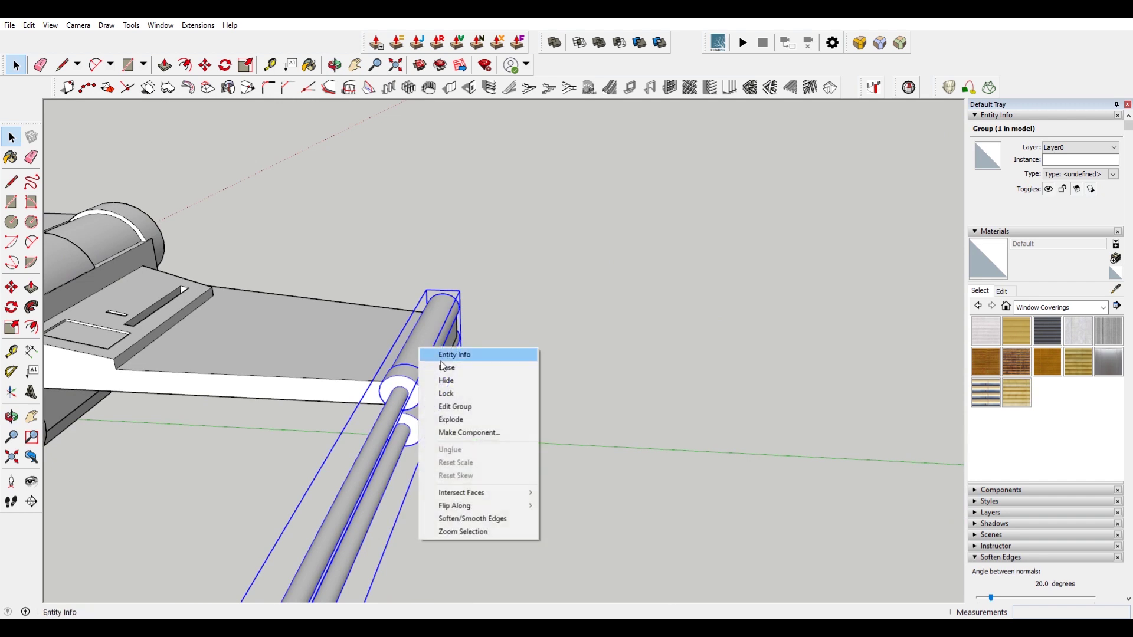
left_click(473, 421)
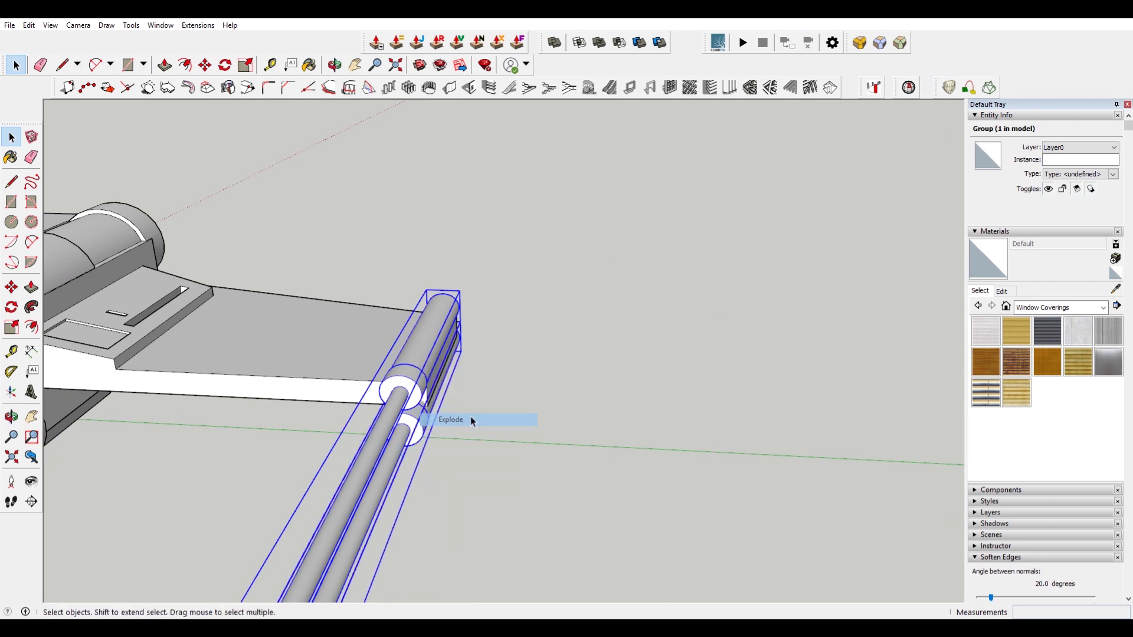
right_click(411, 379)
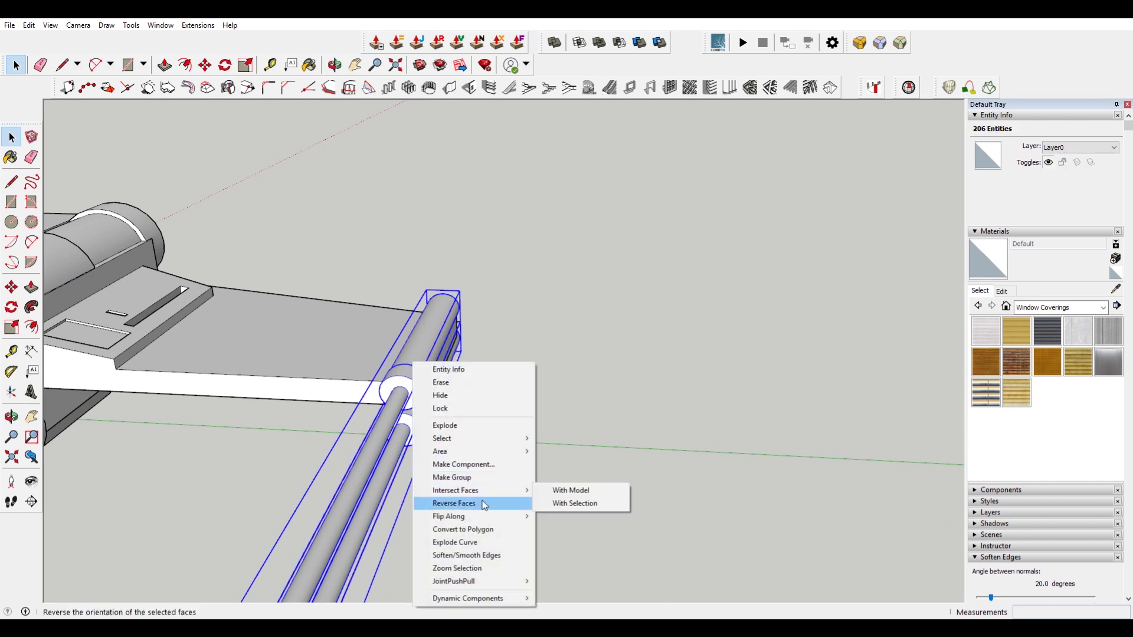
left_click(476, 426)
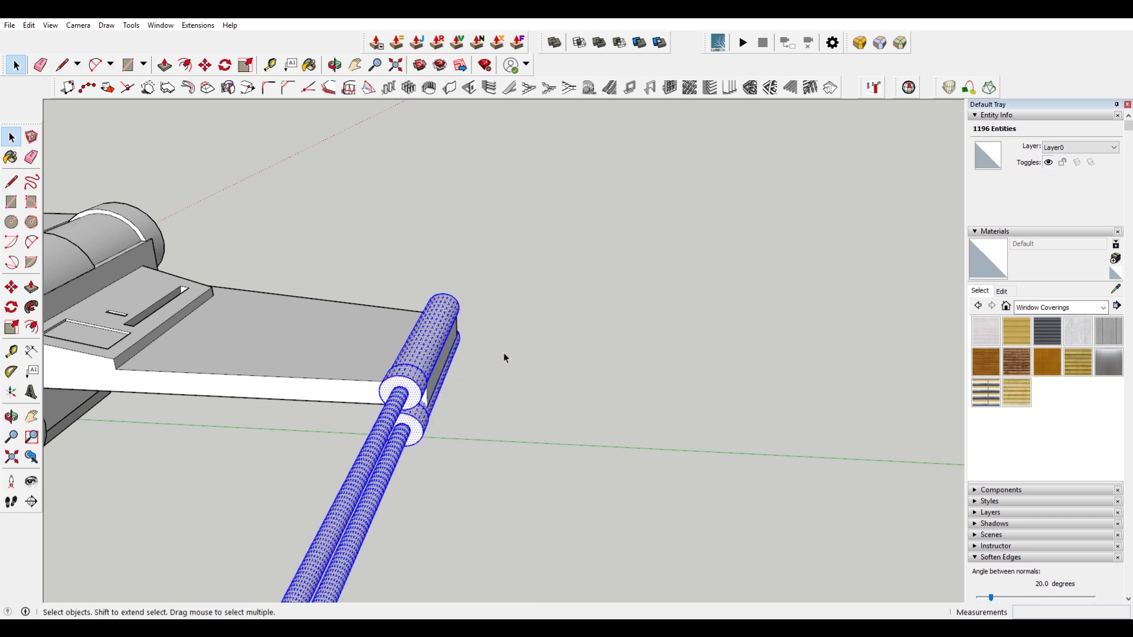
middle_click_drag(391, 279, 418, 273)
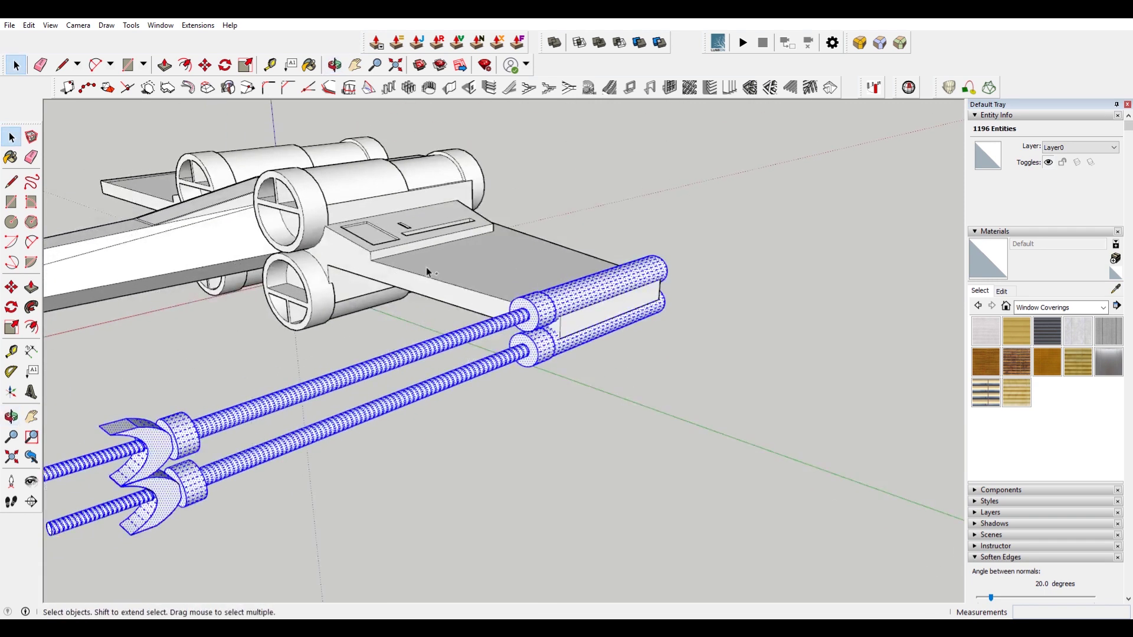
left_click(450, 273)
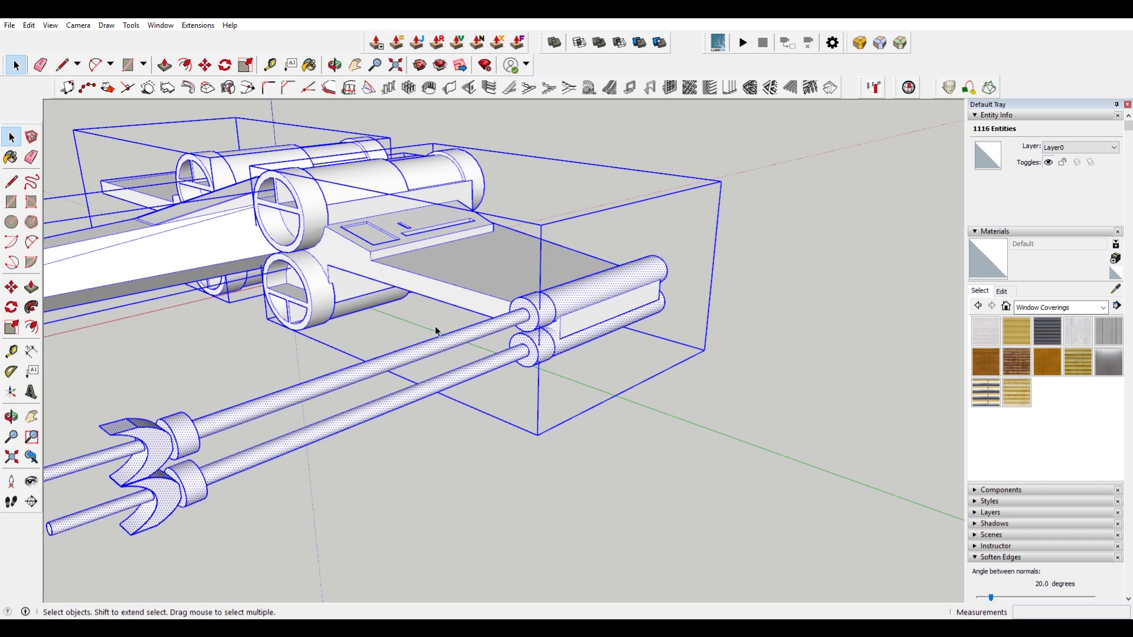
left_click(431, 351)
left_click(508, 372)
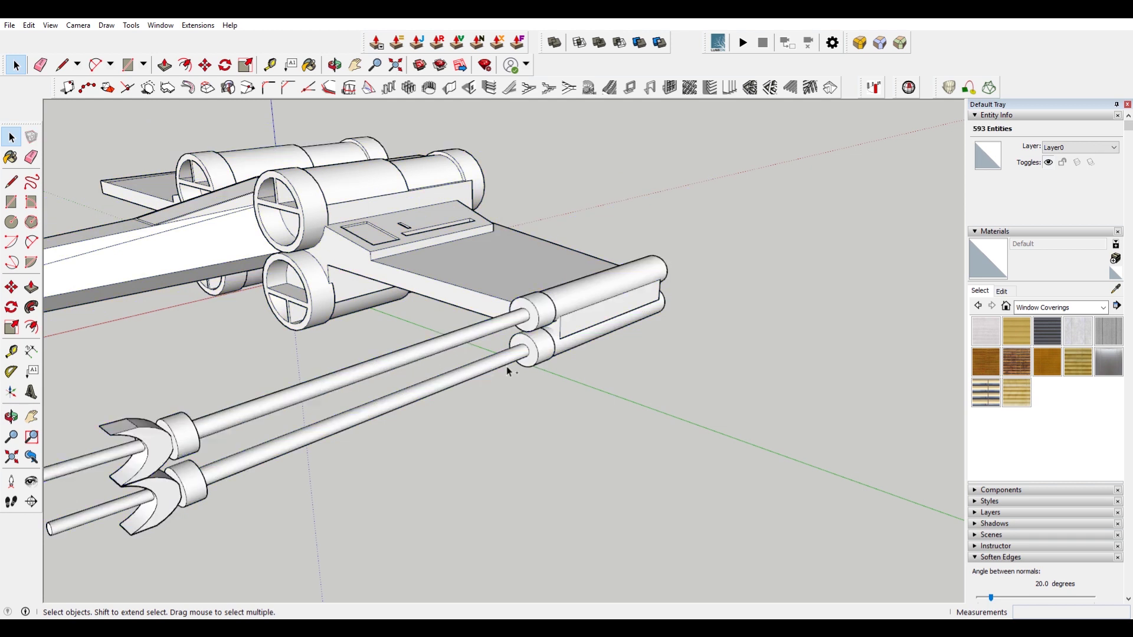
left_click(519, 360)
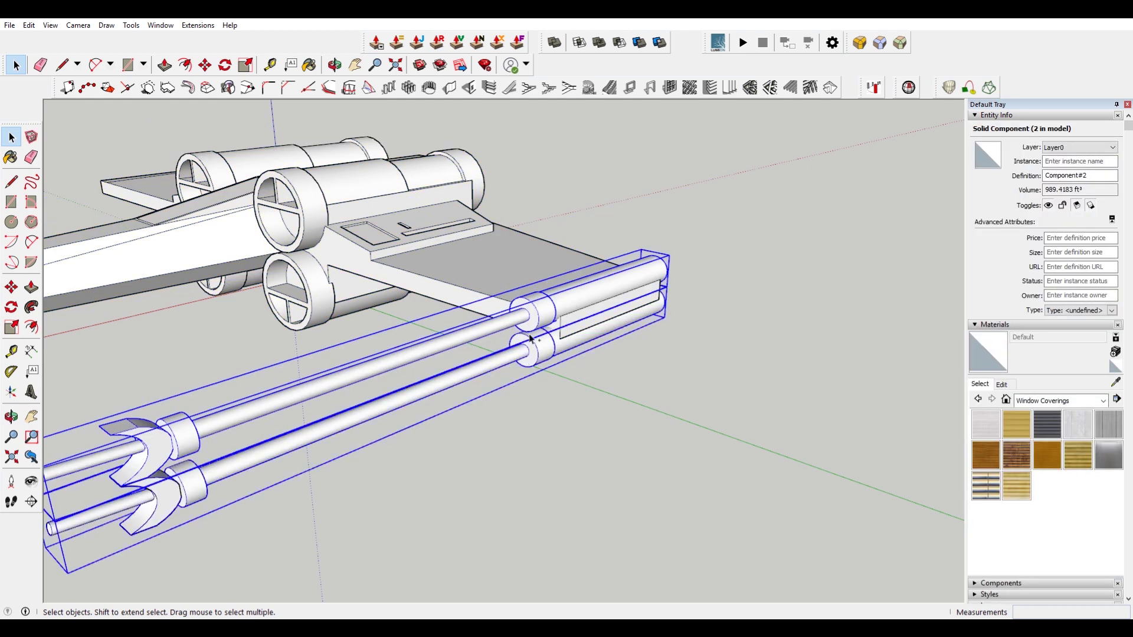
key("Delete")
double_click(497, 279)
key("Escape")
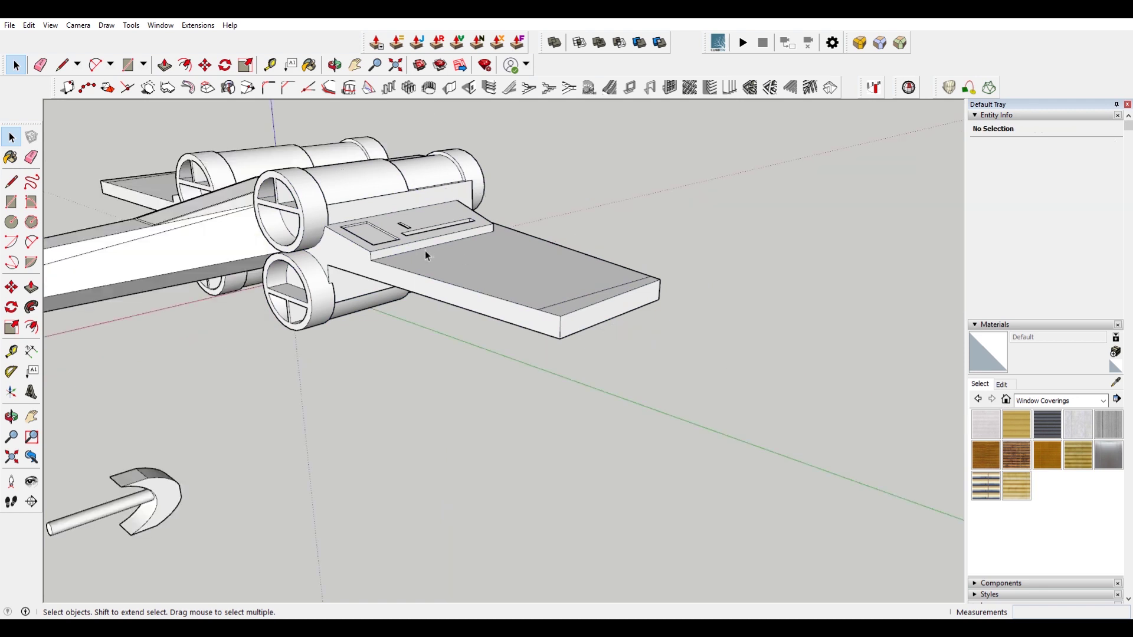
key("ctrl+z")
- Cut both laser cannons together with the lower cannon's loose muzzle geometry from the model
left_click(261, 404)
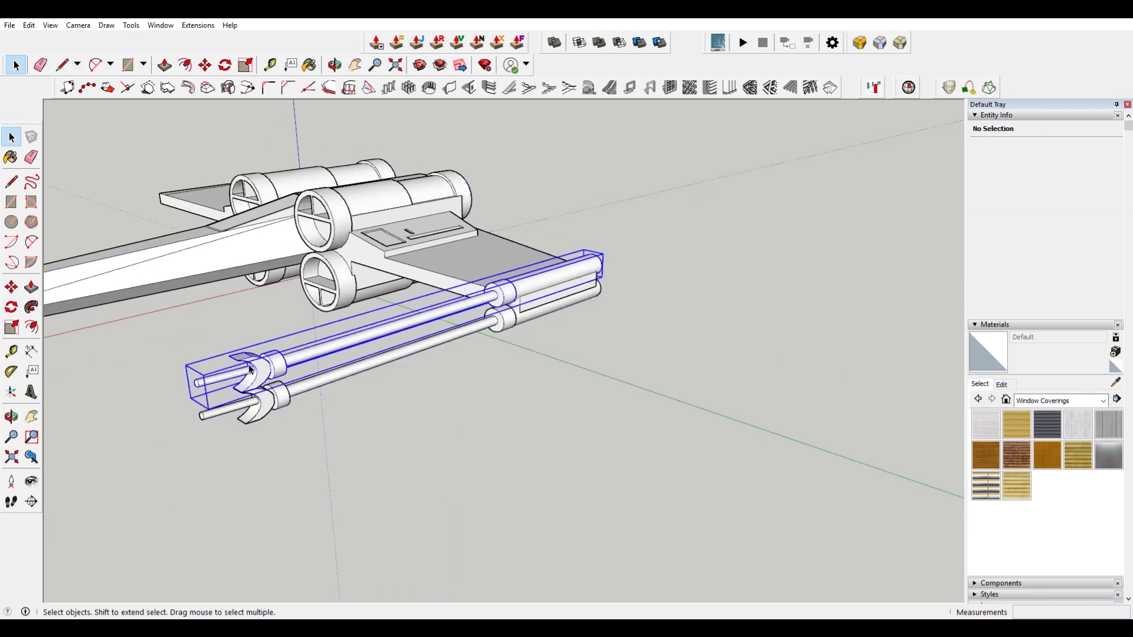
double_click(263, 404)
left_click(268, 406)
triple_click(293, 394)
left_click(284, 365, "shift")
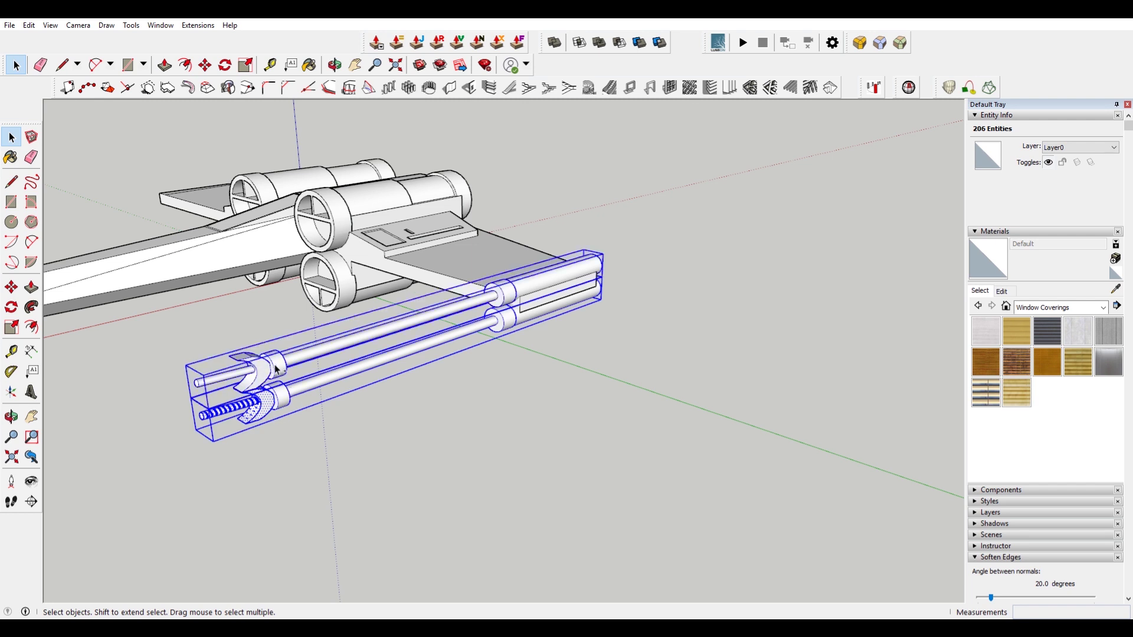
key("ctrl+x")
- Paste the laser cannons in place within the innermost wing group's geometry and explode them
double_click(476, 273)
left_click(386, 216)
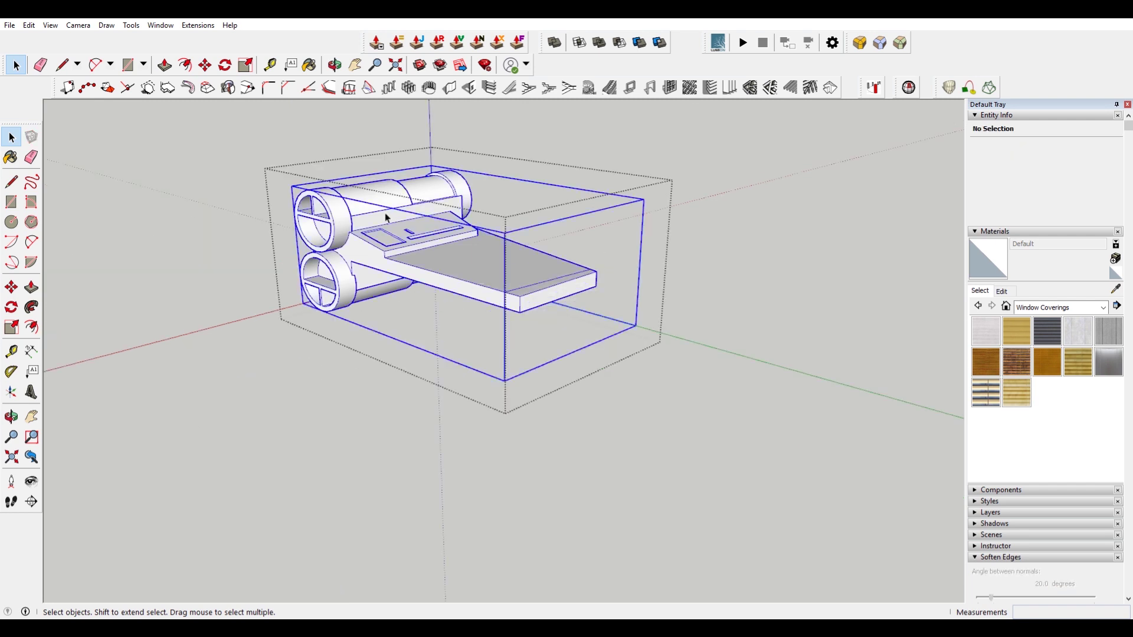
double_click(483, 272)
triple_click(484, 269)
left_click(29, 25)
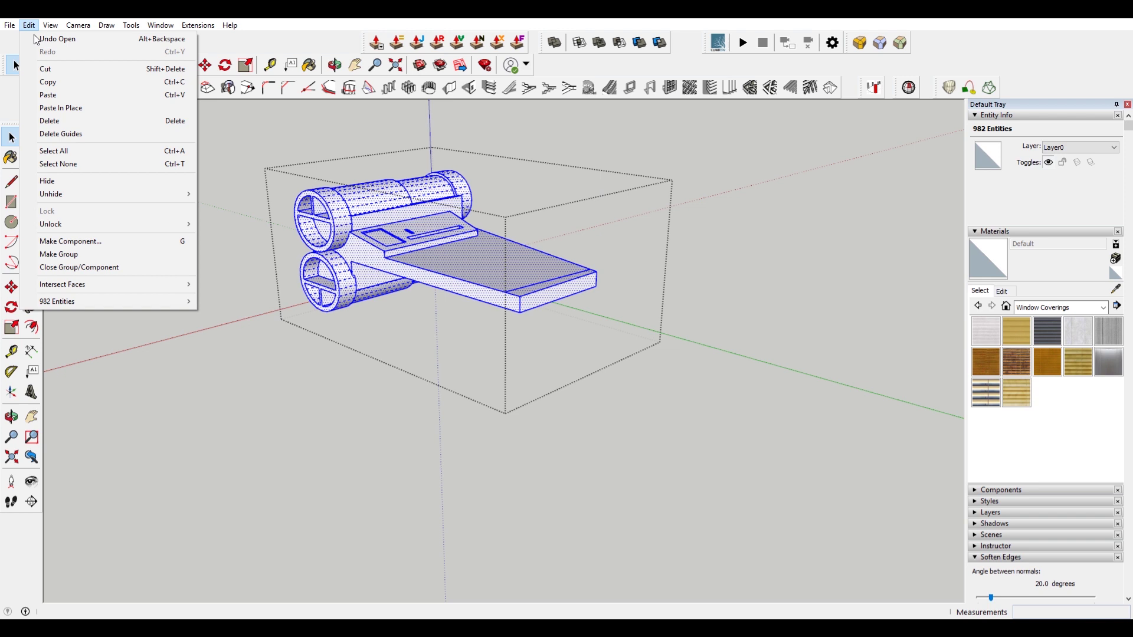
left_click(81, 108)
scroll(439, 269, "up", 1)
scroll(439, 269, "down", 2)
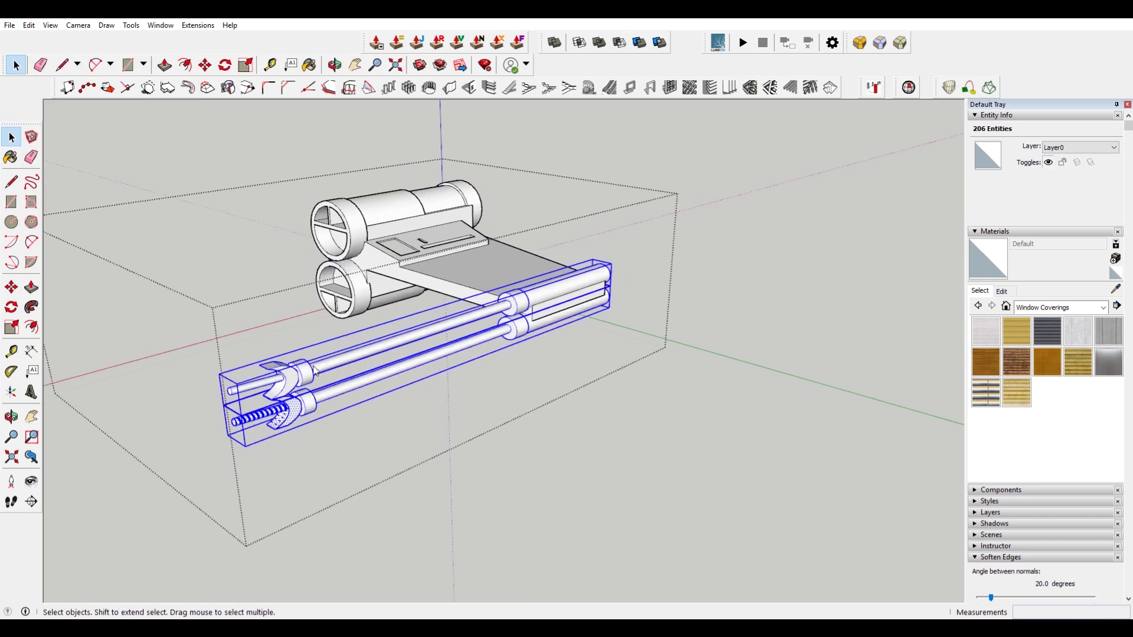
right_click(316, 370)
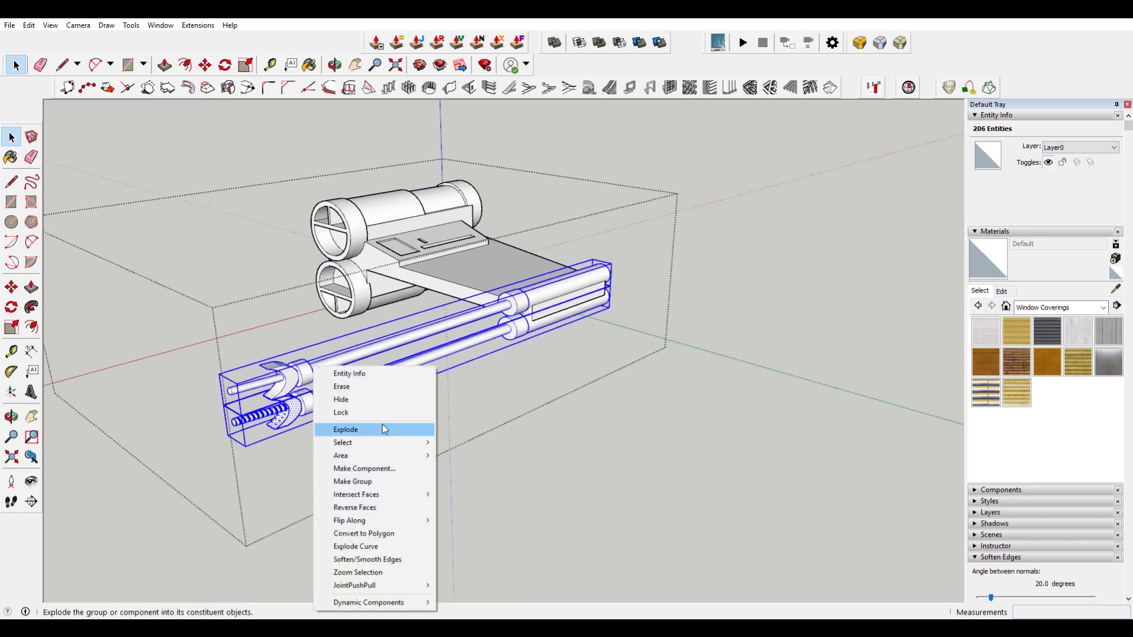
left_click(385, 430)
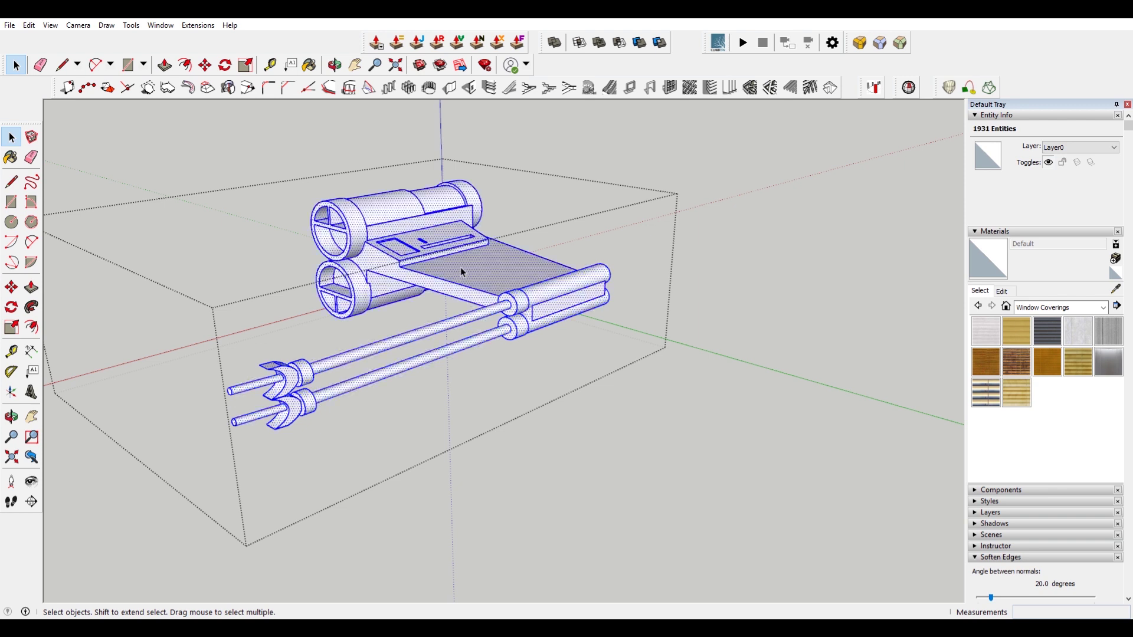
- Intersect the faces of all the wing and laser cannon geometry inside the group
right_click(485, 272)
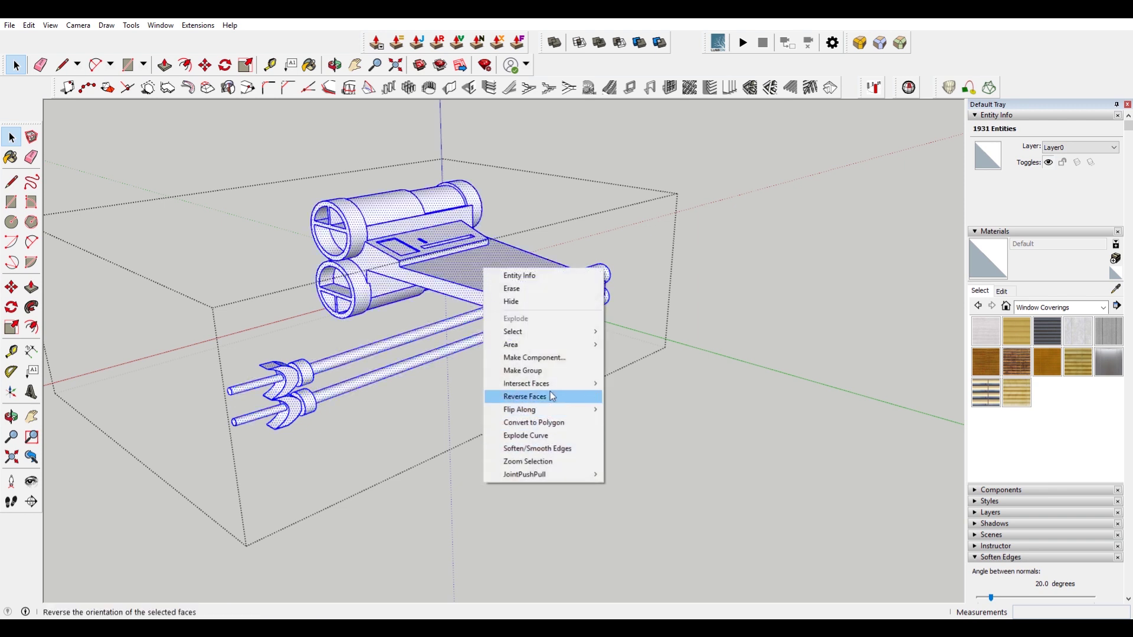
left_click(646, 409)
left_click(602, 385)
- Cut away the upper cannon's rear cylinder surface and delete the wing tip's top strip hidden inside it
middle_click_drag(598, 386, 685, 304)
scroll(667, 292, "up", 5)
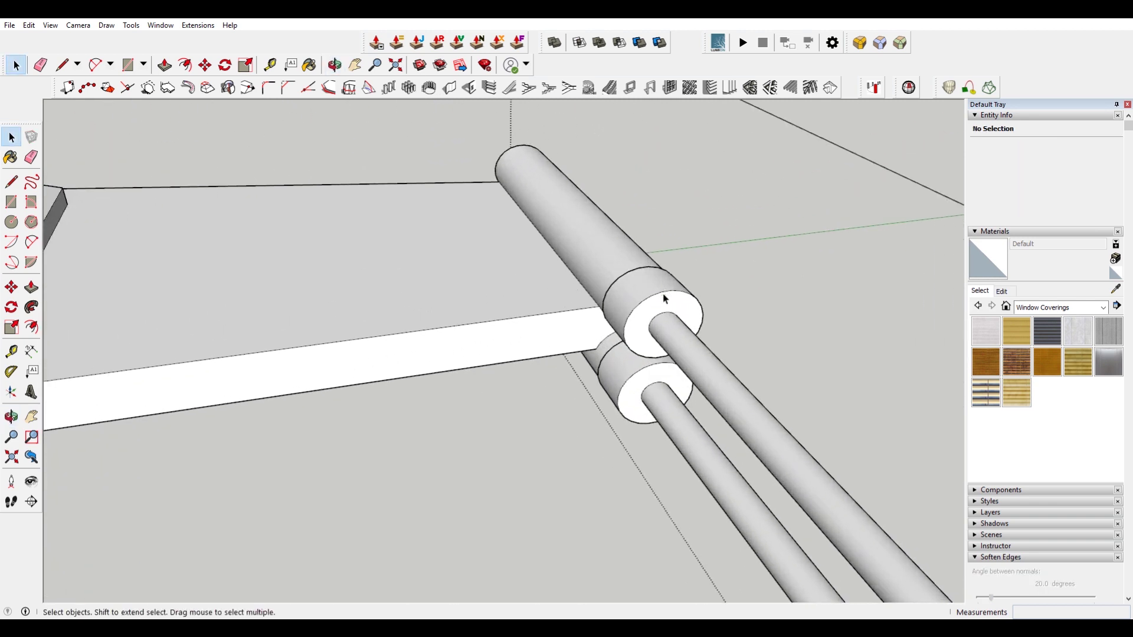
mouse_move(624, 331)
middle_mouse_down()
mouse_move(688, 245)
mouse_move(678, 254)
middle_mouse_up()
mouse_move(539, 283)
middle_mouse_down()
mouse_move(559, 307)
mouse_move(574, 385)
mouse_move(515, 313)
mouse_move(419, 285)
mouse_move(761, 399)
middle_mouse_up()
key("e")
key("space")
left_click(423, 289)
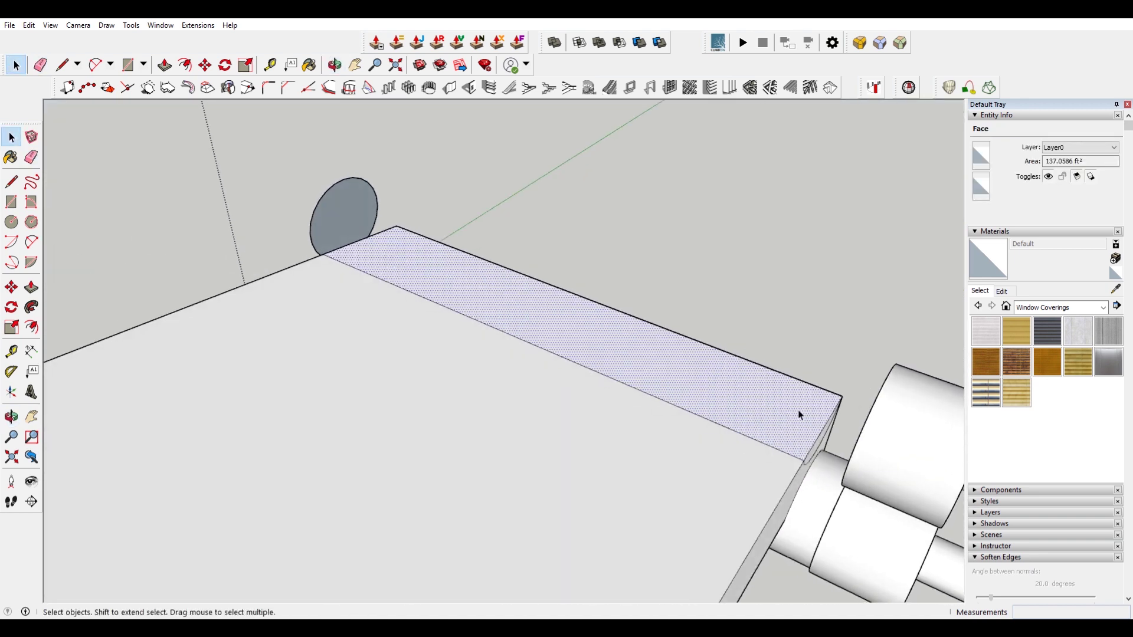
key("Delete")
- Delete the remaining wing corner geometry inside the upper cannon and paste its cylinder surface back in place
left_click(824, 427)
left_click(828, 431)
middle_click_drag(387, 255, 613, 404)
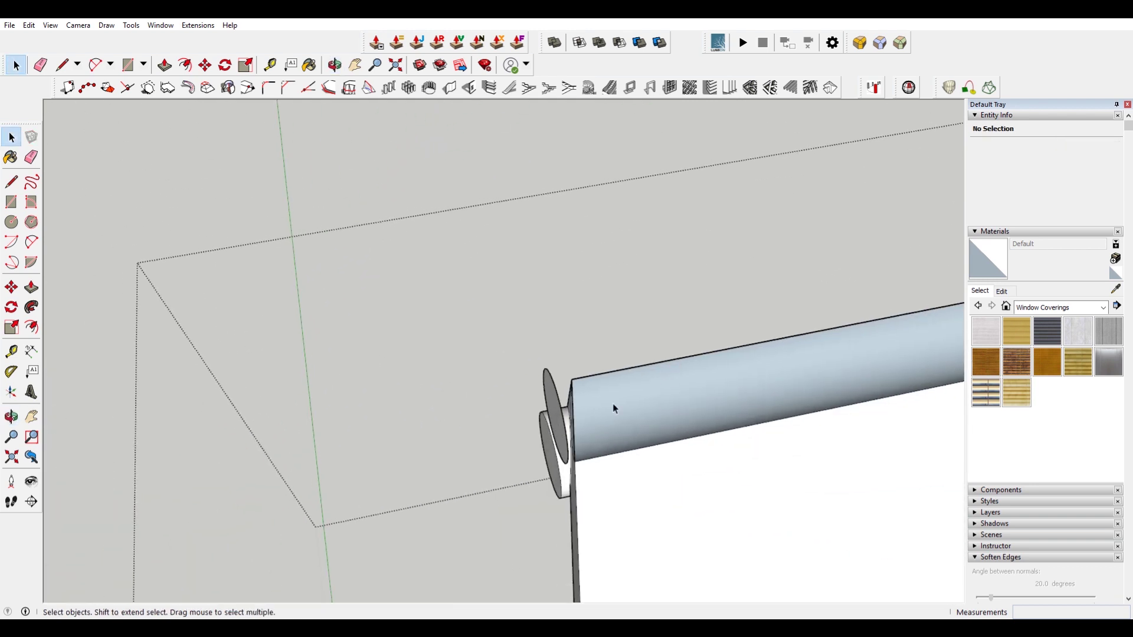
left_click(576, 421)
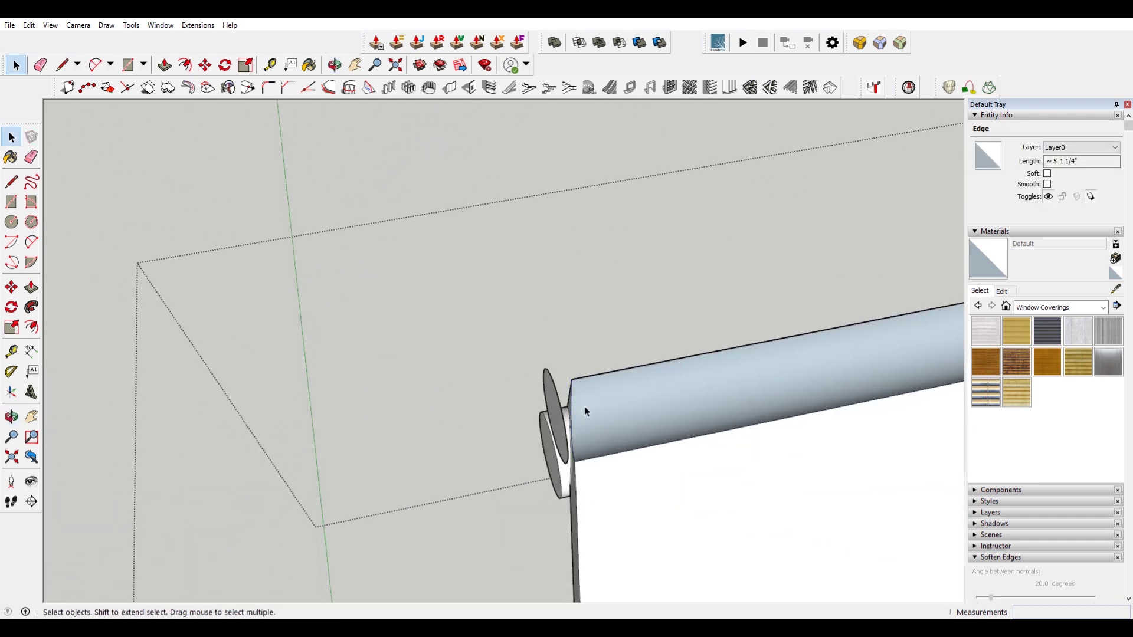
key("Delete")
middle_click_drag(587, 412, 639, 373)
left_click(29, 25)
left_click(80, 108)
- Cut the rear end cap off the lower cannon's cylinder to open its inside
middle_click_drag(308, 318, 593, 285)
left_click(543, 438)
middle_click_drag(509, 455, 519, 375)
key("Delete")
- Delete the leftover internal wing edges and faces inside the lower cannon's cylinder
mouse_move(558, 501)
middle_mouse_down()
mouse_move(572, 477)
mouse_move(549, 483)
mouse_move(519, 454)
middle_mouse_up()
left_click(521, 454)
left_click(500, 448)
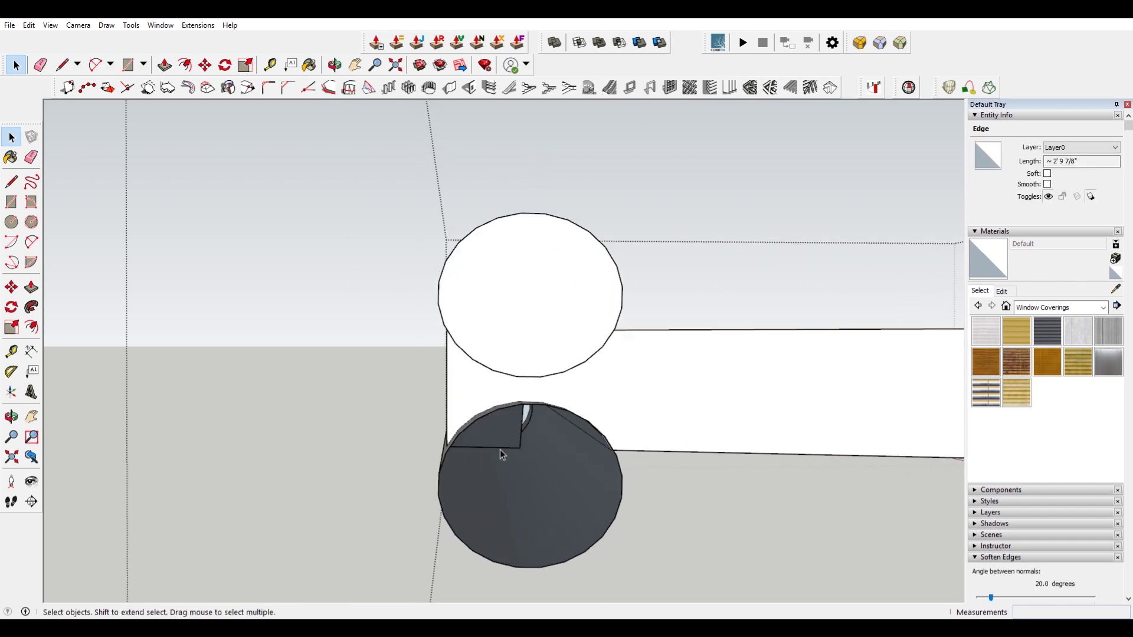
middle_click_drag(500, 450, 529, 444)
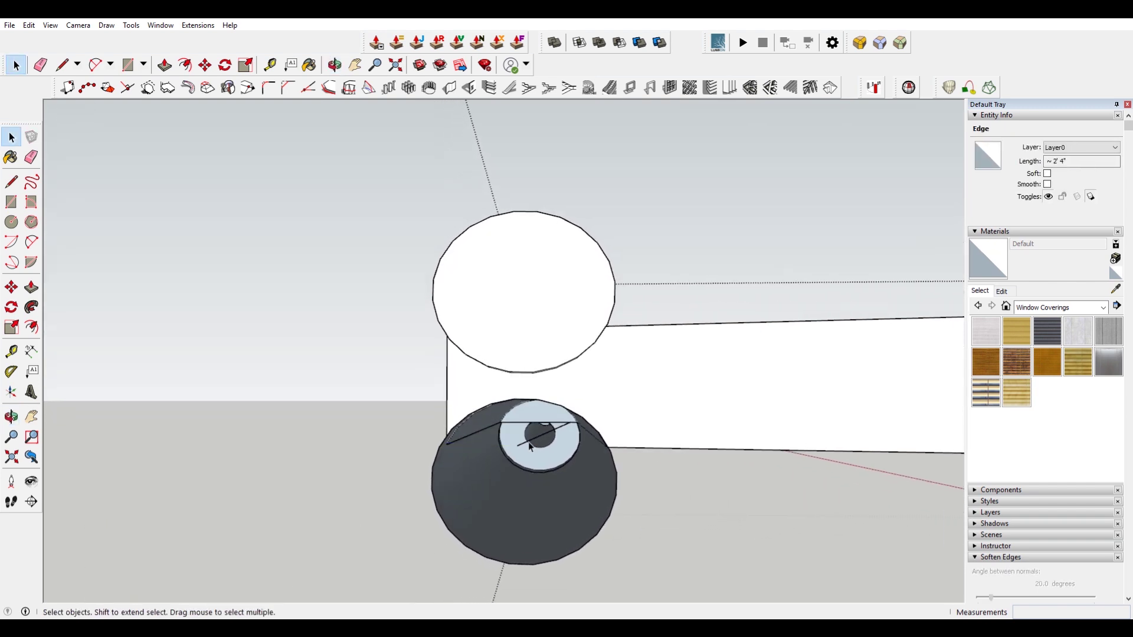
left_click(531, 446)
left_click(511, 424)
middle_click_drag(563, 499, 547, 347)
left_click(482, 377)
key("Delete")
left_click(547, 346)
key("Delete")
- Paste the lower cannon's rear end cap back in place and clear the selection
middle_click_drag(558, 398, 547, 430)
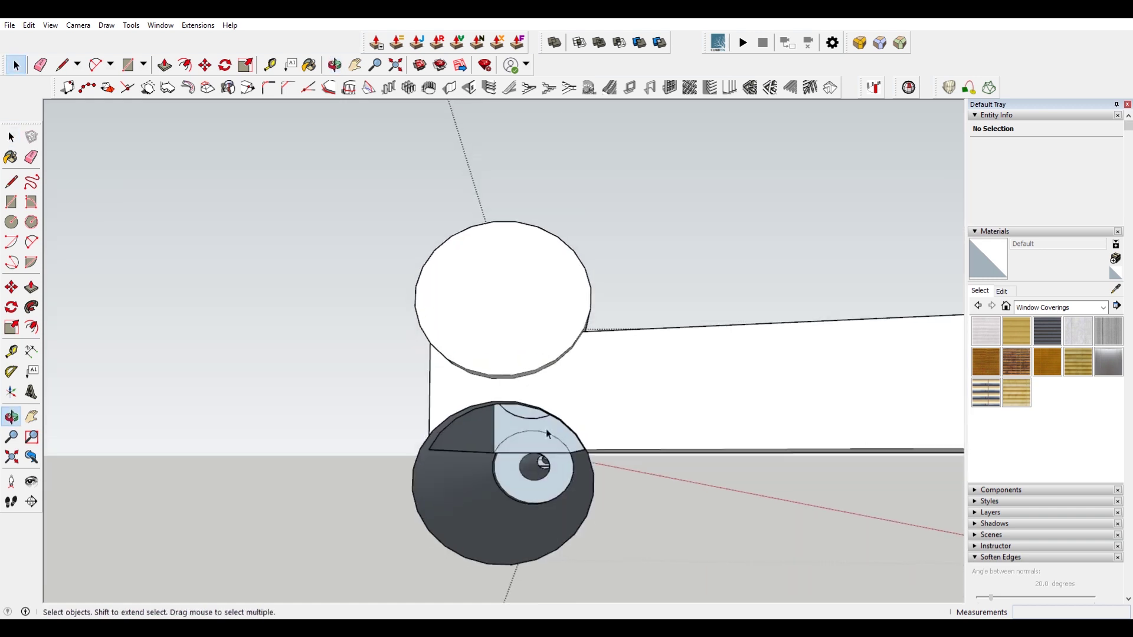
left_click(29, 26)
left_click(88, 106)
middle_click_drag(119, 137, 620, 350)
scroll(514, 329, "down", 3)
left_click(488, 157)
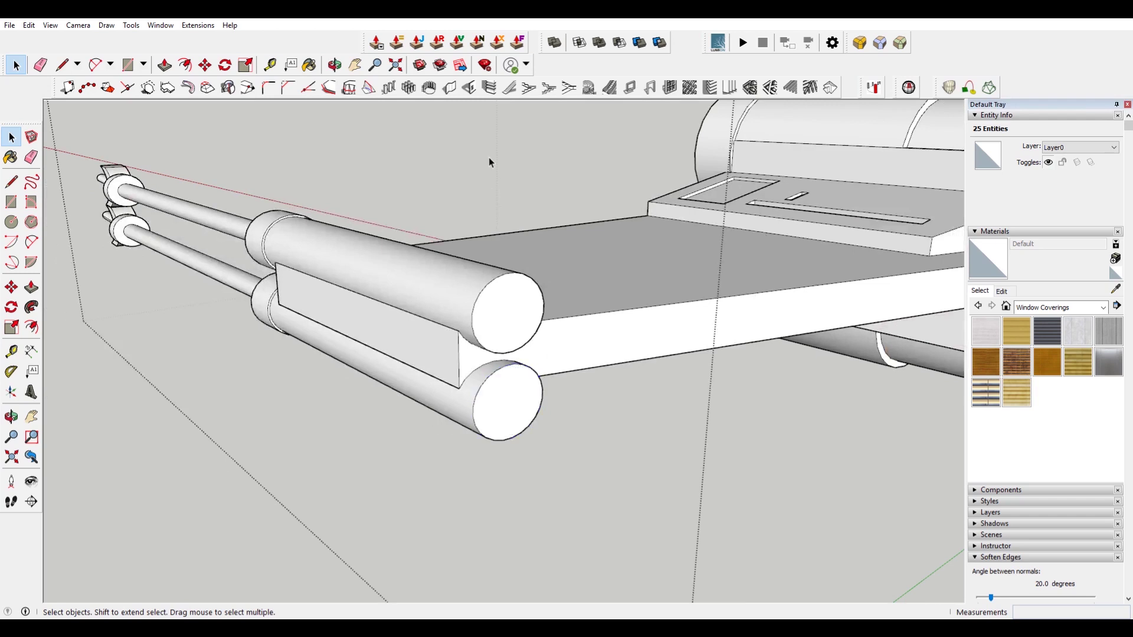
- Check the merged wing and cannon group for solid errors with Solid Inspector²
scroll(446, 236, "down", 3)
middle_click_drag(380, 283, 805, 408)
left_click(629, 281)
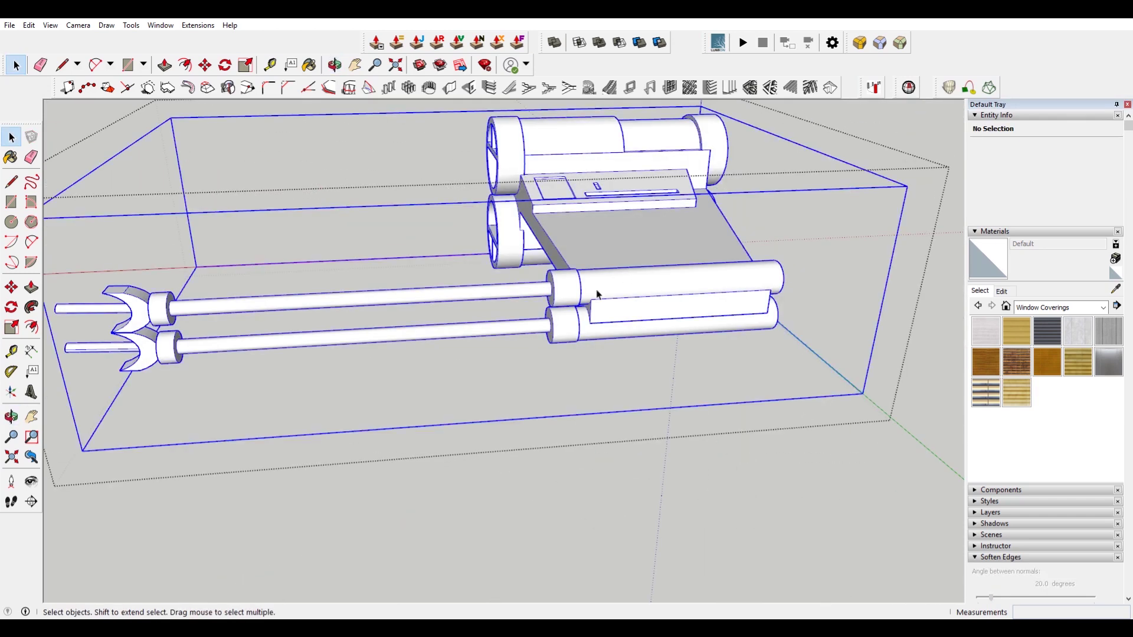
middle_click_drag(343, 299, 613, 392)
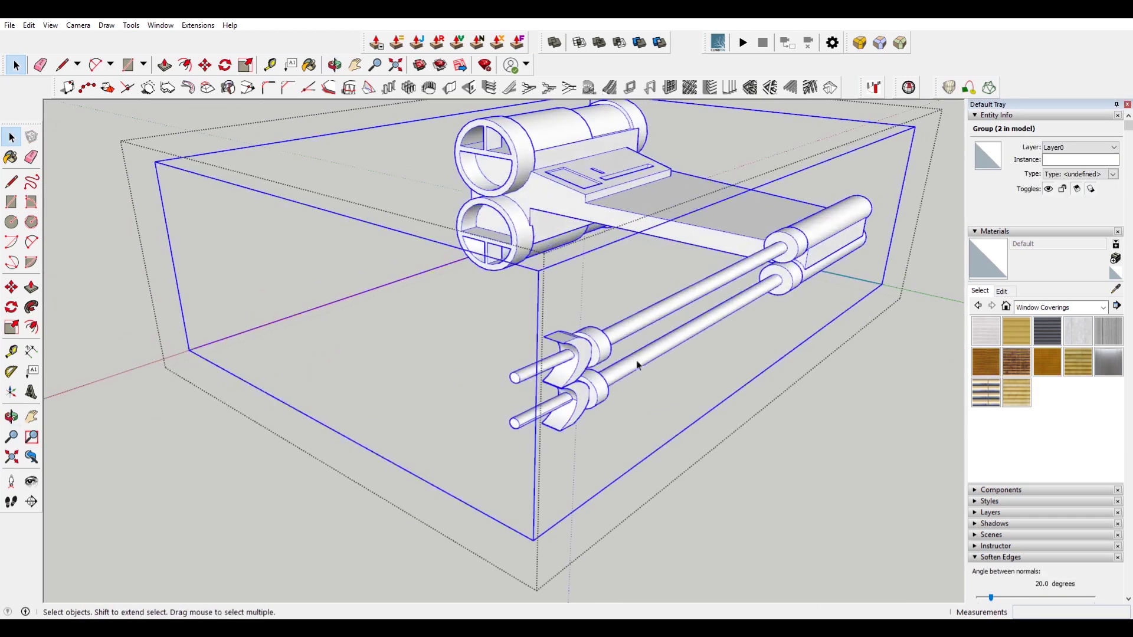
left_click(910, 89)
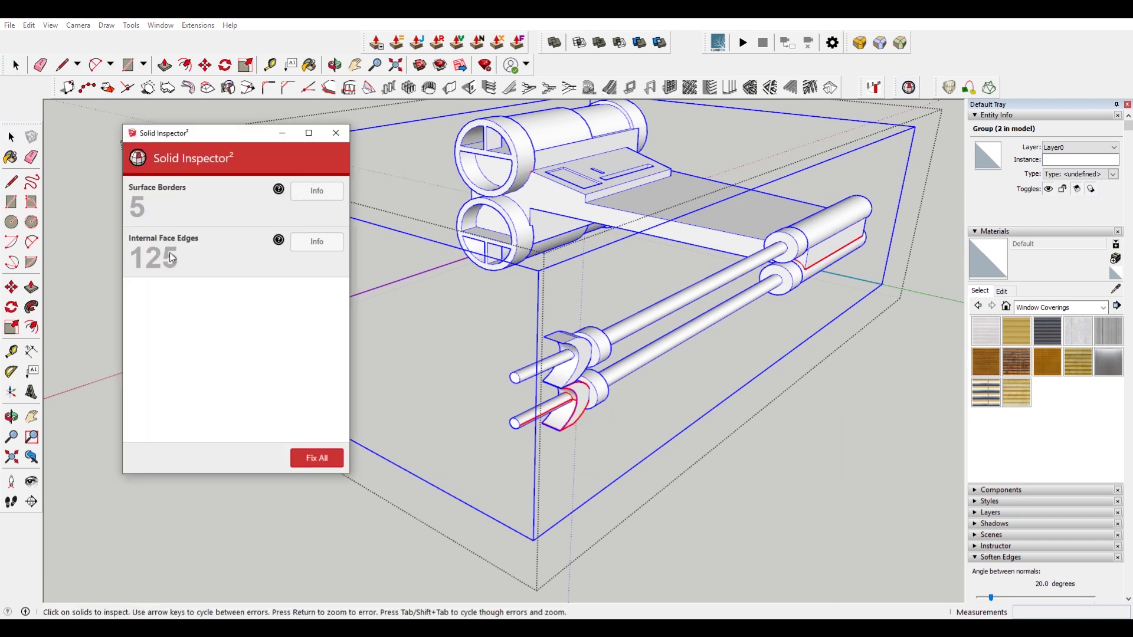
key("space")
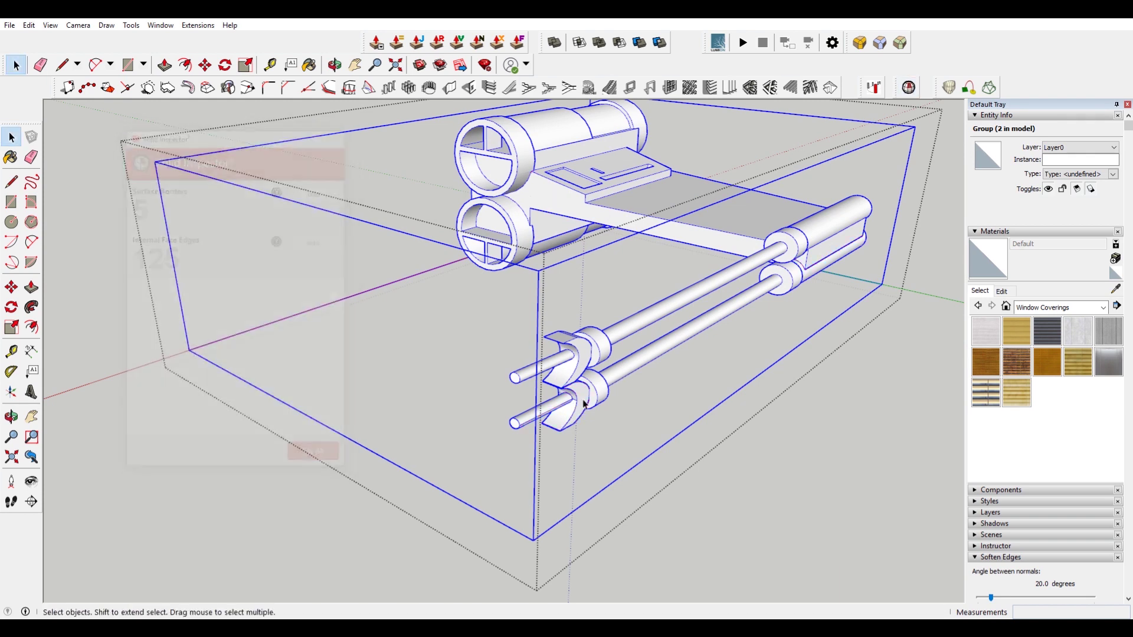
- Reopen the wing group and cut away the surface of the upper cannon's front collar
scroll(620, 389, "up", 3)
scroll(660, 305, "down", 2)
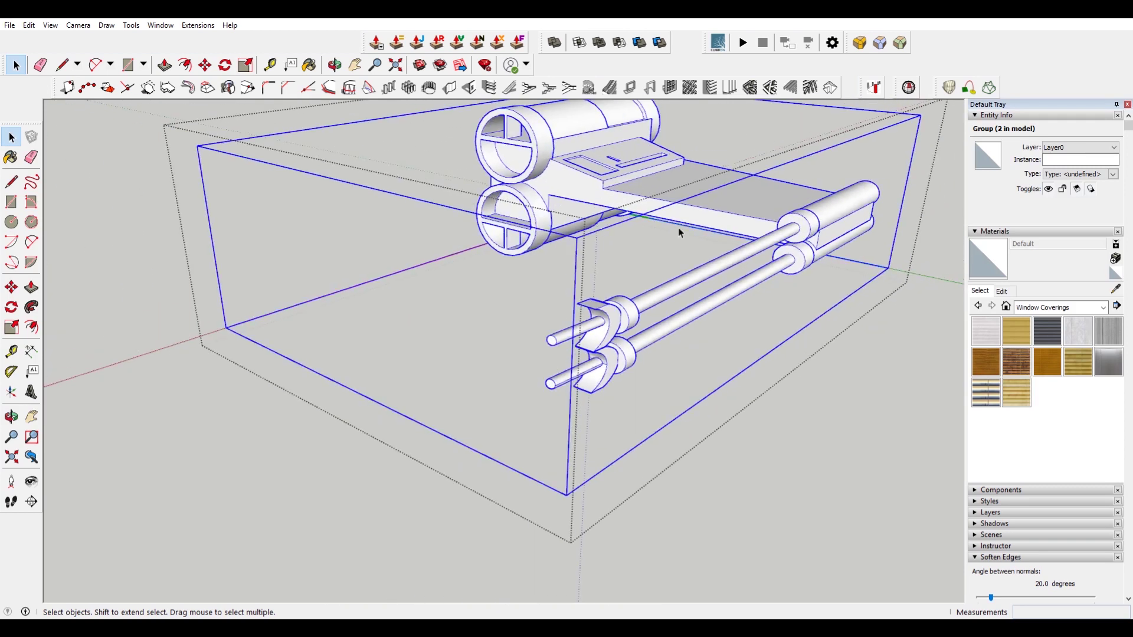
middle_click_drag(737, 238, 670, 237, "shift")
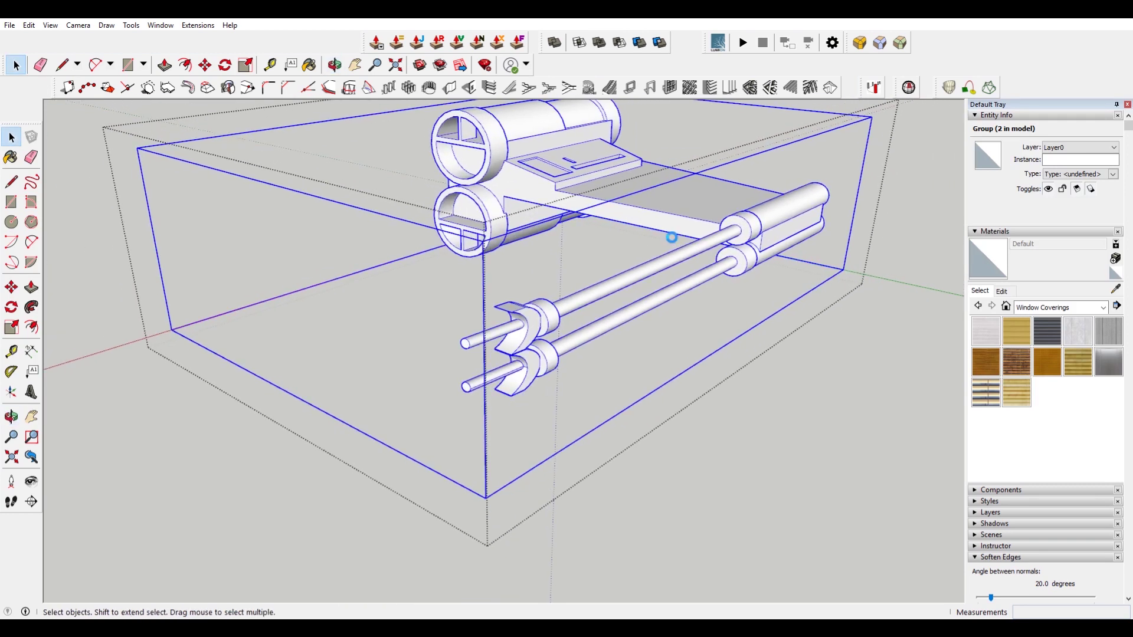
left_click(599, 287)
scroll(599, 288, "up", 5)
scroll(546, 325, "up", 6)
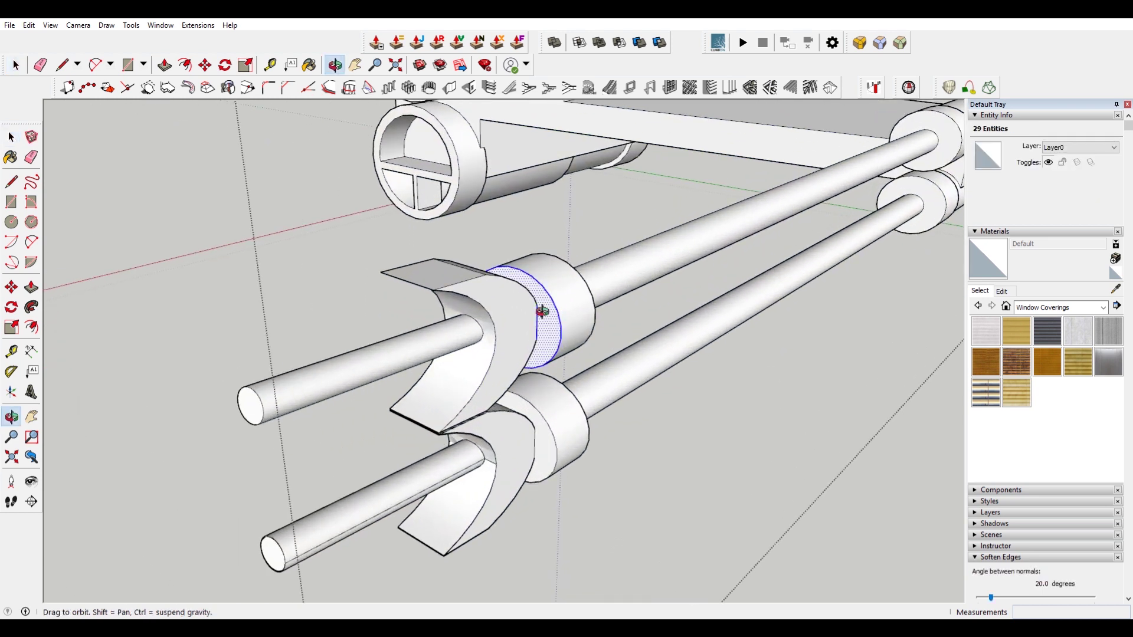
middle_click_drag(521, 323, 458, 349)
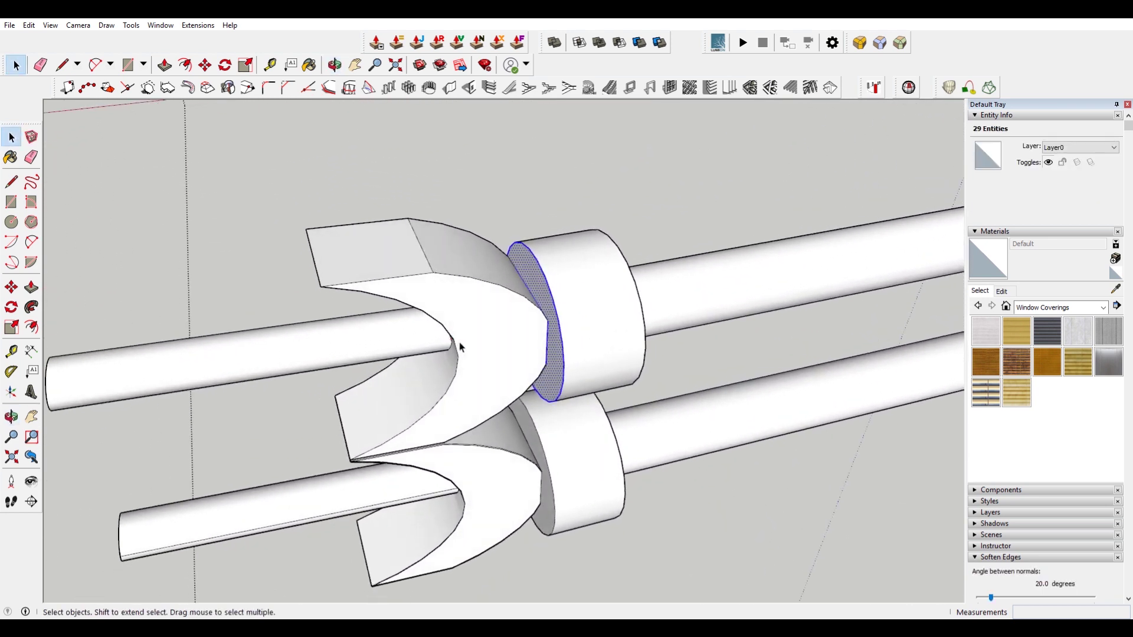
left_click(552, 314)
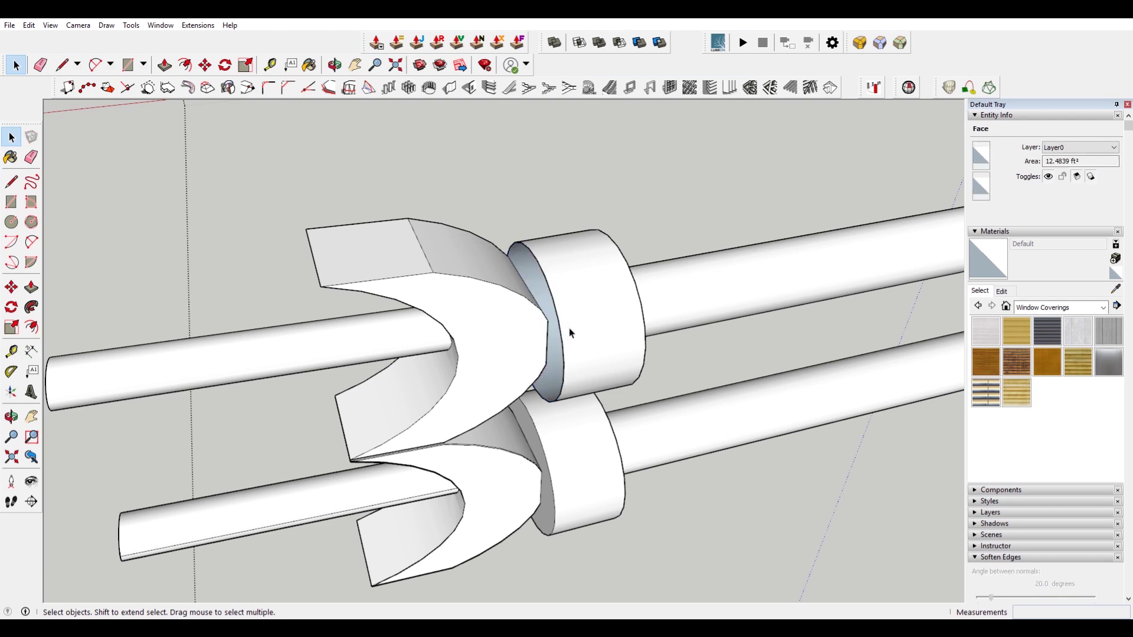
key("Delete")
- Inspect the inside of the upper cannon's front collar and paste its surface back in place
middle_click_drag(586, 324, 357, 320)
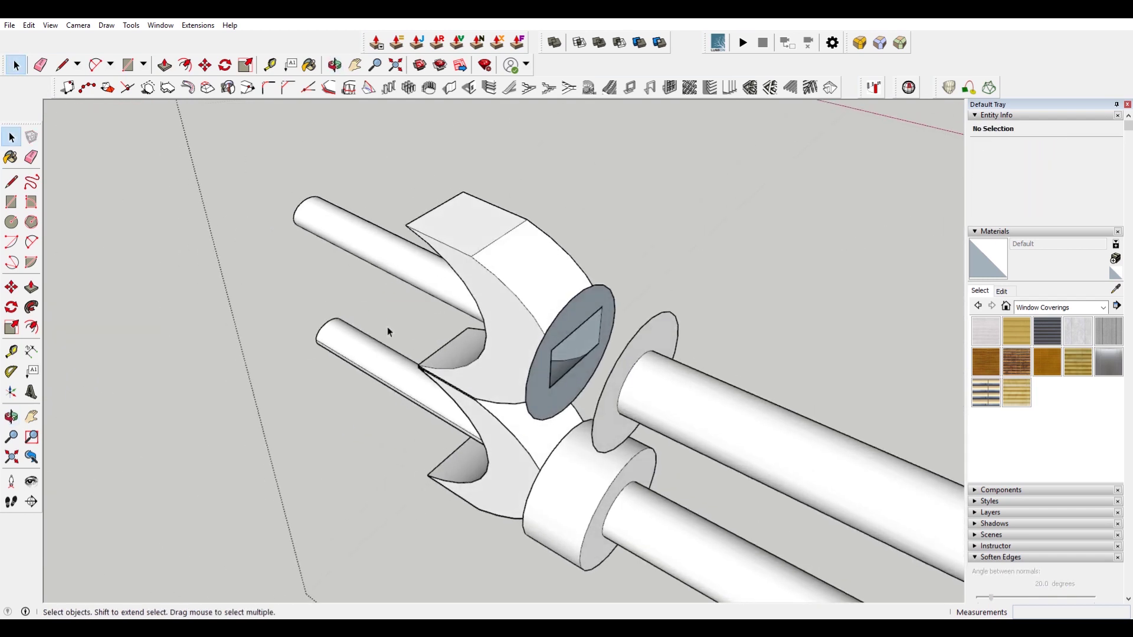
middle_click_drag(561, 352, 449, 87)
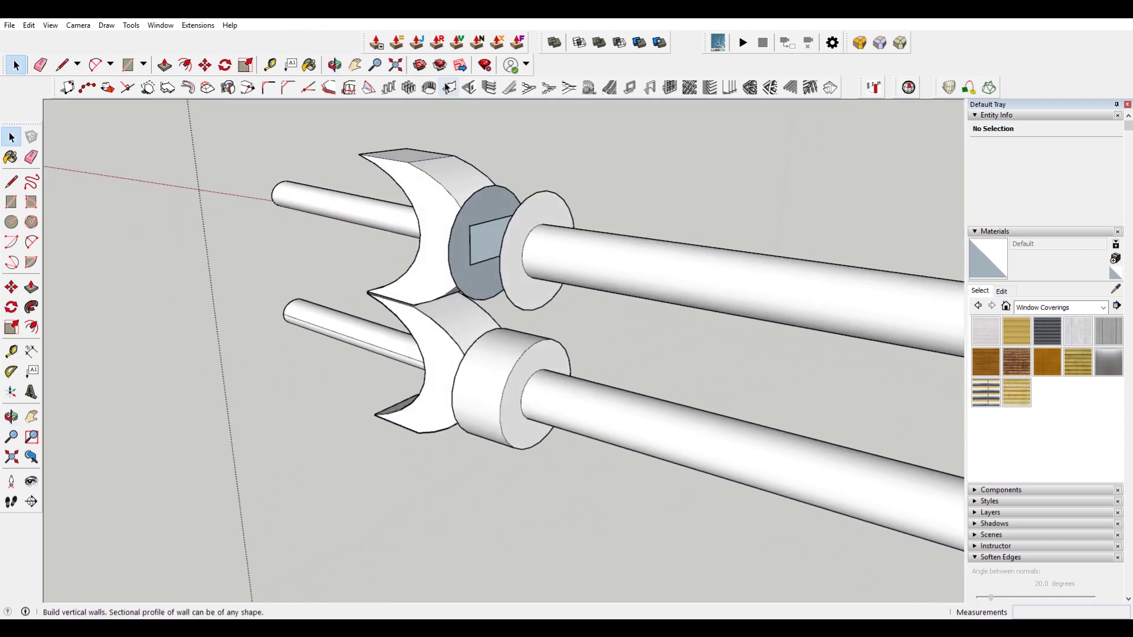
left_click(30, 25)
left_click(63, 104)
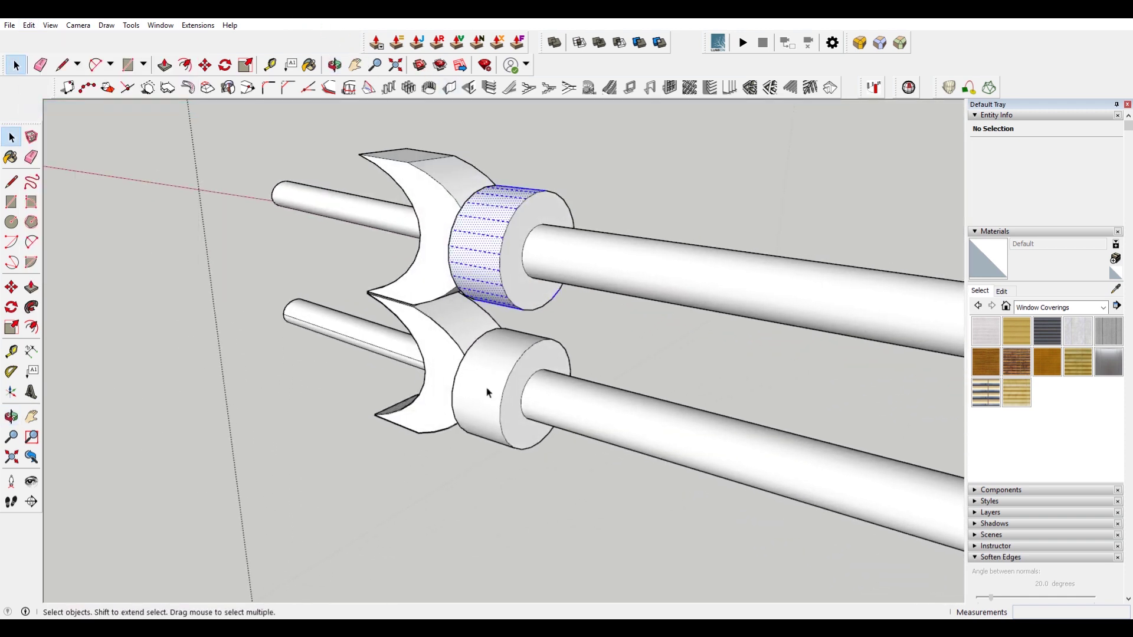
- Look inside the lower cannon's opened front collar and delete the narrow strip along the lower side of its rectangular opening
scroll(474, 381, "up", 8)
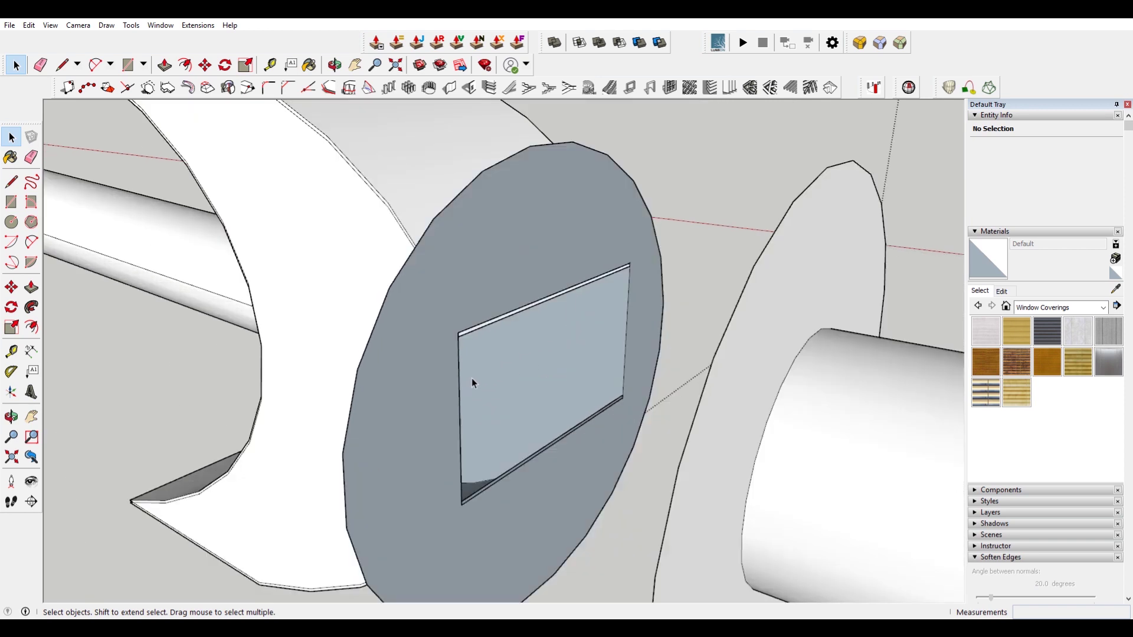
middle_click_drag(480, 366, 475, 336)
scroll(465, 429, "up", 5)
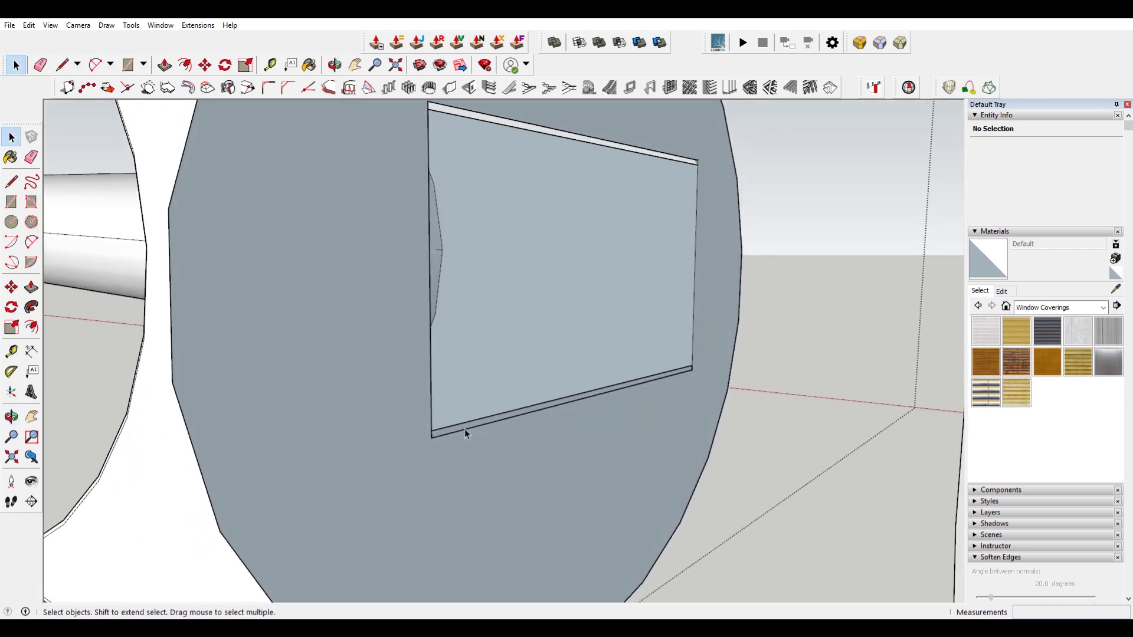
left_click(452, 424)
middle_click_drag(453, 425, 499, 392)
scroll(497, 388, "down", 2)
left_click(612, 280)
scroll(610, 300, "down", 5)
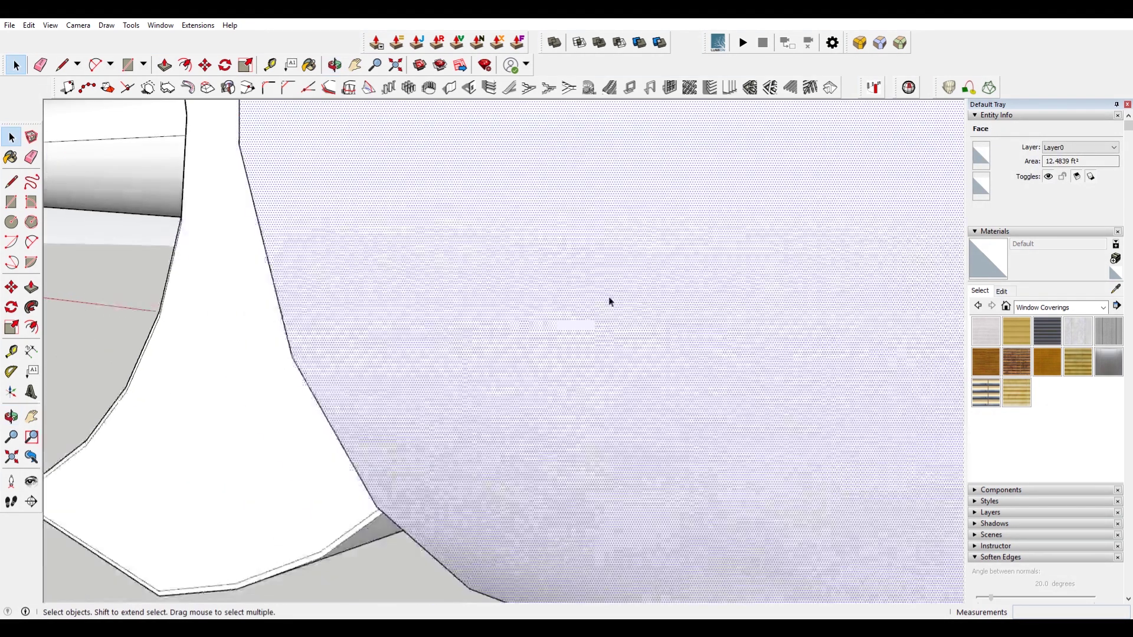
key("Delete")
- Try to erase the short leftover edge at the lower corner of the rectangular opening, then undo it
scroll(572, 290, "up", 3)
key("e")
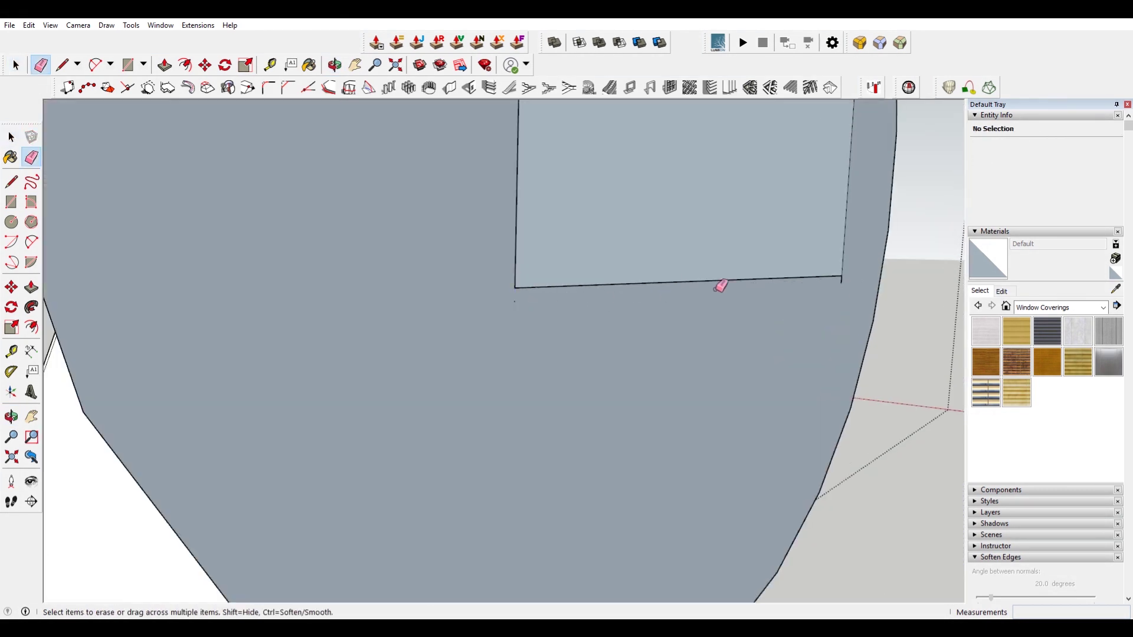
left_click(842, 280)
key("ctrl+z")
- Inspect the narrow strip along the upper side of the rectangular opening and the collar's surrounding end face
scroll(855, 291, "down", 5)
middle_click_drag(794, 265, 773, 451, "shift")
scroll(718, 260, "up", 5)
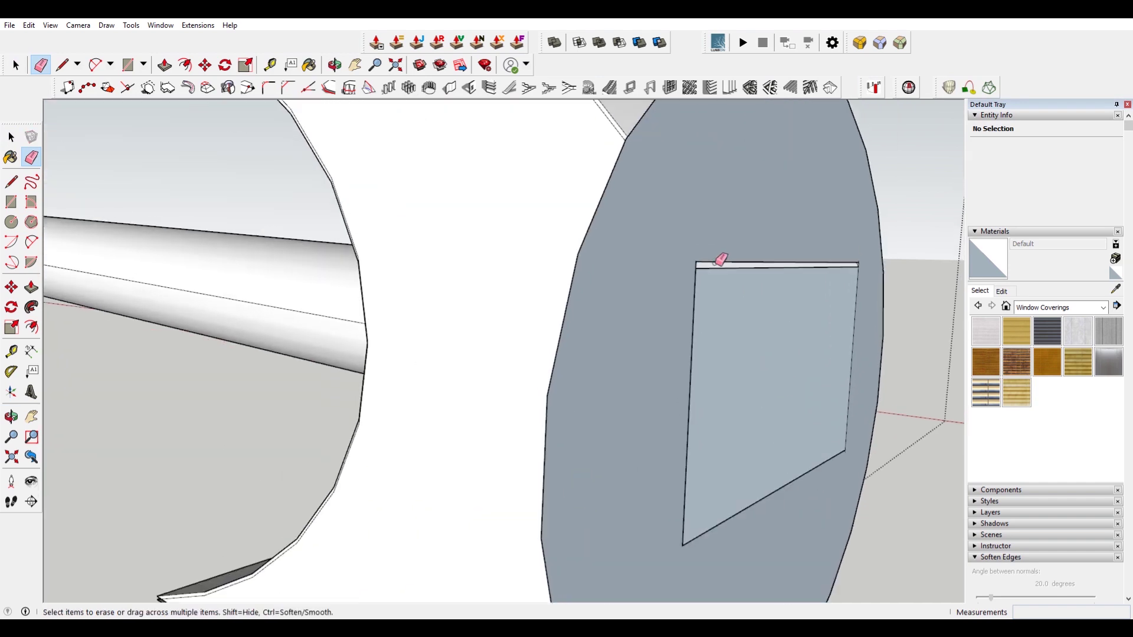
mouse_move(720, 260)
middle_mouse_down()
mouse_move(728, 246)
mouse_move(696, 236)
middle_mouse_up()
key("r")
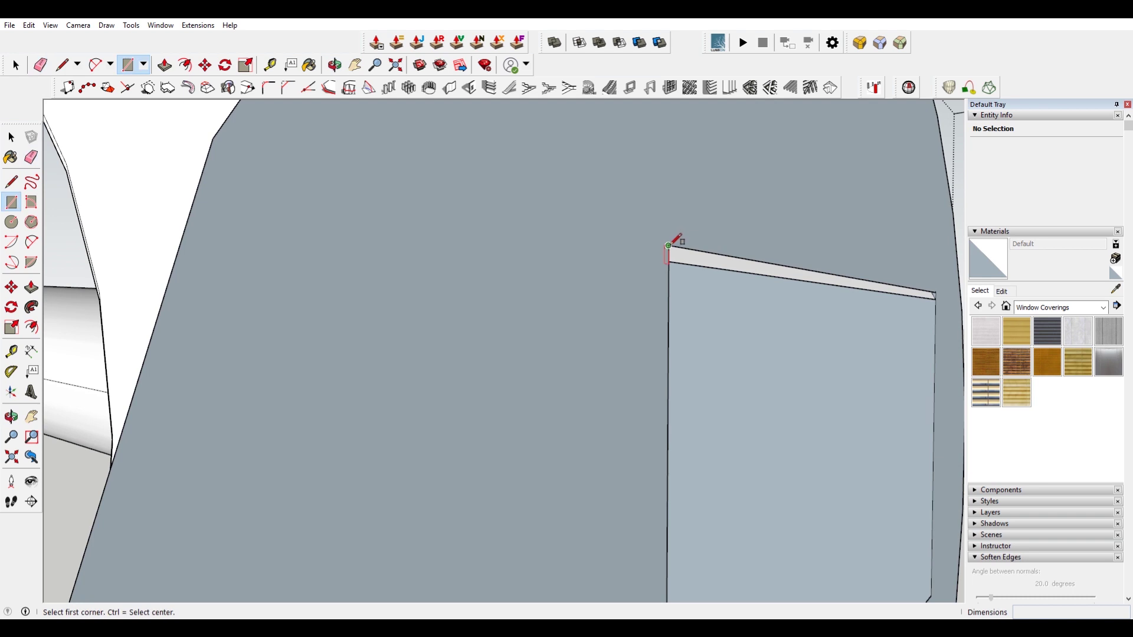
middle_click_drag(830, 284, 865, 250)
scroll(849, 276, "up", 3)
key("space")
left_click(845, 289)
left_click(865, 250)
scroll(862, 253, "down", 5)
middle_click_drag(658, 298, 728, 377)
scroll(729, 377, "down", 6)
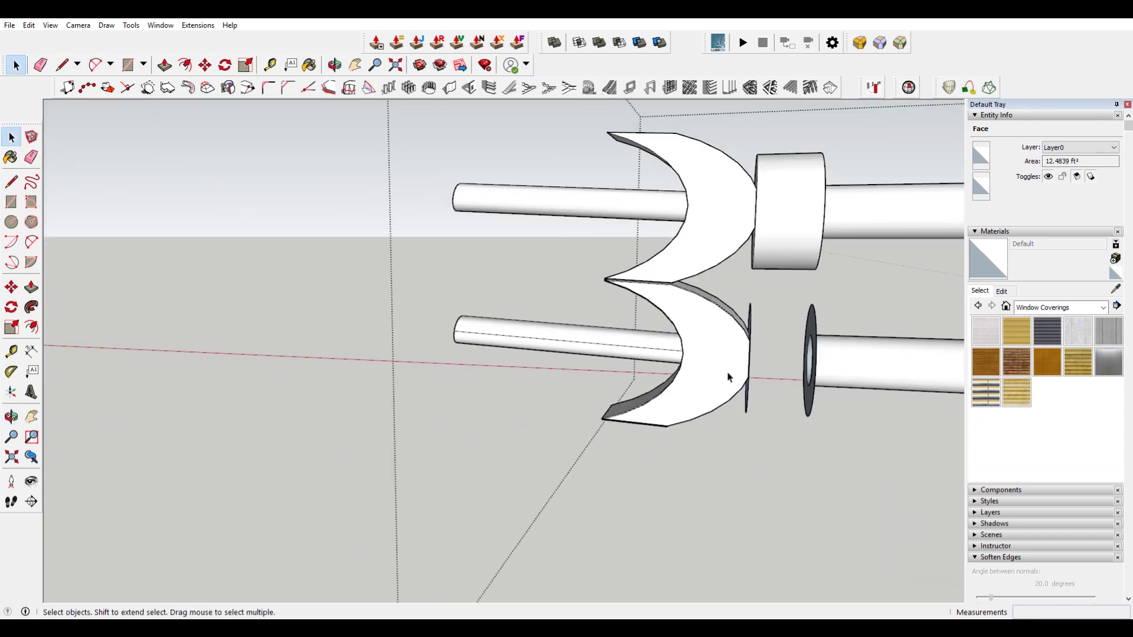
- Delete the lower cannon's whole front tip, including the thin barrel, crescent and collar end disc
left_click_drag(381, 216, 814, 493)
scroll(733, 366, "up", 2)
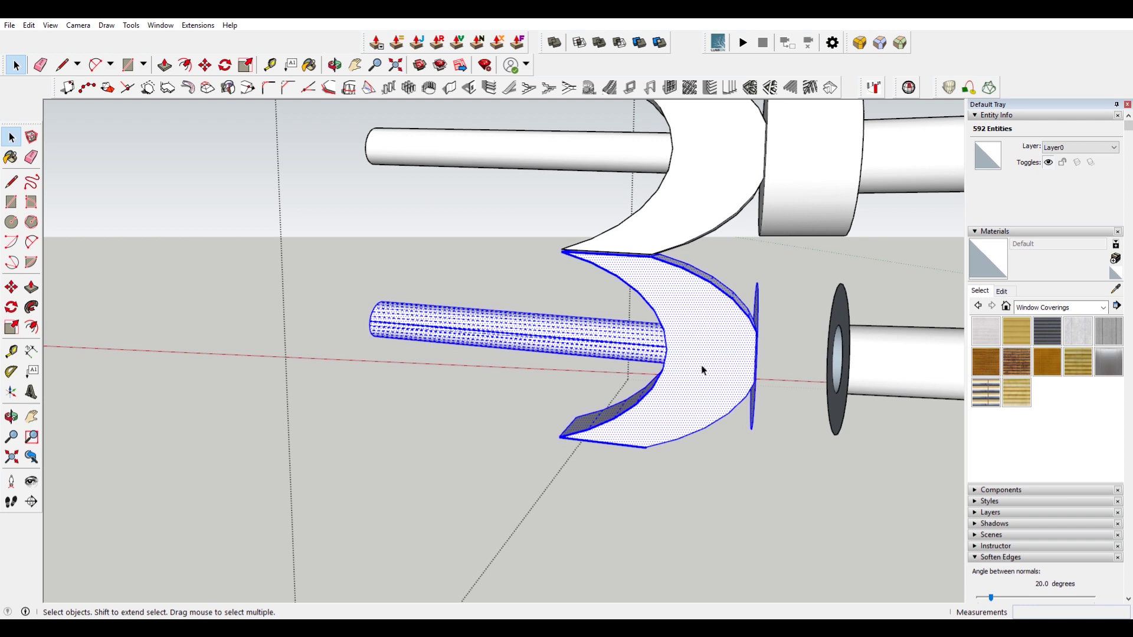
key("Delete")
scroll(802, 363, "down", 5)
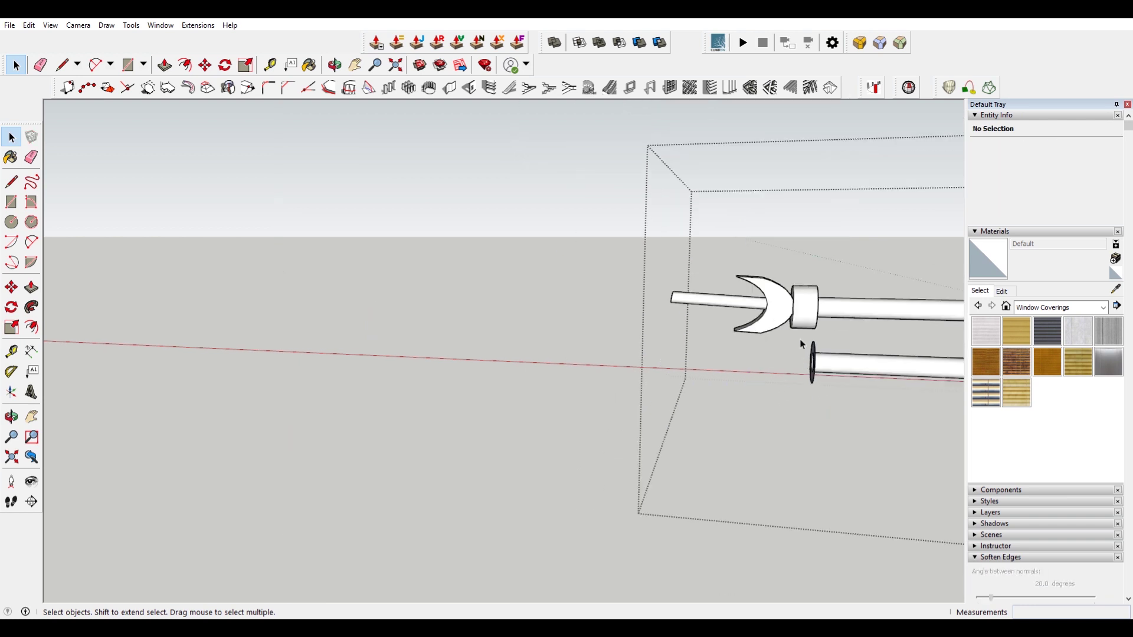
- Copy the upper cannon's thin barrel, crescent and front collar about 5' 8" down onto the lower cannon's matching collar disc
scroll(825, 327, "up", 4)
mouse_move(815, 320)
middle_mouse_down()
mouse_move(774, 319)
mouse_move(811, 319)
middle_mouse_up()
double_click(758, 284)
left_click_drag(482, 230, 481, 229)
middle_click_drag(702, 301, 506, 336)
scroll(816, 342, "up", 1)
key("m")
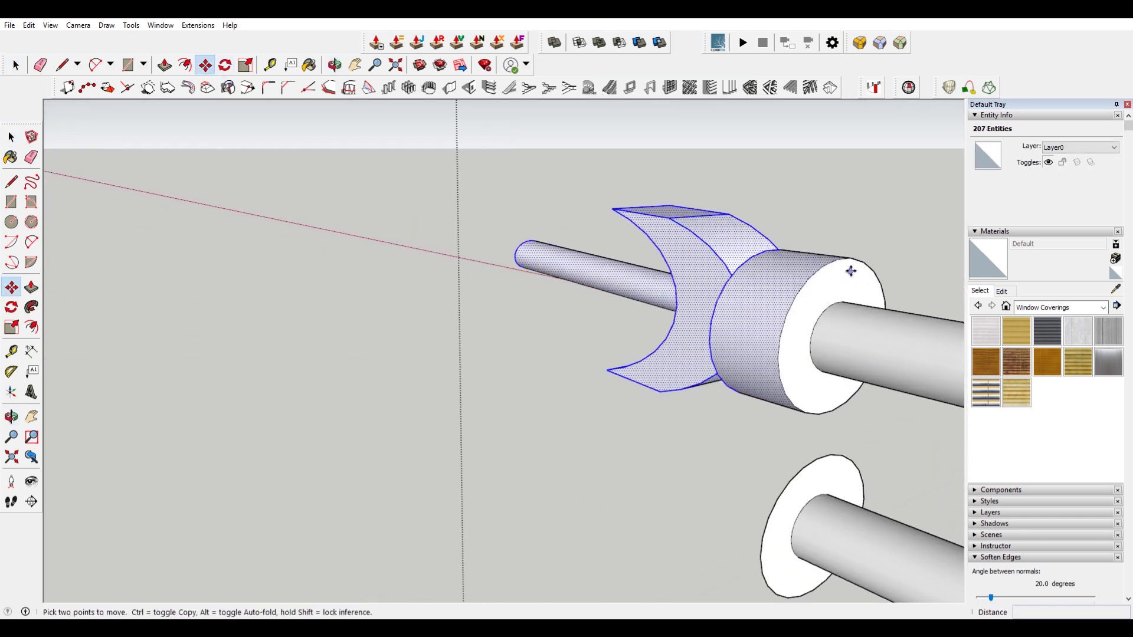
key("ctrl")
left_click(851, 259)
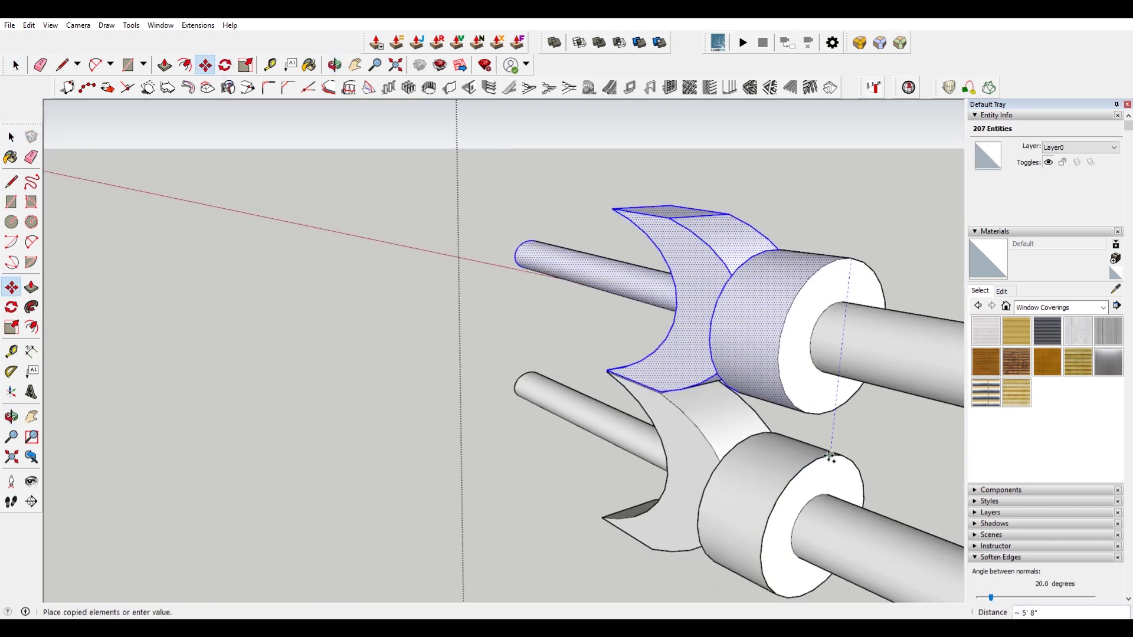
left_click(830, 456)
- Inspect the copied lower cannon tip and its connected geometry from several sides
middle_click_drag(706, 458, 743, 398)
key("space")
left_click(742, 399)
triple_click(651, 446)
scroll(656, 432, "down", 3)
middle_click_drag(672, 408, 687, 447)
scroll(683, 445, "up", 5)
scroll(656, 437, "down", 3)
- Temporarily delete each cannon's long barrel surface to check for internal geometry, undoing each deletion
middle_click_drag(838, 407, 512, 439, "shift")
scroll(512, 439, "down", 1)
scroll(512, 439, "down", 3)
left_click(584, 394)
scroll(559, 388, "up", 3)
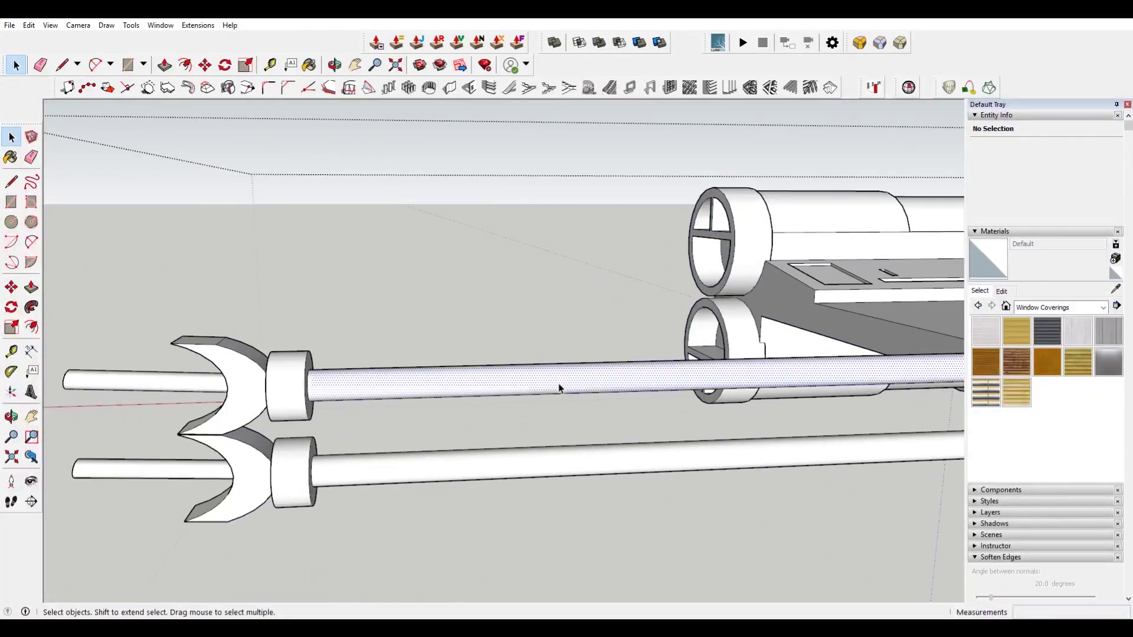
key("Delete")
middle_click_drag(570, 403, 464, 392)
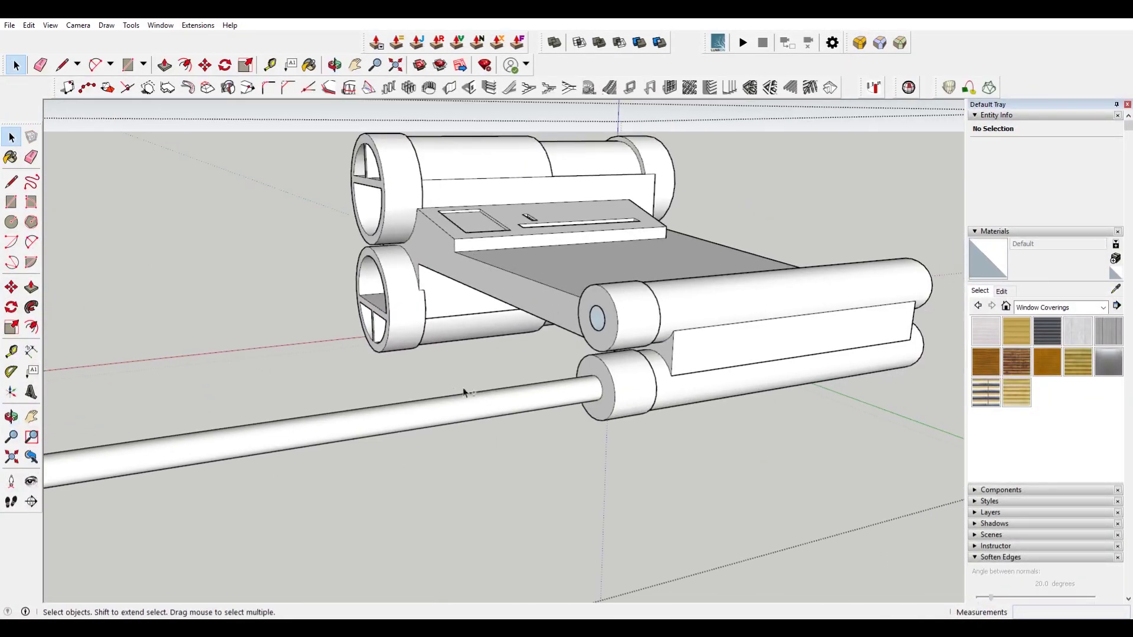
key("ctrl+z")
left_click(574, 394)
key("Delete")
key("ctrl+z")
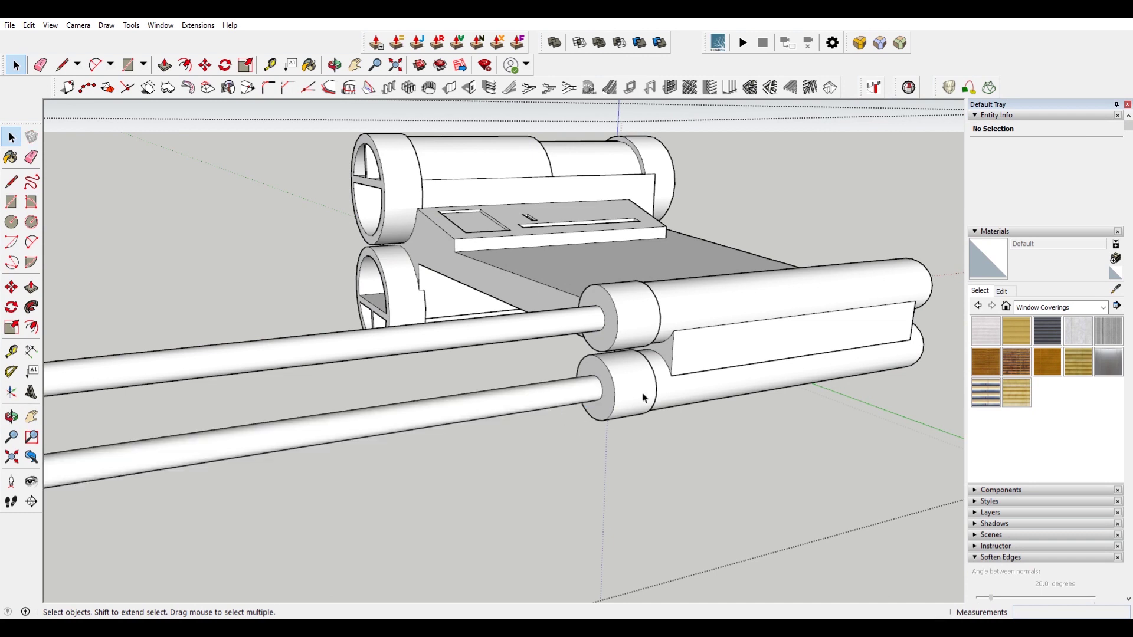
- Temporarily delete the lower cannon's rear collar surface to look inside, then restore it
scroll(638, 388, "up", 3)
key("Delete")
scroll(643, 385, "up", 3)
middle_click_drag(643, 384, 552, 372)
key("ctrl+z")
- Temporarily remove the lower cannon's long housing surface to look behind it, then restore it
scroll(673, 363, "up", 1)
left_click(754, 397)
middle_click_drag(754, 397, 518, 354)
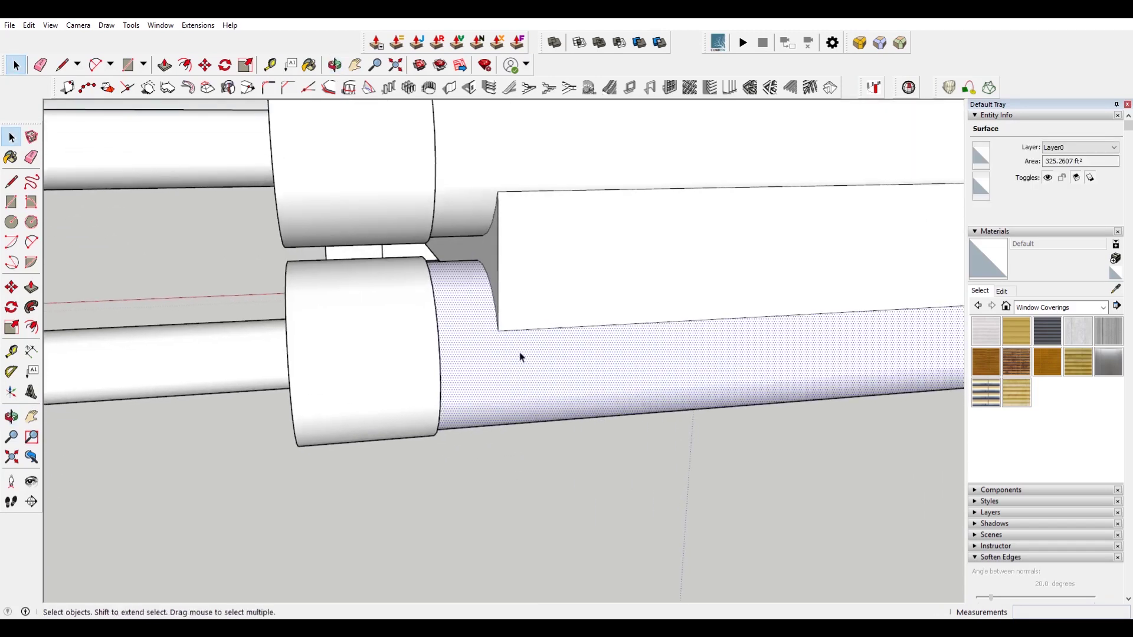
scroll(689, 405, "down", 3)
middle_click_drag(690, 405, 711, 309)
scroll(656, 380, "down", 3)
scroll(842, 247, "up", 6)
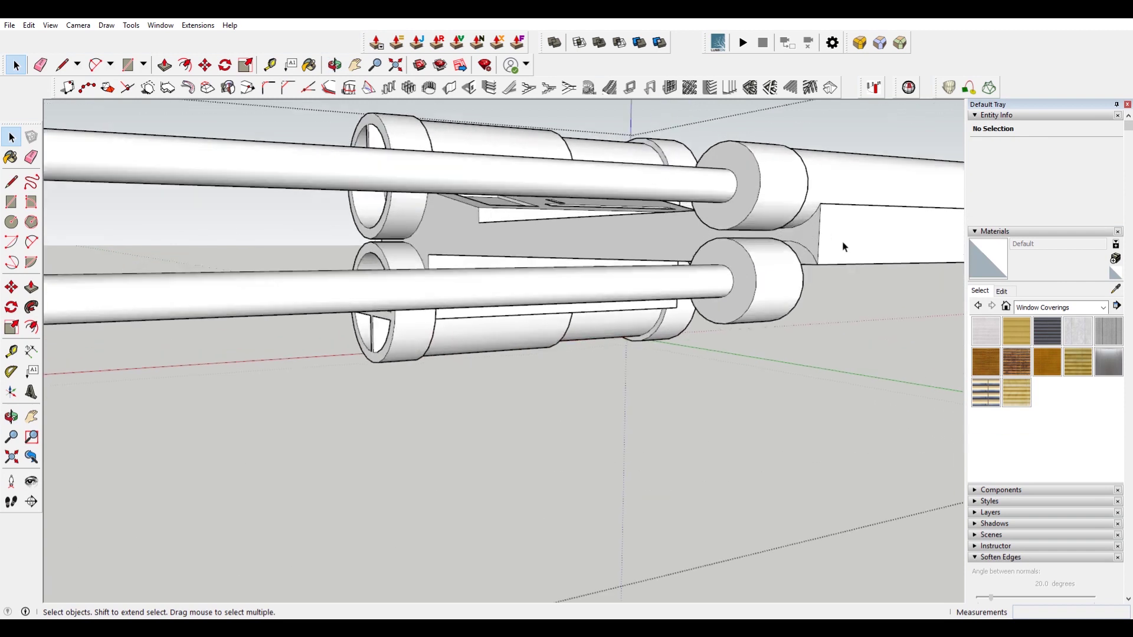
key("ctrl+z")
- Cut the lower cannon housing's surface, delete the internal edge across its semicircular opening, and paste the surface back in place
left_click(779, 294)
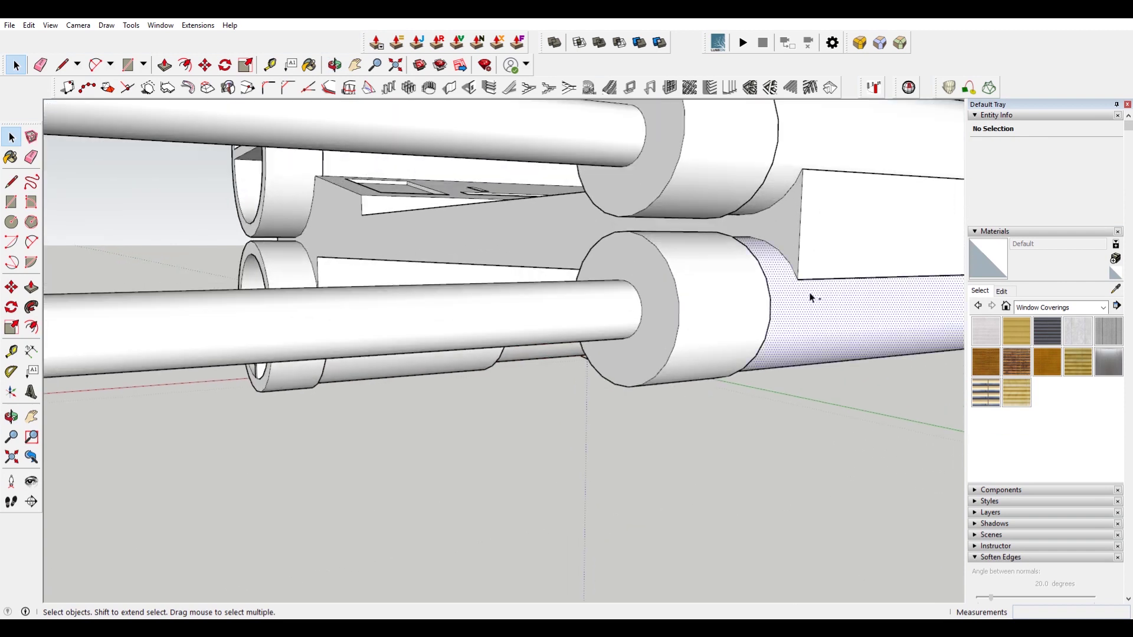
key("Delete")
scroll(789, 265, "up", 4)
left_click(779, 287)
middle_click_drag(781, 287, 658, 221)
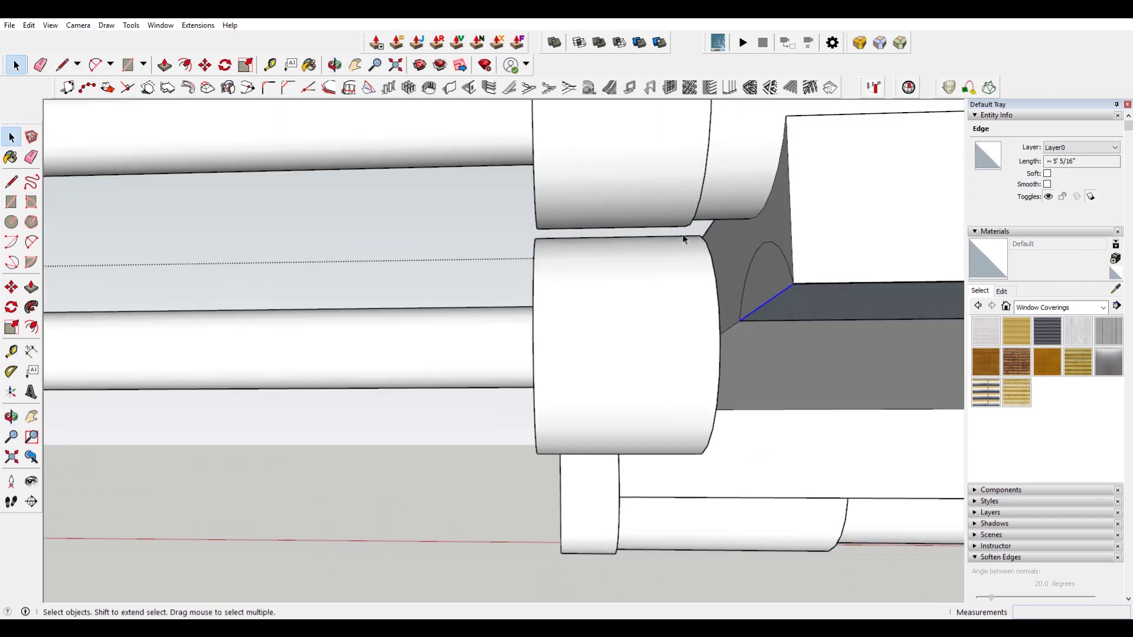
key("ctrl+t")
left_click(29, 24)
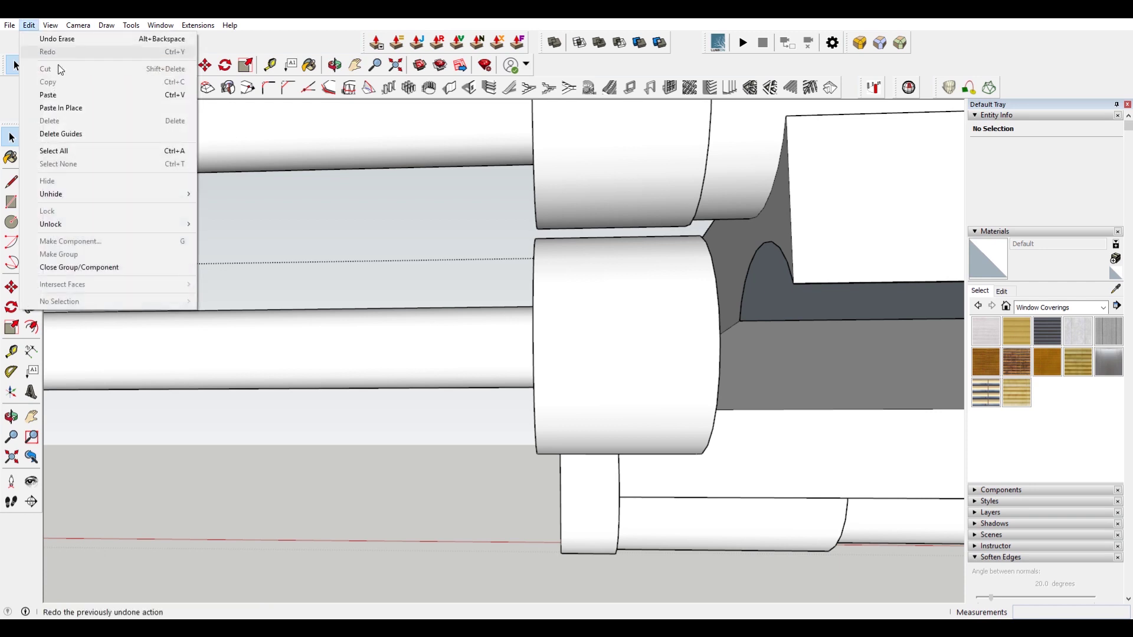
left_click(96, 108)
- Temporarily delete the wing's upper surface to inspect the inside from the rear, then restore it
scroll(331, 202, "down", 6)
middle_click_drag(630, 208, 208, 328)
scroll(208, 333, "up", 2)
left_click(280, 310)
key("Delete")
middle_click_drag(248, 310, 564, 356)
left_click(584, 357)
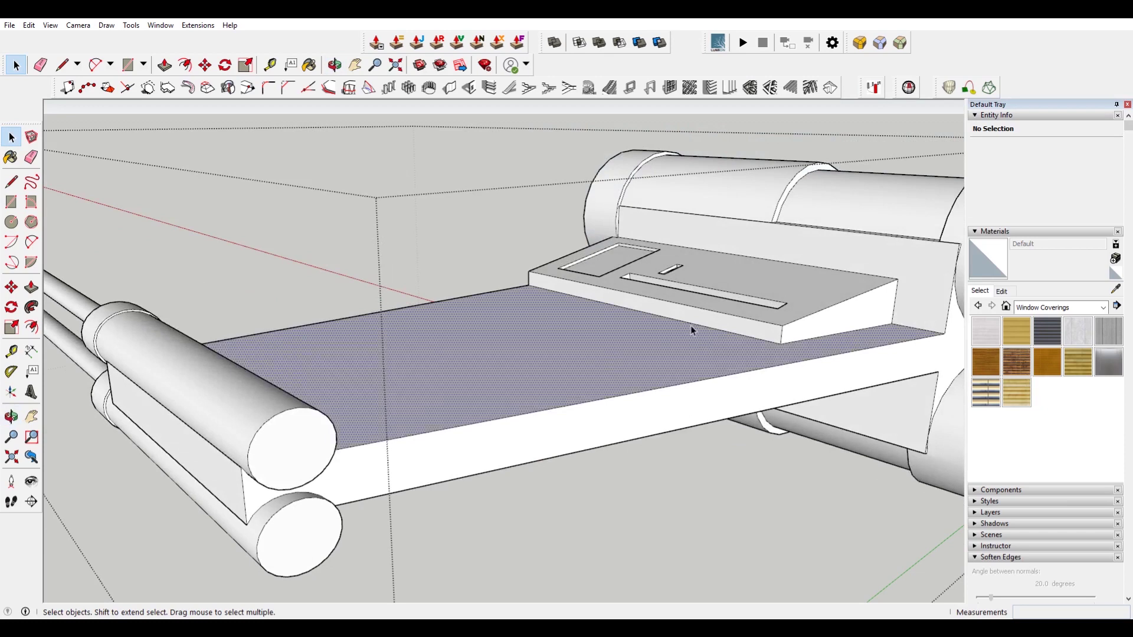
key("Delete")
middle_click_drag(751, 337, 767, 303)
key("ctrl+z")
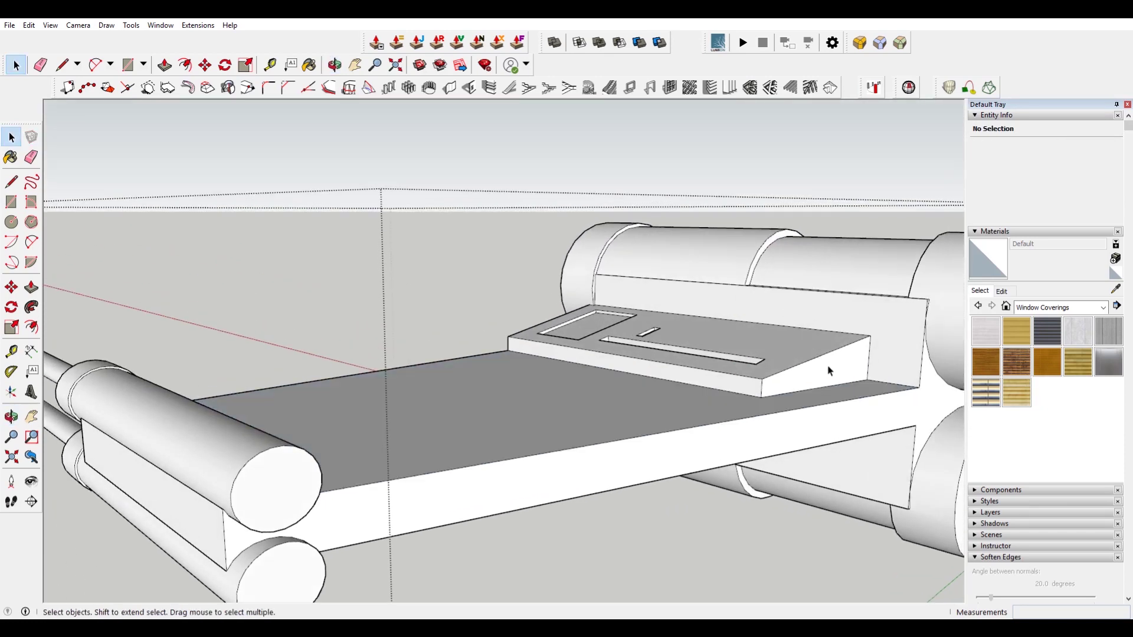
- Leave the wing group and run Solid Inspector² on the wing
middle_click_drag(836, 377, 726, 394)
double_click(731, 359)
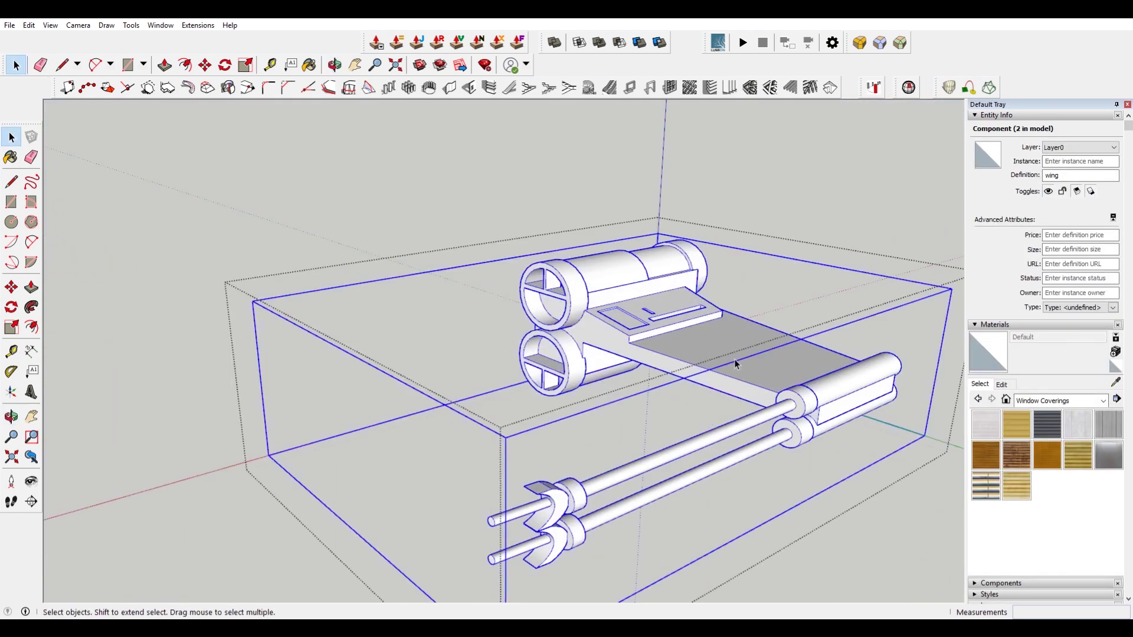
left_click(745, 337)
left_click(741, 229)
left_click(678, 322)
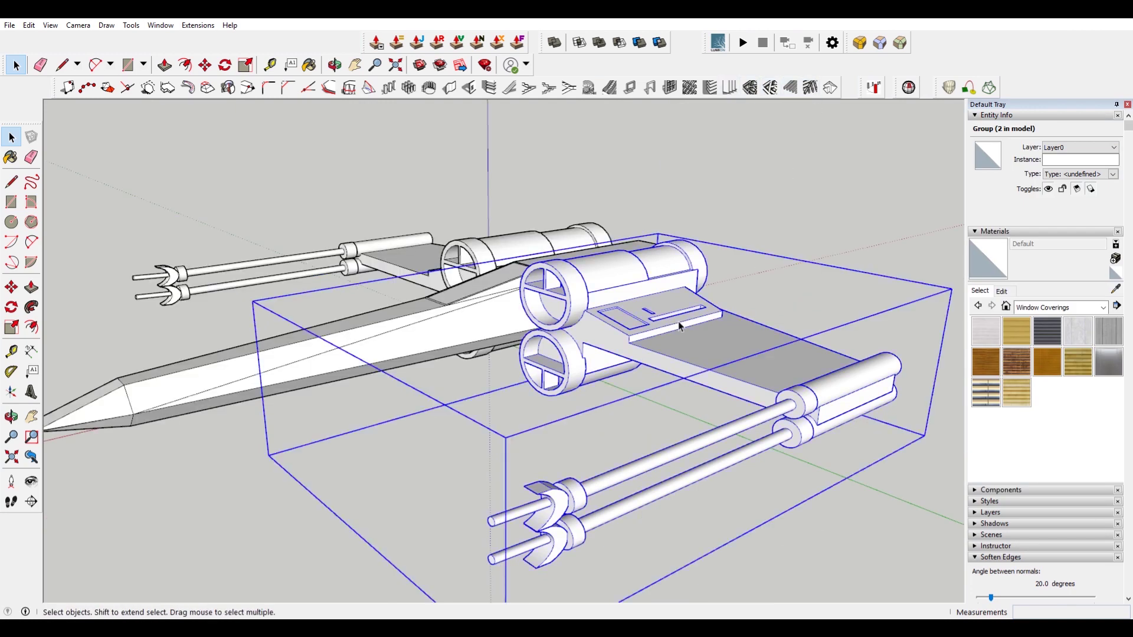
left_click(909, 88)
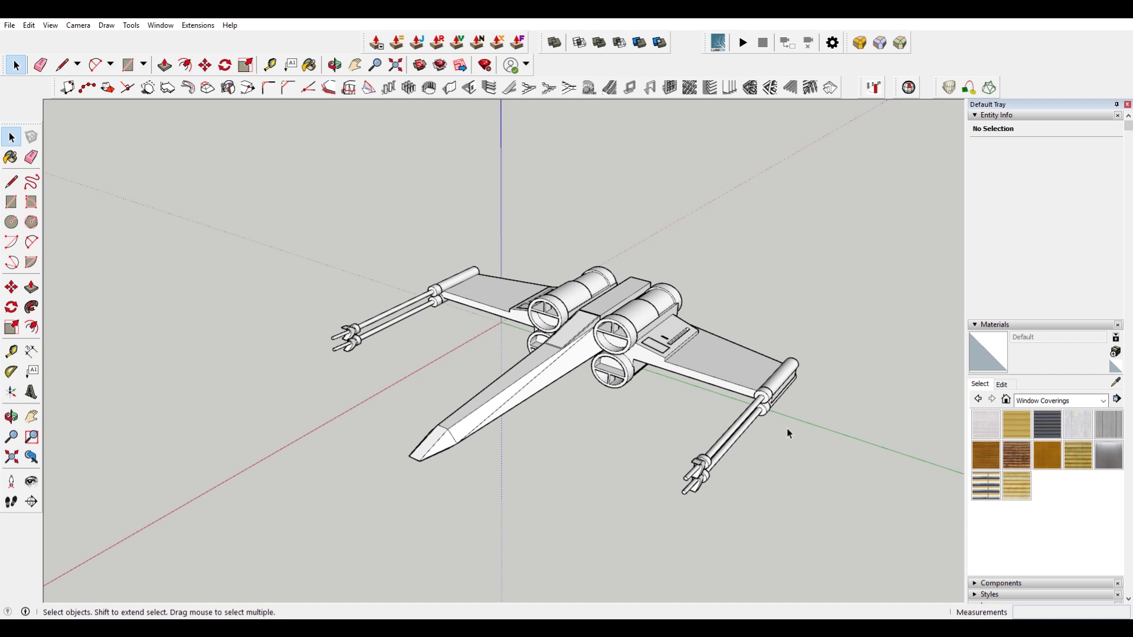
- Open the near wing component and explode the group nested inside it
left_click(720, 362)
double_click(719, 362)
left_click(720, 363)
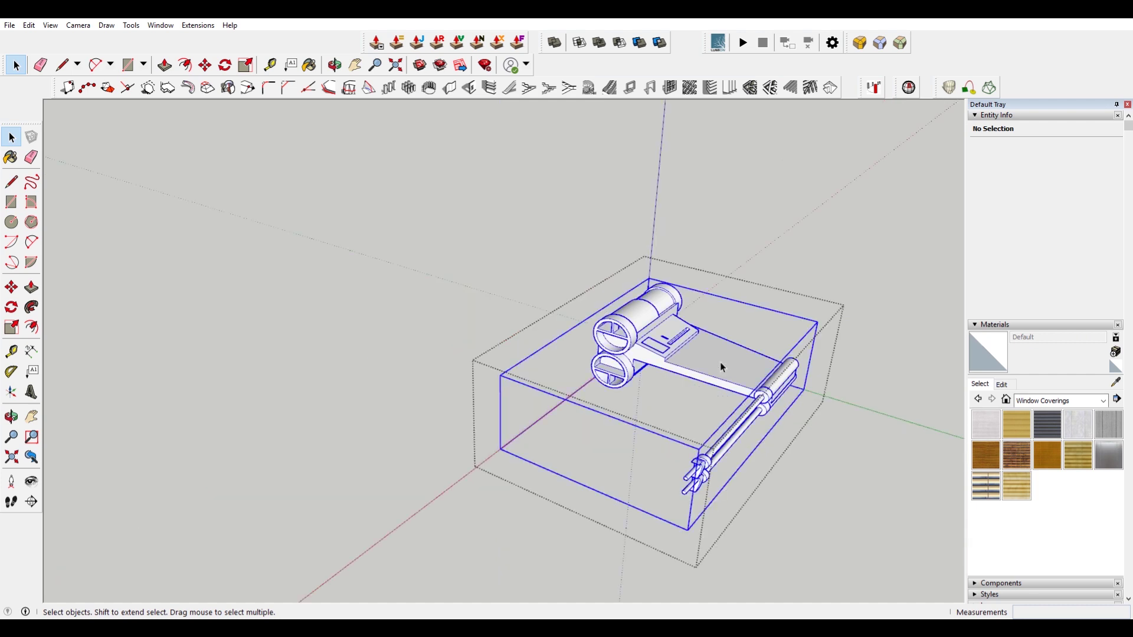
right_click(720, 362)
left_click(777, 435)
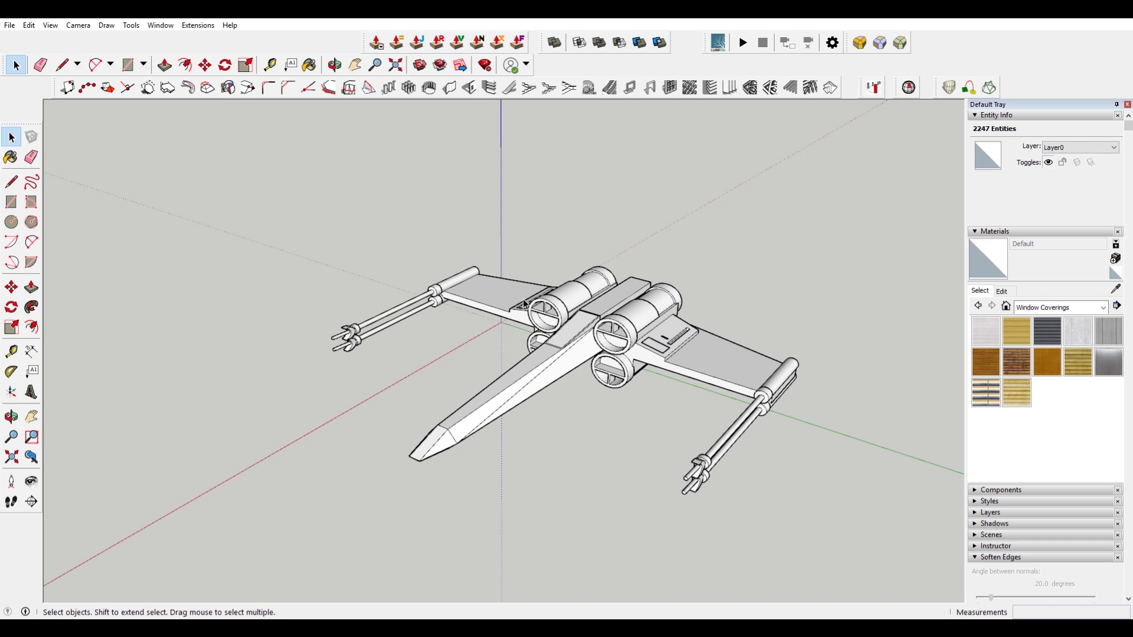
- Select the far wing and the near wing in turn to check their component information
left_click(525, 304)
right_click(525, 304)
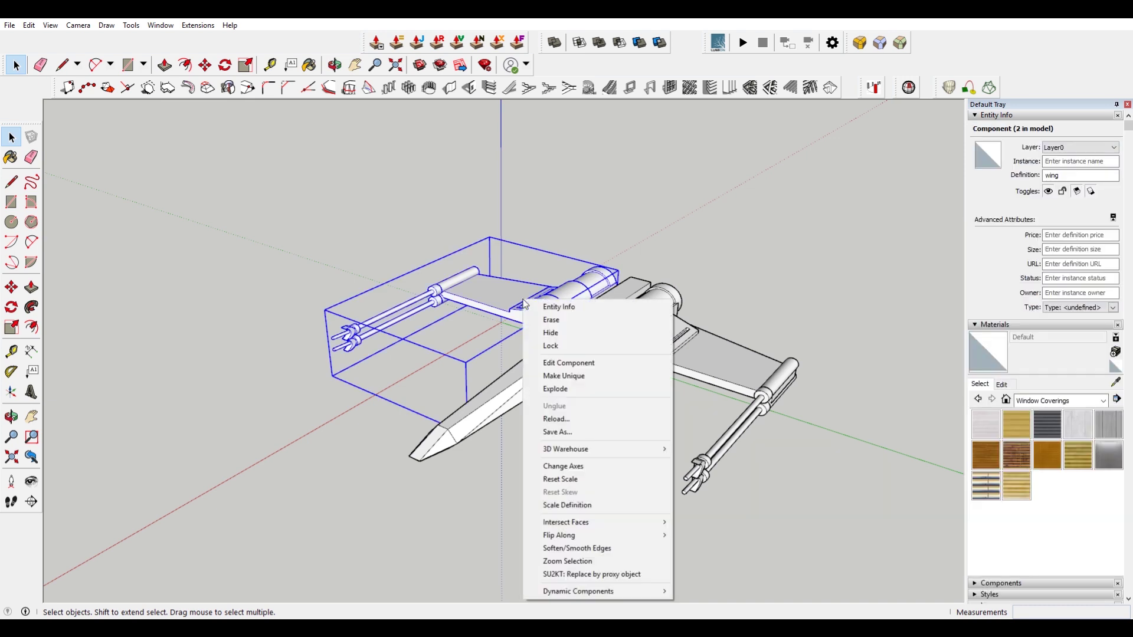
left_click(760, 269)
left_click(673, 349)
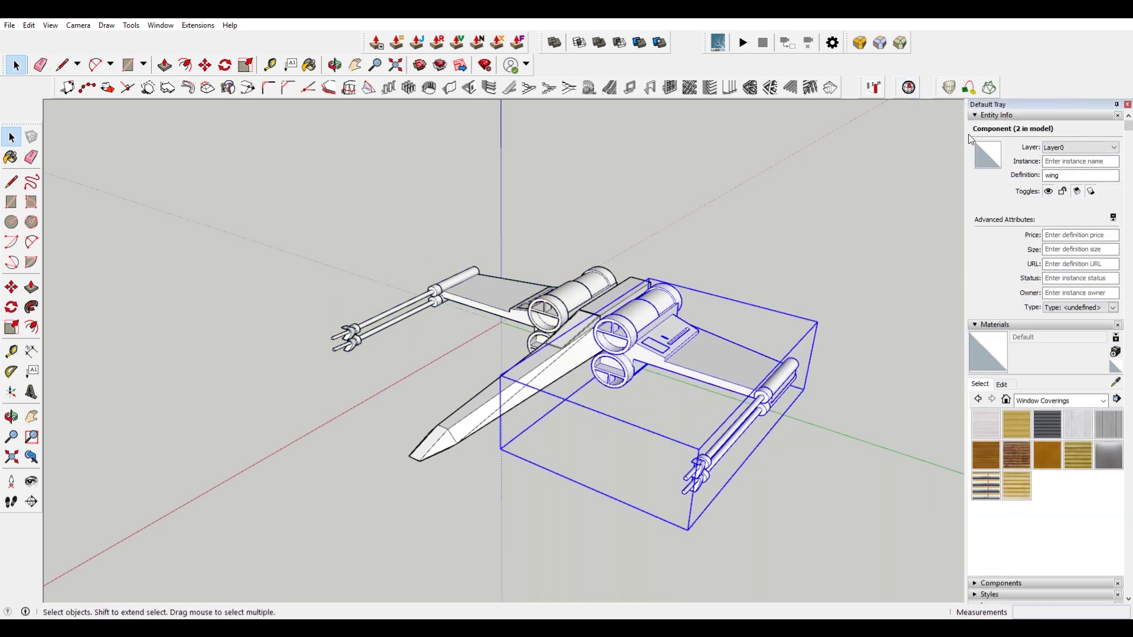
- Open the near wing component and group all of its connected geometry
double_click(720, 358)
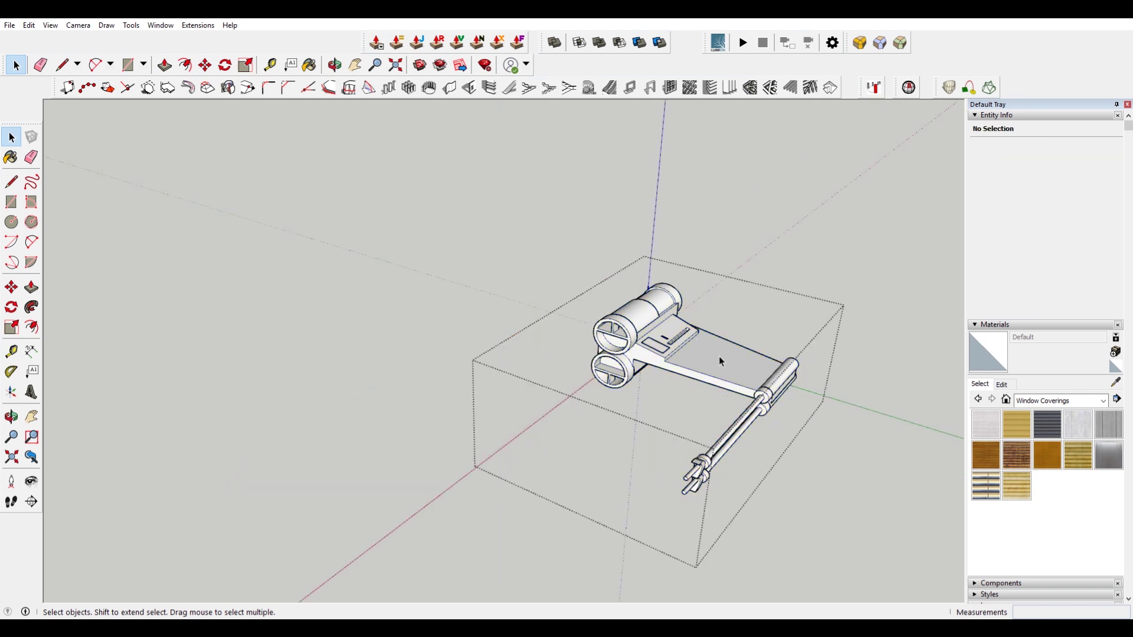
left_click(719, 358)
triple_click(719, 356)
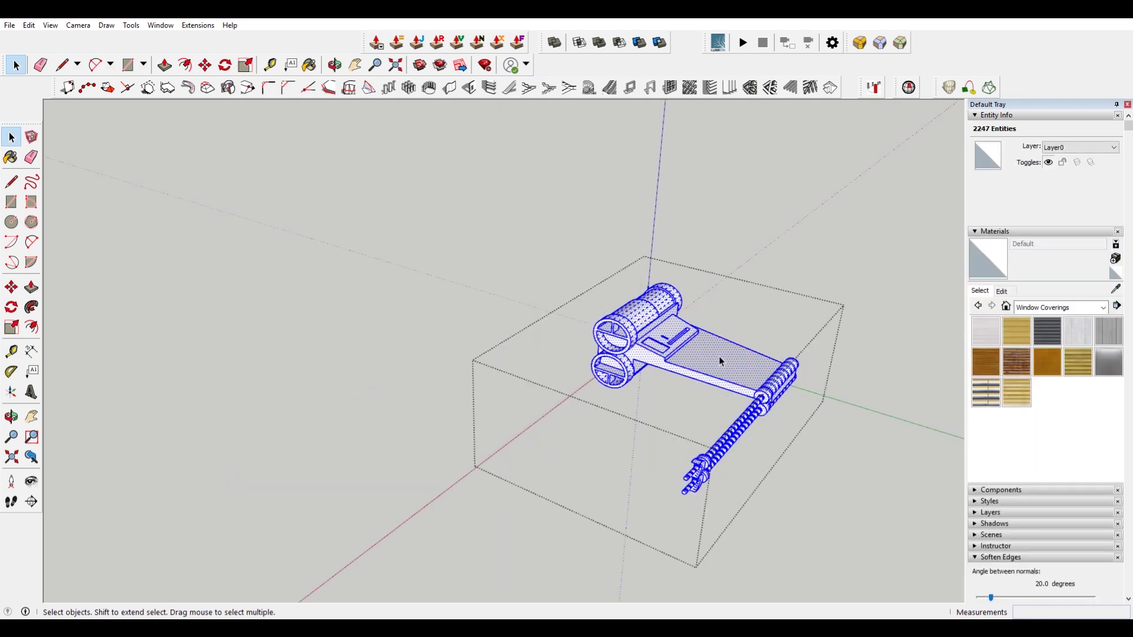
right_click(719, 356)
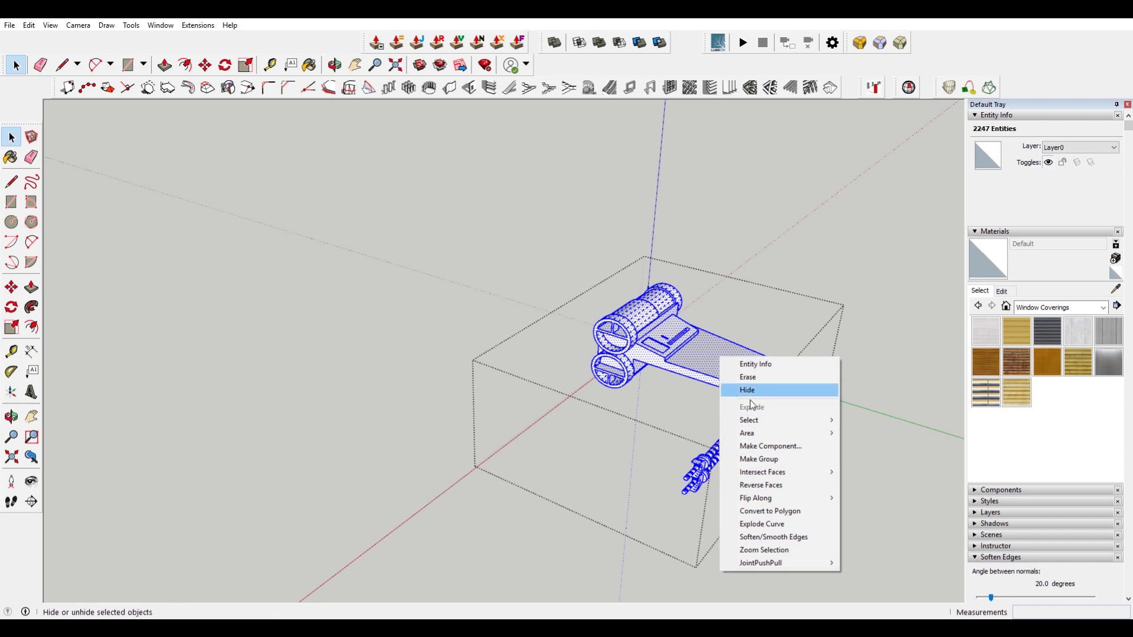
left_click(794, 460)
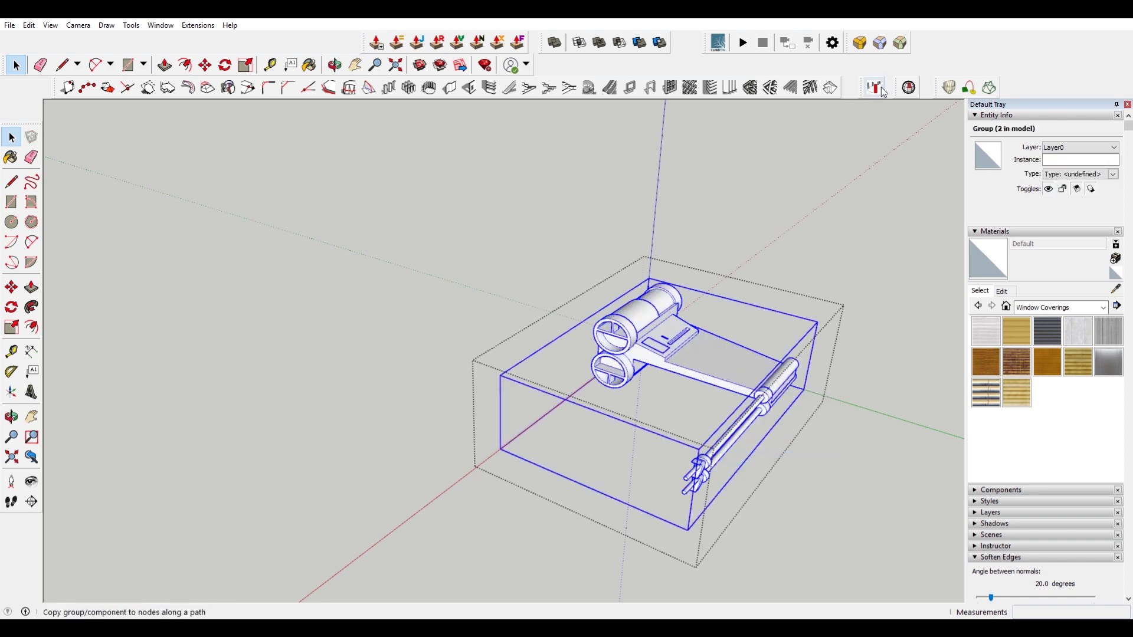
- Fix the new wing group's internal faces with Solid Inspector² and close the inspector
left_click(909, 89)
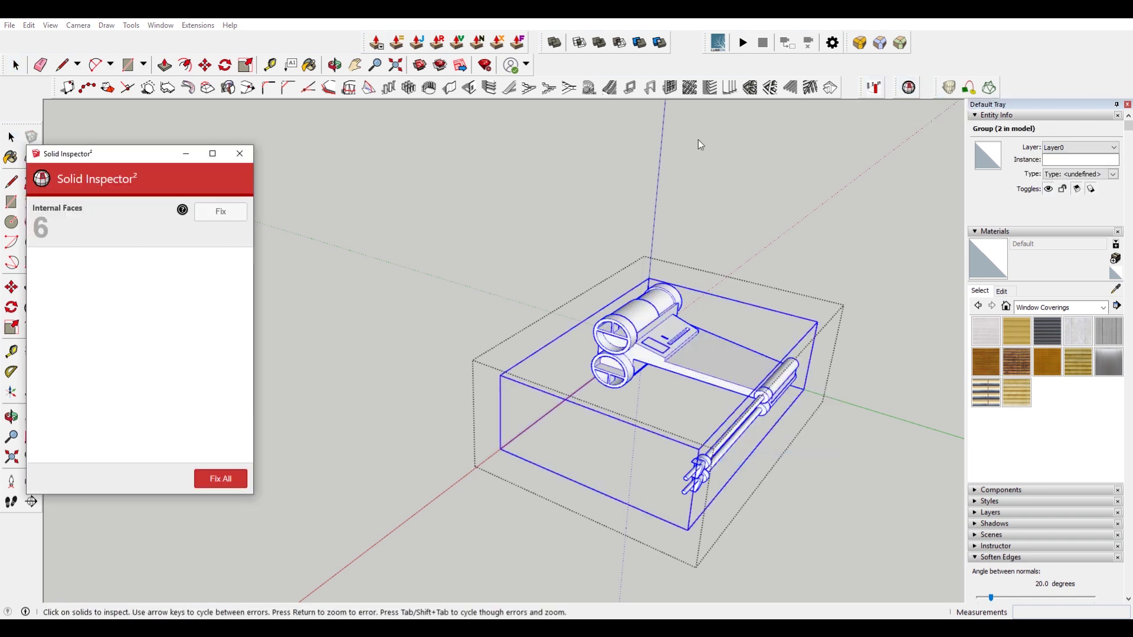
left_click(237, 216)
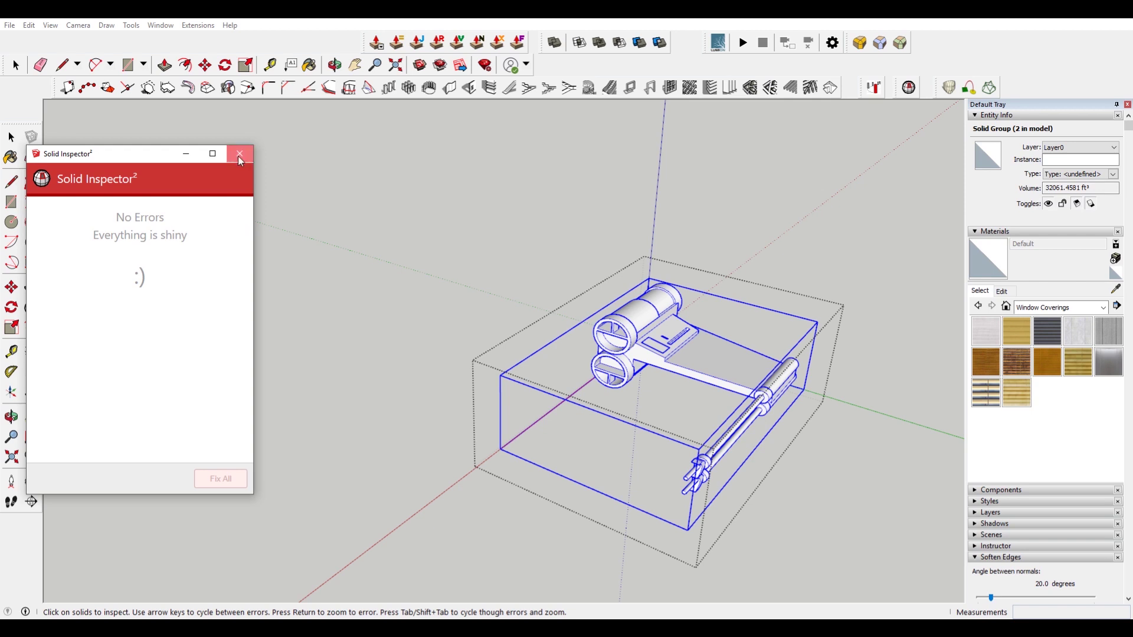
left_click(239, 154)
- Explode the repaired group inside the wing component and select the wing to check its solid status
right_click(699, 360)
left_click(762, 434)
left_click(671, 352)
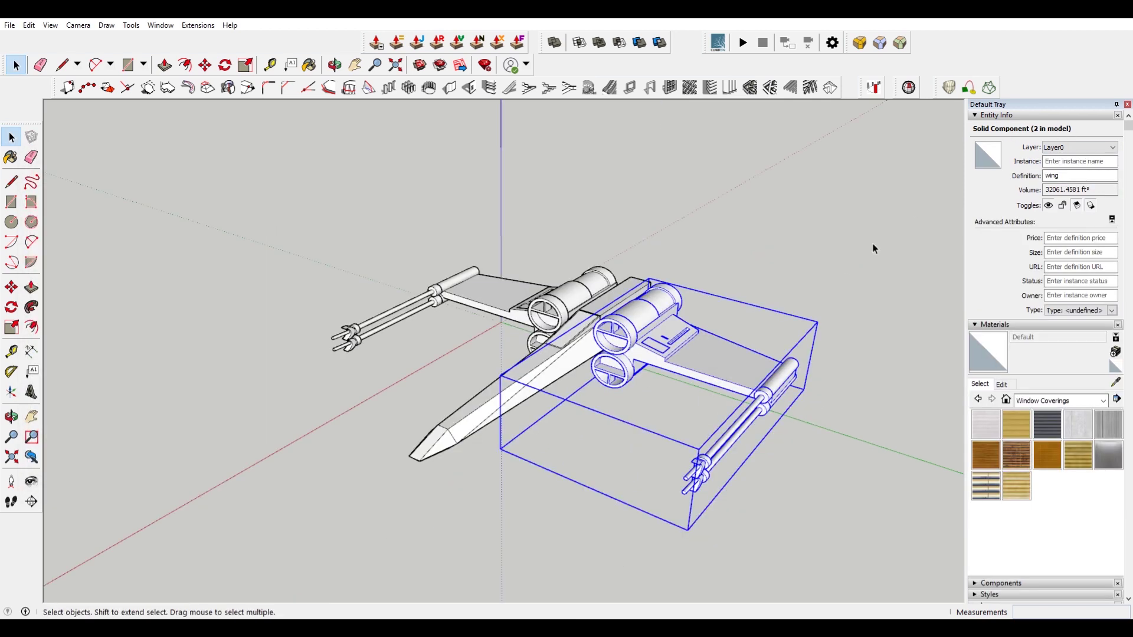
- Draw a vertical rectangle of about 415' by 144' along the fuselage's centreline, starting from the midpoint of the nose edge
scroll(601, 327, "up", 3)
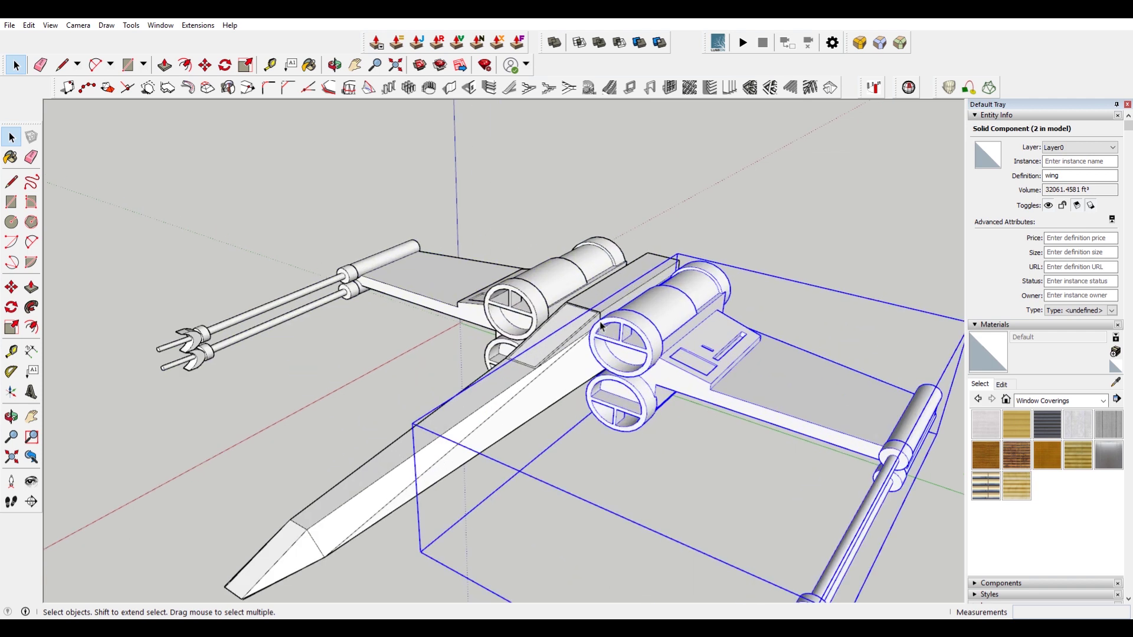
left_click(389, 467)
middle_click_drag(389, 467, 587, 536)
middle_click_drag(597, 292, 537, 196)
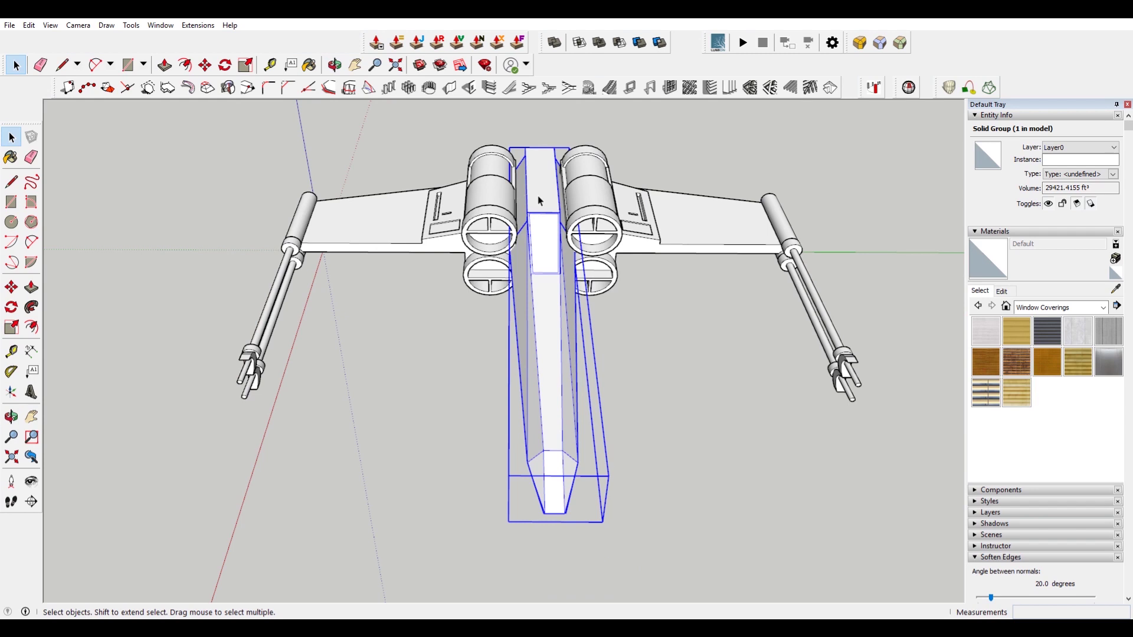
middle_click_drag(650, 290, 545, 307)
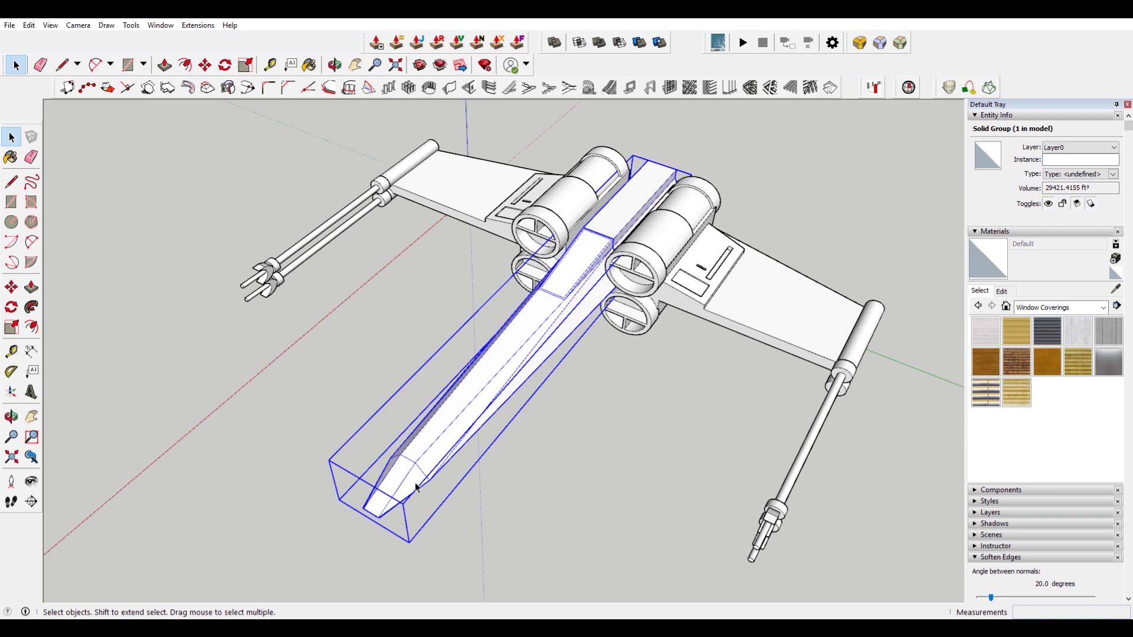
scroll(528, 375, "up", 6)
key("r")
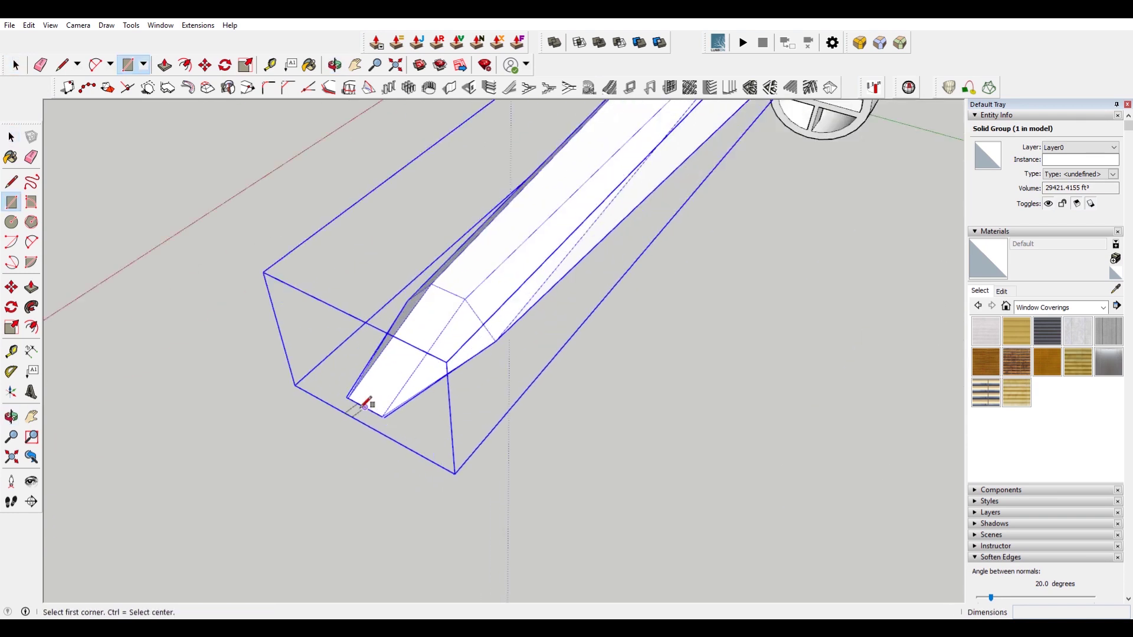
left_click(365, 406)
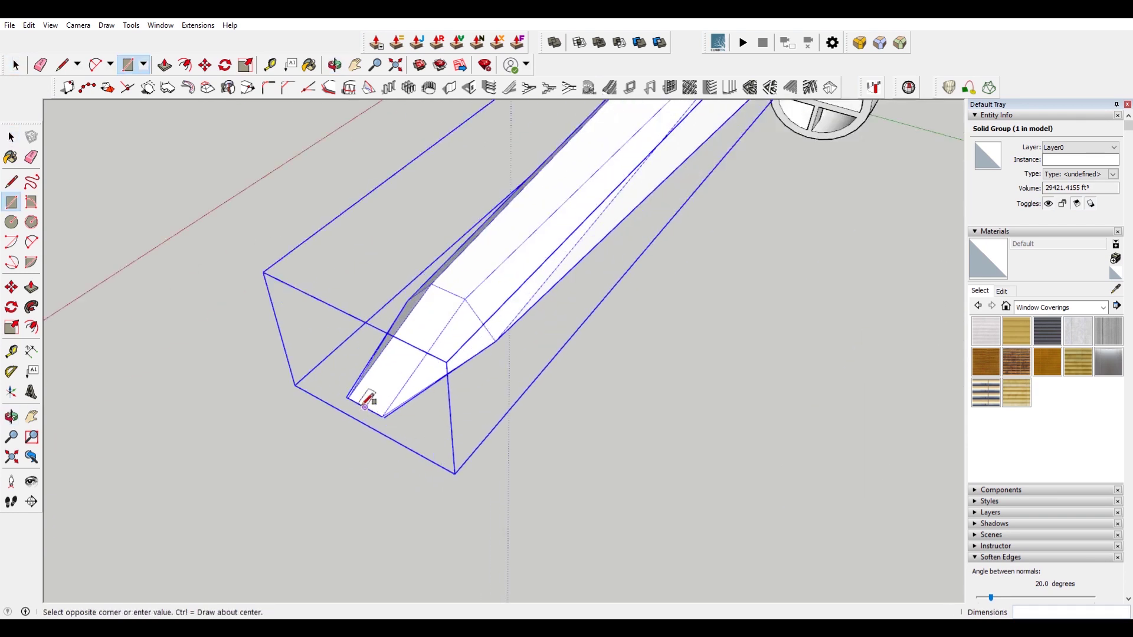
scroll(424, 390, "down", 8)
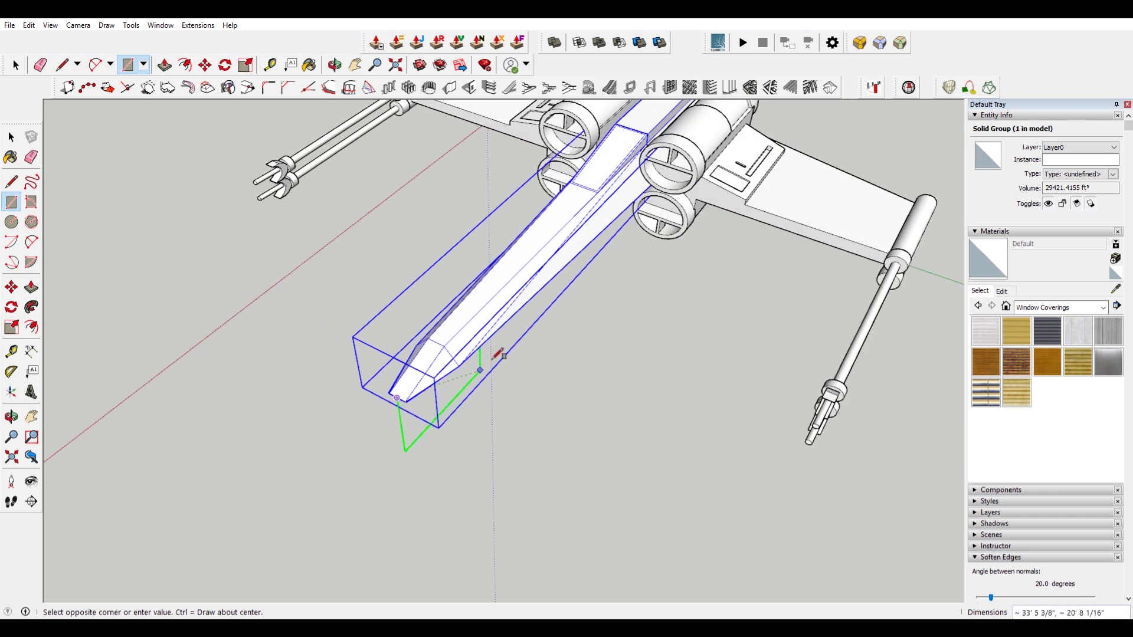
left_click(758, 177)
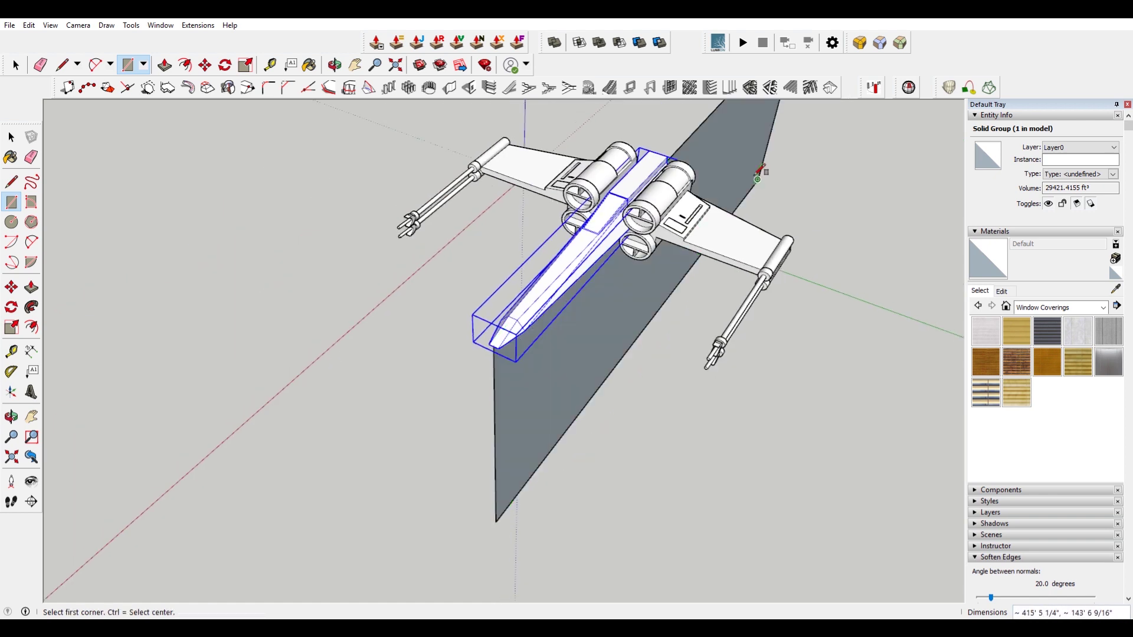
- Scale the rectangle up so it extends above and ahead of the fuselage
key("space")
double_click(727, 144)
key("s")
scroll(673, 200, "down", 4)
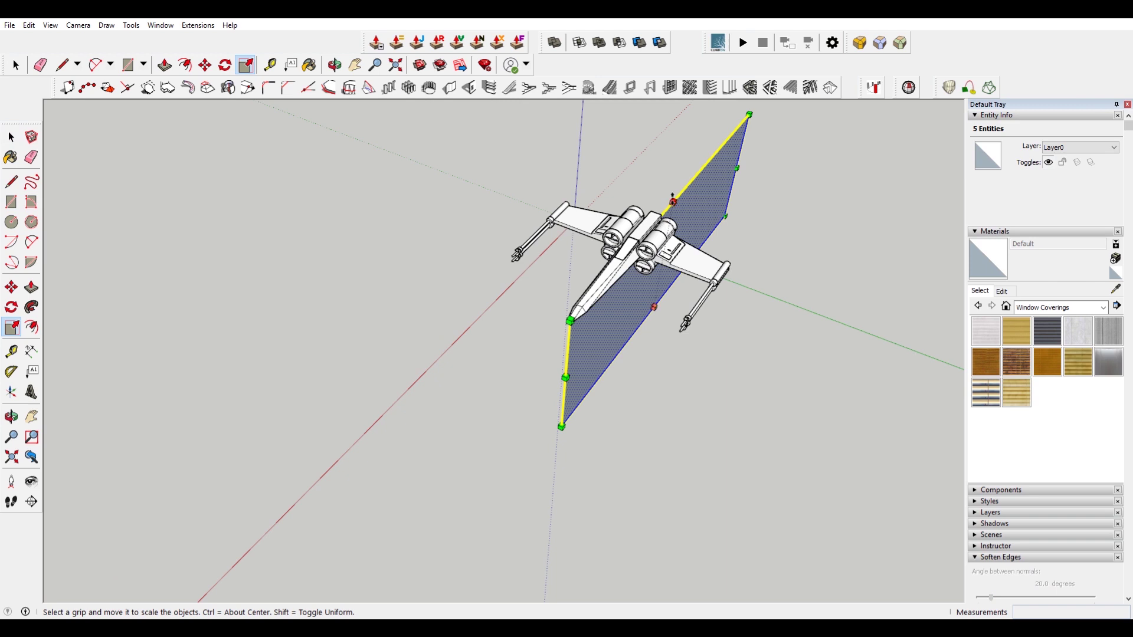
left_click_drag(673, 199, 676, 165)
mouse_move(568, 356)
left_mouse_down()
mouse_move(543, 371)
mouse_move(576, 351)
left_mouse_up()
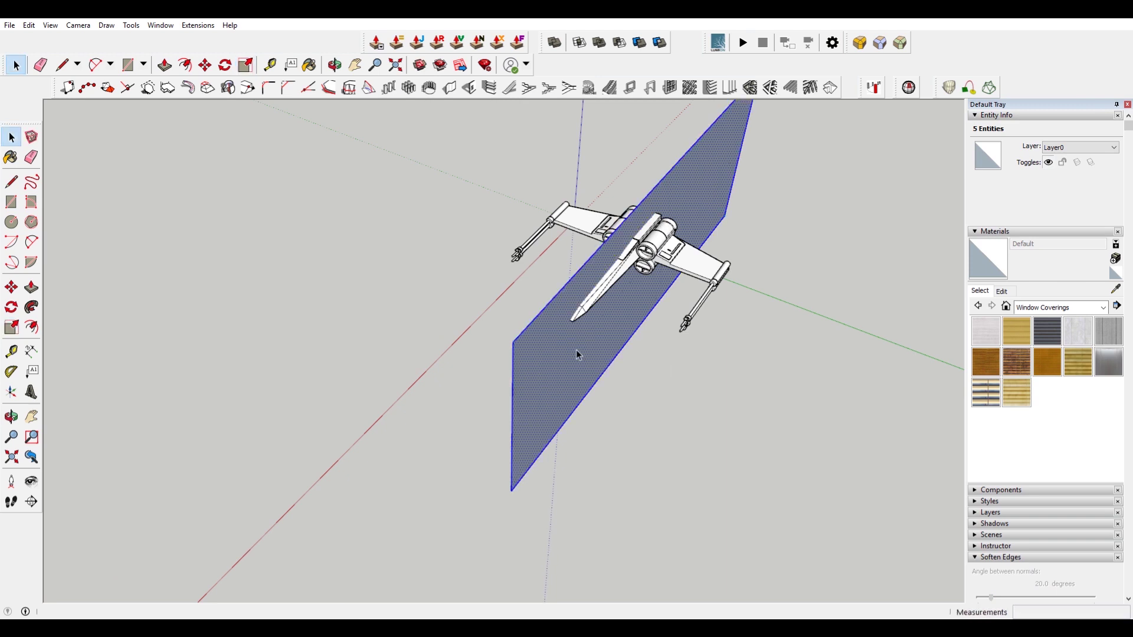
- Group the cutting rectangle and move it into the fuselage group, keeping it in place
key("space")
right_click(578, 349)
left_click(631, 453)
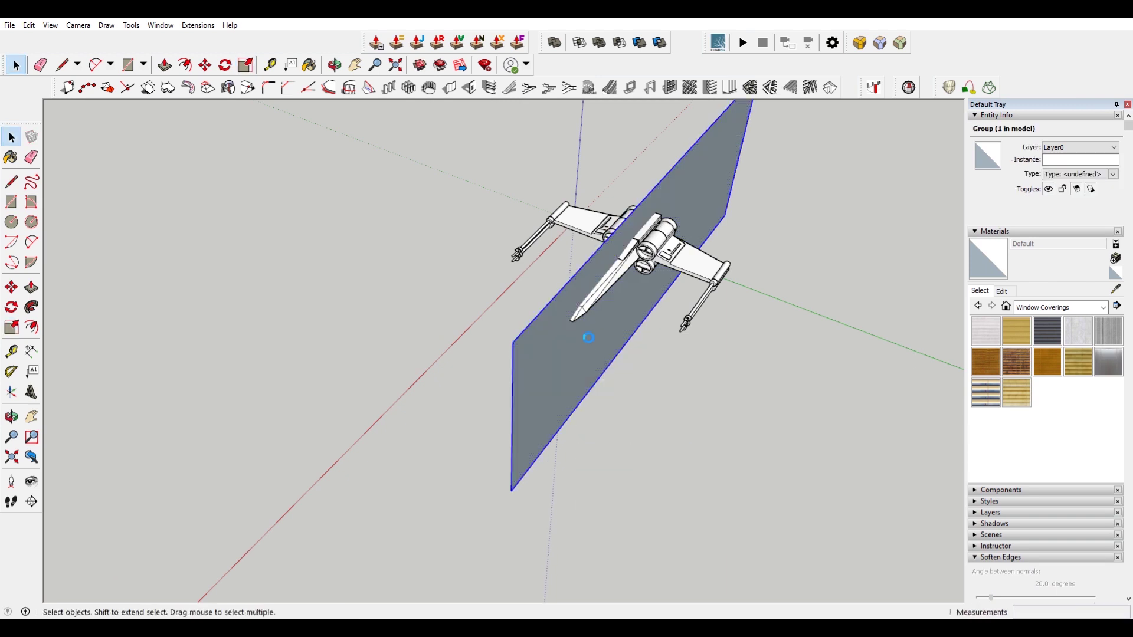
key("ctrl+x")
scroll(596, 290, "up", 4)
double_click(611, 271)
left_click(29, 26)
left_click(87, 106)
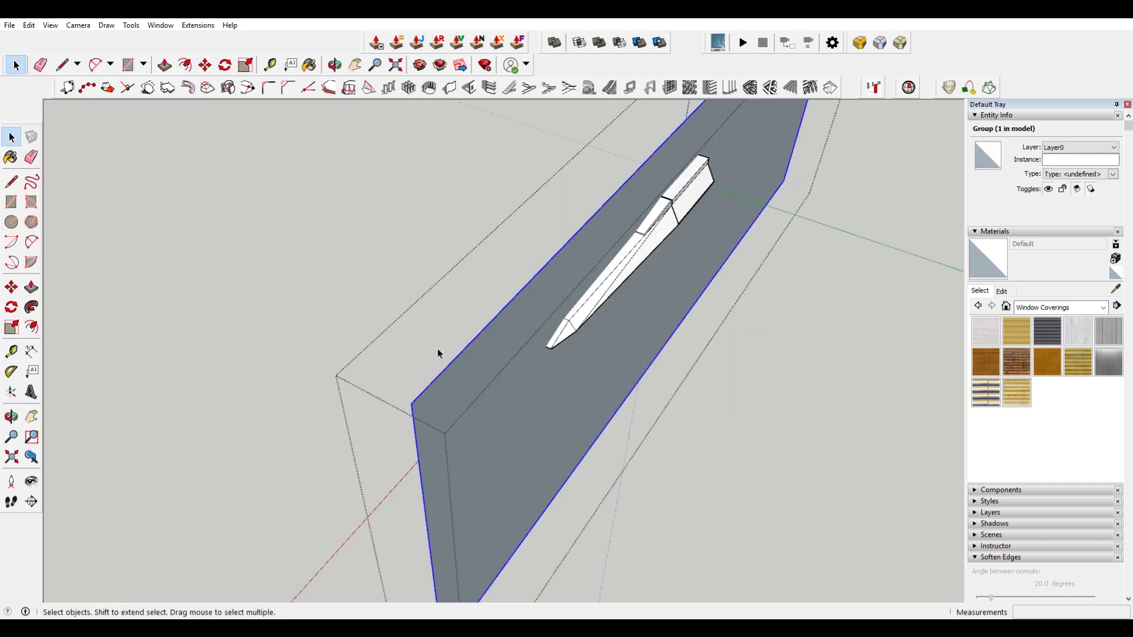
- Intersect the fuselage's faces with the cutting plane and delete the plane
key("ctrl+a")
right_click(684, 204)
mouse_move(770, 328)
left_click(830, 344)
left_click(558, 266)
key("Delete")
- View the fuselage from the top in parallel projection and delete the half on the red axis side
key("F2")
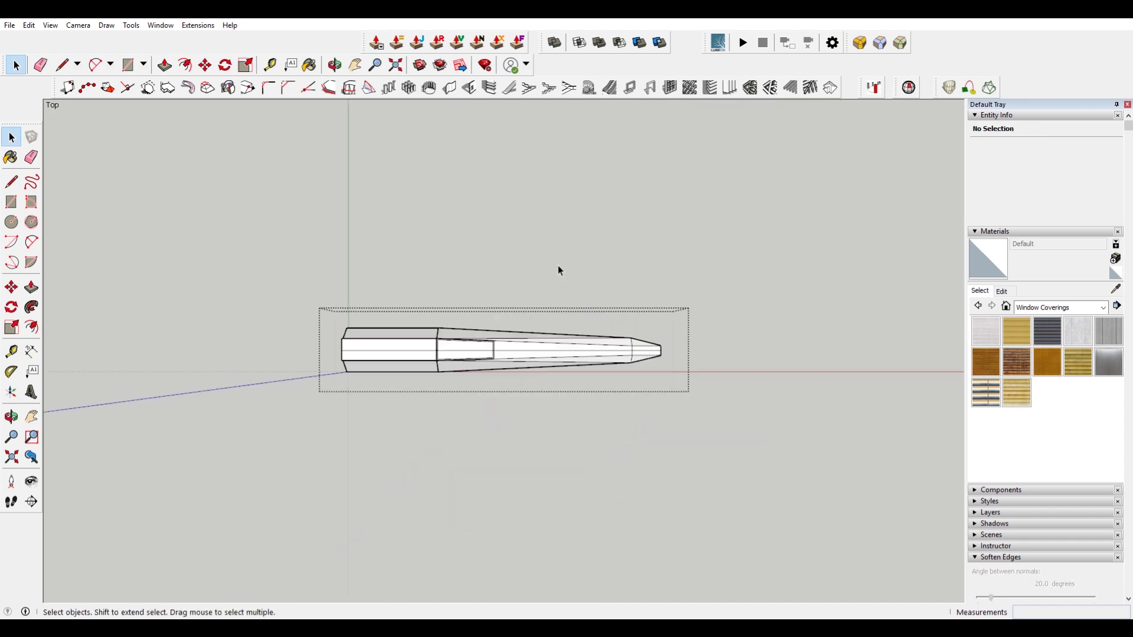
left_click(77, 25)
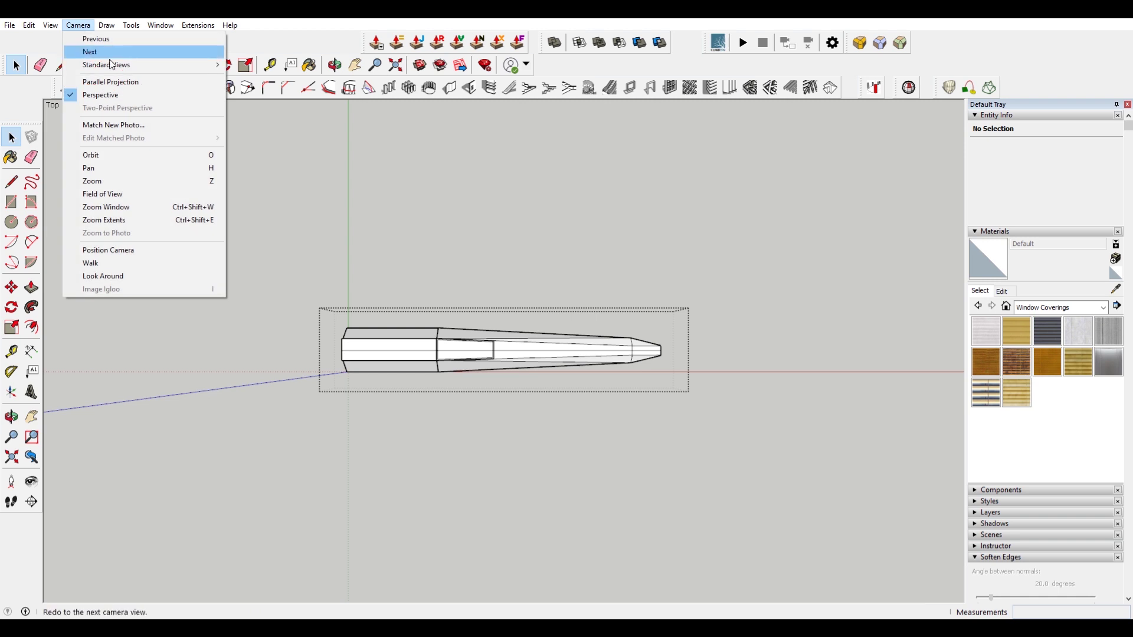
left_click(126, 80)
scroll(657, 363, "up", 3)
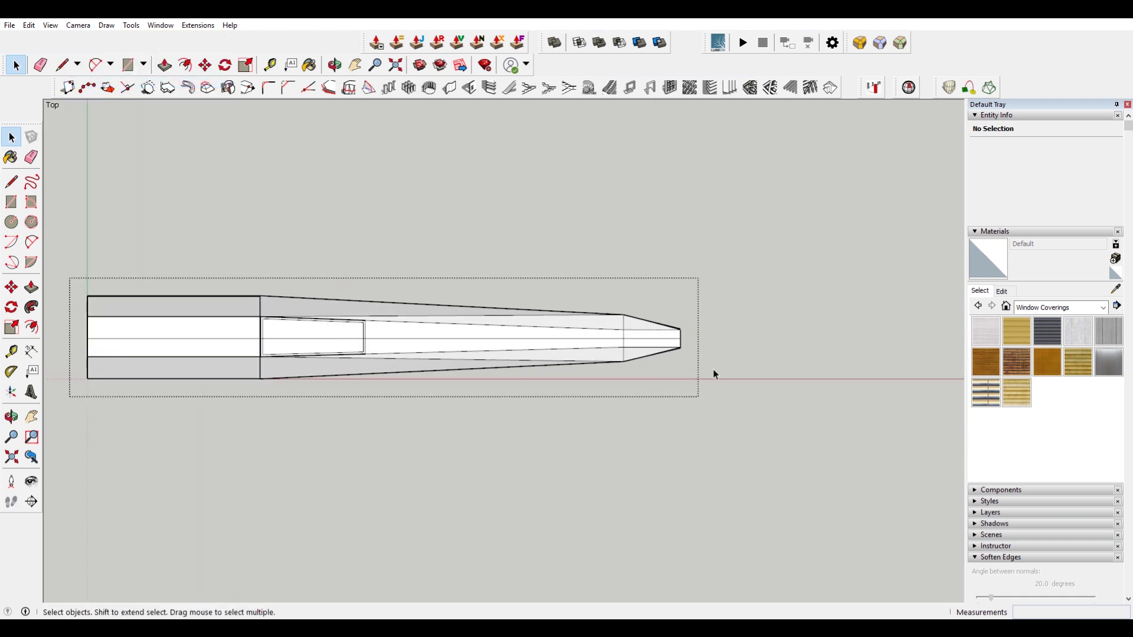
left_click_drag(54, 355, 57, 352)
key("Delete")
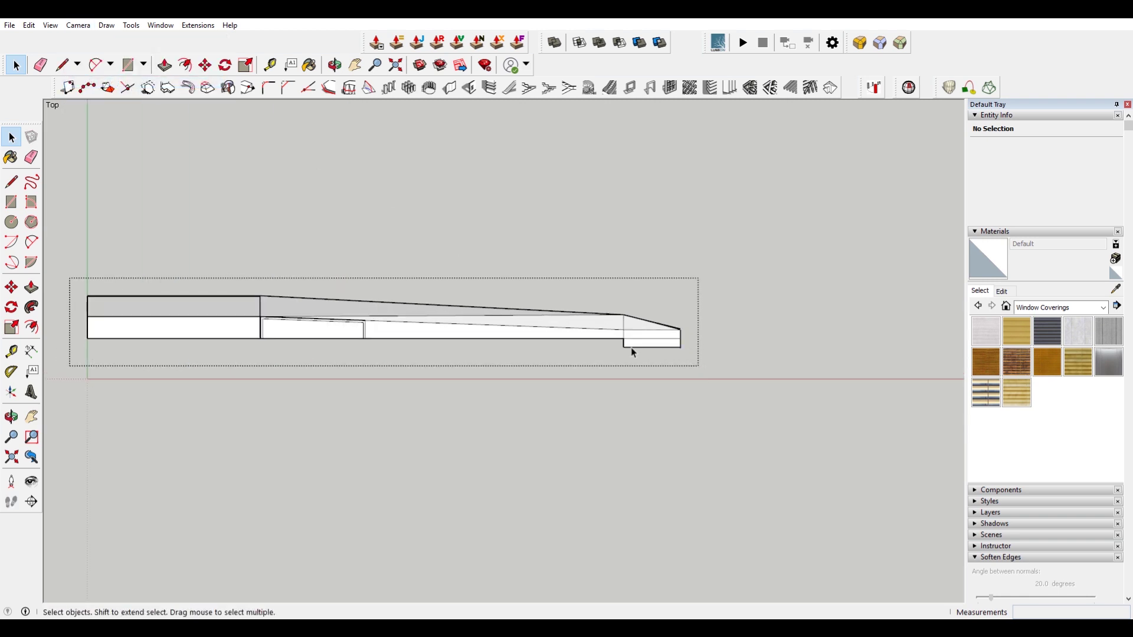
- Erase leftover geometry at the nose of the halved fuselage, undoing any unwanted erasures
mouse_move(700, 339)
middle_mouse_down()
mouse_move(547, 190)
mouse_move(533, 267)
mouse_move(247, 202)
mouse_move(294, 20)
middle_mouse_up()
scroll(475, 390, "up", 3)
key("e")
left_click(558, 334)
left_click(619, 342)
key("ctrl+z")
mouse_move(636, 332)
middle_mouse_down()
mouse_move(334, 235)
mouse_move(451, 352)
middle_mouse_up()
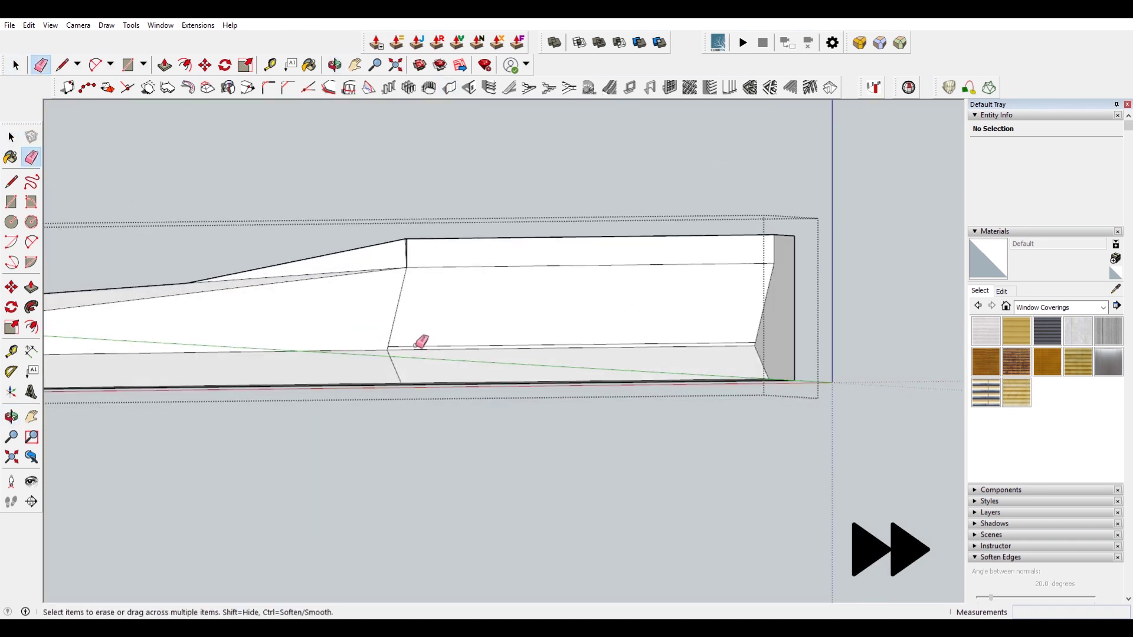
left_click(393, 325)
key("ctrl+z")
- Erase the remaining stray edges along the body of the halved fuselage
mouse_move(554, 348)
middle_mouse_down()
mouse_move(447, 397)
mouse_move(422, 455)
middle_mouse_up()
scroll(450, 236, "up", 8)
middle_click_drag(450, 236, 401, 354)
scroll(391, 298, "down", 4)
left_click(387, 257)
scroll(442, 401, "down", 5)
scroll(322, 246, "up", 3)
left_click(322, 242)
left_click(321, 285)
left_click(527, 430)
left_click(423, 363)
middle_click_drag(427, 361, 246, 352)
scroll(337, 316, "down", 5)
scroll(273, 340, "up", 5)
scroll(157, 306, "up", 5)
mouse_move(139, 220)
middle_mouse_down()
mouse_move(182, 238)
mouse_move(110, 263)
mouse_move(104, 122)
mouse_move(101, 192)
mouse_move(242, 254)
middle_mouse_up()
- Cut the half fuselage group and paste it in place inside the near wing component
key("space")
scroll(546, 146, "down", 6)
mouse_move(540, 216)
middle_mouse_down()
mouse_move(508, 246)
mouse_move(511, 222)
mouse_move(560, 271)
middle_mouse_up()
scroll(566, 258, "up", 3)
left_click(566, 258)
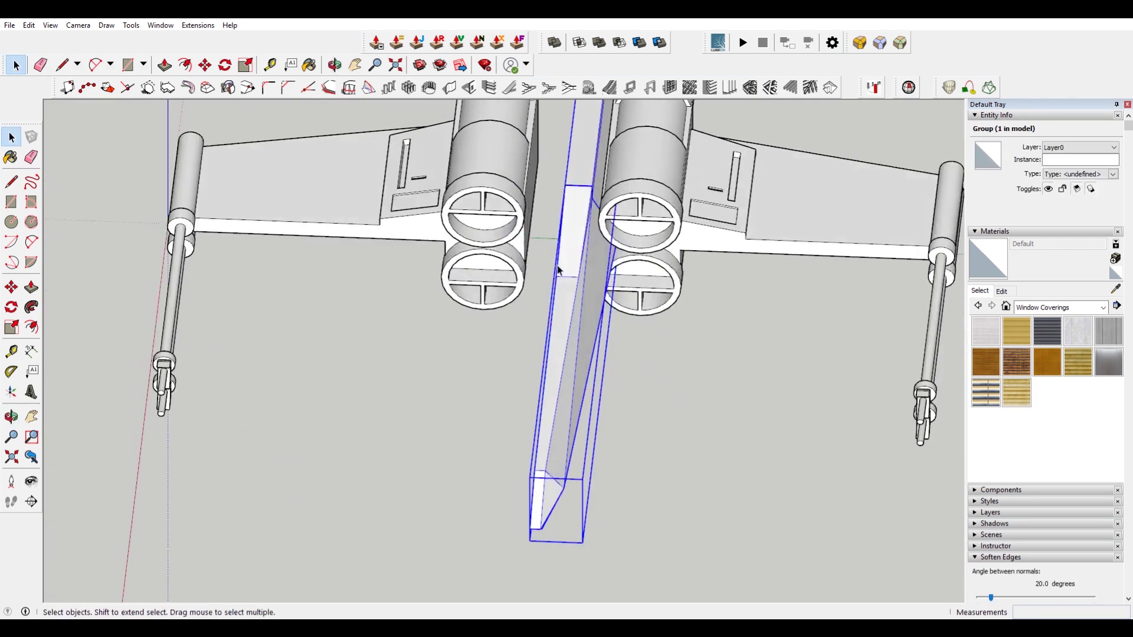
key("ctrl+x")
double_click(720, 207)
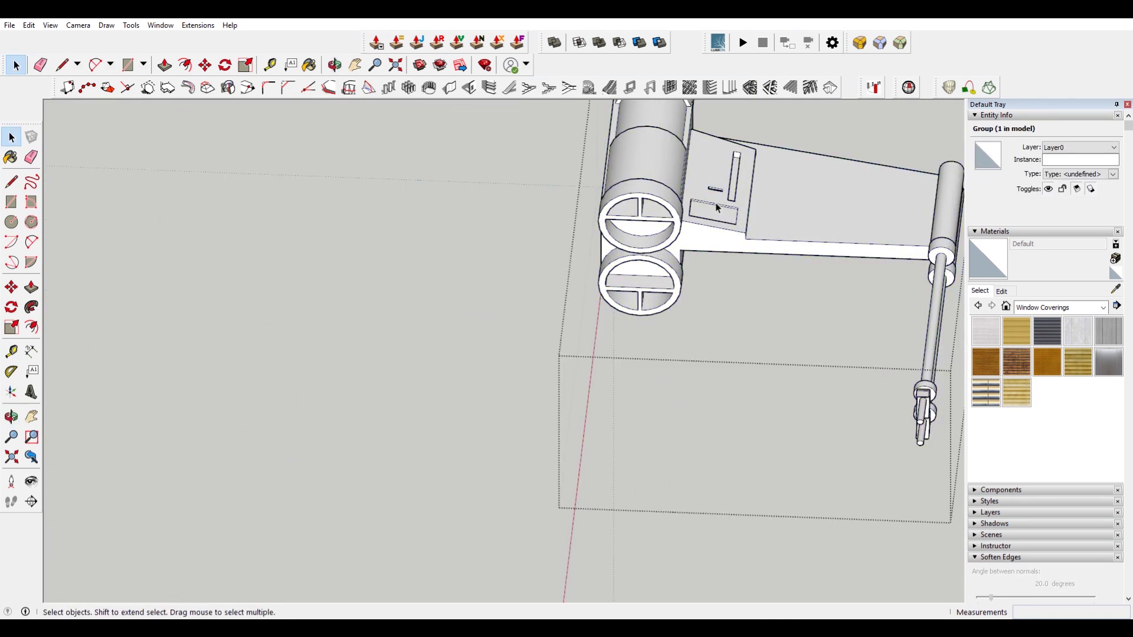
left_click(30, 26)
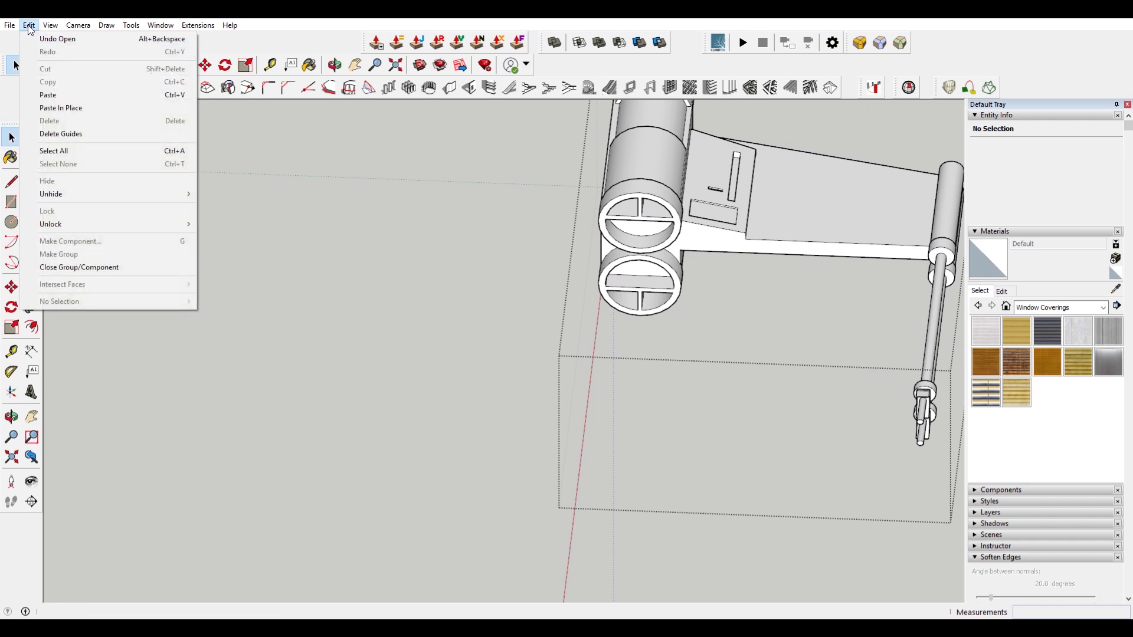
left_click(61, 108)
- Explode the pasted half fuselage group inside the wing component
right_click(568, 236)
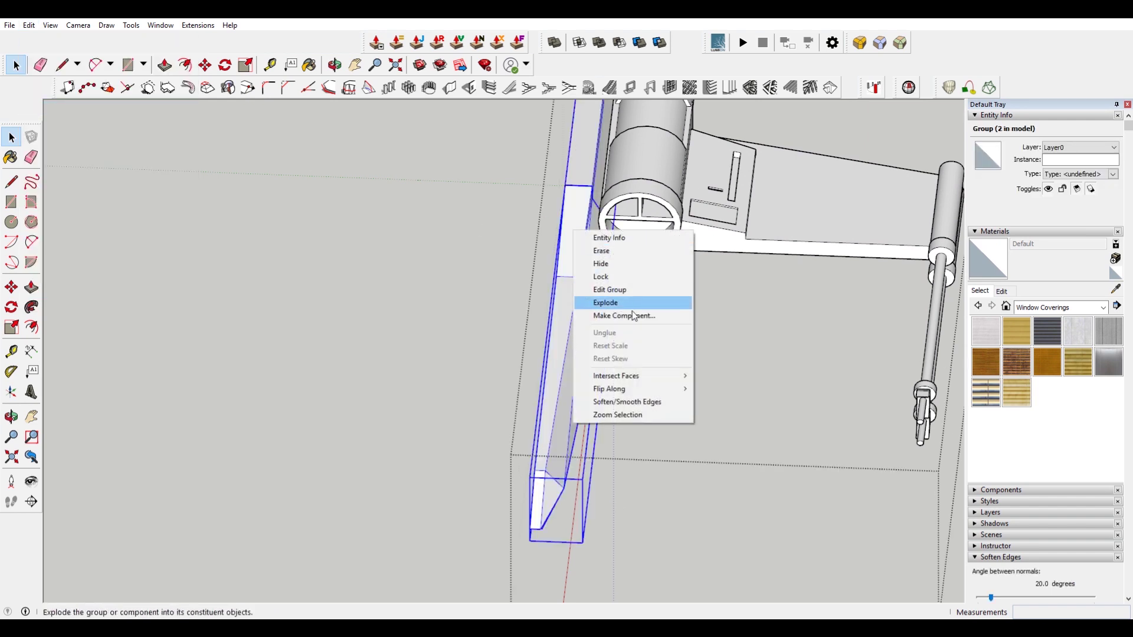
left_click(623, 302)
key("o")
left_click_drag(624, 303, 634, 109)
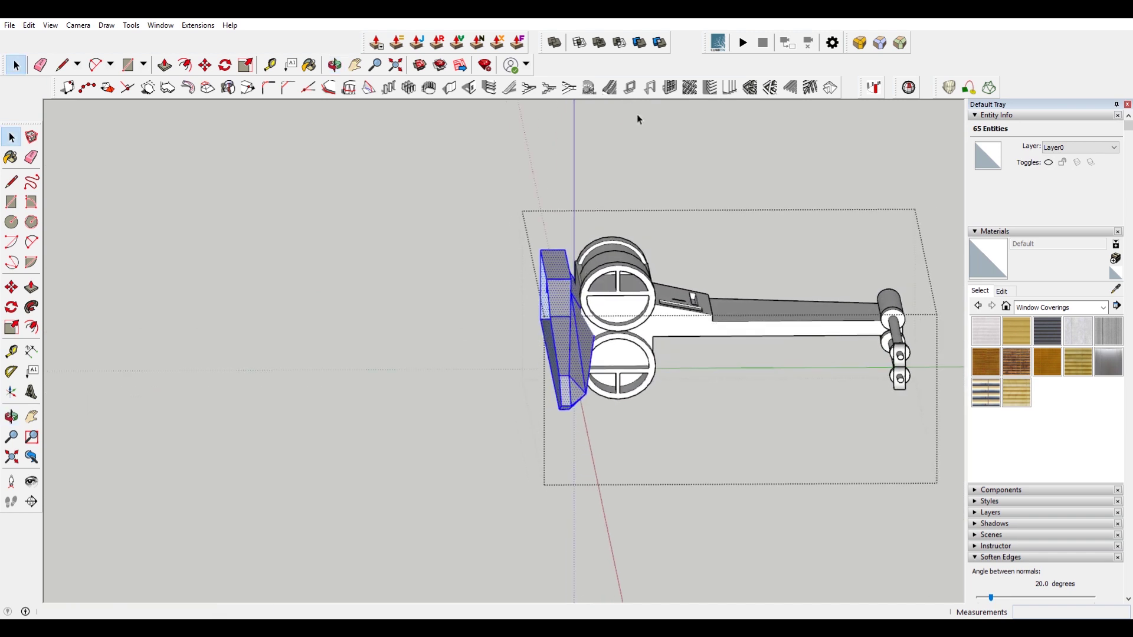
scroll(564, 321, "up", 7)
middle_click_drag(585, 370, 635, 417)
key("F5")
scroll(617, 342, "down", 5)
- Select all geometry in the wing component and intersect its faces
key("ctrl+a")
scroll(618, 339, "up", 2)
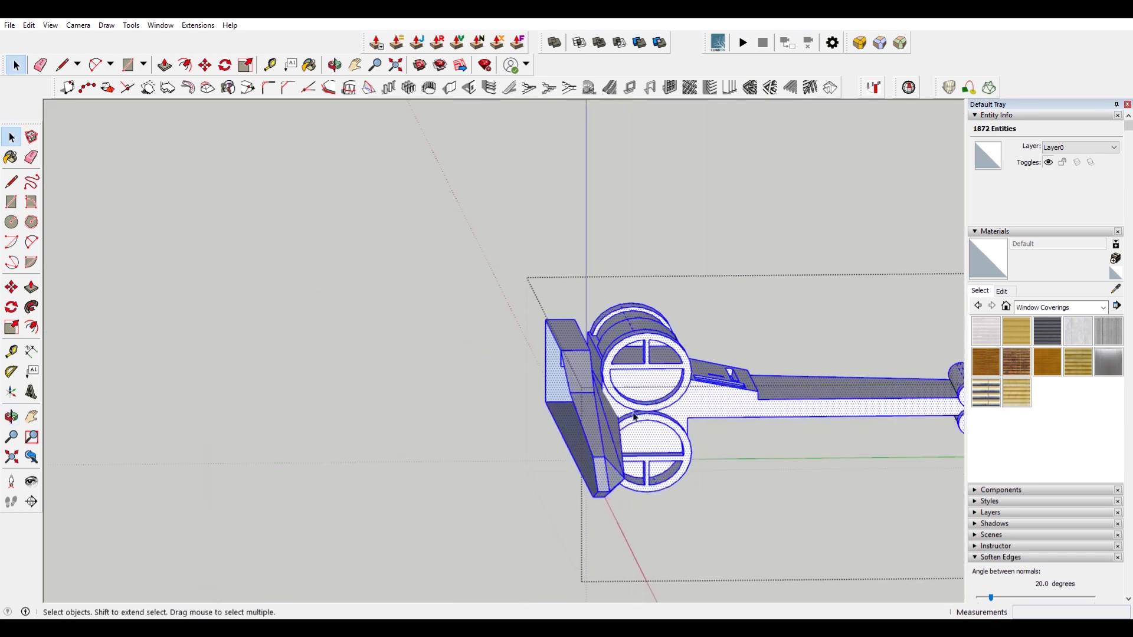
key("b")
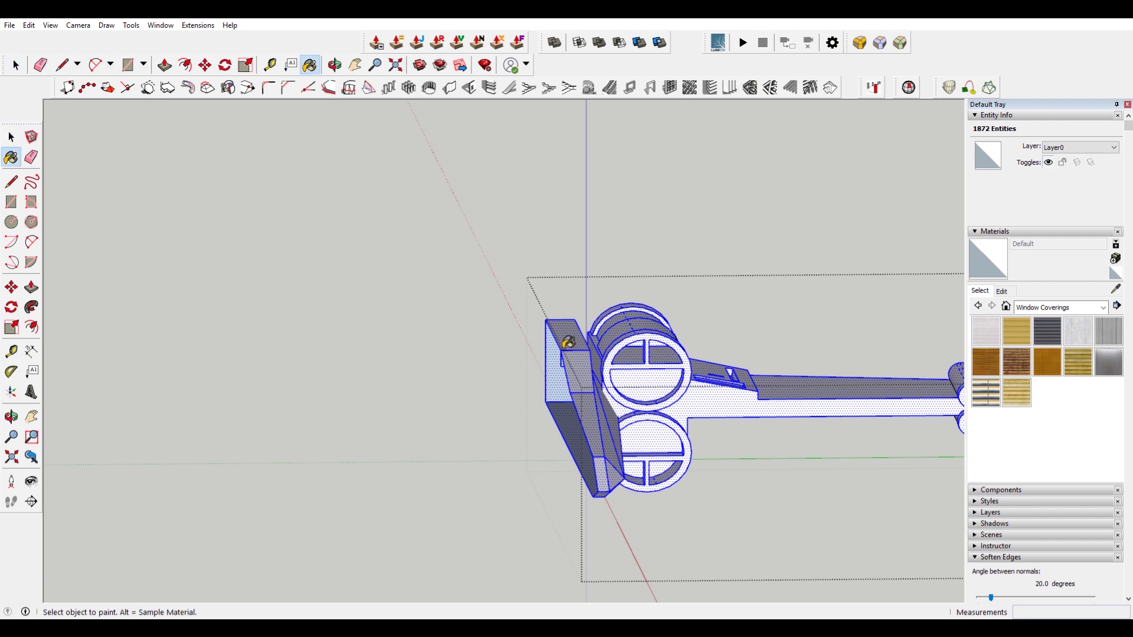
mouse_move(579, 343)
middle_mouse_down()
mouse_move(610, 364)
mouse_move(561, 440)
mouse_move(620, 398)
middle_mouse_up()
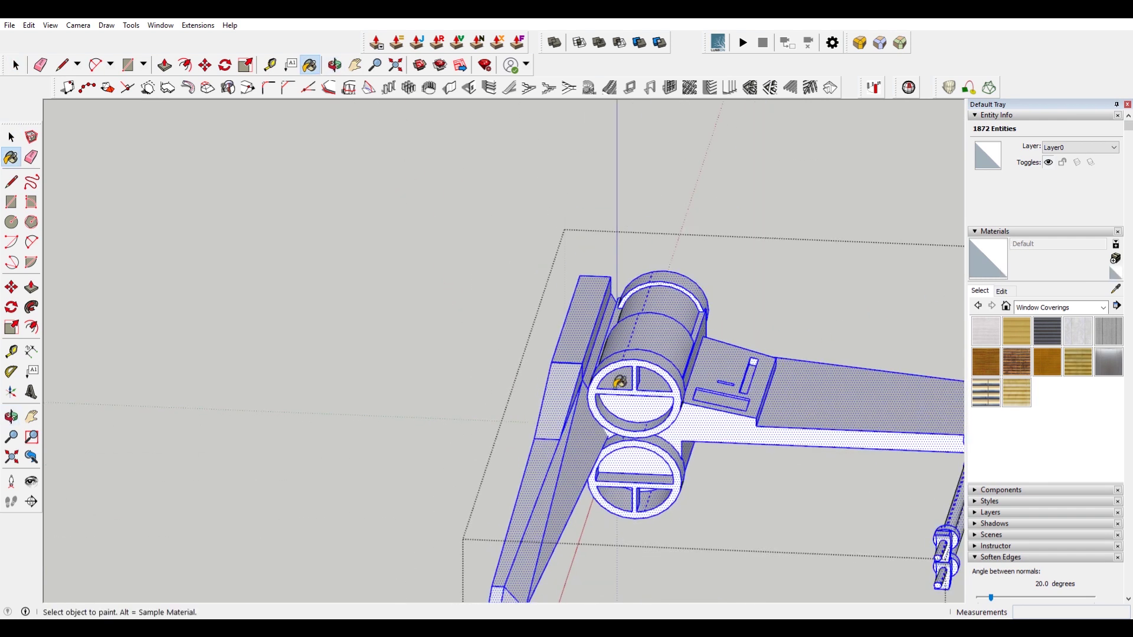
key("space")
right_click(623, 387)
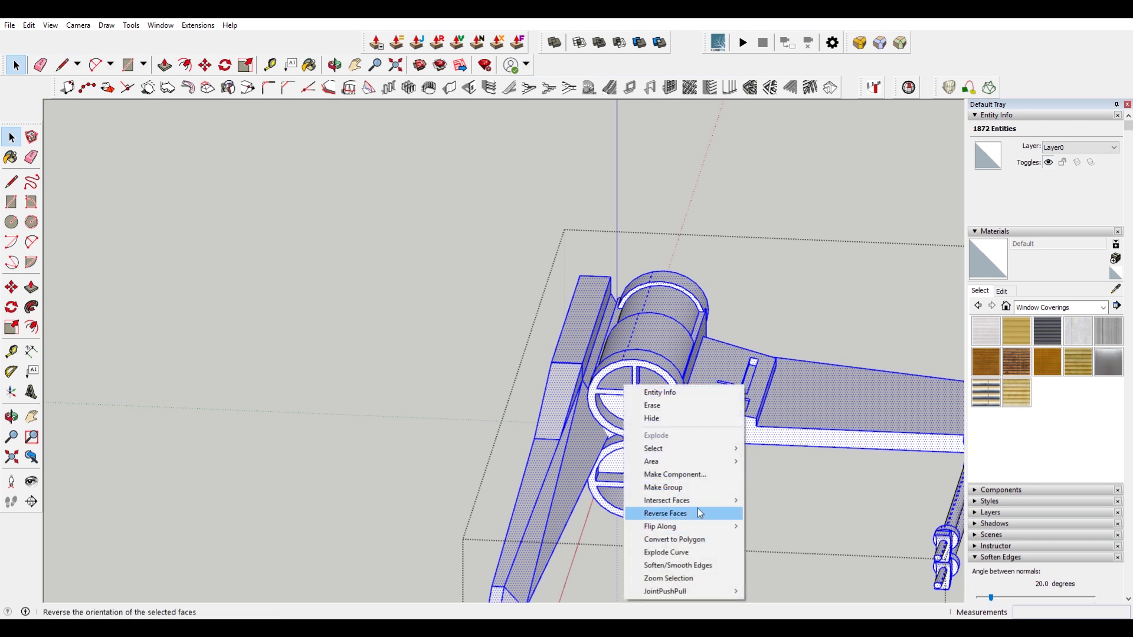
mouse_move(699, 503)
left_click(778, 525)
- Delete the wing root's faces that protrude inside the hollow fuselage half
middle_click_drag(584, 437, 536, 422)
scroll(535, 423, "up", 8)
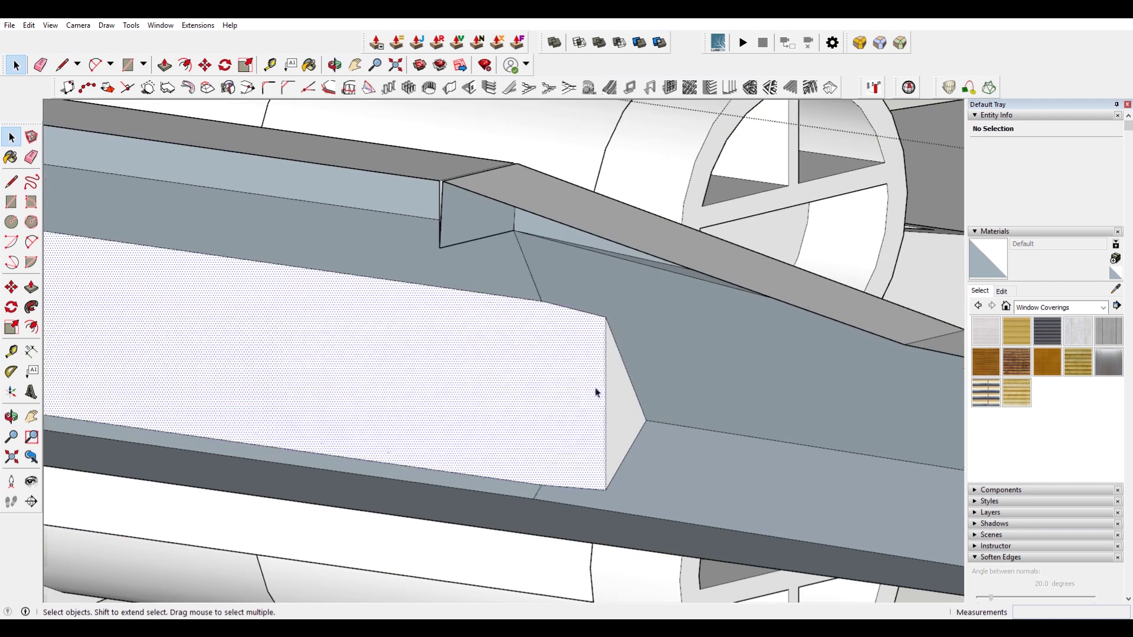
key("Delete")
key("Delete")
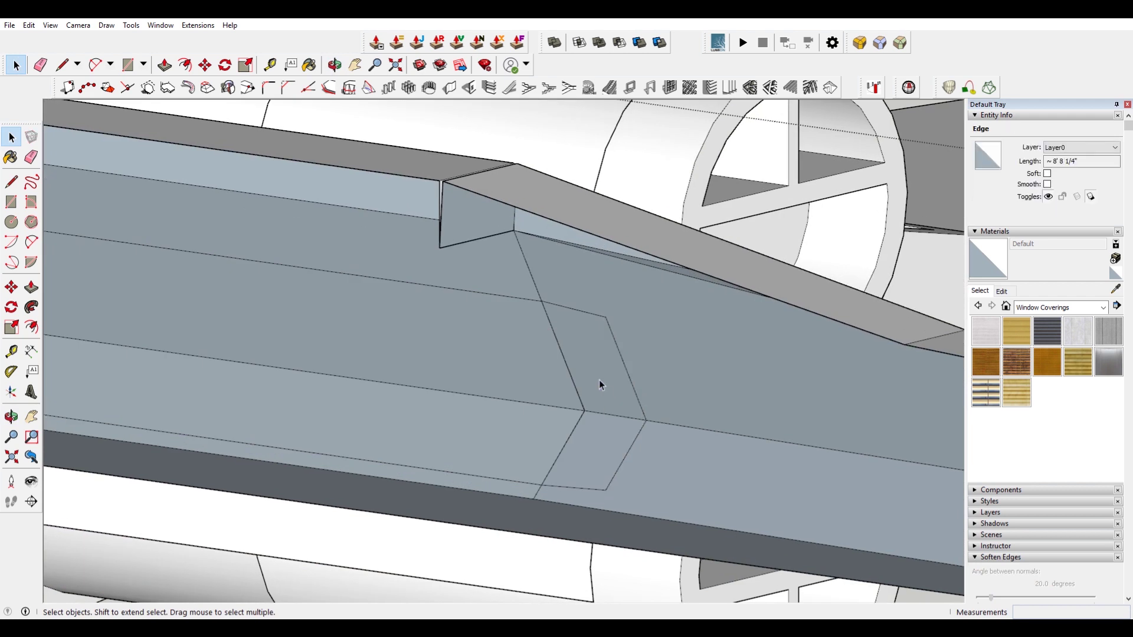
- Delete the internal fuselage faces and stray edges covering the opening into the wing root
left_click(600, 381)
key("Delete")
left_click(593, 454)
key("Delete")
left_click(581, 404)
key("Delete")
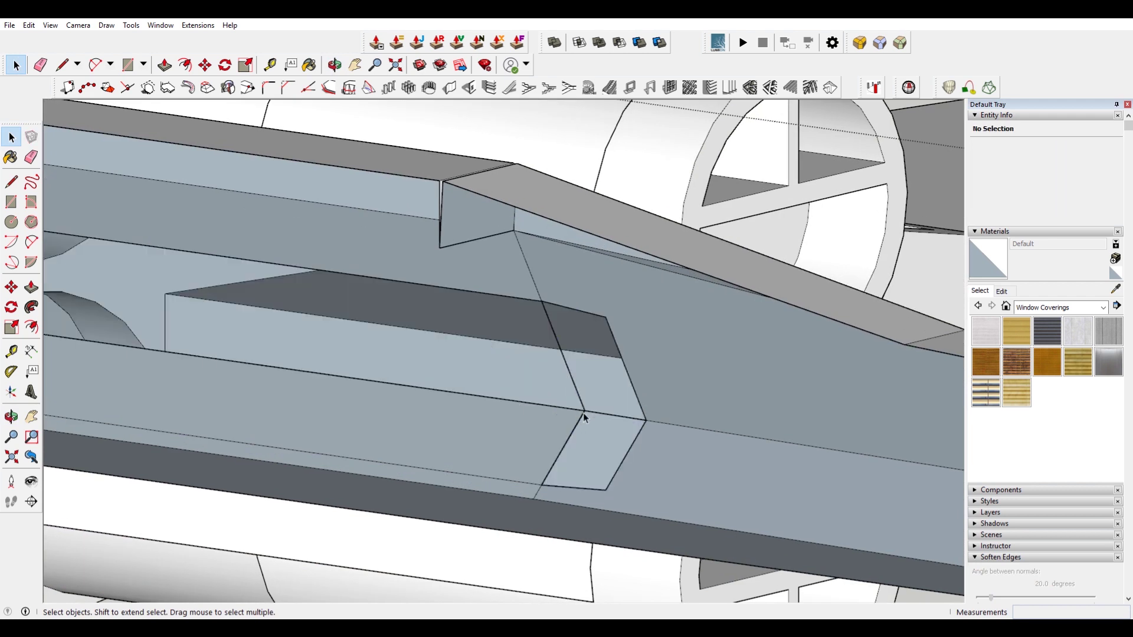
key("Delete")
left_click(581, 416)
key("Delete")
left_click(581, 412)
key("Delete")
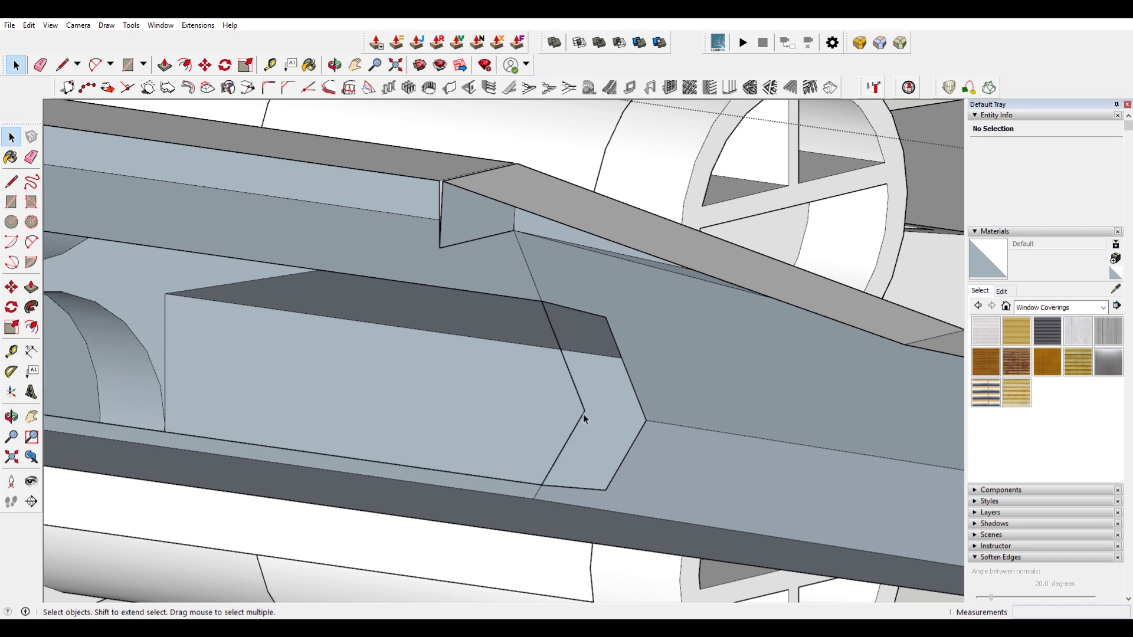
key("Delete")
left_click(581, 402)
key("Delete")
- Delete the stray vertical edge at the rear of the wing root opening and close the wing component
scroll(581, 402, "down", 4)
mouse_move(295, 365)
middle_mouse_down()
mouse_move(342, 357)
mouse_move(330, 336)
mouse_move(233, 301)
mouse_move(308, 356)
middle_mouse_up()
scroll(340, 356, "up", 4)
left_click(305, 359)
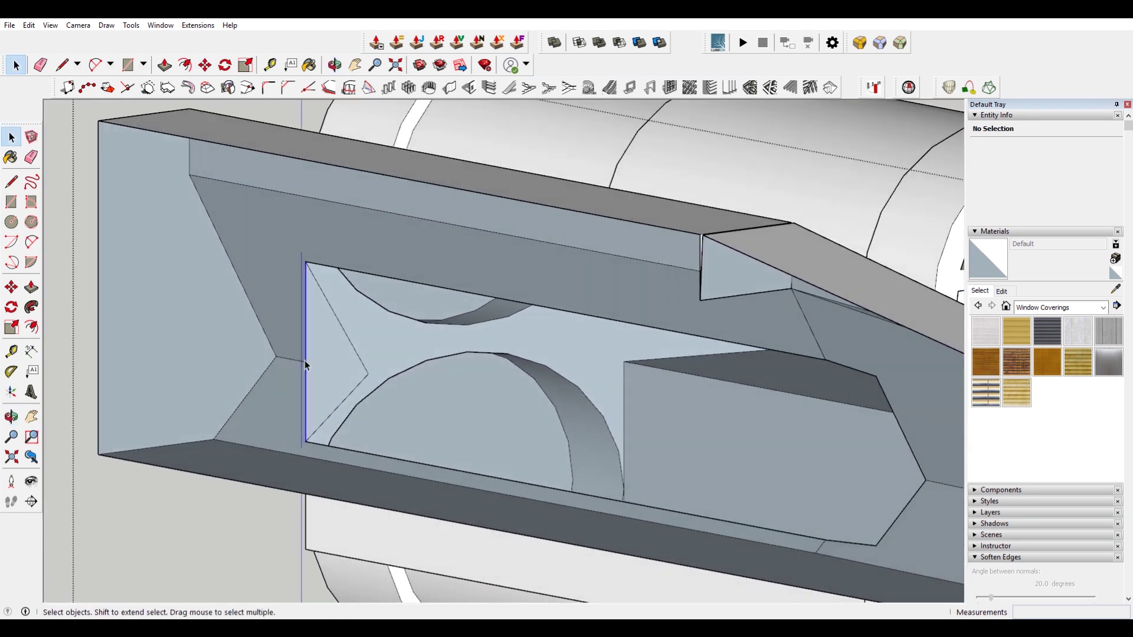
key("Delete")
scroll(313, 362, "down", 4)
middle_click_drag(407, 374, 239, 344)
scroll(496, 340, "down", 2)
scroll(508, 331, "up", 5)
scroll(508, 354, "down", 4)
scroll(675, 356, "down", 4)
left_click(857, 218)
- Move the near wing component so its fuselage half's top rear centre corner meets the other half
middle_click_drag(623, 352, 534, 325)
scroll(507, 261, "up", 3)
left_click(508, 264)
scroll(484, 233, "up", 3)
key("m")
scroll(487, 163, "up", 3)
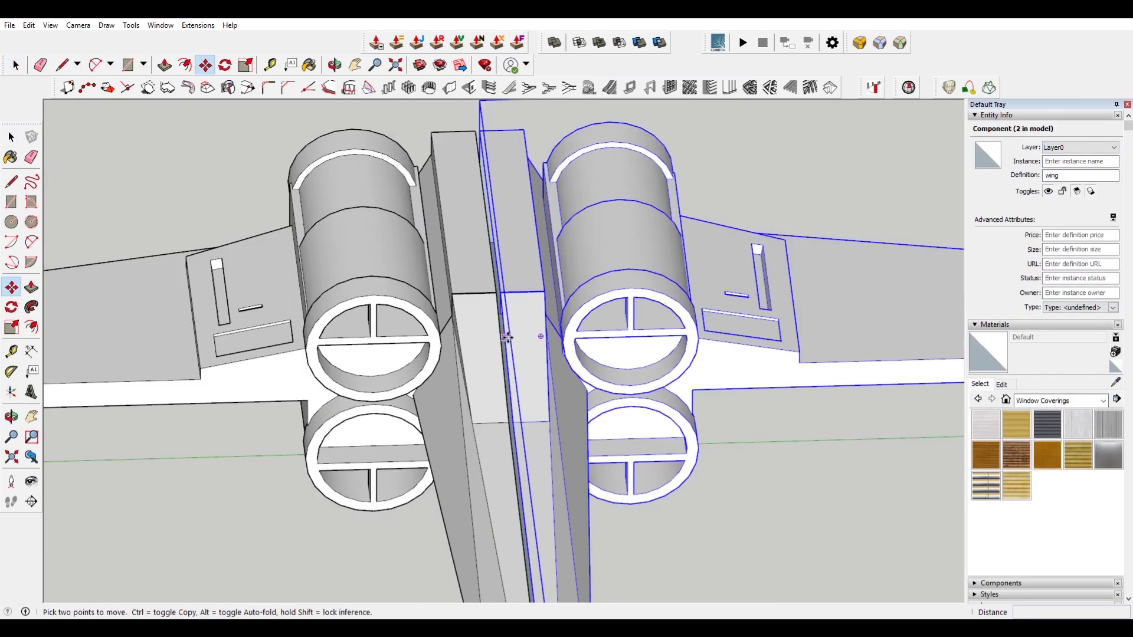
scroll(487, 163, "up", 3)
left_click(469, 131)
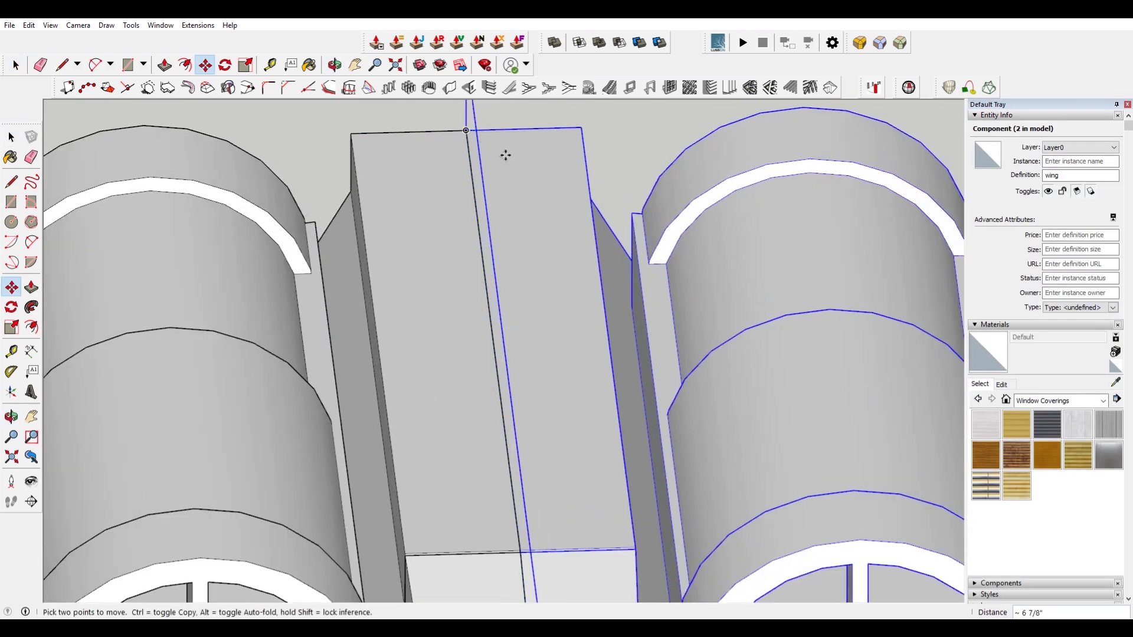
- Open the near wing component and close the fuselage's open centre side by tracing its vertical rear edge with a line
key("space")
double_click(529, 175)
scroll(412, 285, "down", 3)
middle_click_drag(412, 285, 561, 265)
scroll(561, 266, "down", 2)
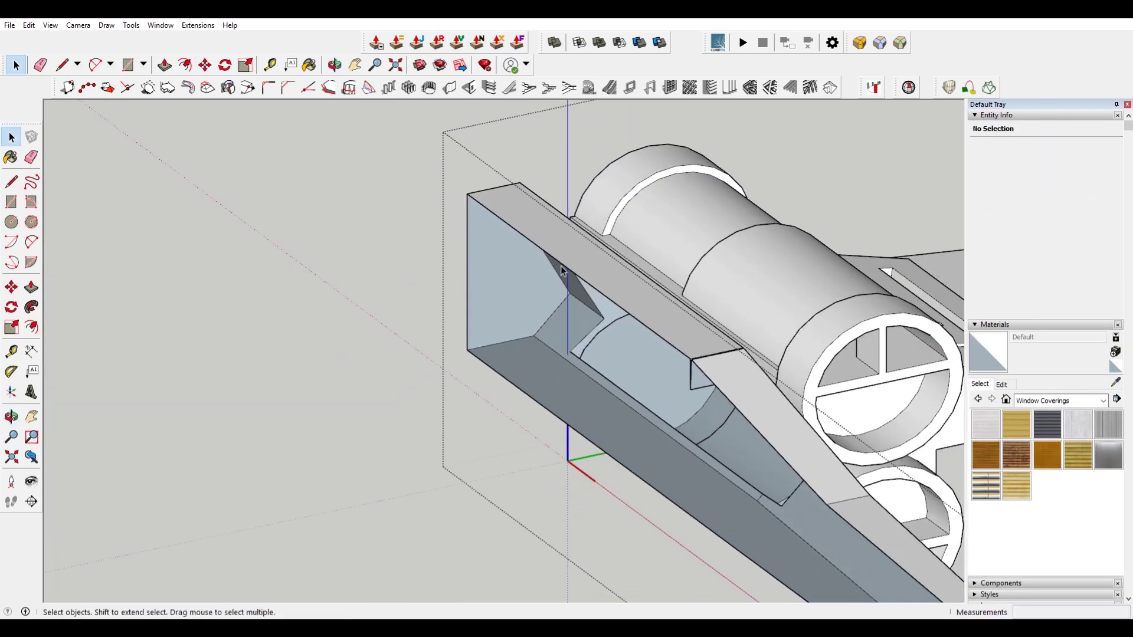
key("l")
left_click(468, 193)
left_click(467, 350)
scroll(467, 350, "down", 4)
key("space")
middle_click_drag(774, 495, 502, 421, "shift")
scroll(501, 420, "down", 1)
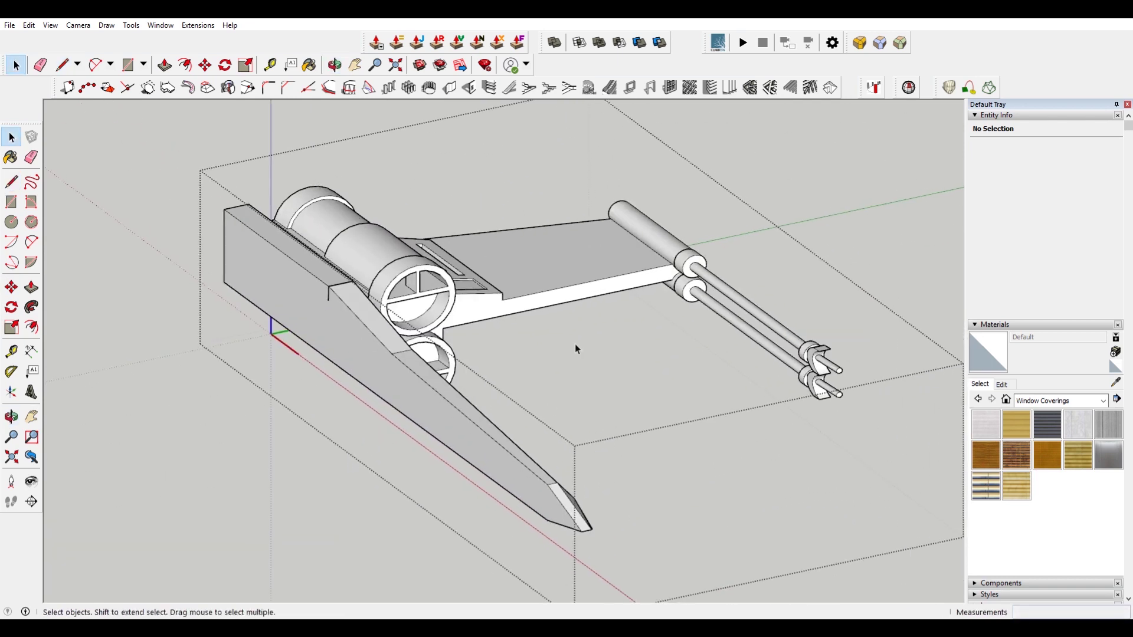
- Close the wing component and select it to check whether it is a solid
left_click(532, 250)
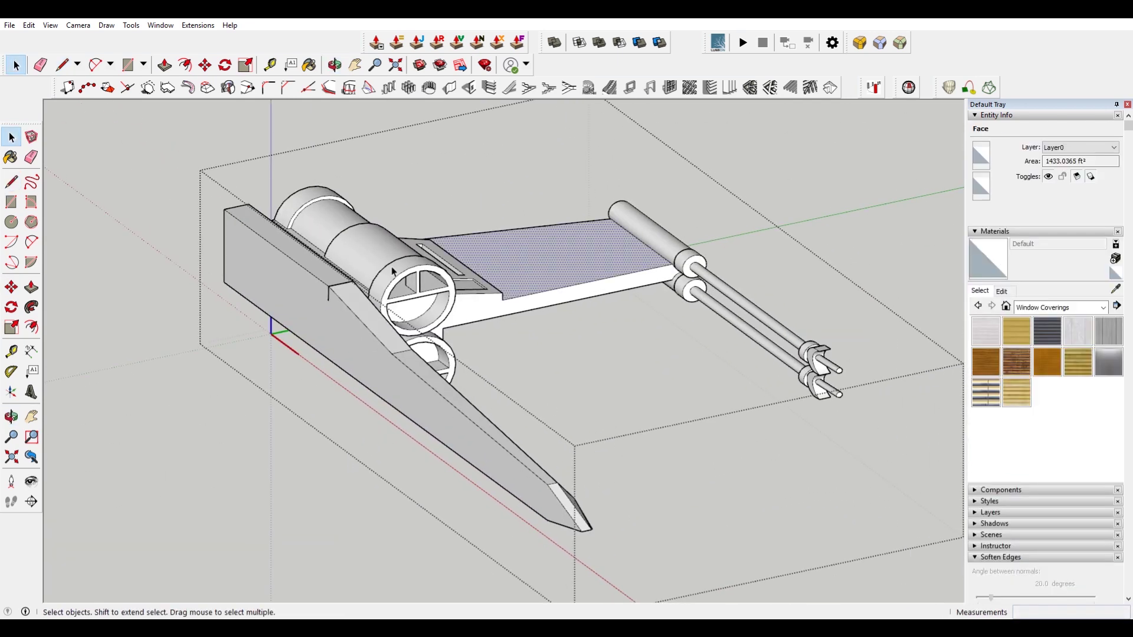
key("Escape")
left_click(551, 270)
middle_click_drag(484, 301, 429, 319)
scroll(350, 316, "down", 3)
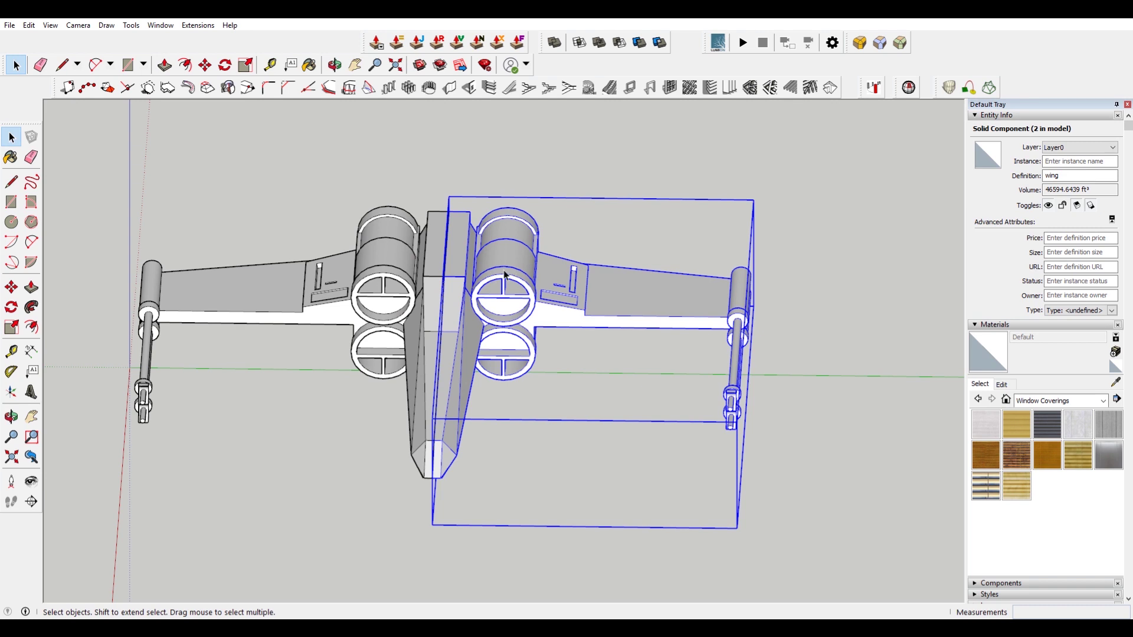
- Reopen the wing component, delete the flat centre face of its fuselage half, and close the component
scroll(435, 267, "up", 4)
double_click(477, 261)
middle_click_drag(384, 284, 417, 334)
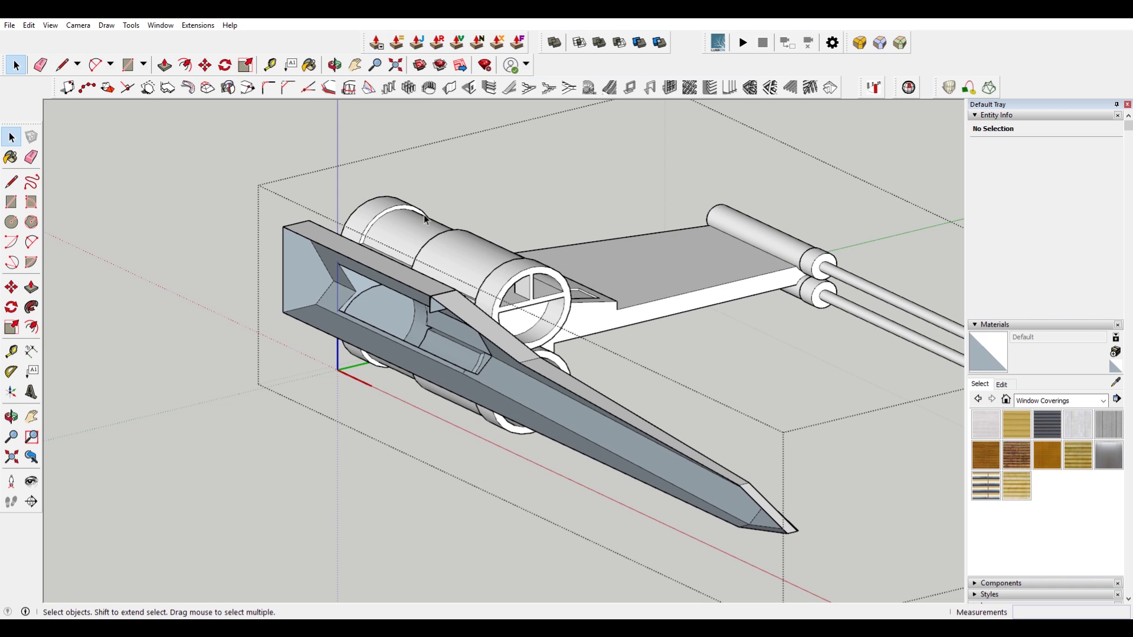
key("Escape")
- Copy both wing halves together to an empty spot beside the original ship
scroll(395, 281, "down", 5)
middle_click_drag(541, 274, 411, 263)
left_click(511, 249)
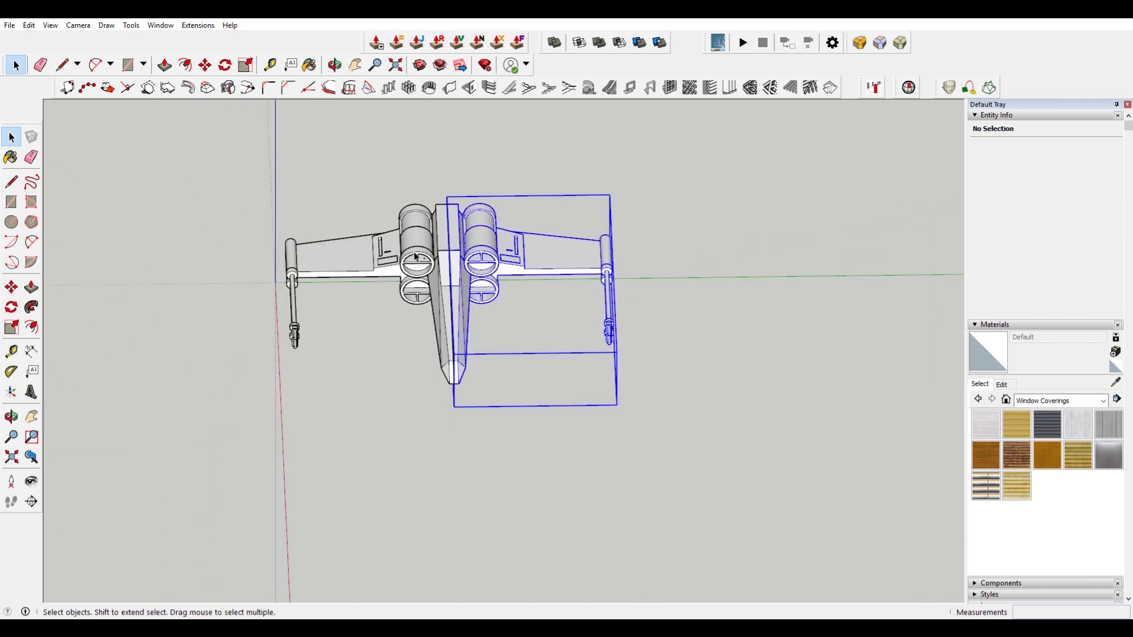
left_click(415, 257, "shift")
scroll(420, 297, "down", 2)
key("m")
key("ctrl")
left_click(533, 383)
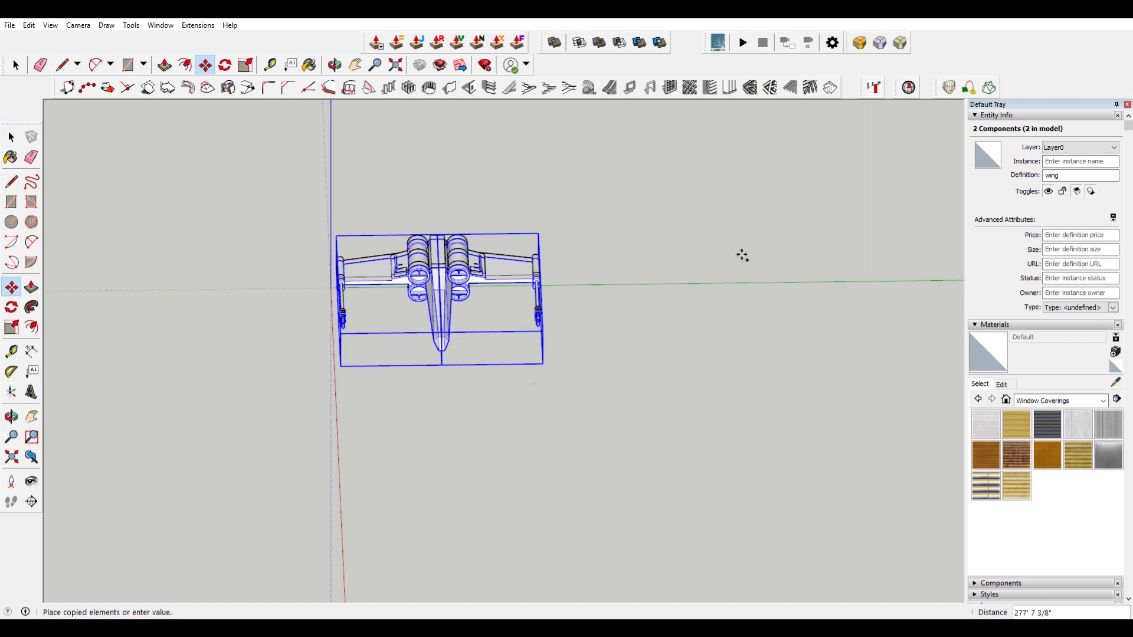
left_click(791, 233)
key("space")
left_click(751, 258)
- Explode the two original wing components into loose geometry
scroll(446, 253, "up", 6)
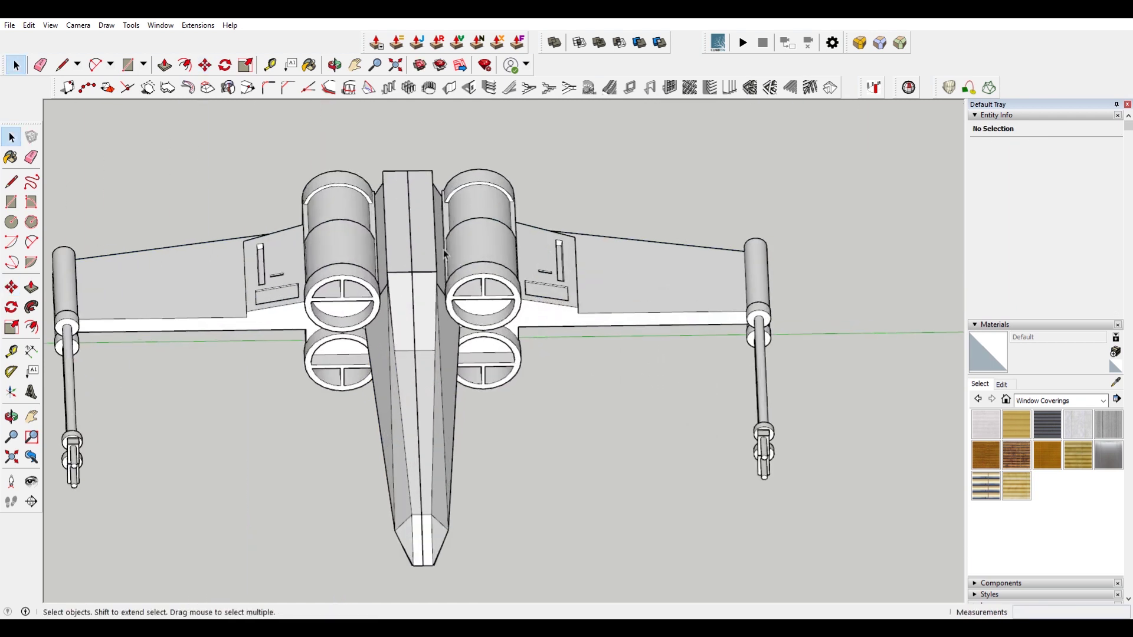
left_click(446, 255)
left_click(390, 253, "shift")
right_click(386, 253)
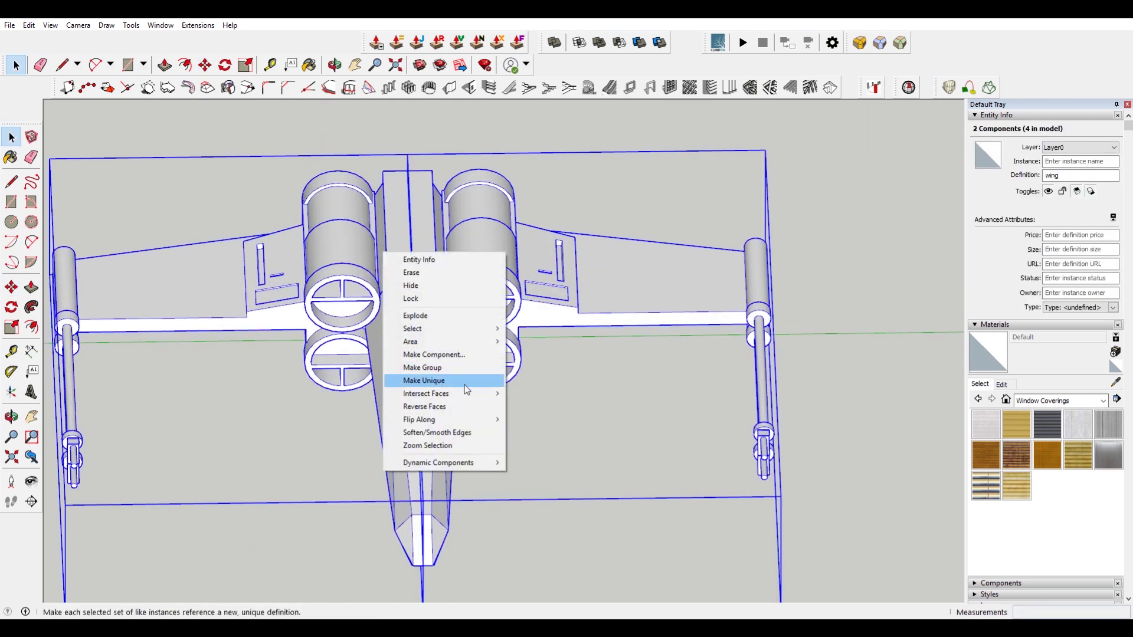
left_click(454, 315)
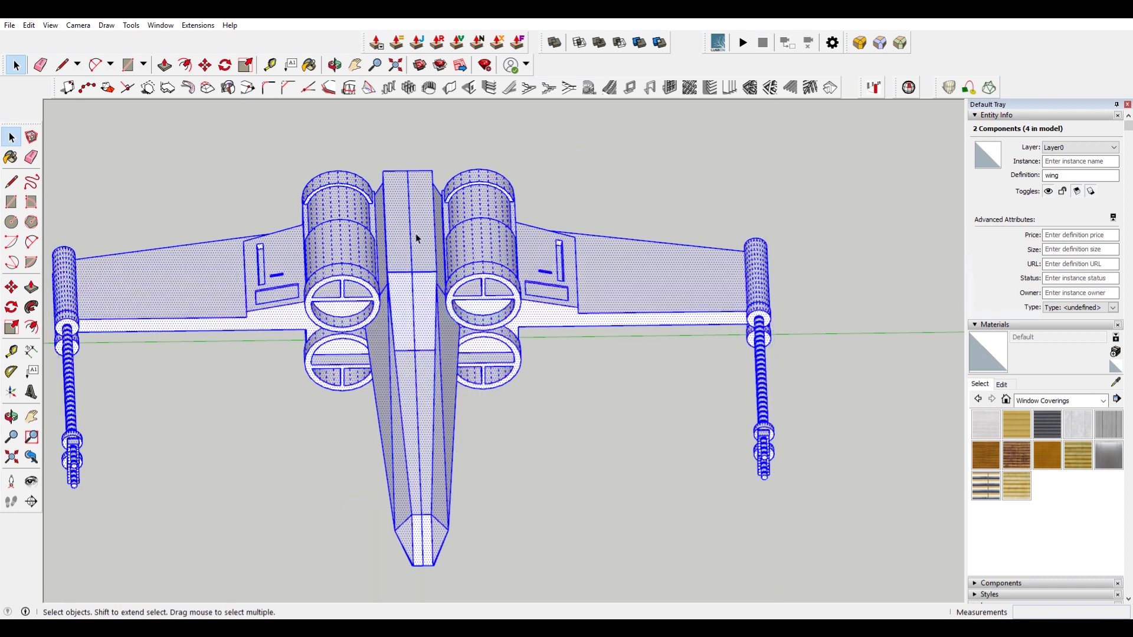
- Try to group the whole exploded ship using a window selection
left_click(416, 233)
scroll(416, 232, "up", 1)
scroll(398, 161, "down", 2)
left_click_drag(98, 495, 729, 112)
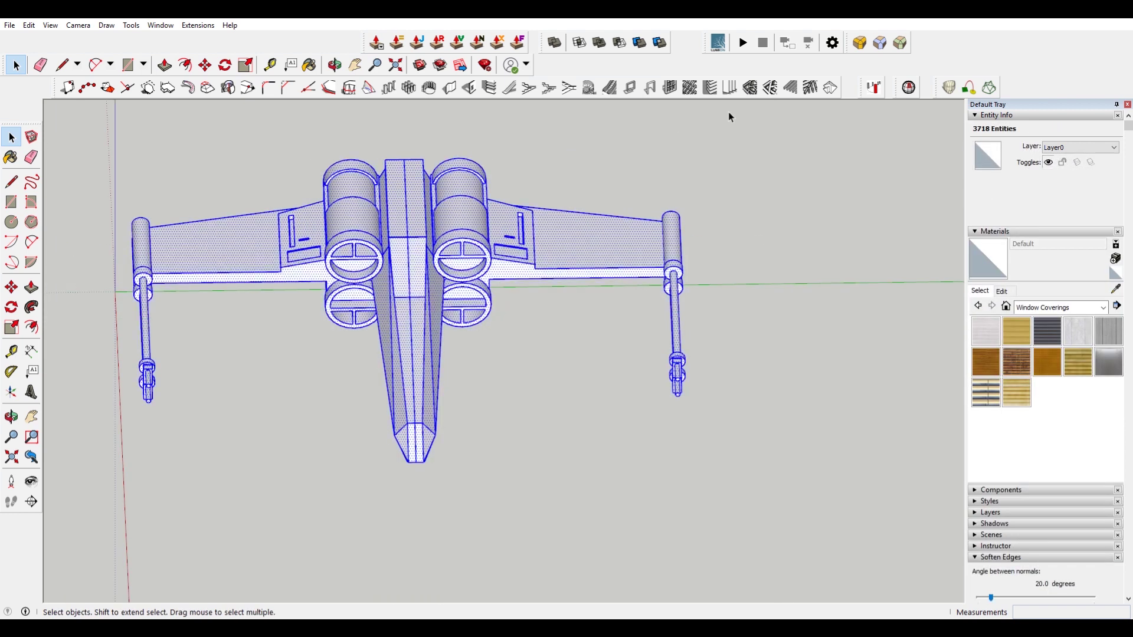
scroll(459, 238, "up", 3)
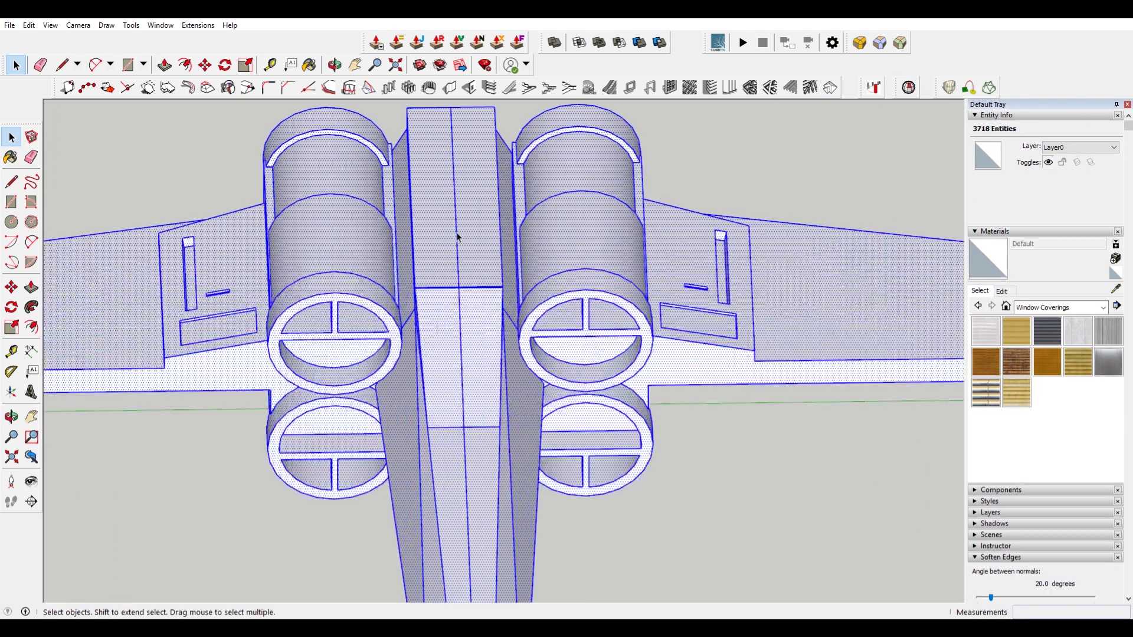
scroll(593, 257, "down", 3)
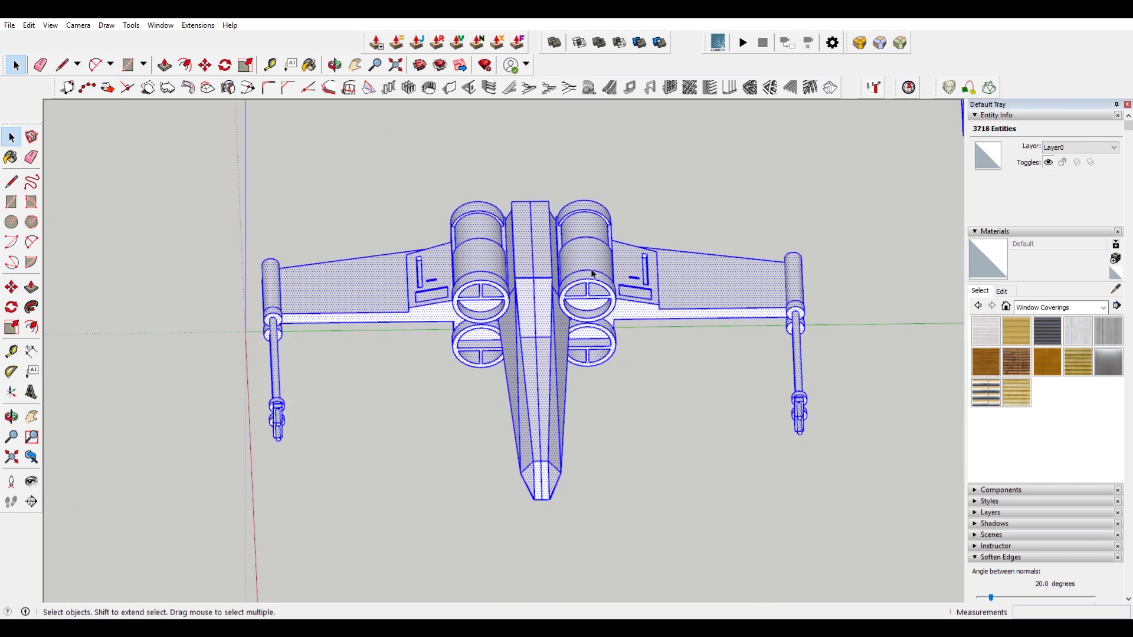
right_click(578, 255)
left_click(664, 372)
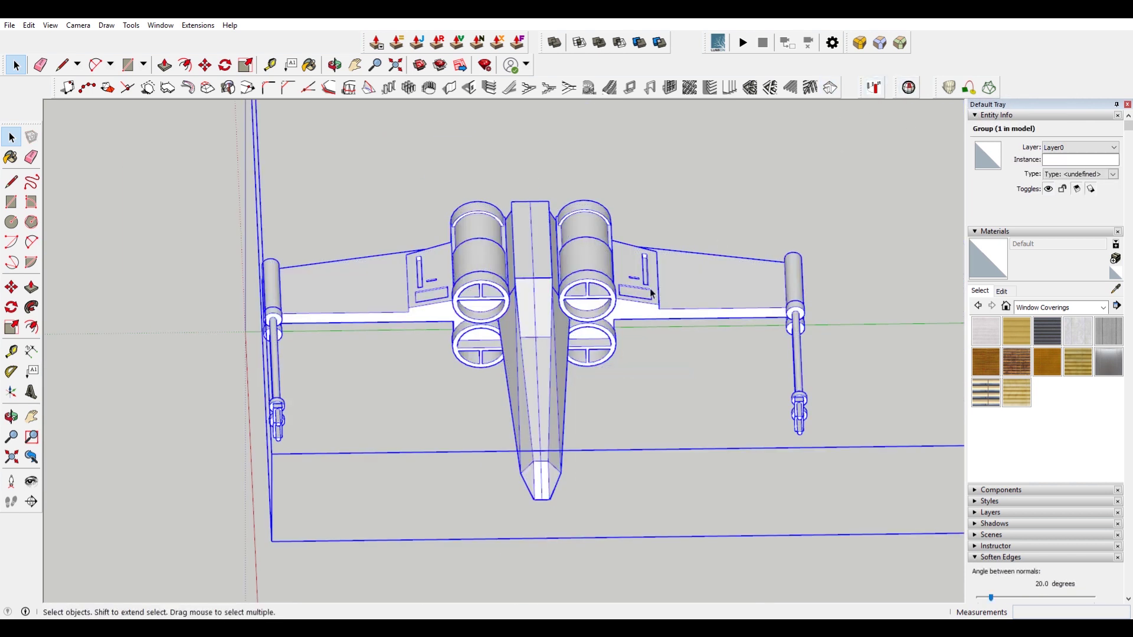
- Break up the oversized group and regroup only the ship's connected geometry
scroll(649, 296, "down", 2)
triple_click(608, 283)
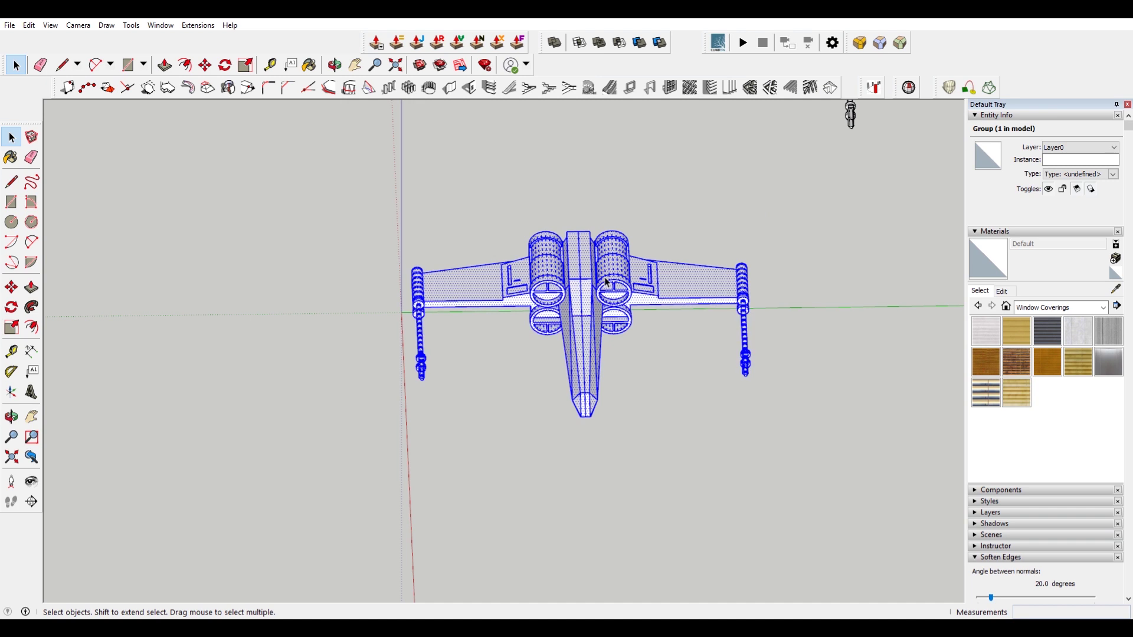
right_click(621, 273)
left_click(649, 380)
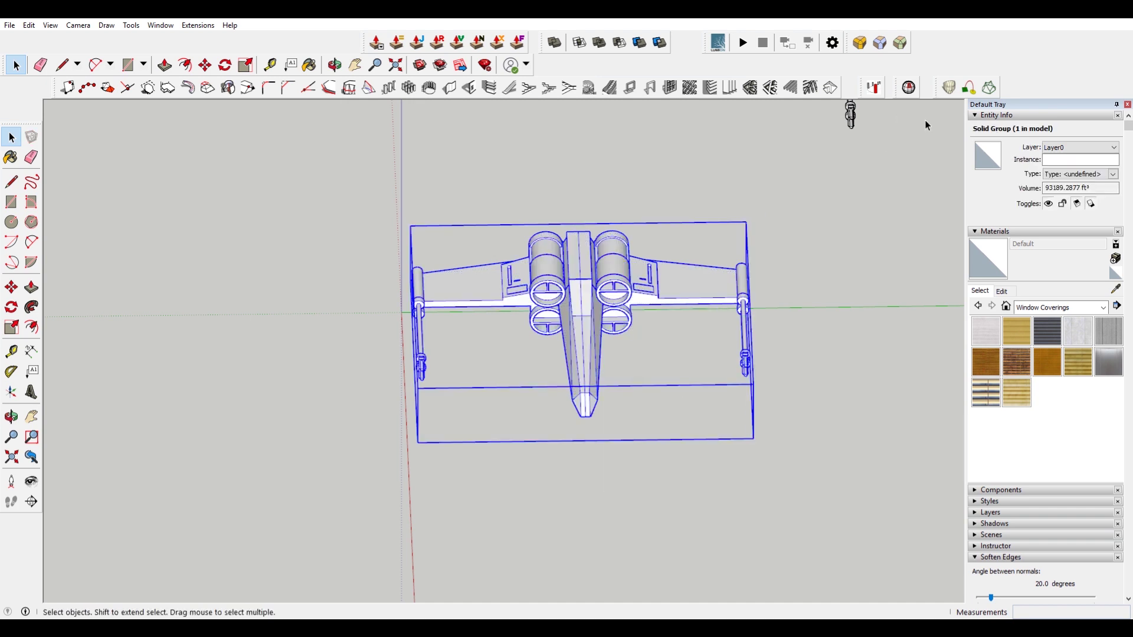
- Open the ship group and erase the centre seam edge on the fuselage's rear top surface
middle_click_drag(809, 288, 792, 239)
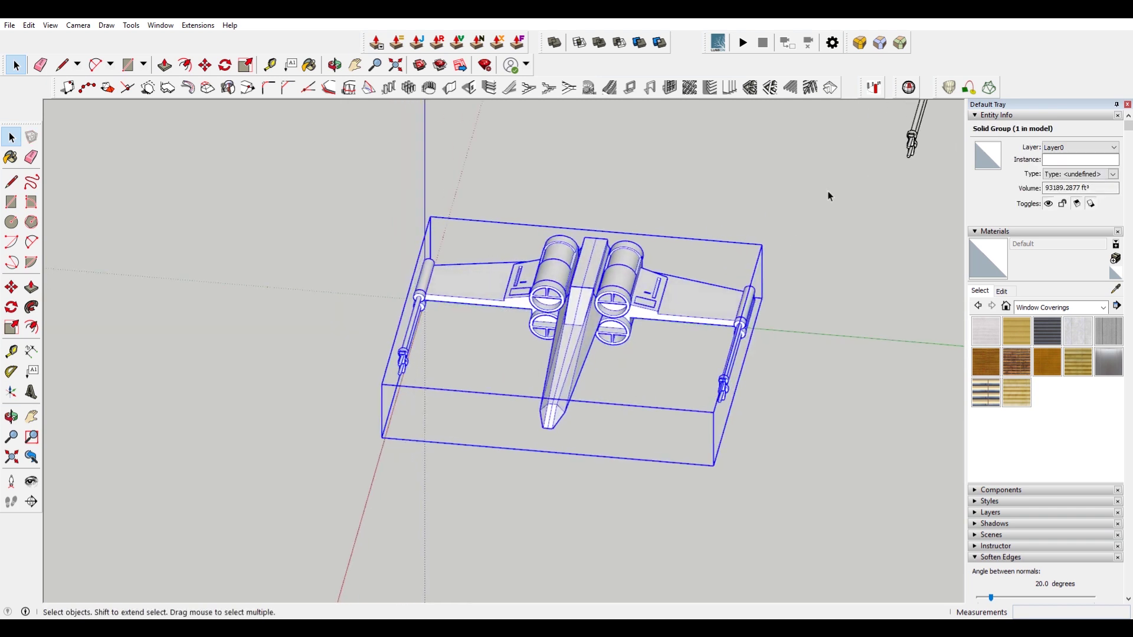
scroll(585, 267, "up", 4)
double_click(588, 274)
scroll(584, 283, "up", 8)
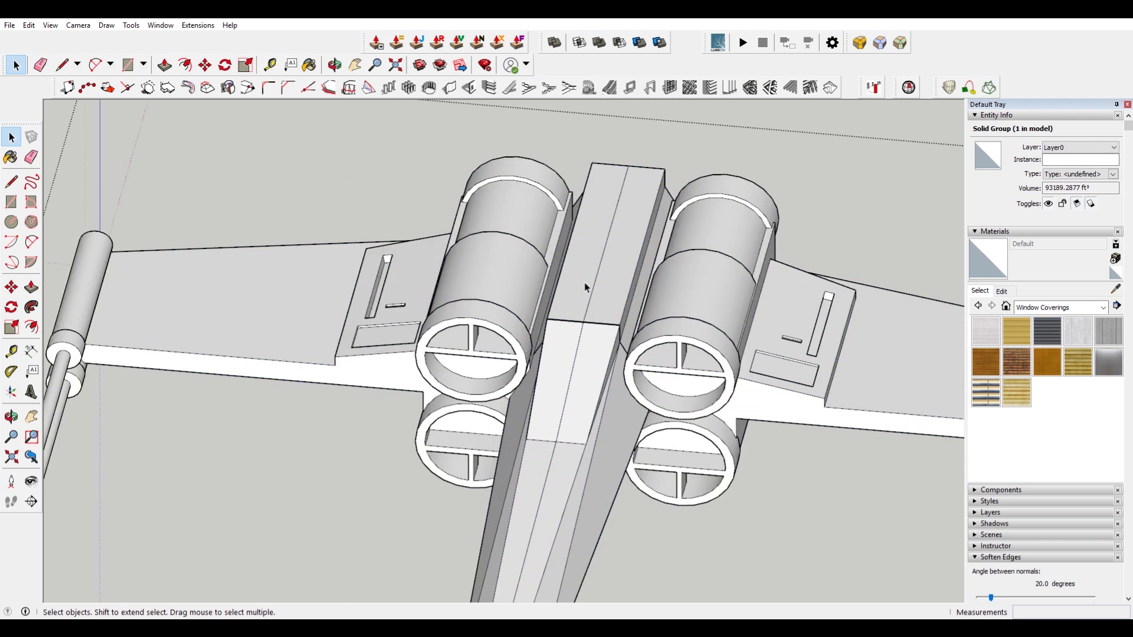
scroll(586, 310, "down", 2)
key("e")
scroll(577, 329, "down", 2)
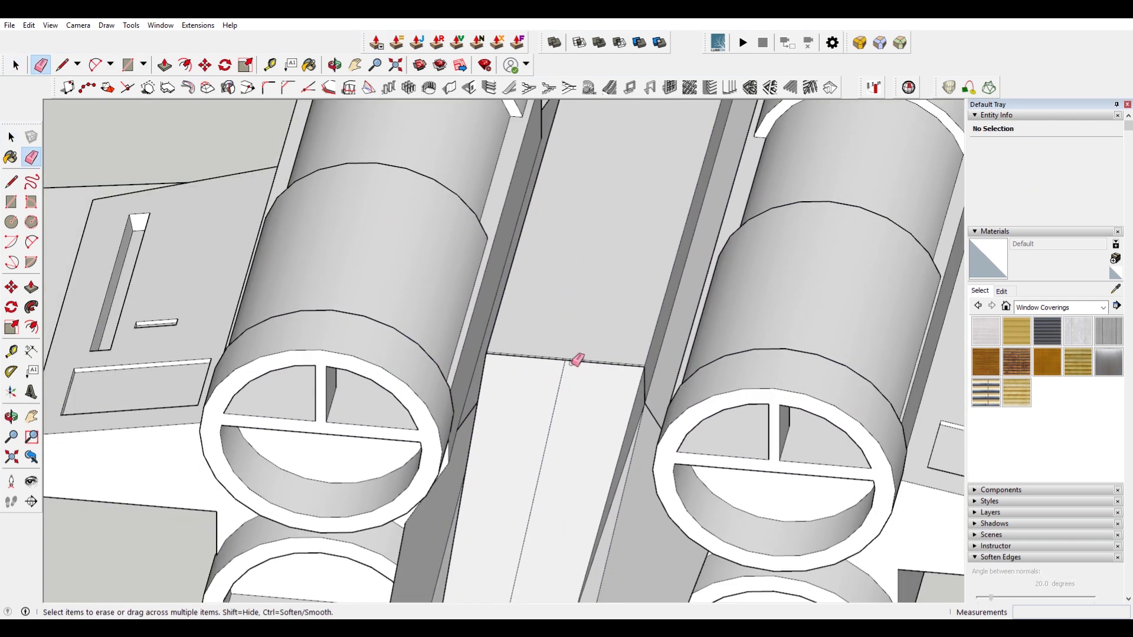
scroll(557, 359, "up", 3)
scroll(572, 337, "down", 10)
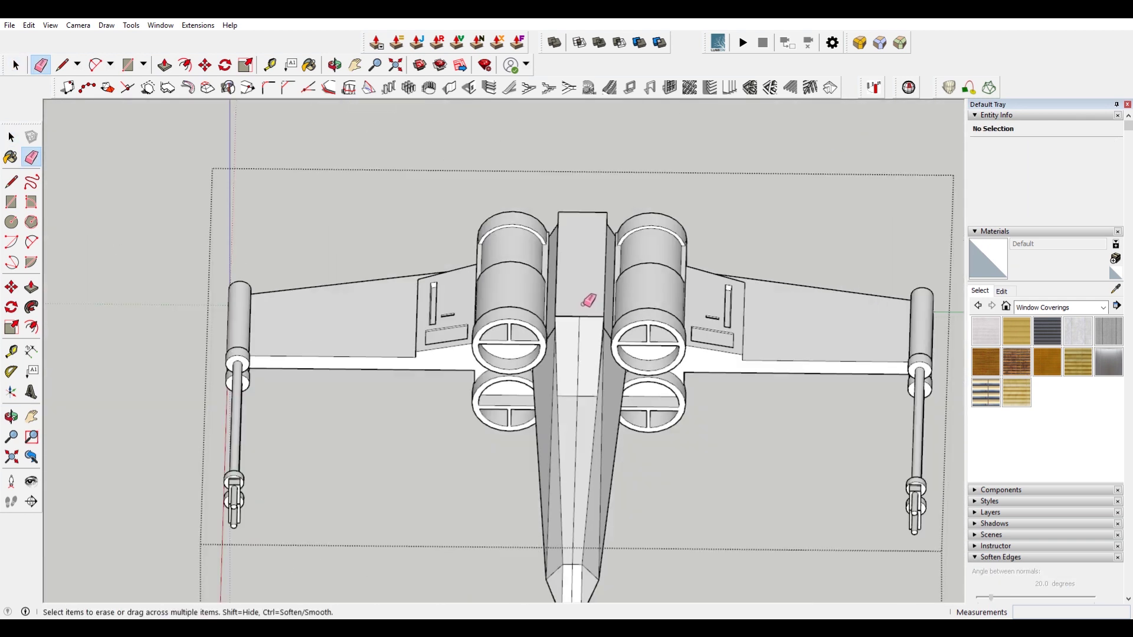
- Delete the remaining seam edges along the fuselage centreline and close the ship group
key("F2")
key("space")
left_click_drag(340, 341, 839, 353)
key("Delete")
left_click_drag(467, 346, 708, 347)
left_click_drag(854, 359, 857, 363)
middle_click_drag(155, 376, 527, 266)
middle_click_drag(615, 367, 207, 425)
middle_click_drag(620, 309, 226, 439)
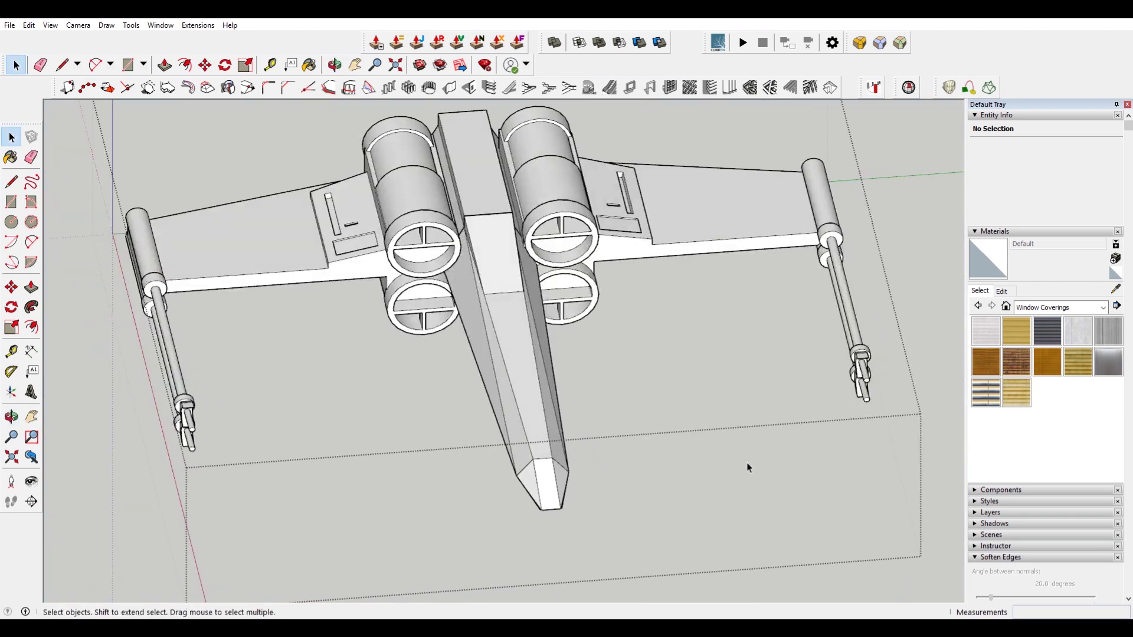
scroll(748, 468, "down", 3)
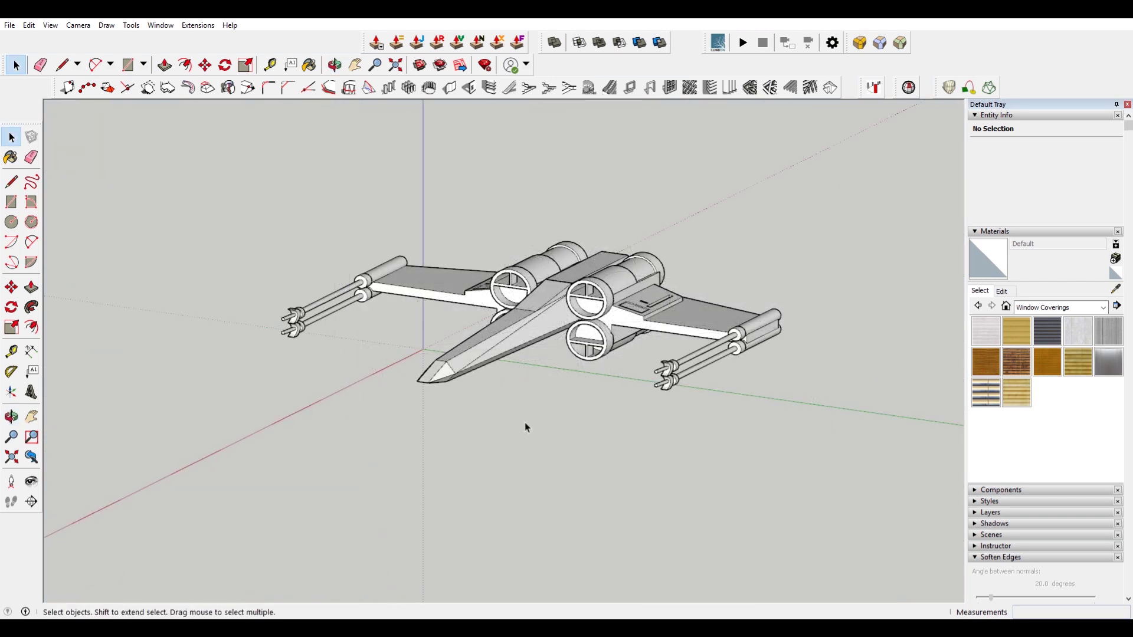
- Resize the open ship group so the distance from the upper engine ring's top to the lower engine ring's bottom is 2 inches
left_click(526, 328)
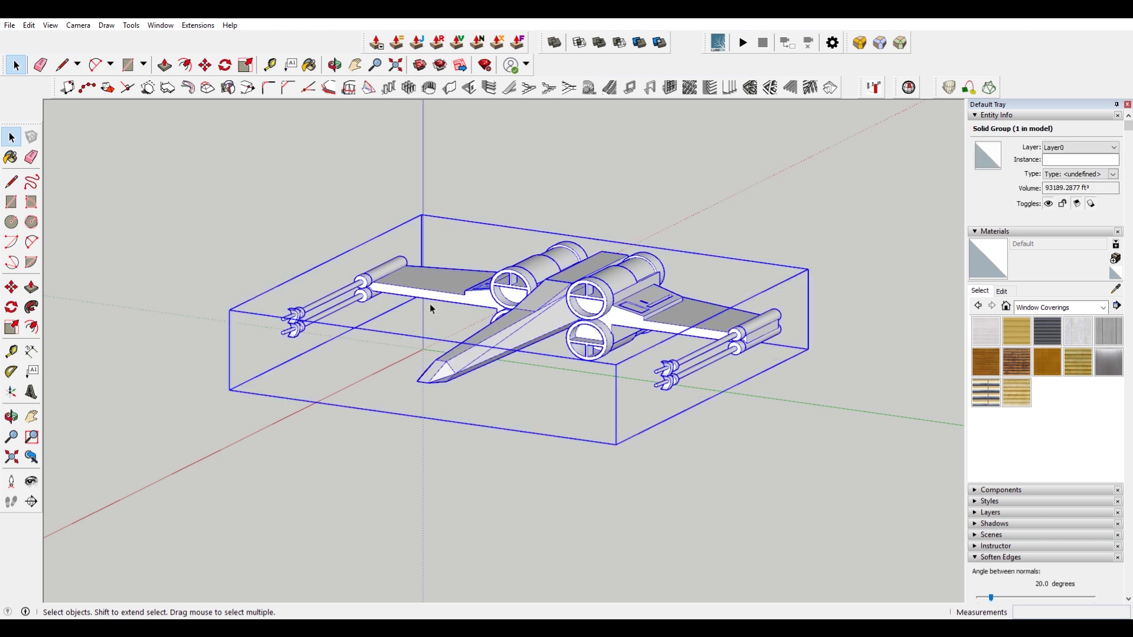
middle_click_drag(389, 284, 549, 377)
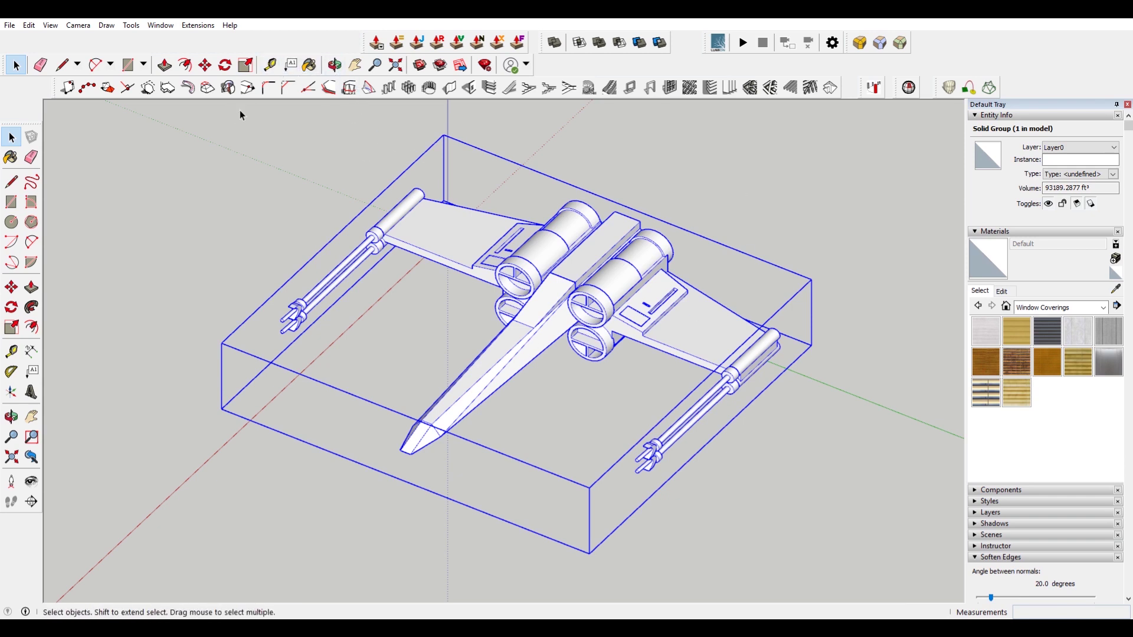
triple_click(629, 288)
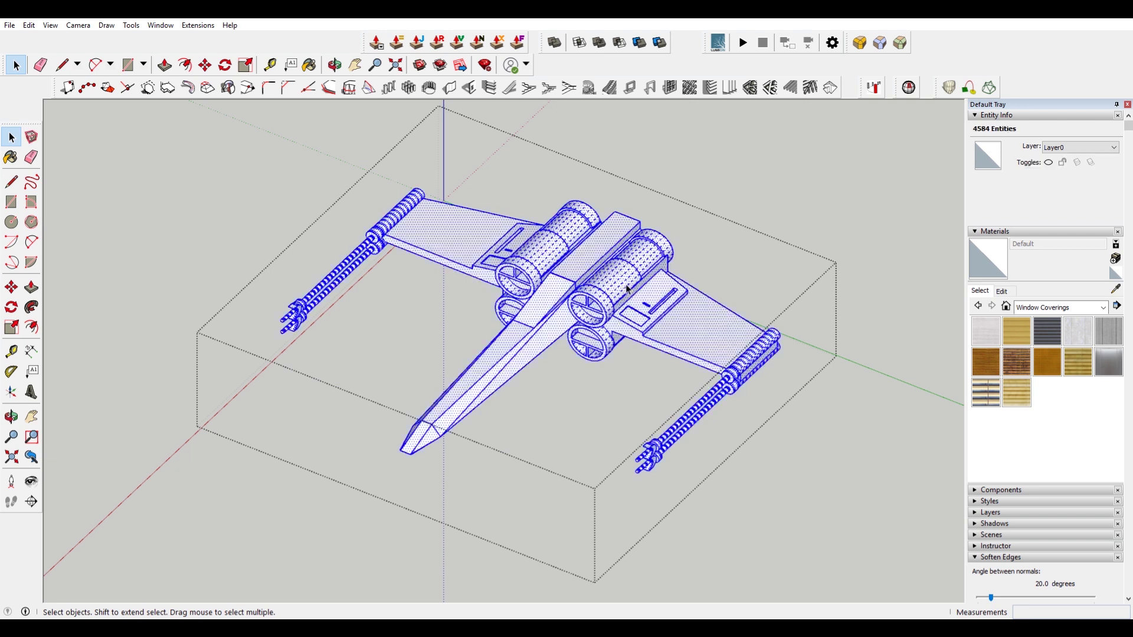
left_click(270, 65)
scroll(590, 254, "up", 5)
left_click(600, 209)
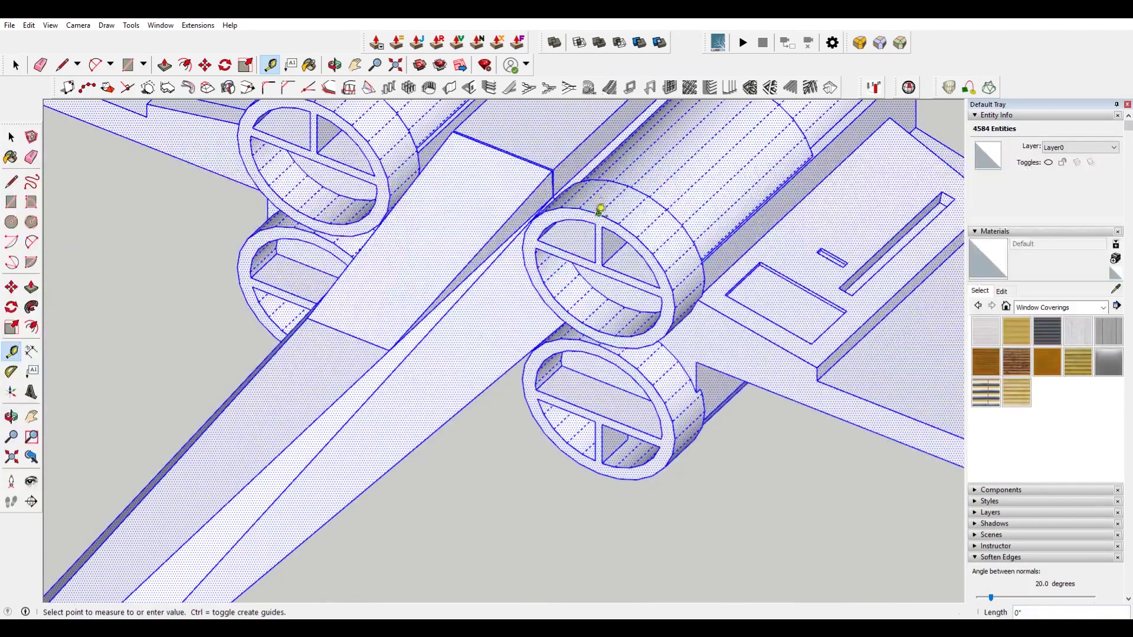
left_click(600, 464)
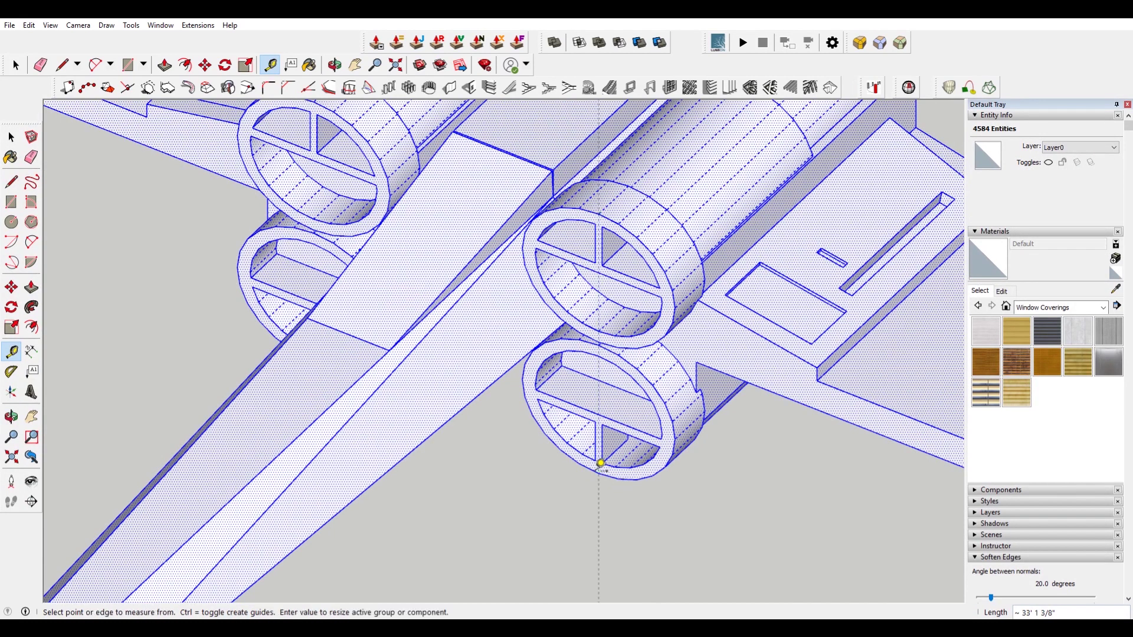
key("Return")
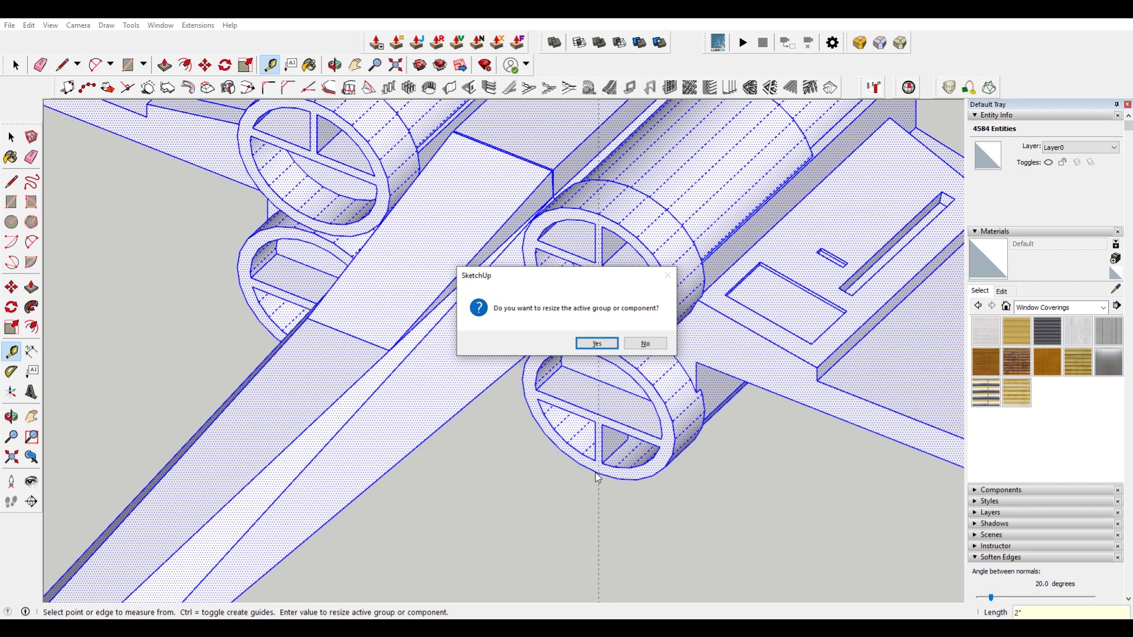
key("Return")
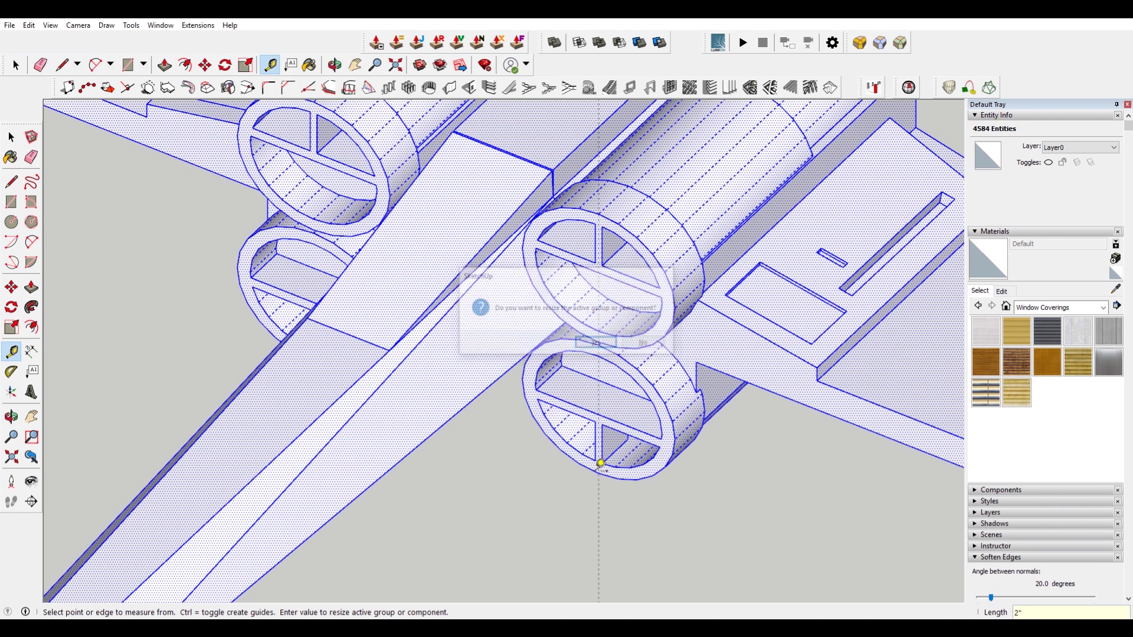
- Close the resized ship group and delete the vertical guide line left by the engine measurement
scroll(558, 425, "down", 5)
key("space")
scroll(531, 291, "up", 5)
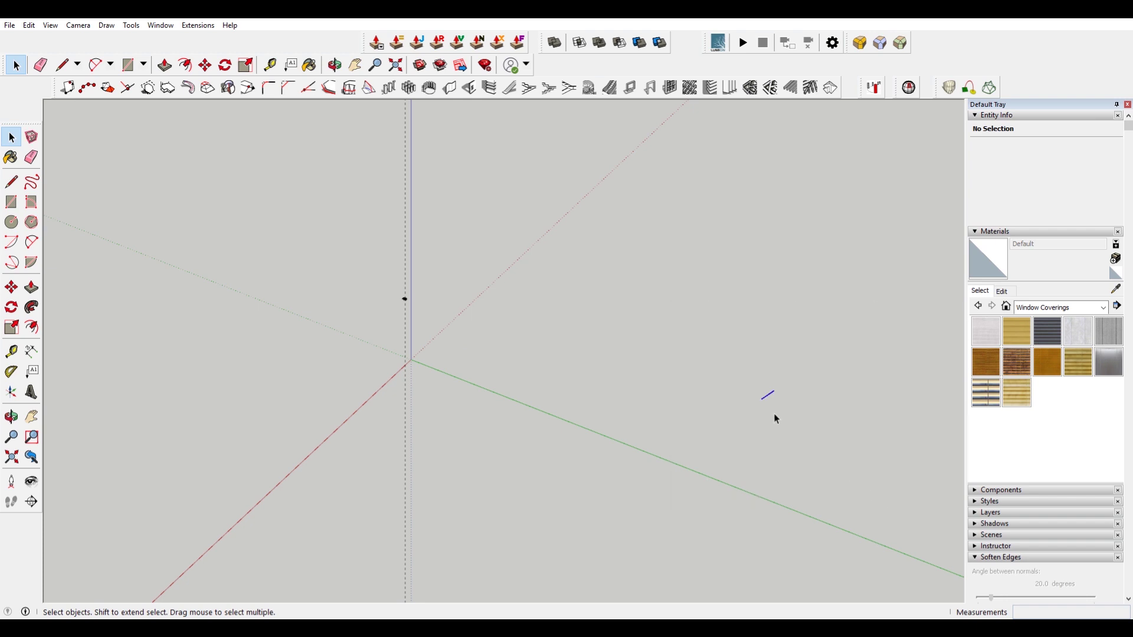
left_click(407, 300)
scroll(416, 304, "up", 8)
left_click(436, 324)
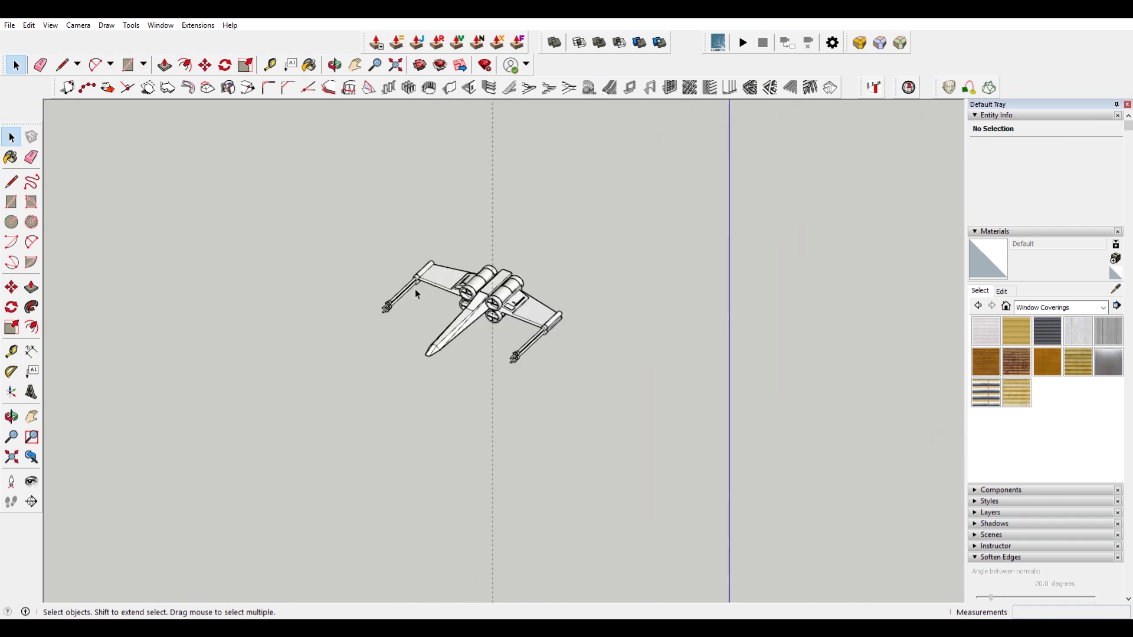
scroll(417, 295, "up", 3)
middle_click_drag(430, 306, 694, 289)
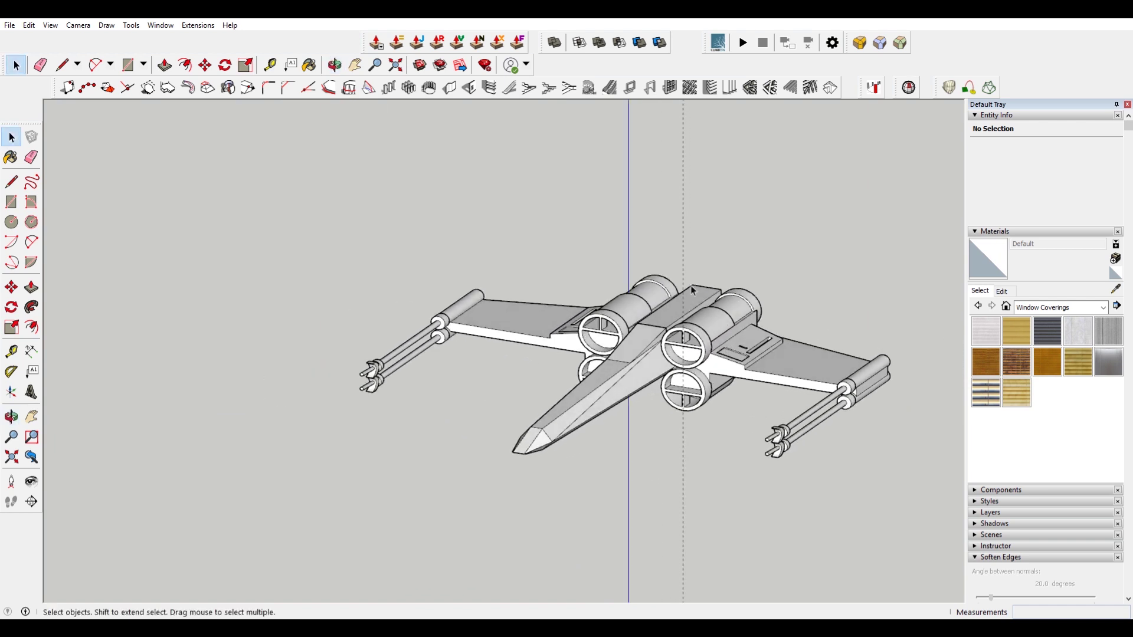
double_click(682, 246)
left_click(729, 240)
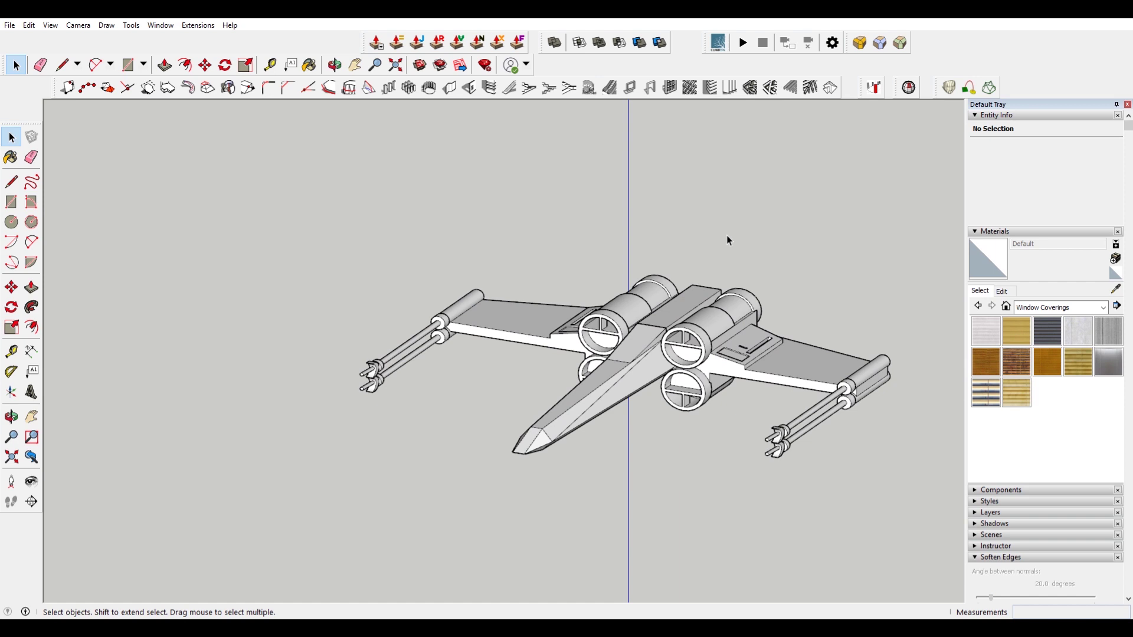